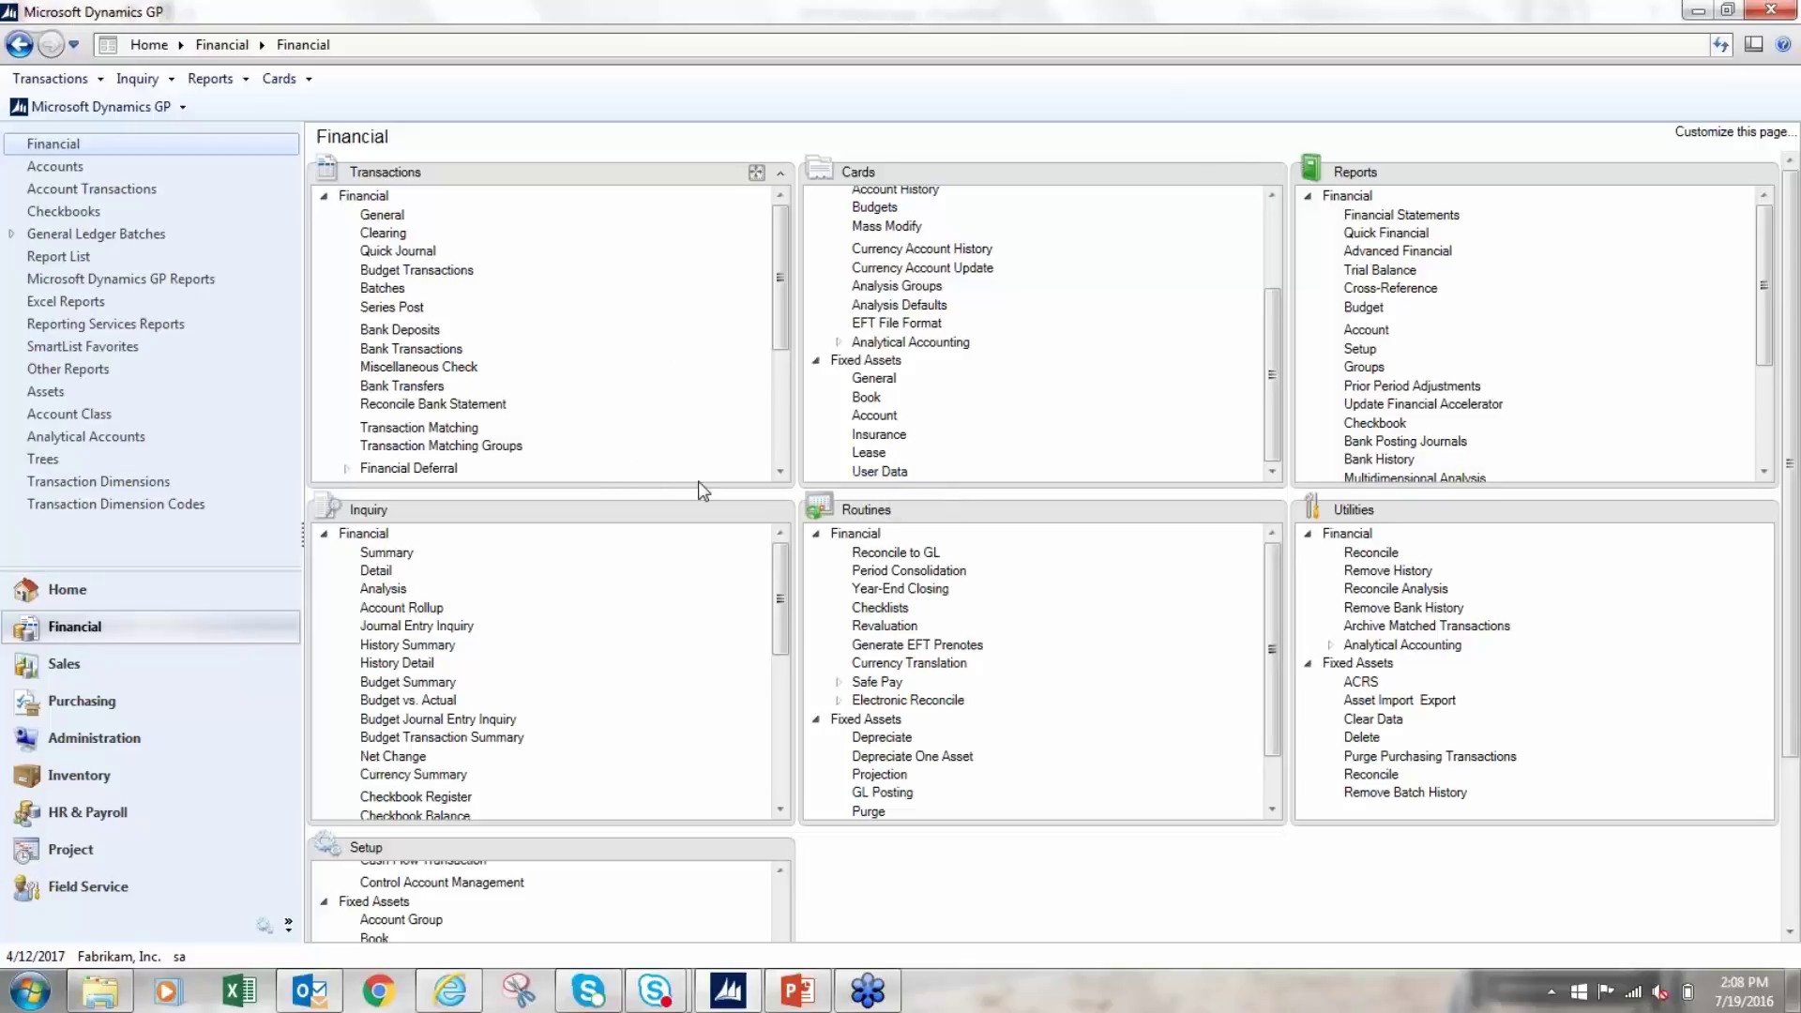
Look up the account assigned in the Fixed Assets Purchasing Posting Accounts setup, then leave the setup.
left_click(94, 710)
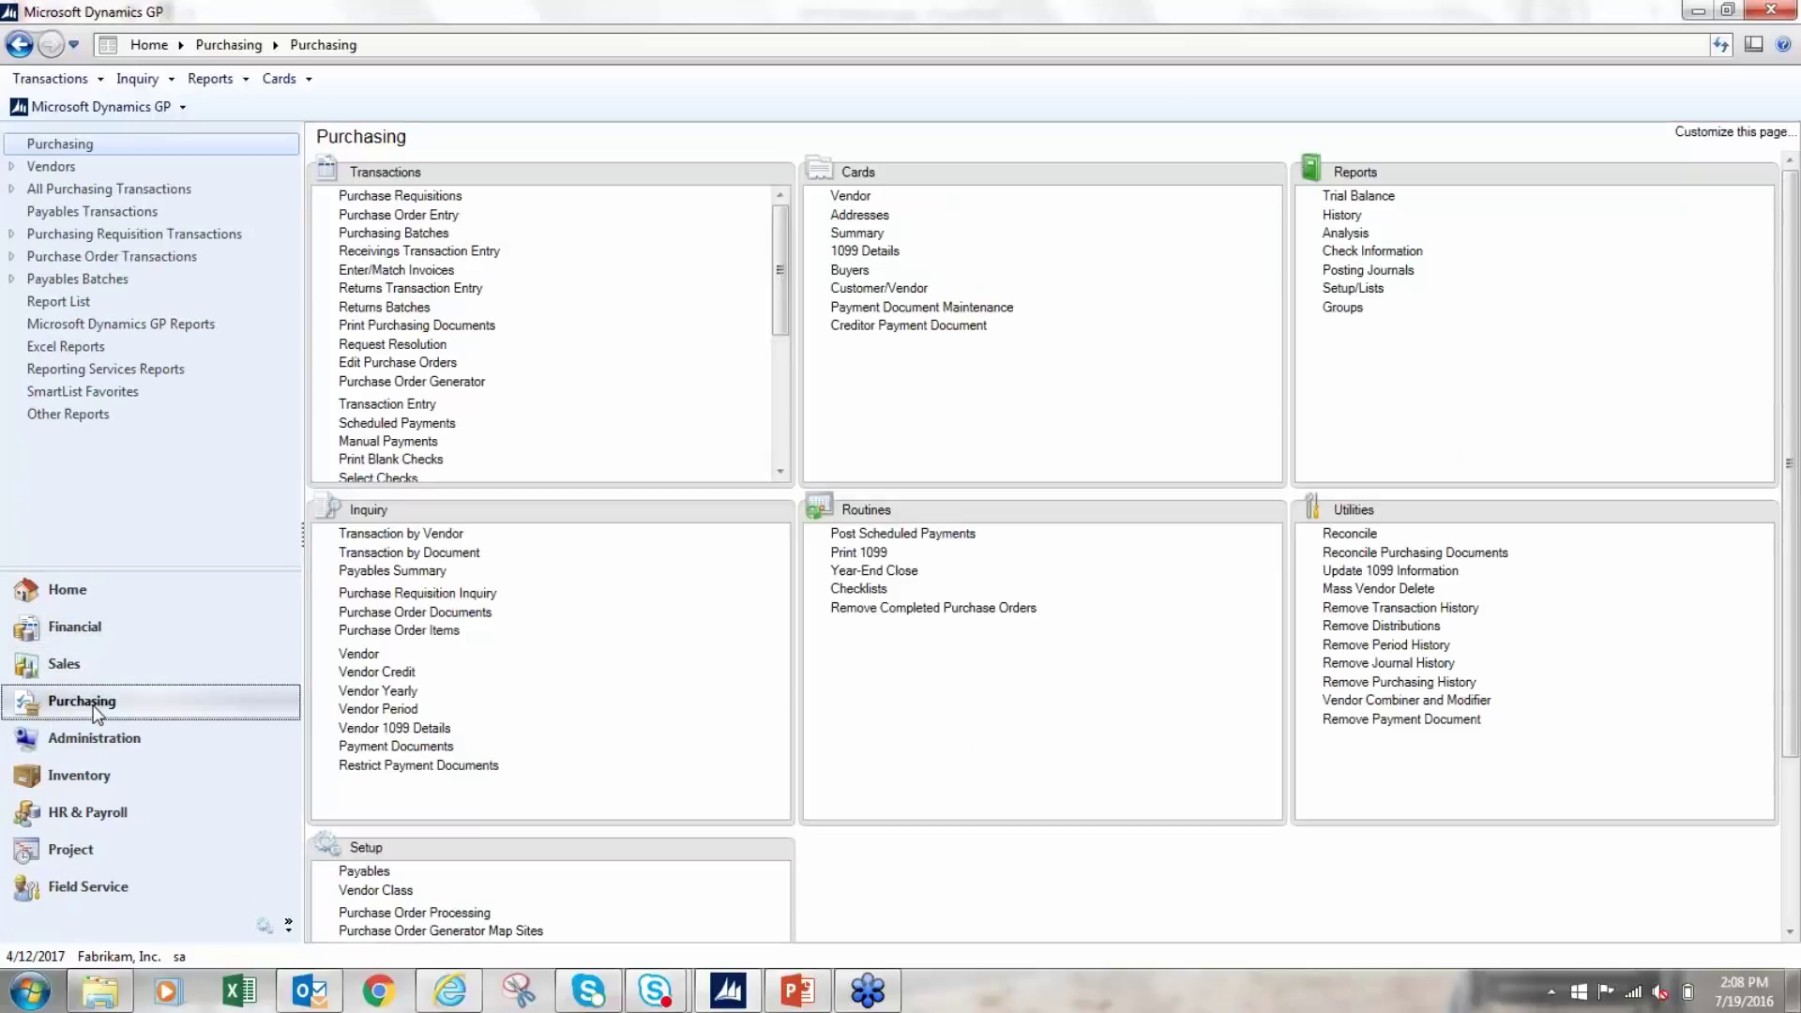
left_click(71, 625)
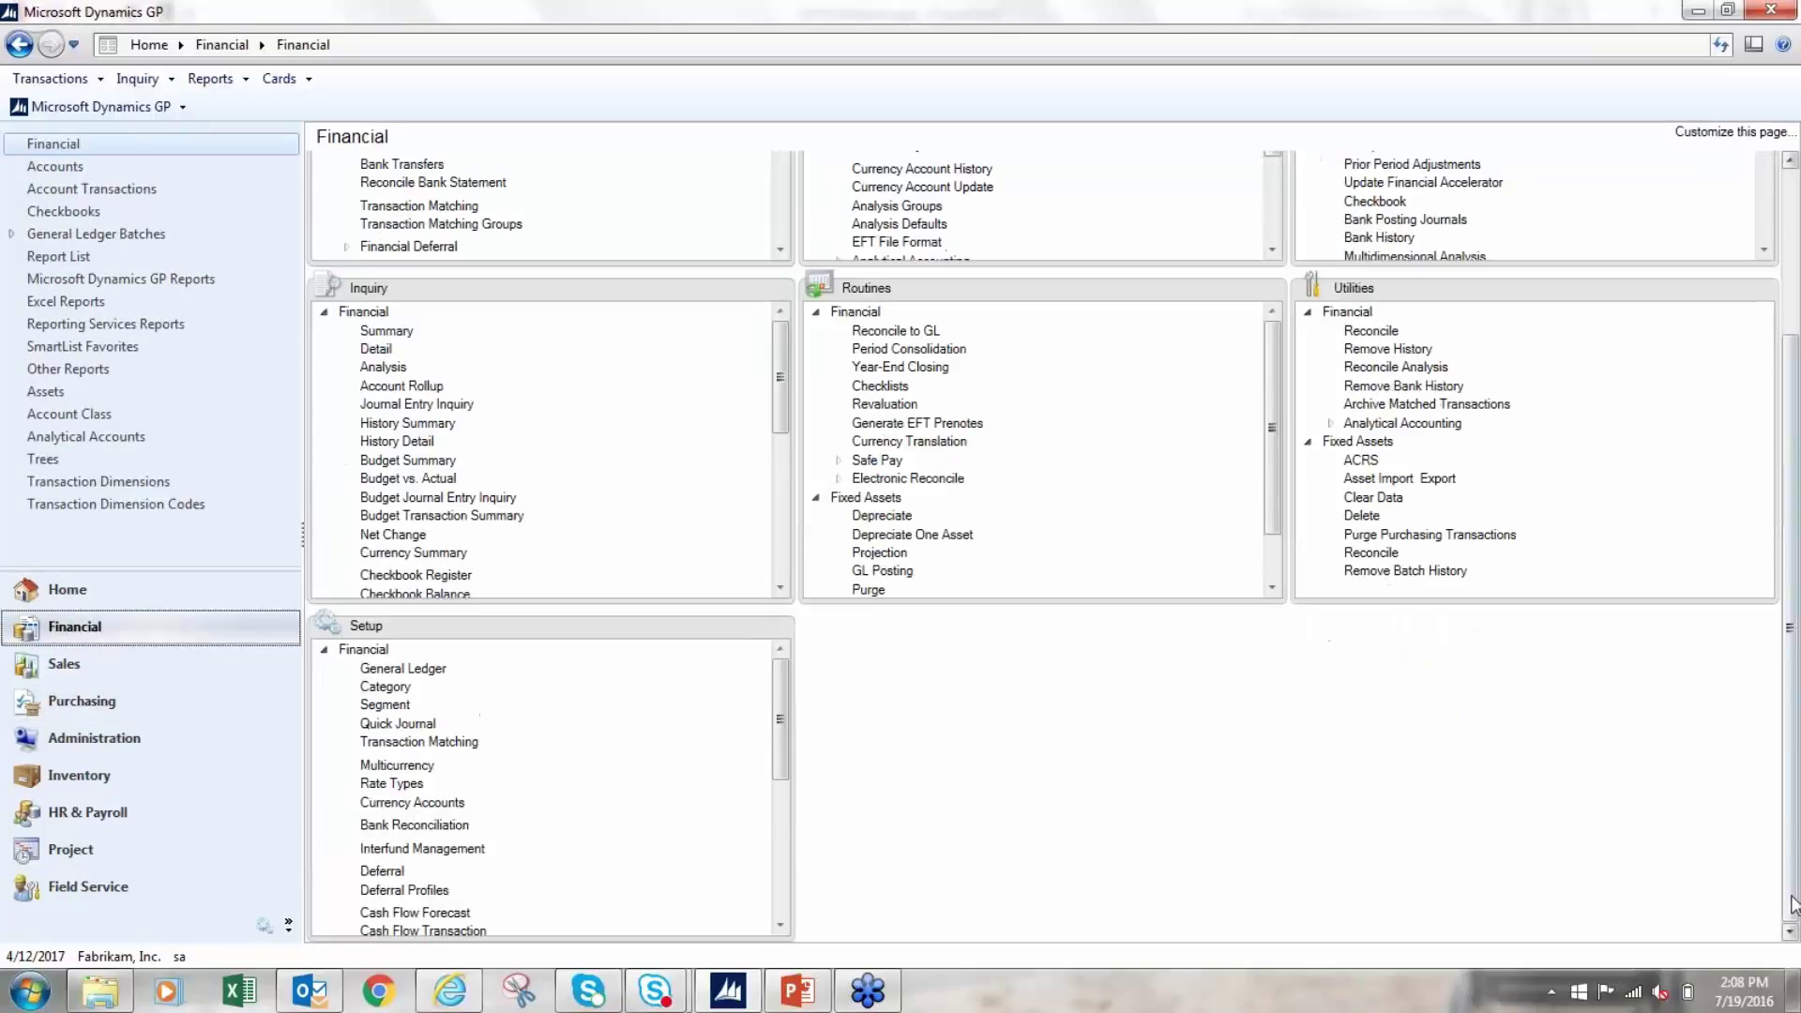
left_click(1789, 900)
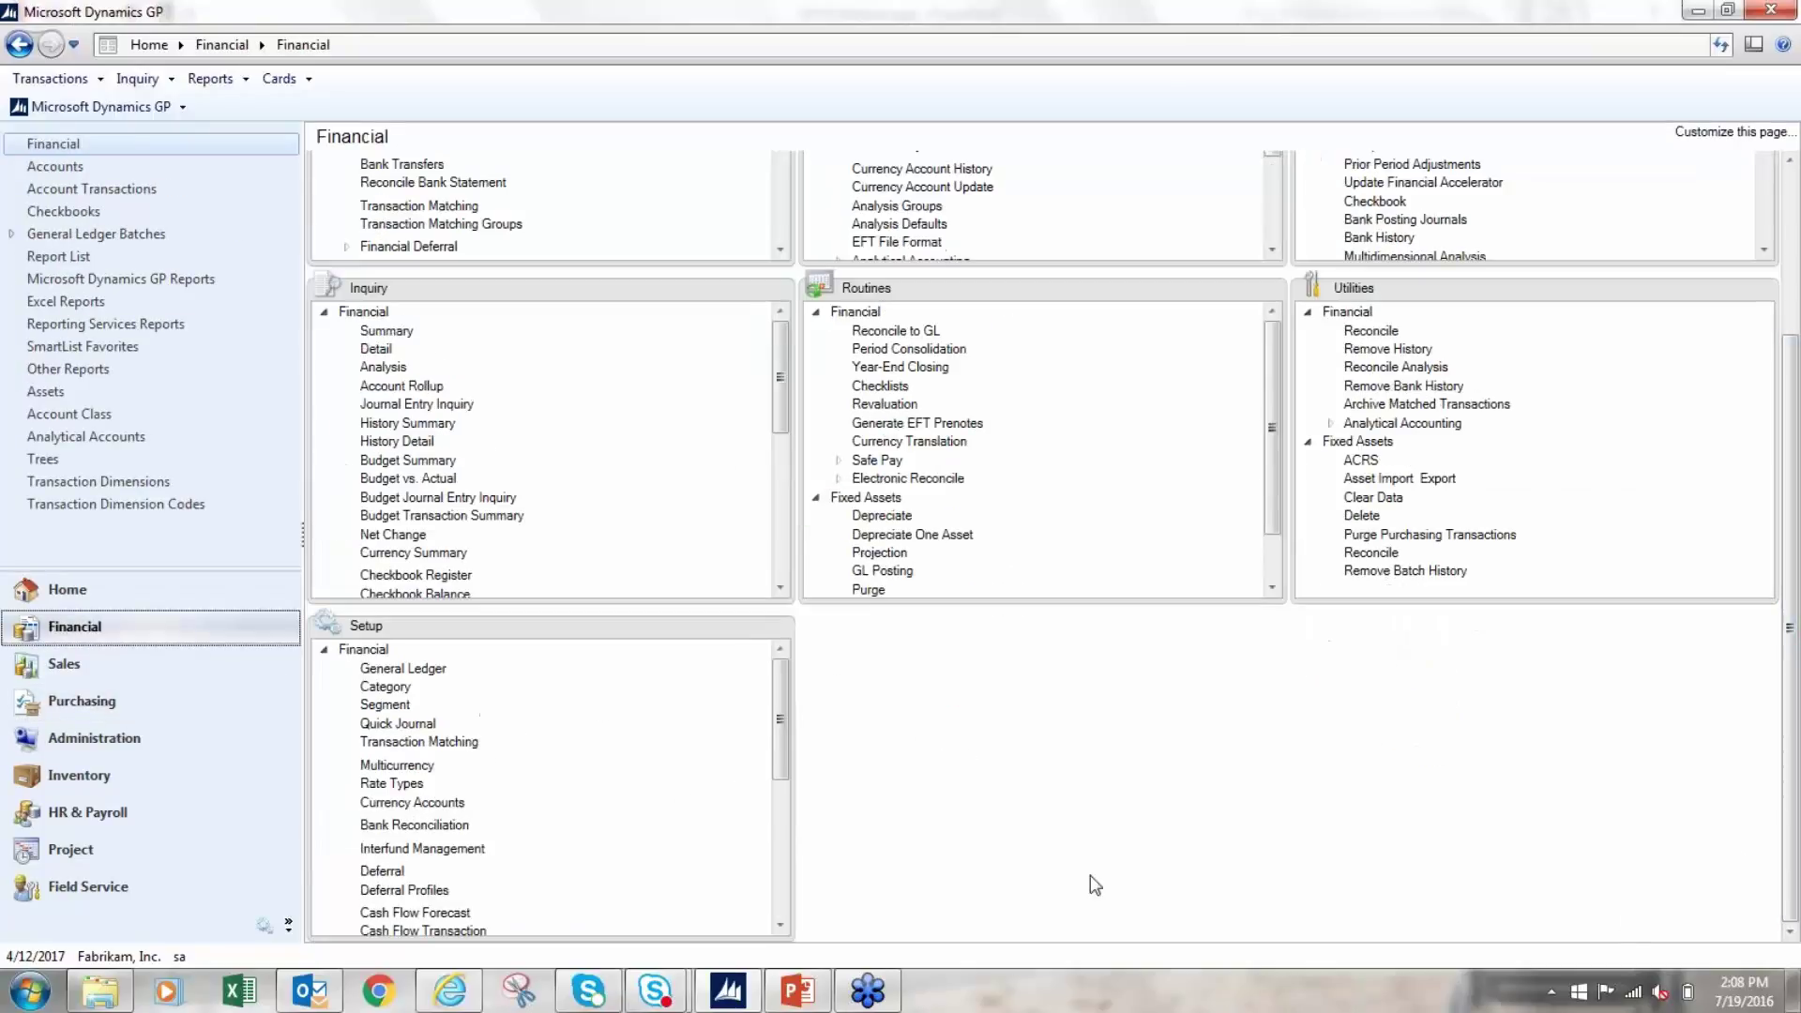
left_click(780, 875)
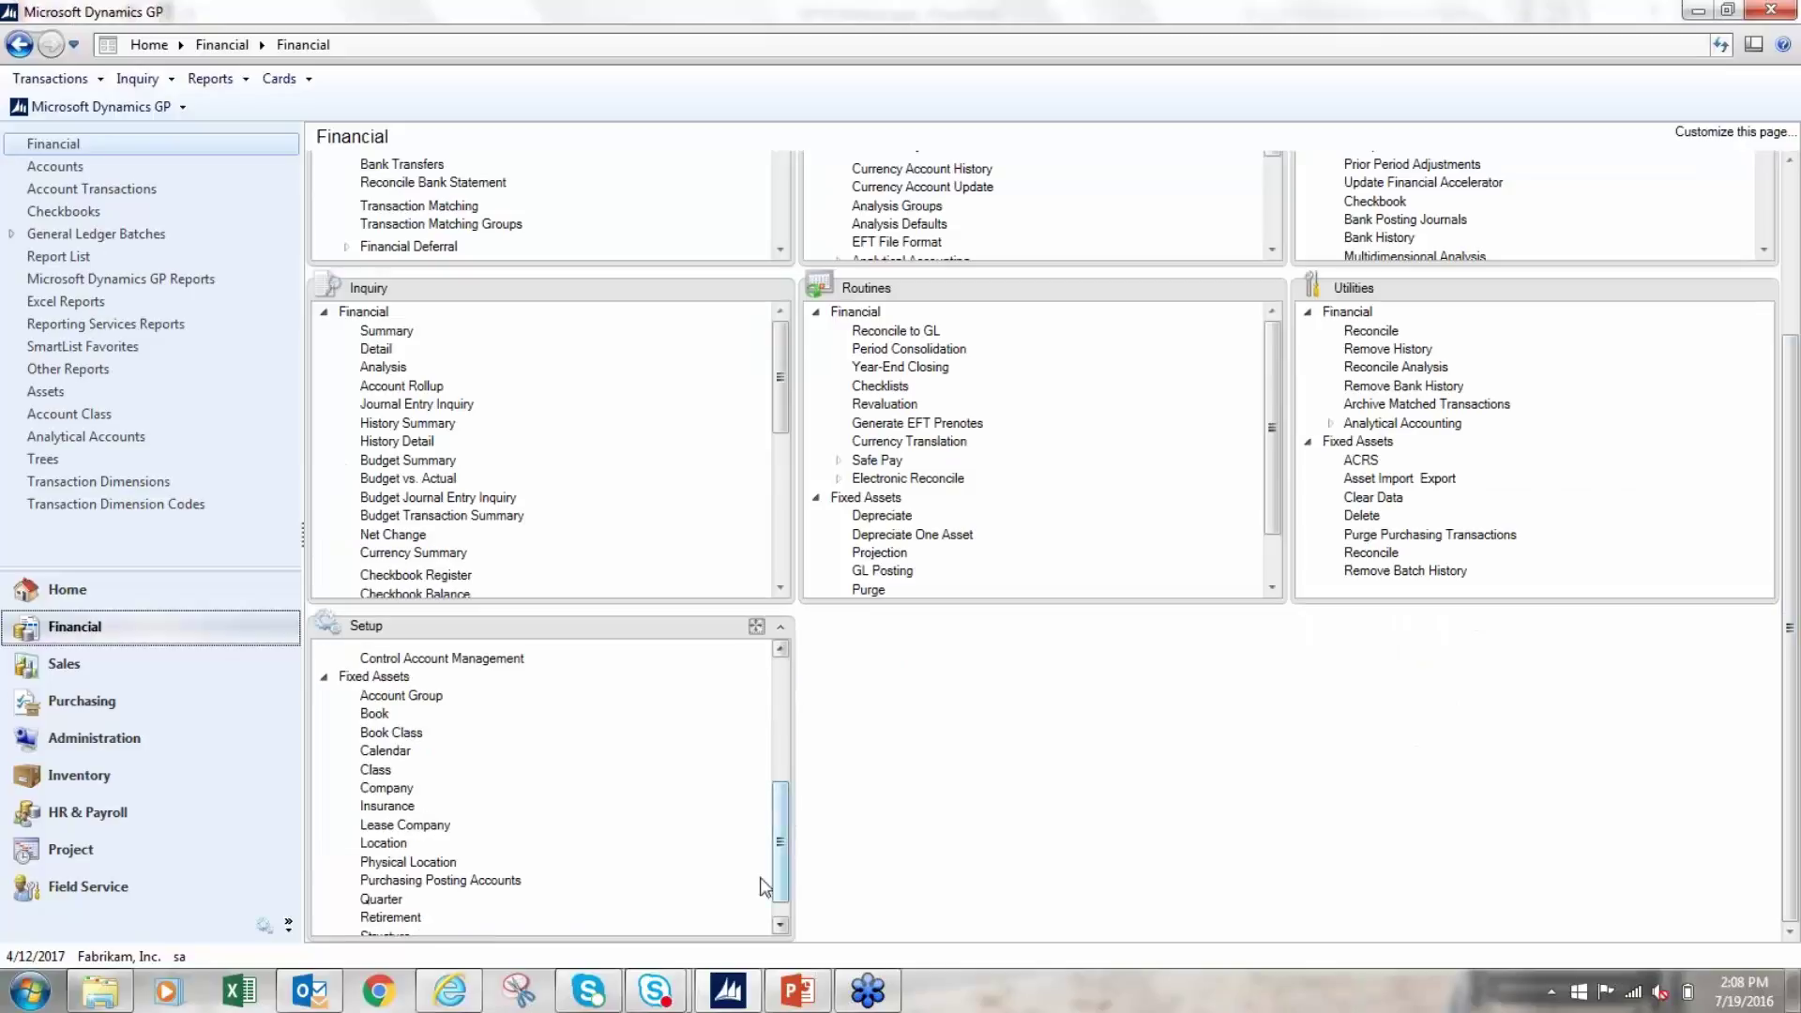
left_click(386, 882)
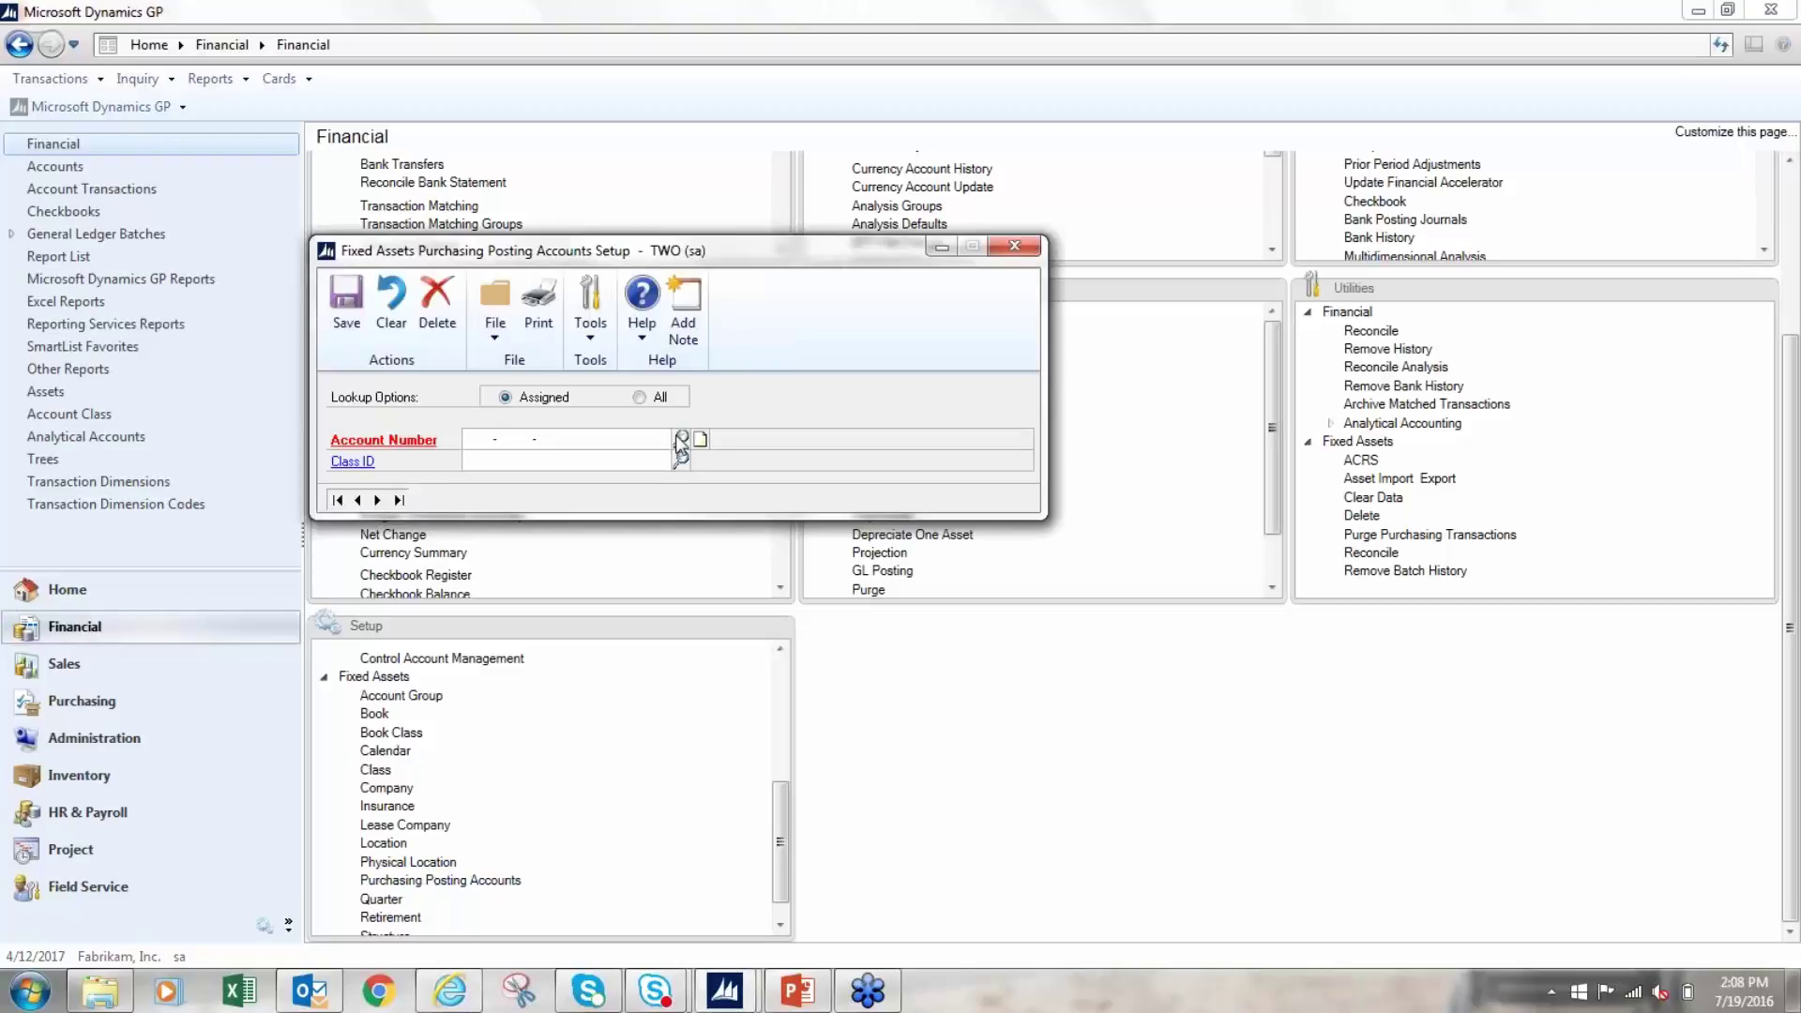
left_click(681, 438)
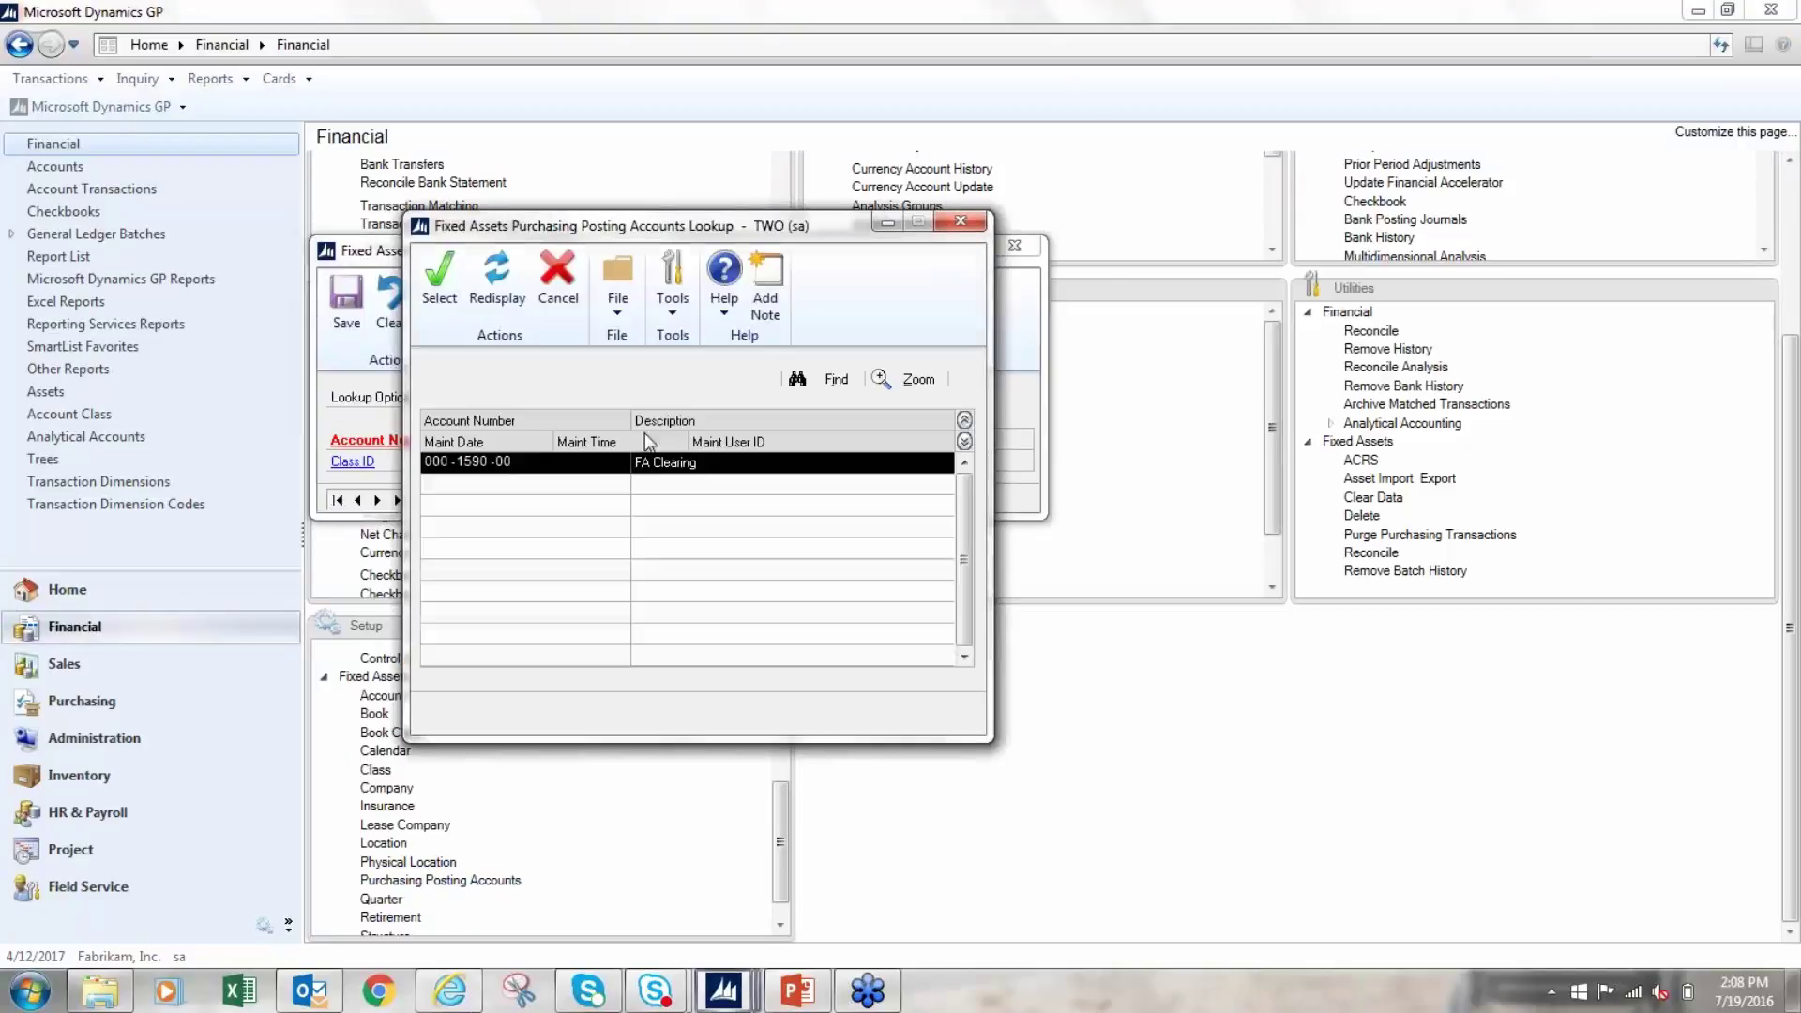
double_click(474, 464)
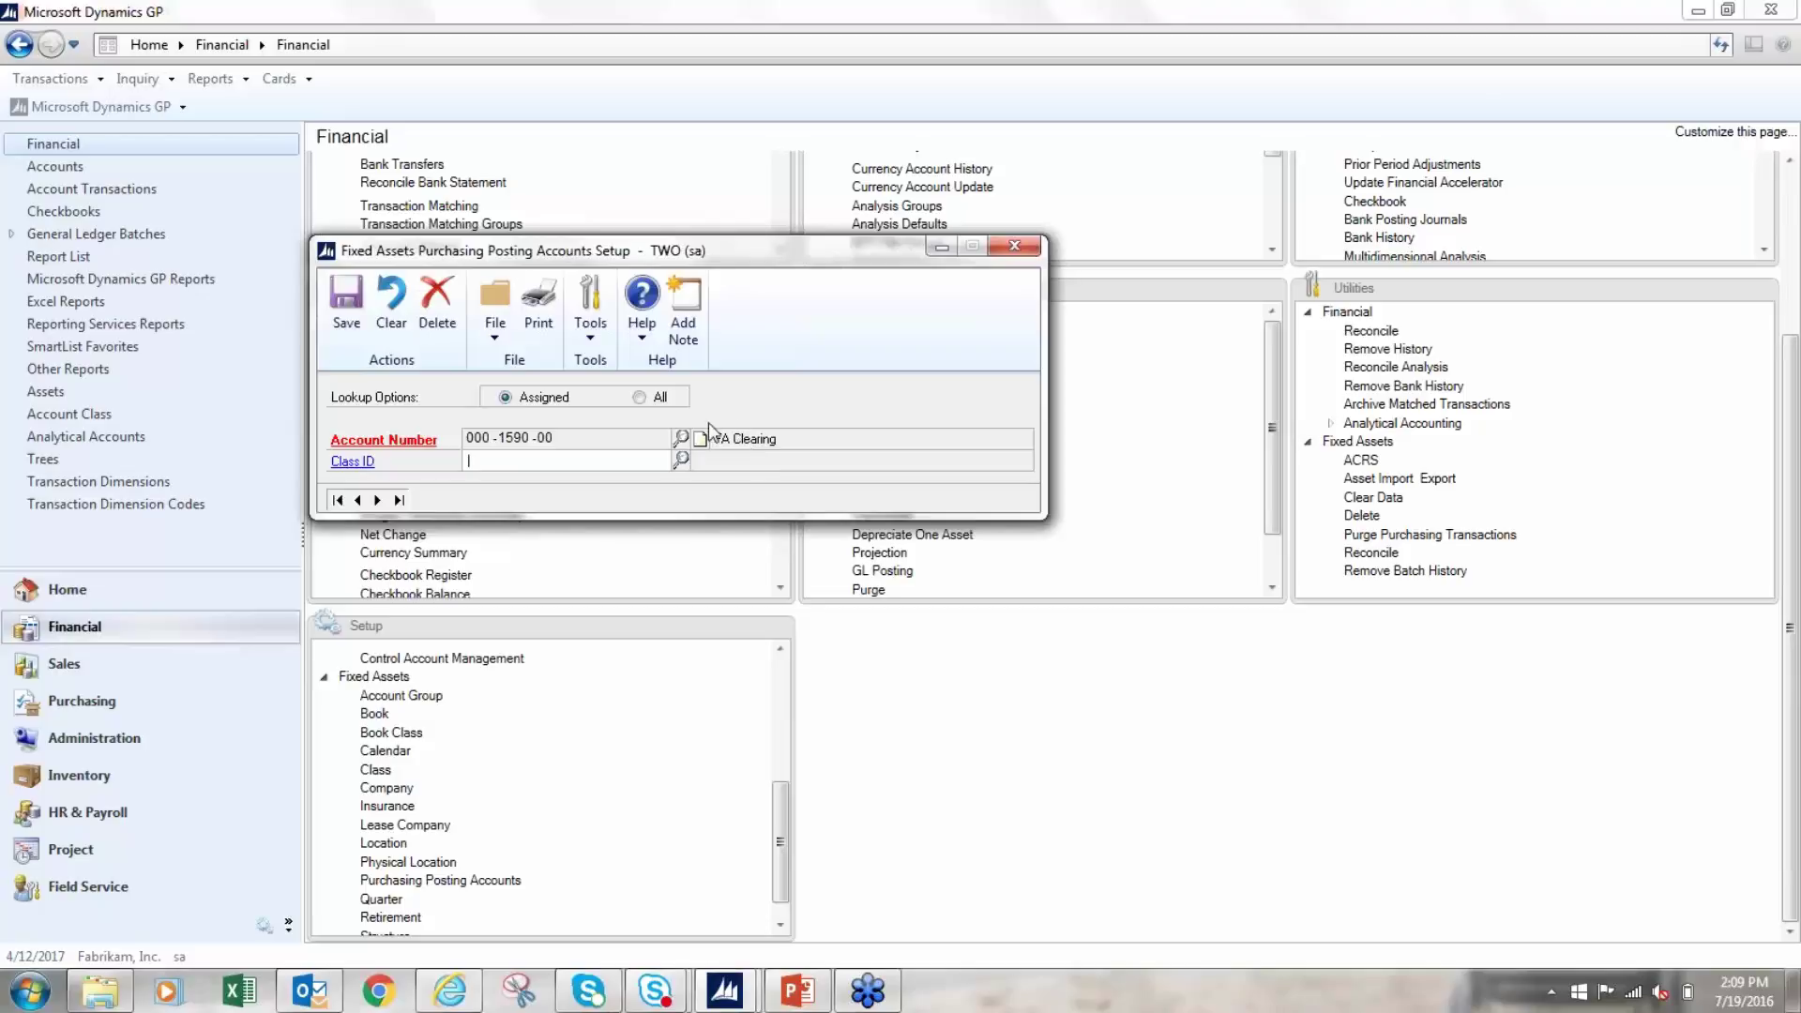
left_click(1013, 249)
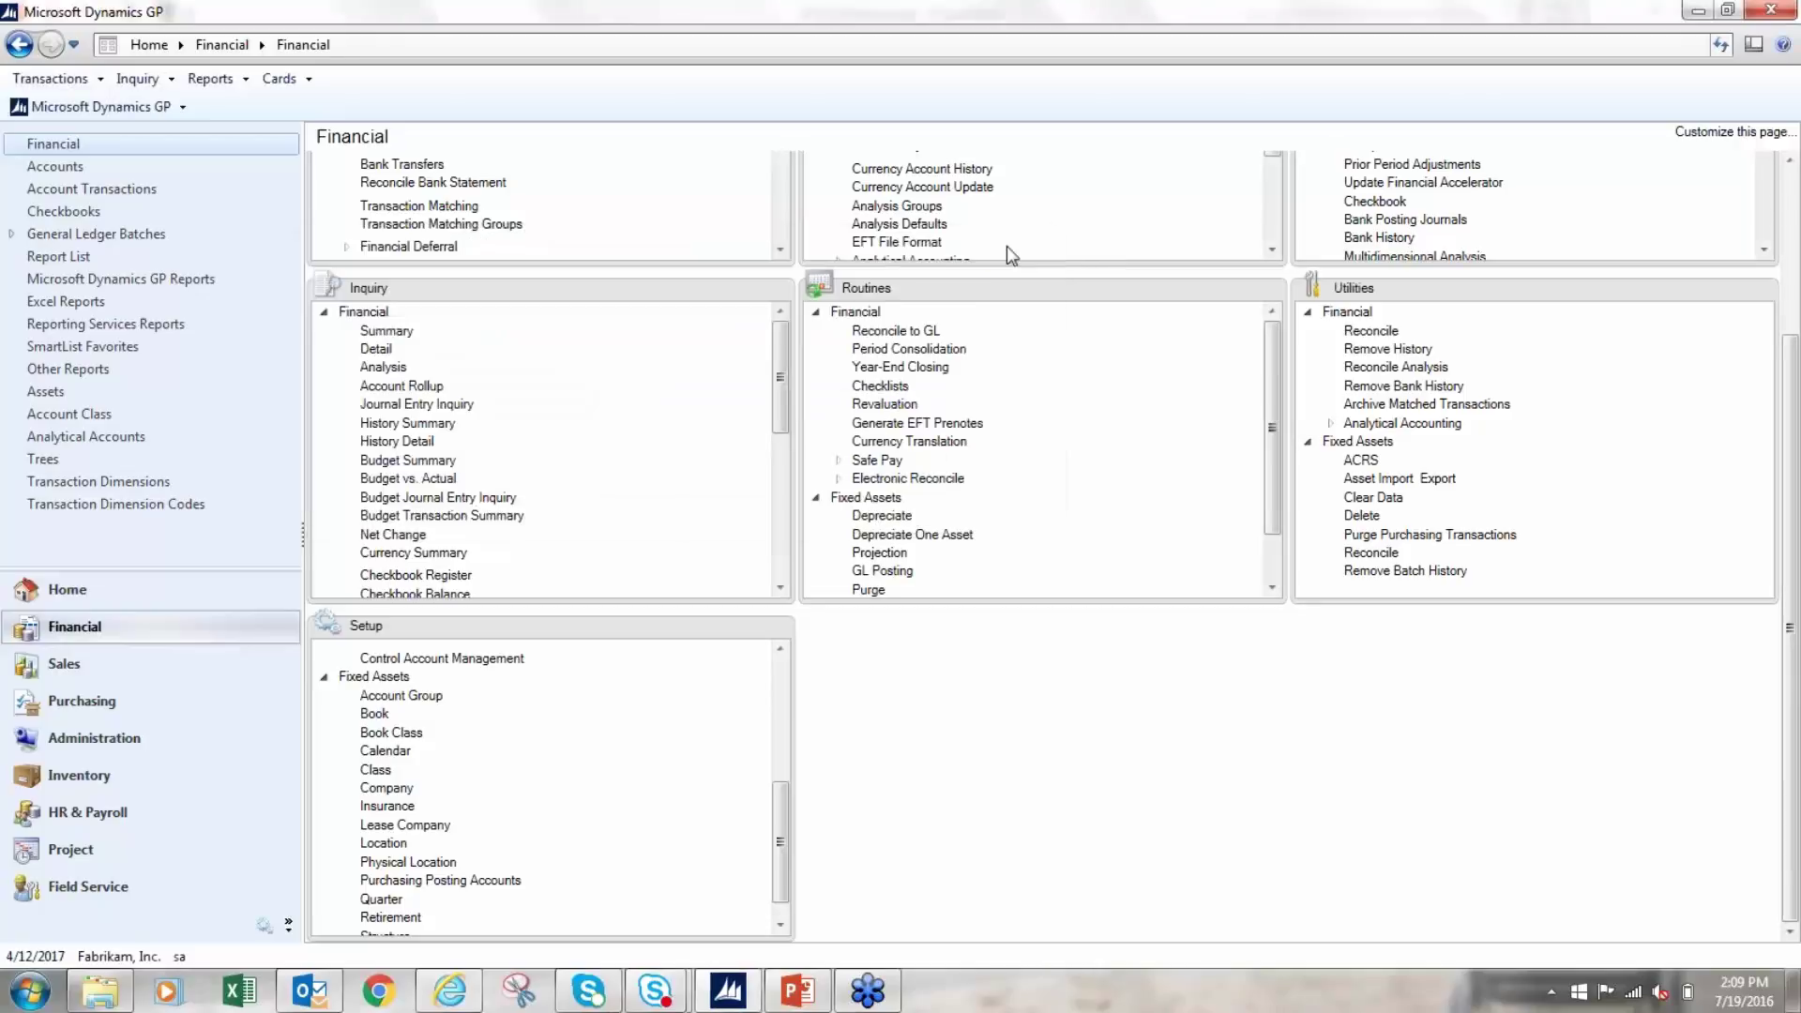
Start a new payables invoice in Purchasing for the vendor Attractive Telephone Co.
left_click(81, 702)
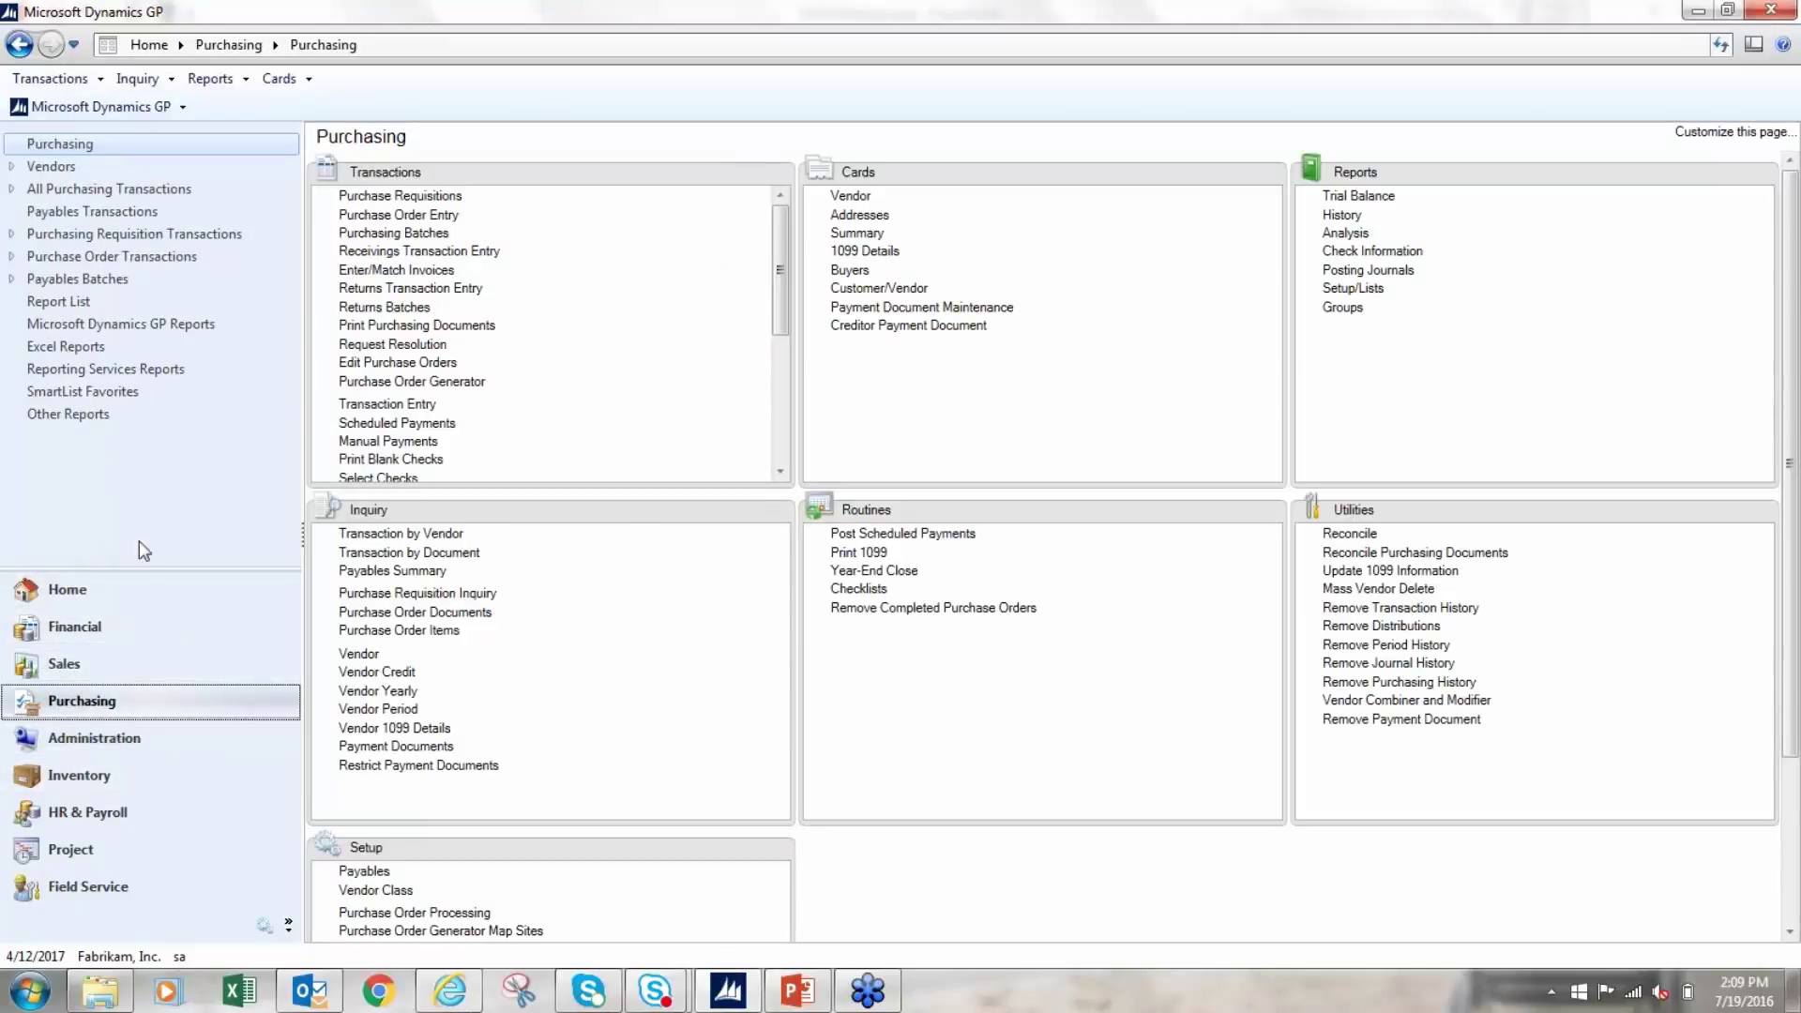
left_click(404, 403)
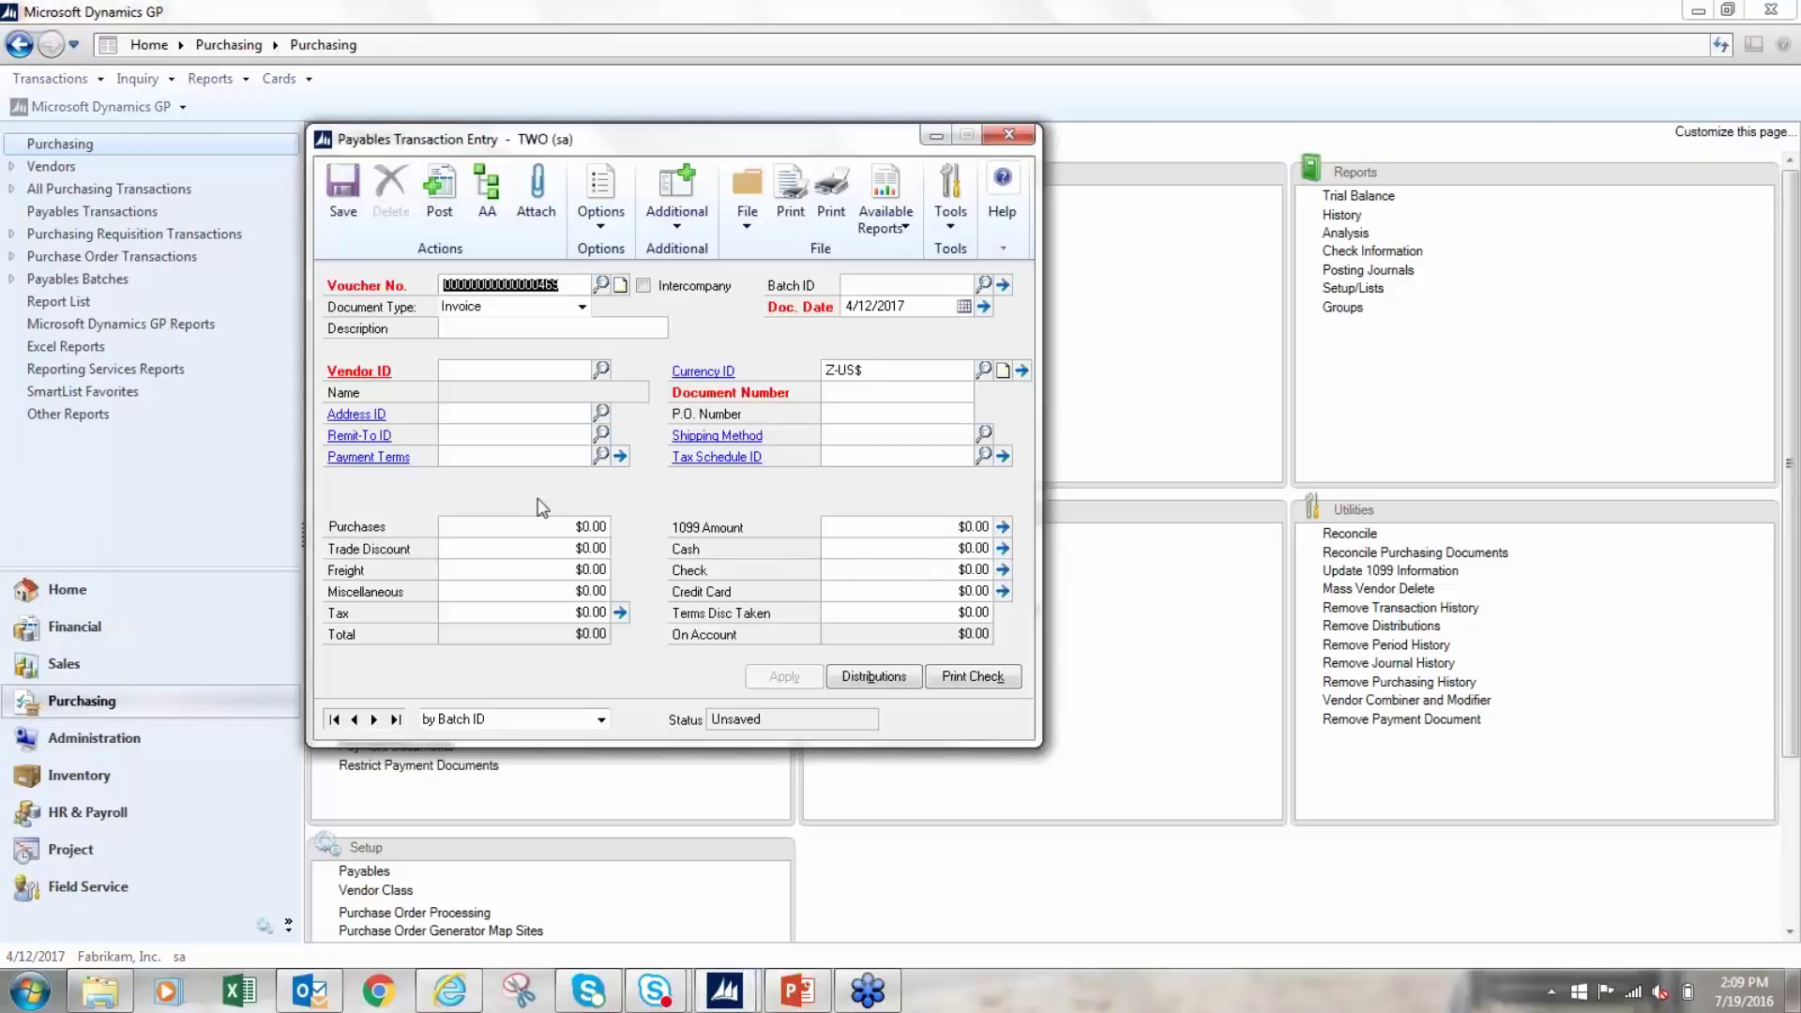
left_click(603, 371)
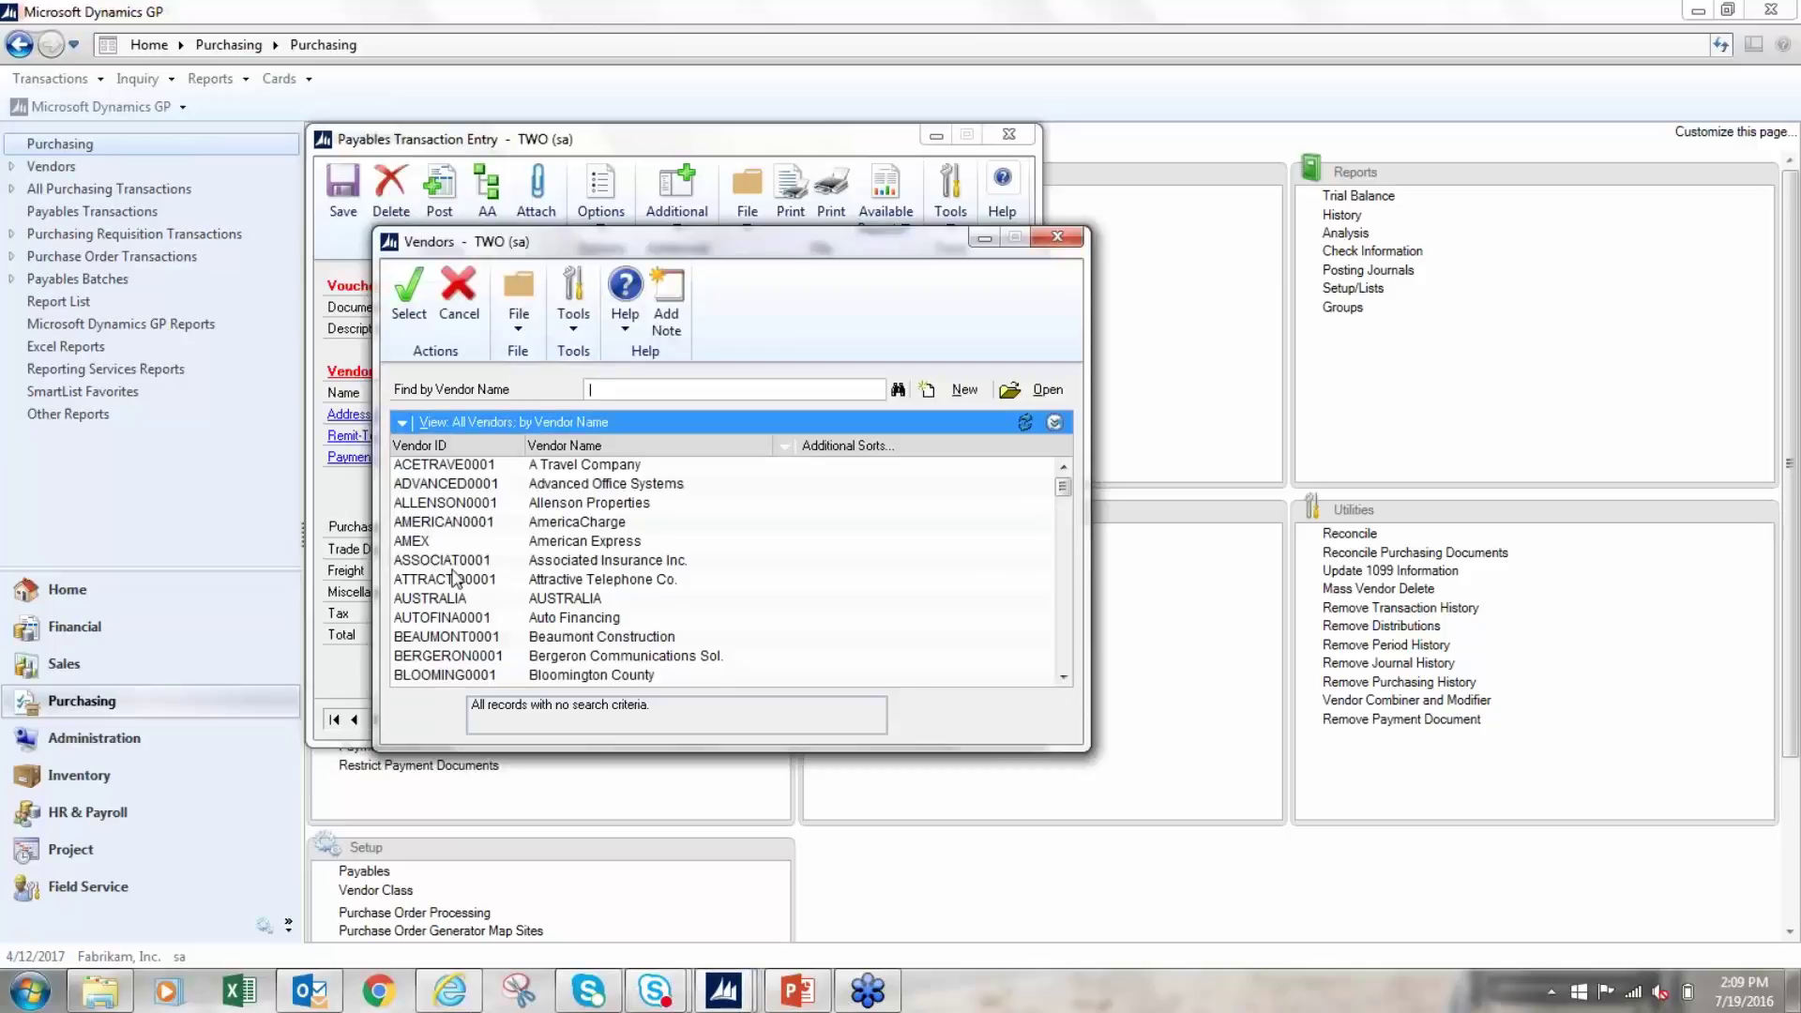
double_click(611, 582)
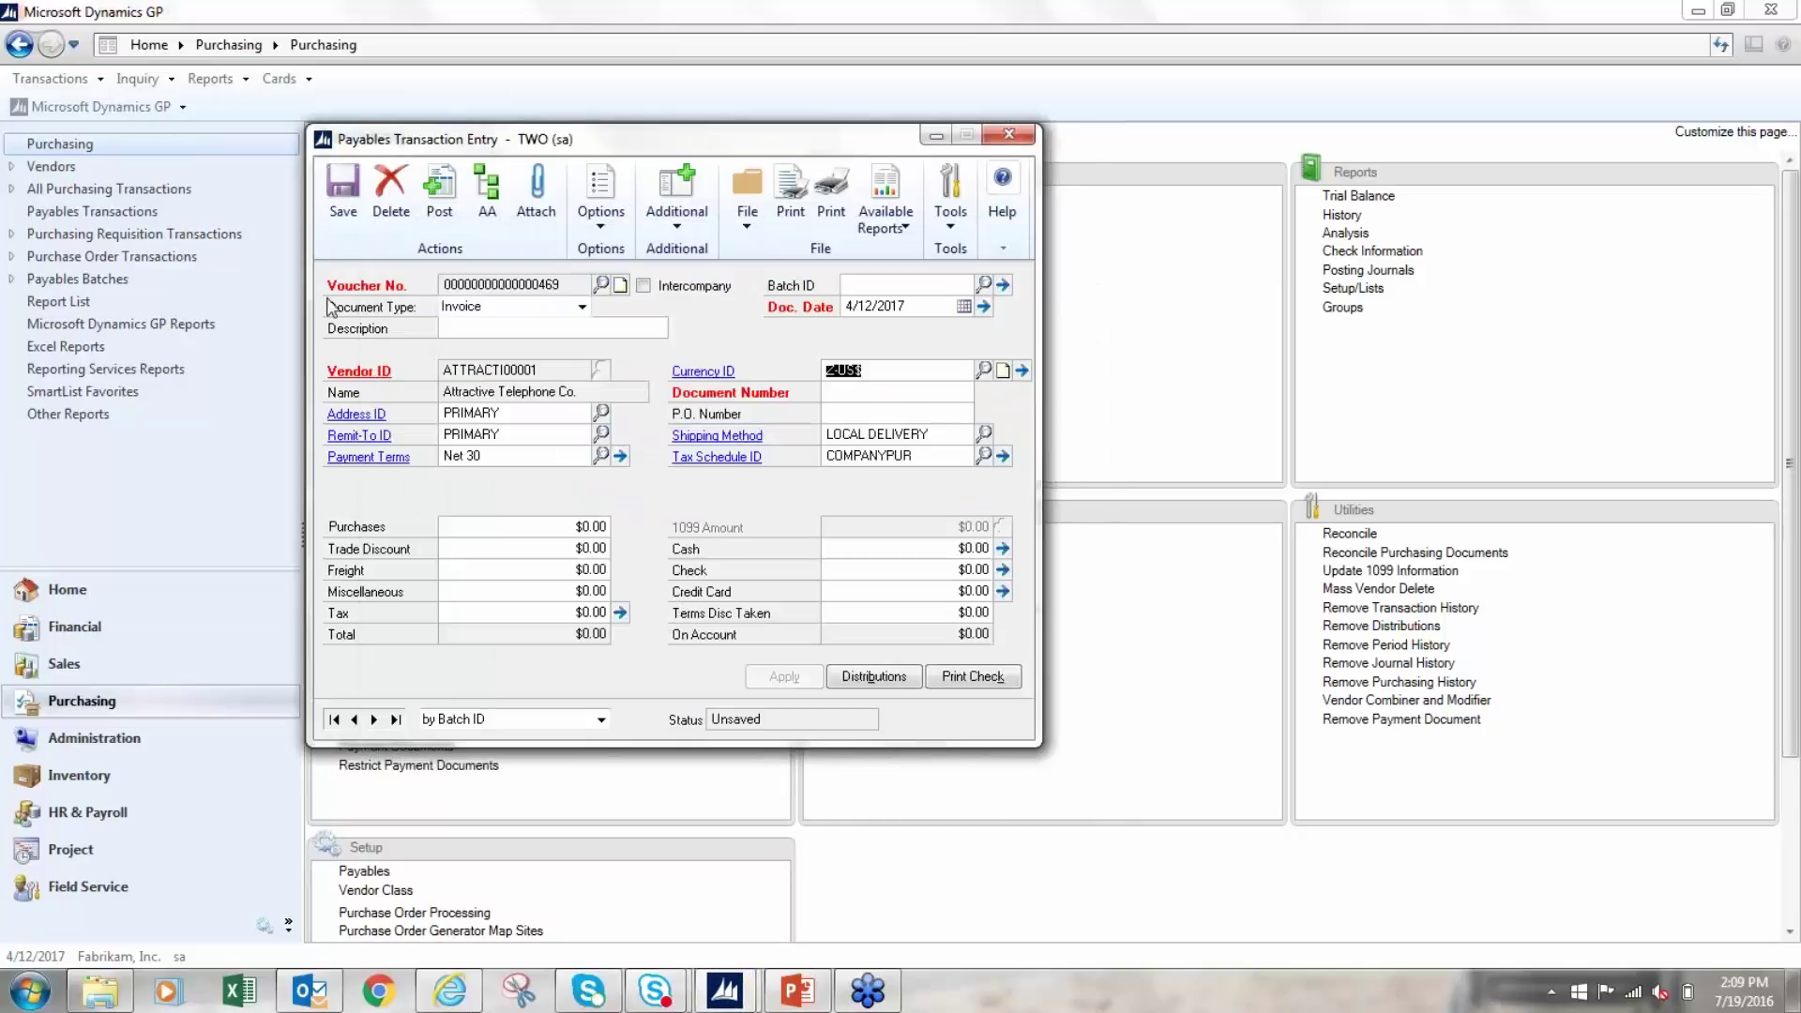
Fill in the invoice with description "server", document number 987 and a purchases amount of $12,000.00.
left_click(454, 328)
type("server")
left_click(827, 390)
type("987")
left_click(554, 524)
type("12,")
type("000.")
type("00")
key("Tab")
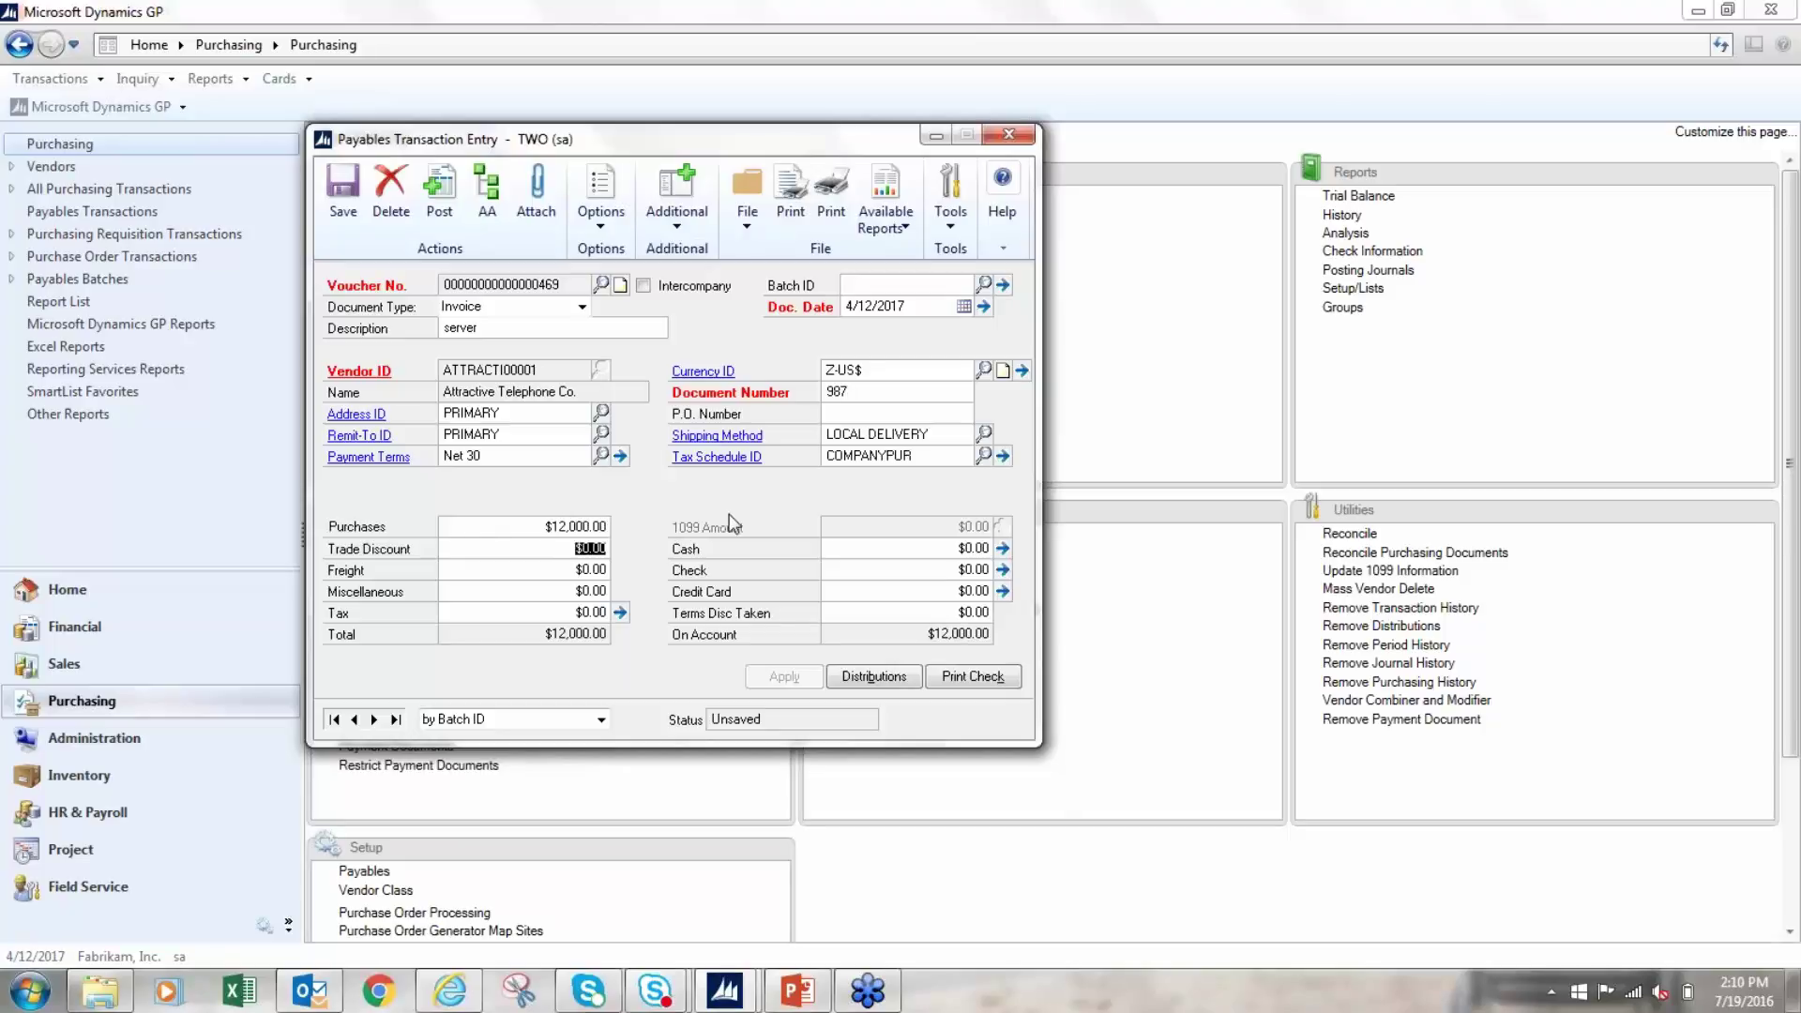
Set the PURCH distribution line's account to 000-1590-00, show the account descriptions and accept the distributions.
left_click(874, 678)
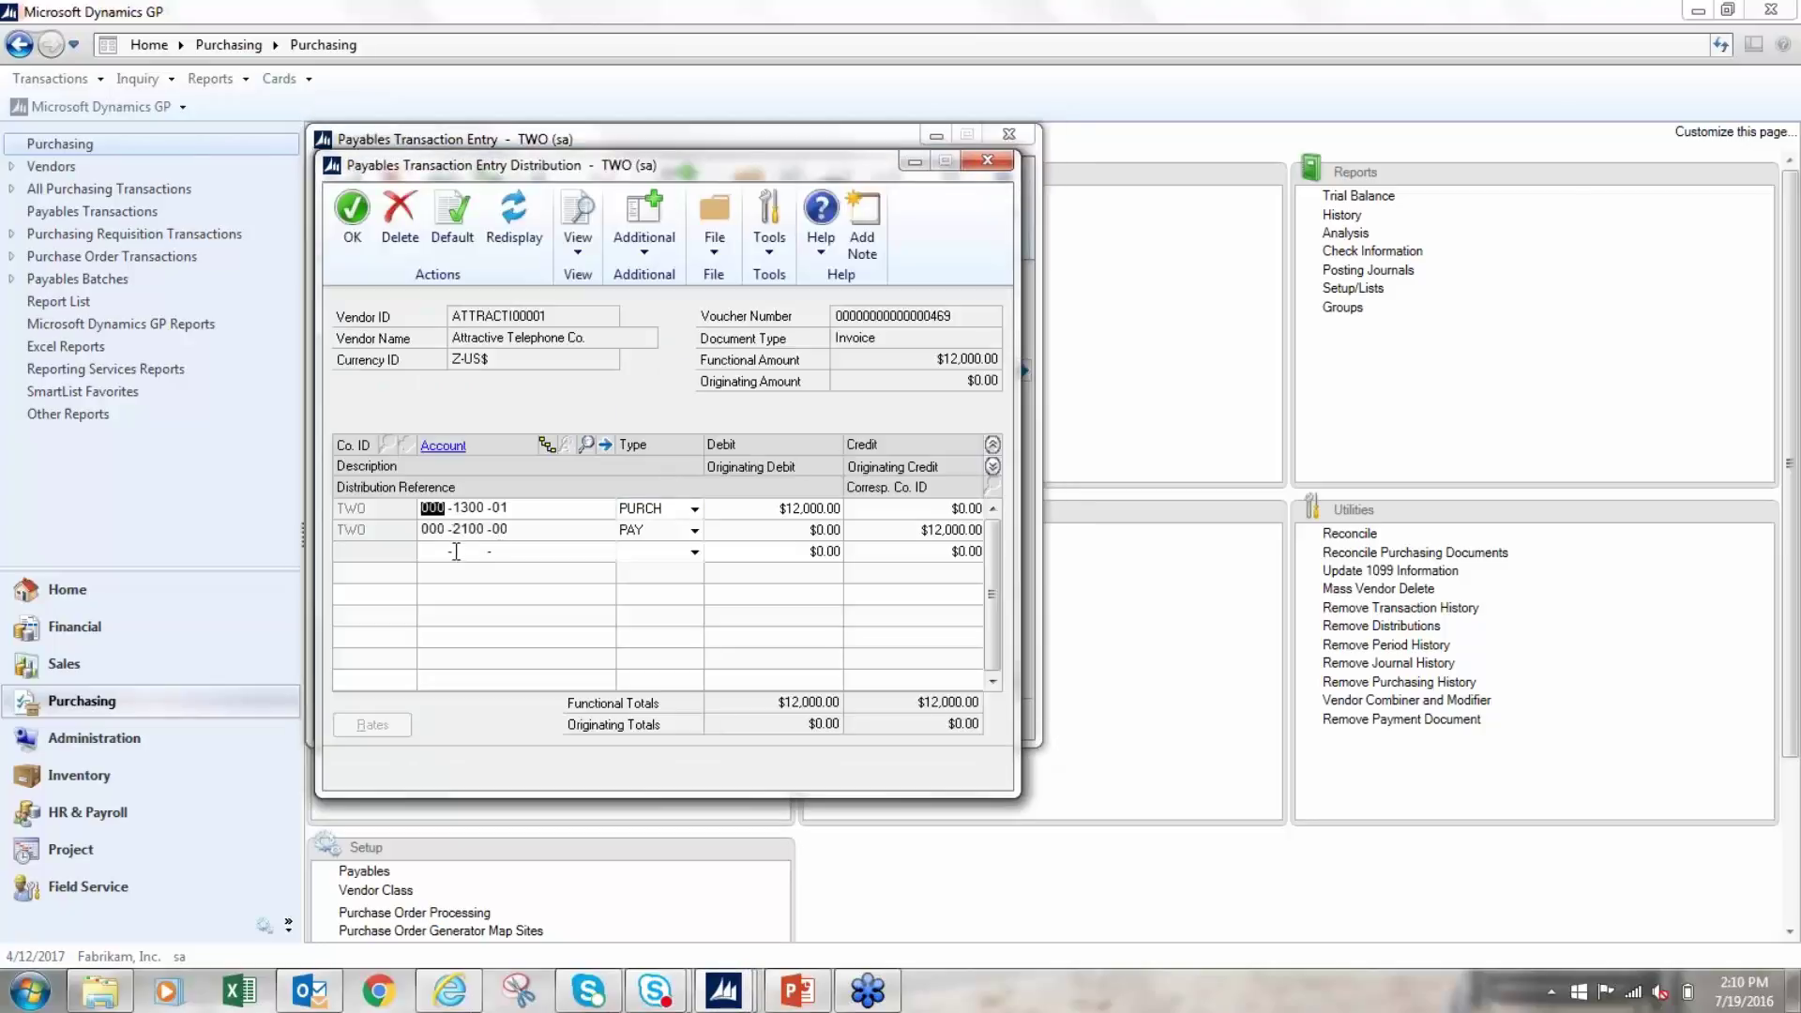
double_click(472, 501)
type("15000")
type("0")
key("Tab")
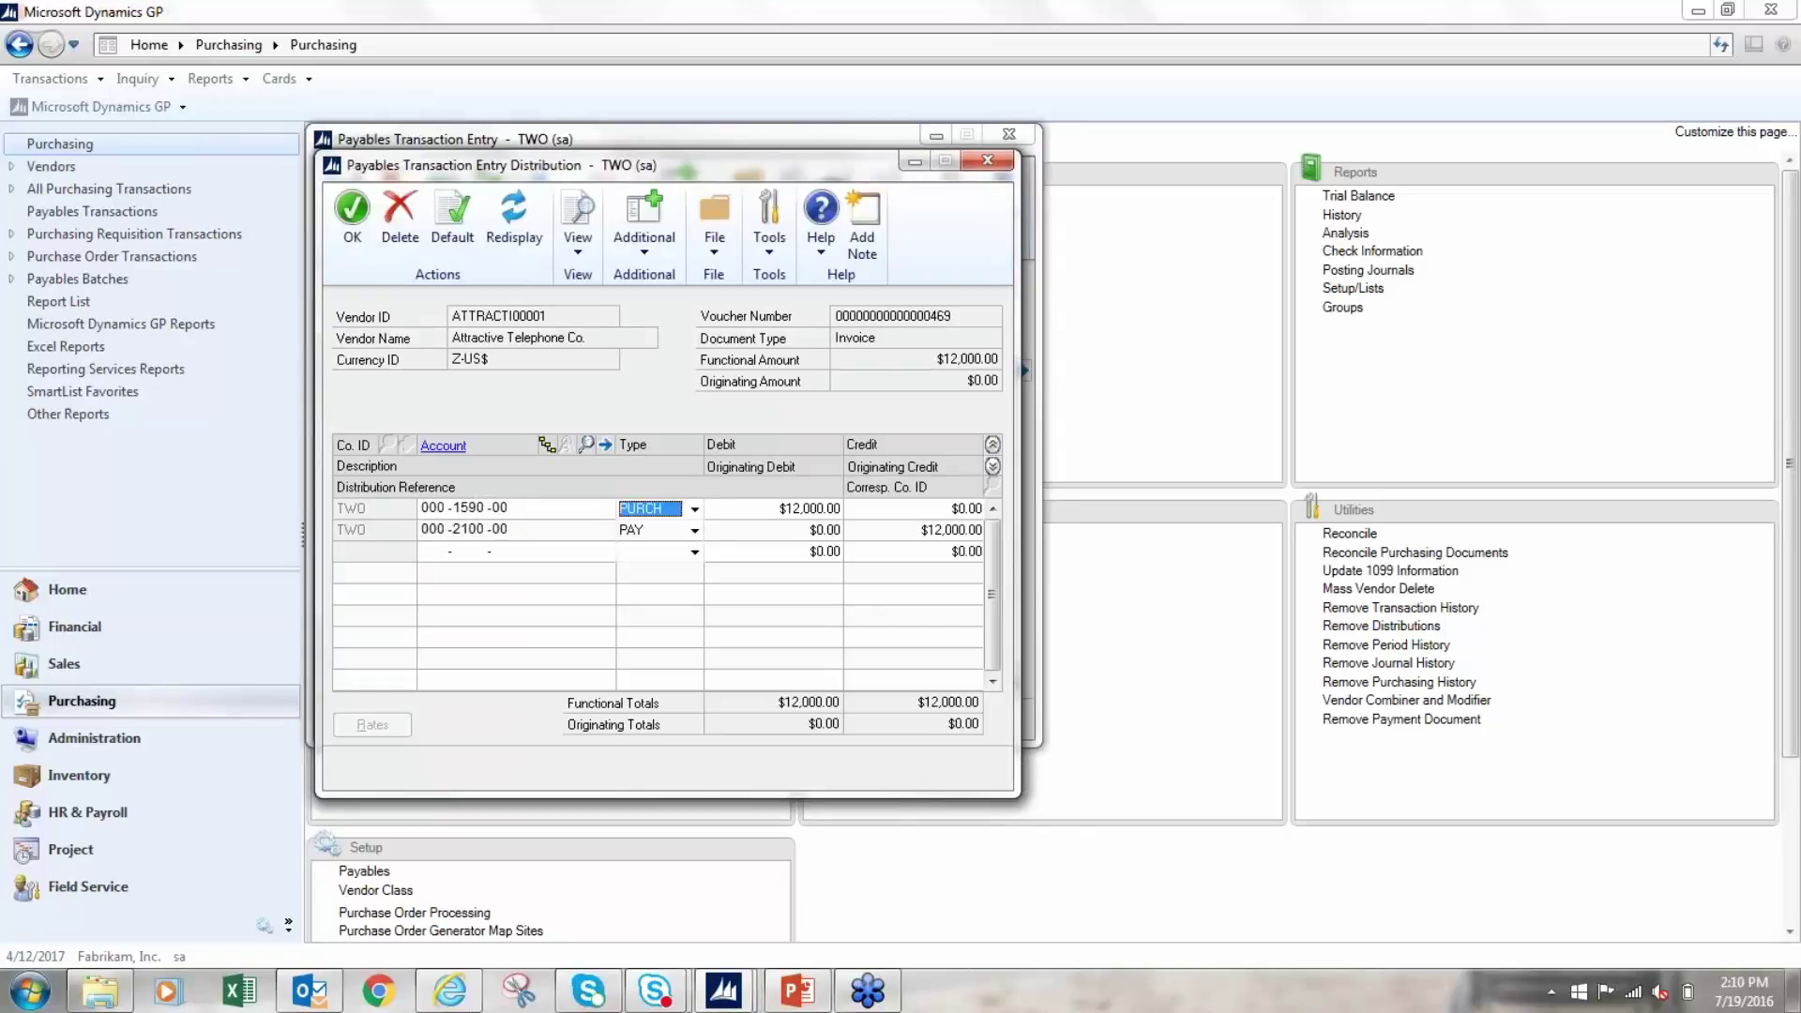
left_click(995, 467)
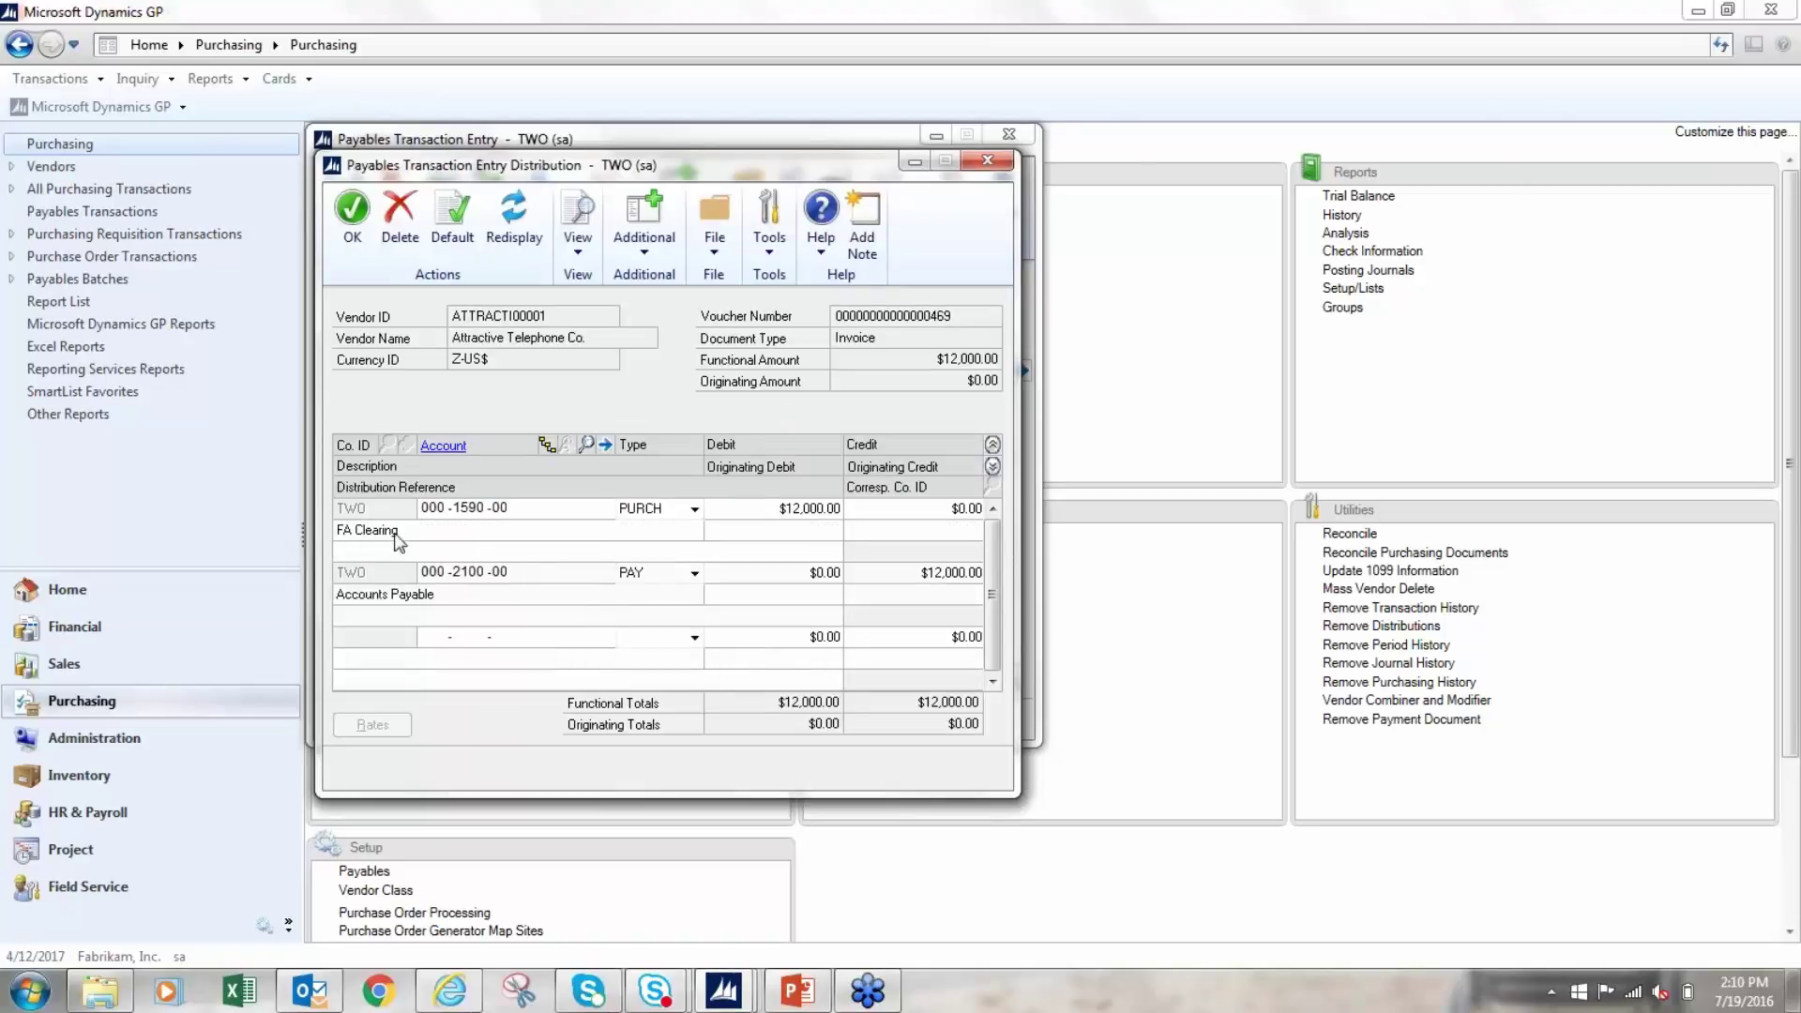
left_click(352, 239)
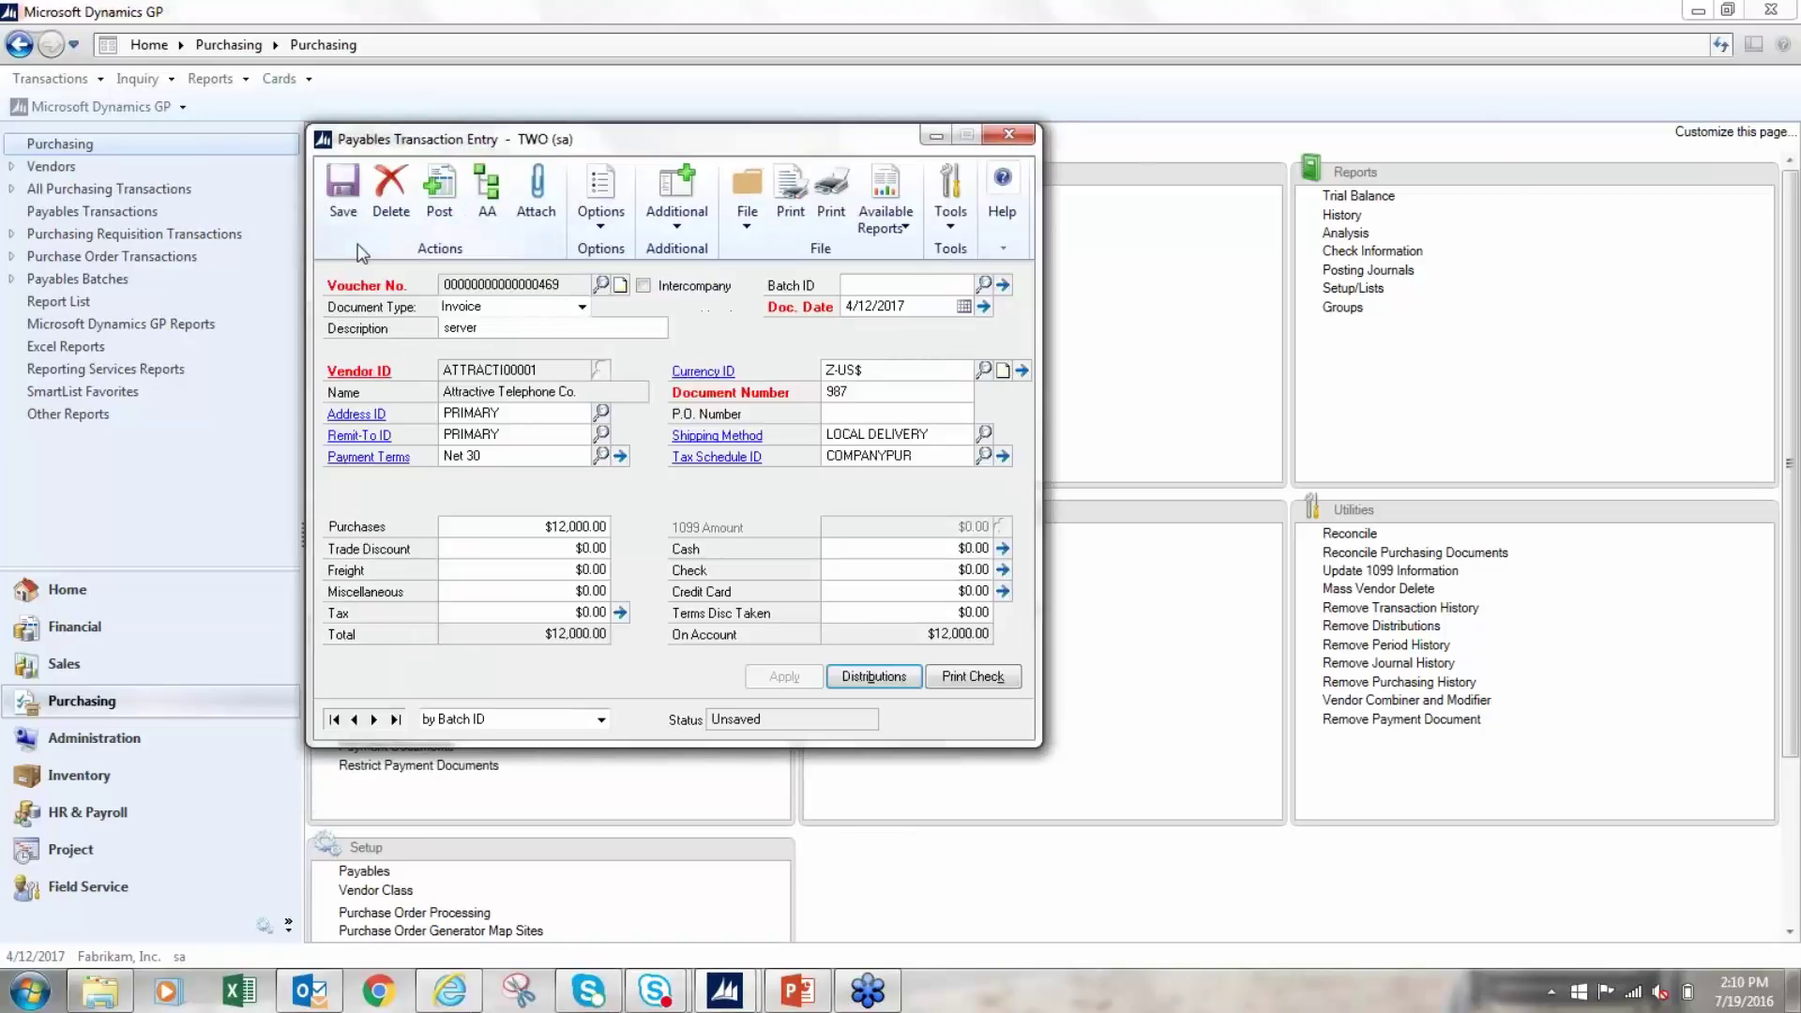
Post the invoice, continuing despite the vendor's existing purchase order, and skip all the posting journal reports.
left_click(438, 211)
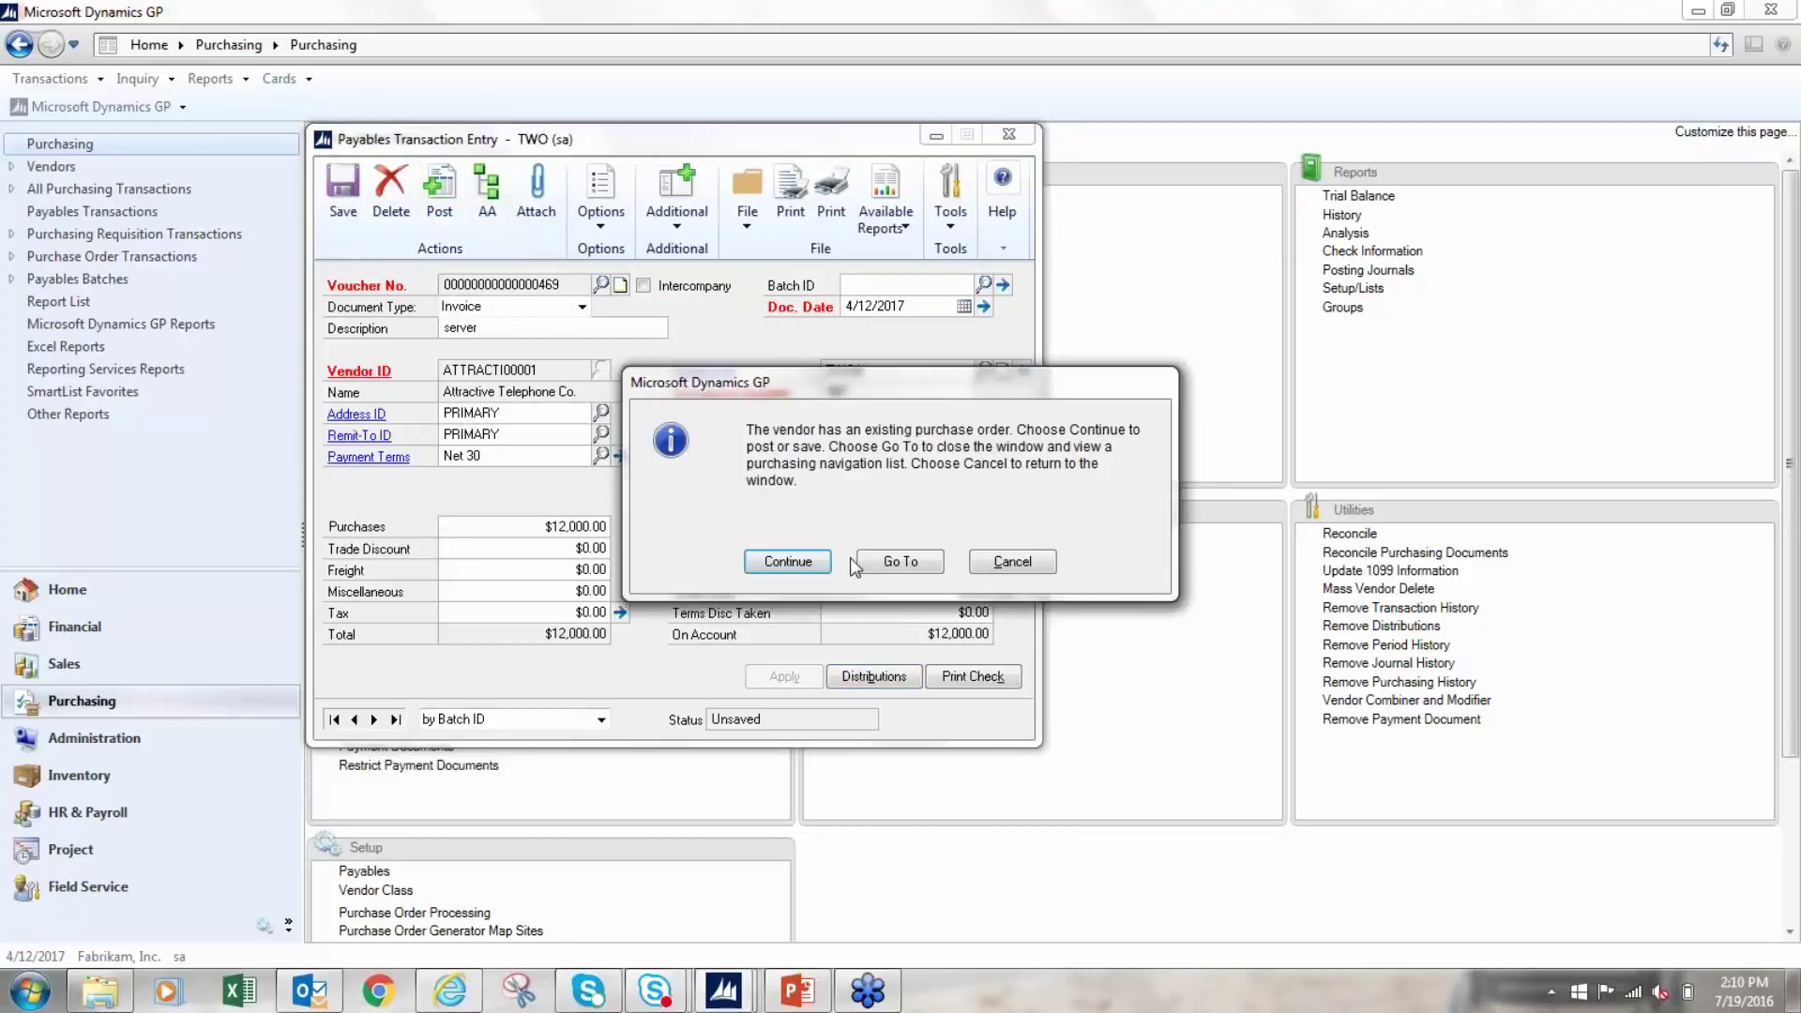
left_click(789, 562)
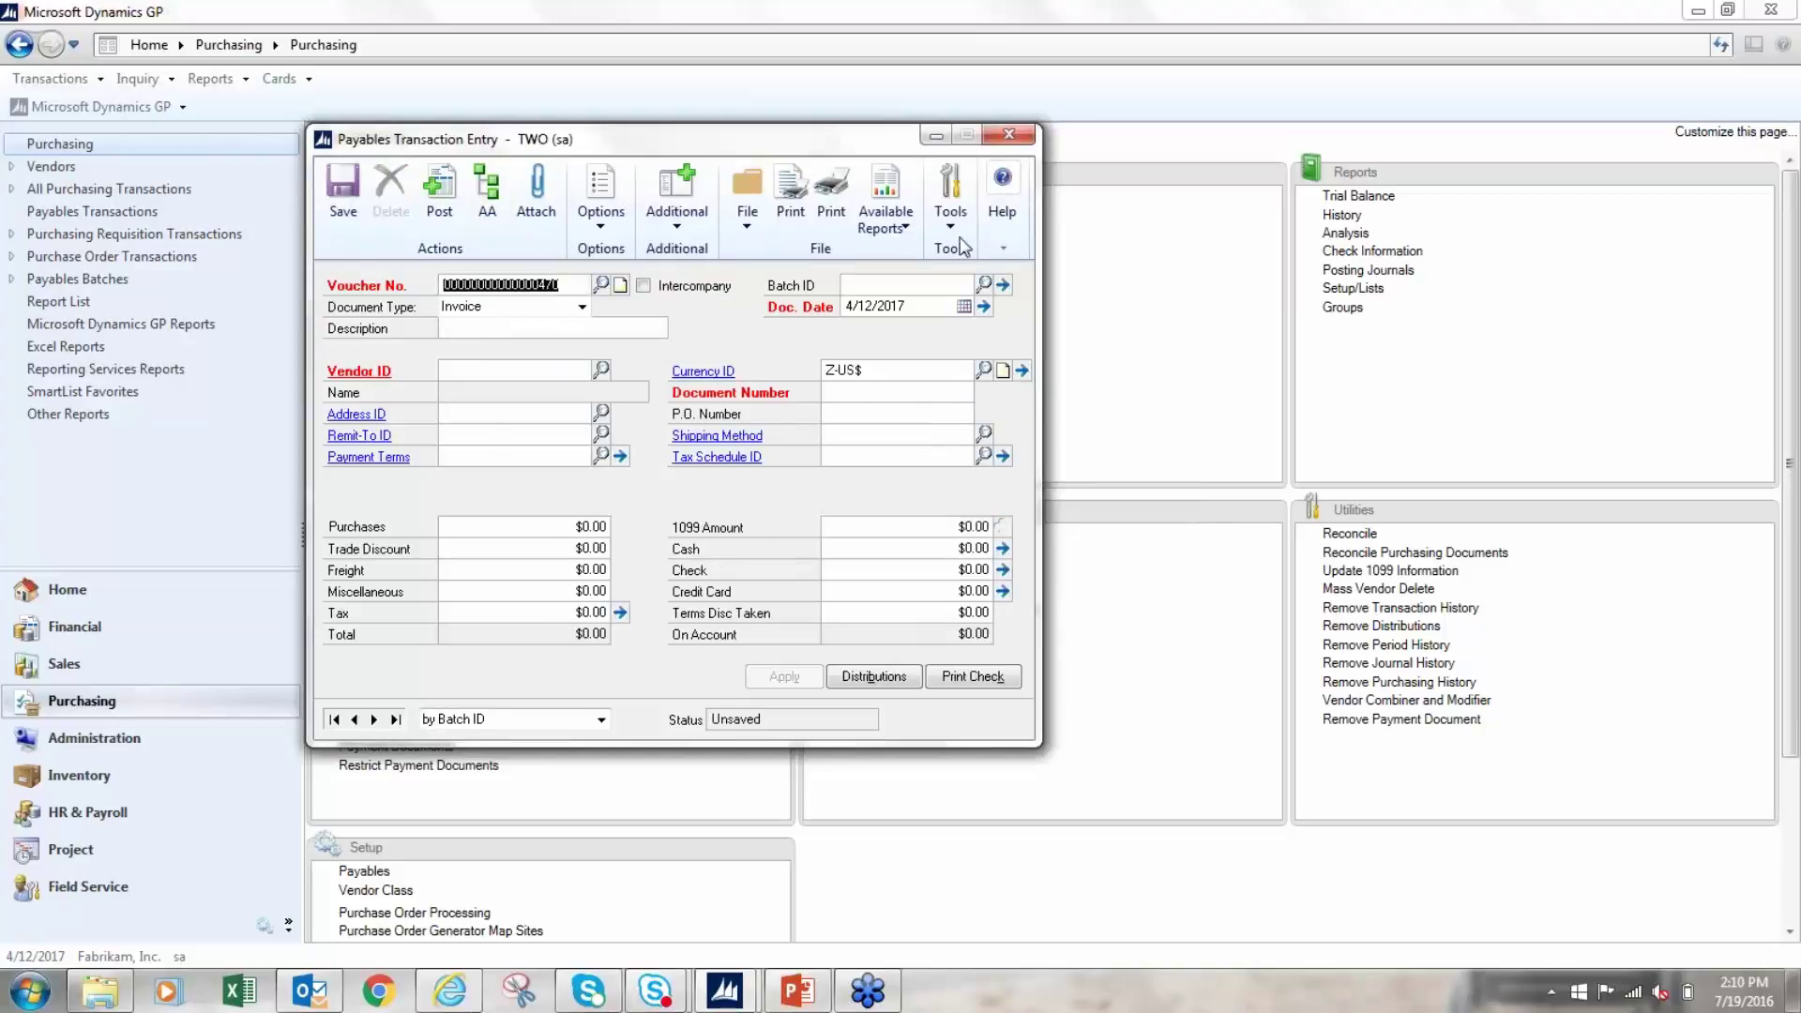
left_click(1010, 137)
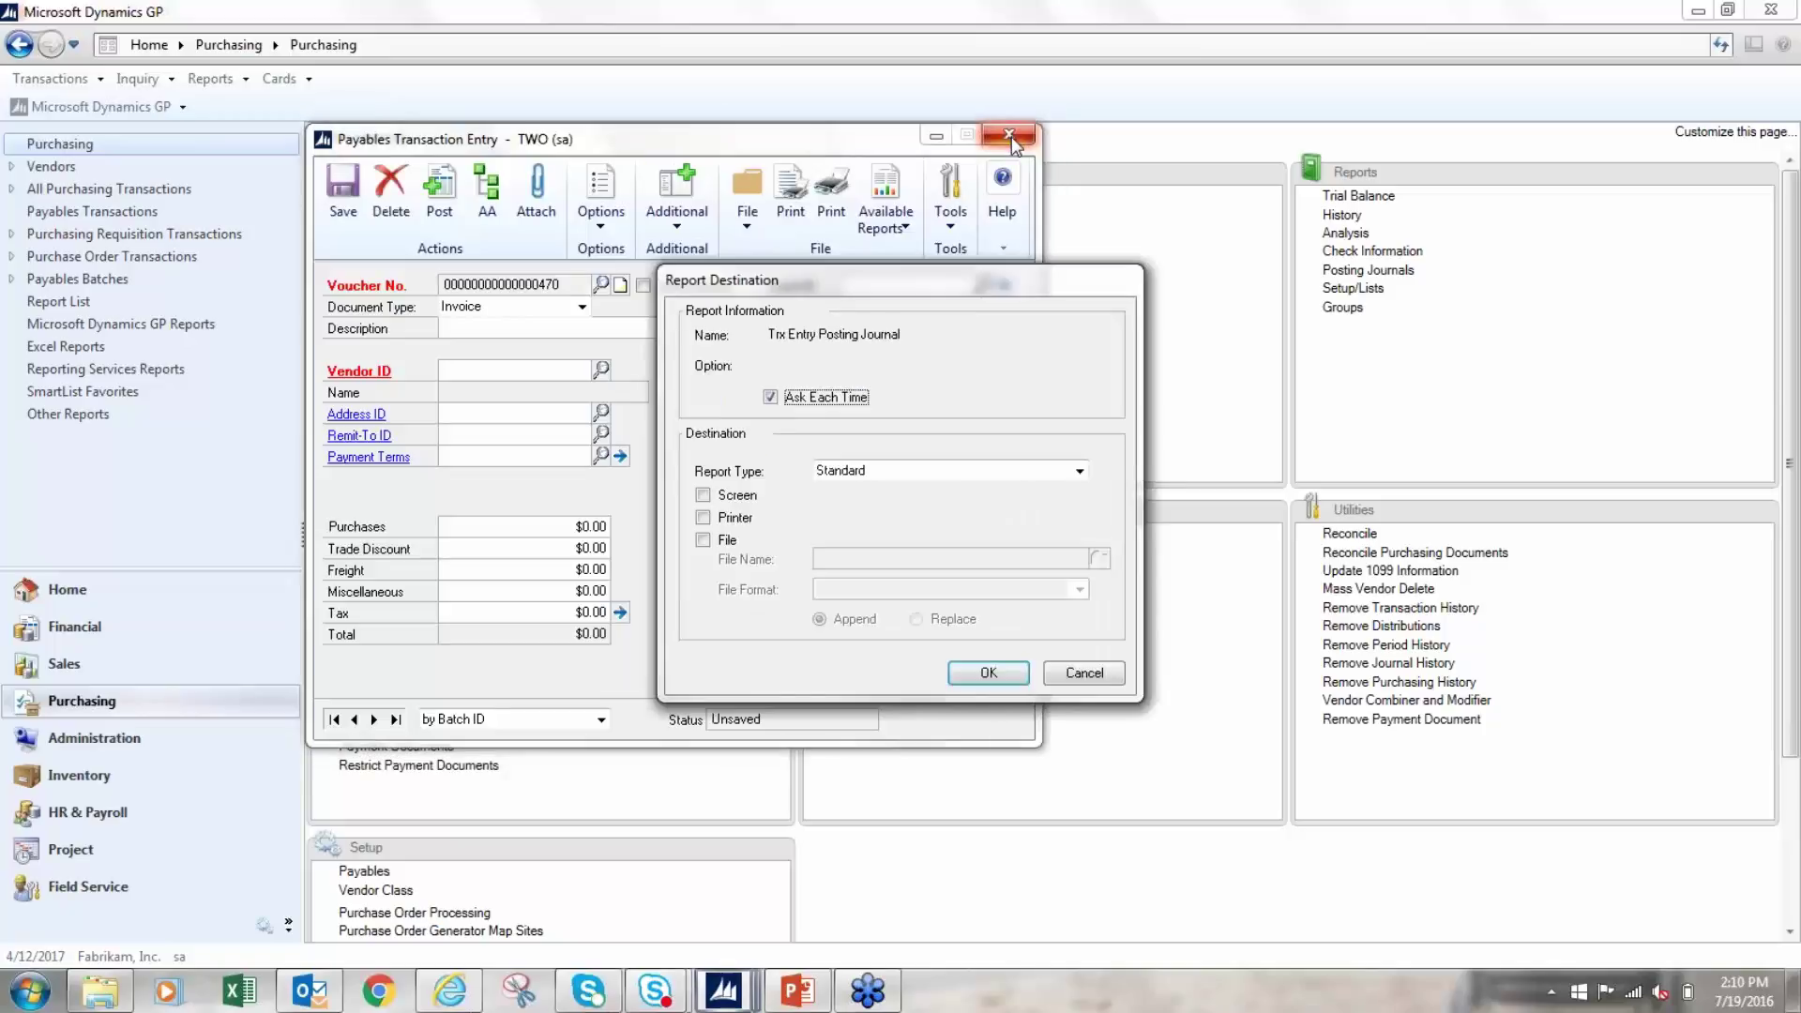
left_click(1084, 672)
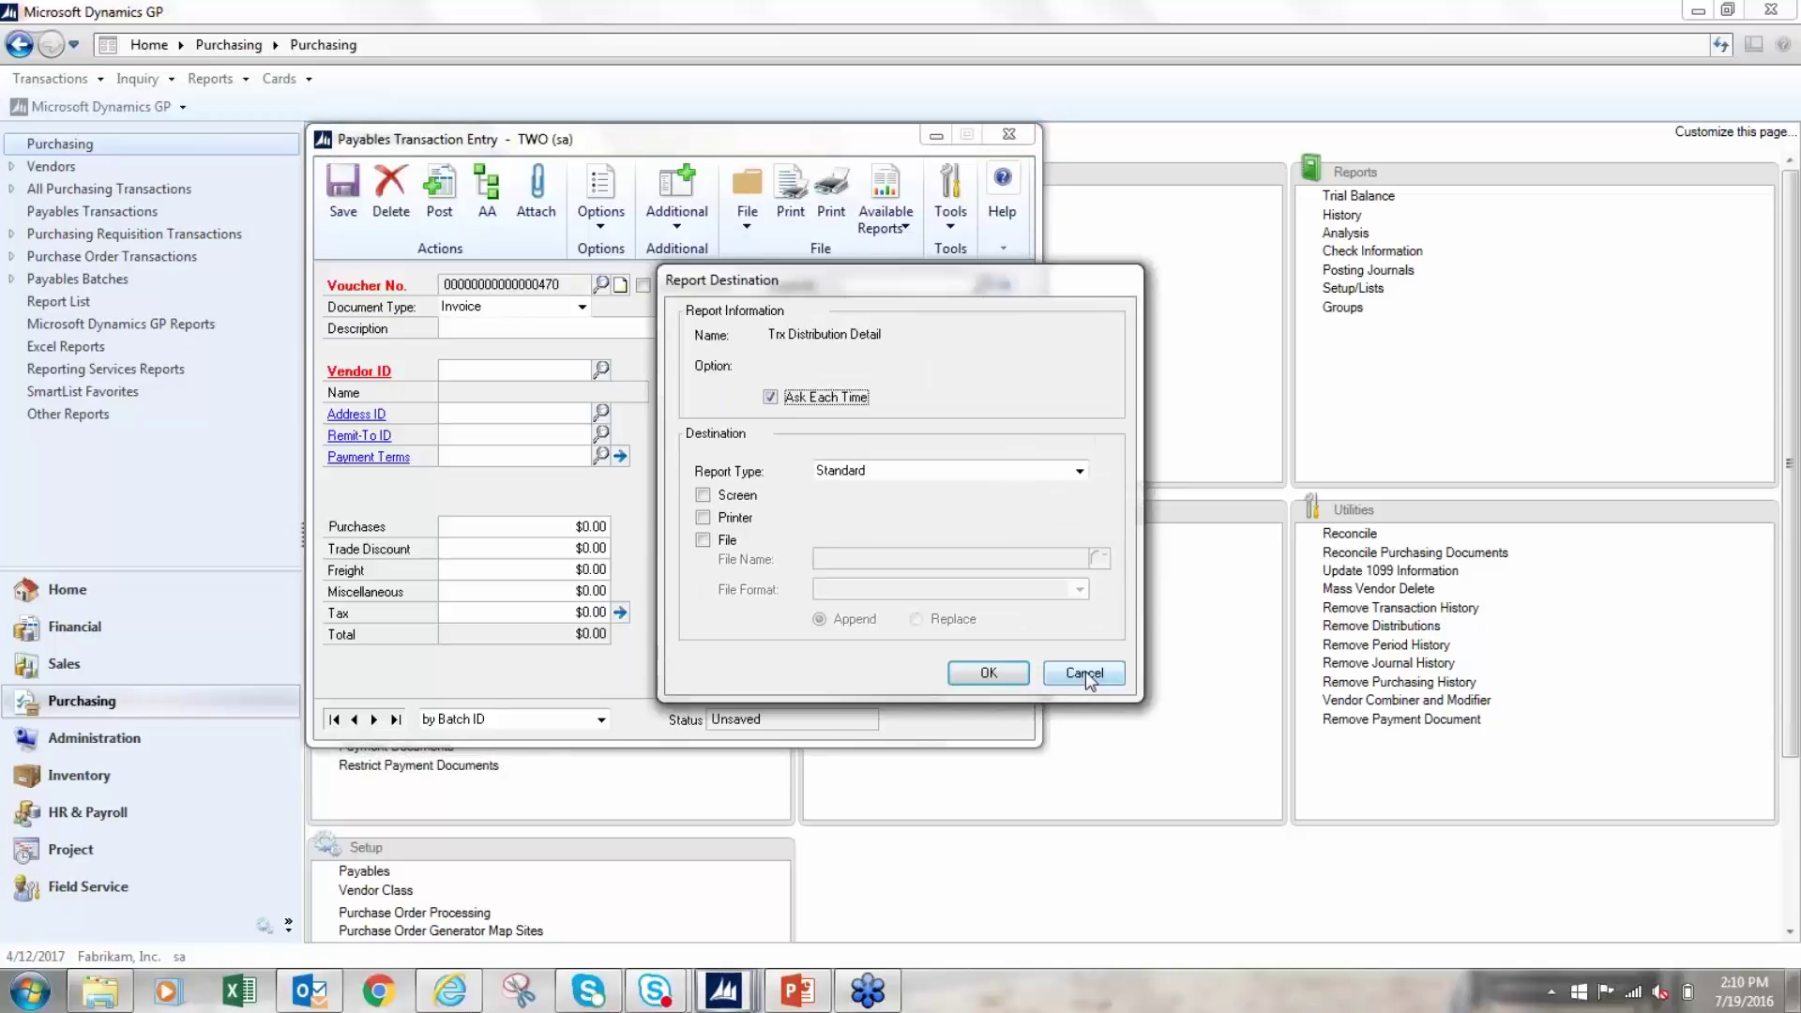
left_click(1084, 671)
left_click(1085, 669)
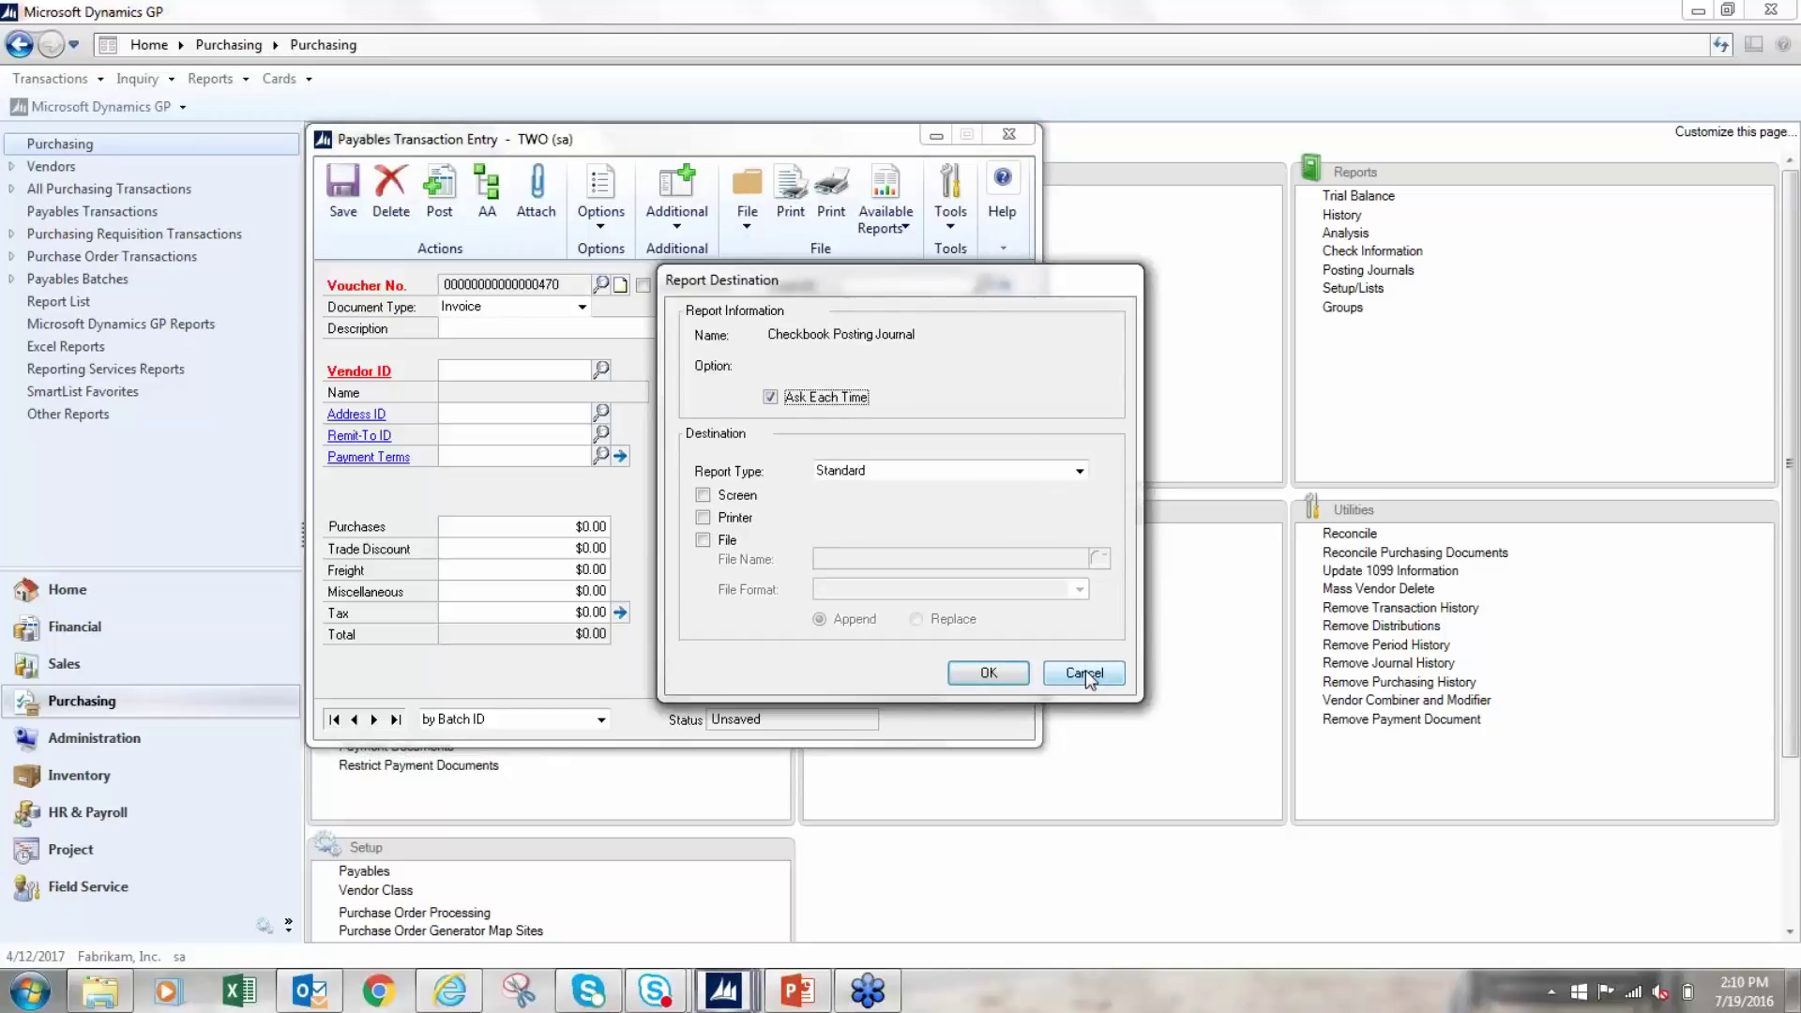
left_click(1084, 669)
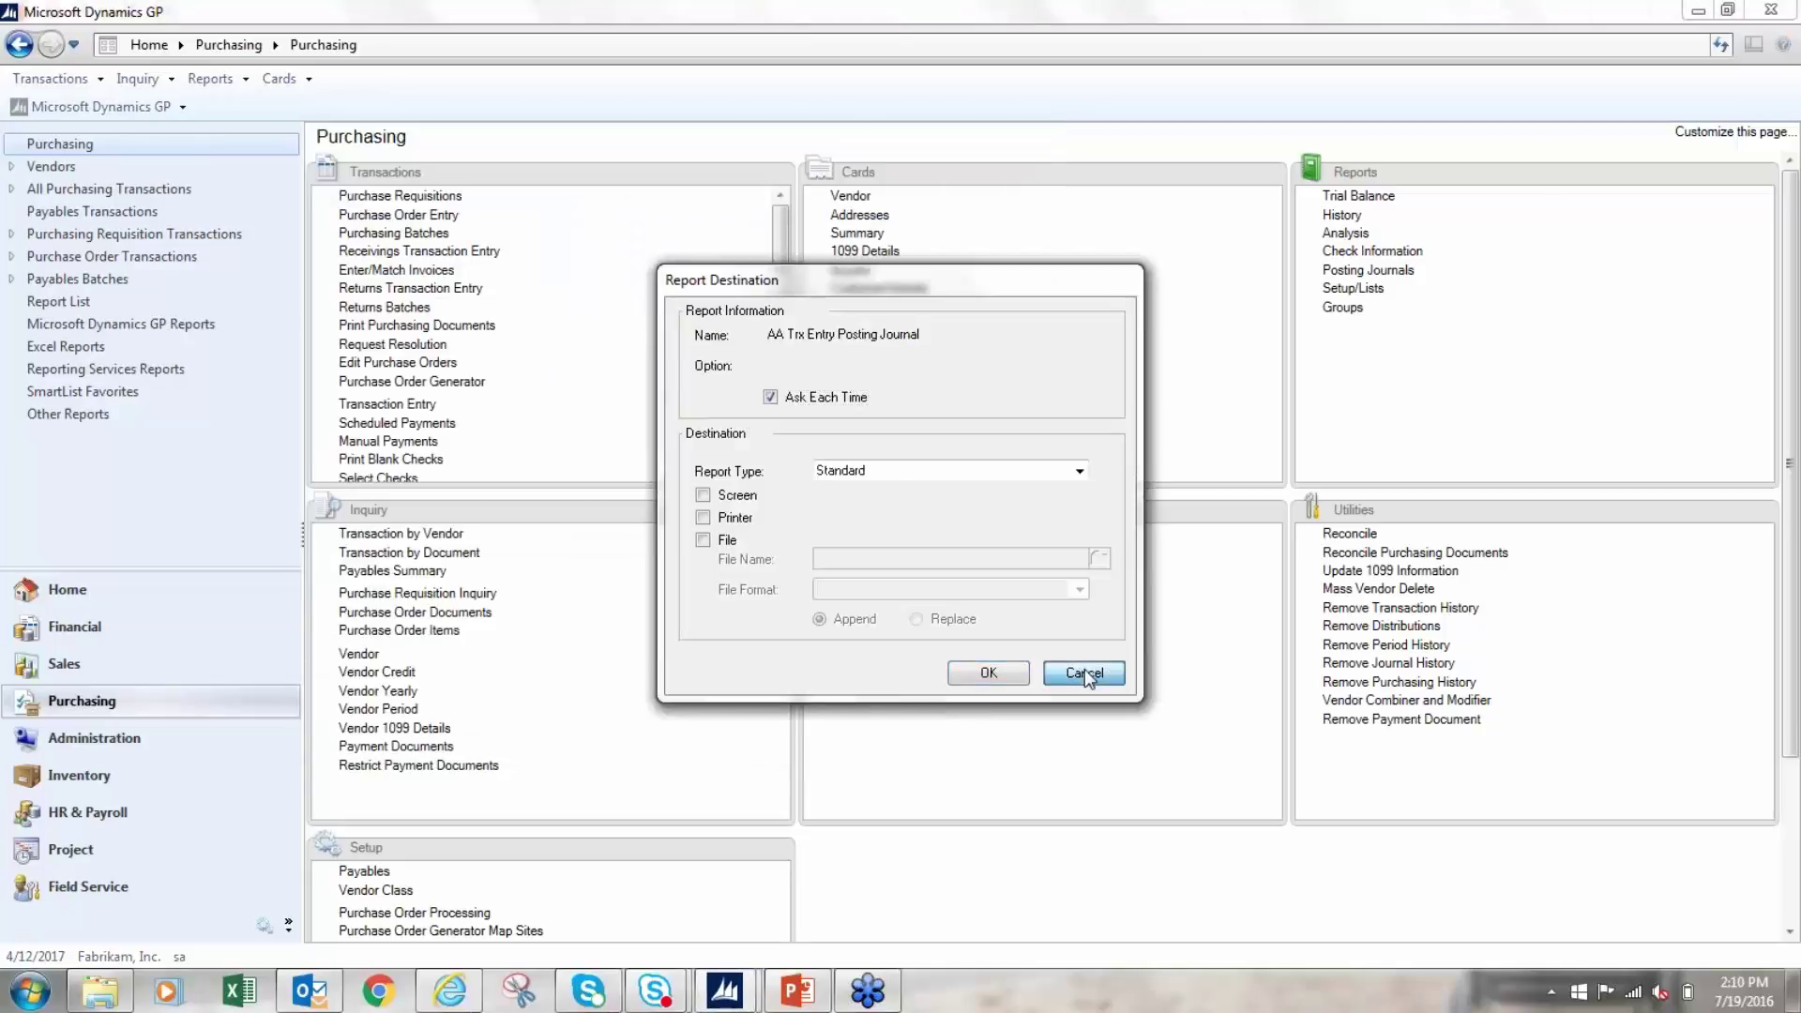
left_click(1084, 670)
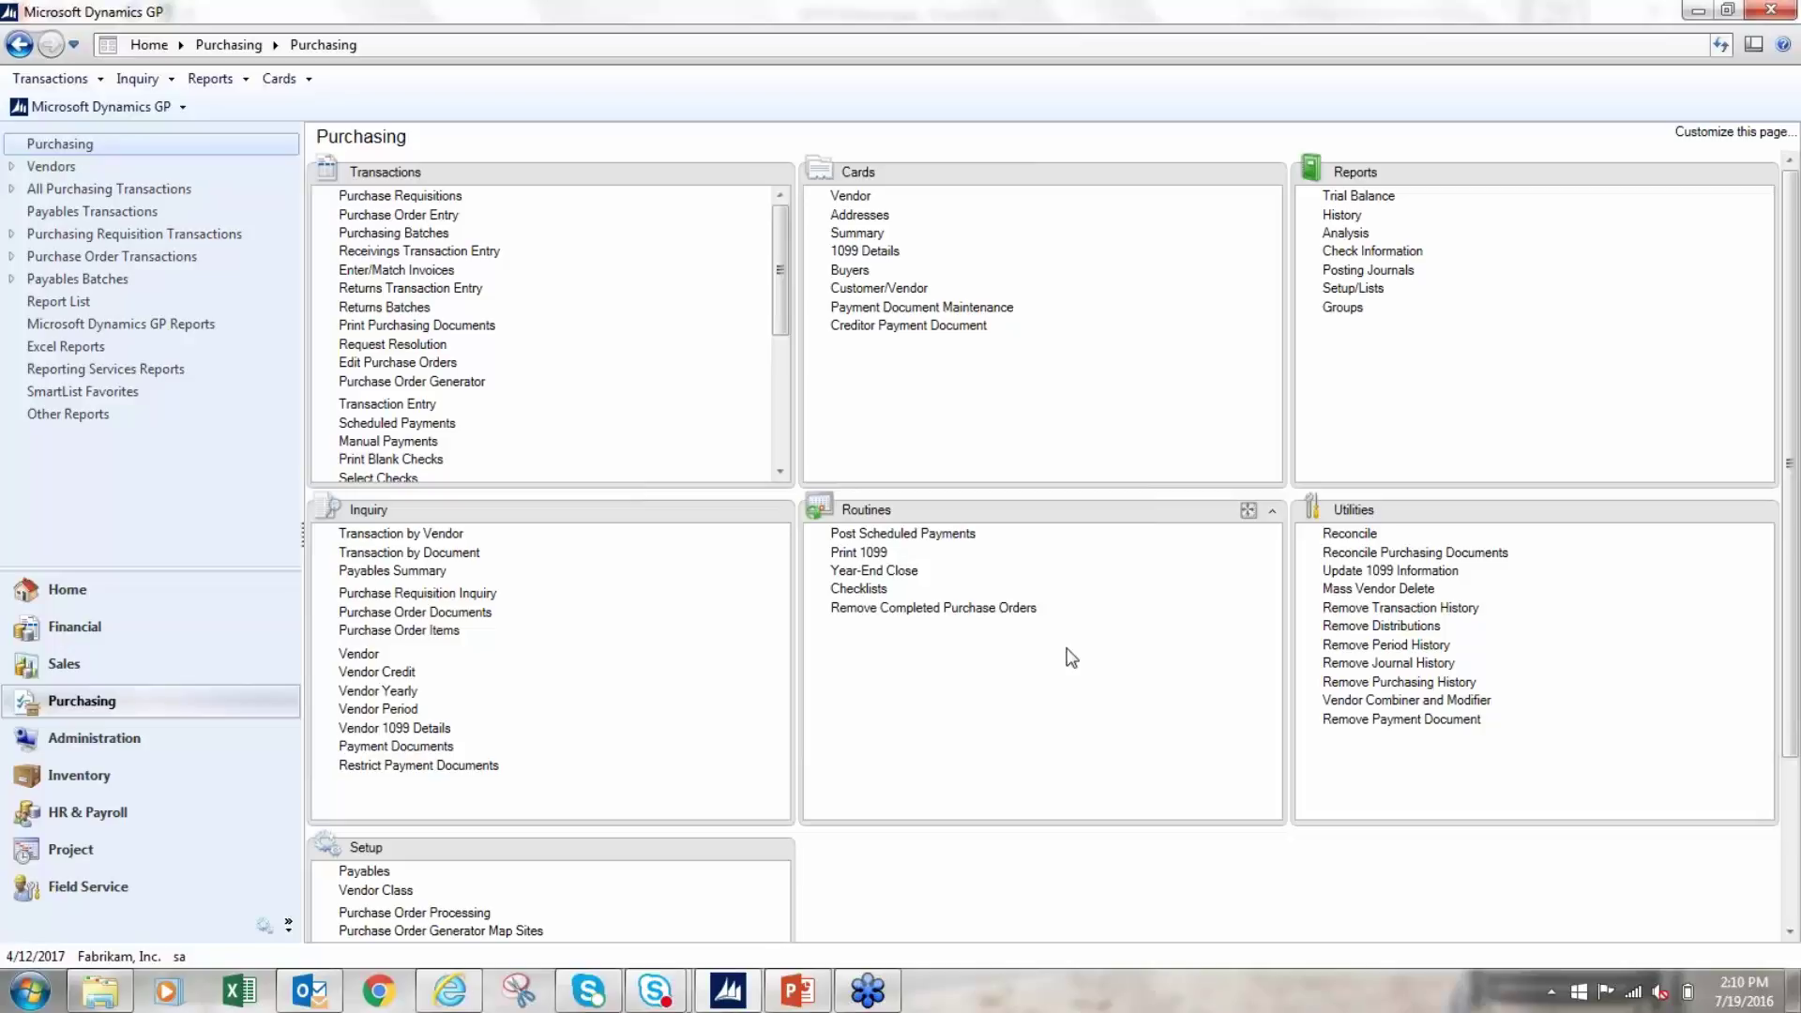
Examine the purchases available to a new fixed asset general card, including the detailed Fixed Assets Purchasing Transactions list.
left_click(76, 624)
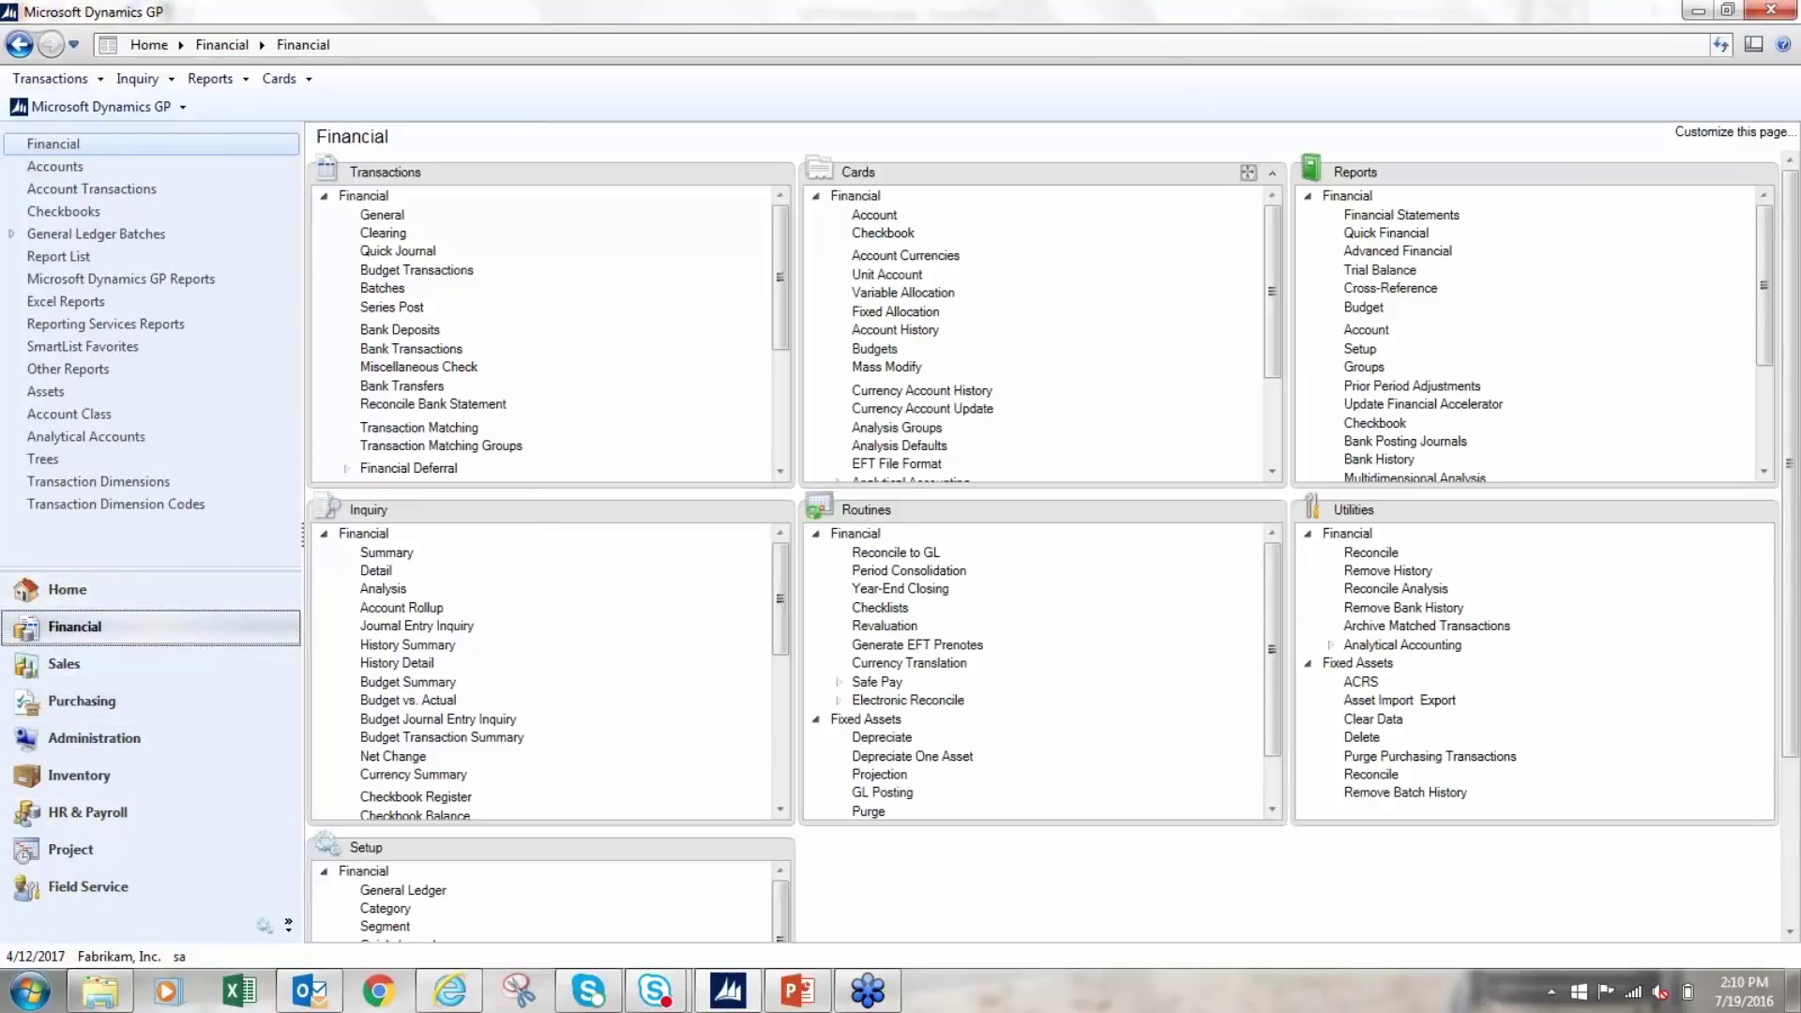
left_click_drag(1275, 354, 1285, 459)
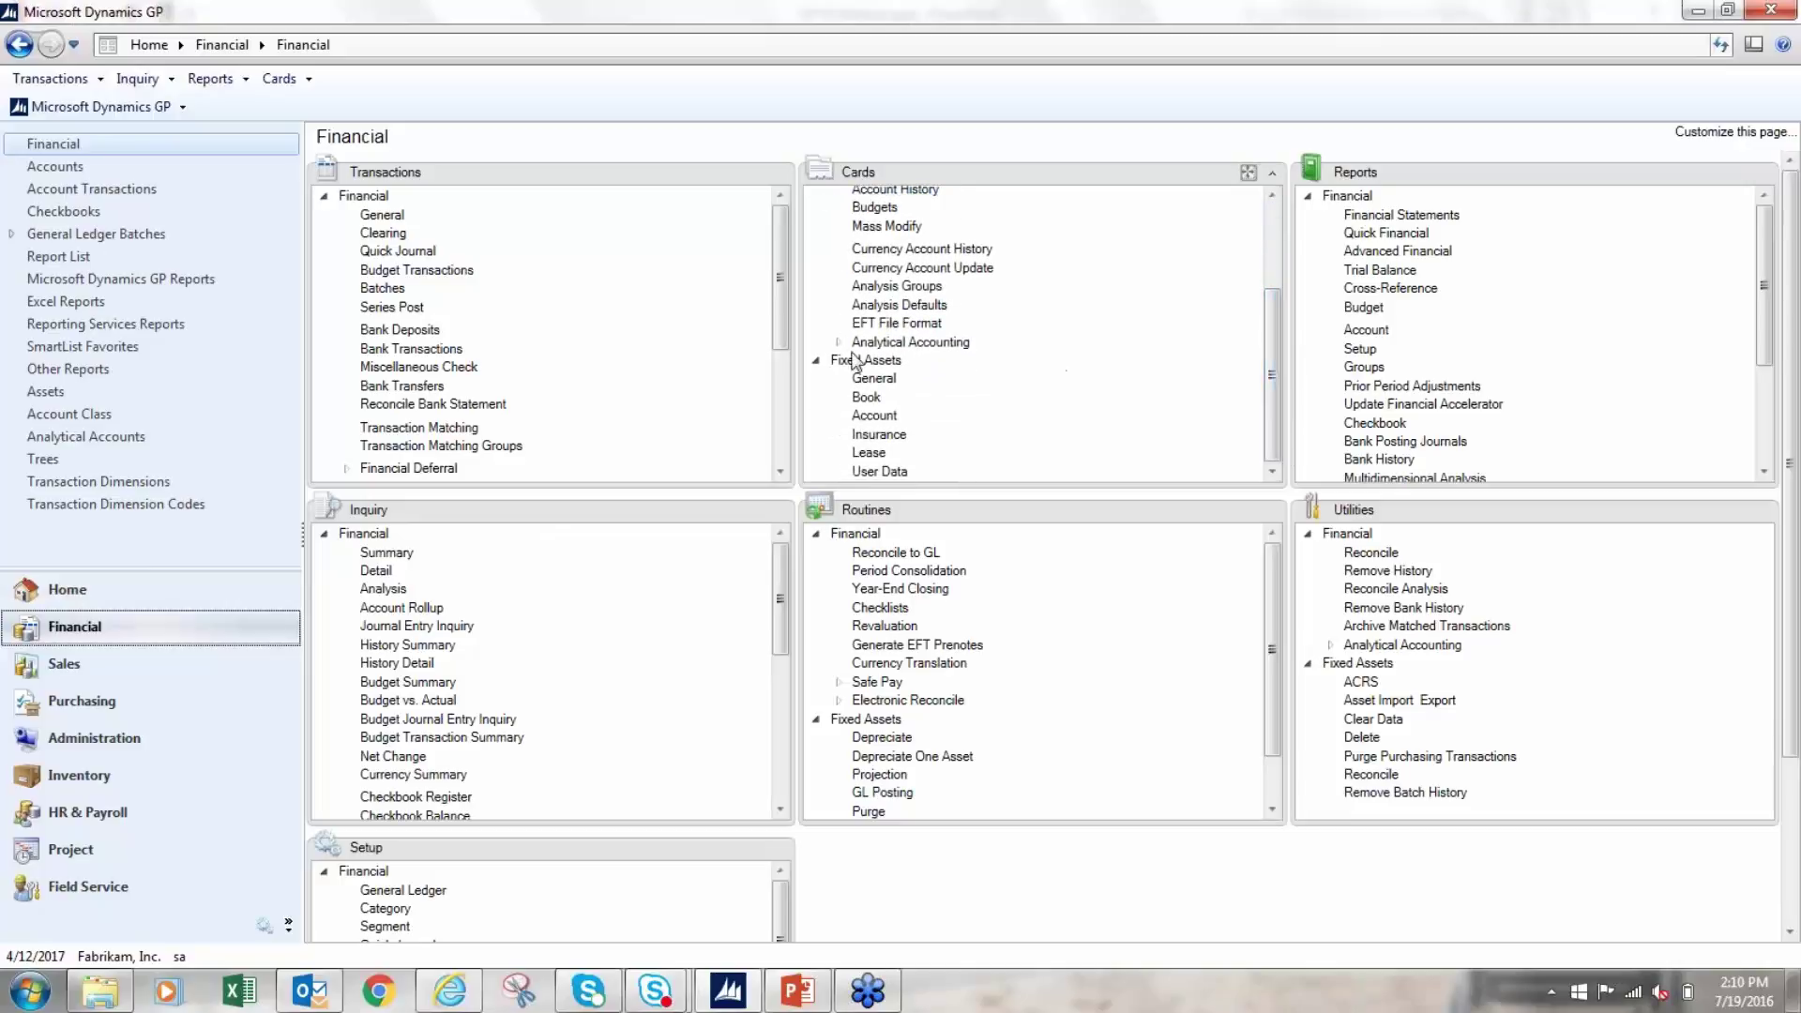
left_click(863, 379)
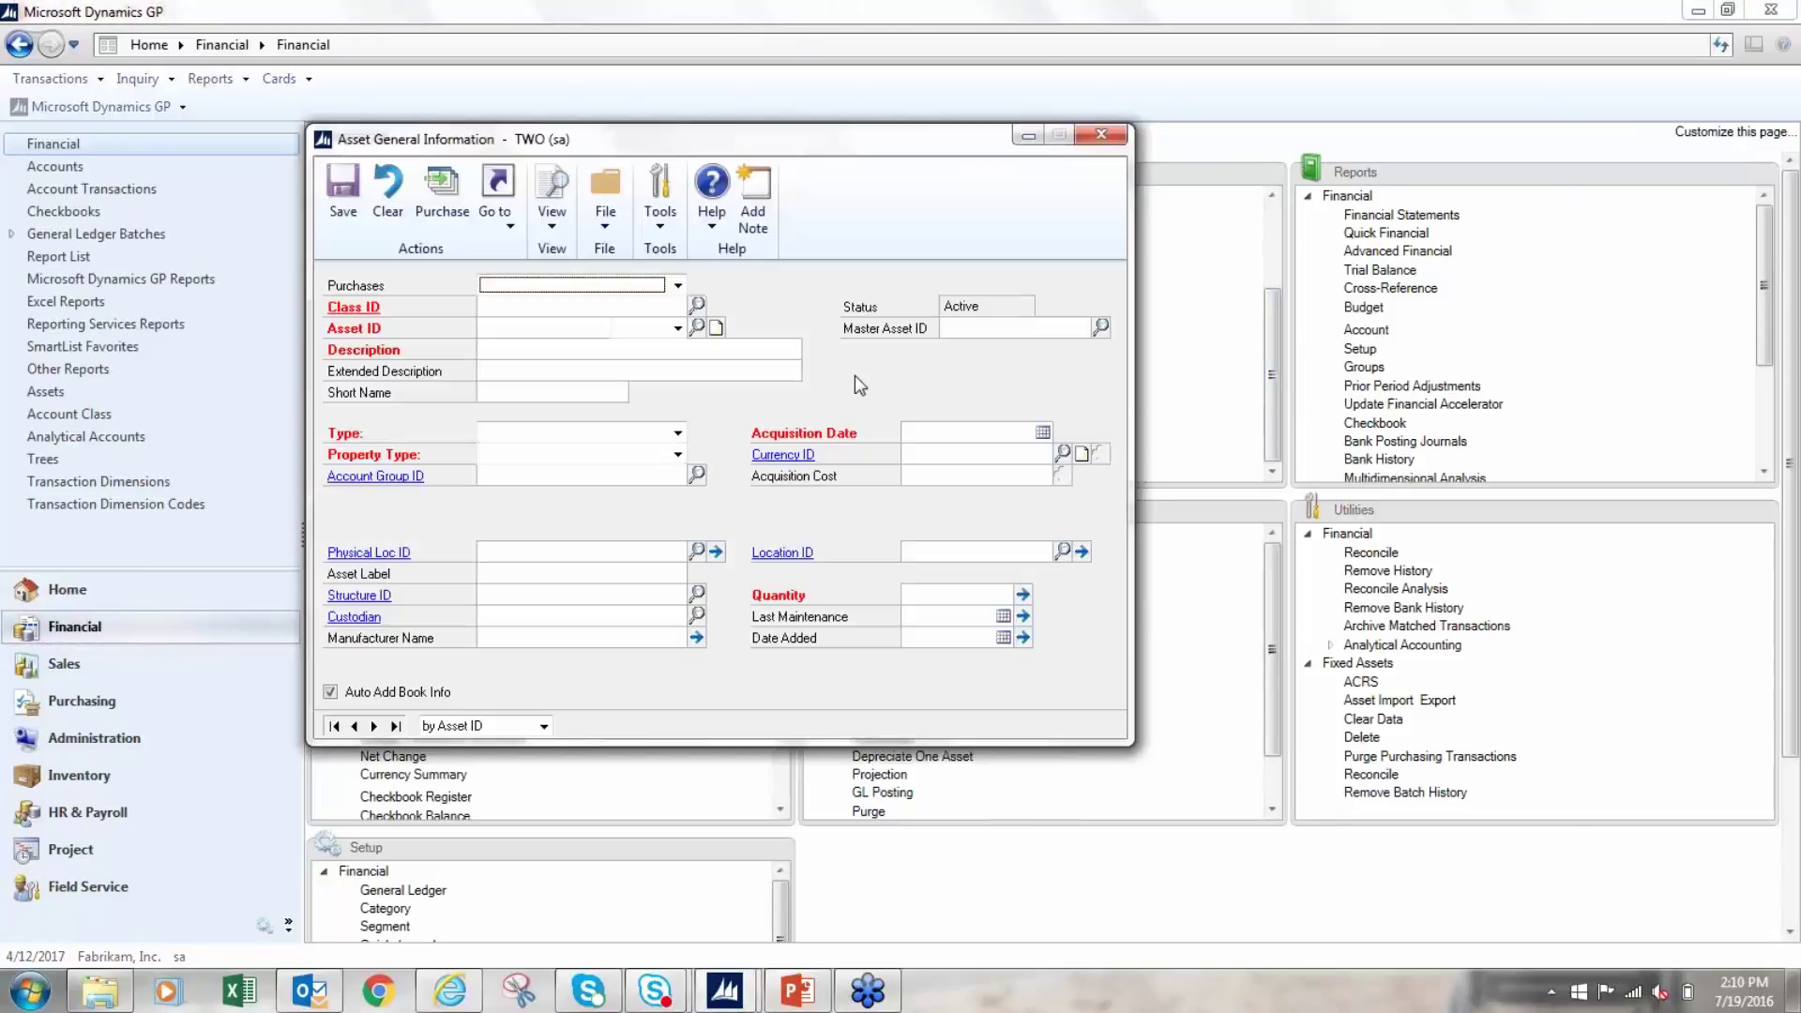
left_click(677, 285)
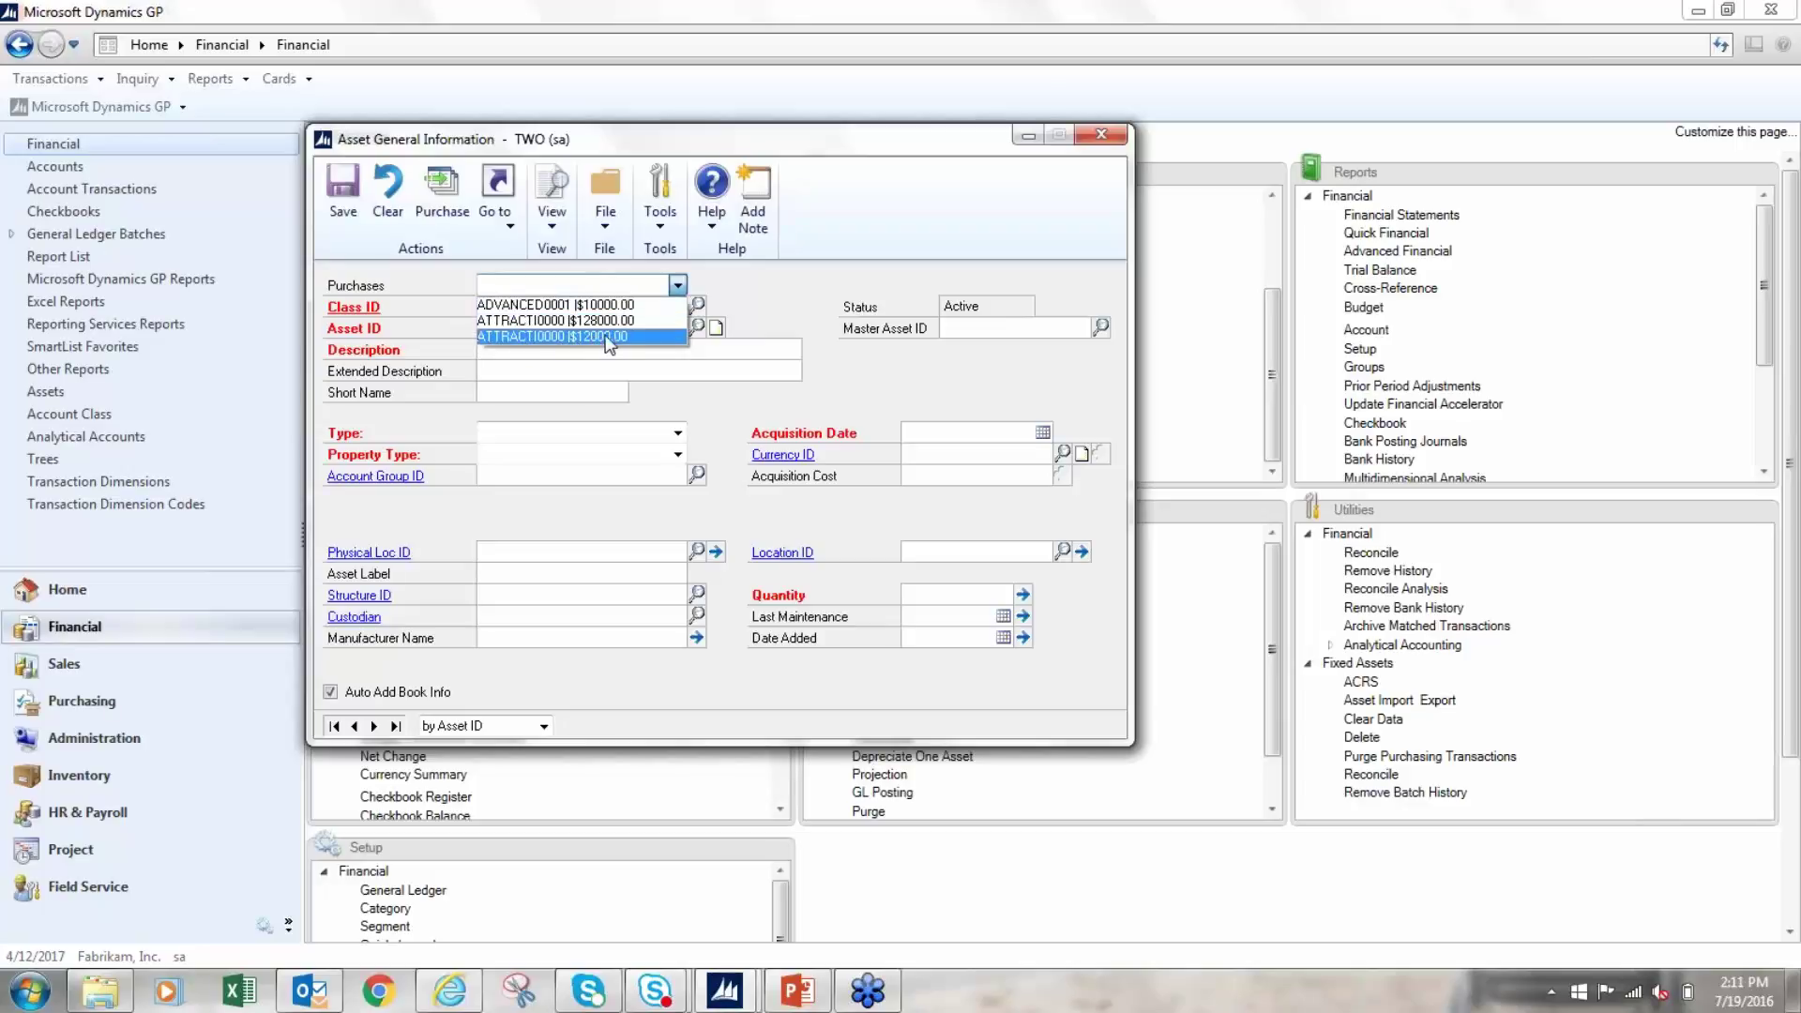
left_click(748, 297)
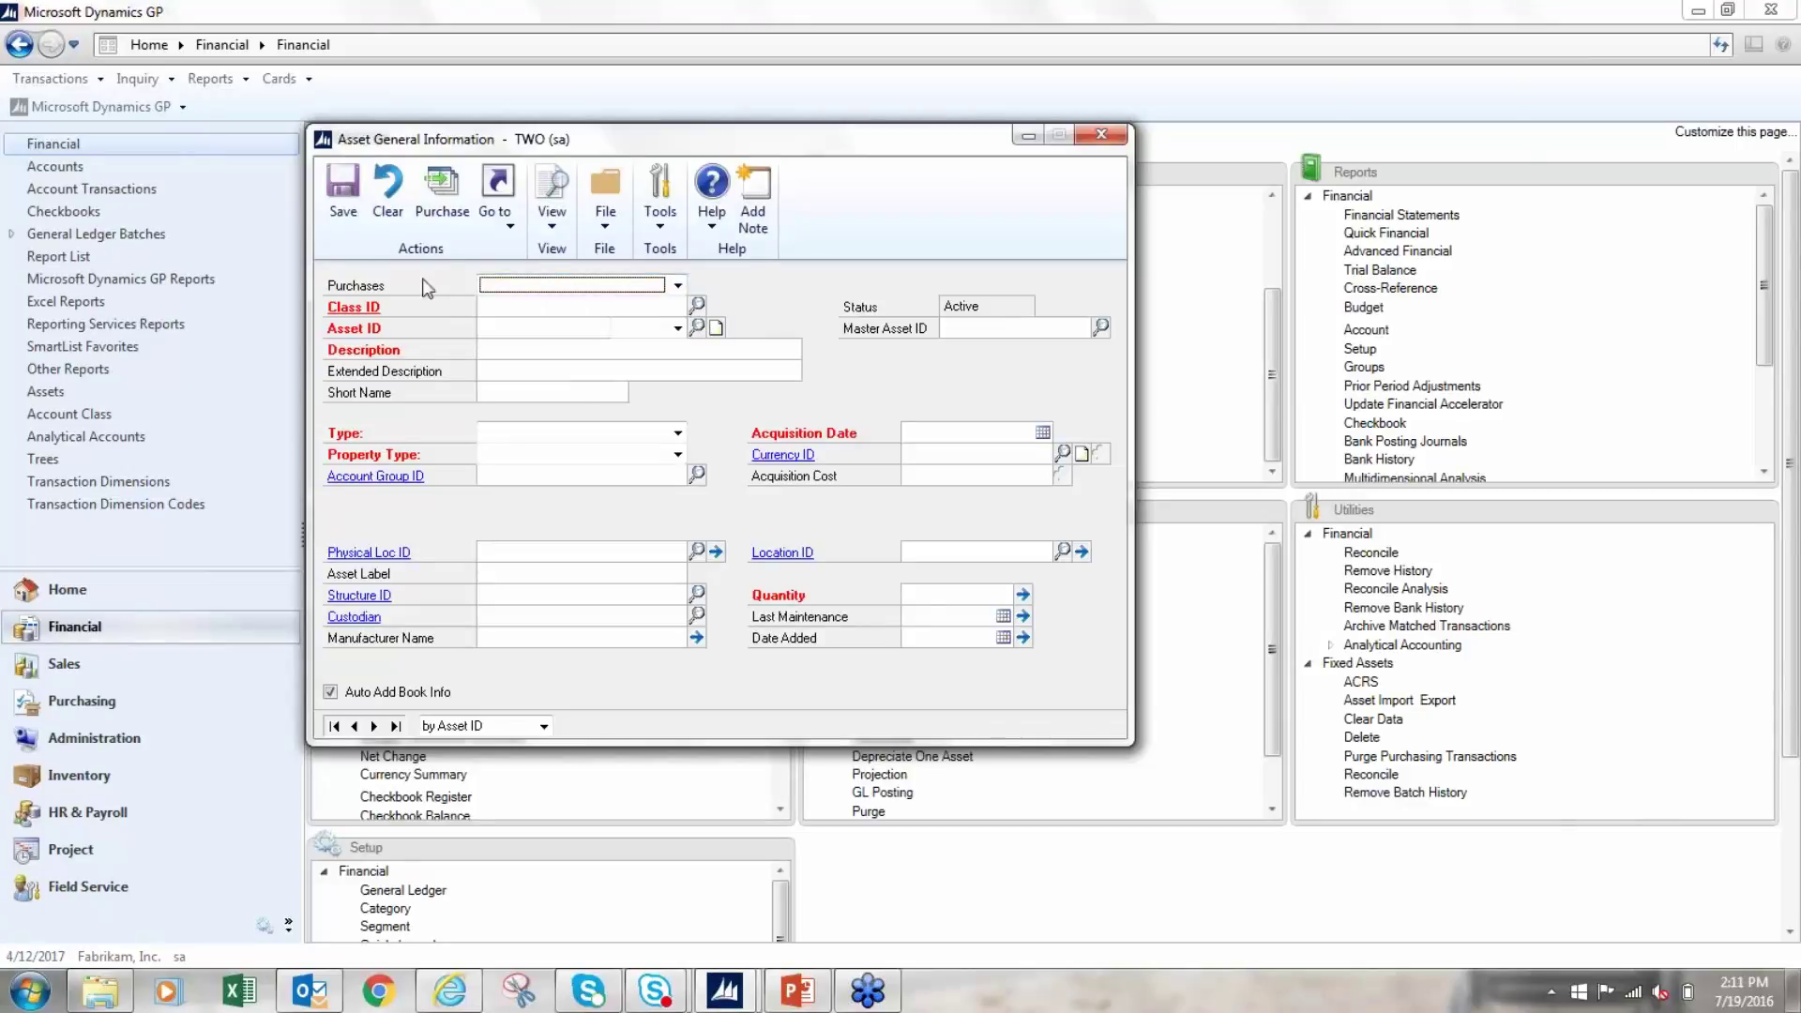
left_click(441, 210)
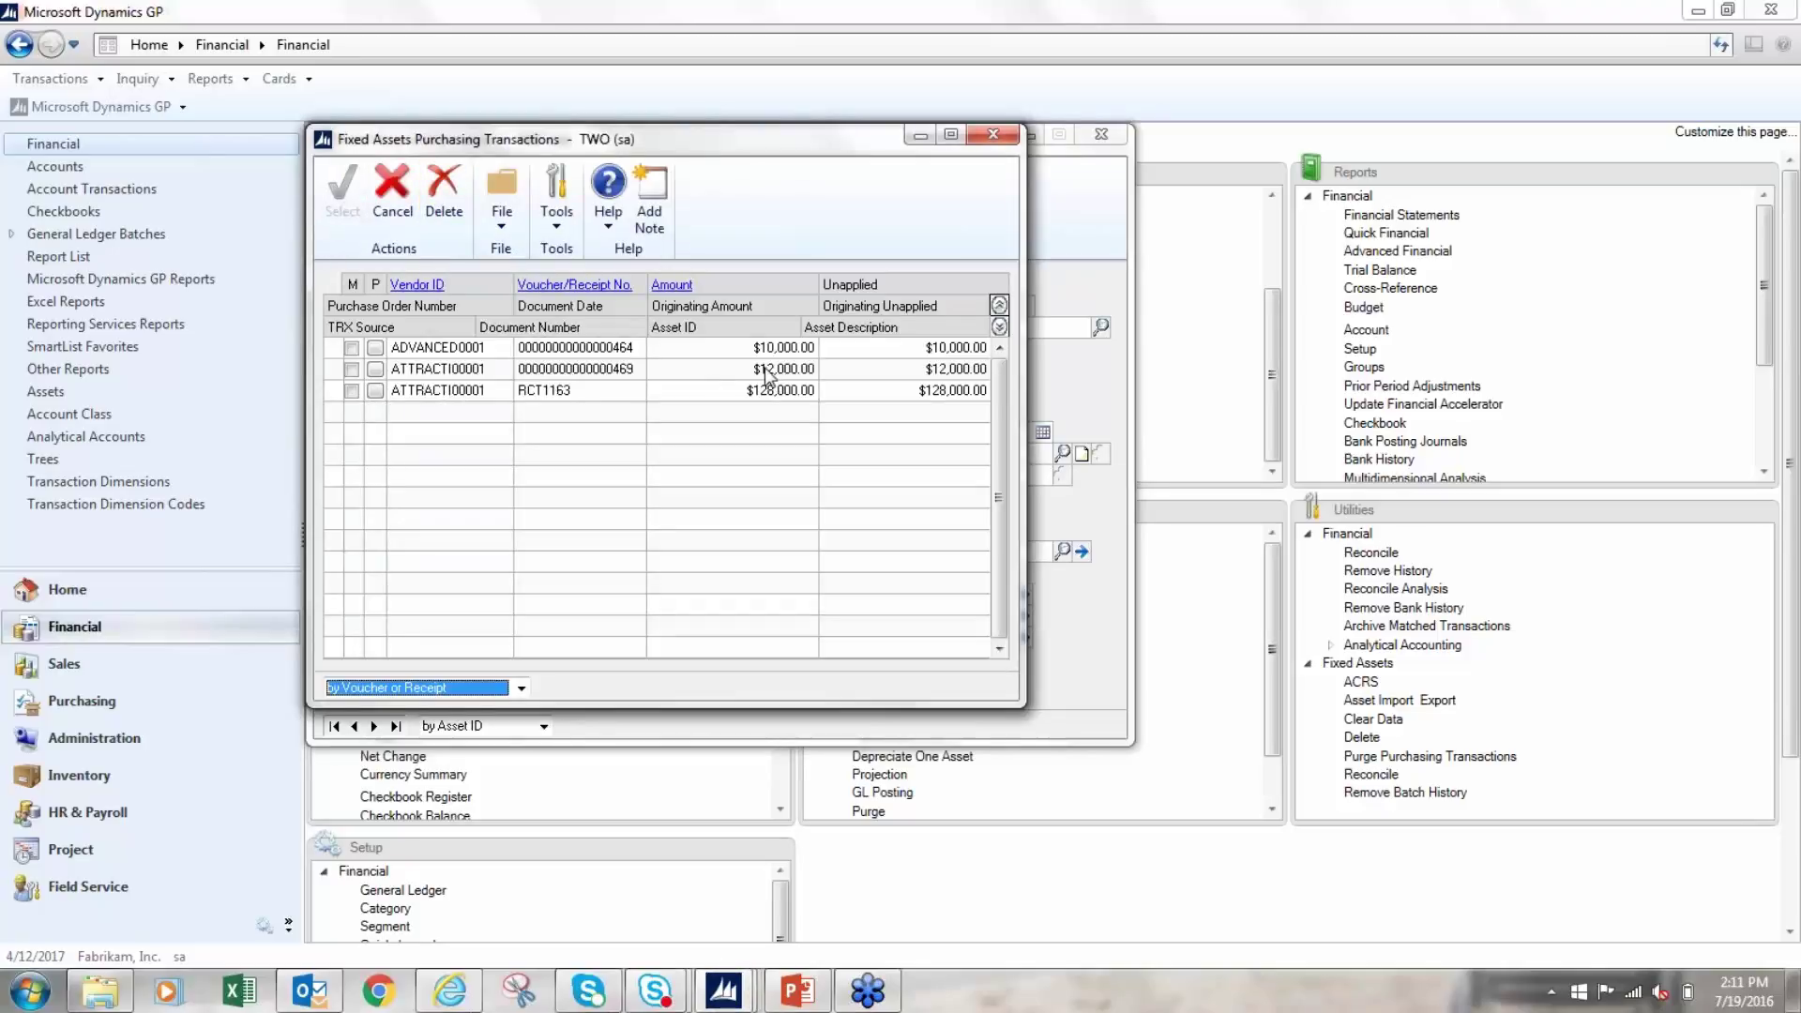
left_click(995, 134)
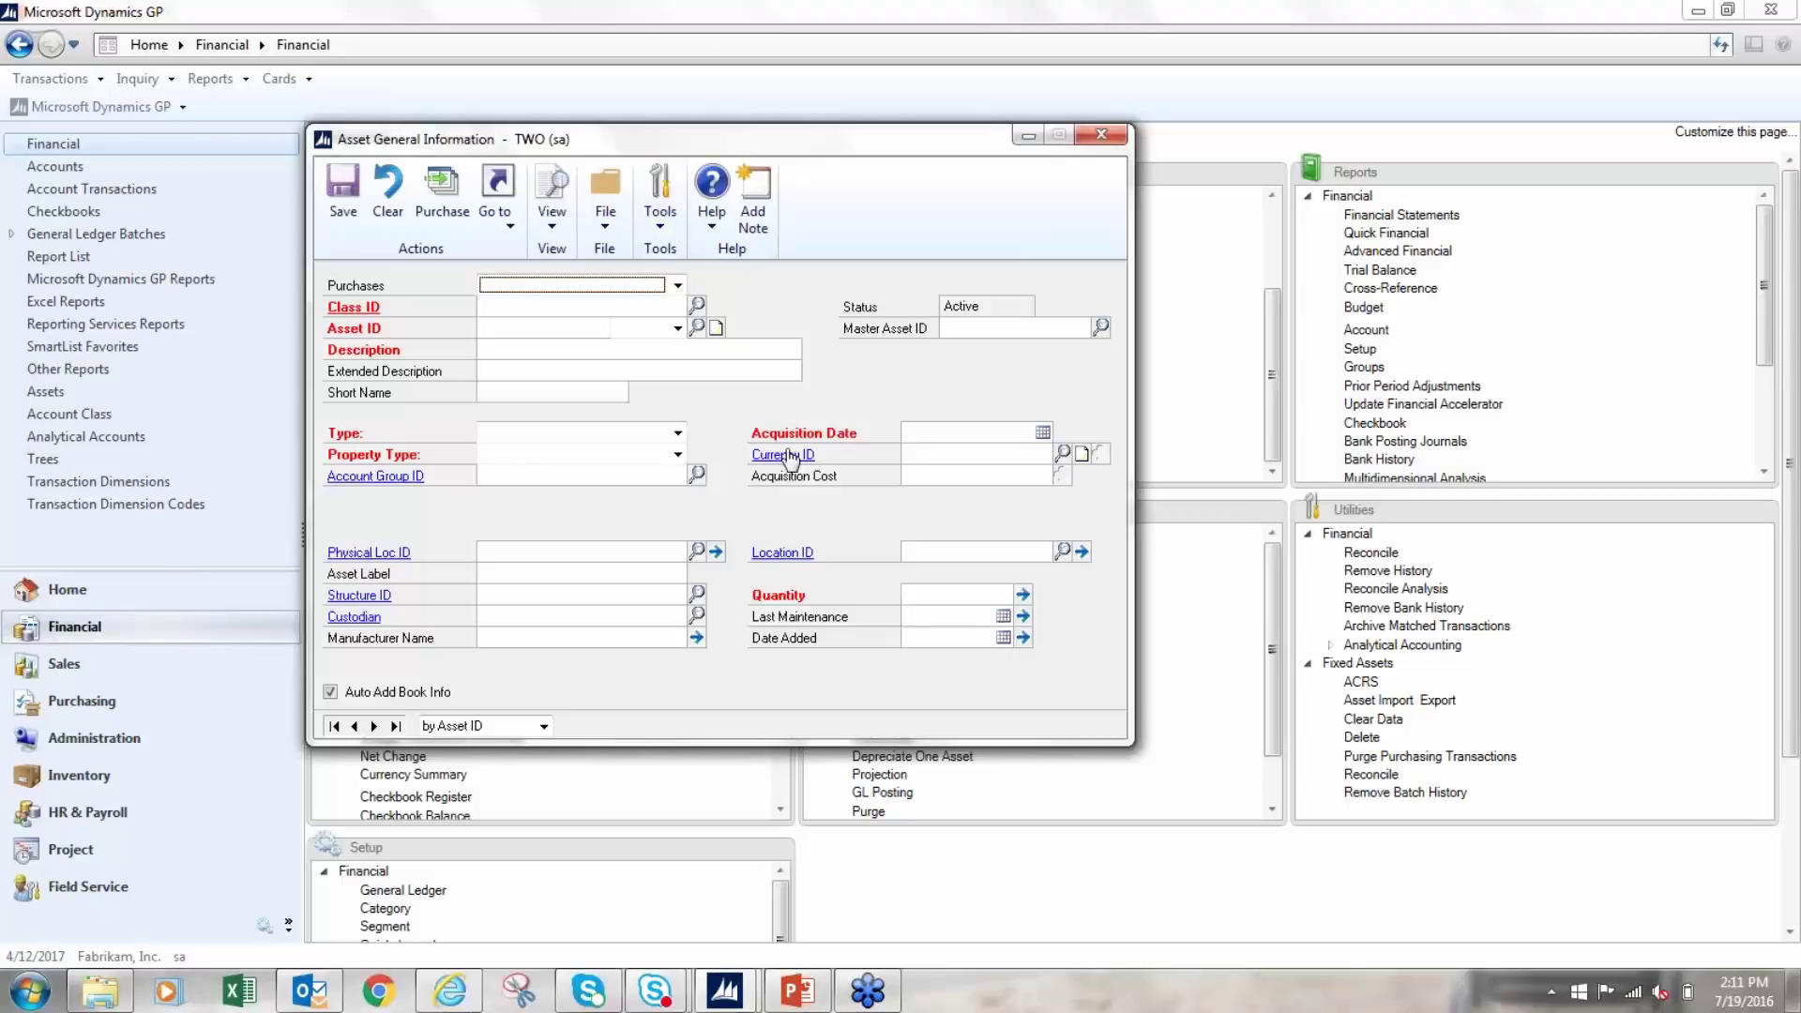
left_click(1084, 137)
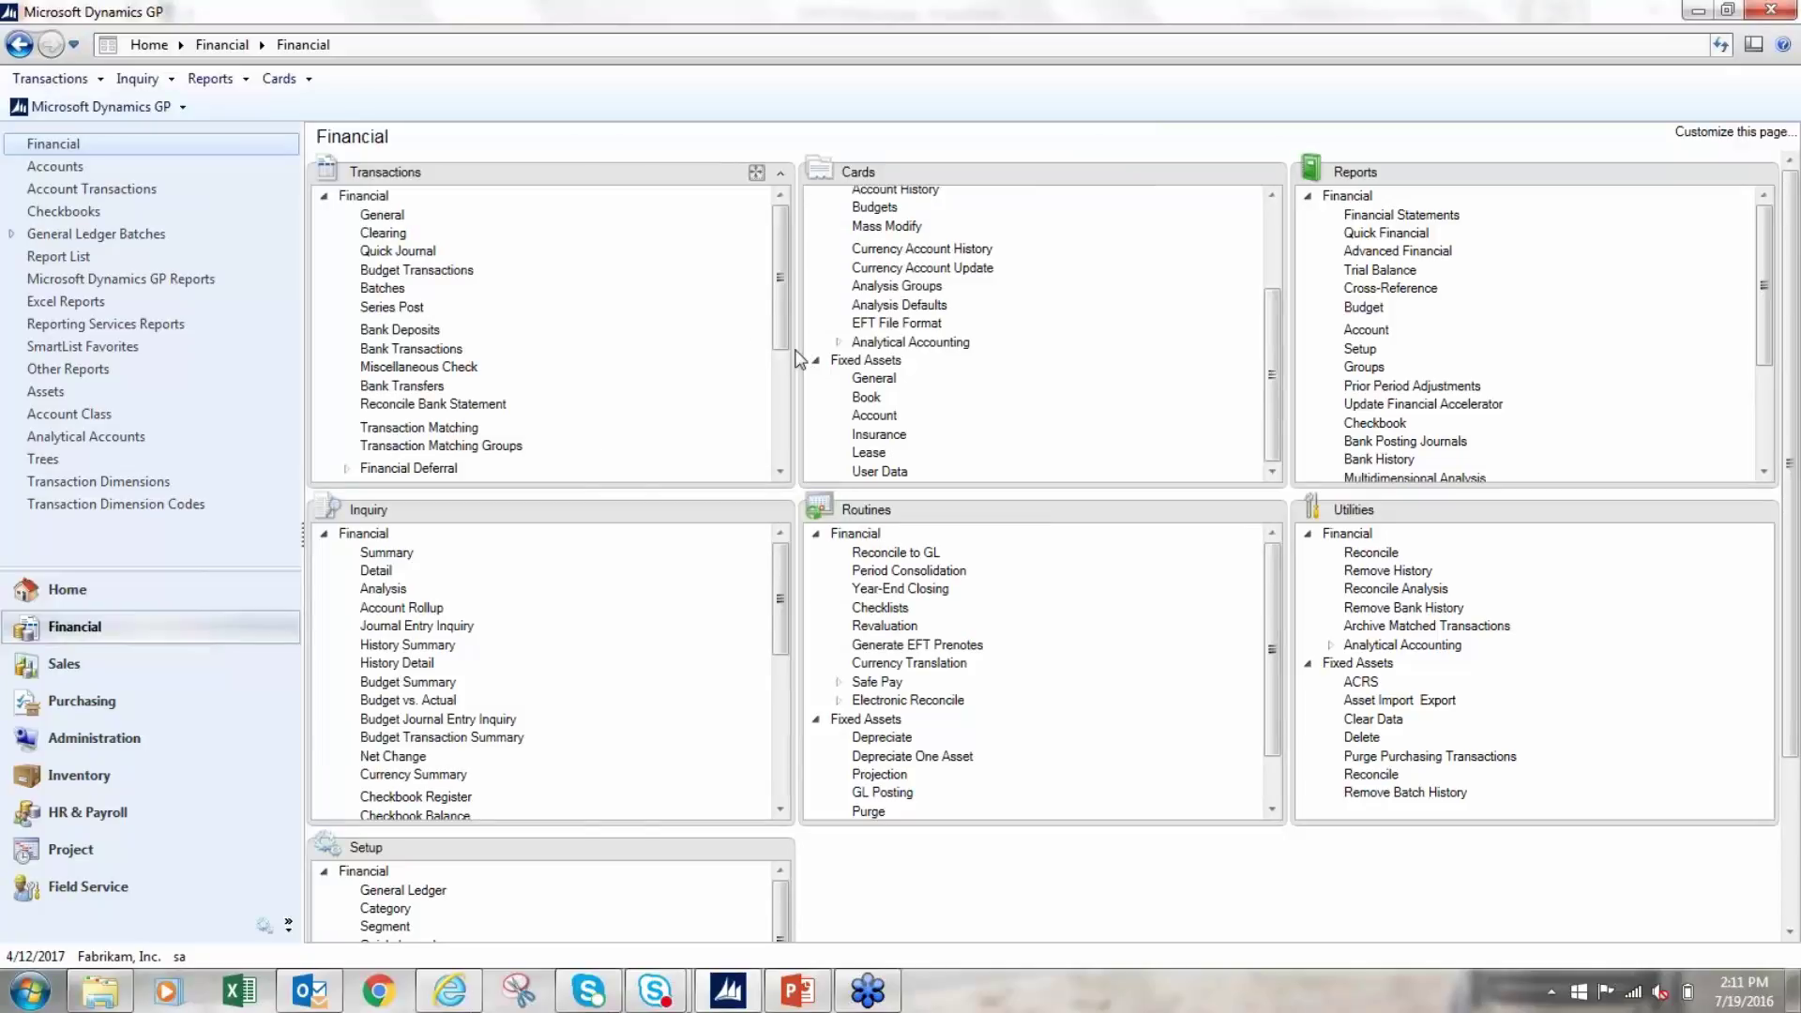
Start a new standard purchase order with the next PO number for vendor ATTRACTI00001, Attractive Telephone Co.
left_click(87, 700)
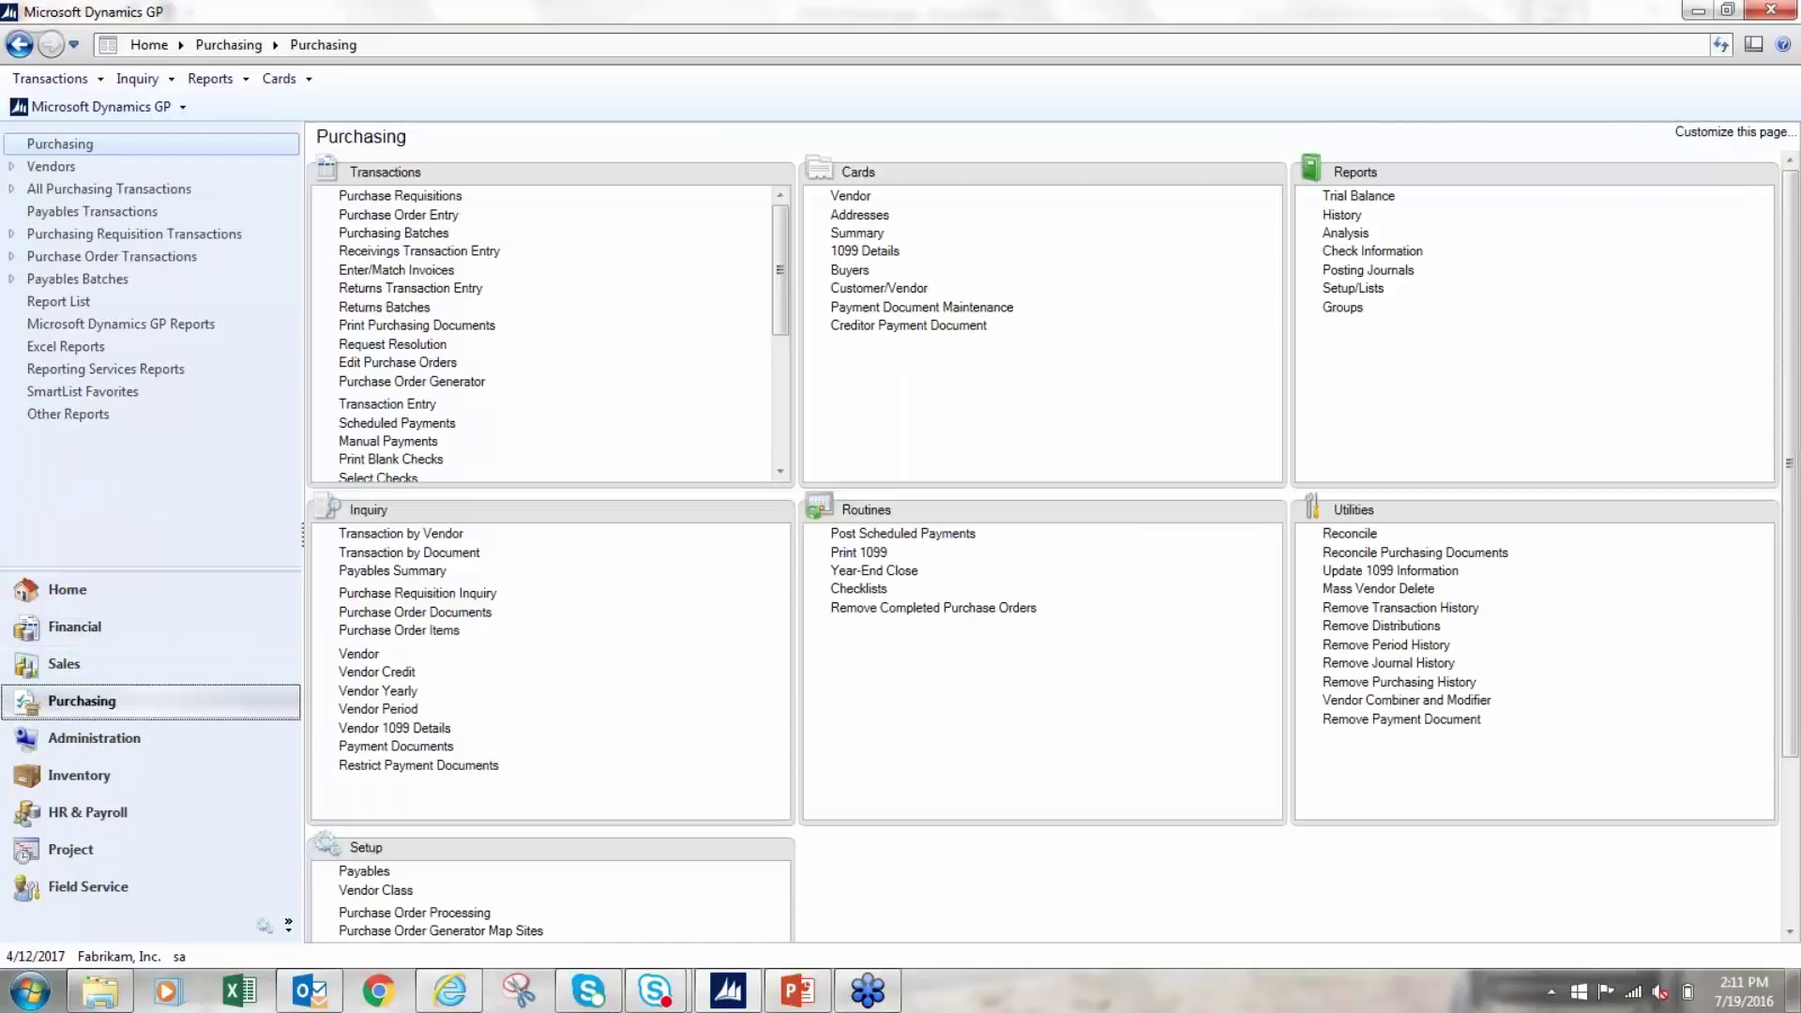
left_click(395, 216)
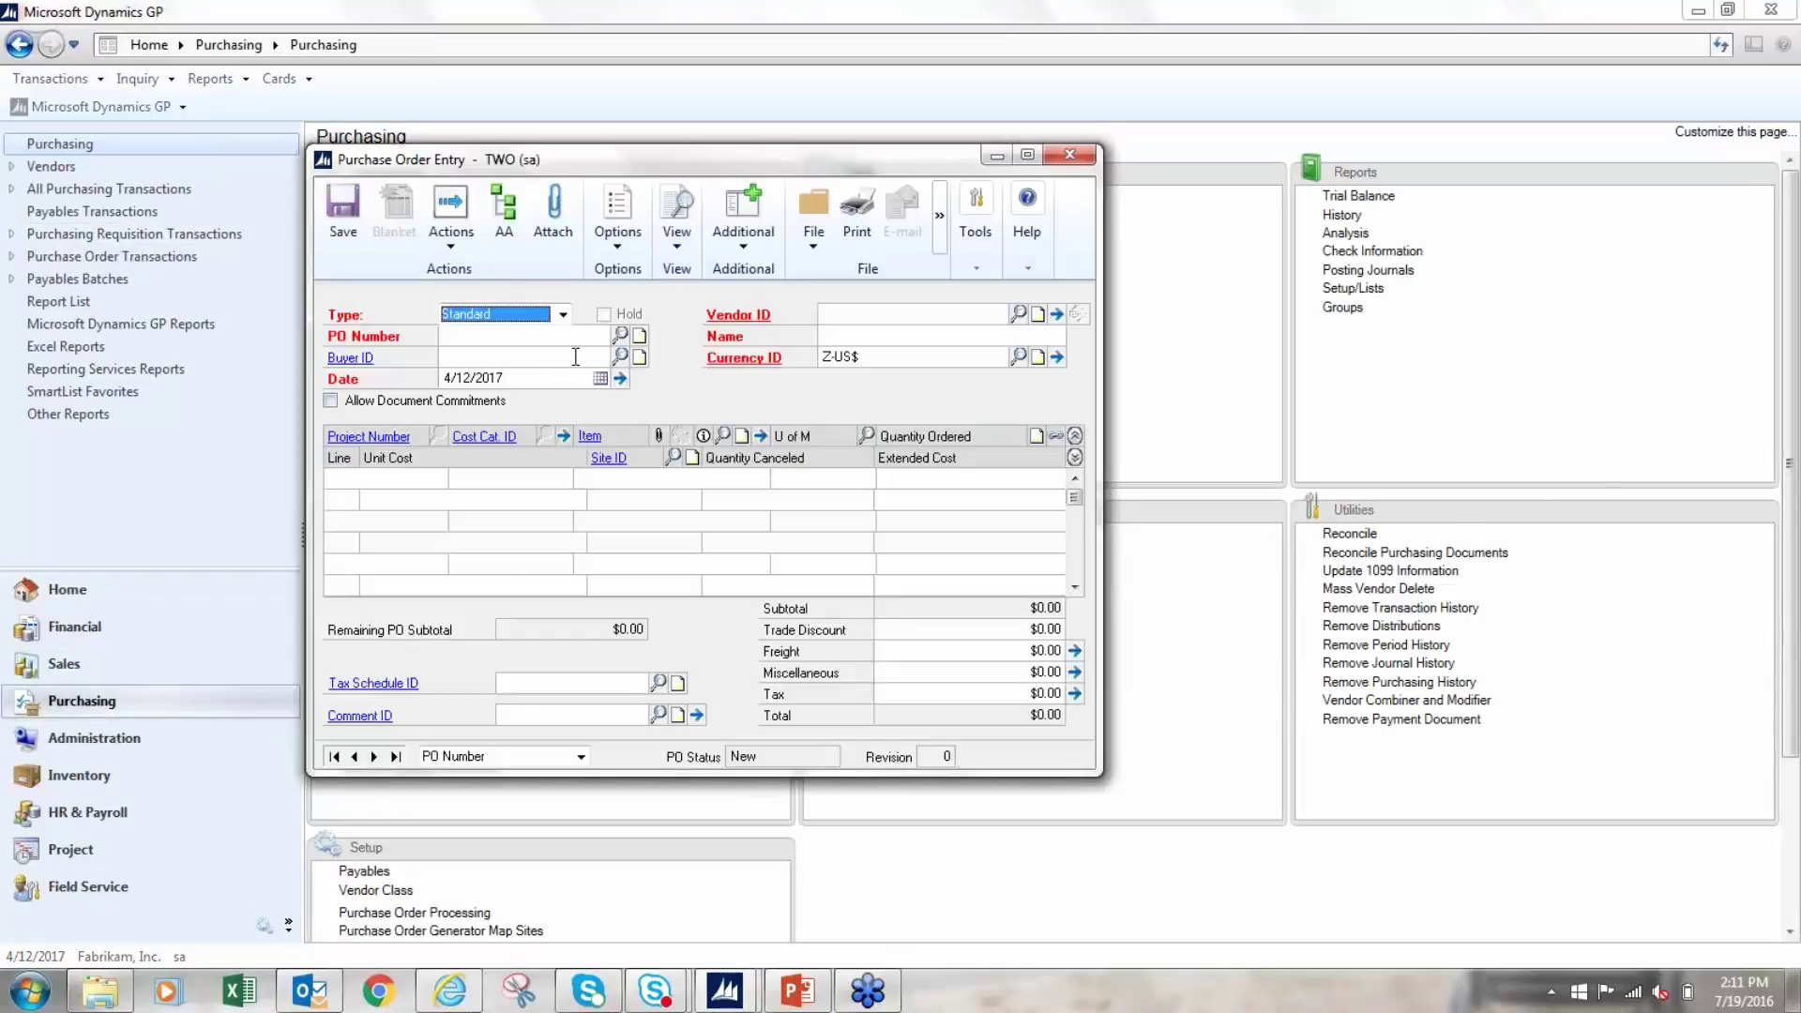
key("Tab")
key("Tab")
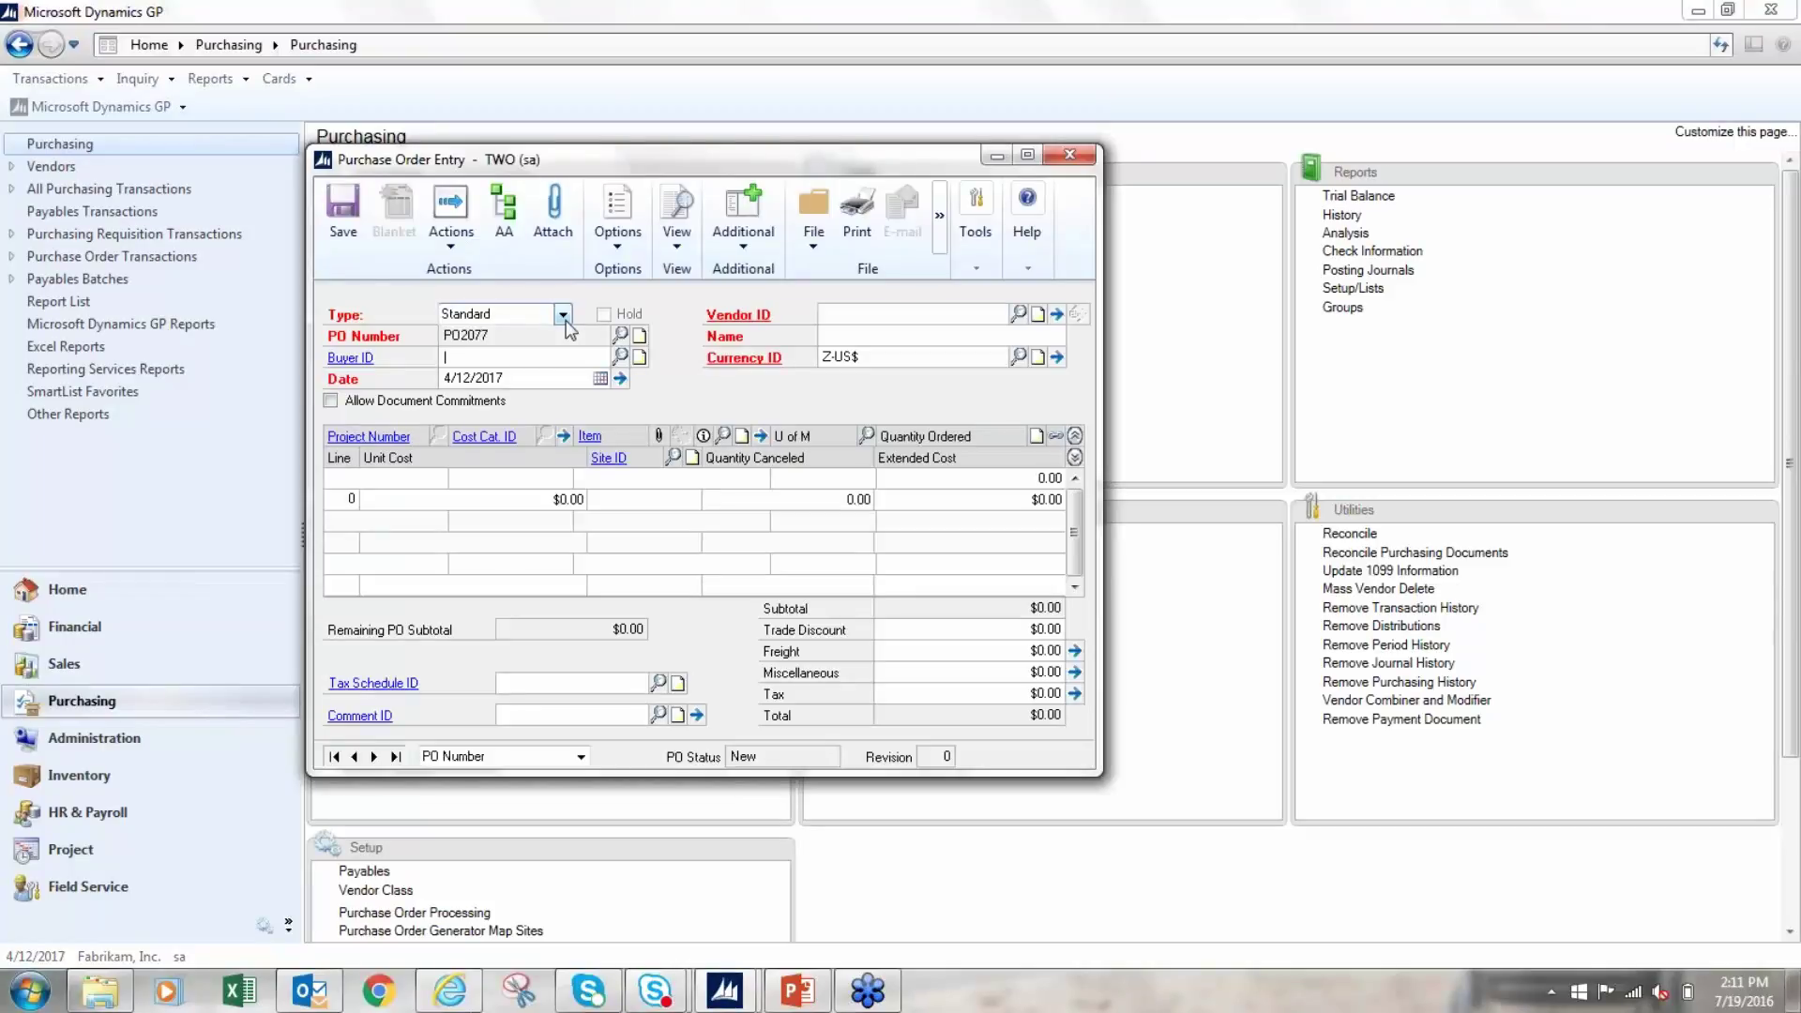
left_click(1019, 315)
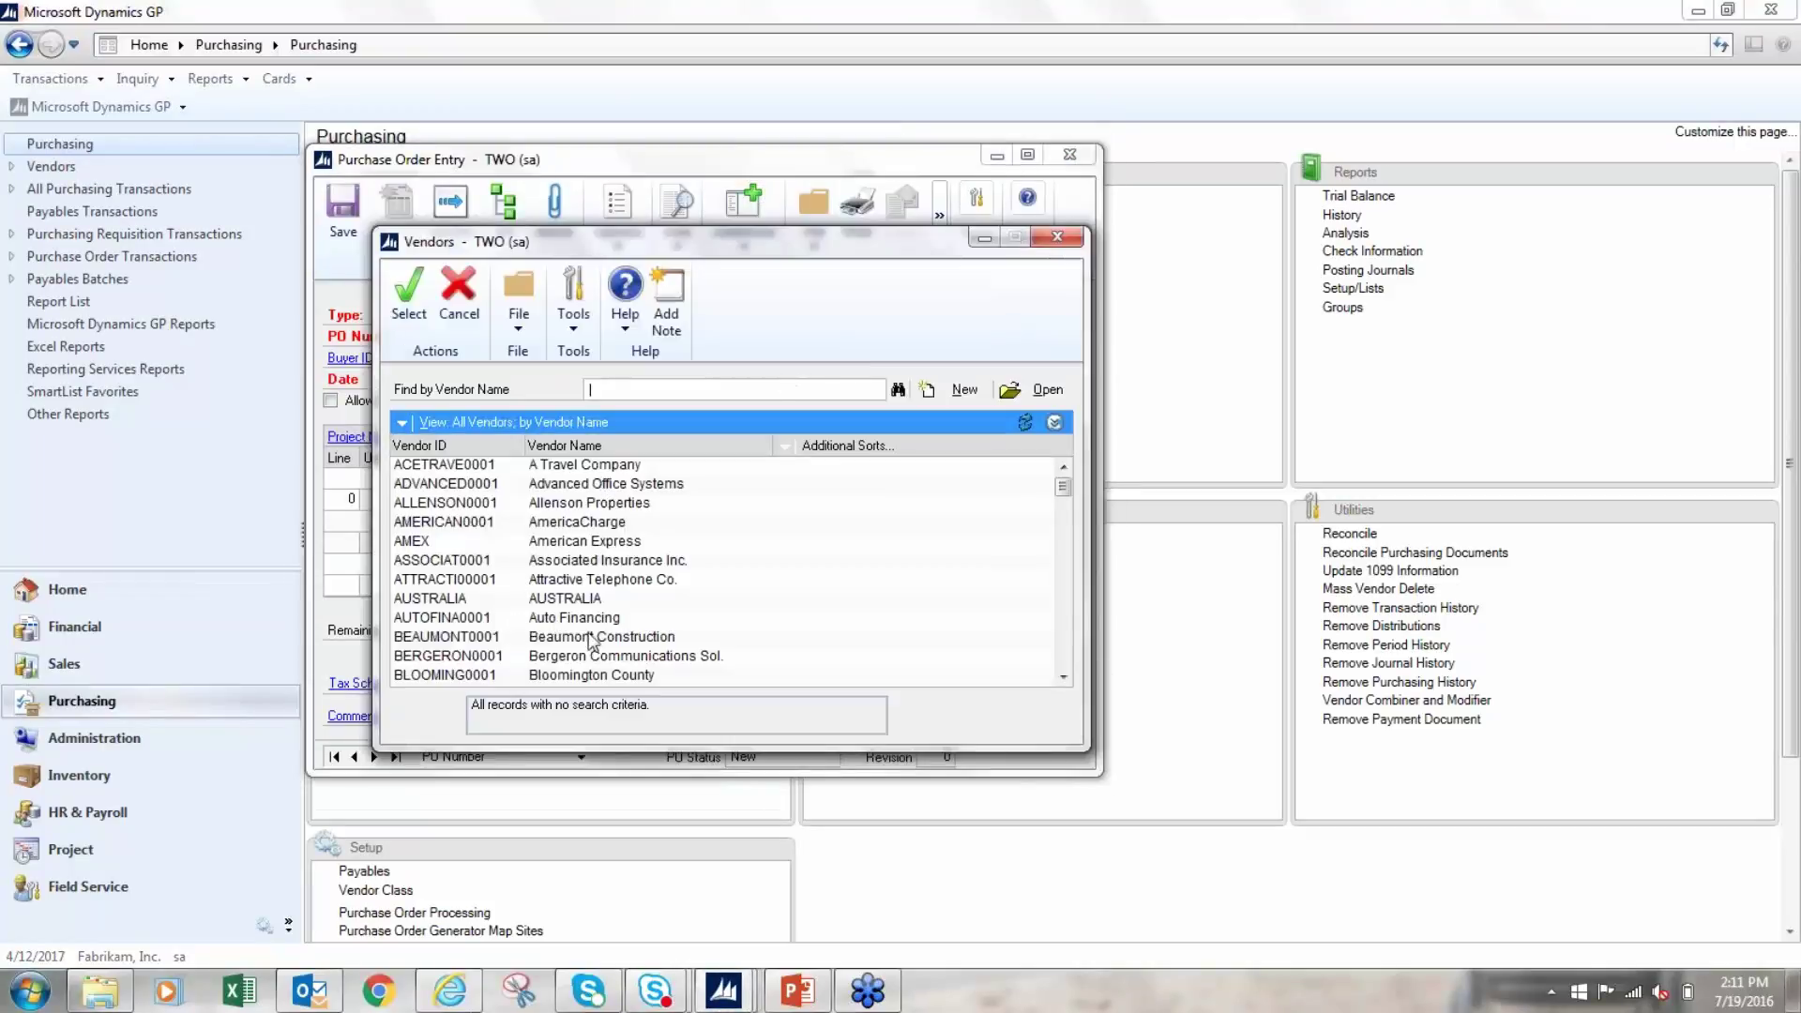
double_click(630, 577)
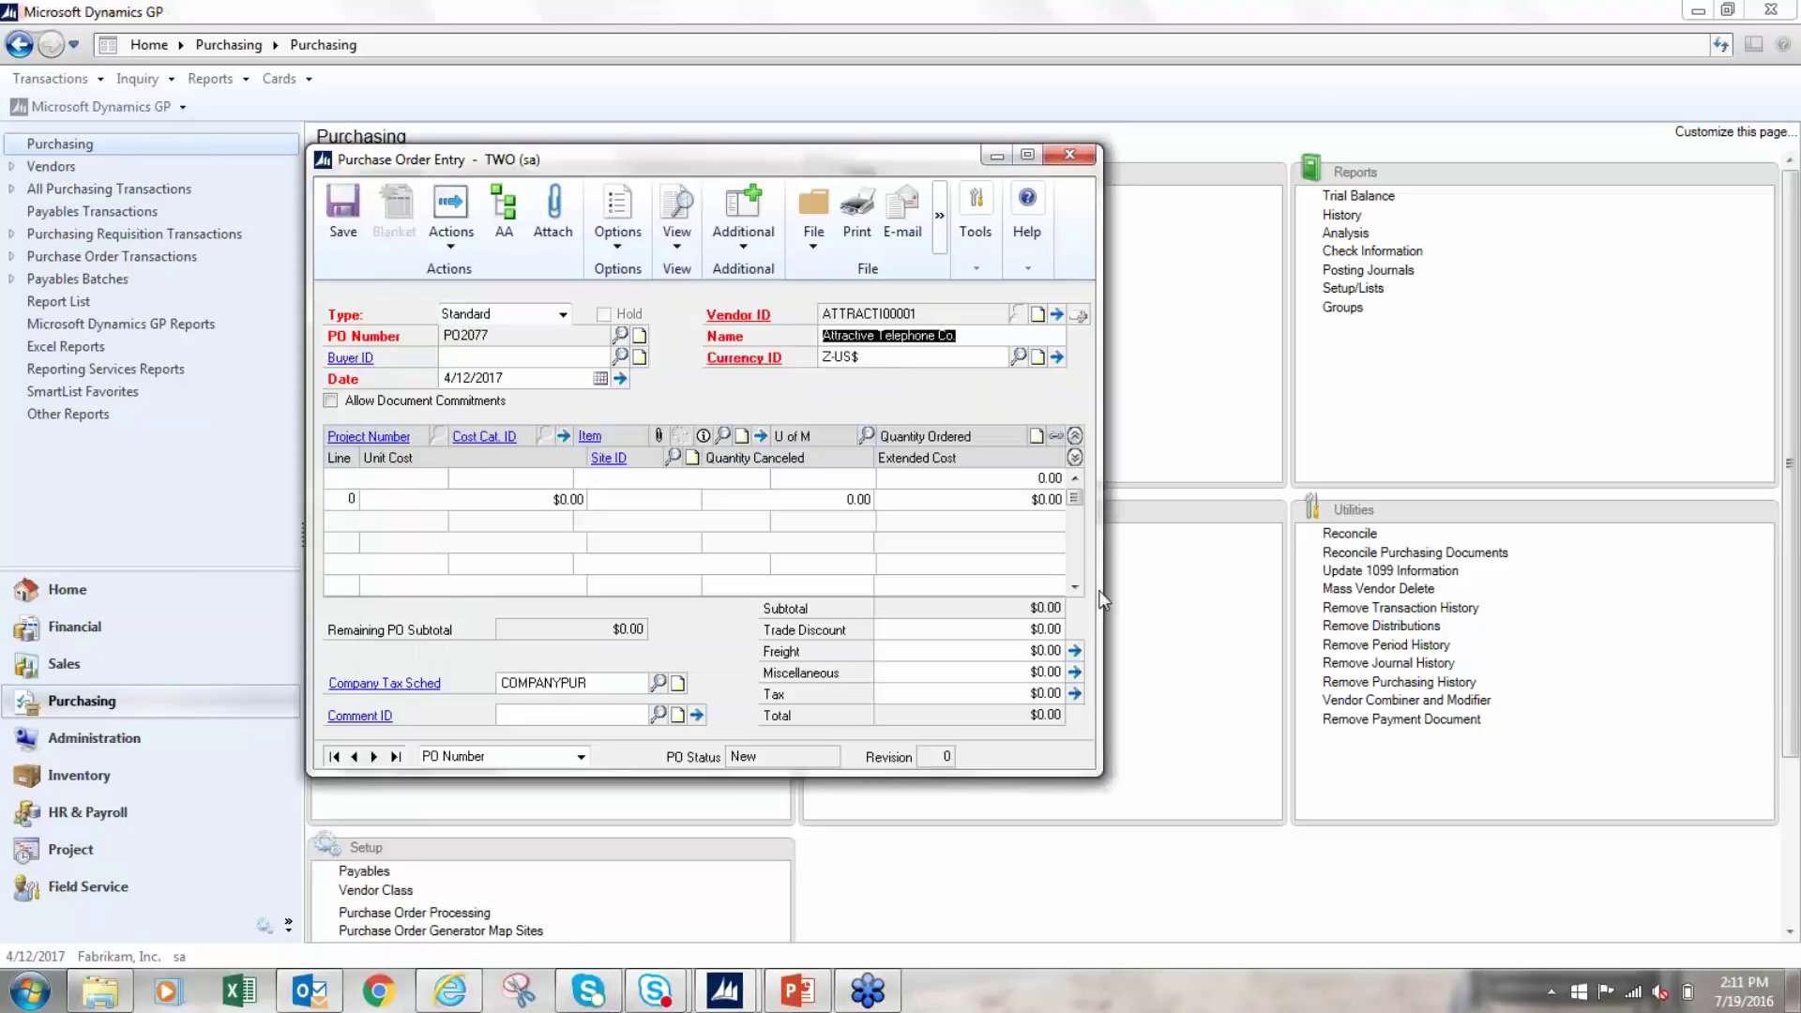
key("Tab")
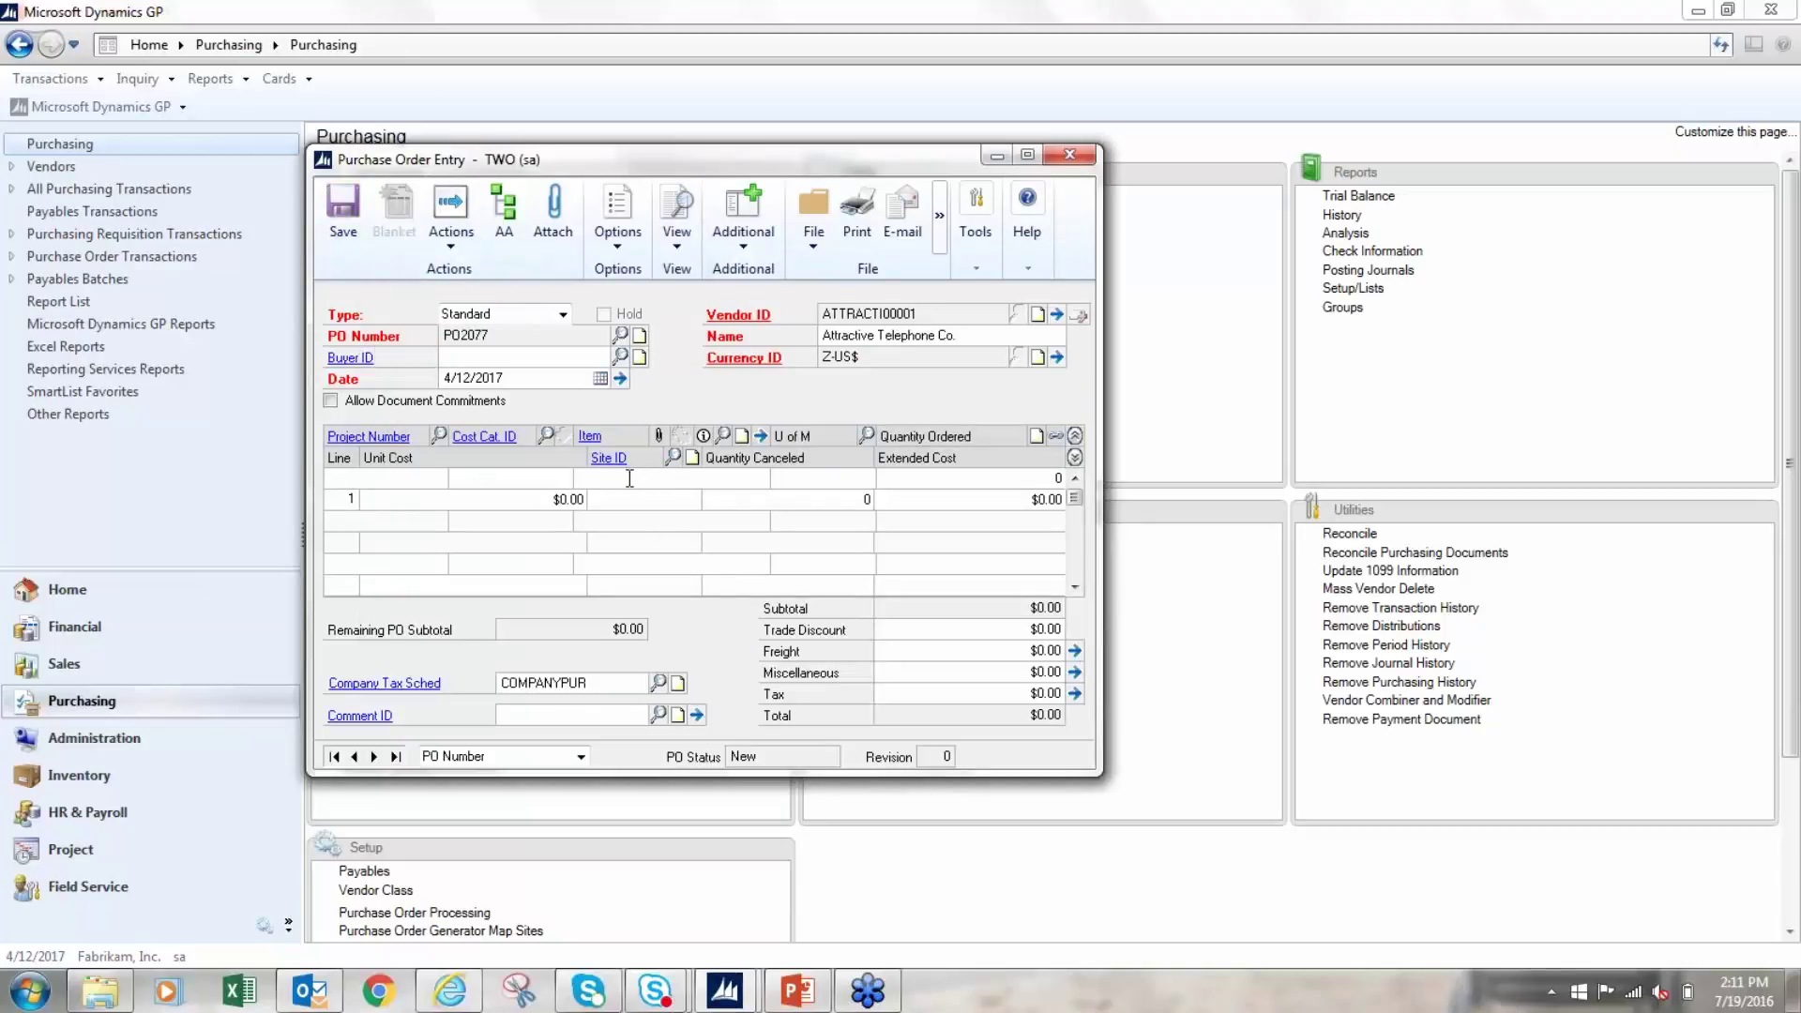
Add server item 2-A3284A to the purchase order's first line with unit of measure Each and a quantity of 3.
left_click(722, 436)
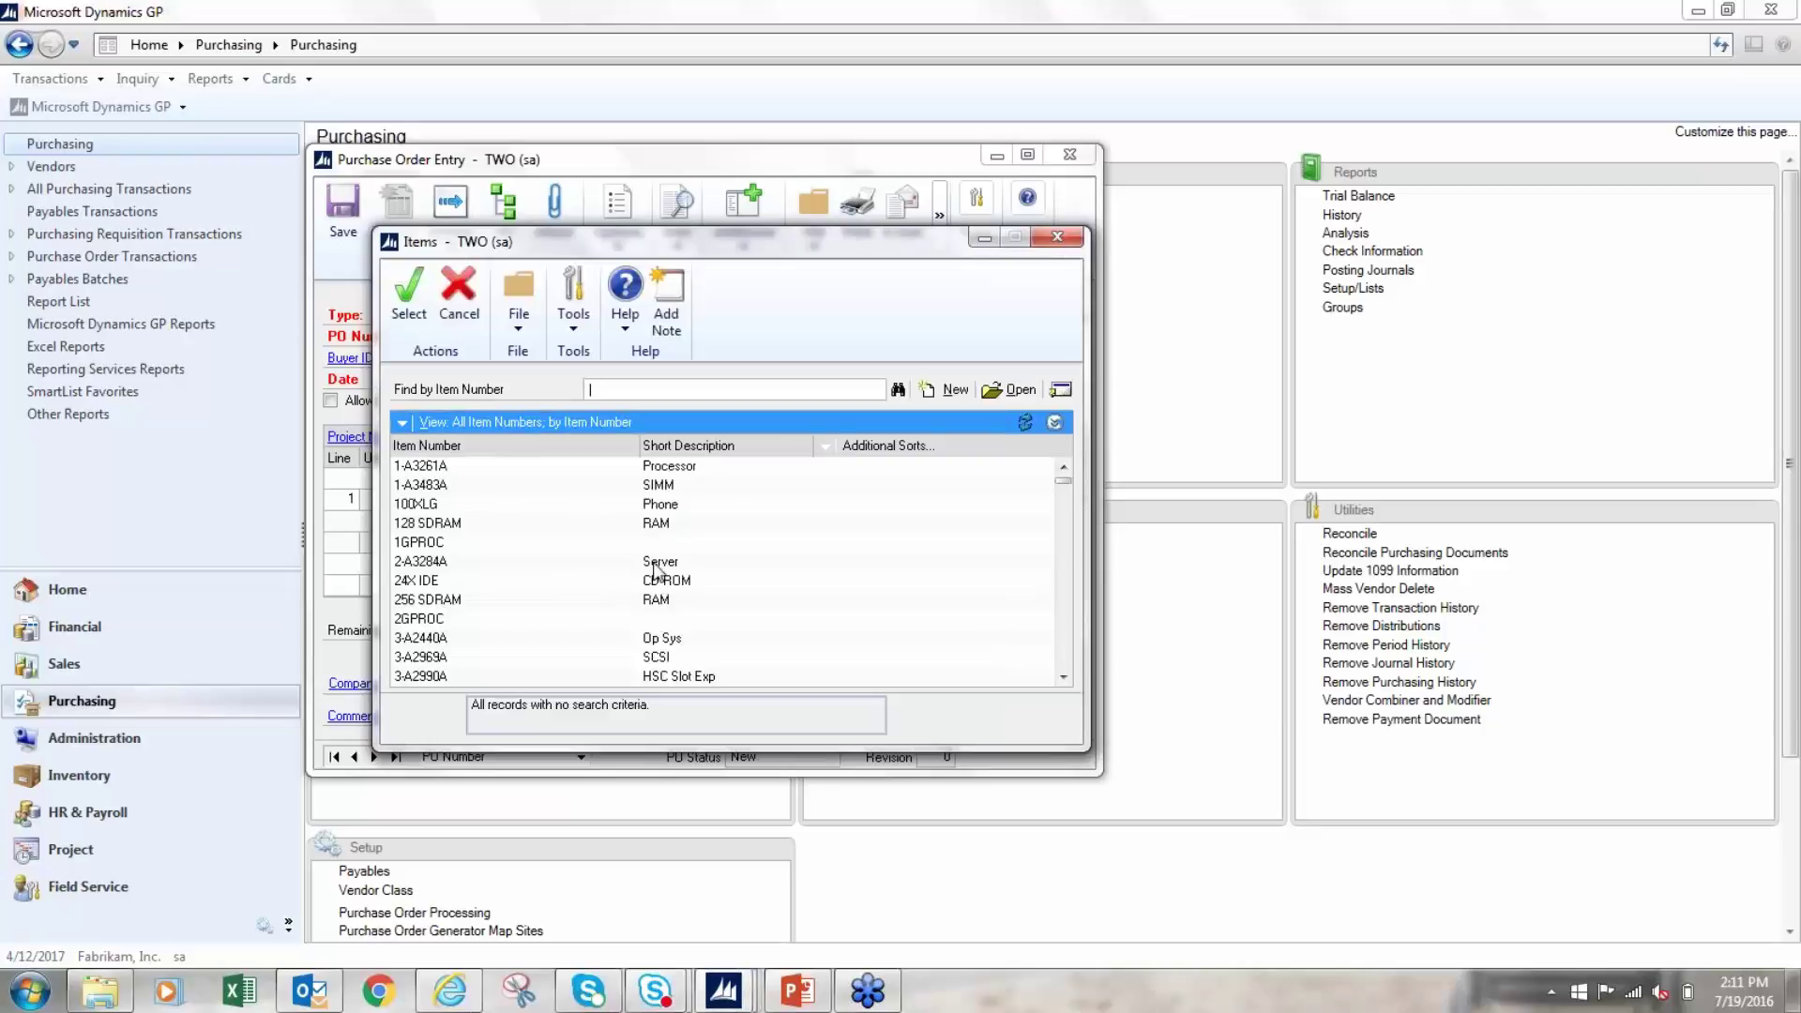
left_click(659, 563)
double_click(660, 563)
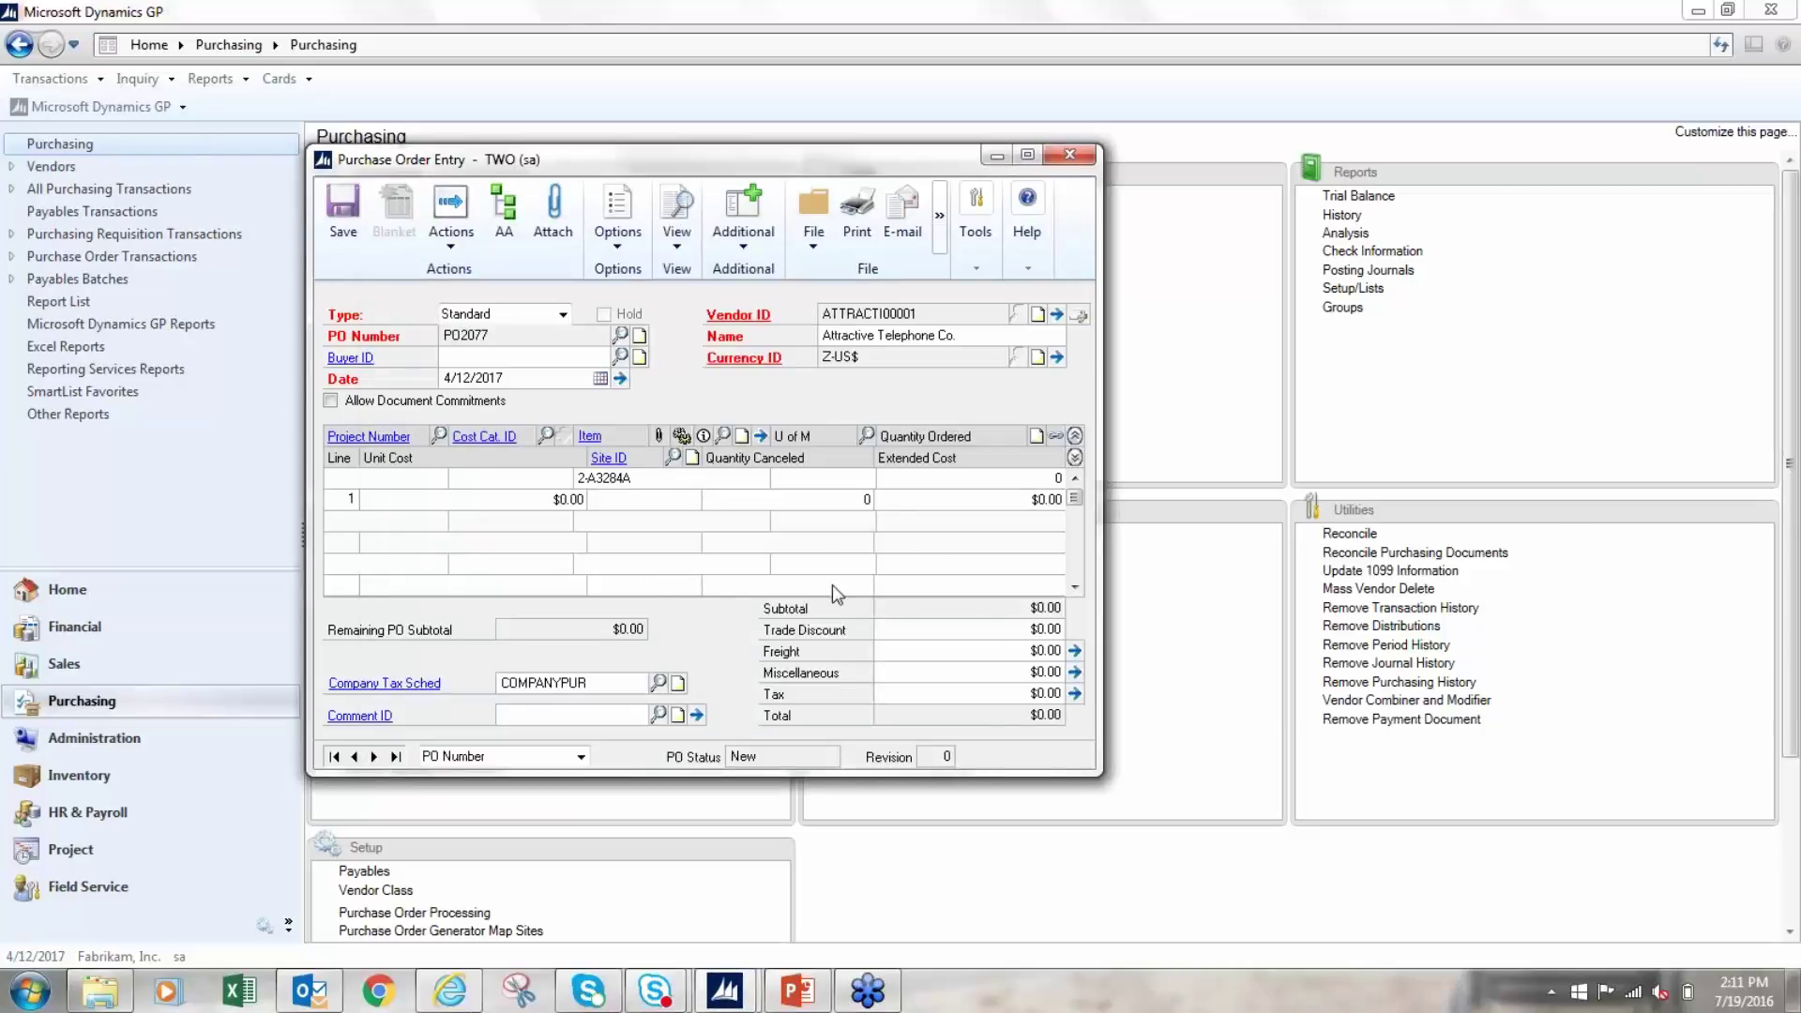
left_click(865, 437)
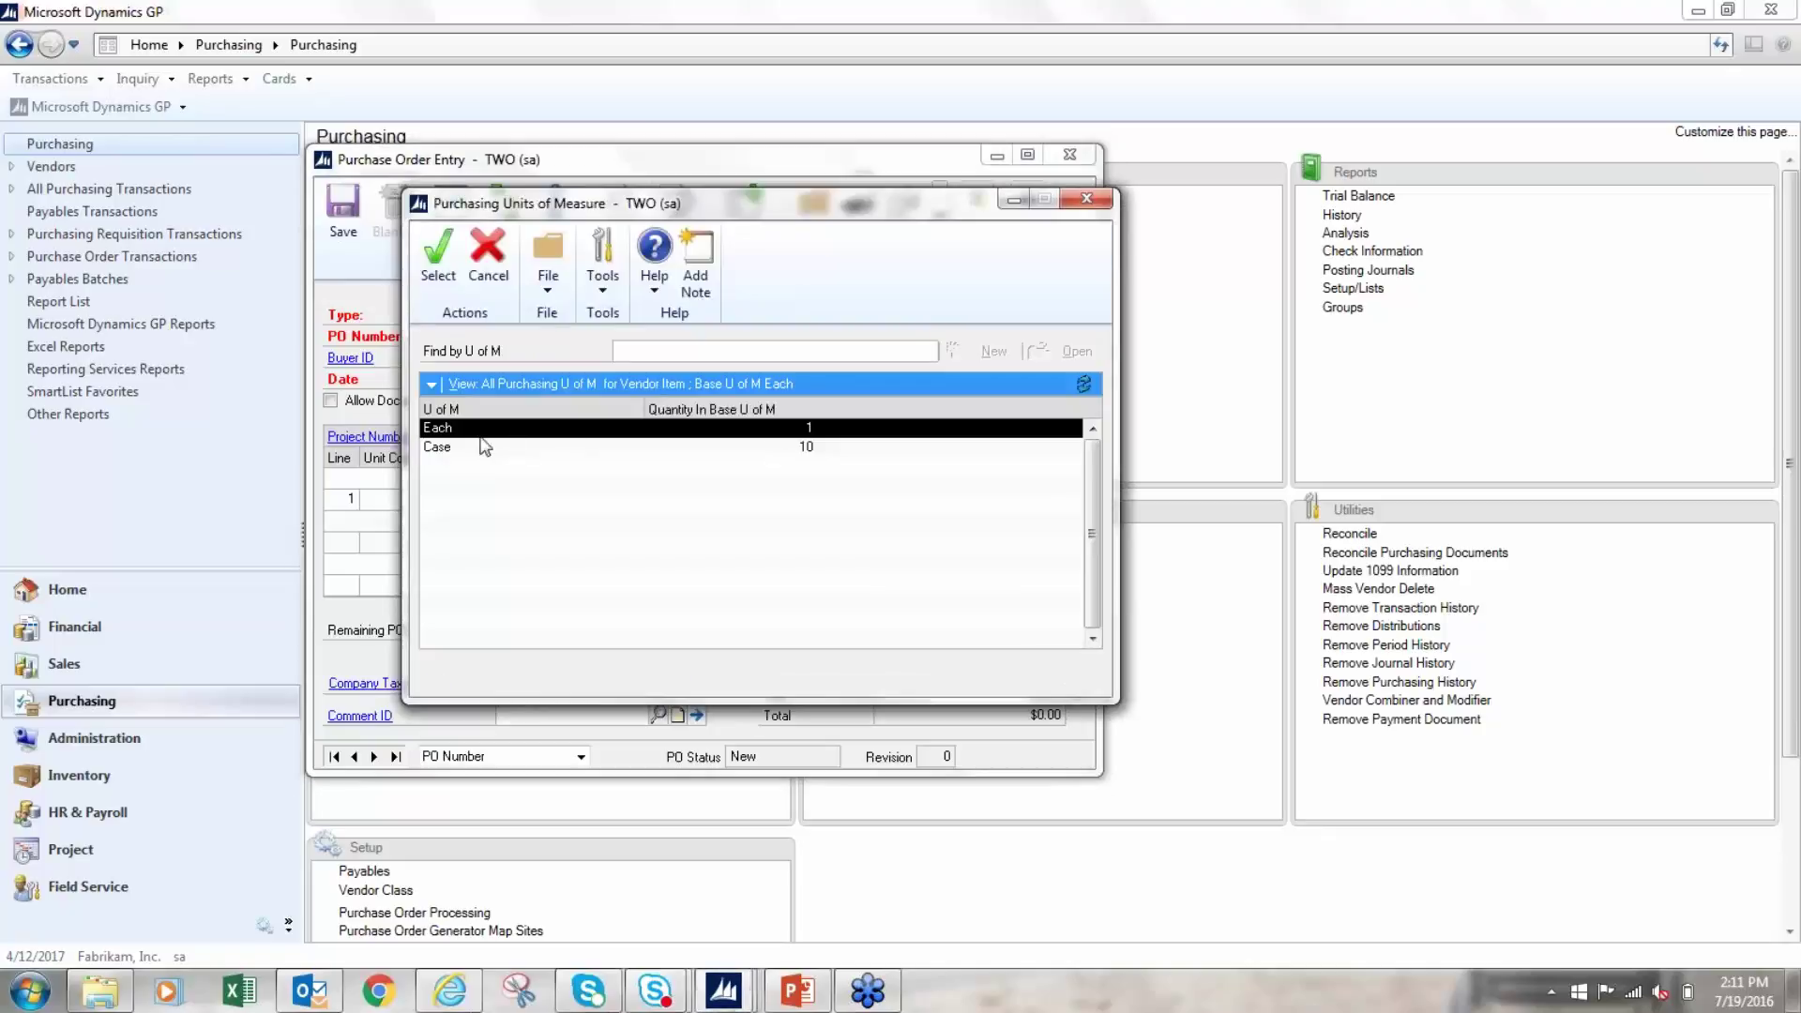
double_click(485, 430)
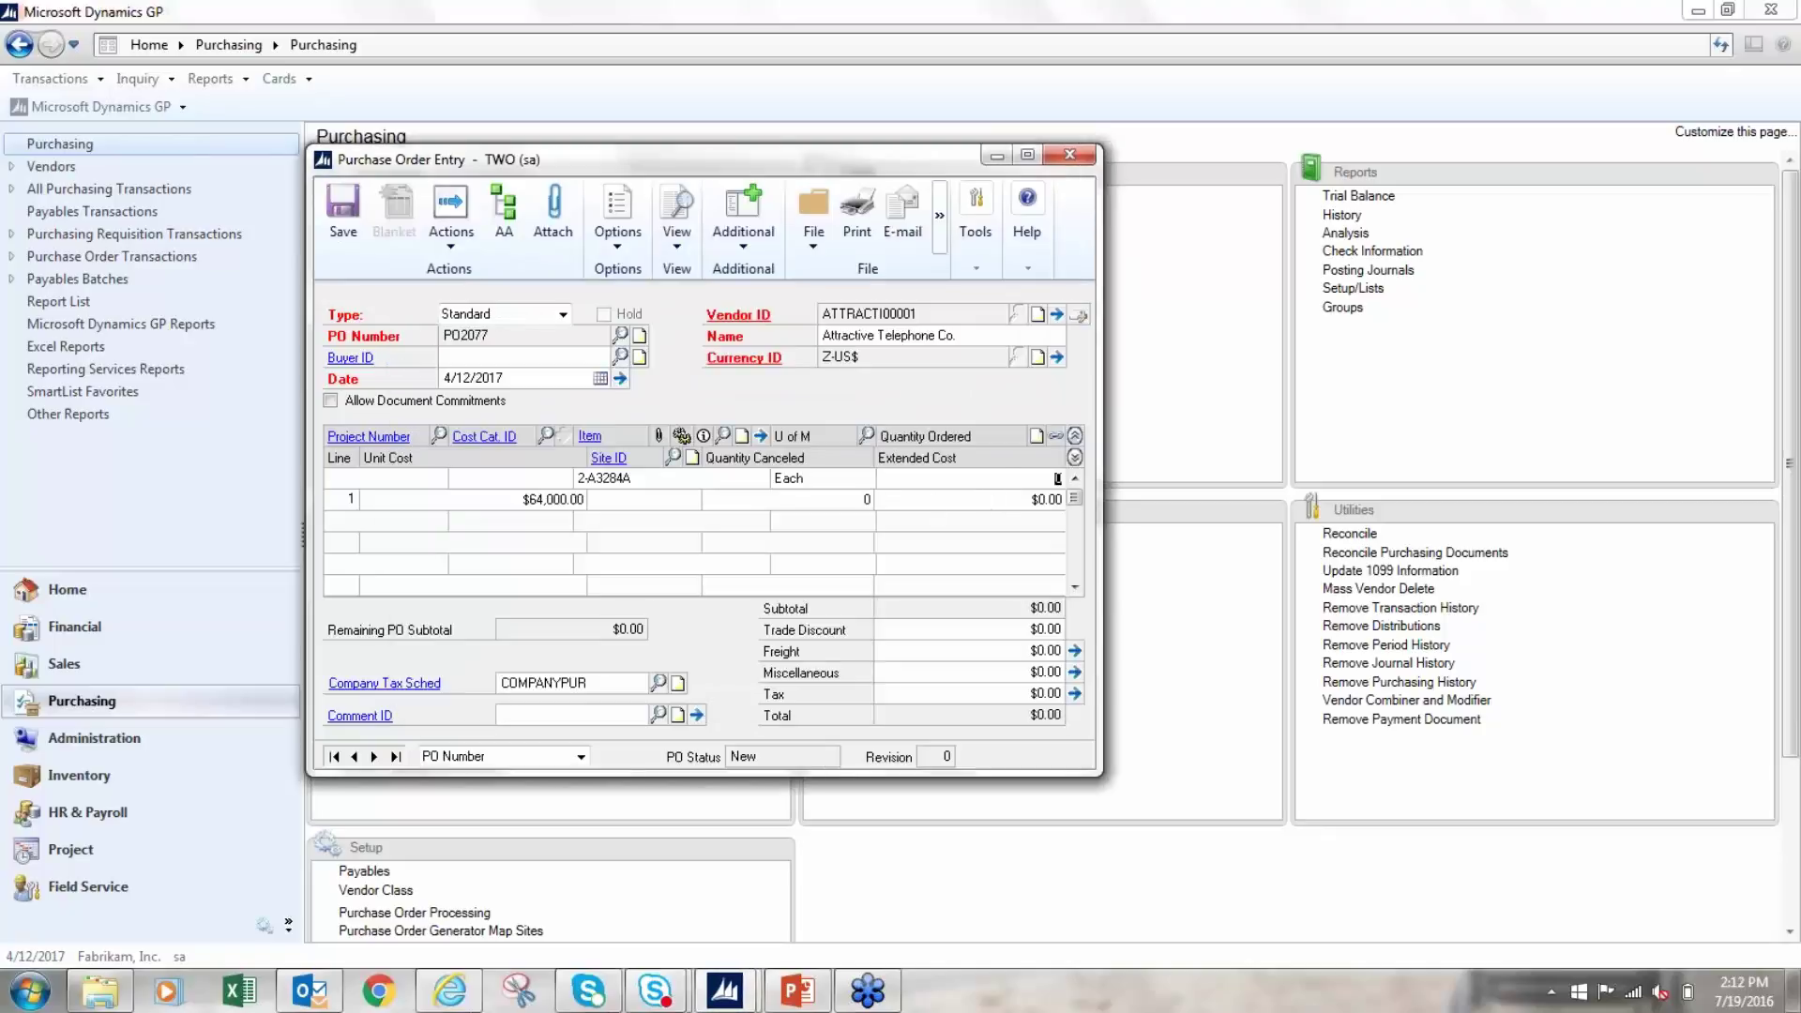
key("Tab")
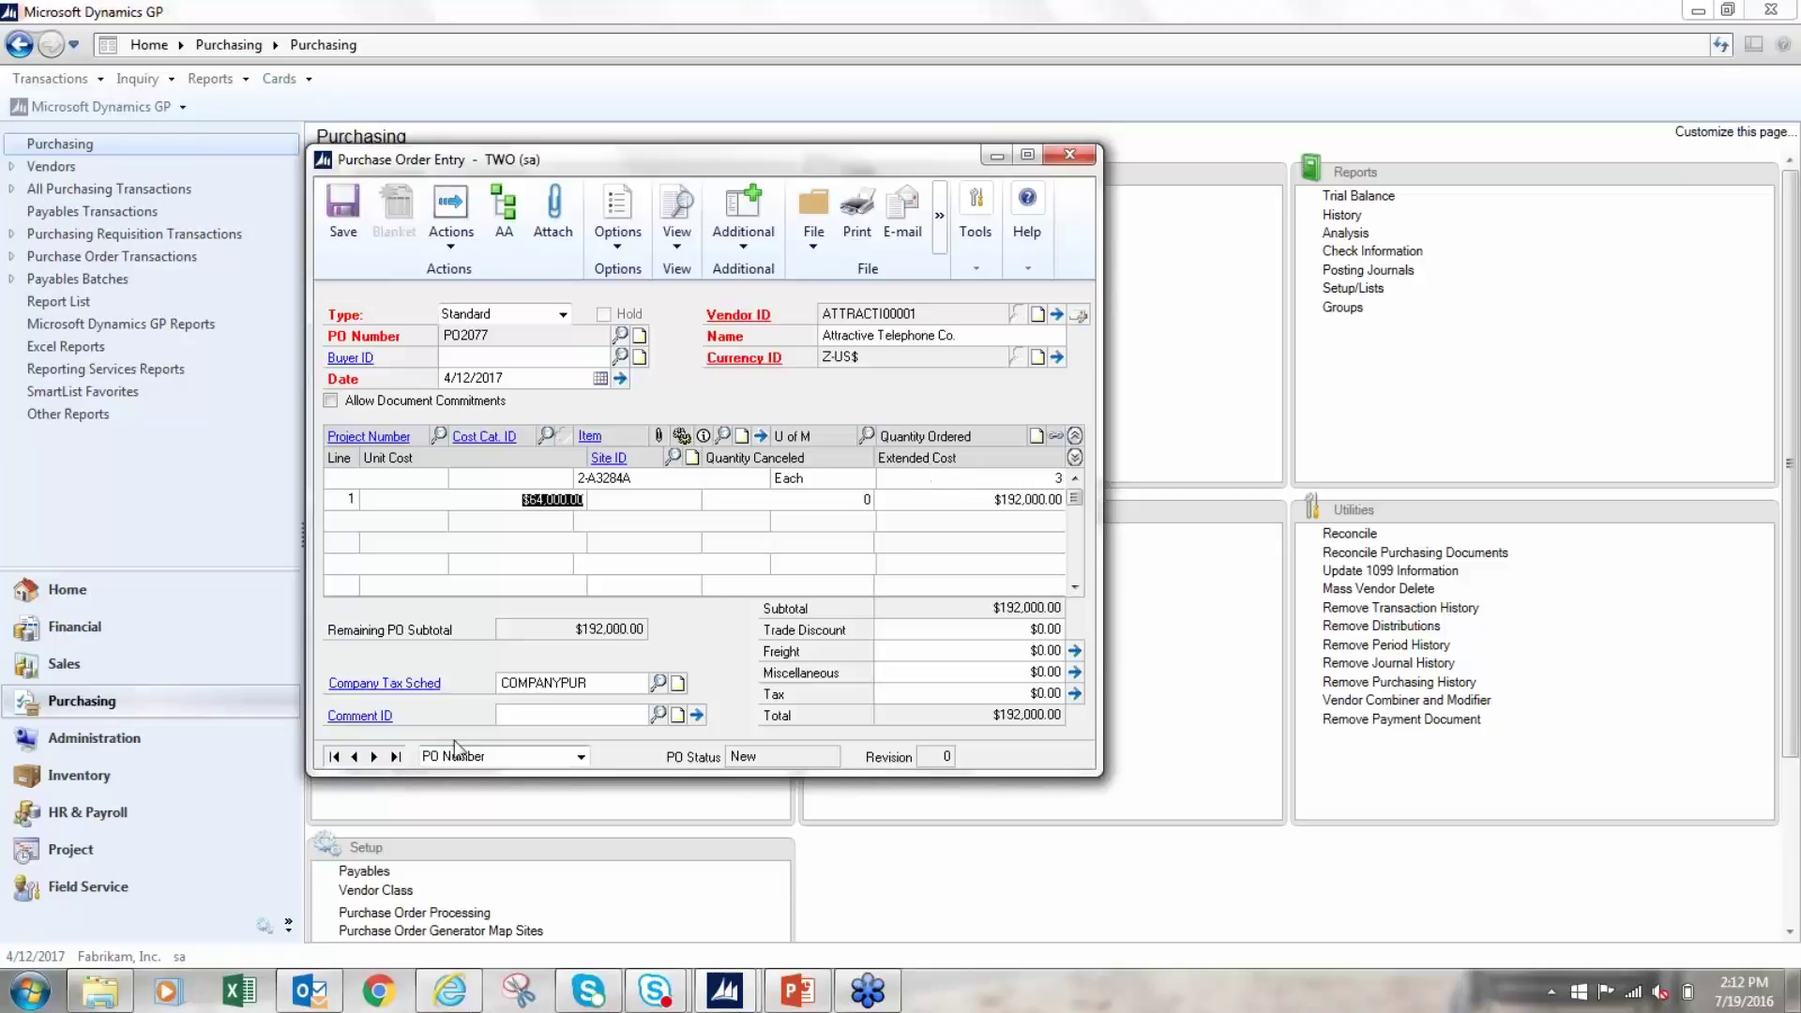
Set the server line's site to WAREHOUSE, the Main Site.
left_click(644, 502)
left_click(672, 457)
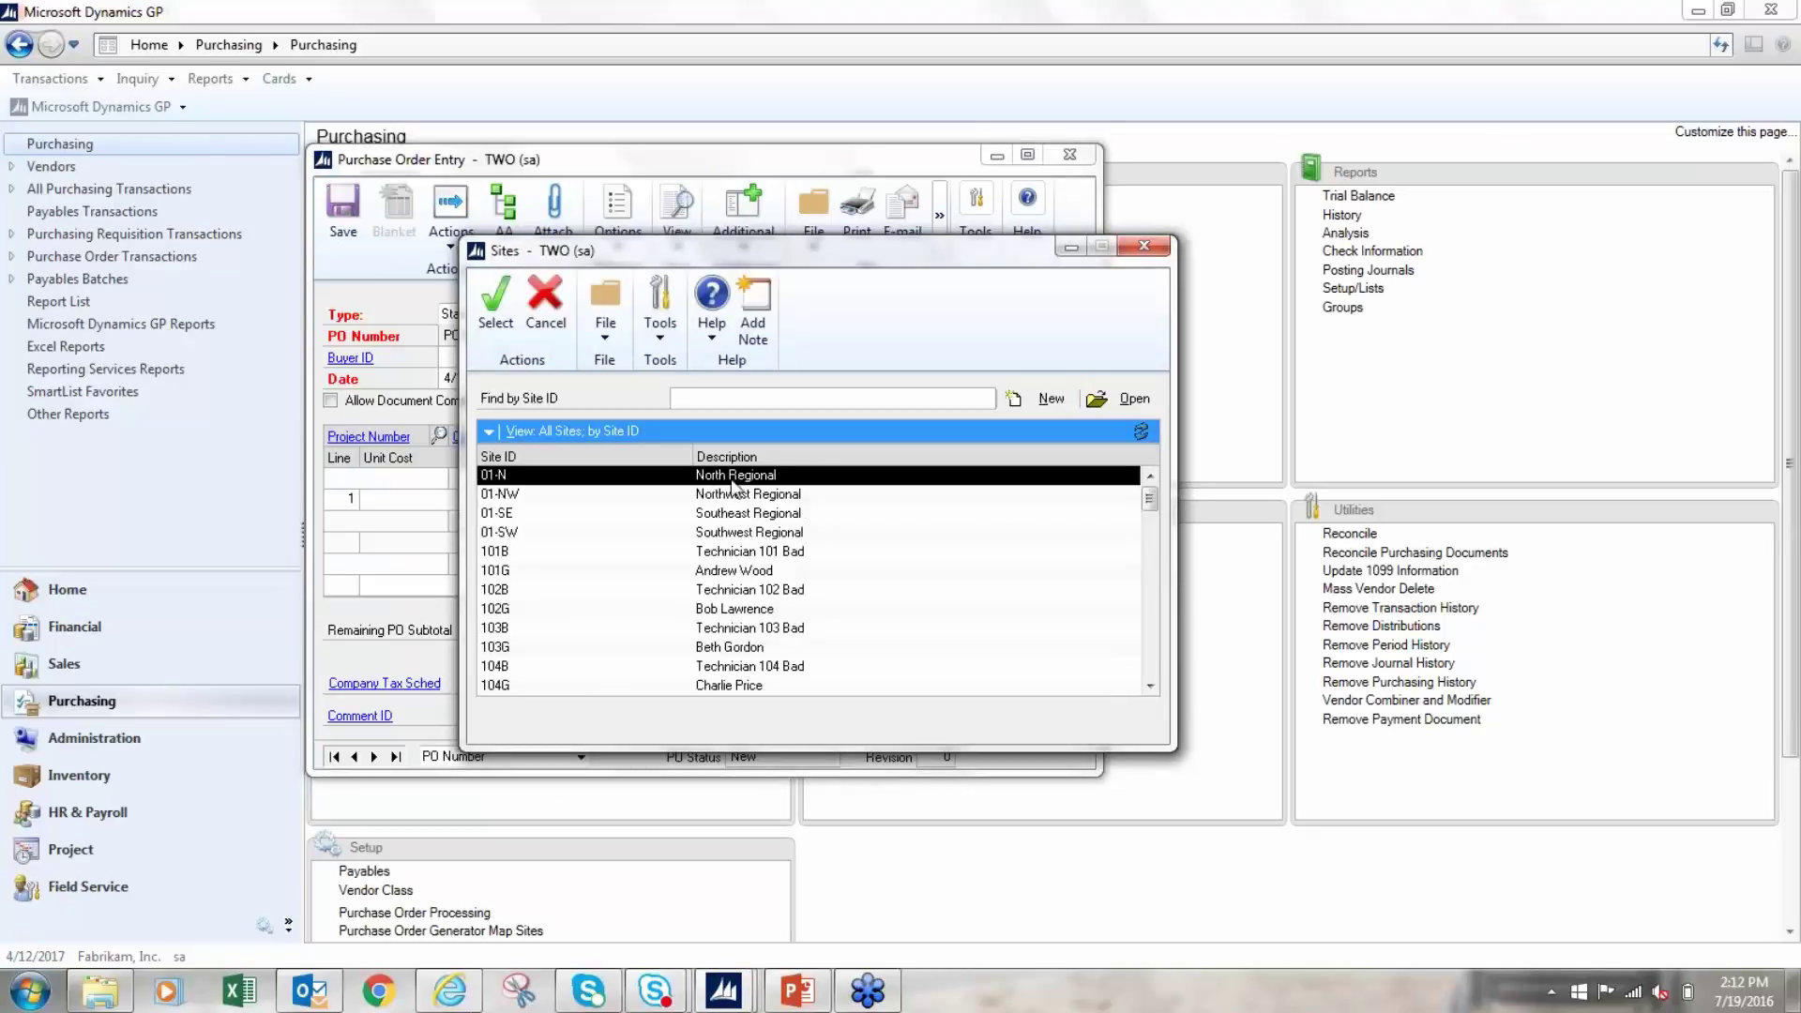
left_click_drag(1150, 518, 1151, 649)
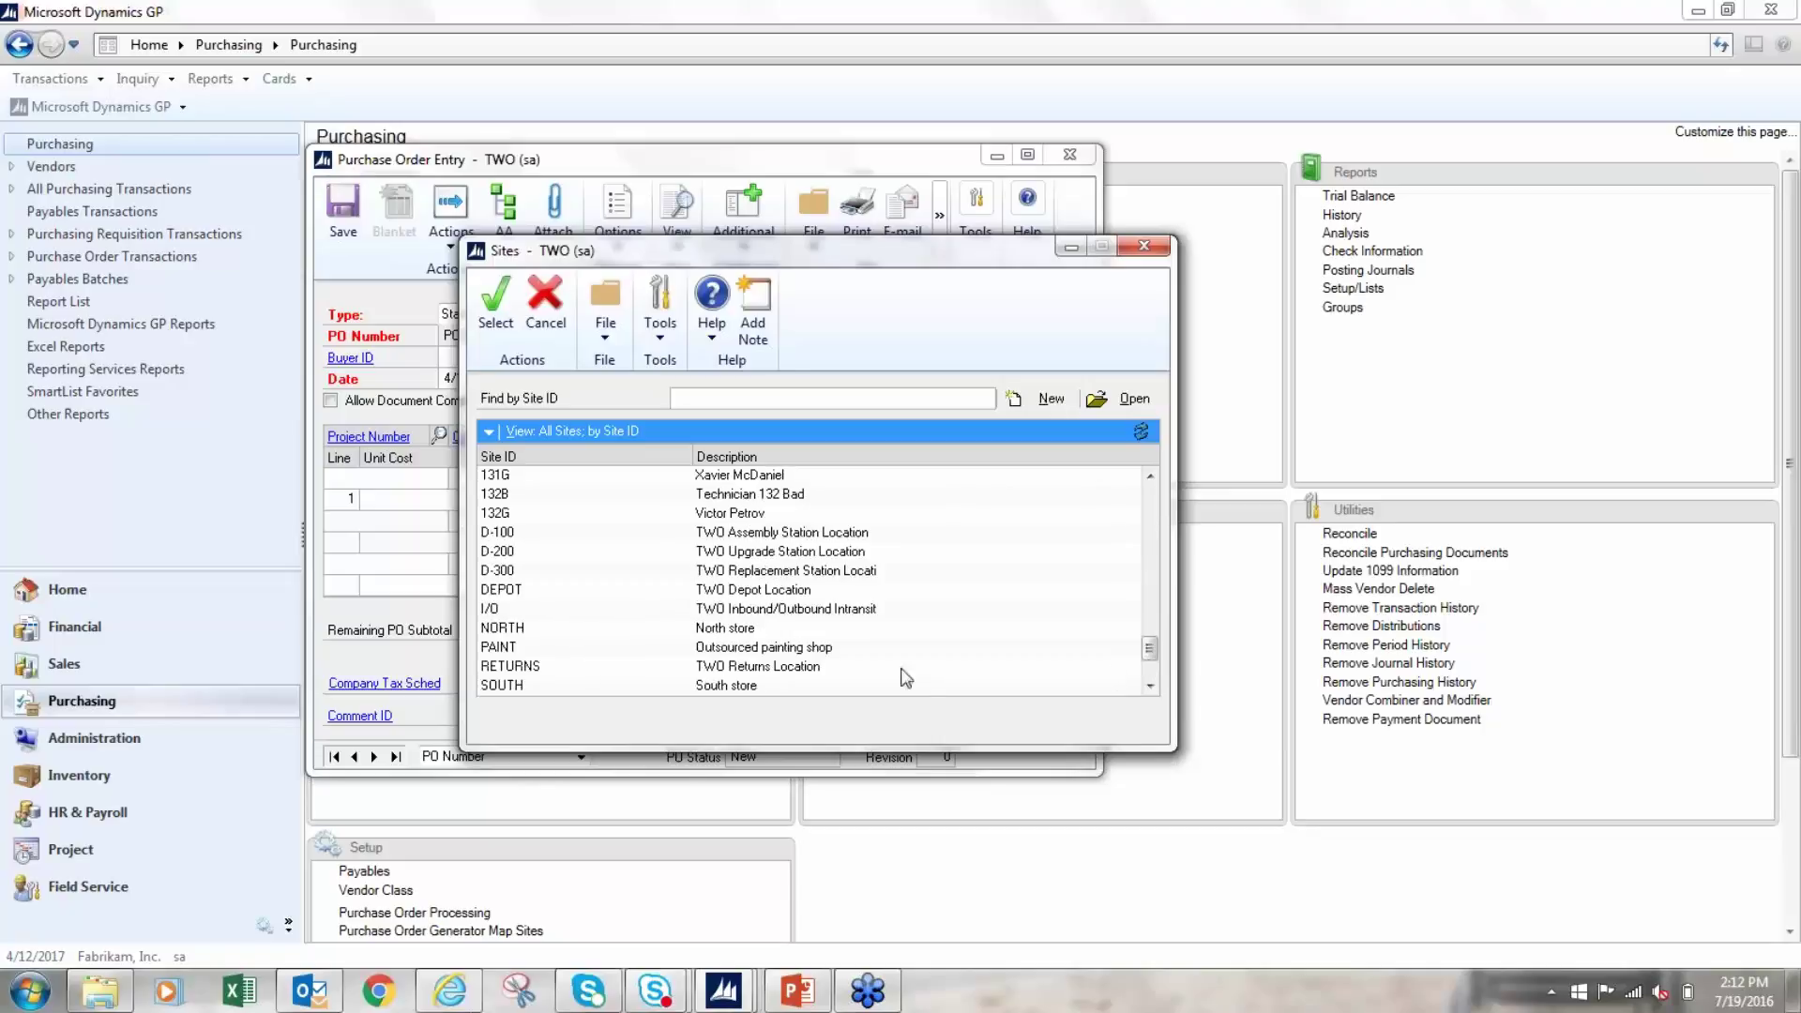
scroll(691, 660, "down", 3)
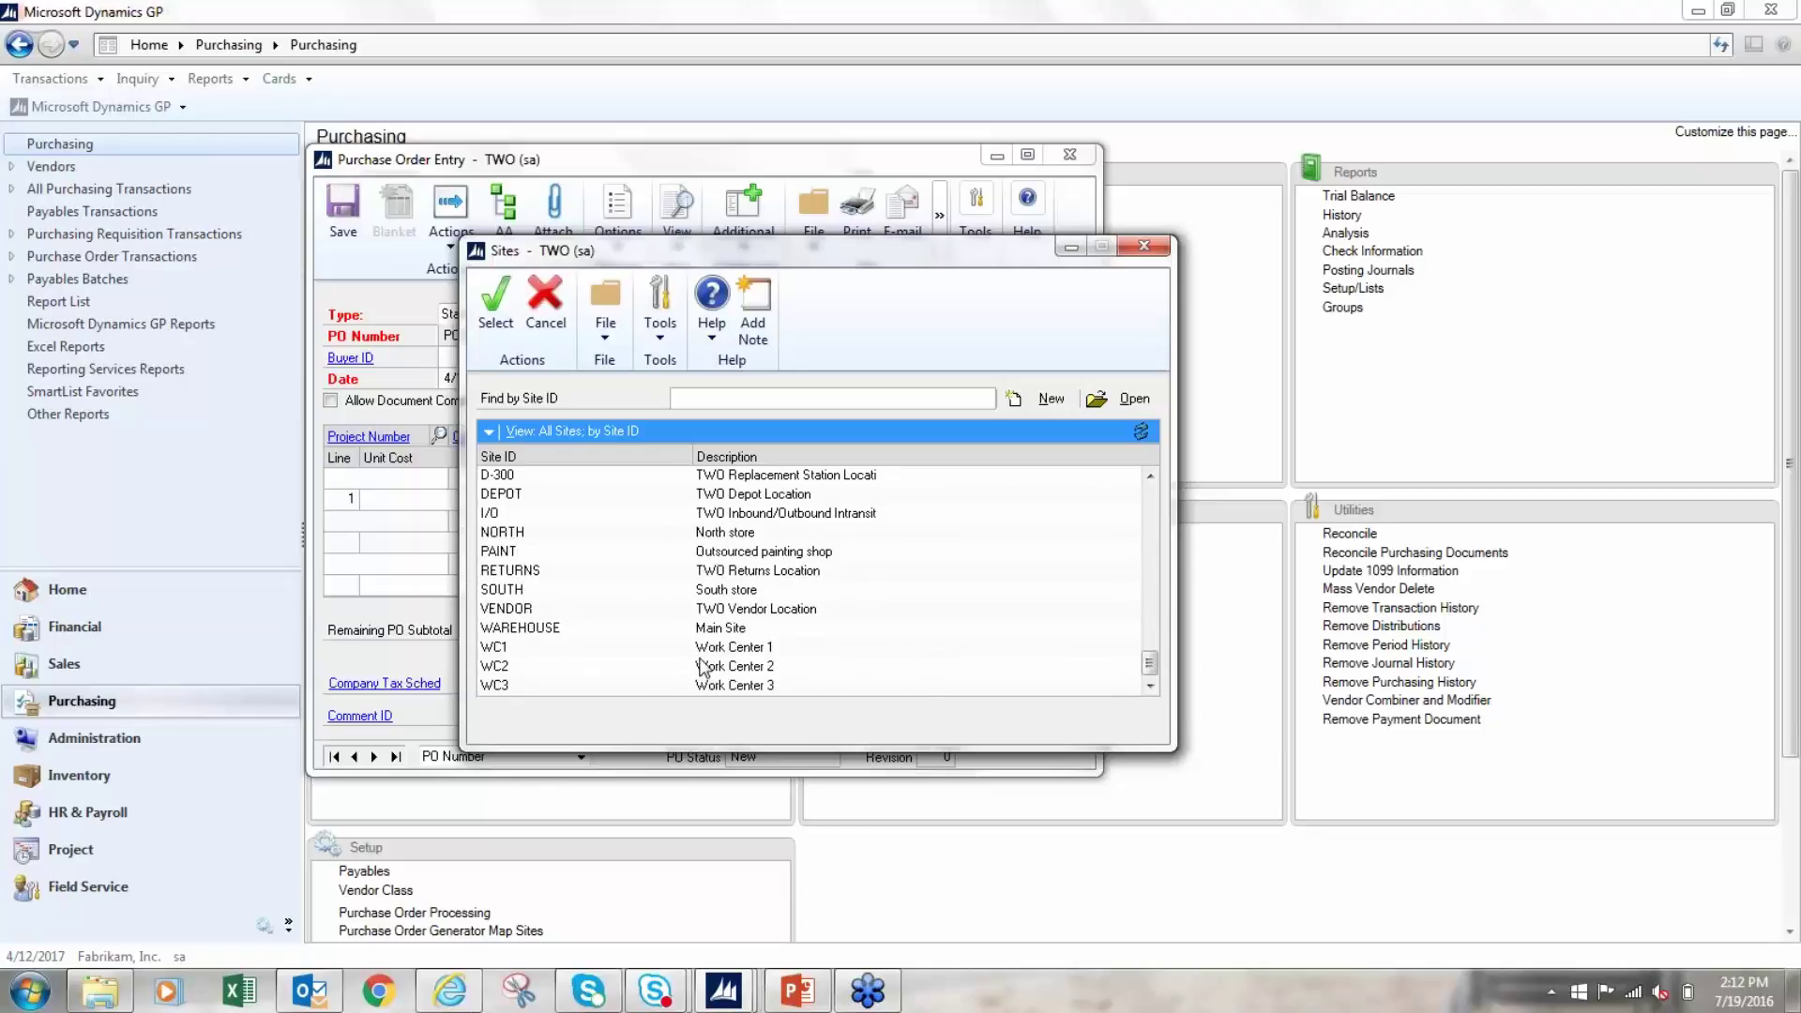
double_click(722, 628)
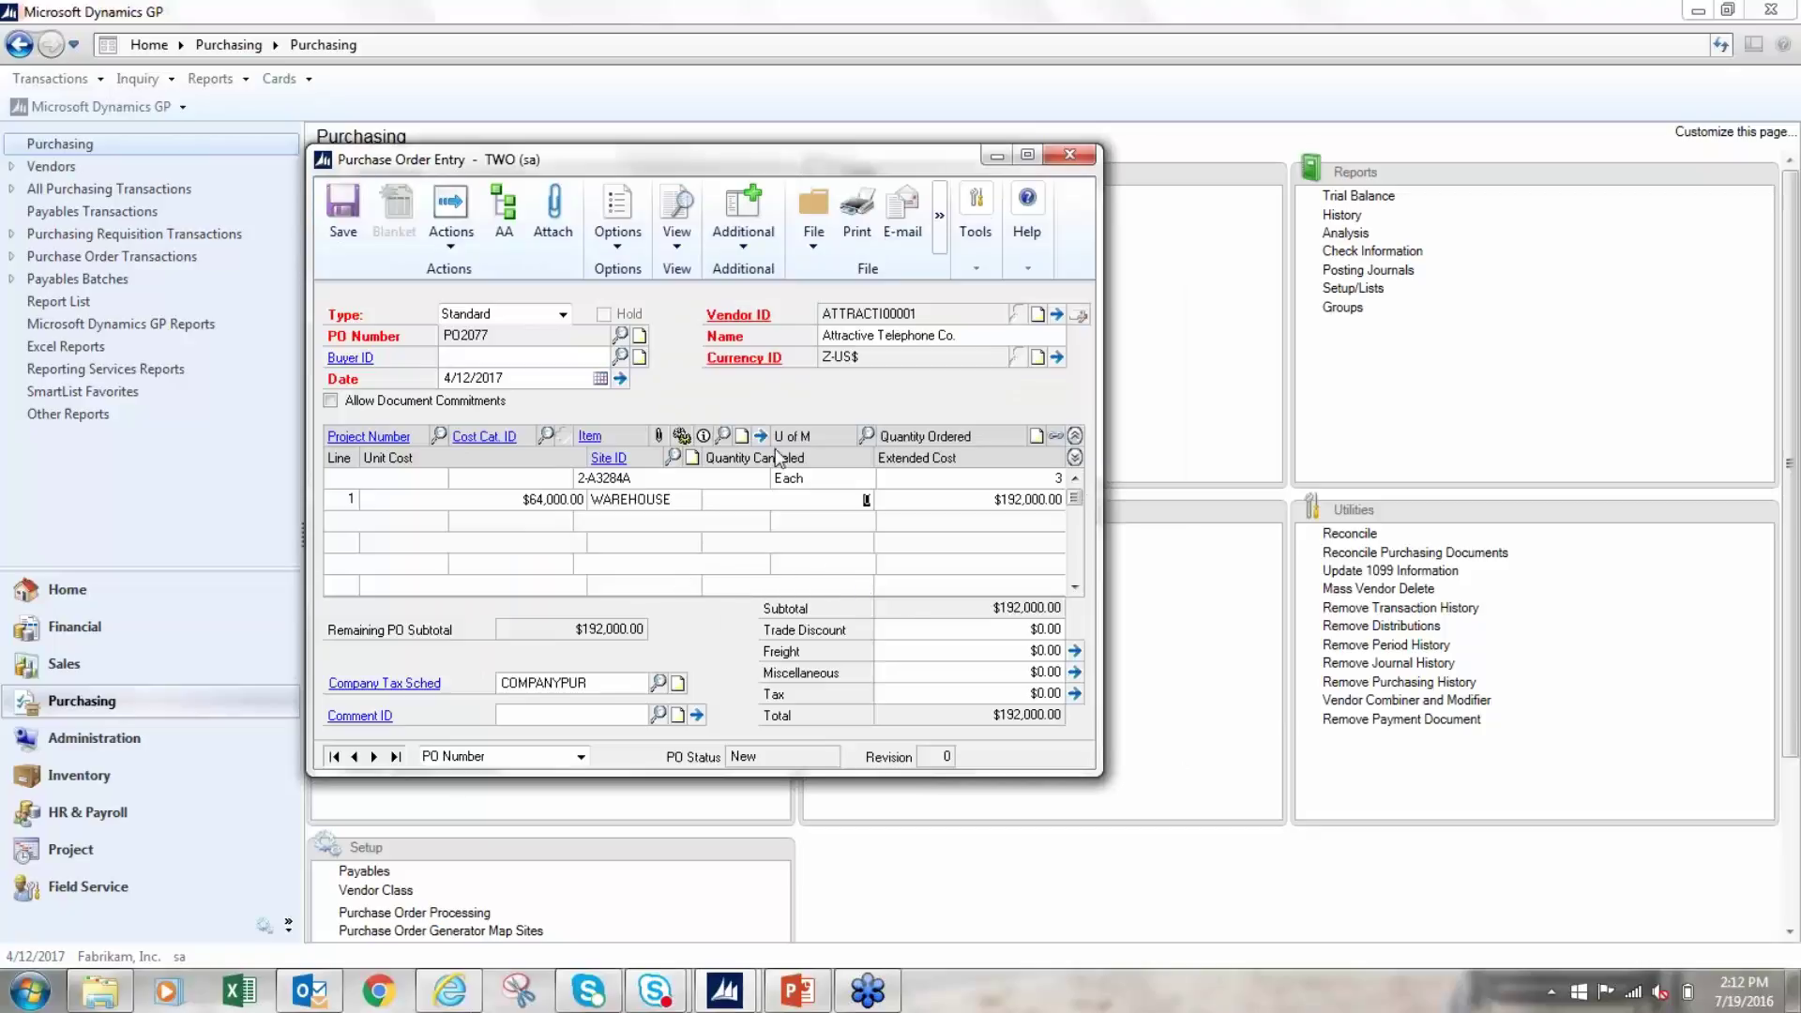
In the server line's item details, mark it as a capital item with inventory account 000-1590-00 and save the details.
left_click(638, 478)
left_click(760, 437)
left_click(856, 488)
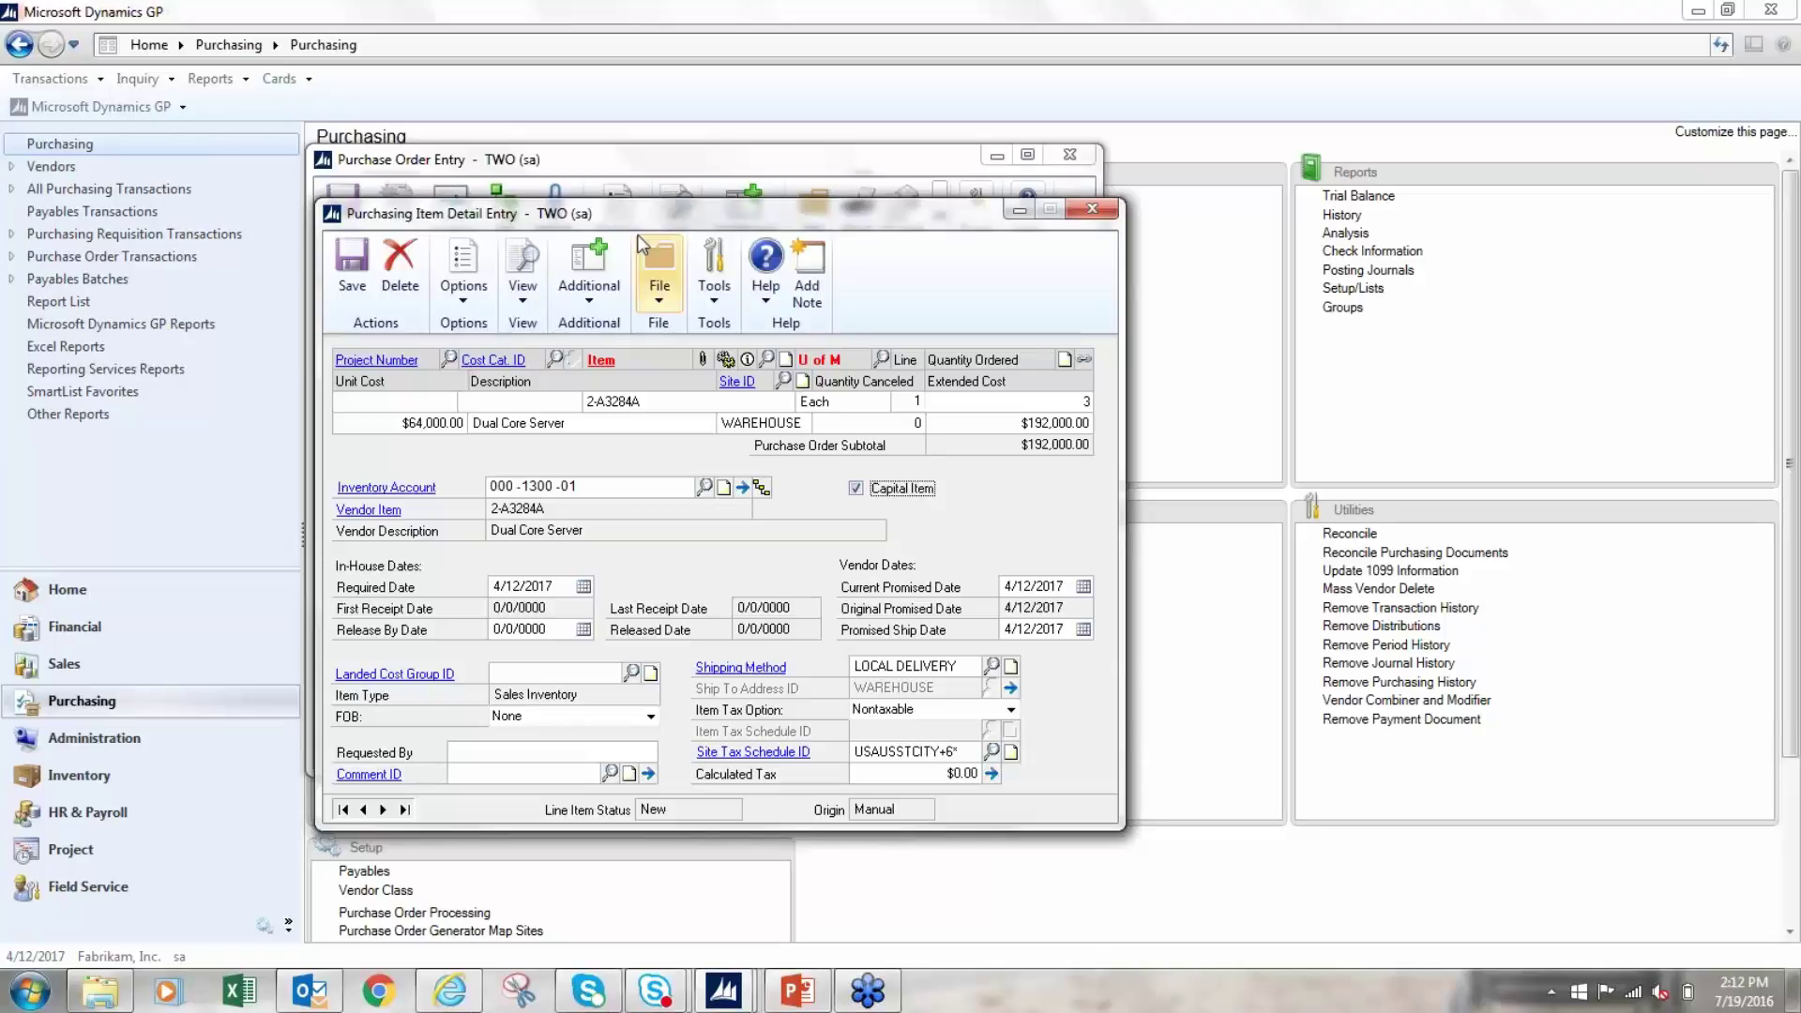
double_click(550, 487)
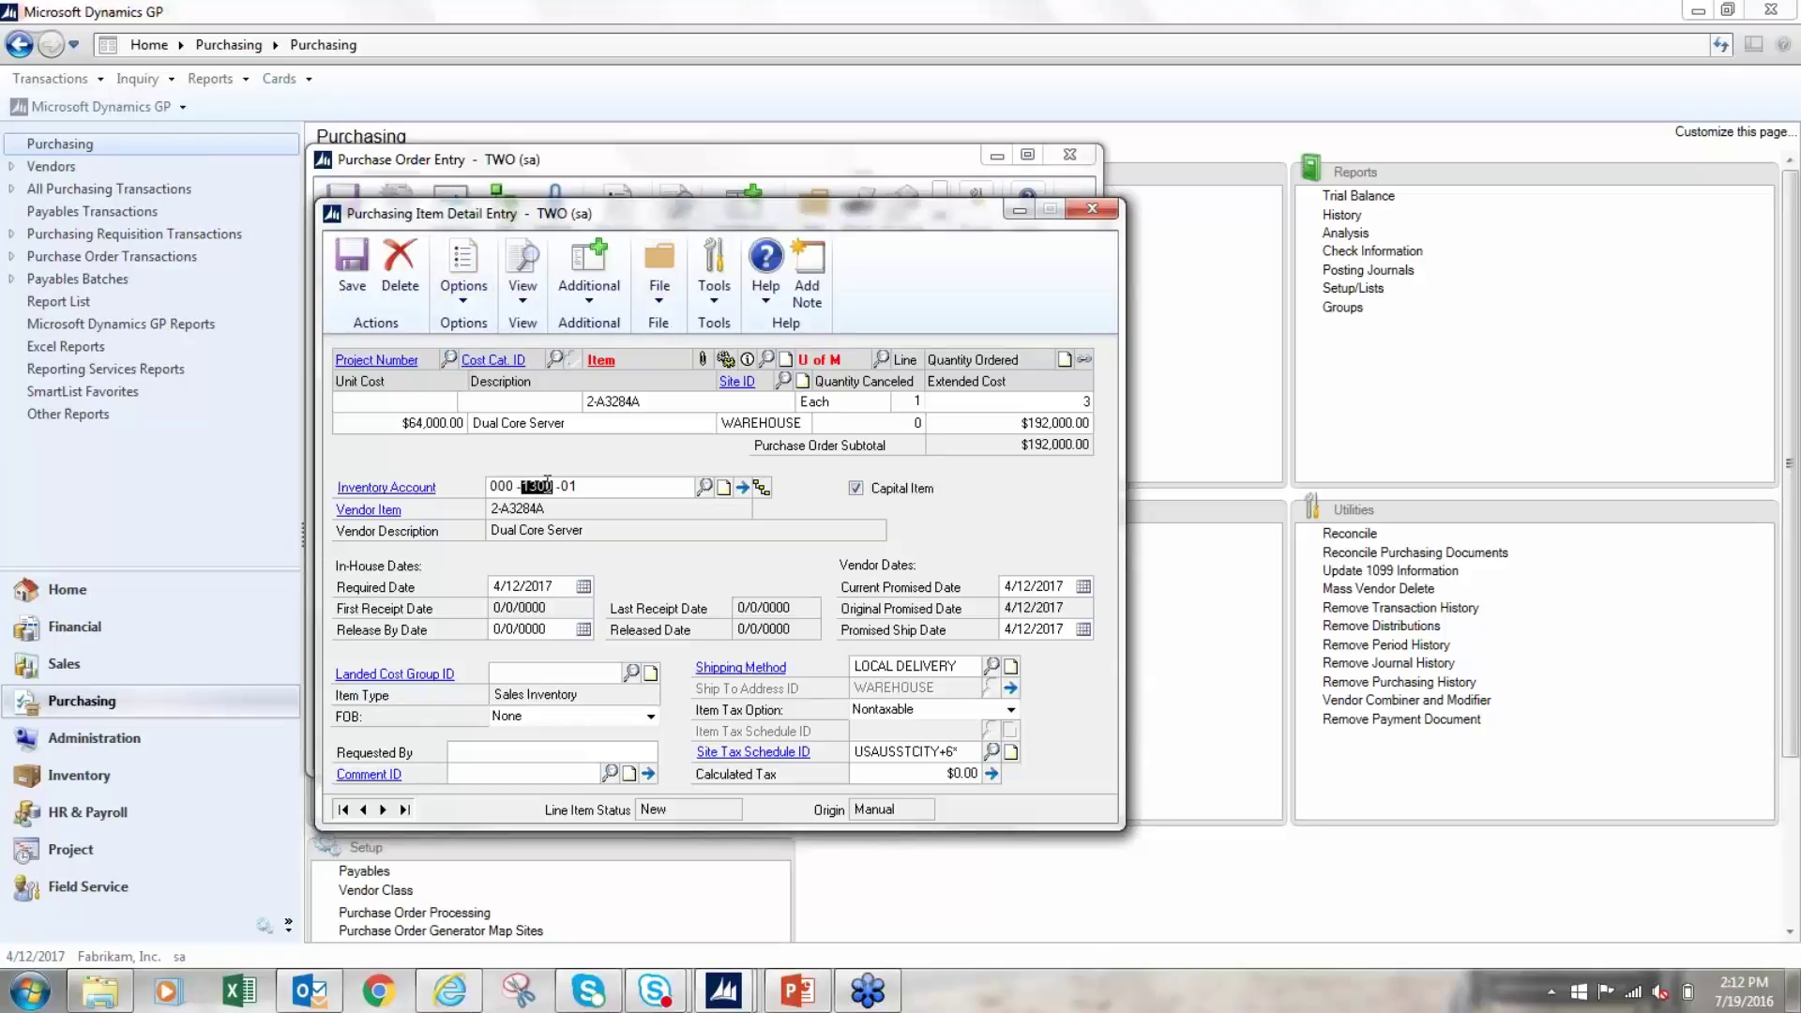
type("1590 -00")
key("Tab")
left_click(350, 281)
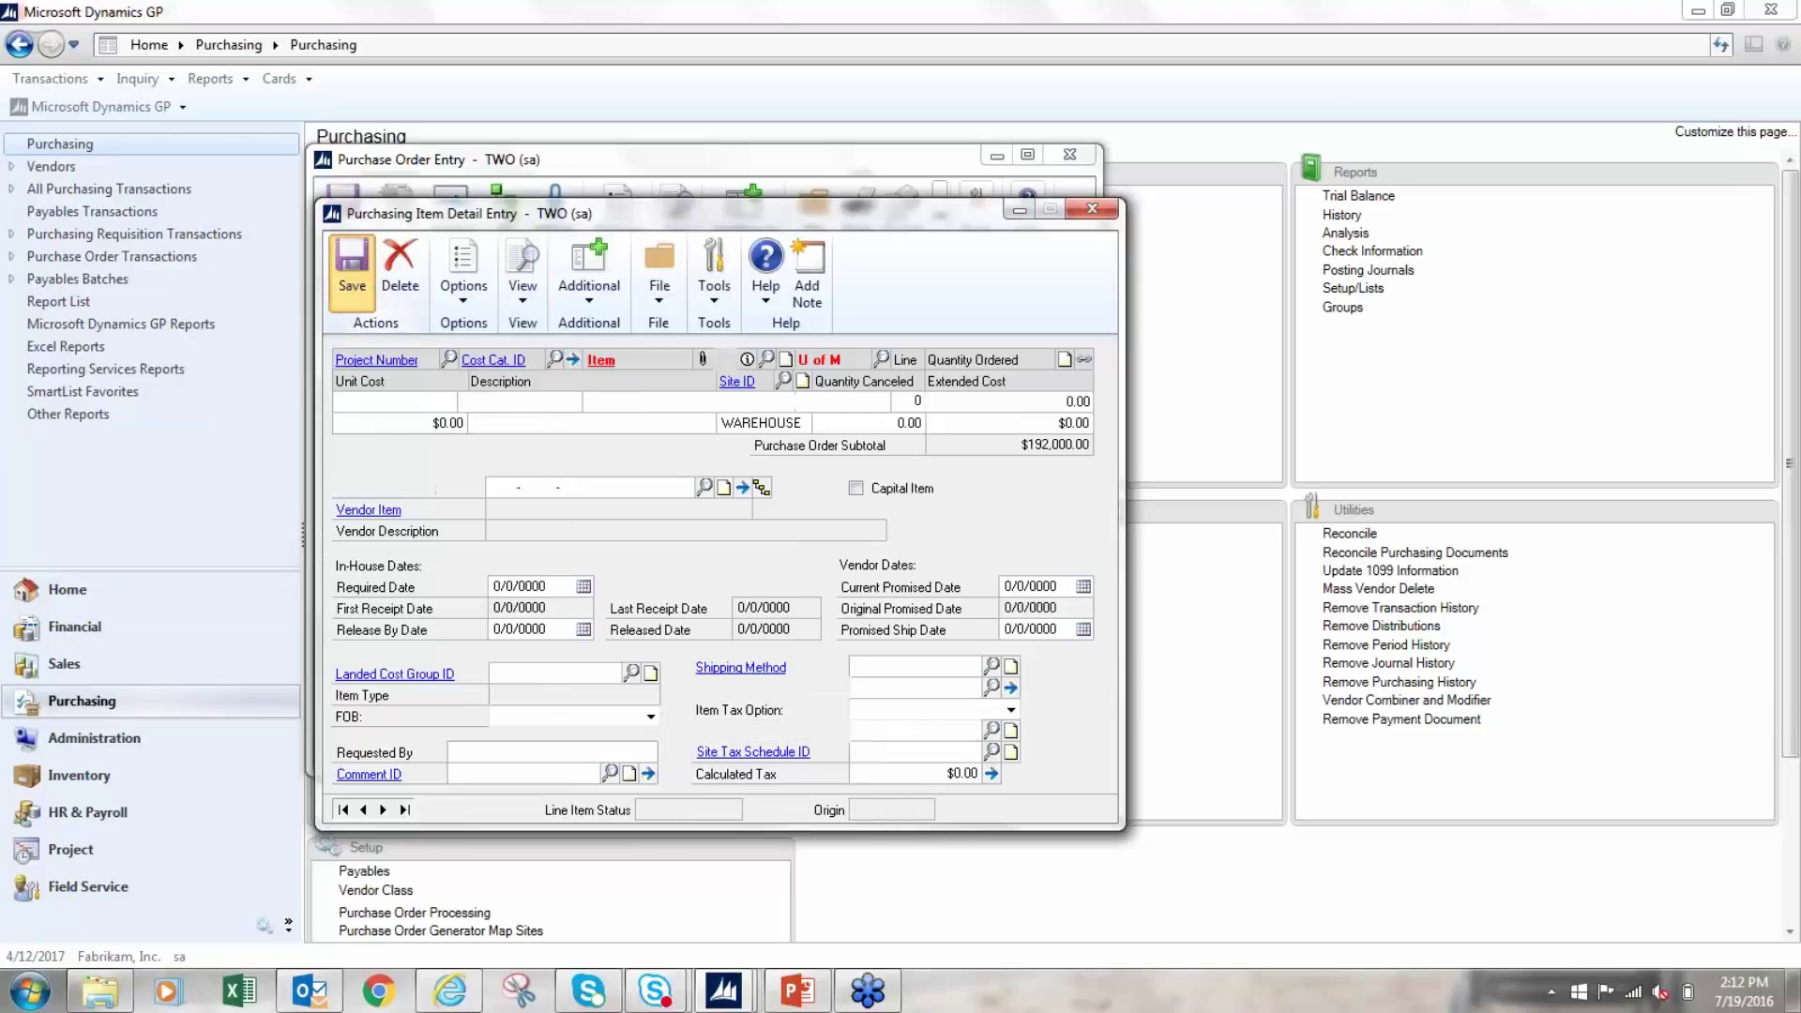
left_click(1092, 208)
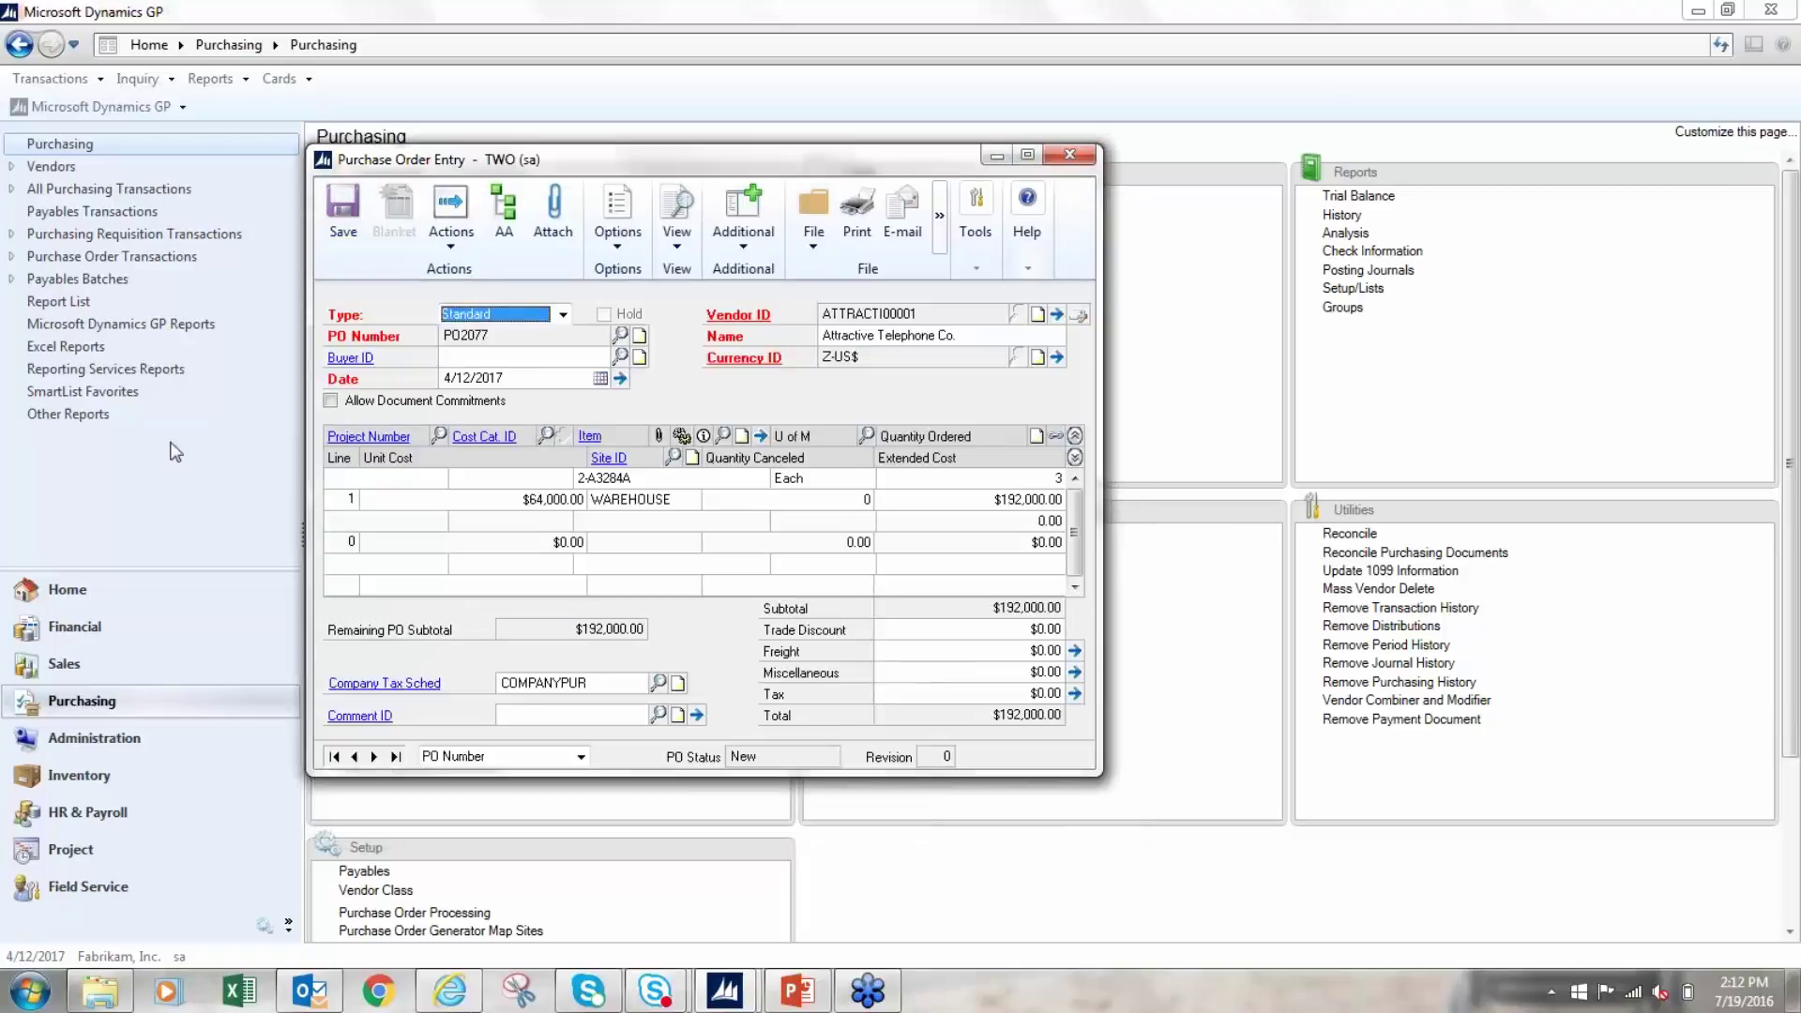
Receive and invoice the purchase order's server line for the full quantity.
left_click(456, 244)
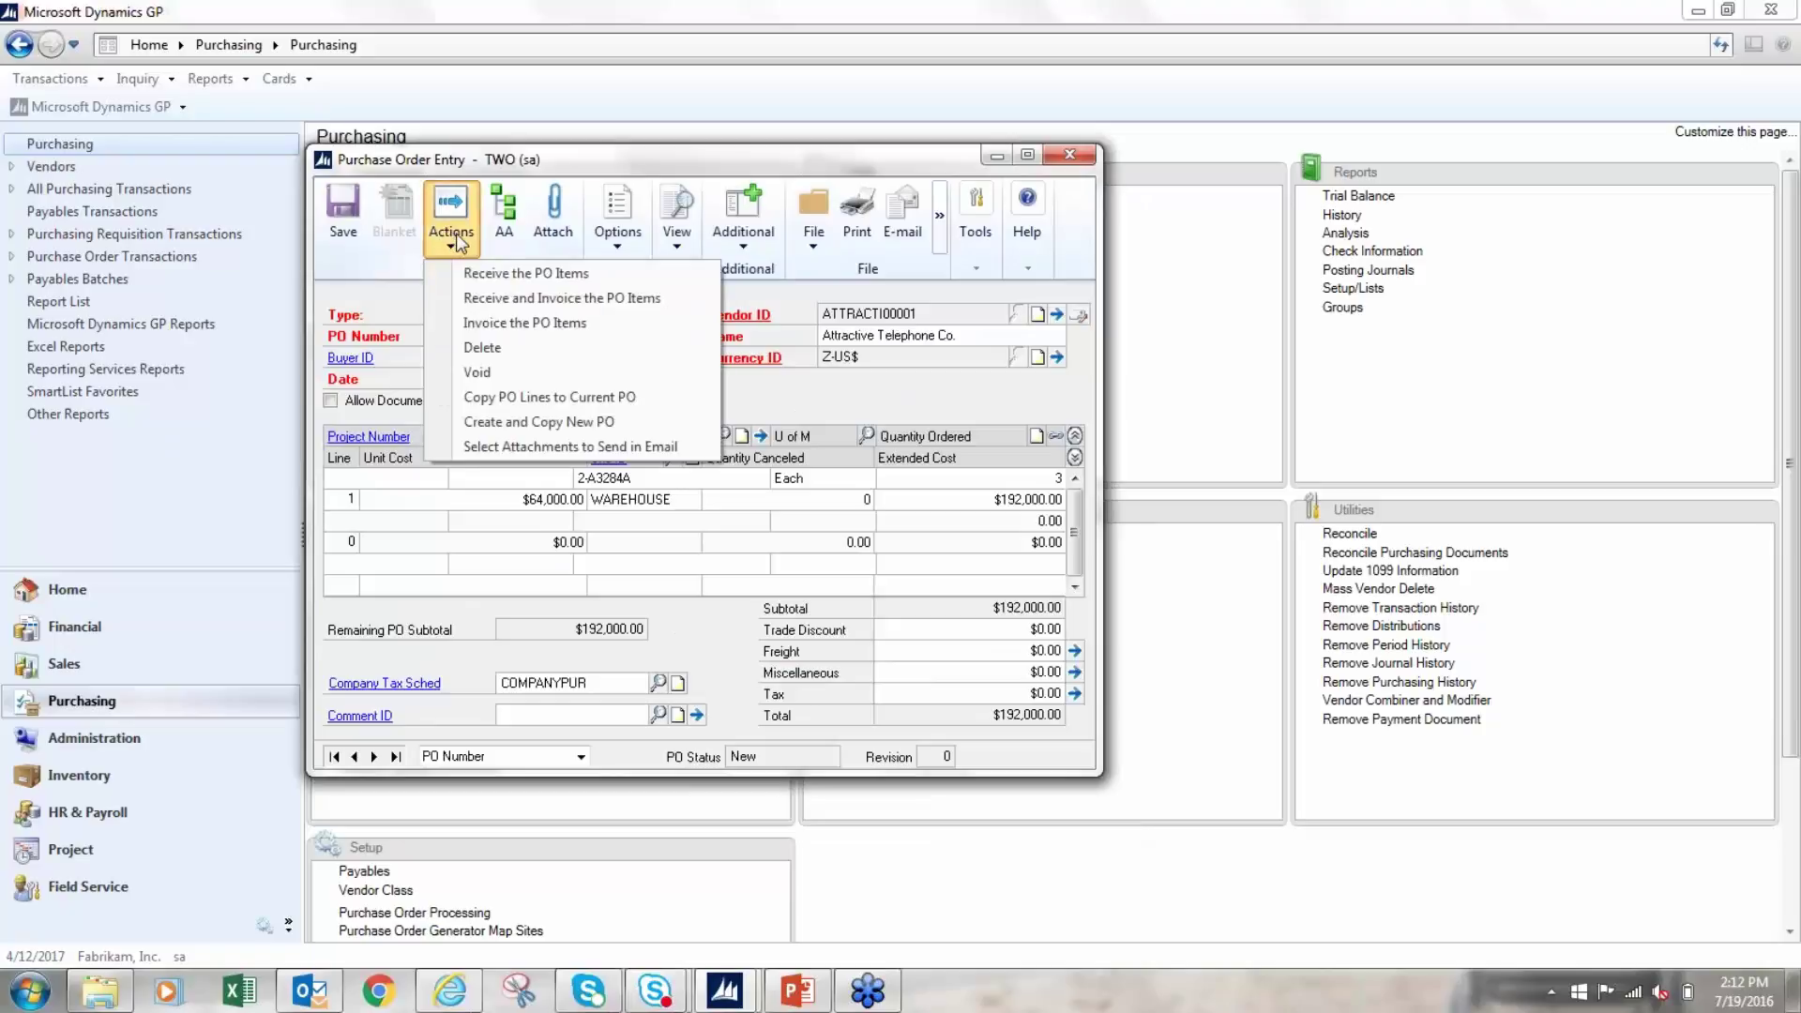
left_click(505, 300)
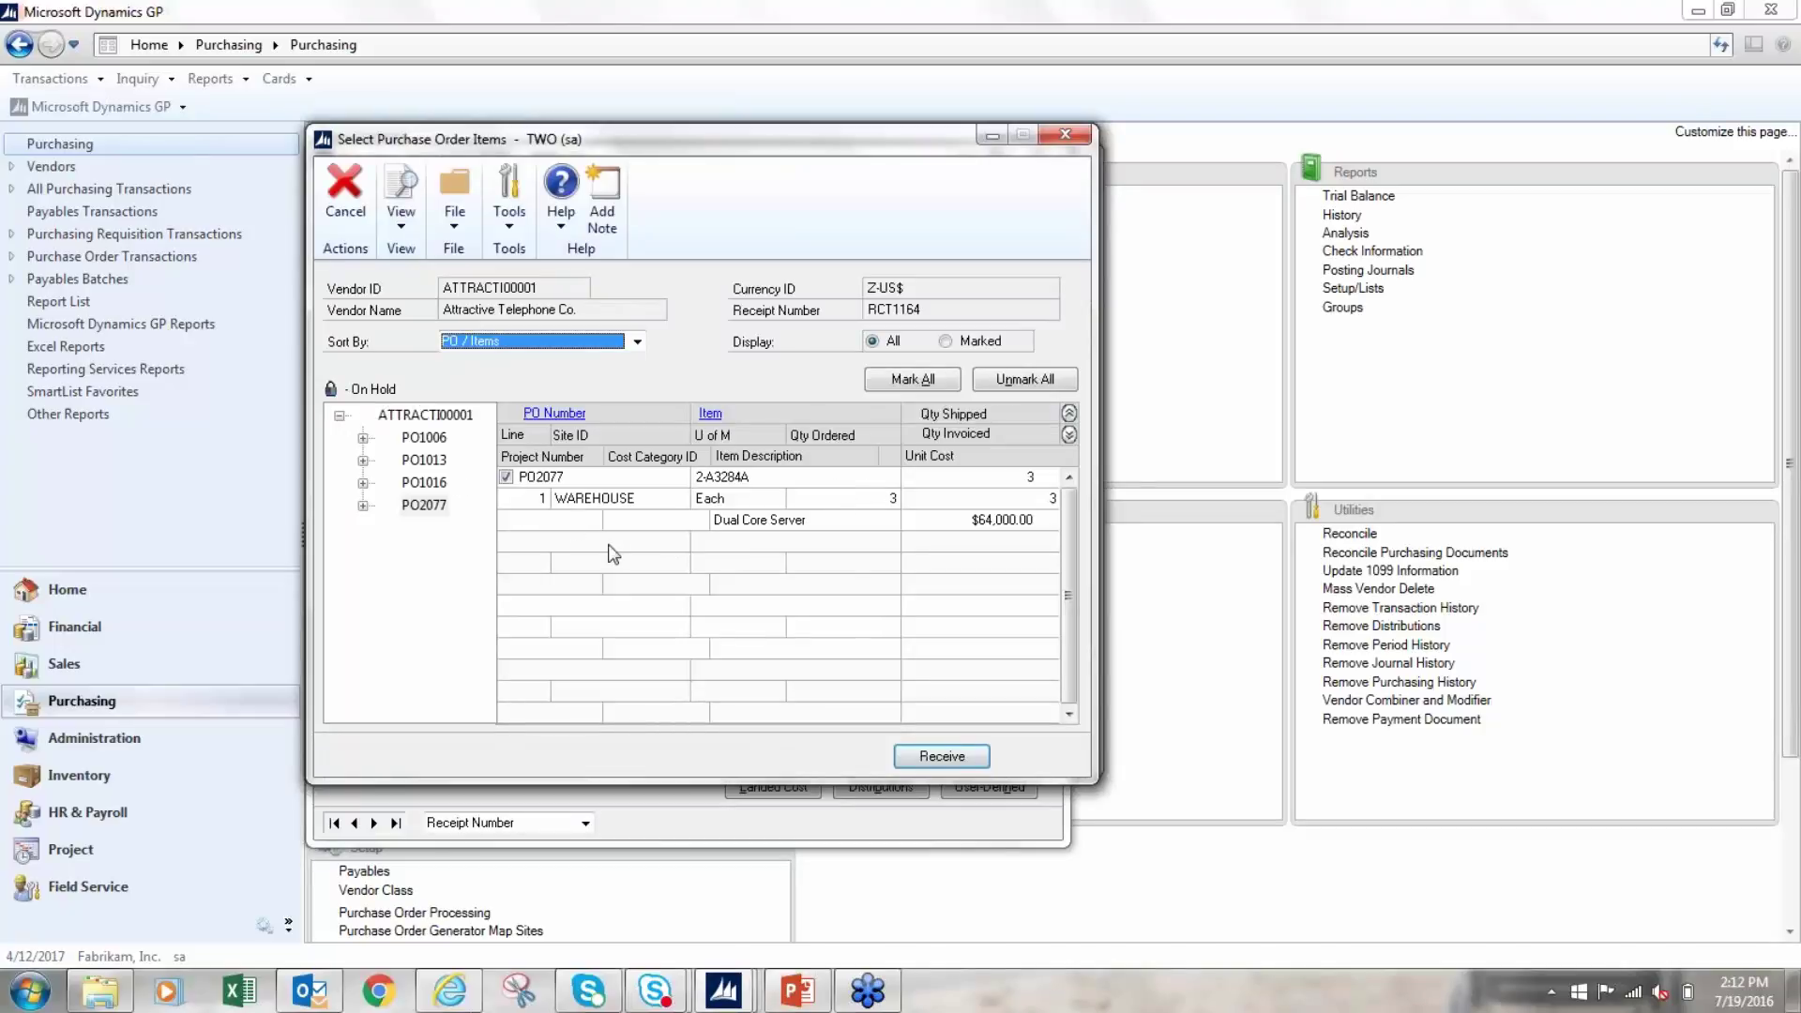
left_click(927, 756)
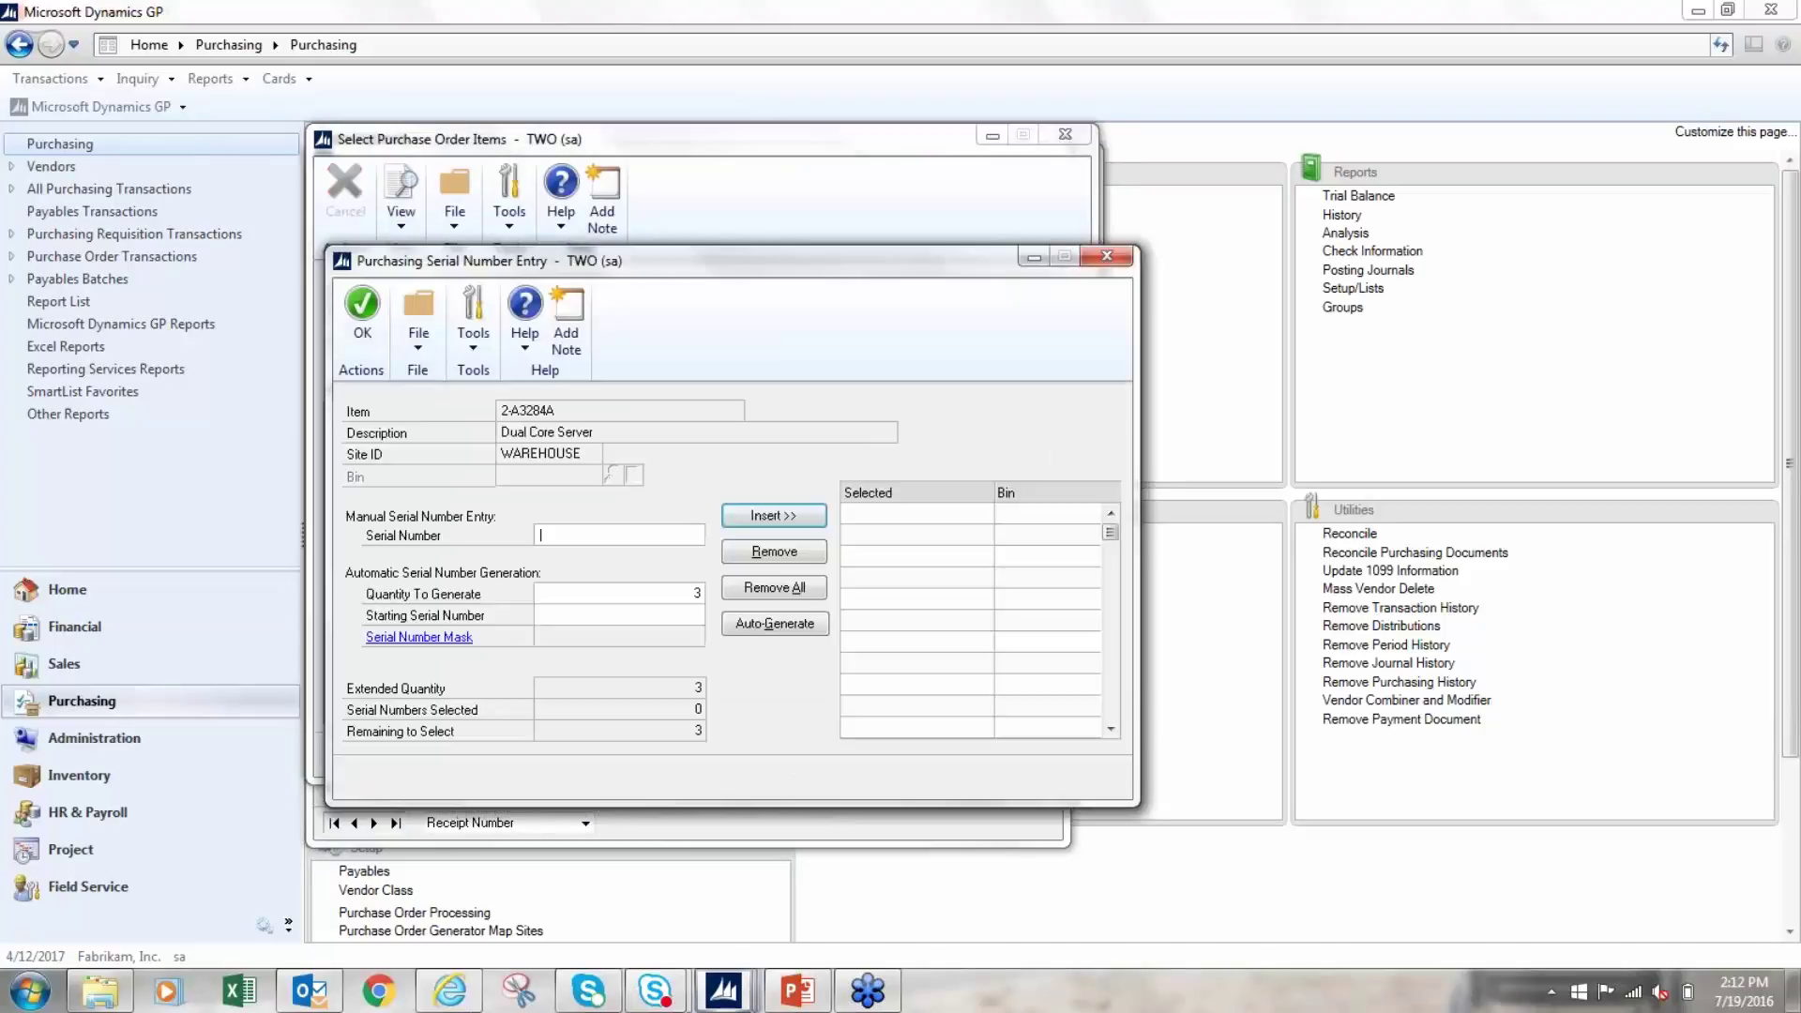
Assign serial numbers 1234, 2345 and 3456 to the three received servers and accept them.
type("1234")
left_click(773, 516)
left_click(546, 533)
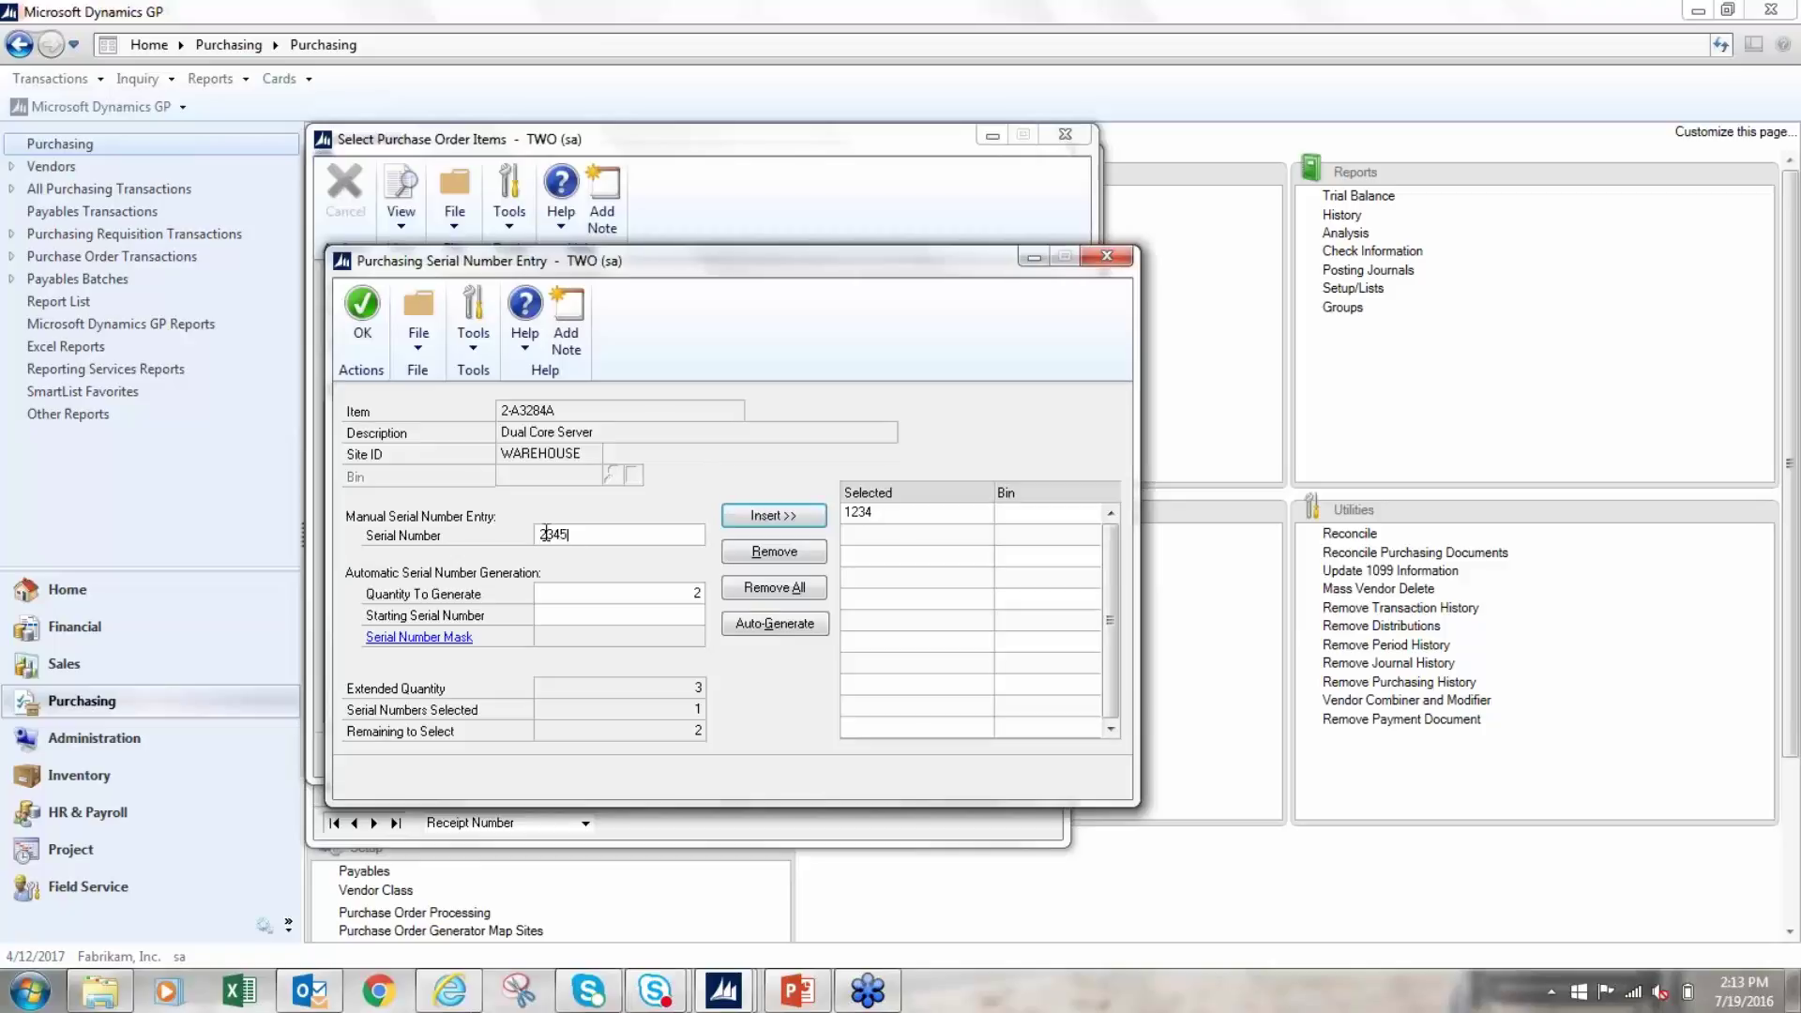
type("2345")
left_click(779, 515)
left_click(568, 542)
type("3456")
left_click(771, 516)
left_click(362, 308)
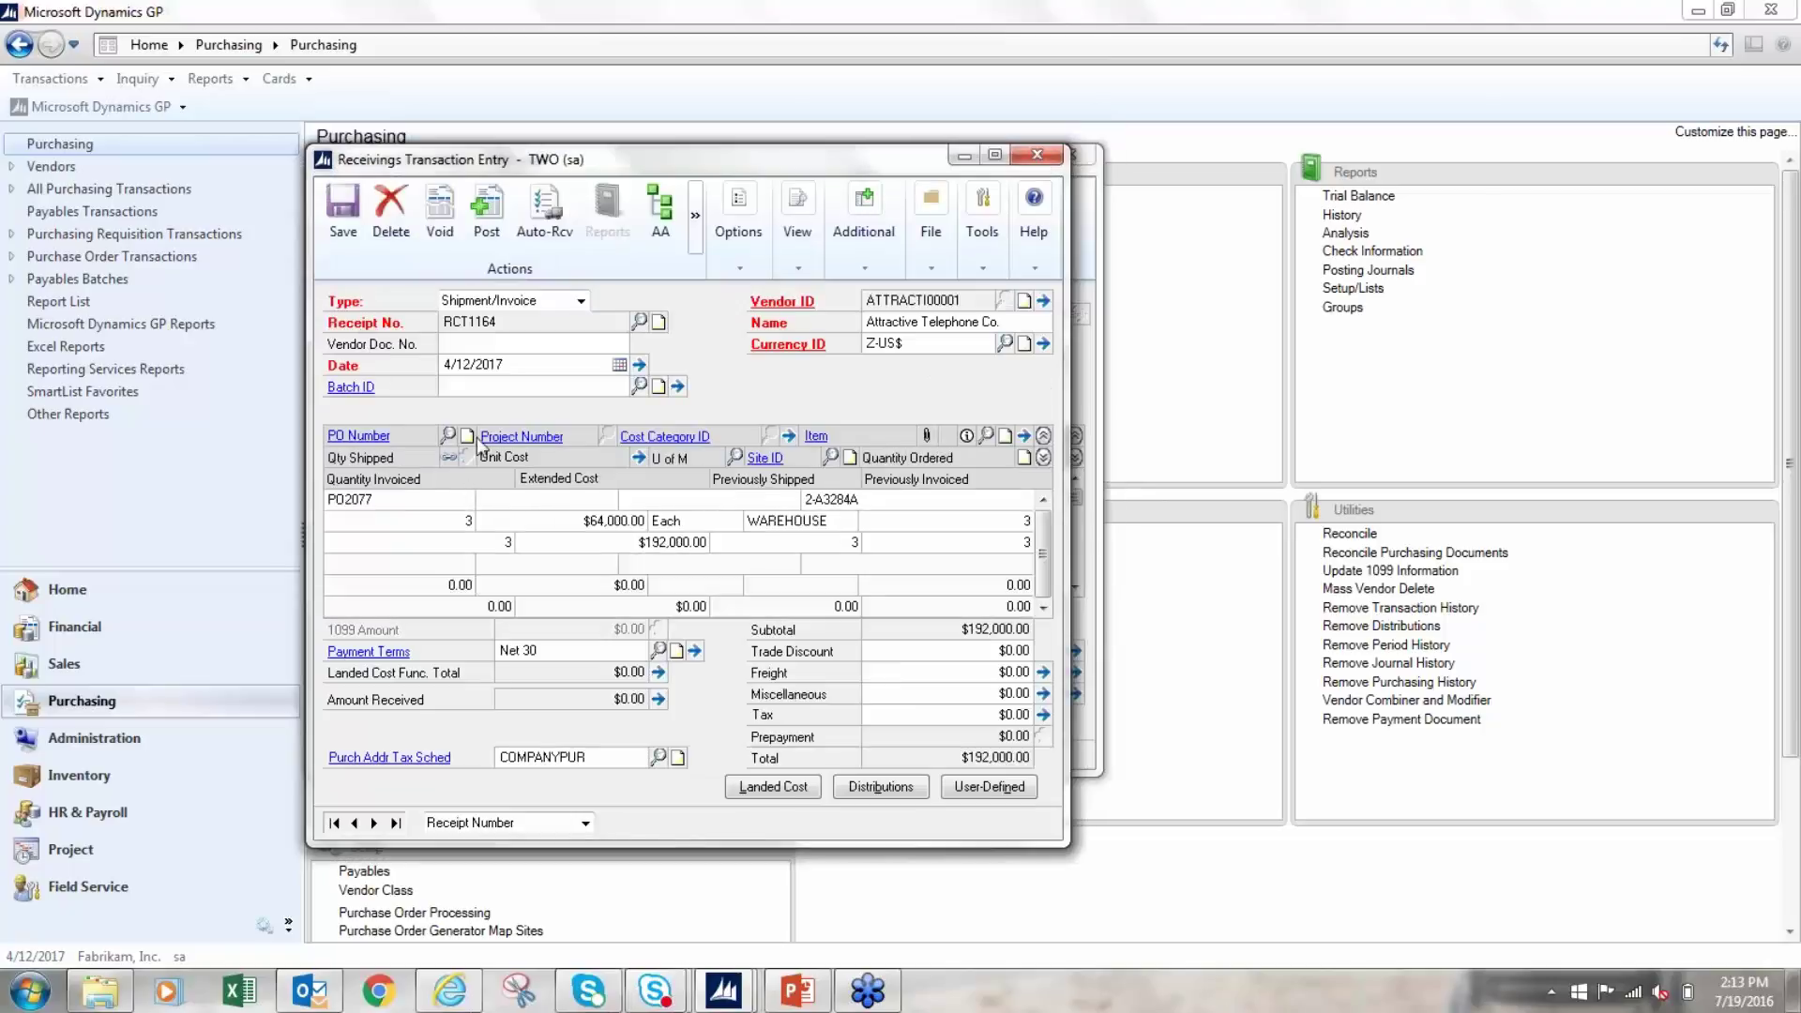
Post the shipment/invoice with a vendor document number, skip all the posting reports and close purchase order entry.
left_click(486, 210)
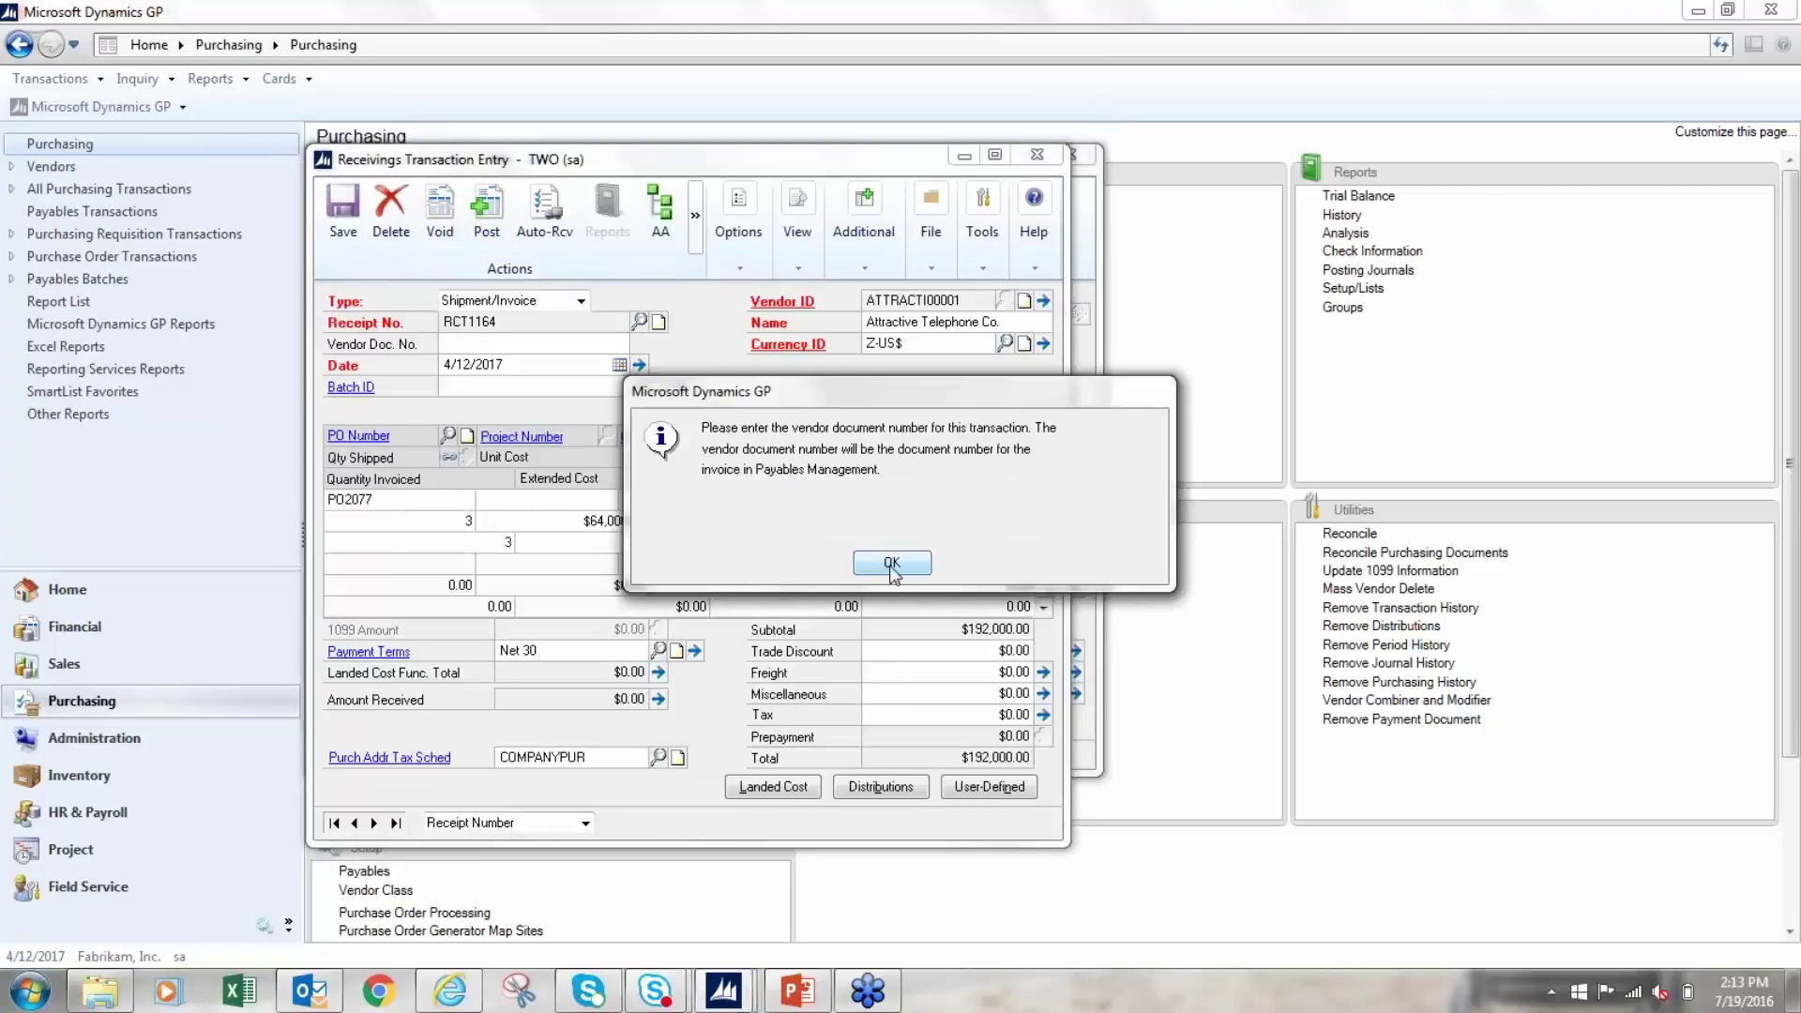
left_click(891, 563)
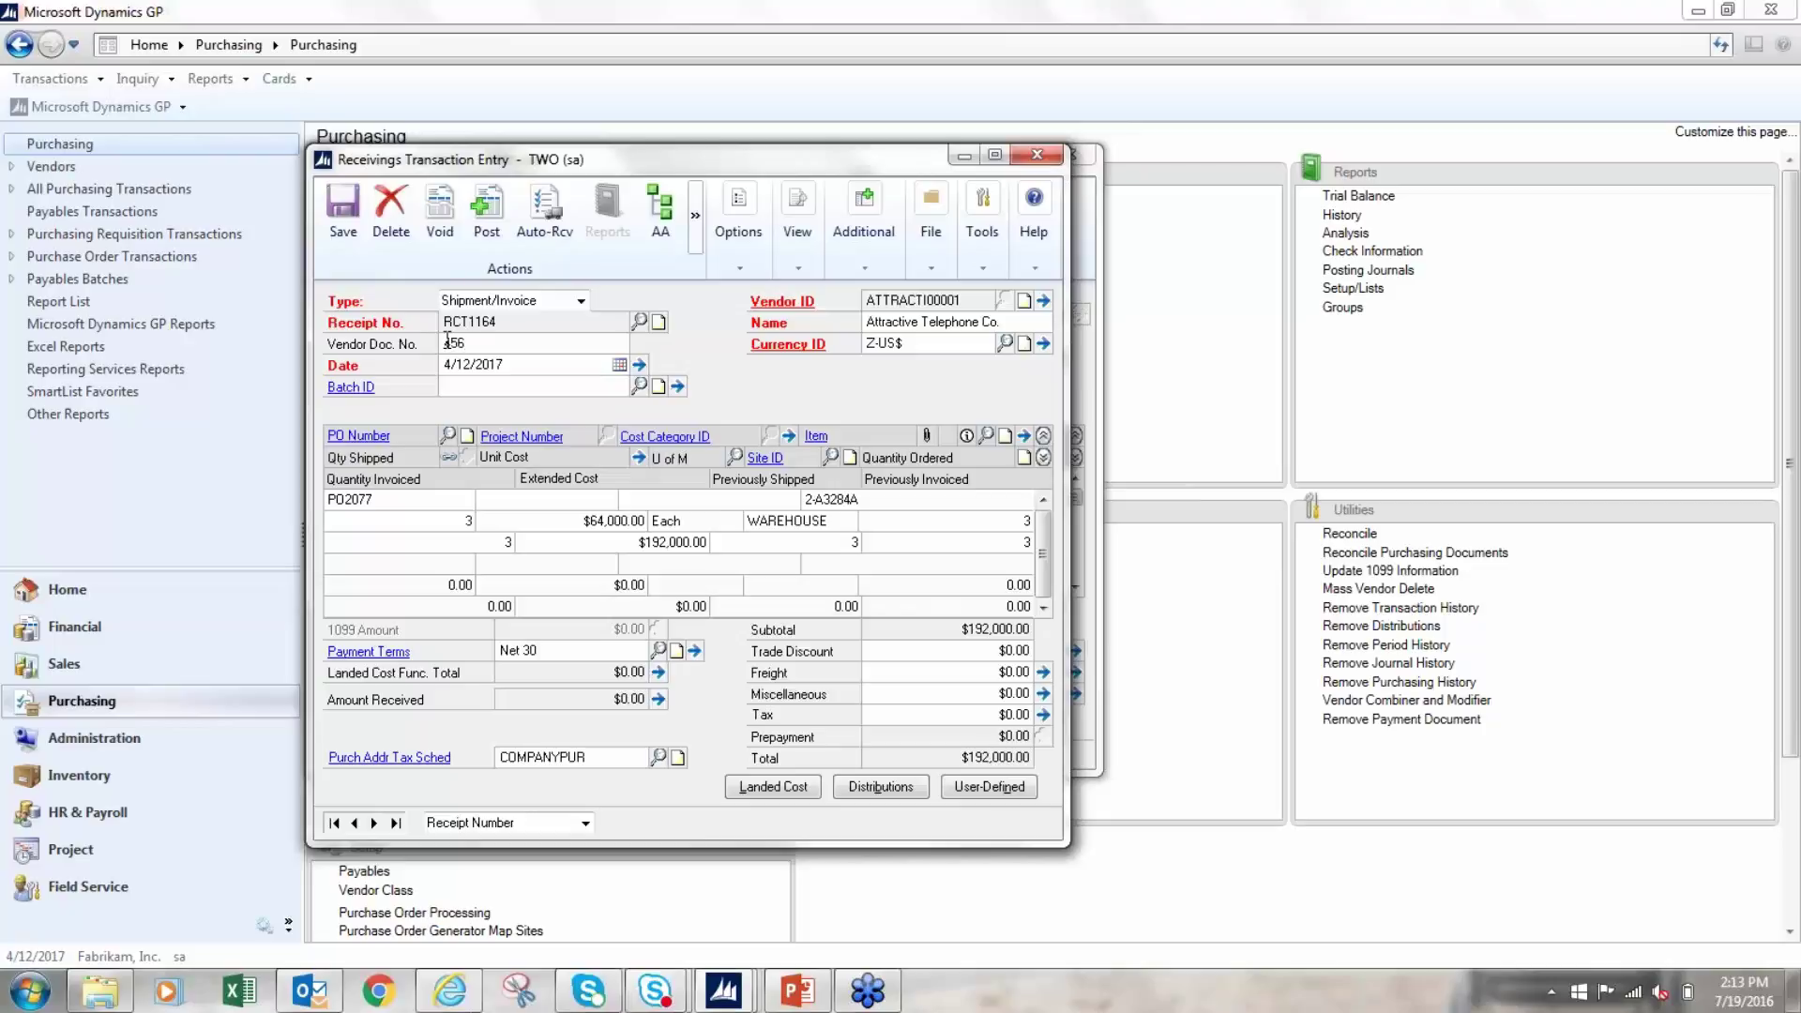
left_click(487, 247)
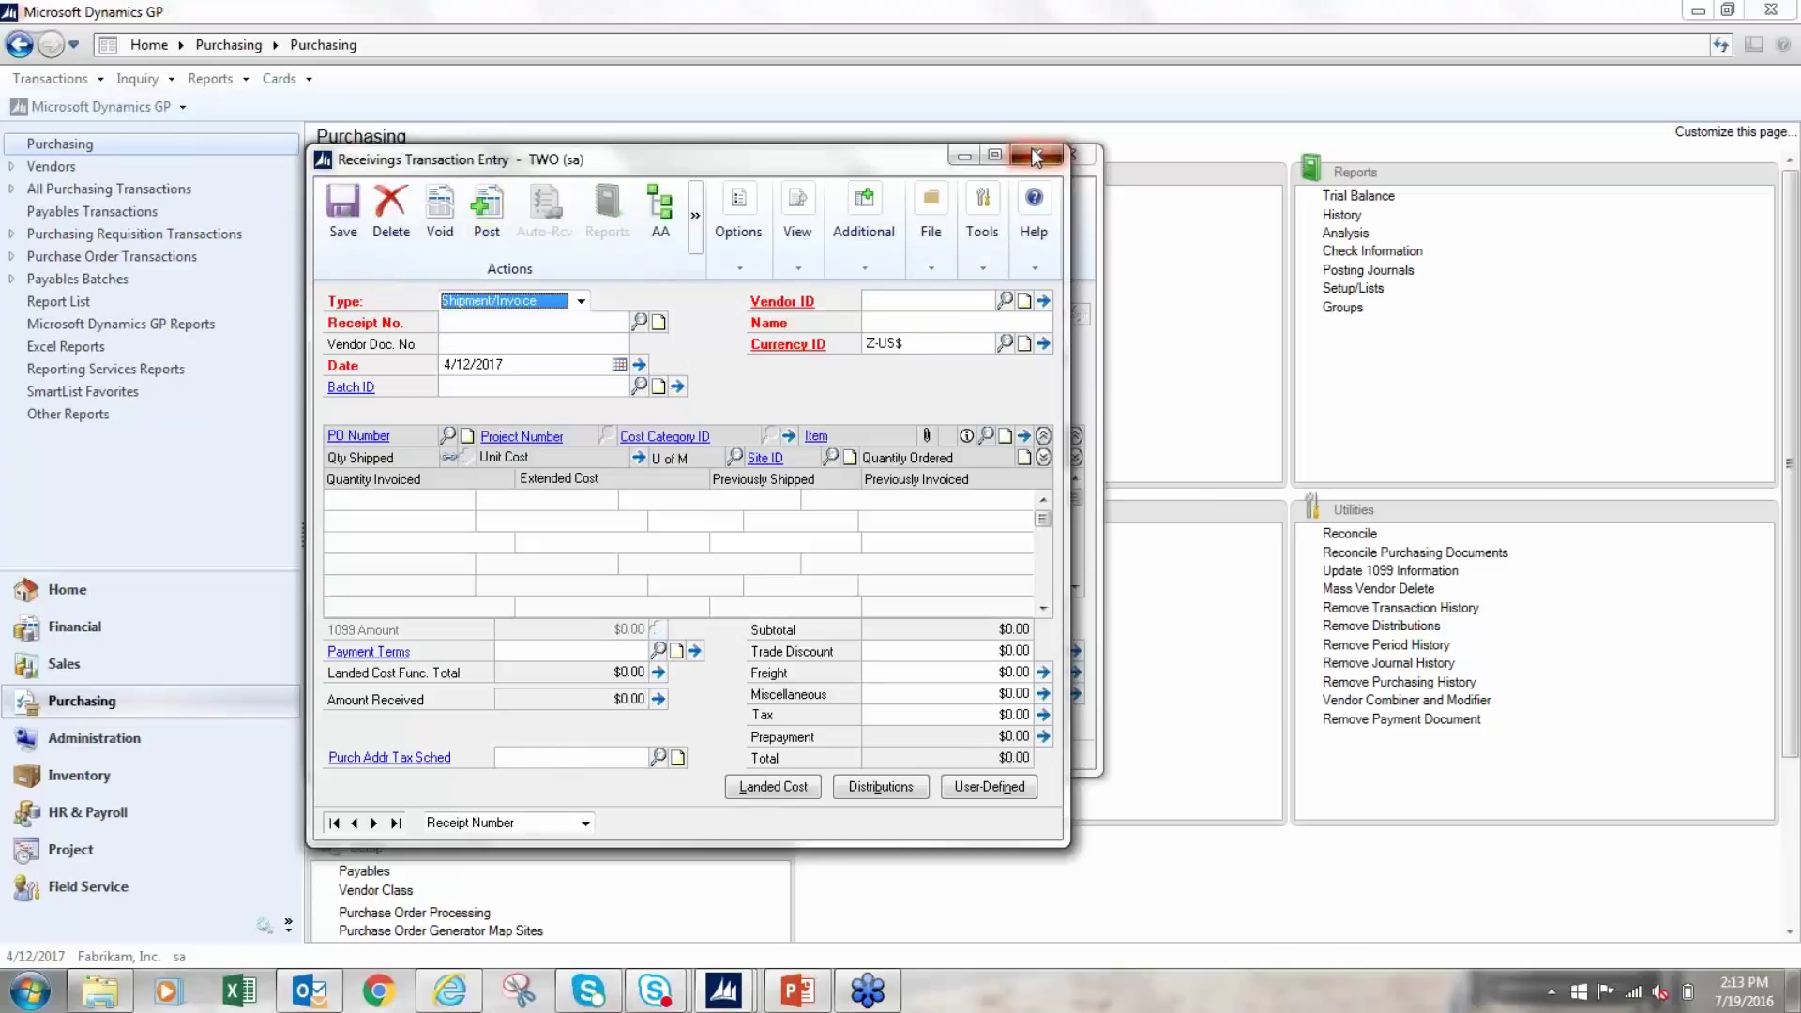
left_click(1088, 674)
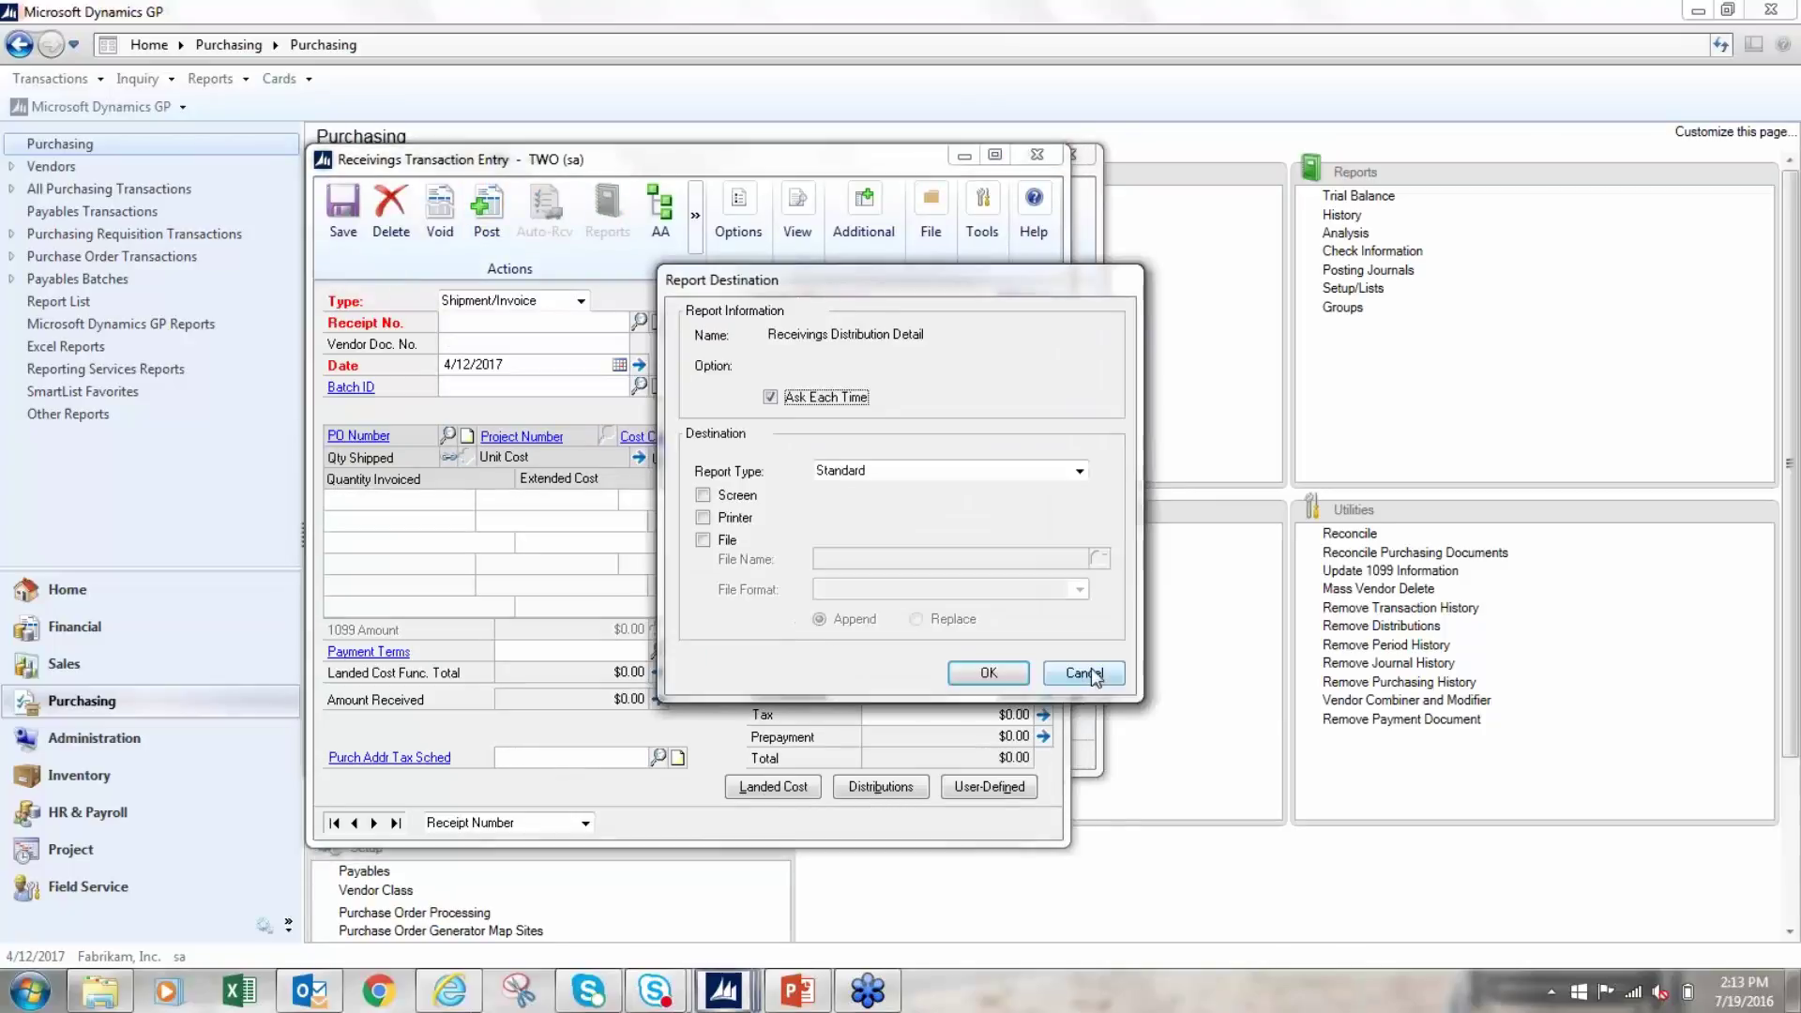
left_click(1084, 673)
left_click(1084, 674)
left_click(1085, 673)
left_click(1085, 668)
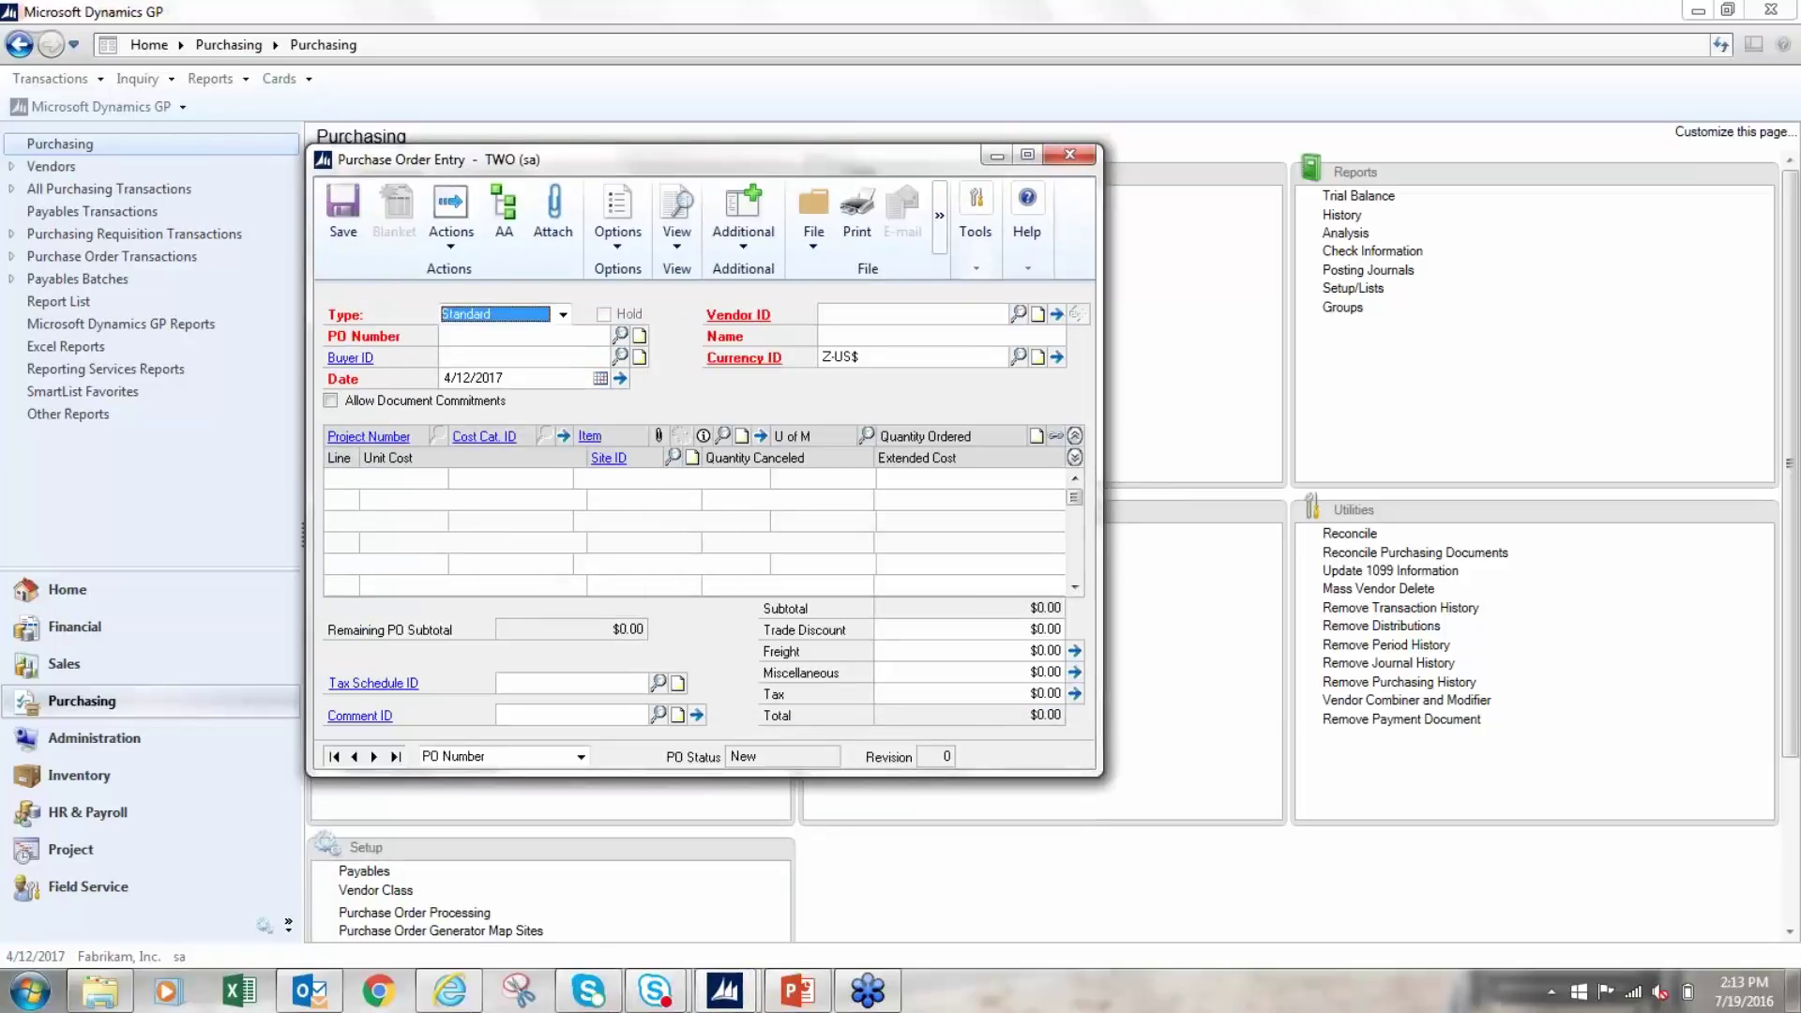
left_click(1069, 153)
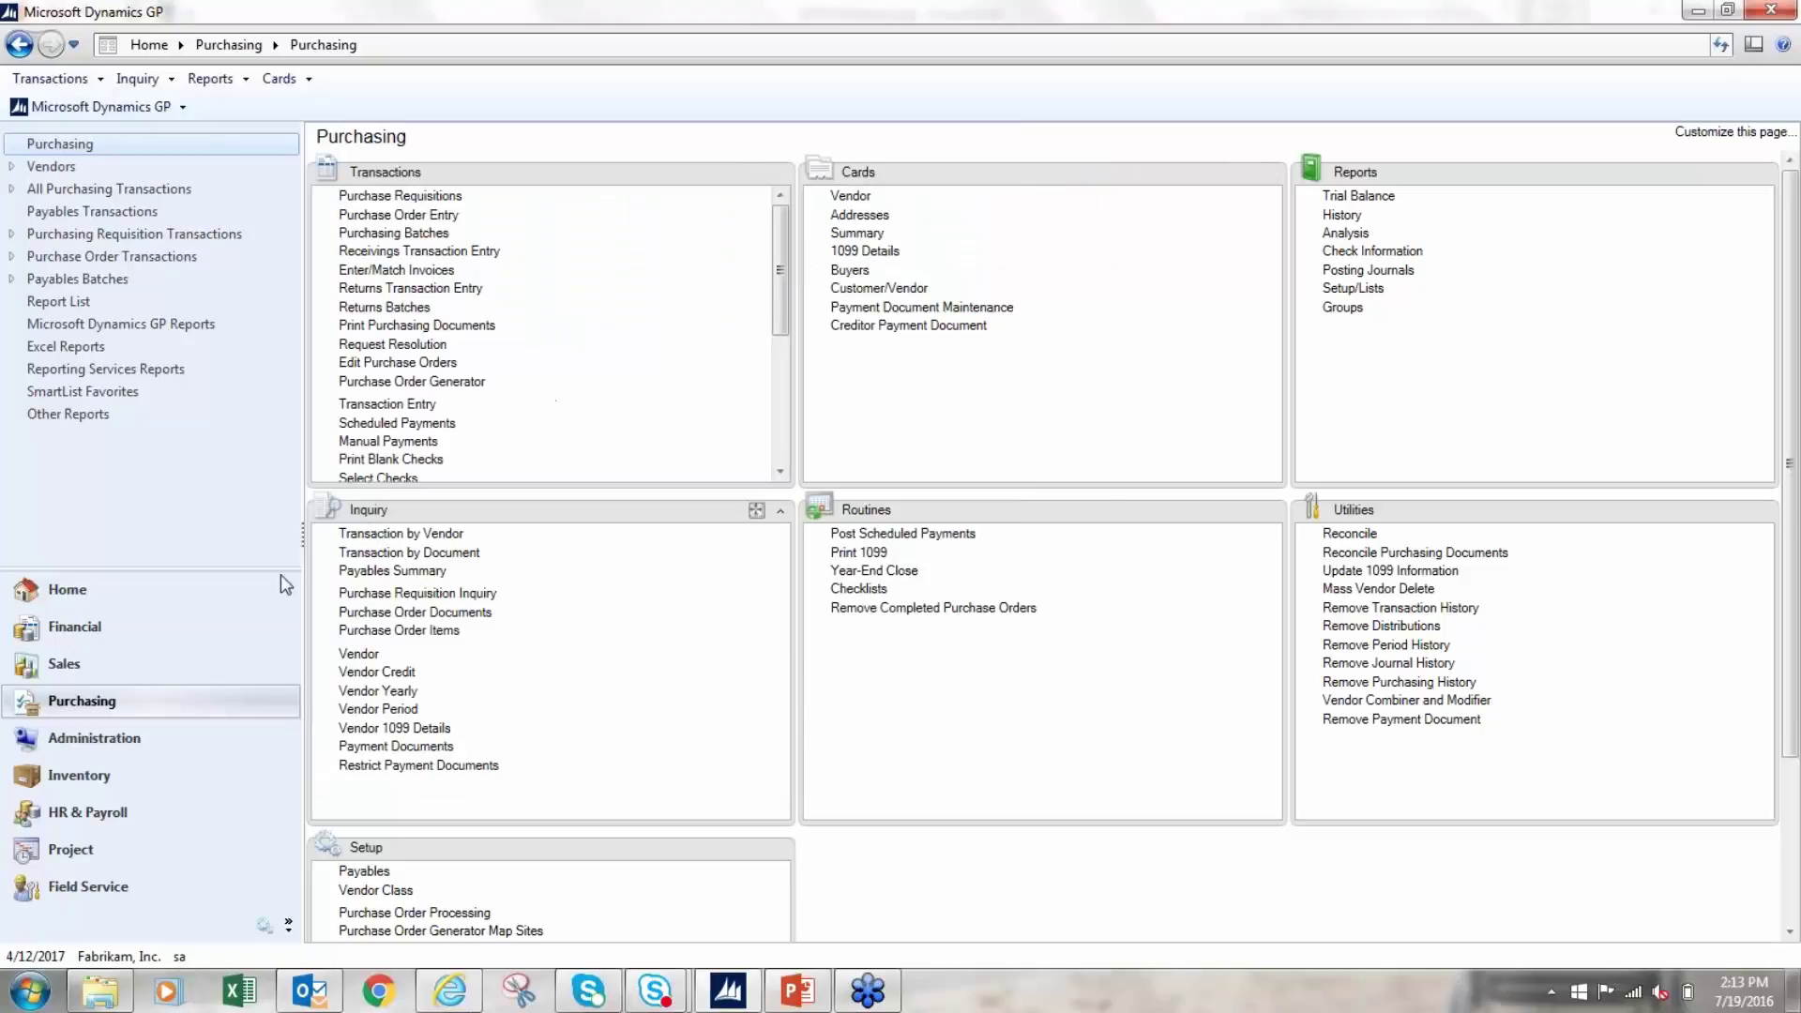
On a new fixed asset general card, review the available purchases and the Fixed Assets Purchasing Transactions list for the posted receipt.
left_click(59, 629)
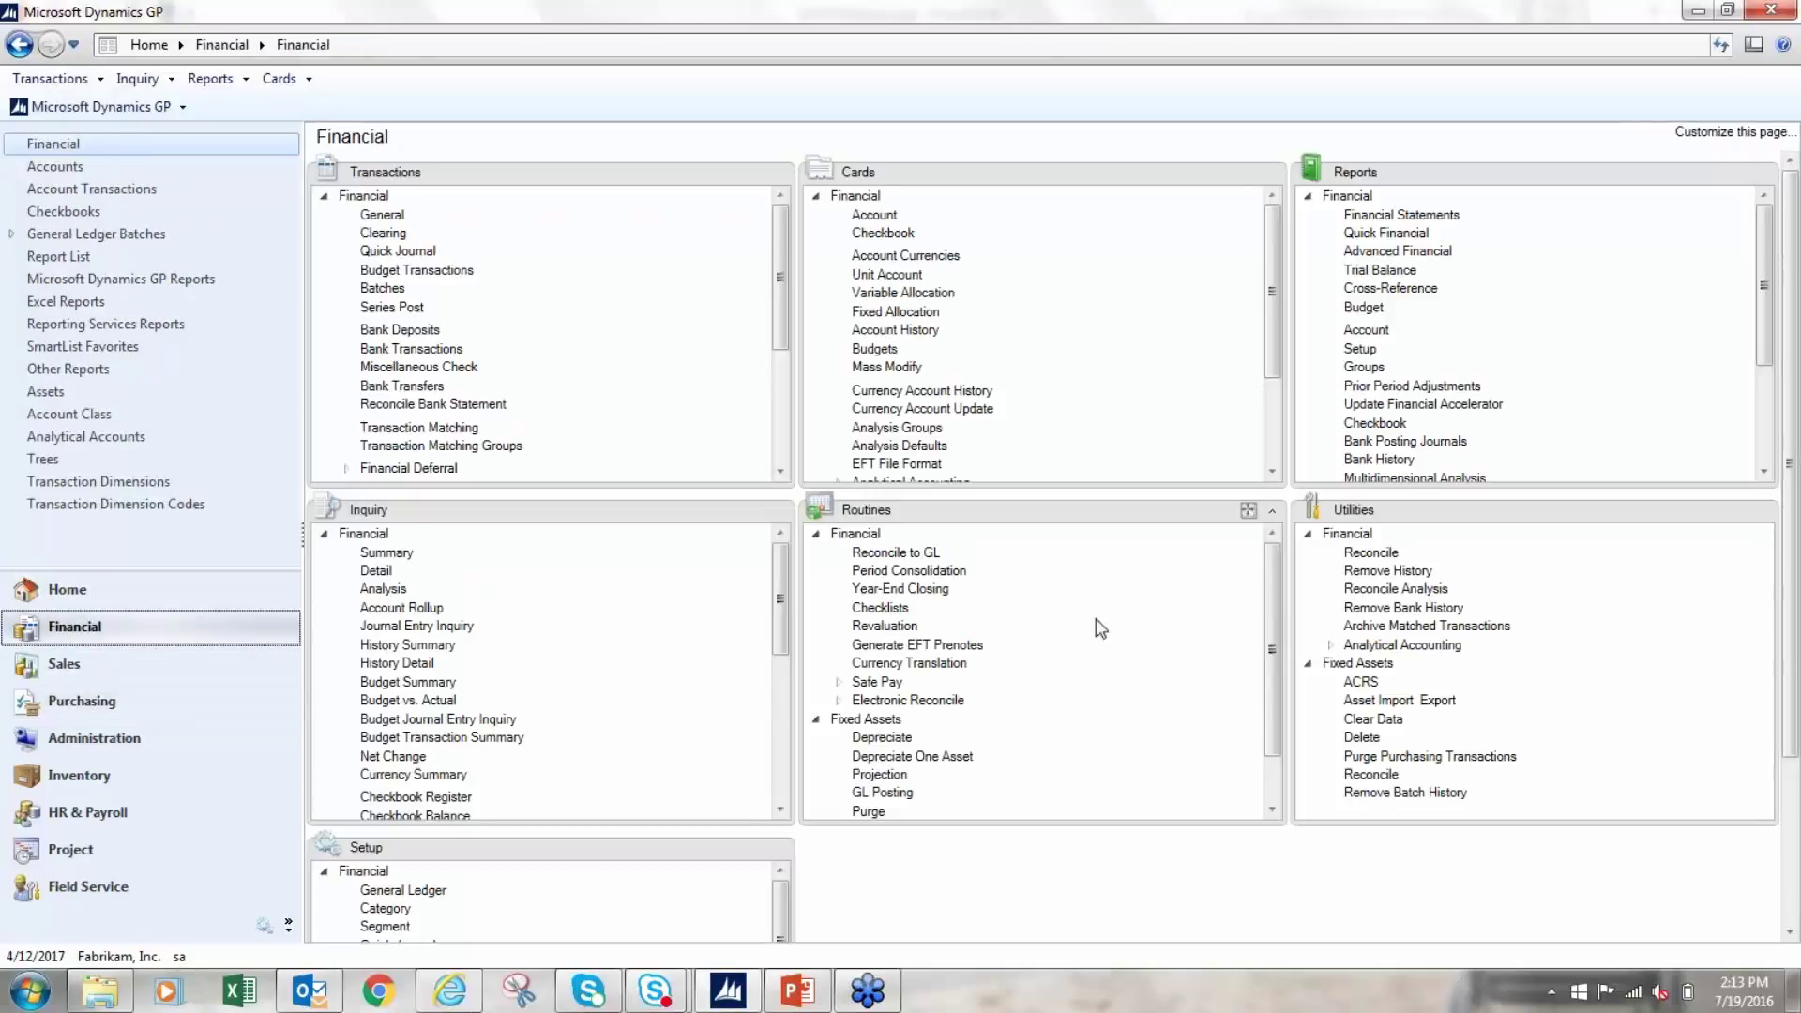
scroll(1272, 341, "down", 3)
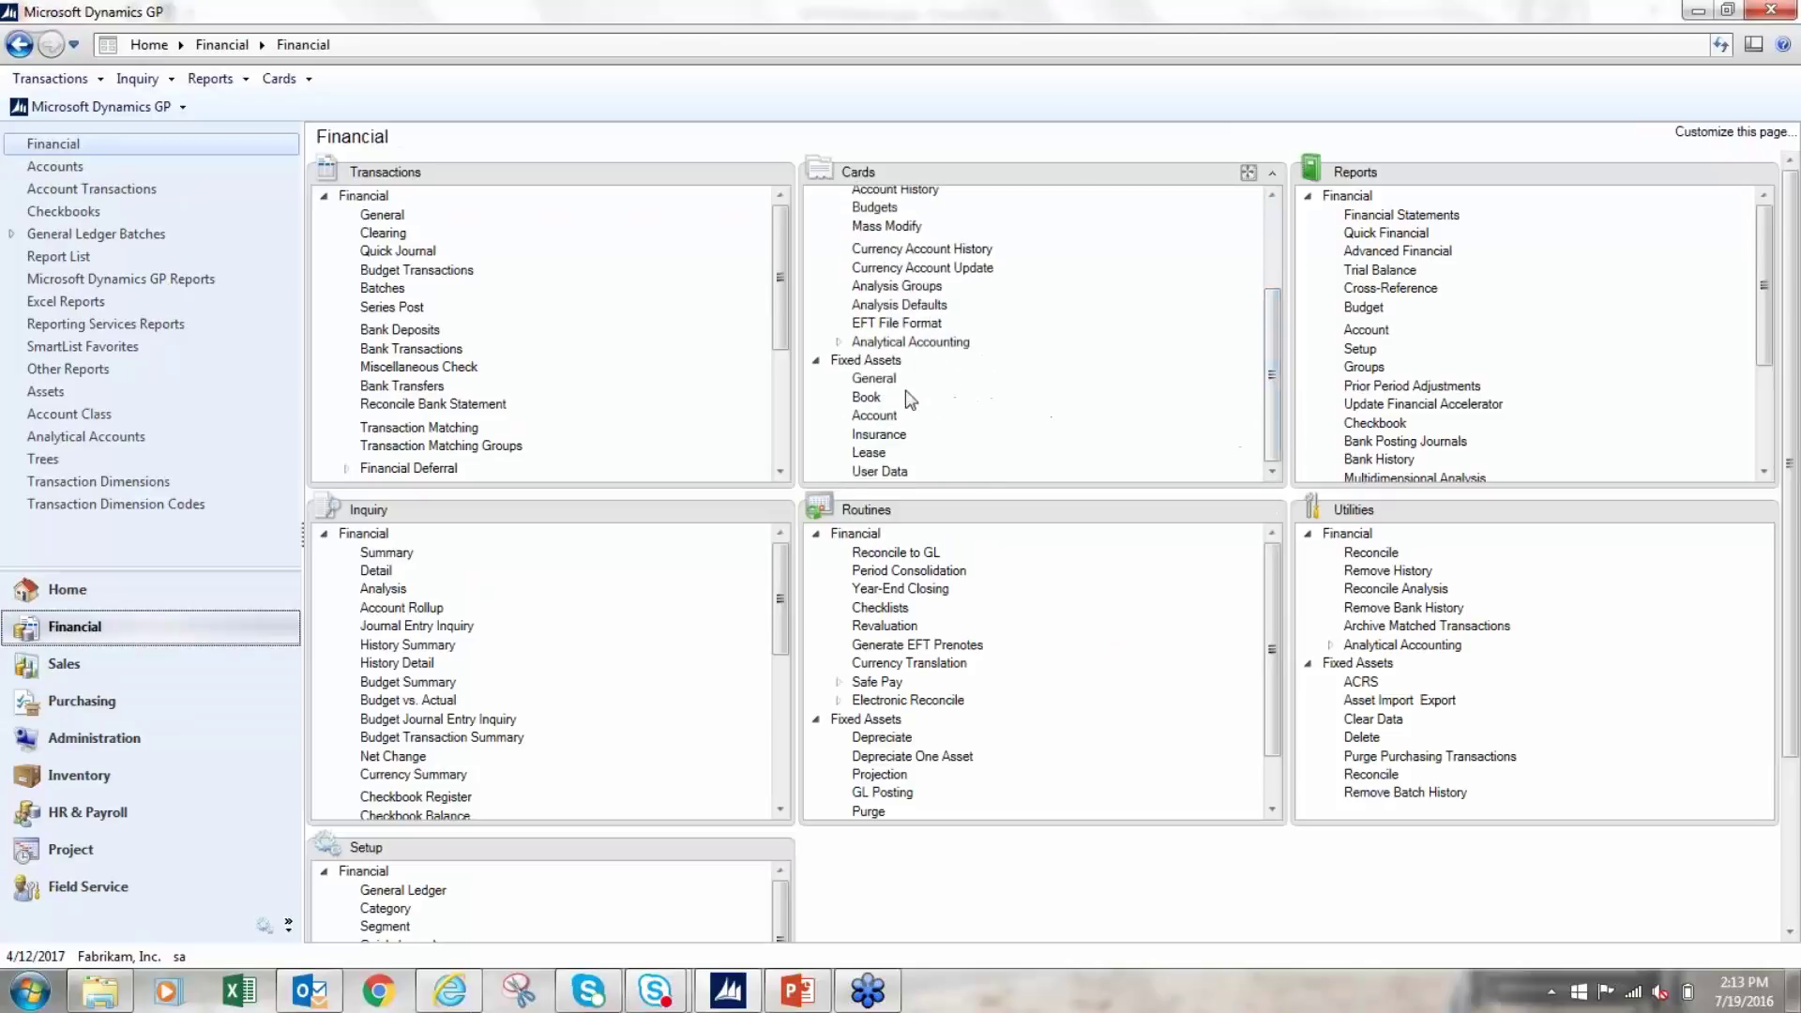
left_click(873, 380)
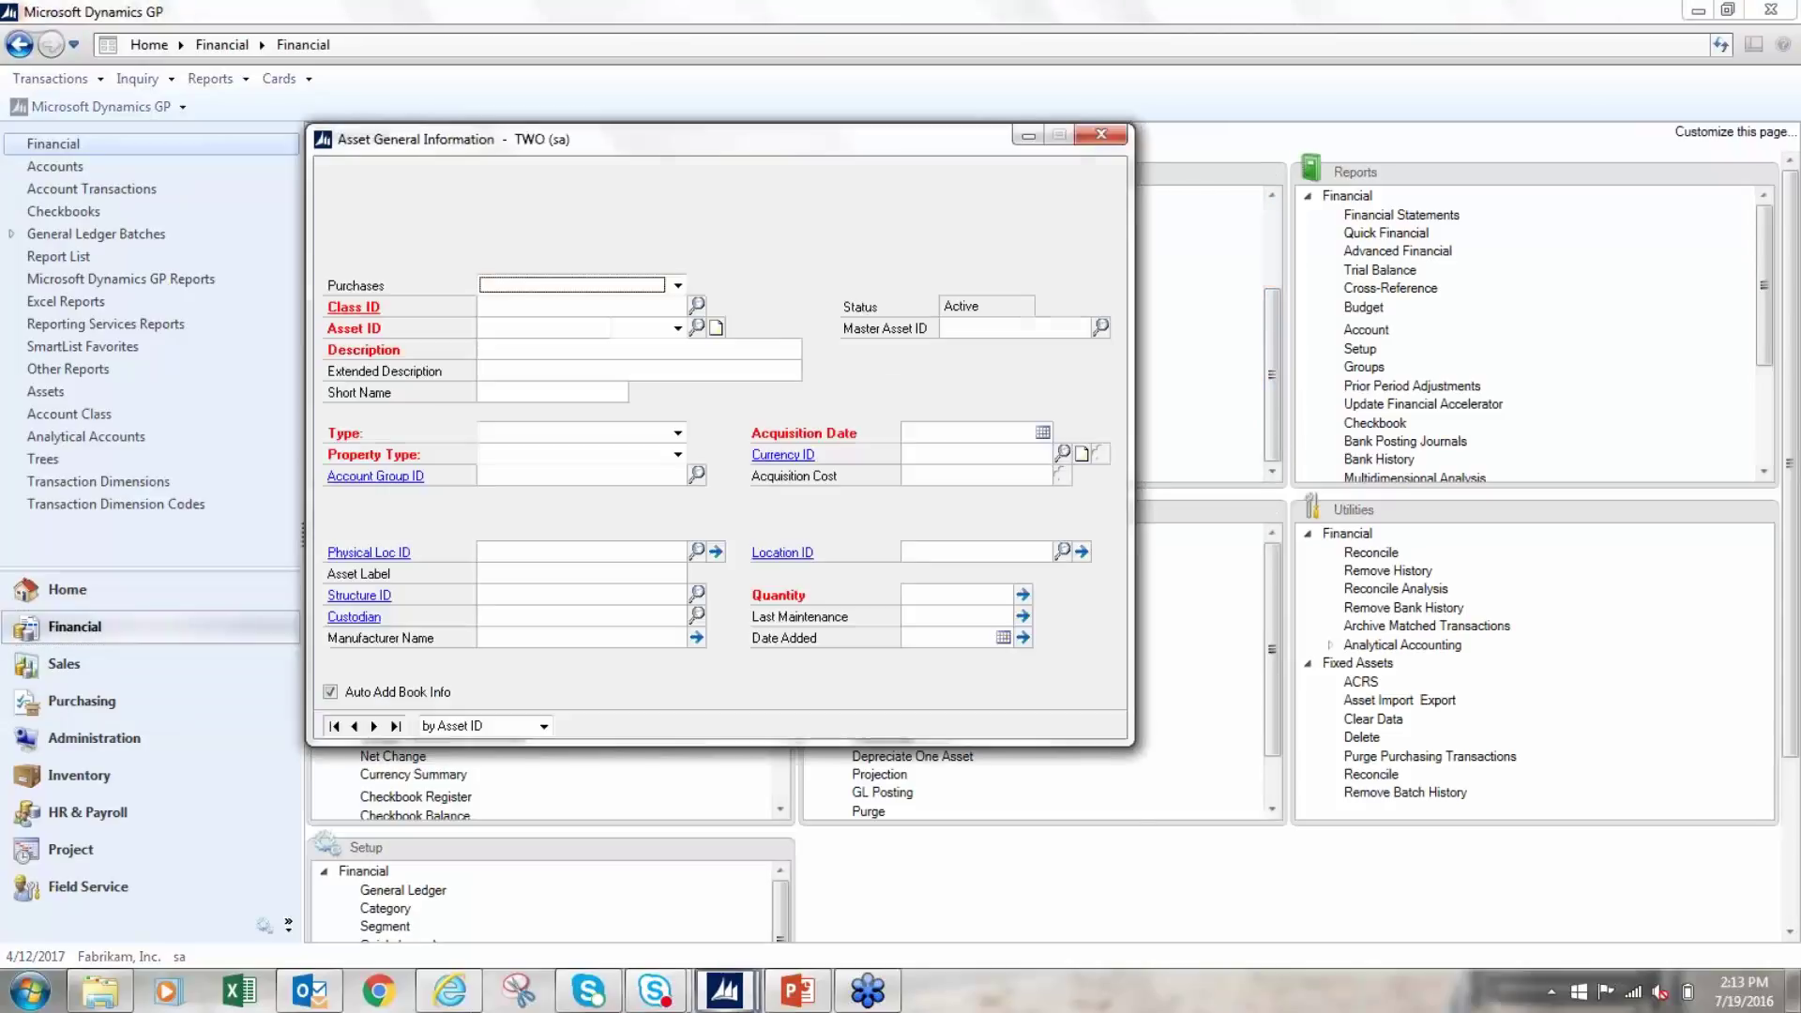
left_click(677, 285)
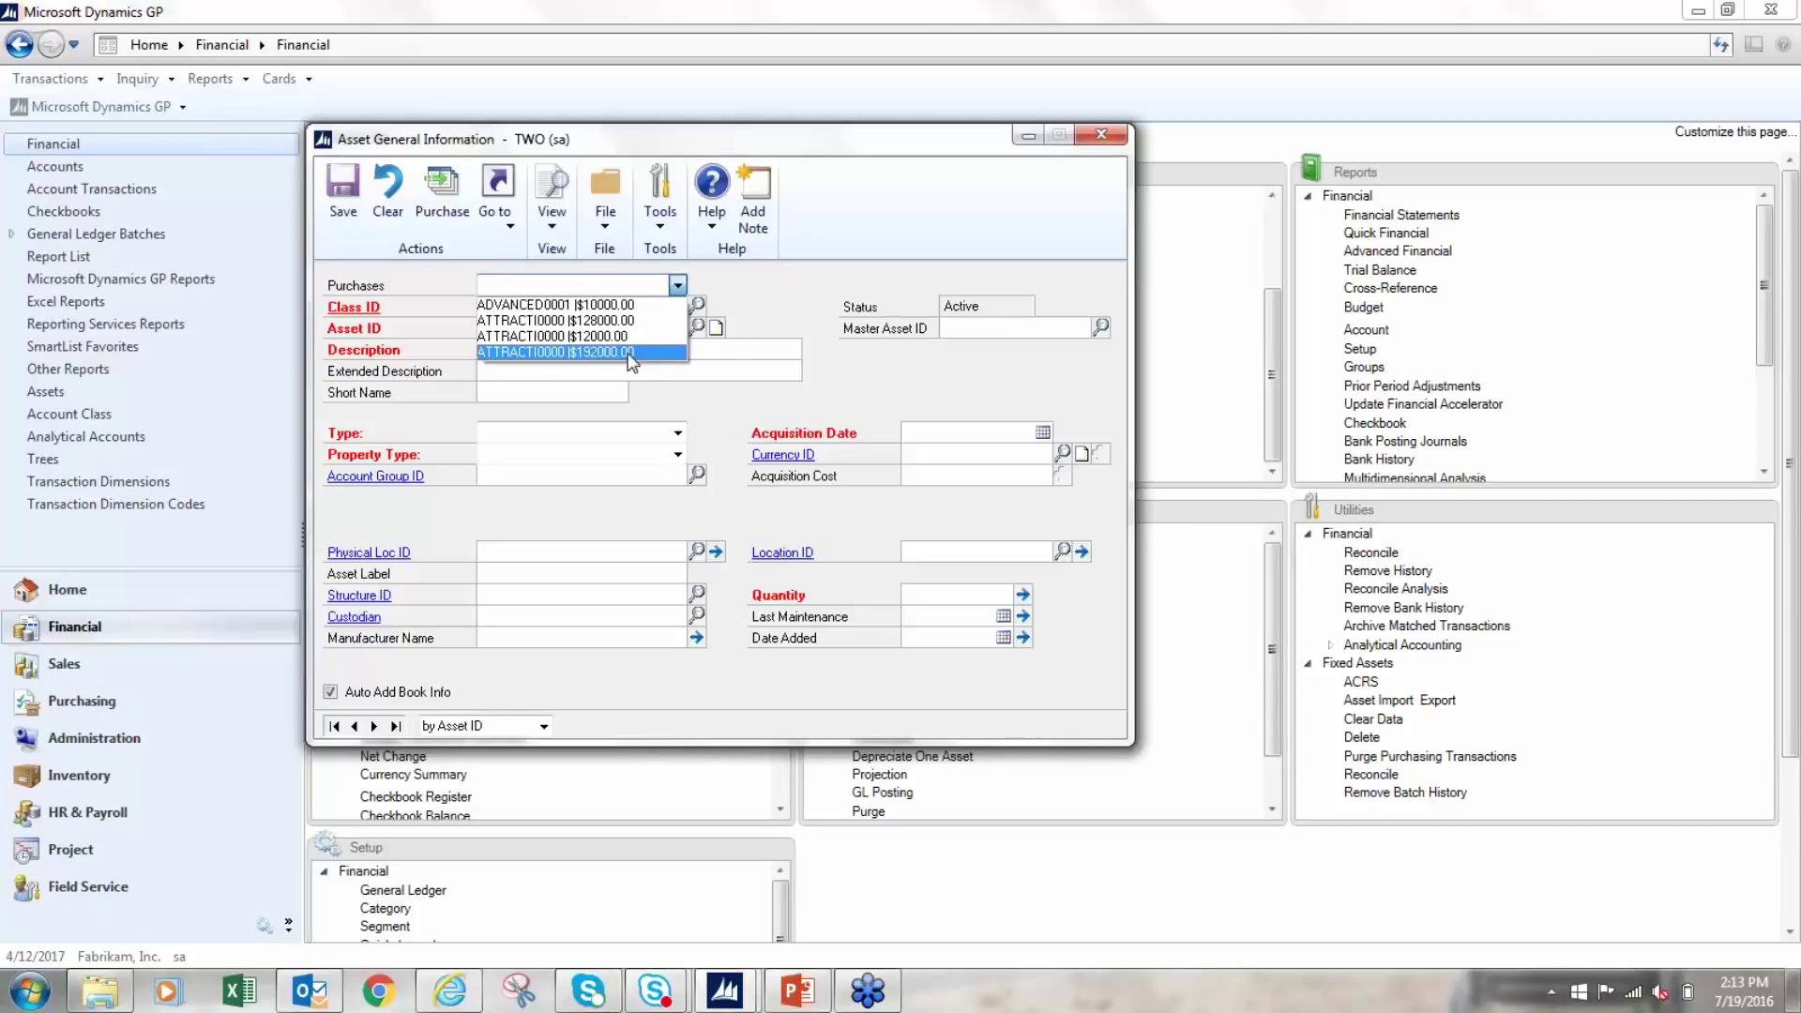
left_click(755, 298)
left_click(443, 214)
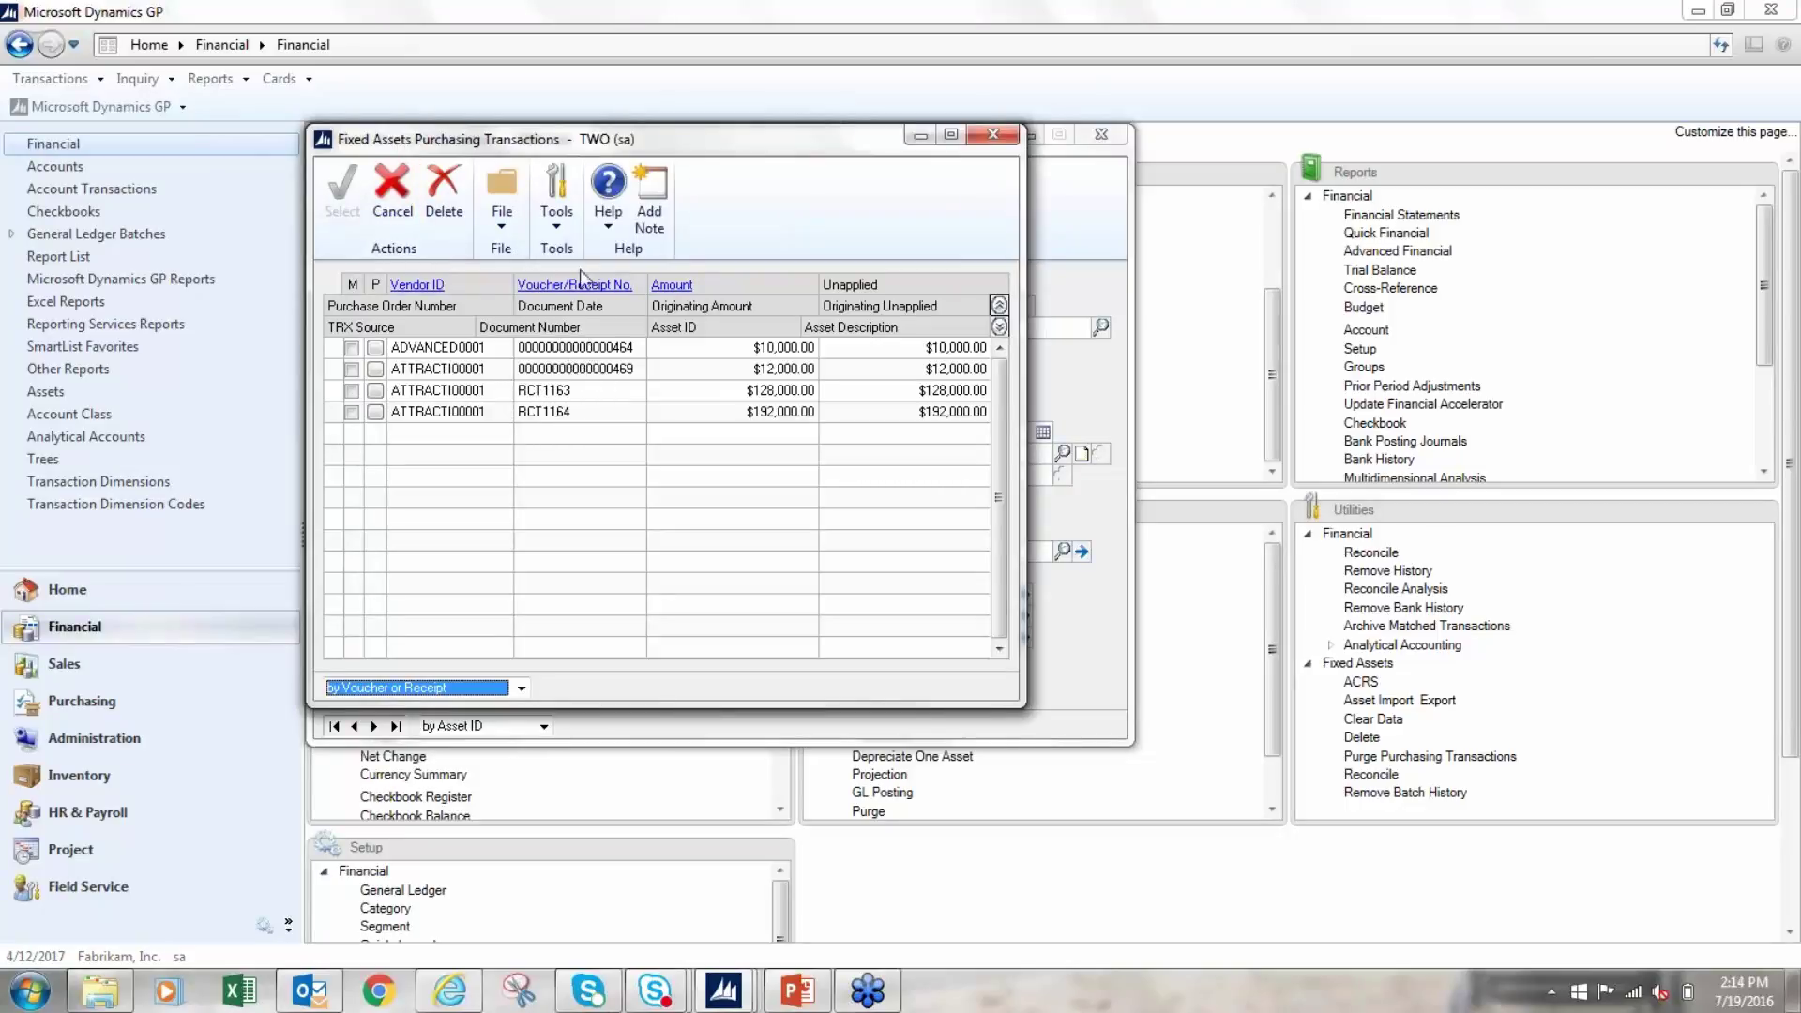
Close the purchasing transactions list, fill the new asset card from the $12,000 purchase, and check its description and acquisition date.
left_click(996, 138)
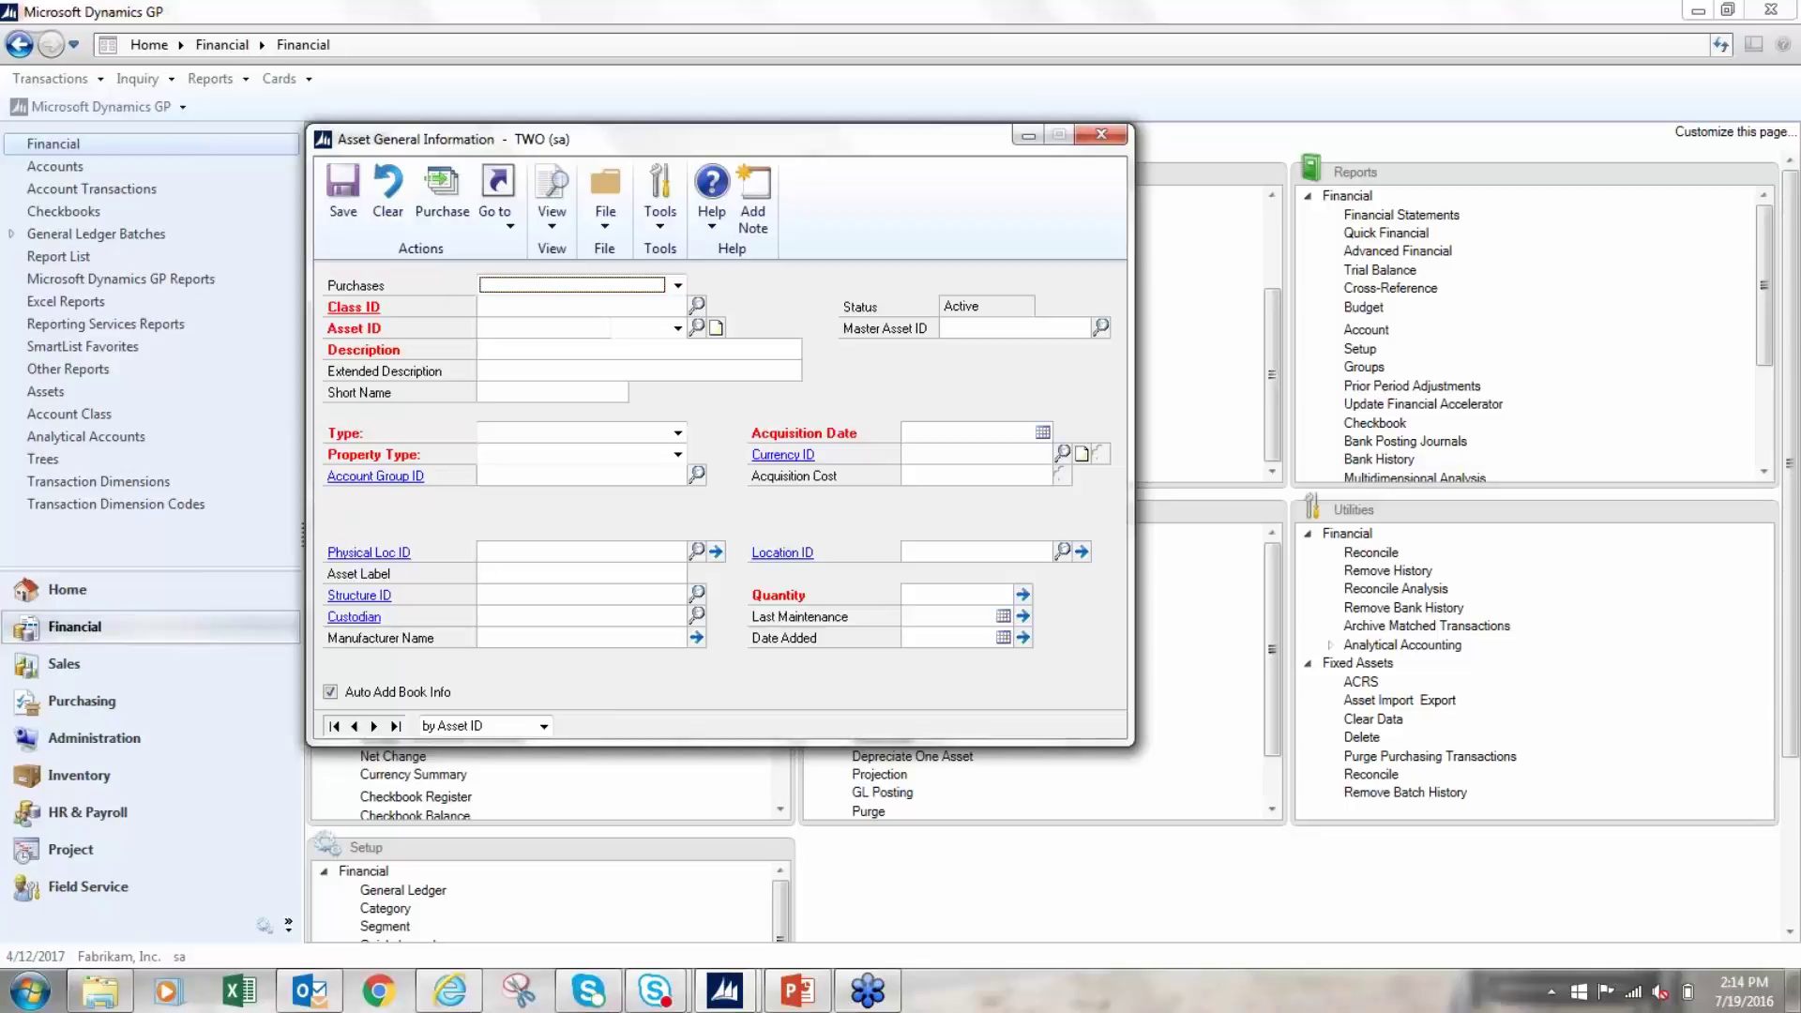
left_click(677, 286)
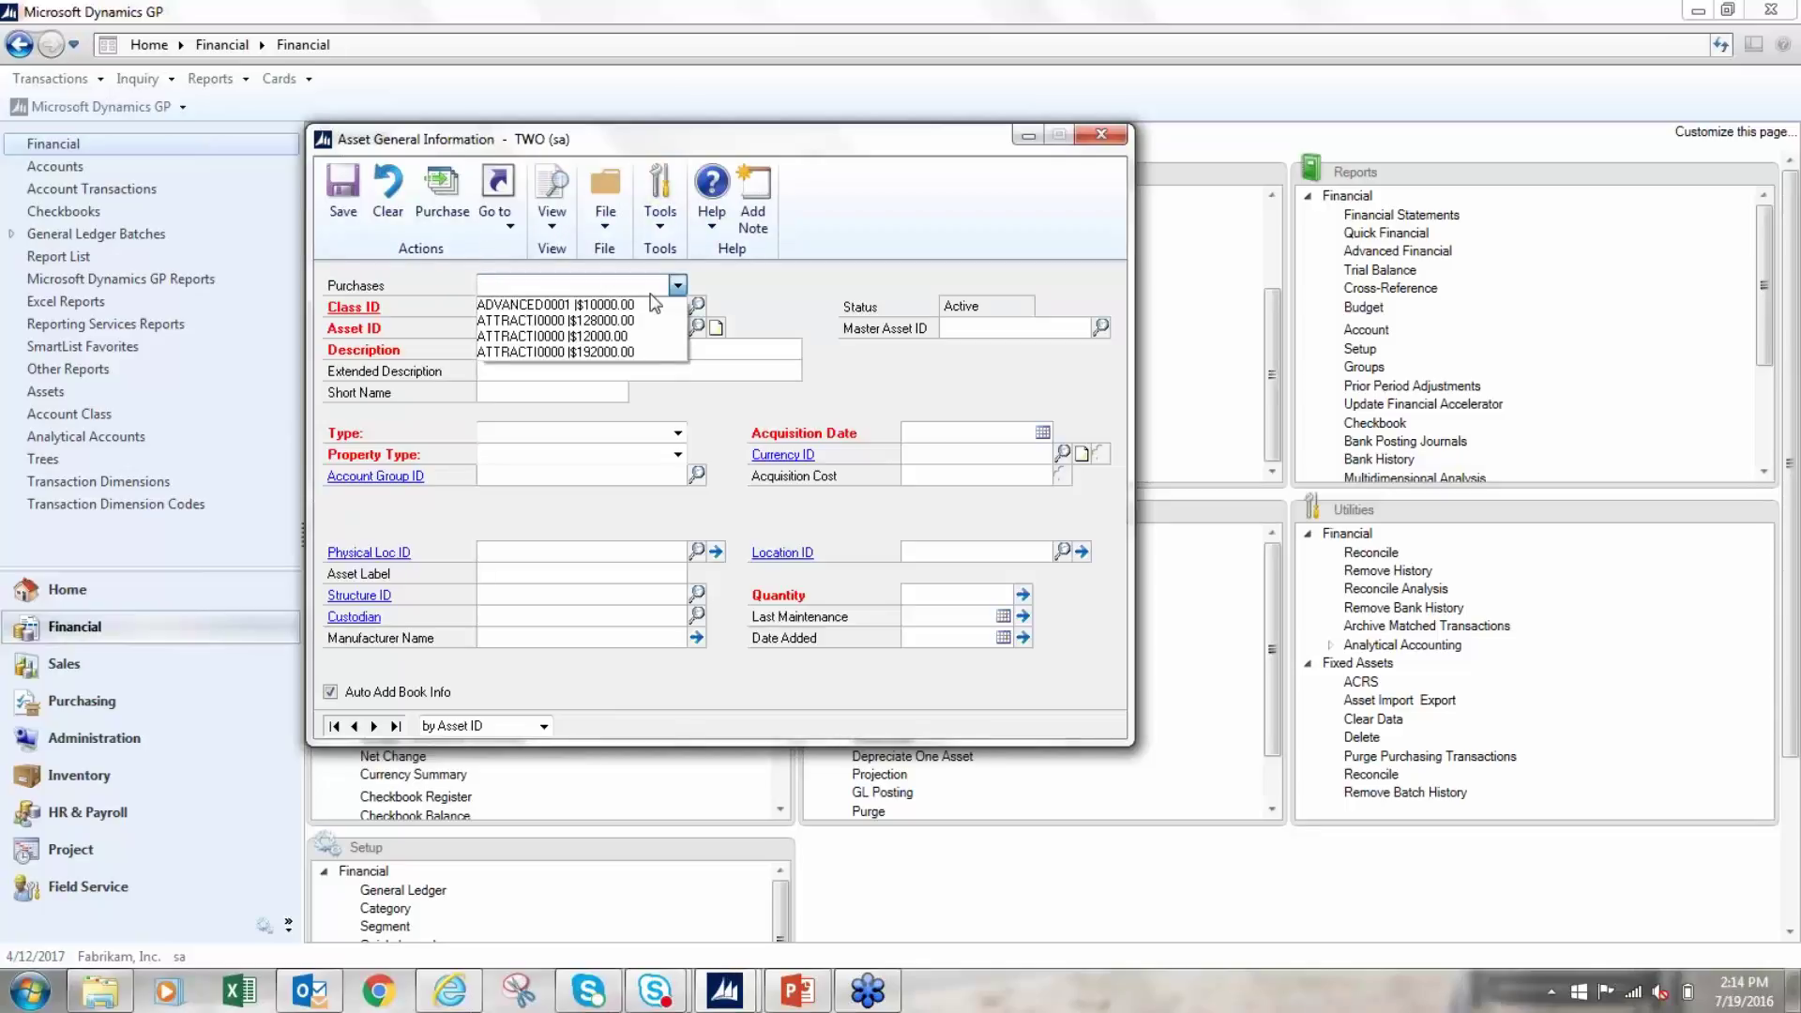
left_click(601, 339)
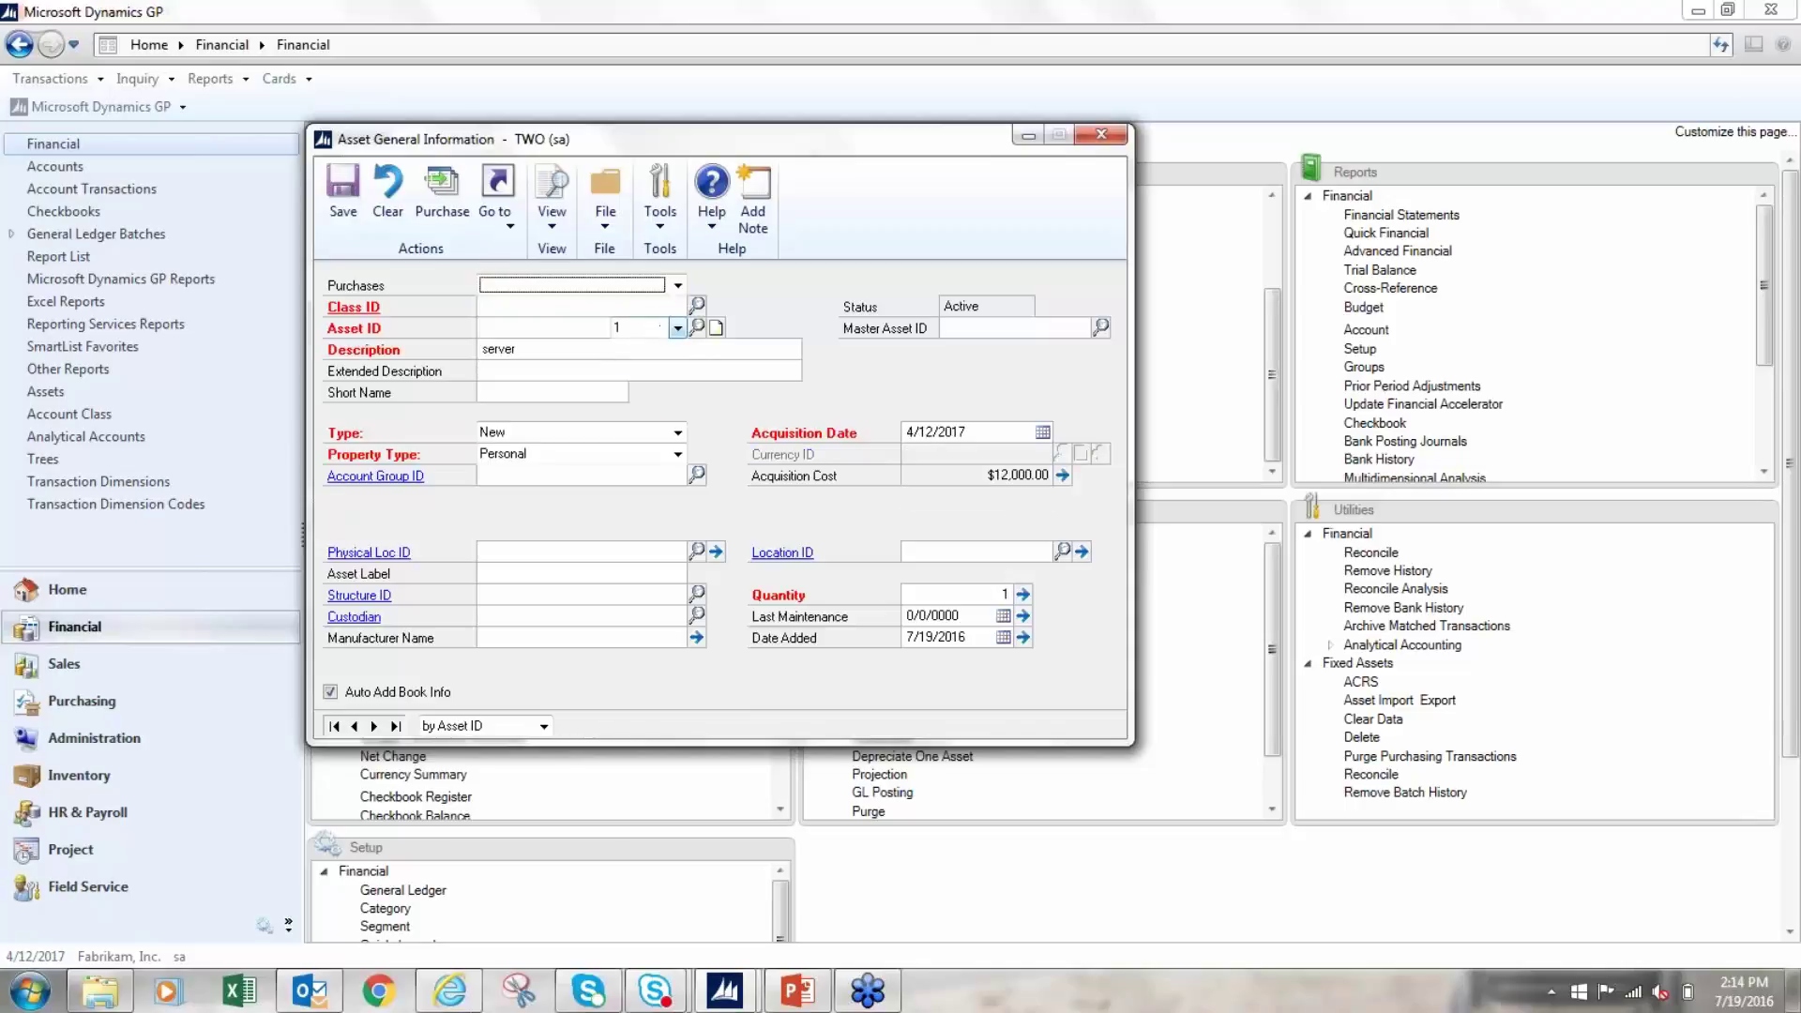
double_click(534, 355)
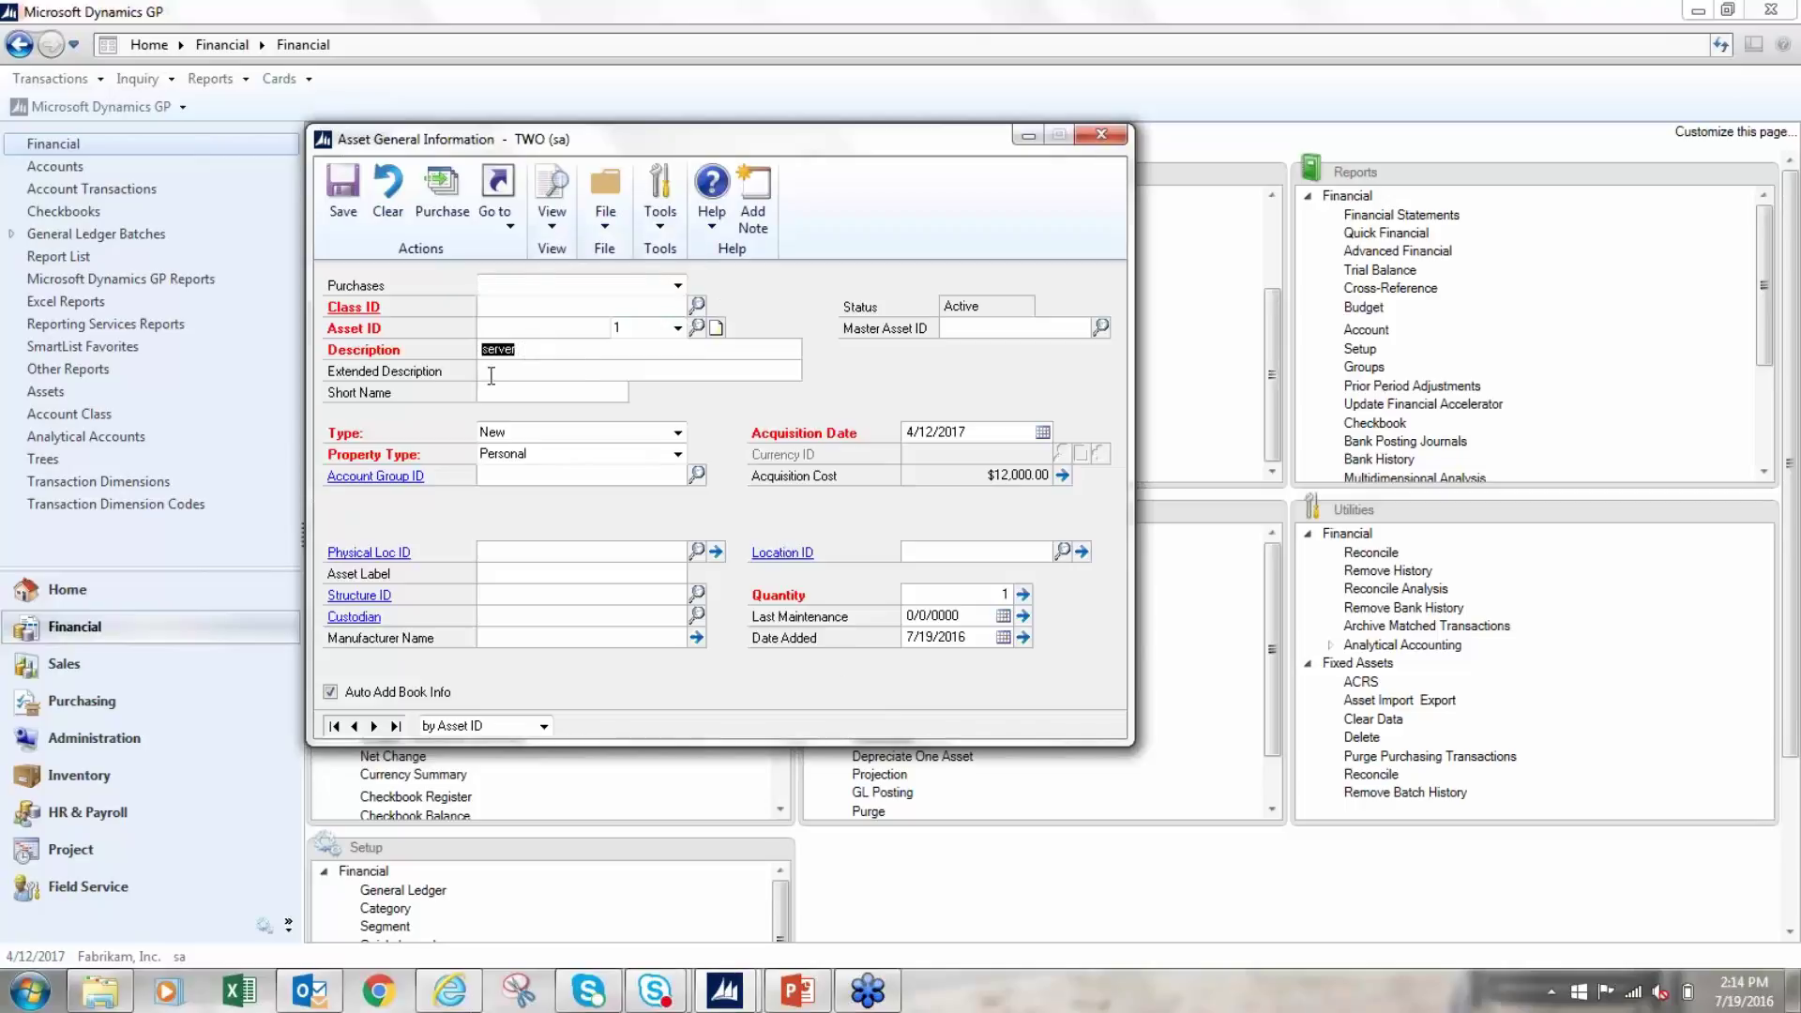
left_click(538, 350)
left_click(983, 430)
Examine the server's acquisition cost details, including the vendor ID, voucher number and transaction source, and close them.
left_click(1062, 473)
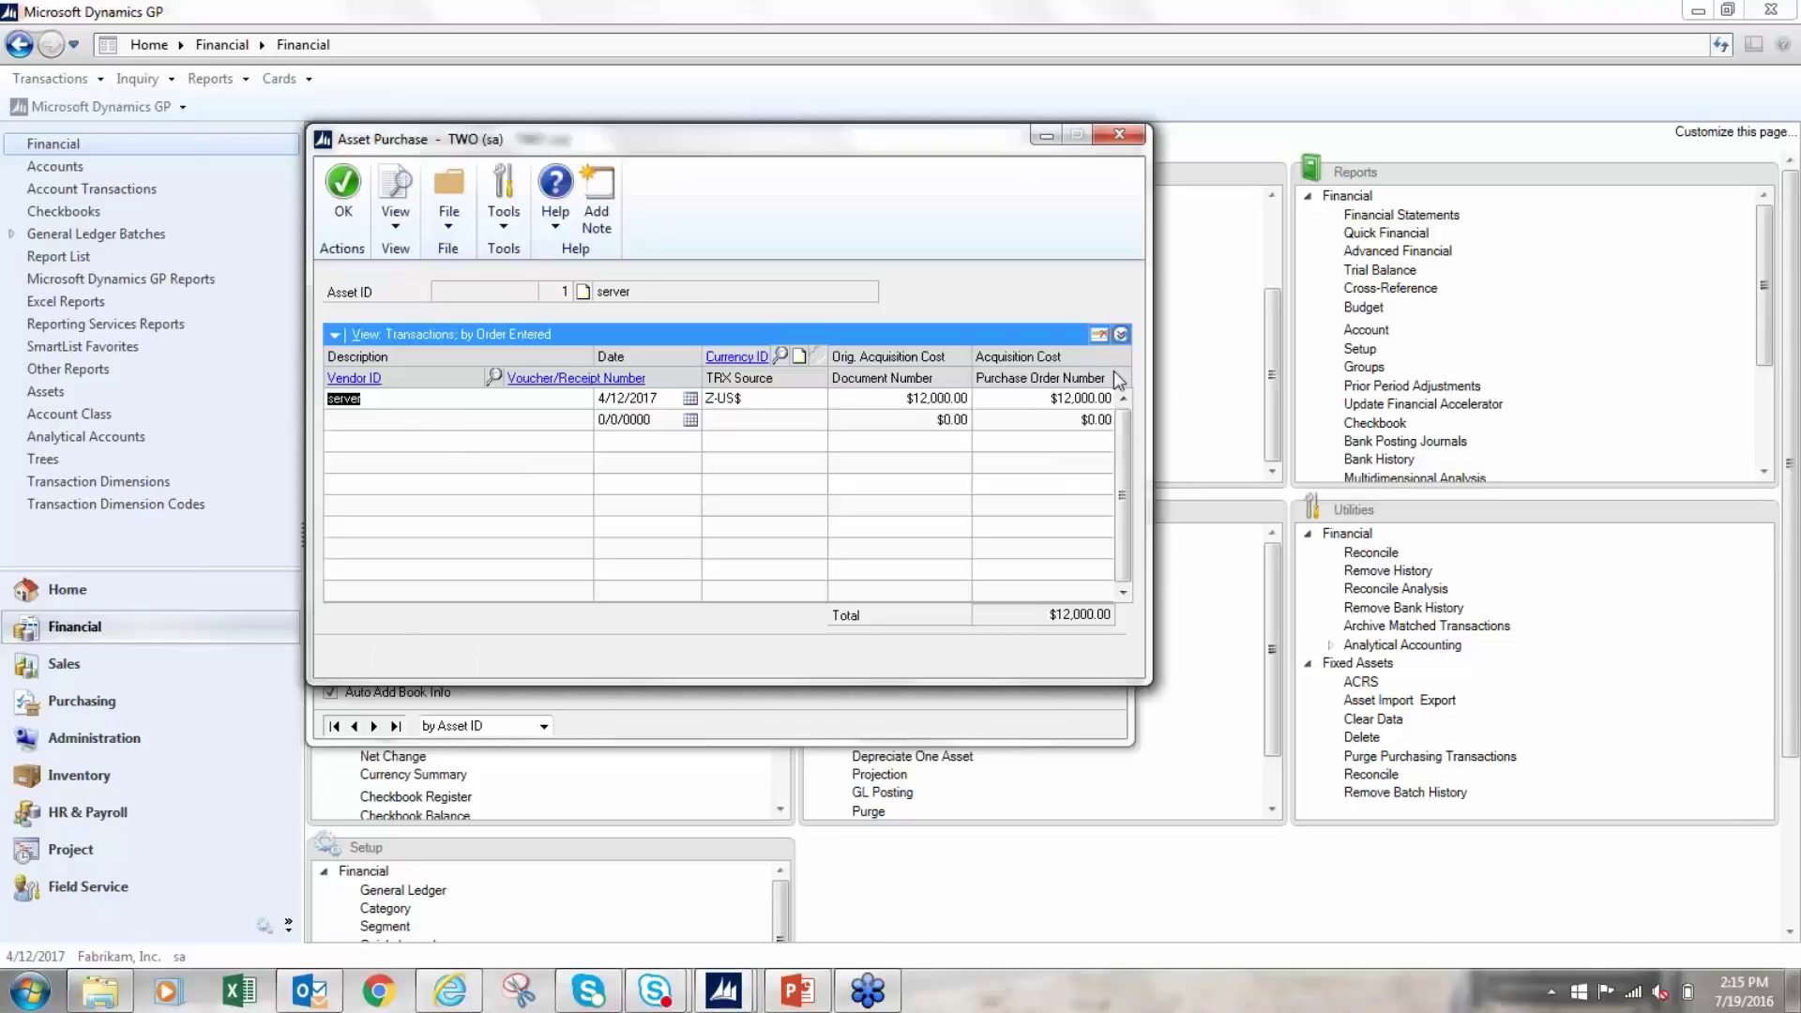
left_click(1120, 335)
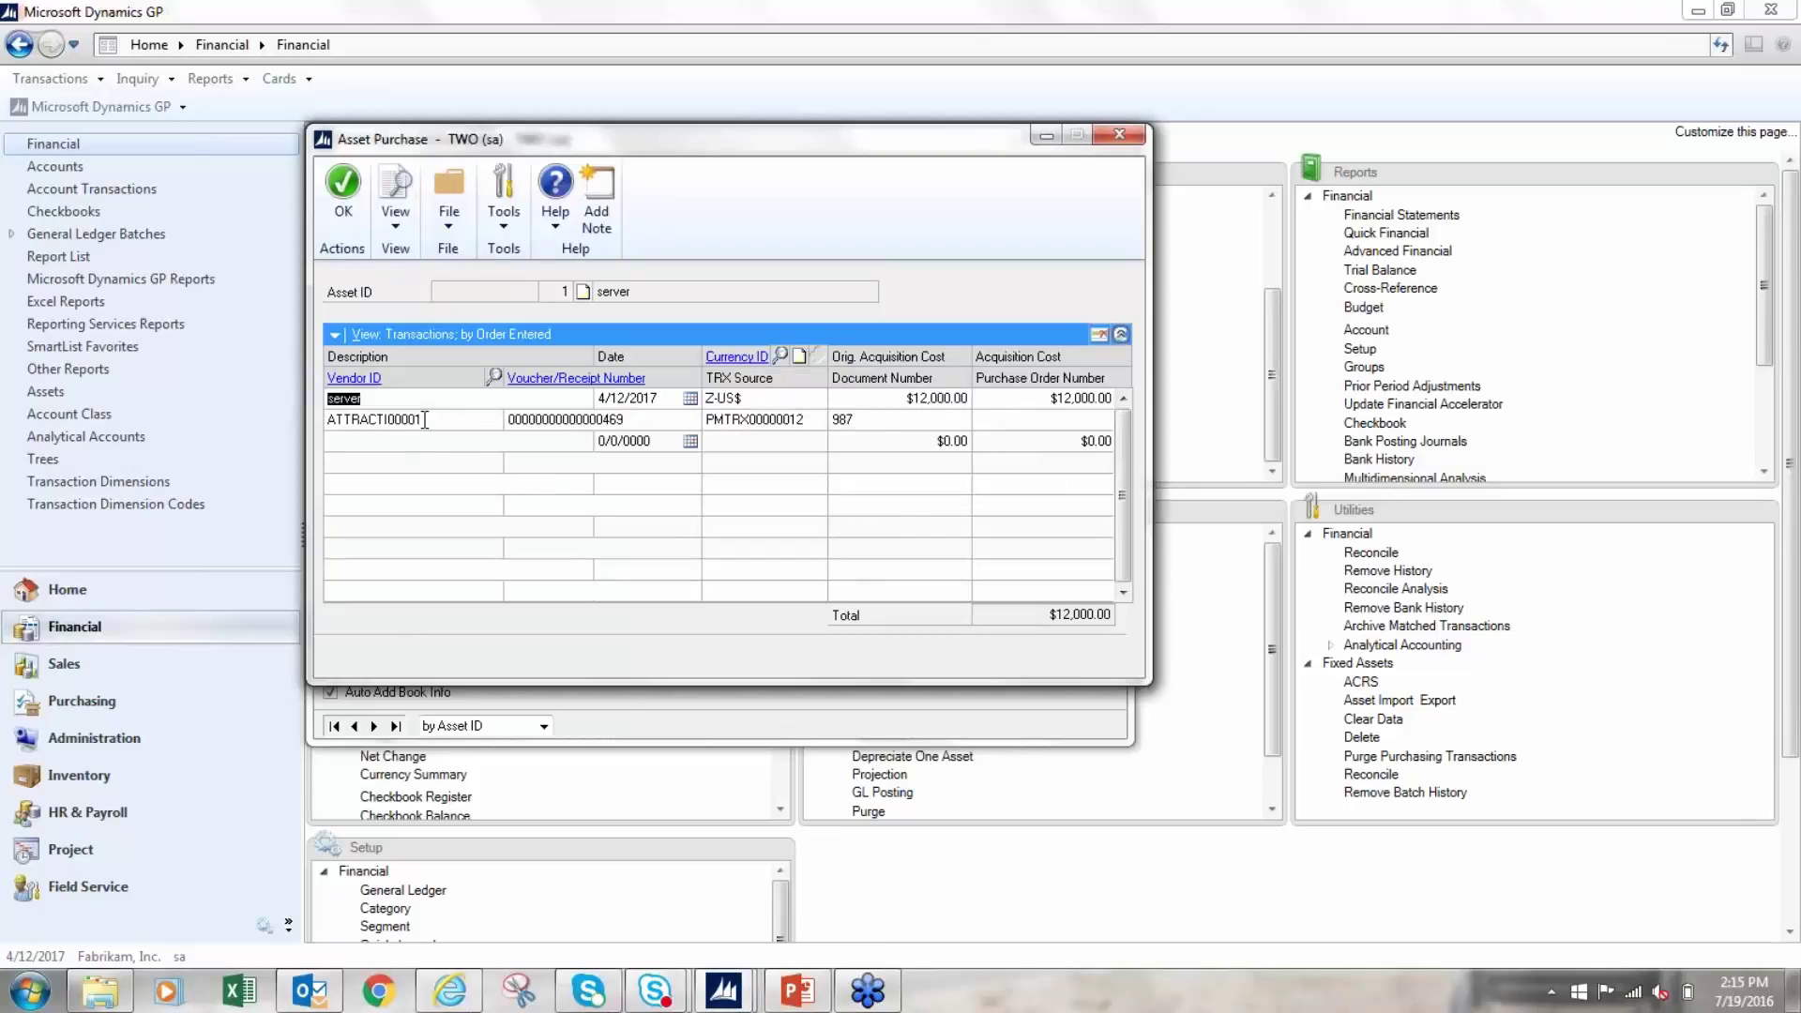
left_click(421, 420)
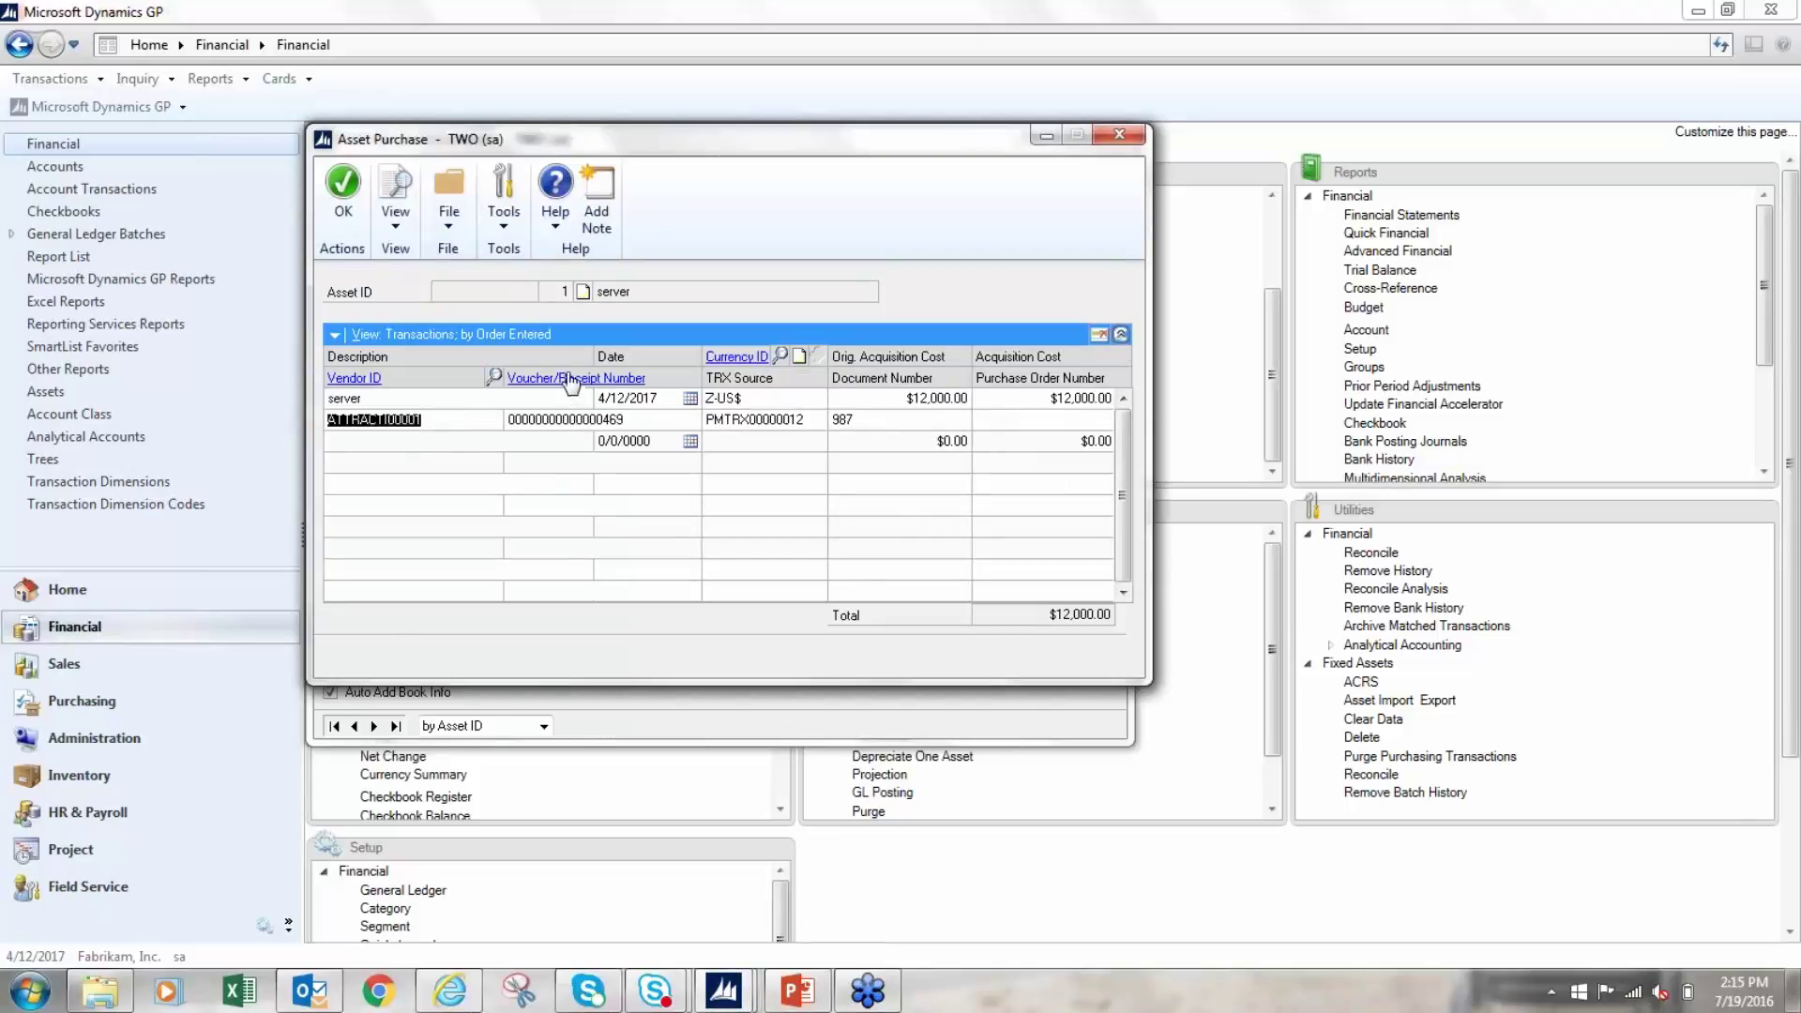
left_click(579, 425)
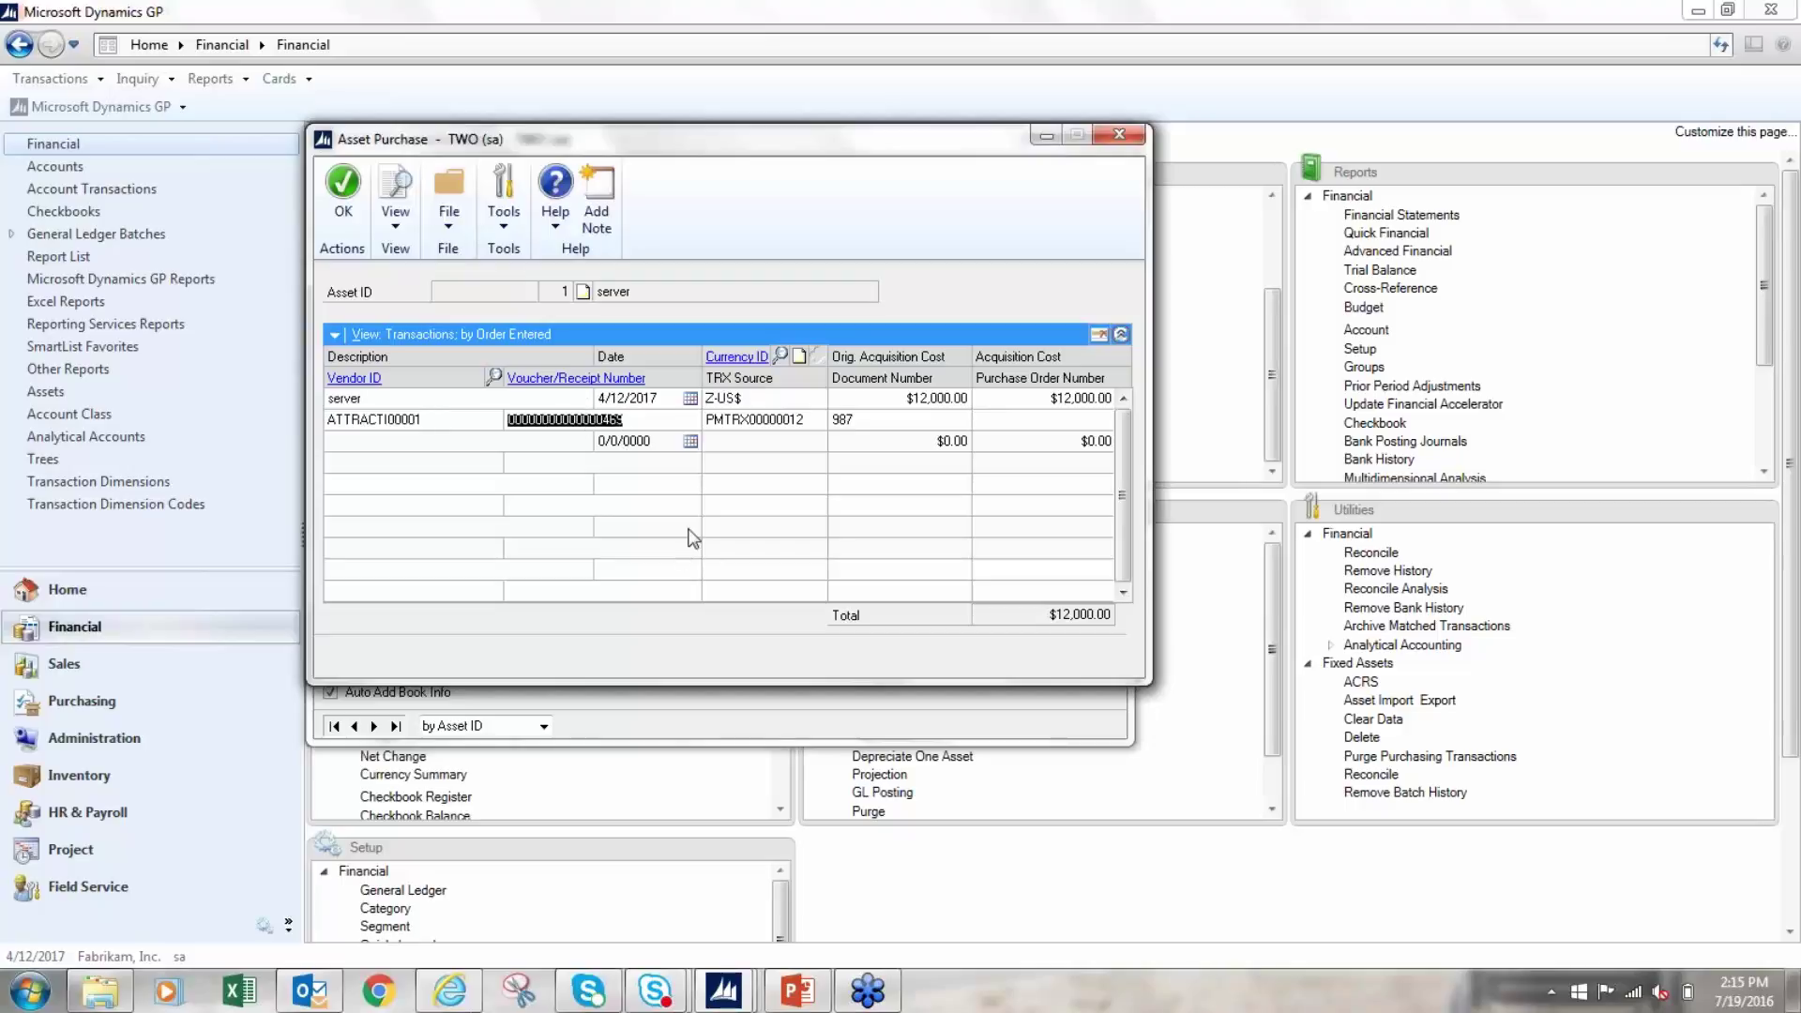
left_click(764, 424)
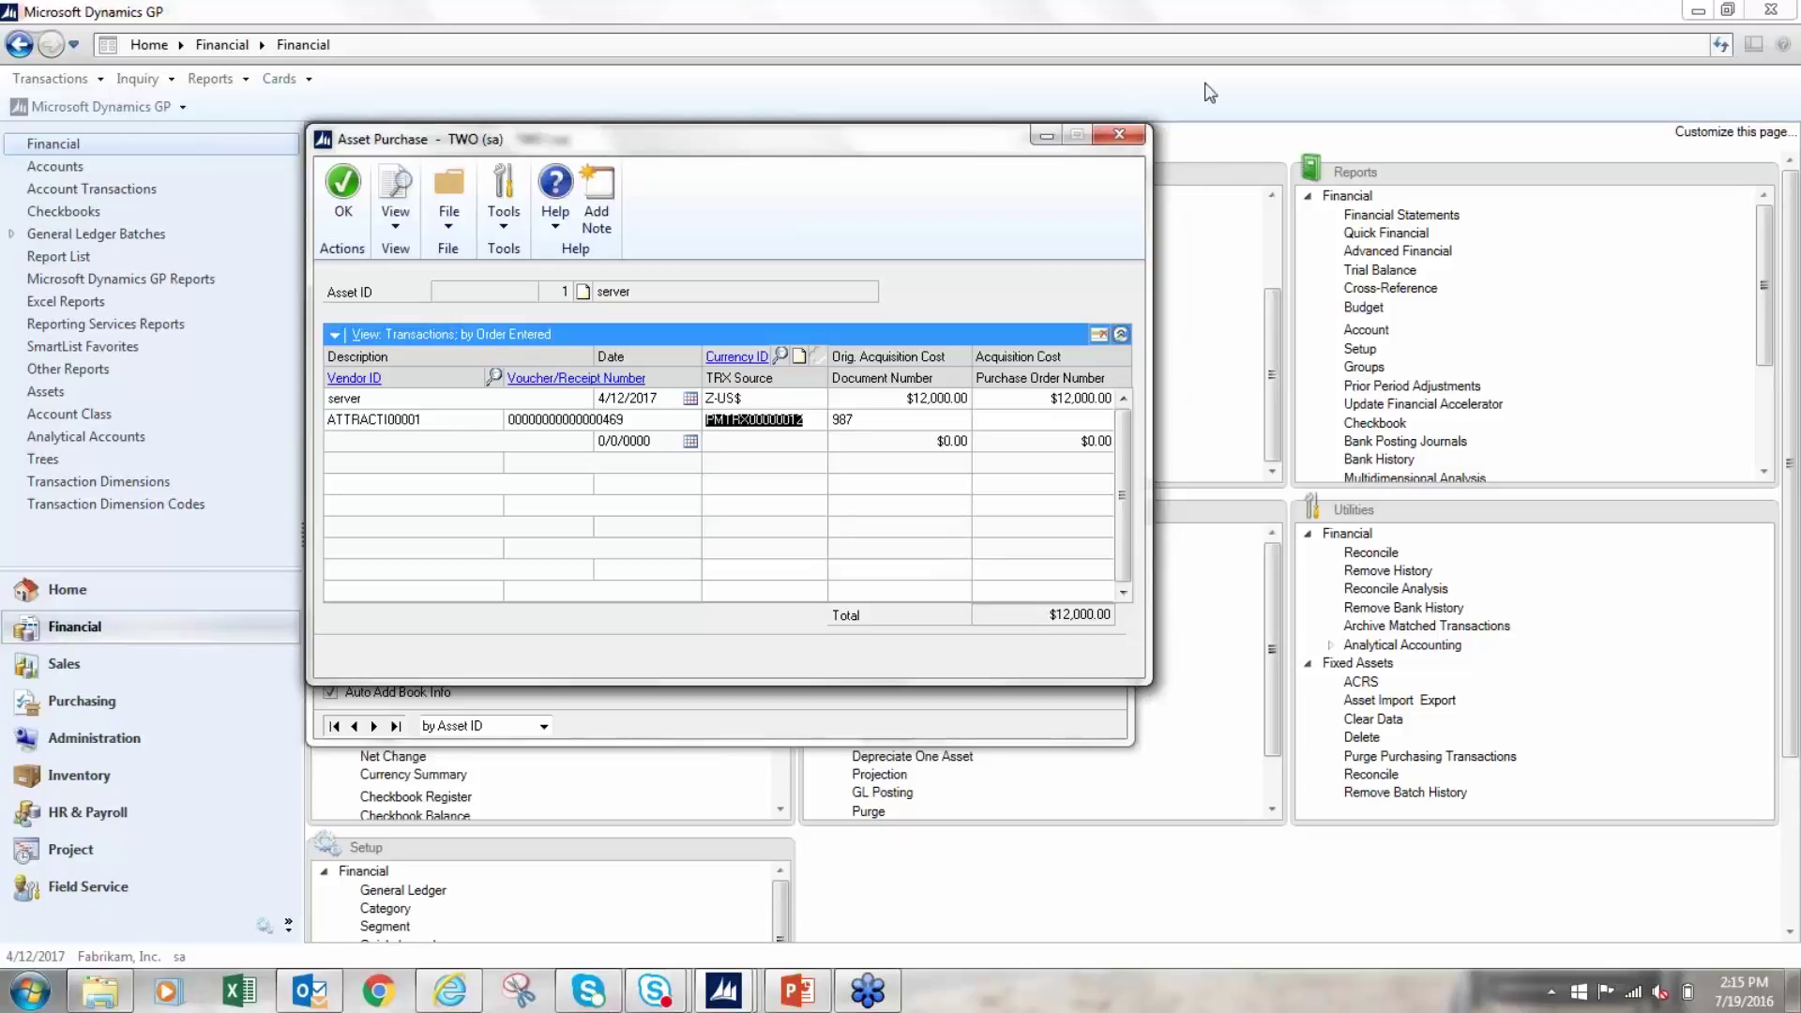
left_click(1121, 135)
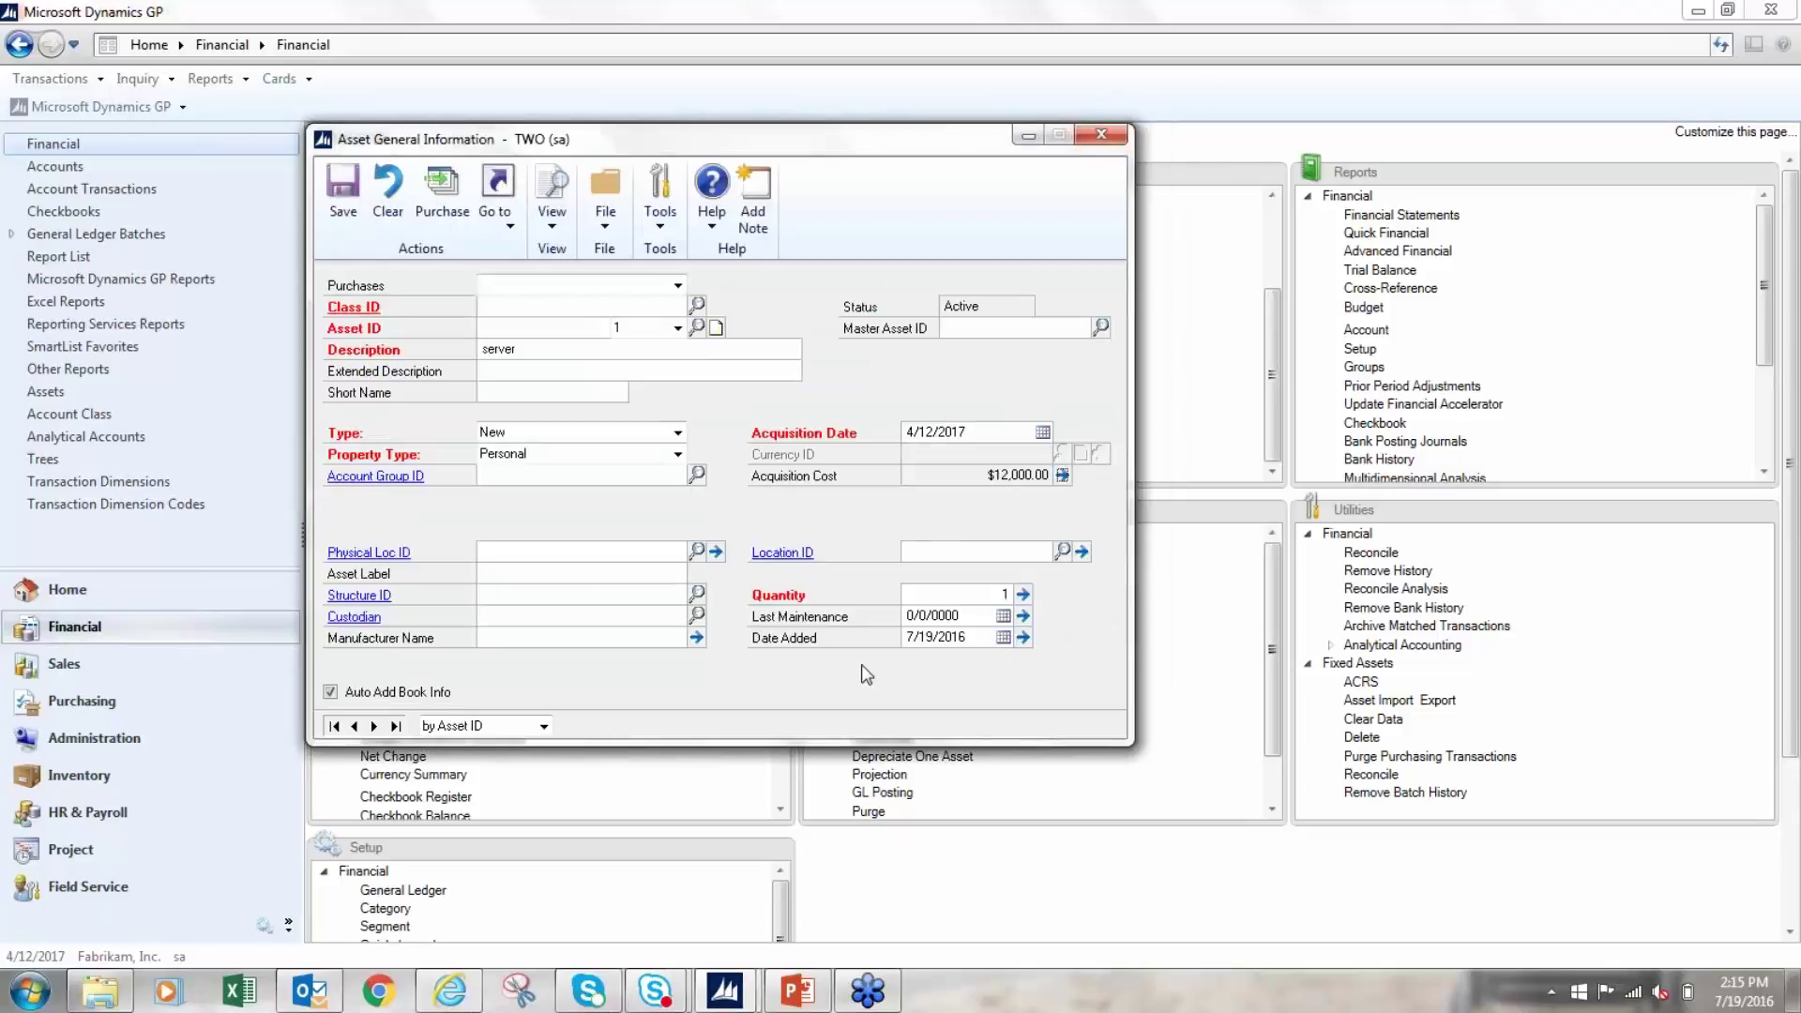
Assign class COMP to the server asset, save it and clear the card for a new asset.
left_click(697, 307)
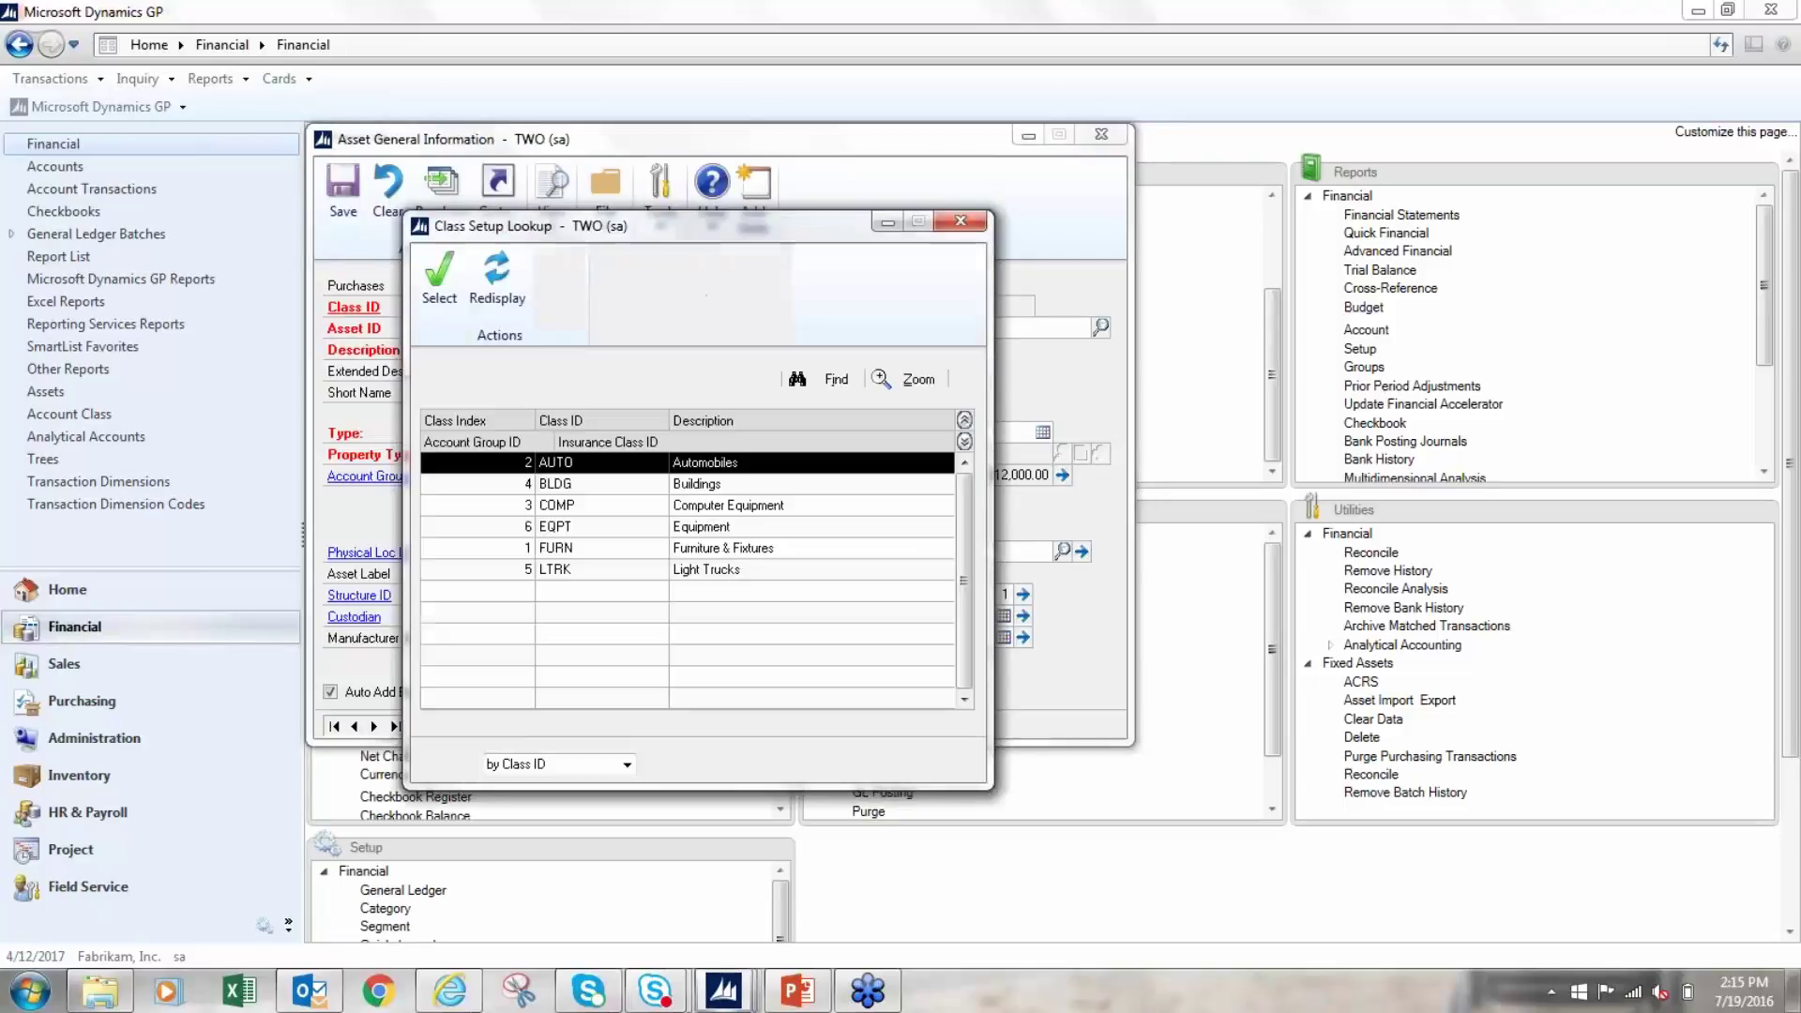
double_click(586, 507)
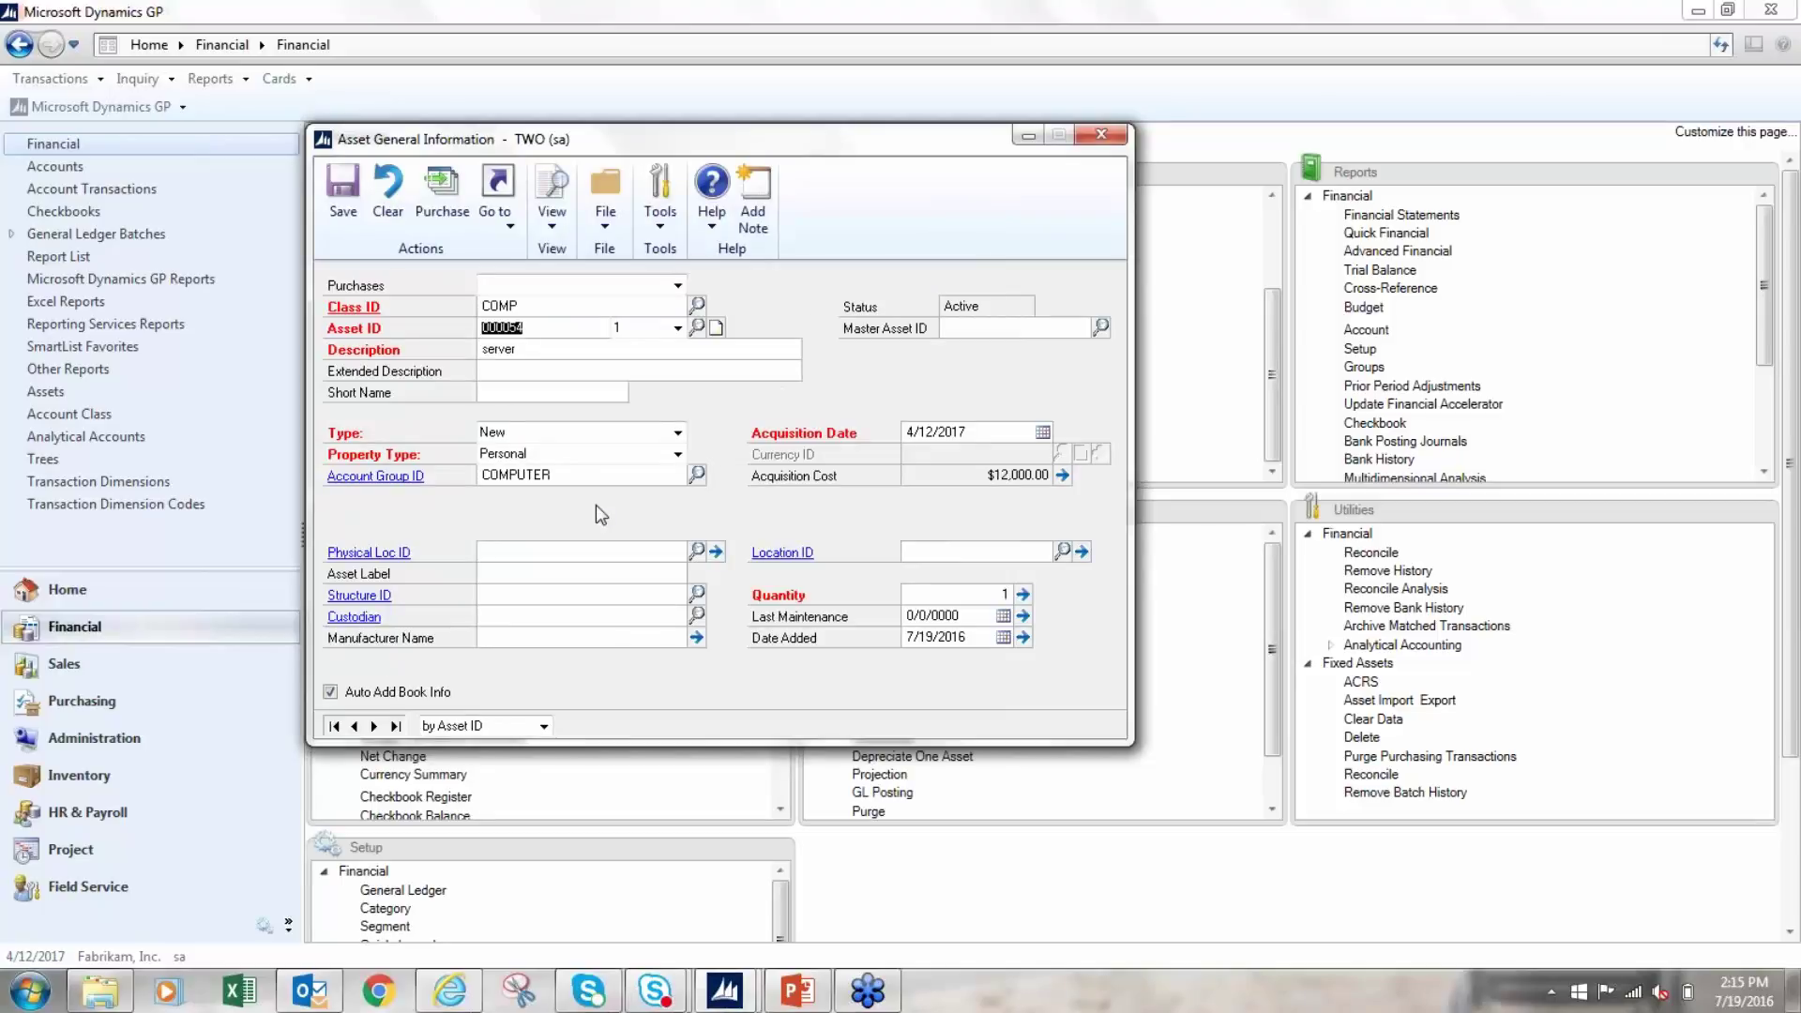
left_click(342, 220)
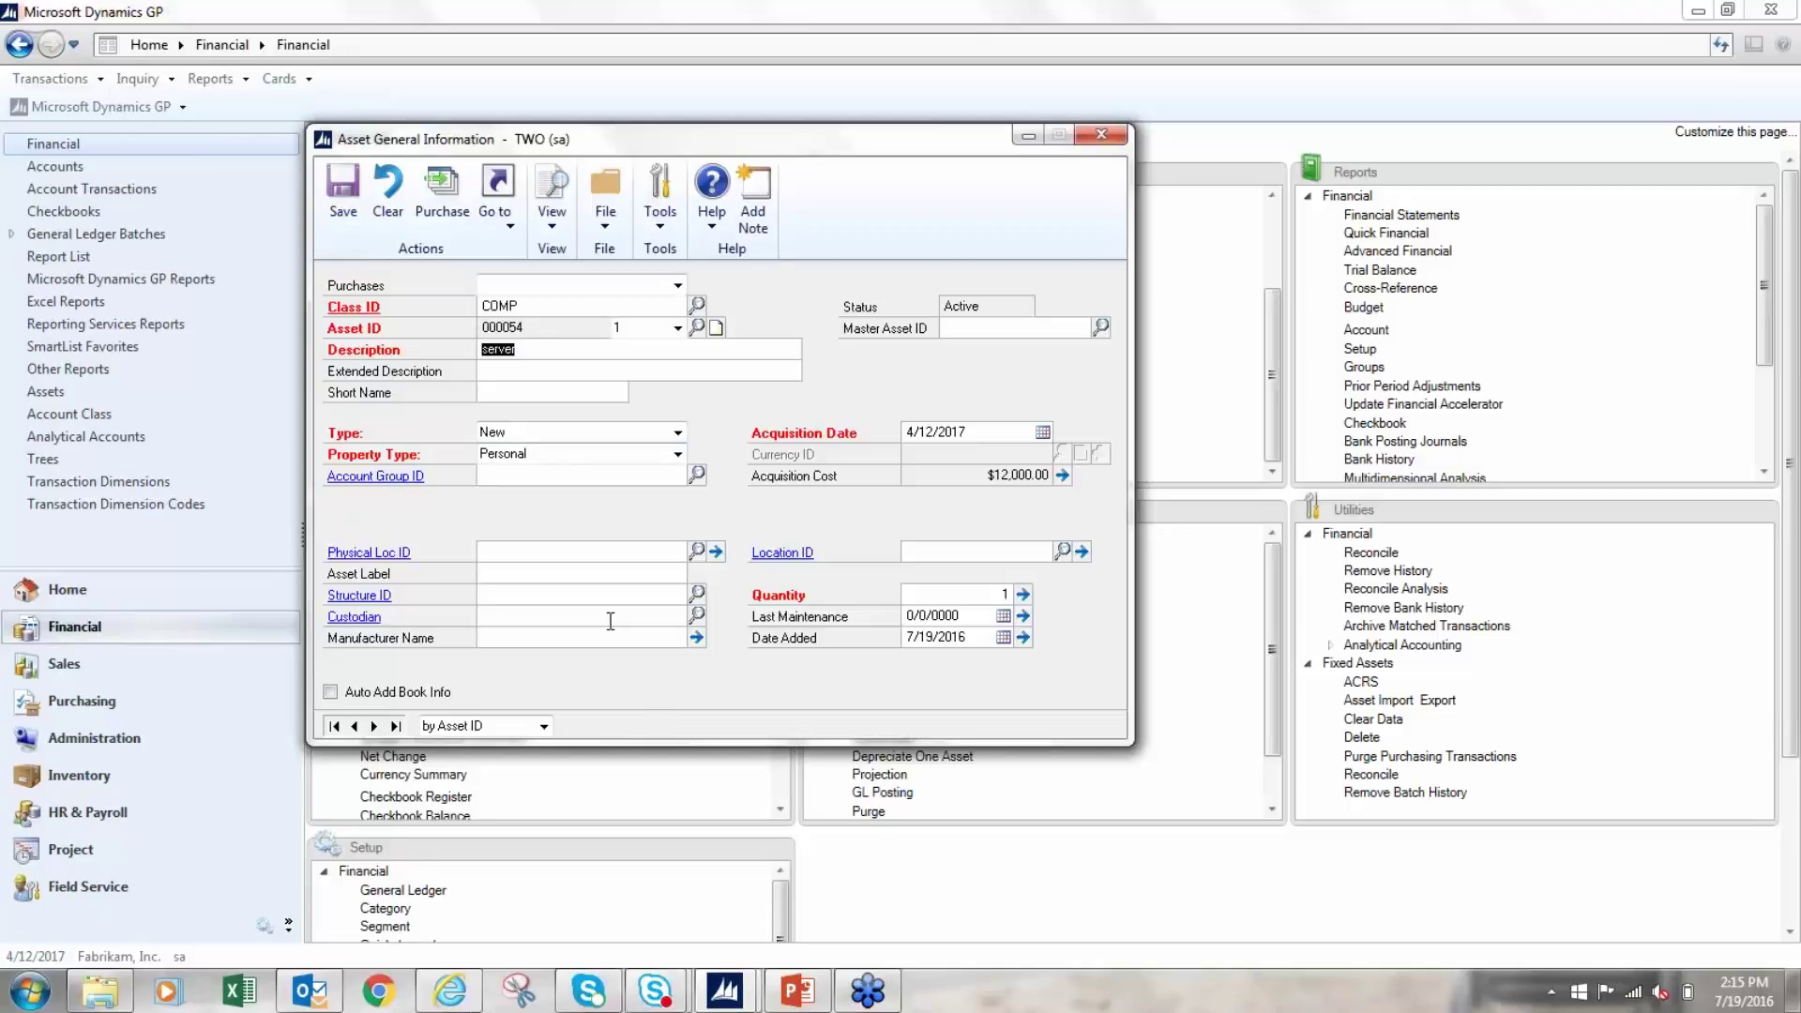
left_click(395, 217)
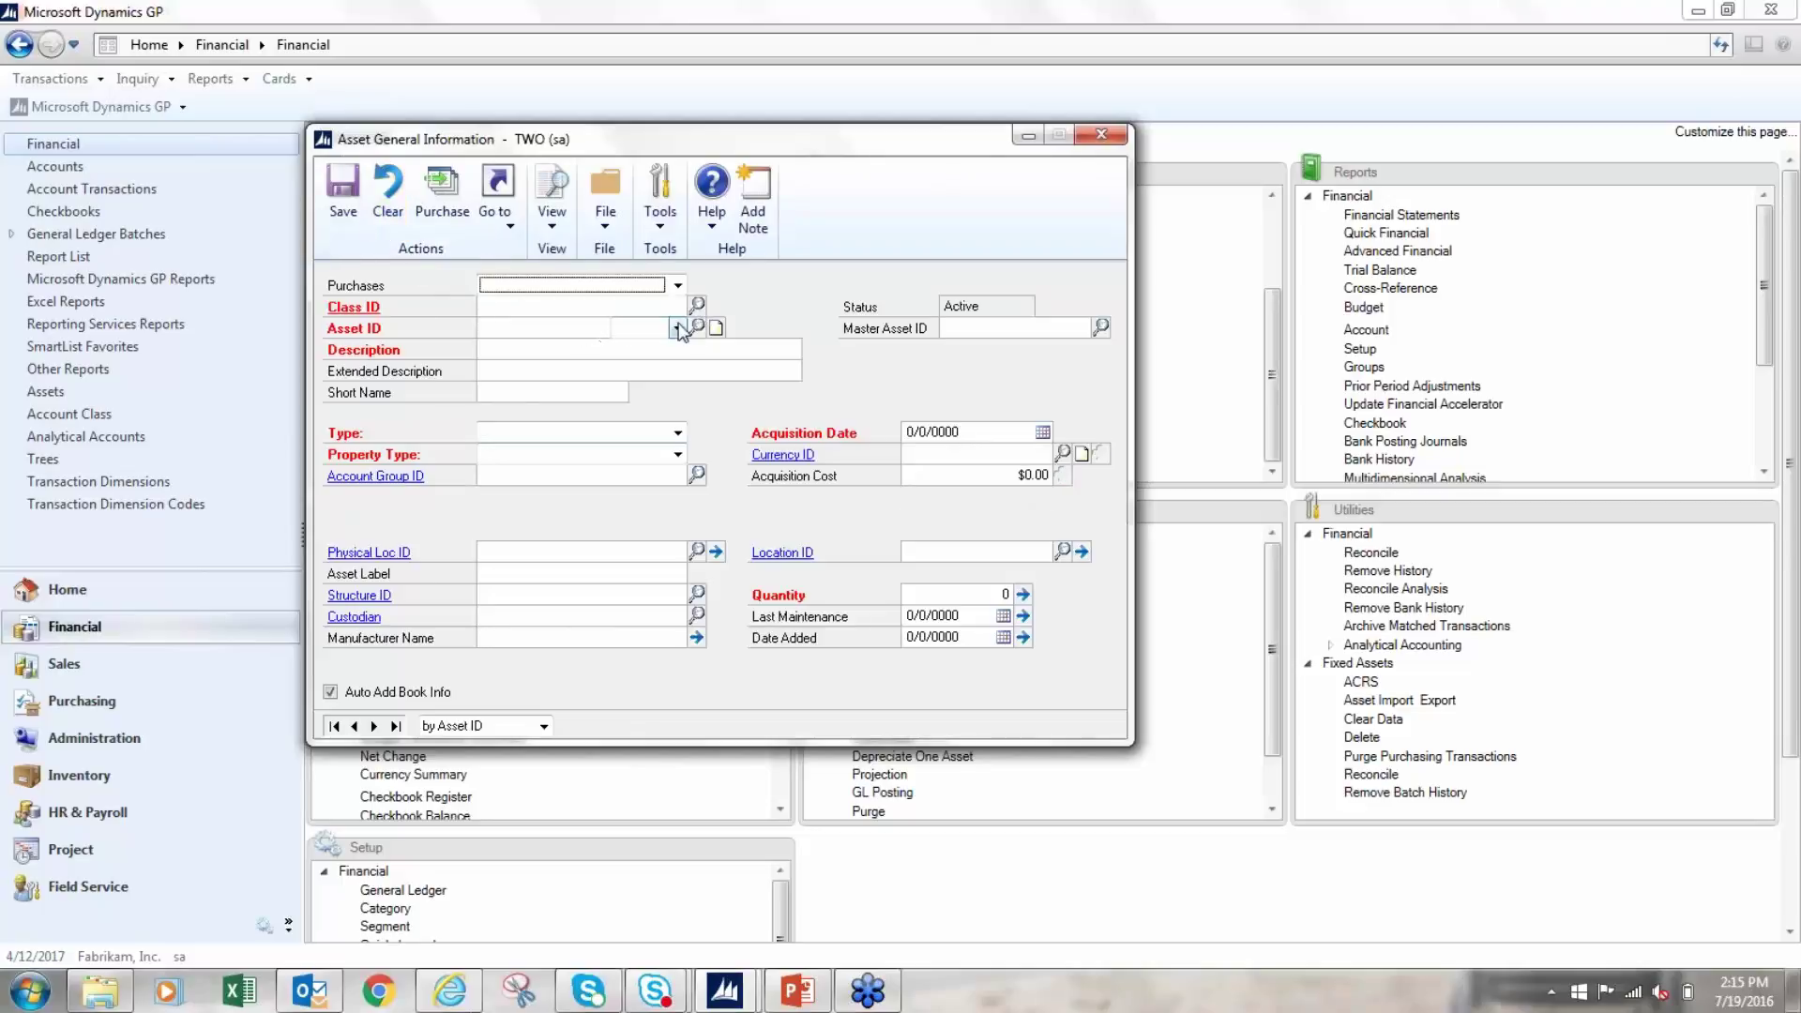
left_click(696, 304)
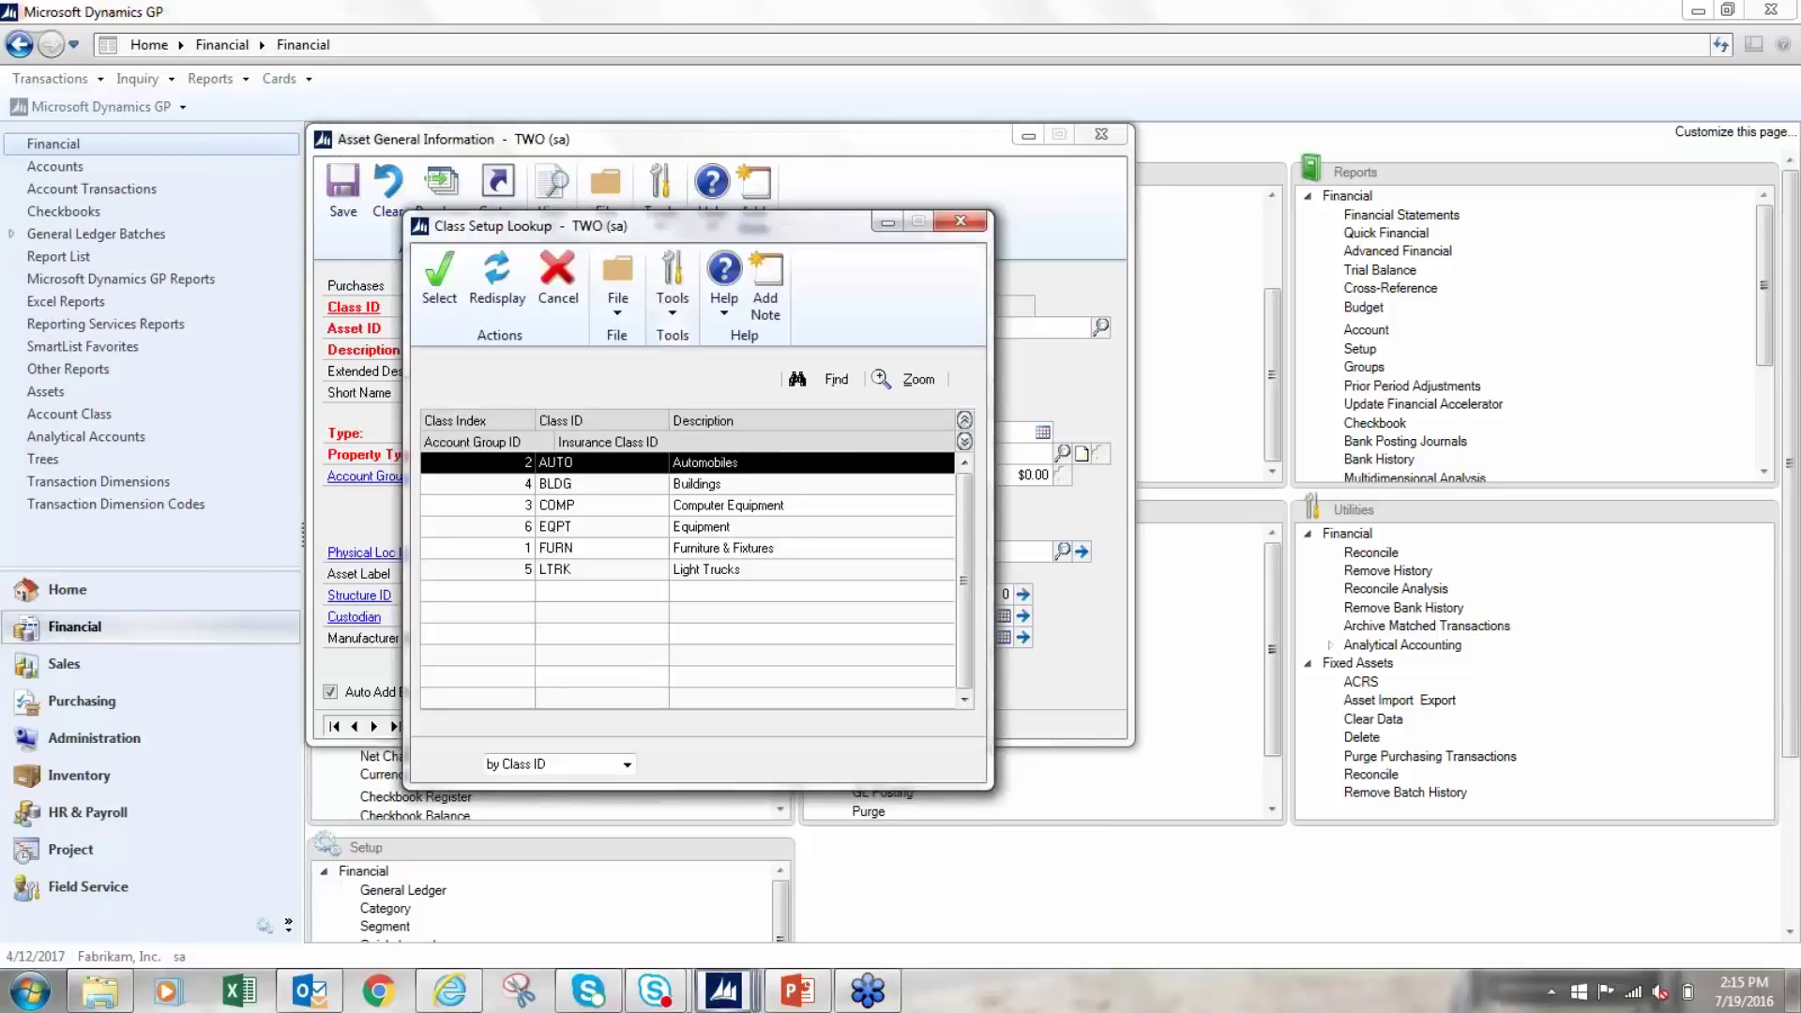
double_click(609, 506)
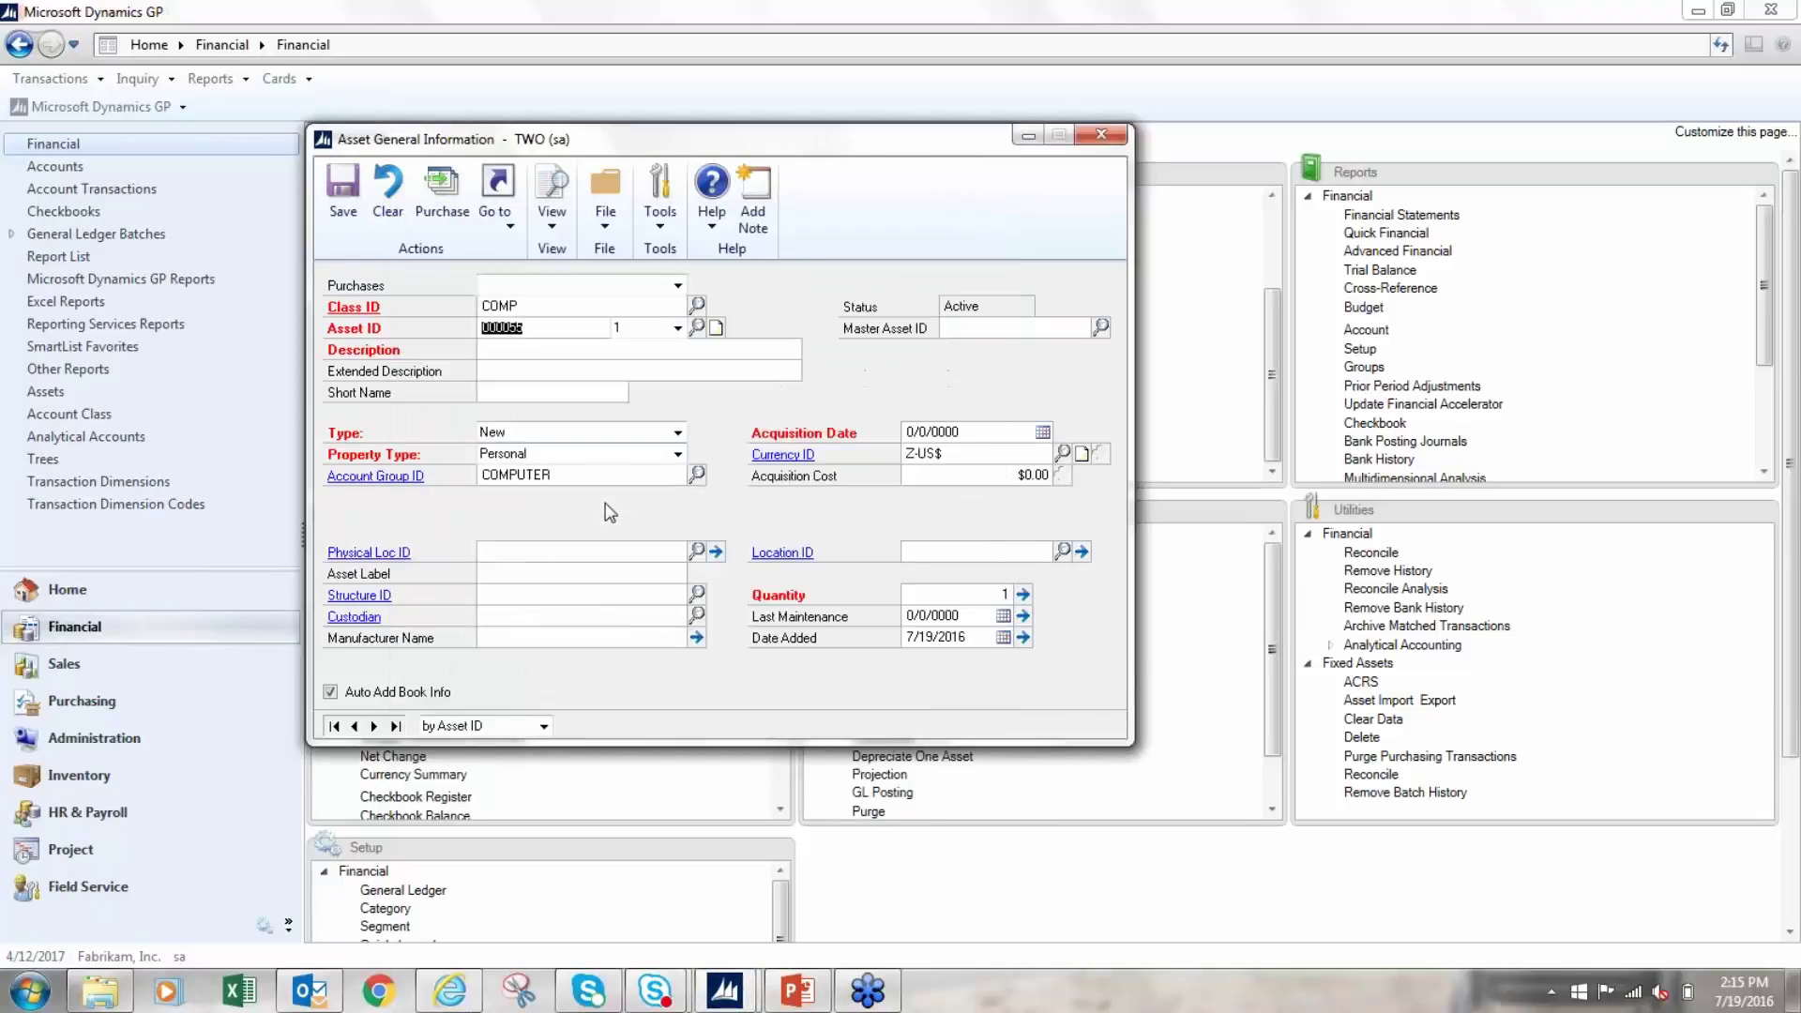
left_click(439, 216)
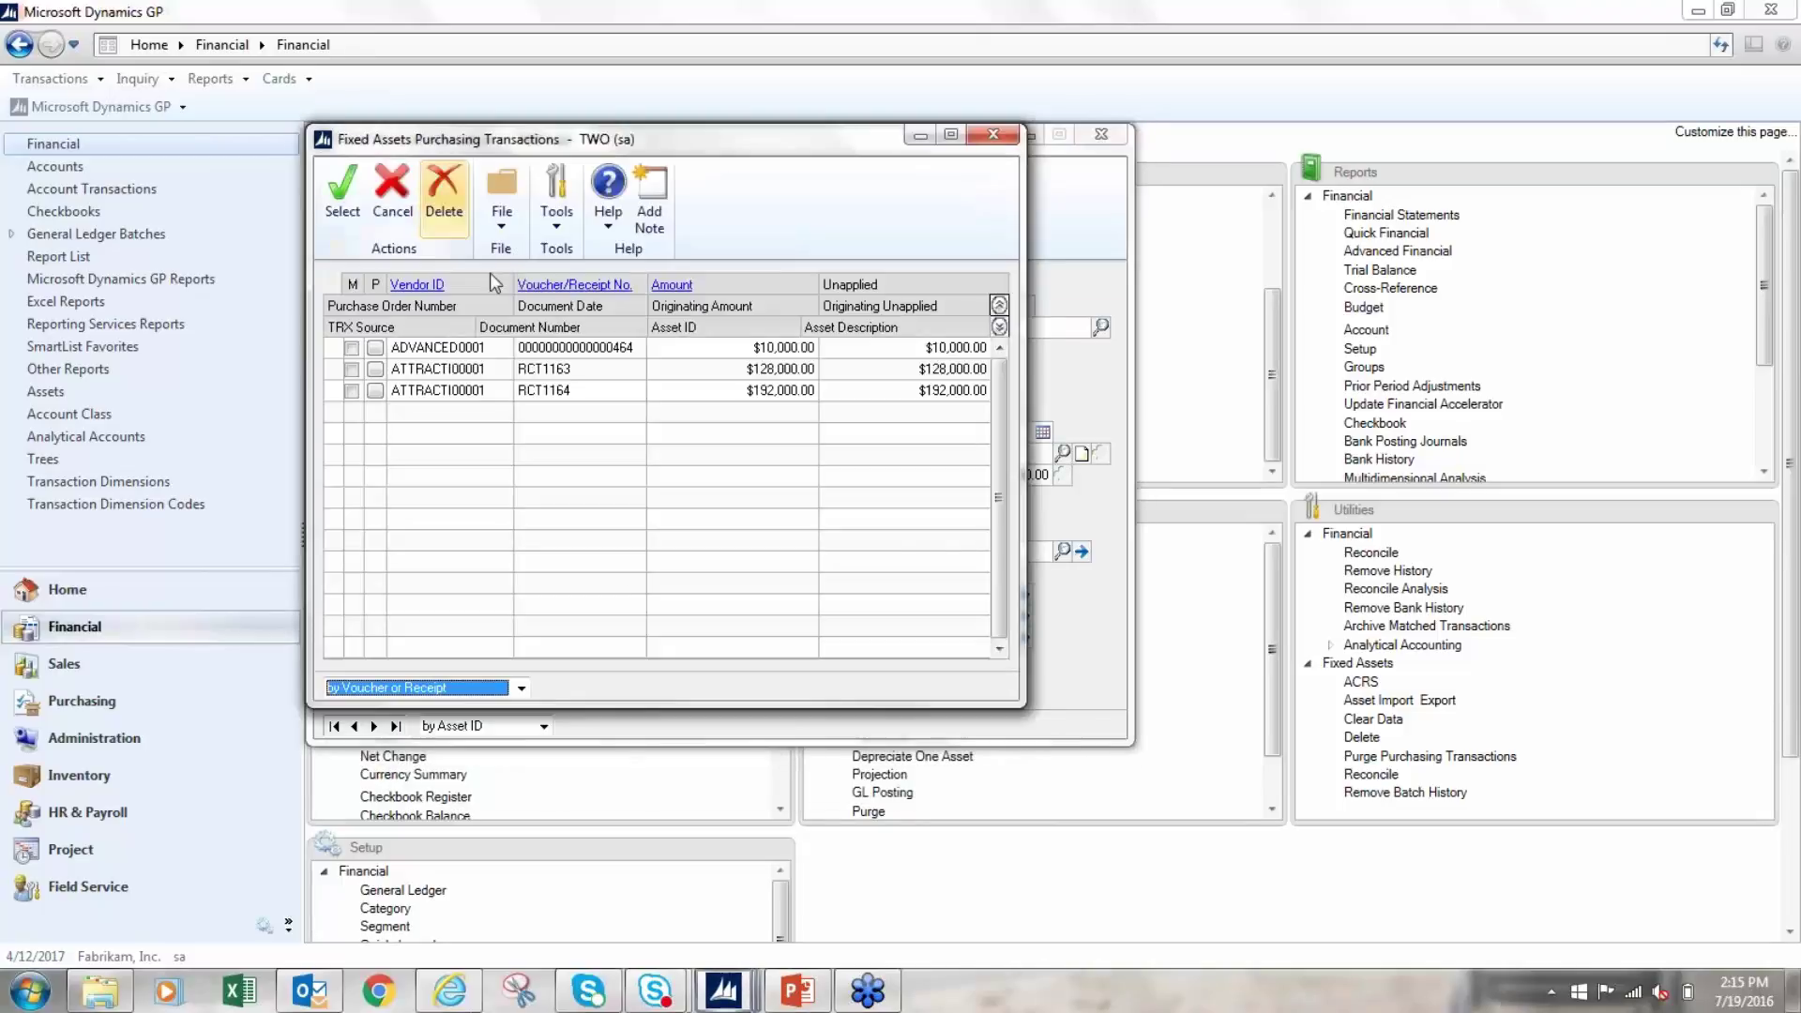
left_click(351, 390)
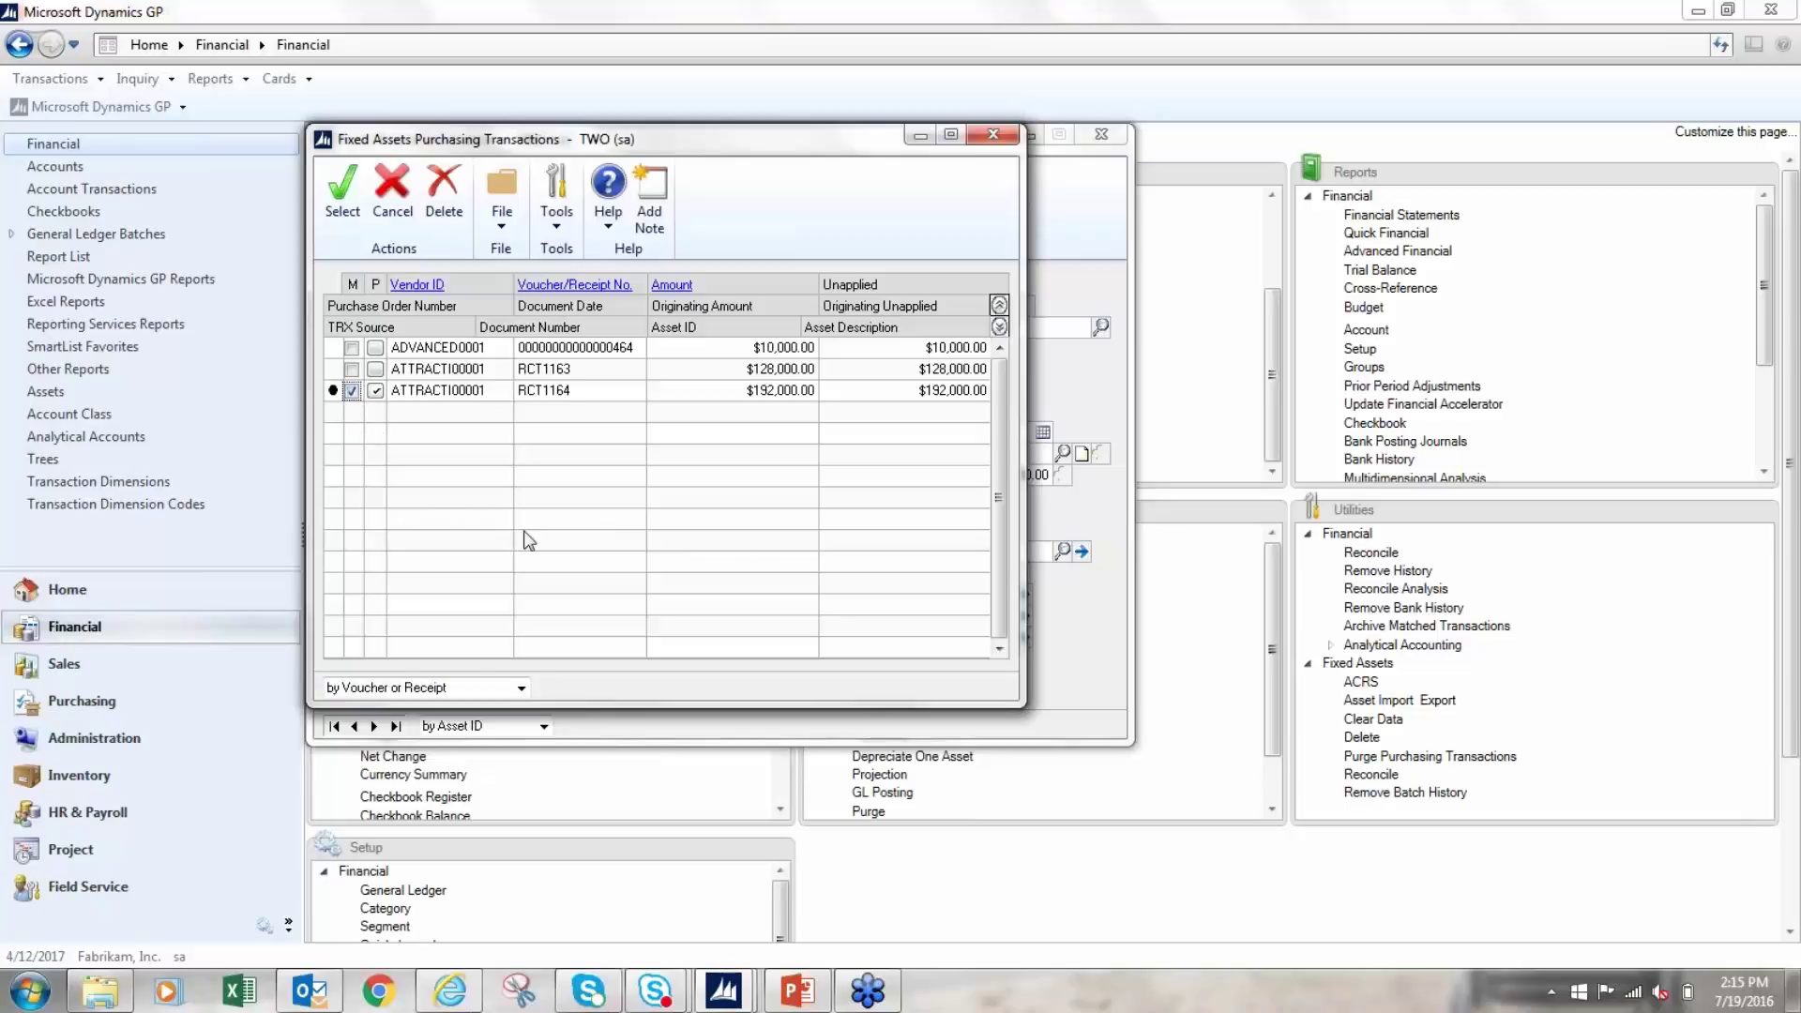
left_click(342, 192)
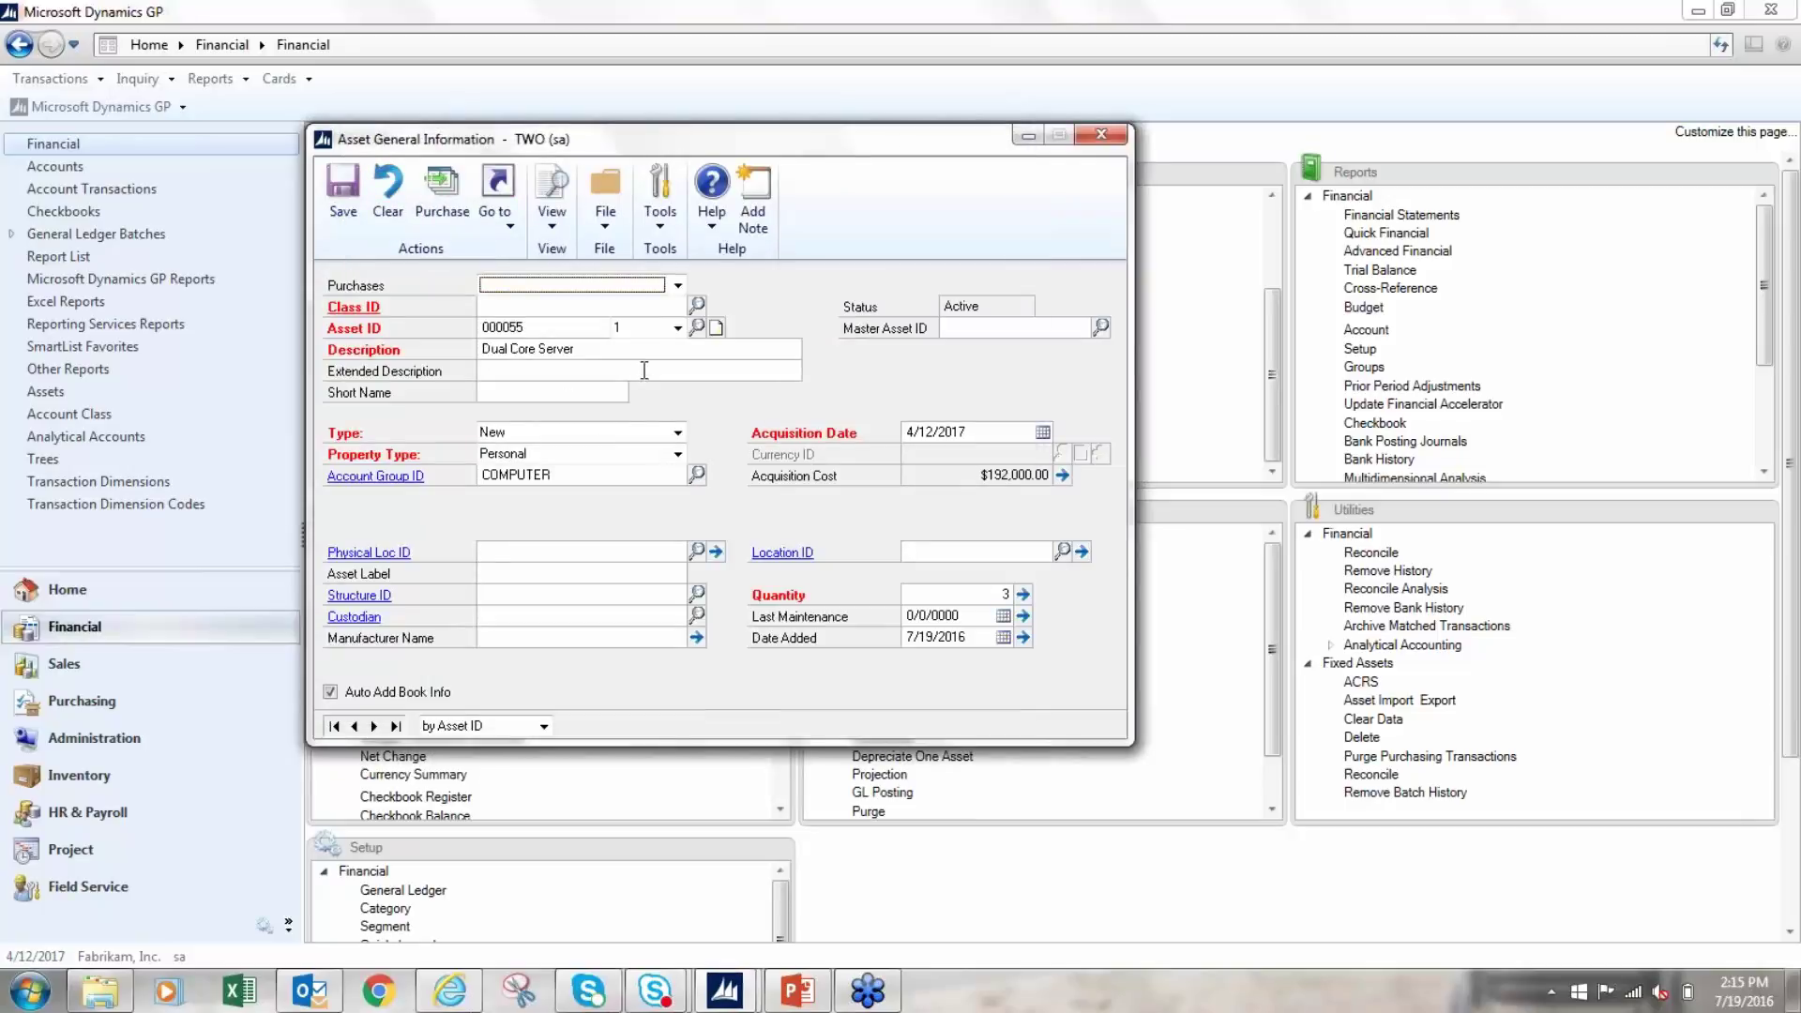
left_click(382, 201)
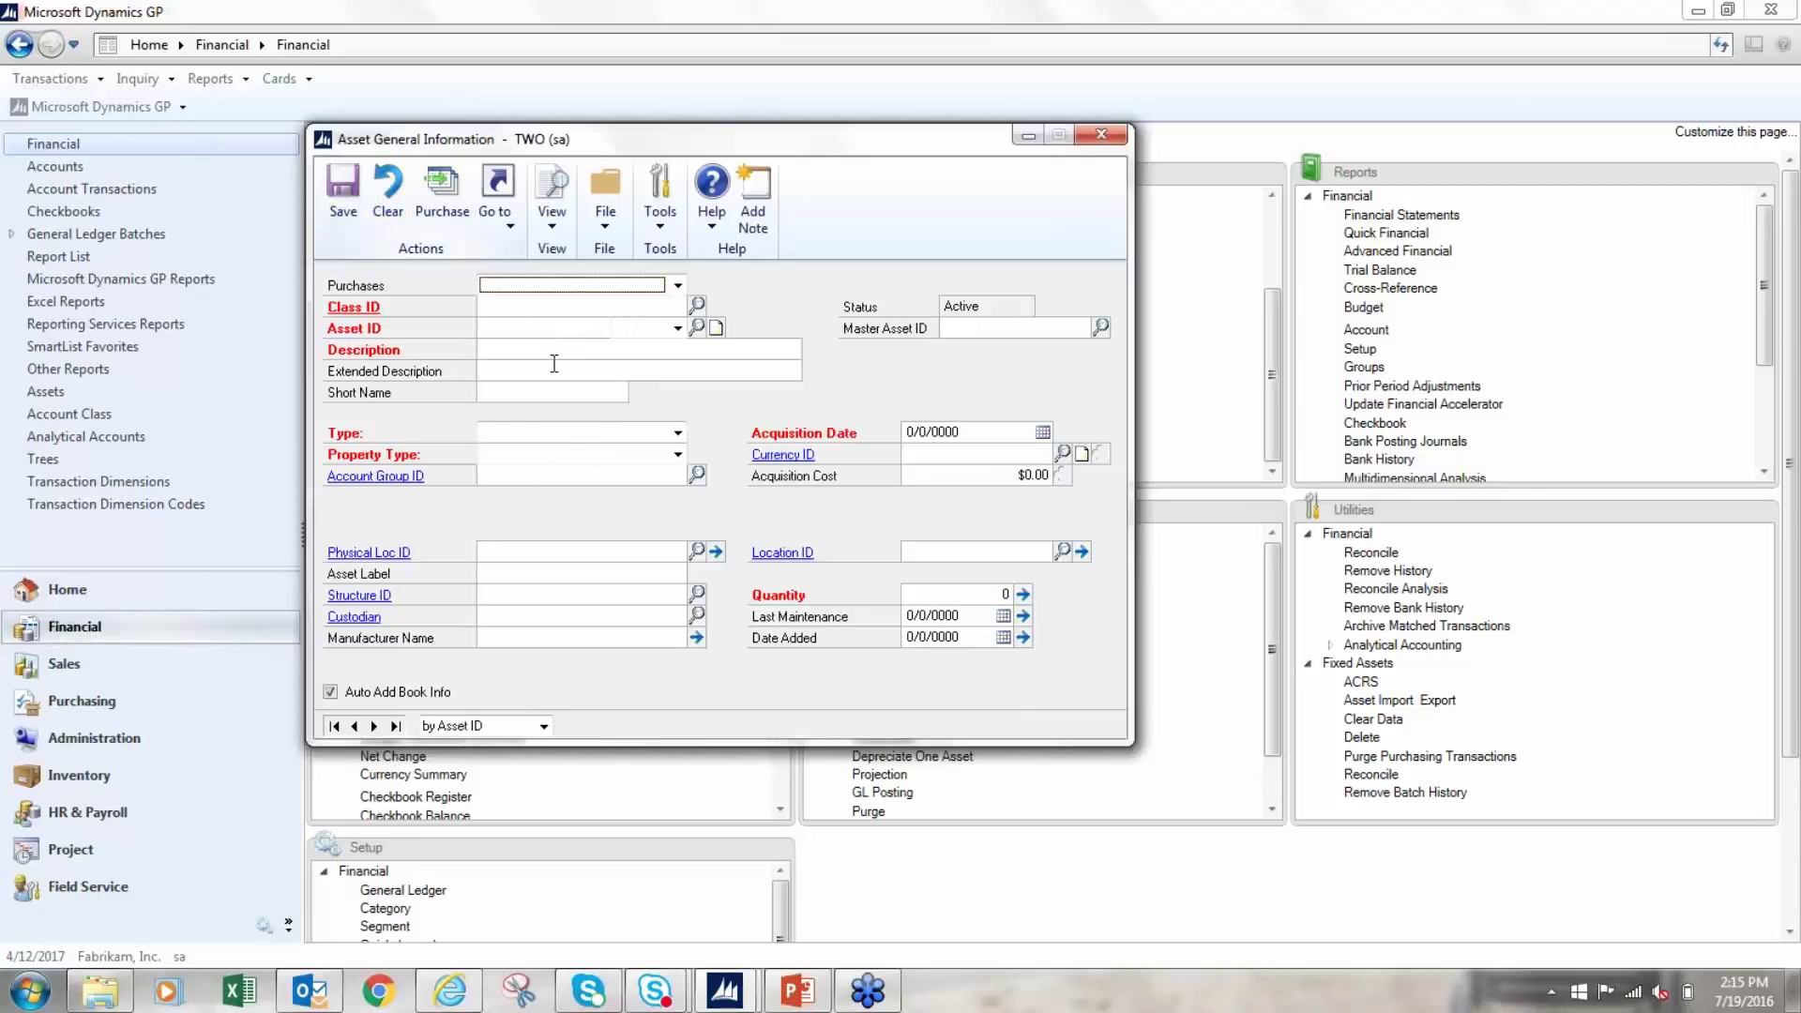
left_click(442, 197)
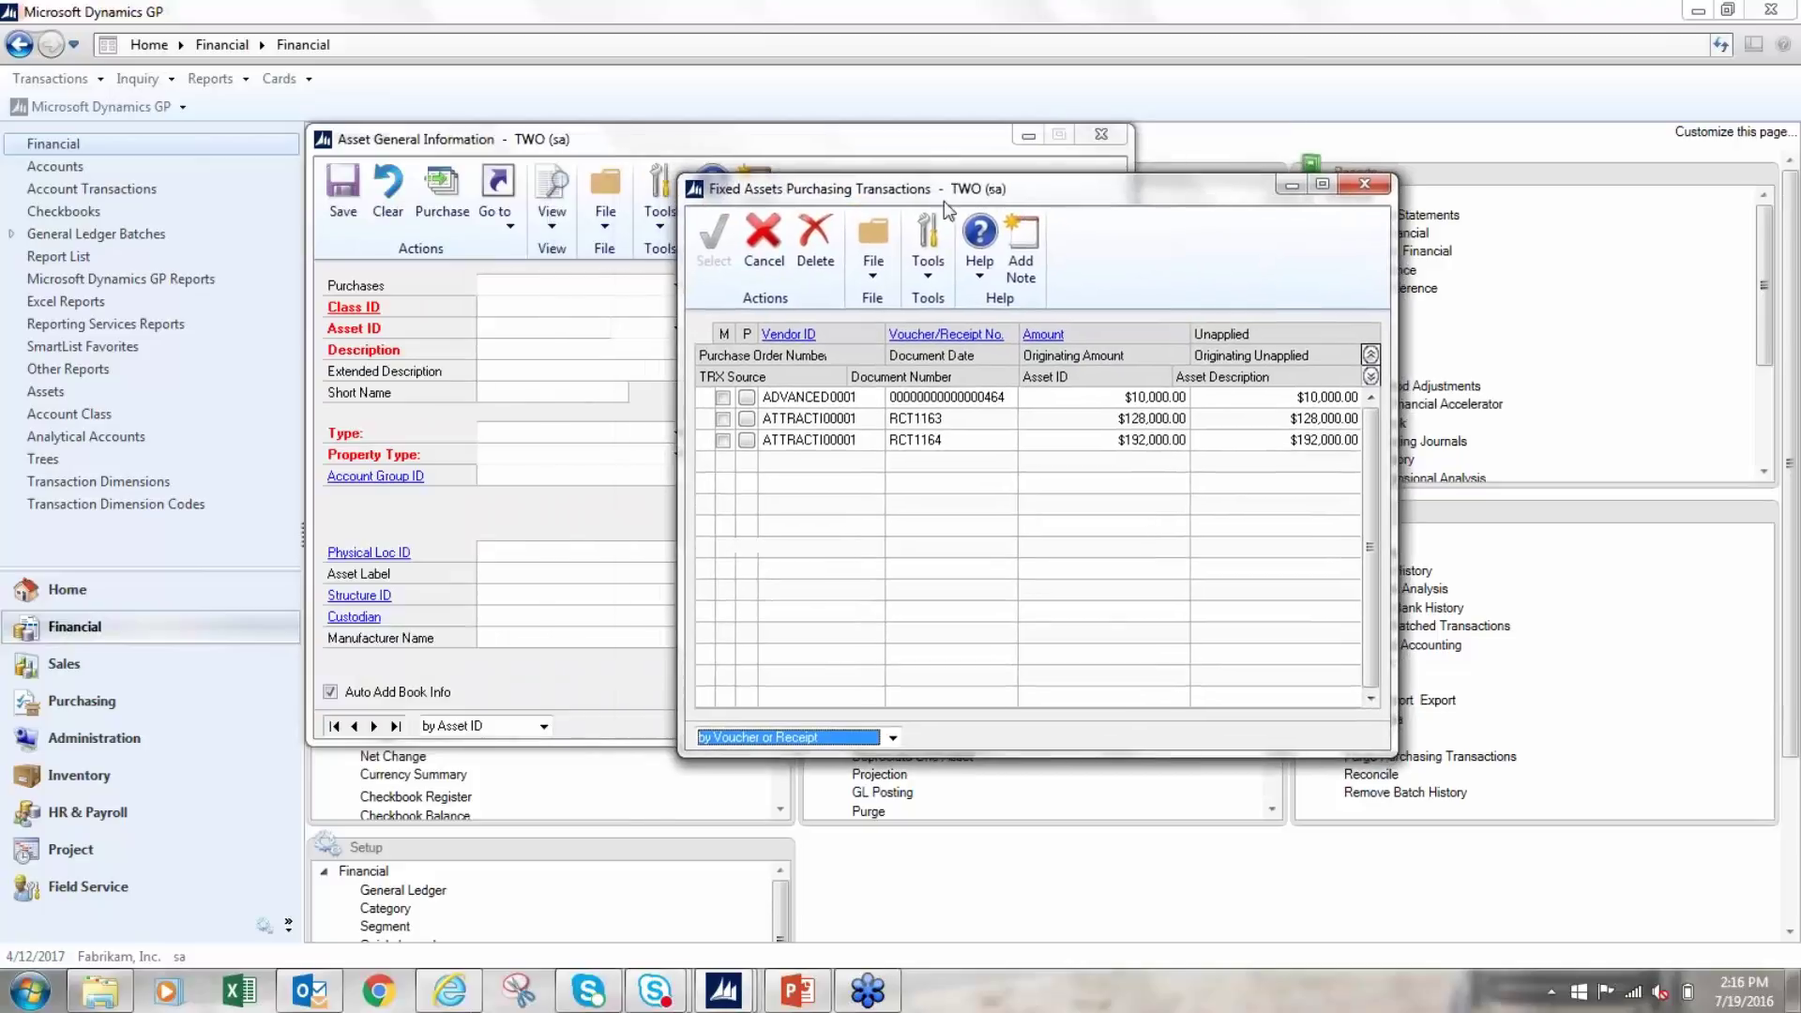
left_click(723, 443)
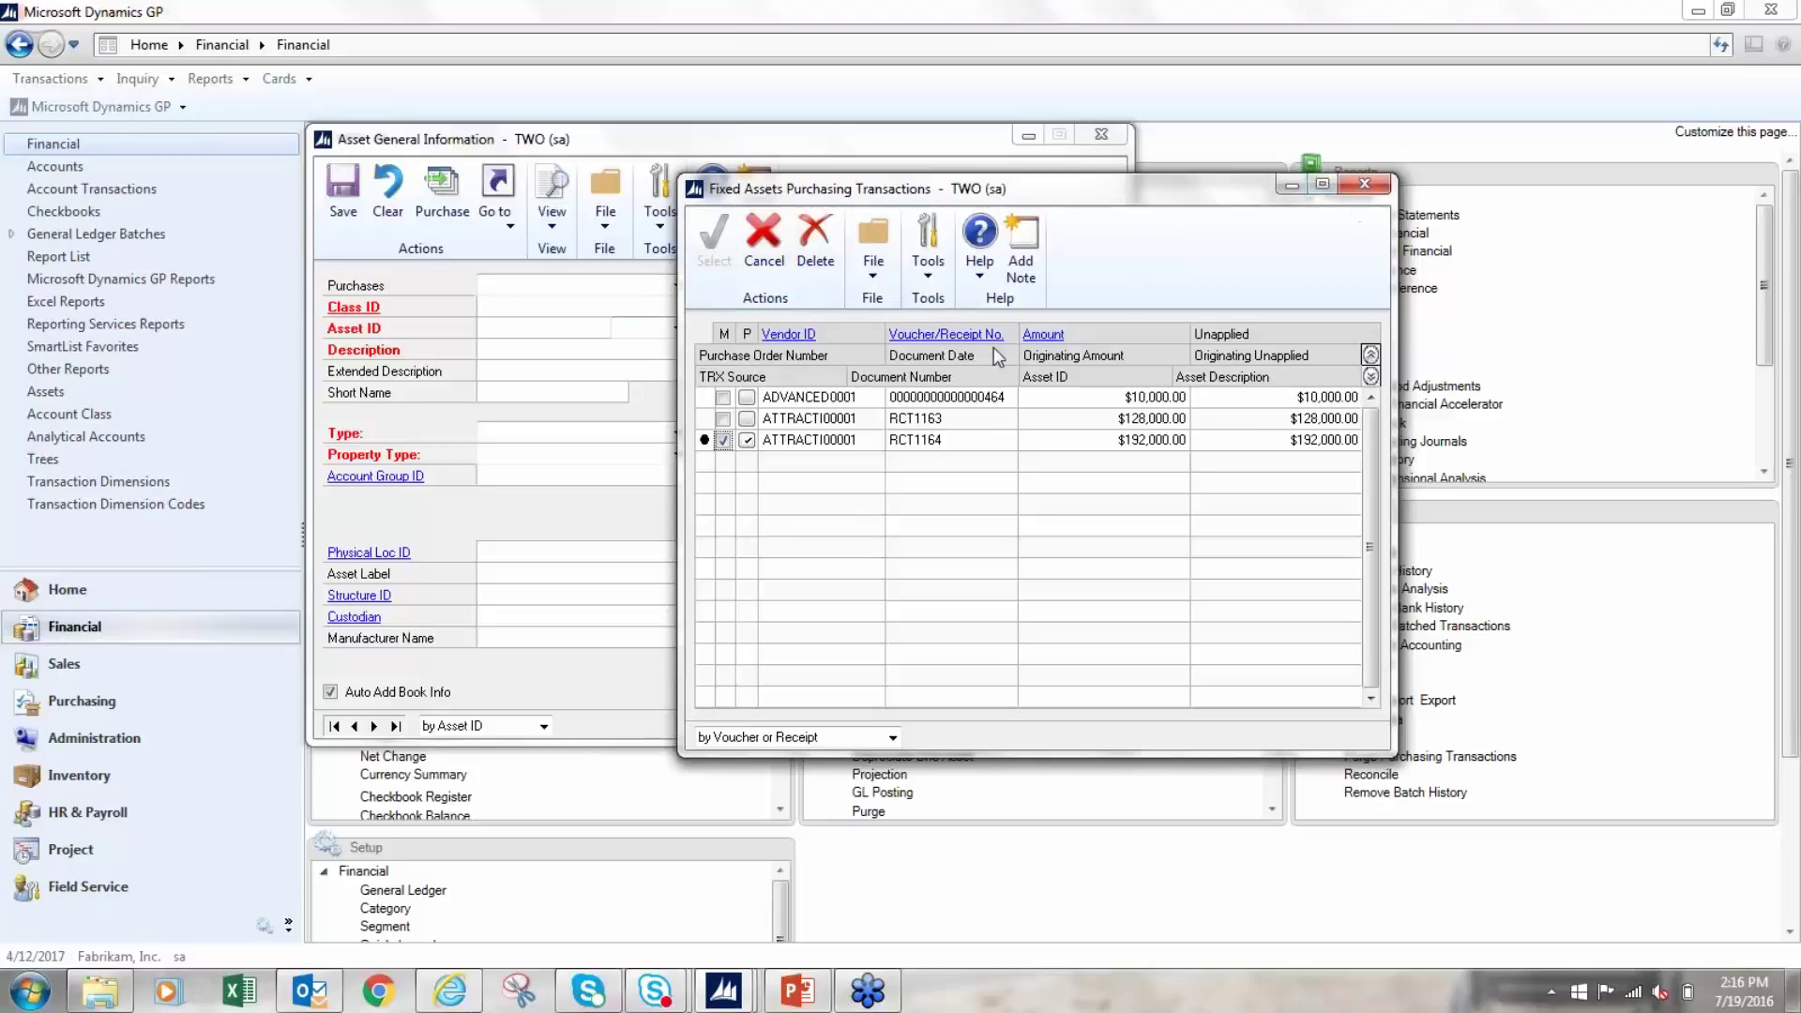
left_click(1363, 186)
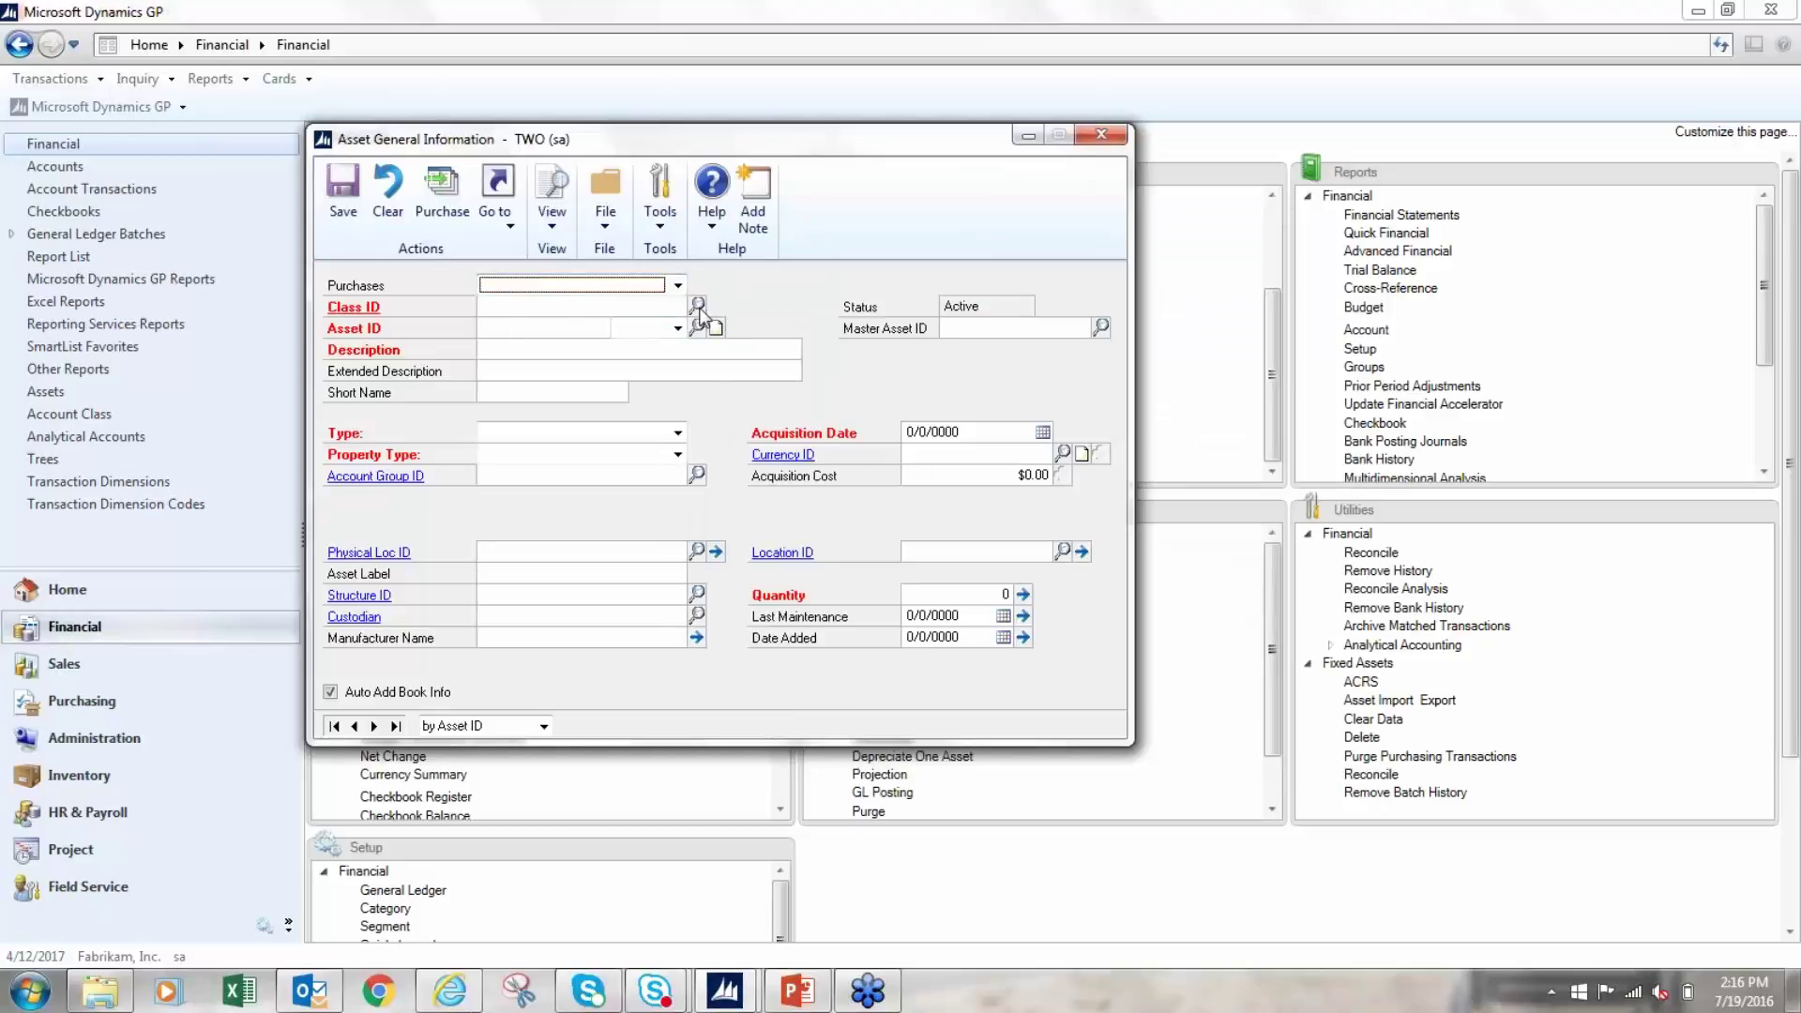
Start a new asset with class COMP and pull in the purchasing transaction for receipt RCT1164.
left_click(699, 307)
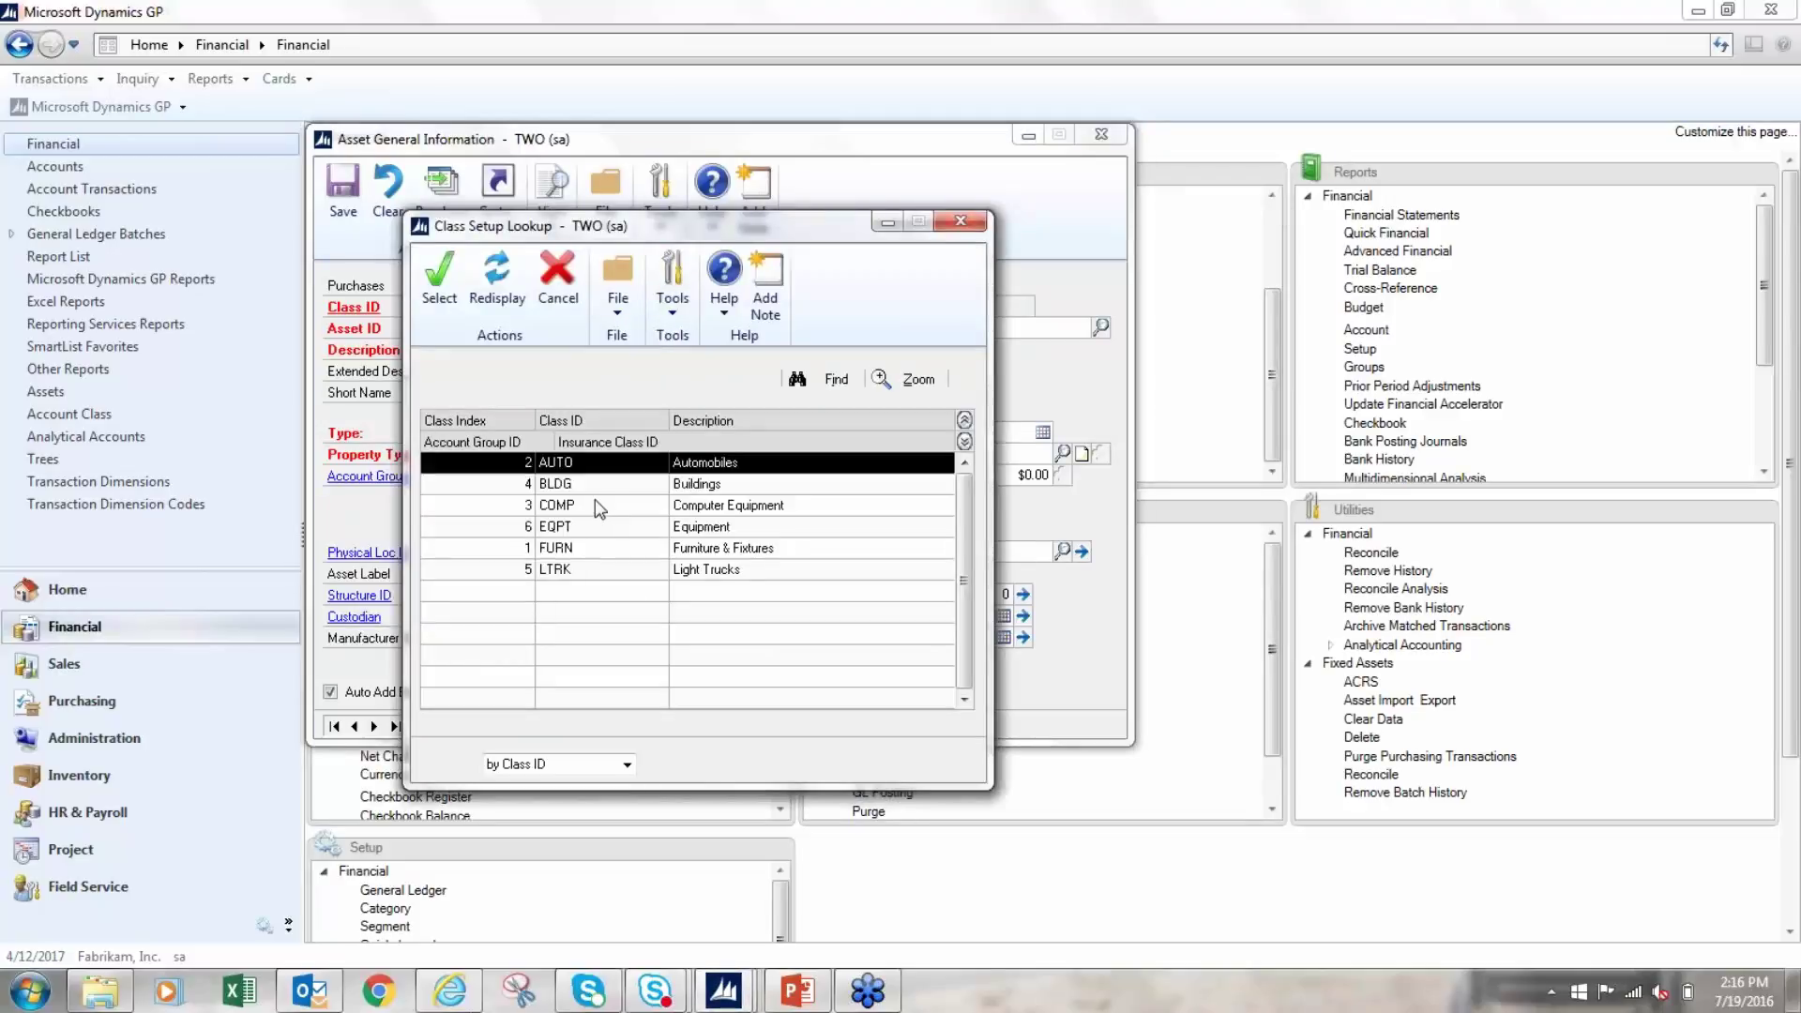
double_click(595, 499)
left_click(439, 193)
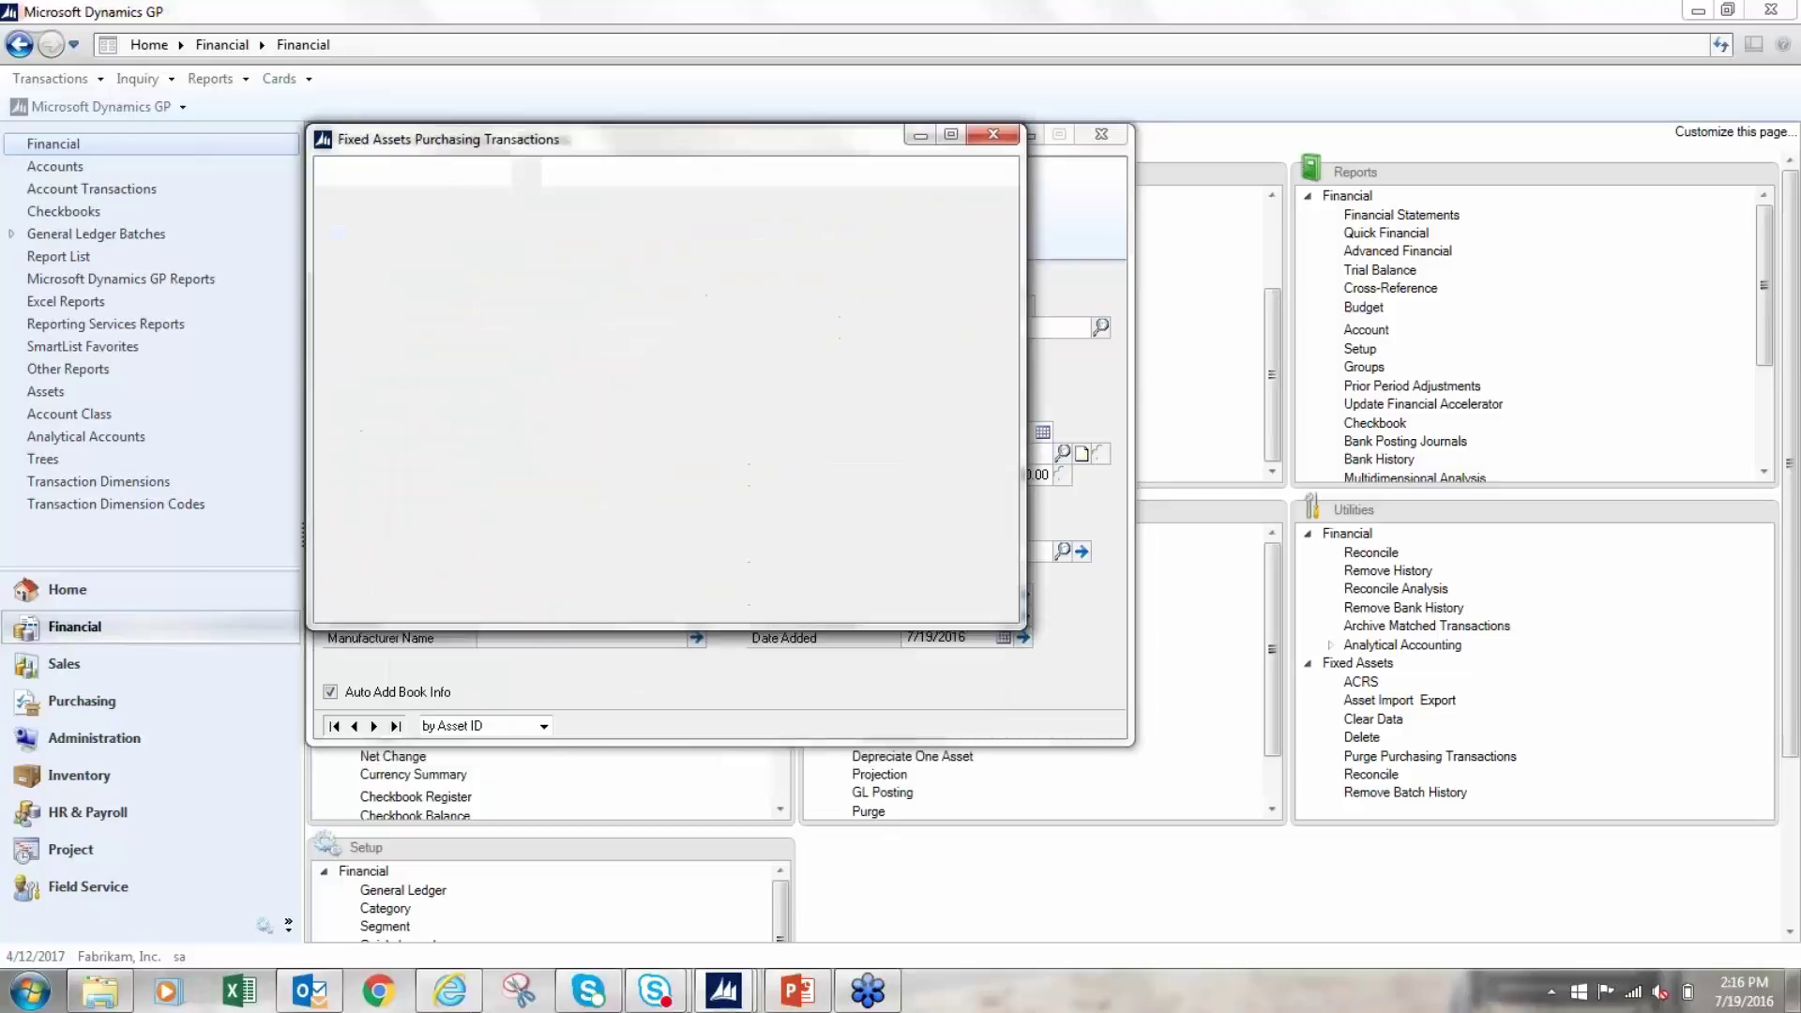
left_click(350, 390)
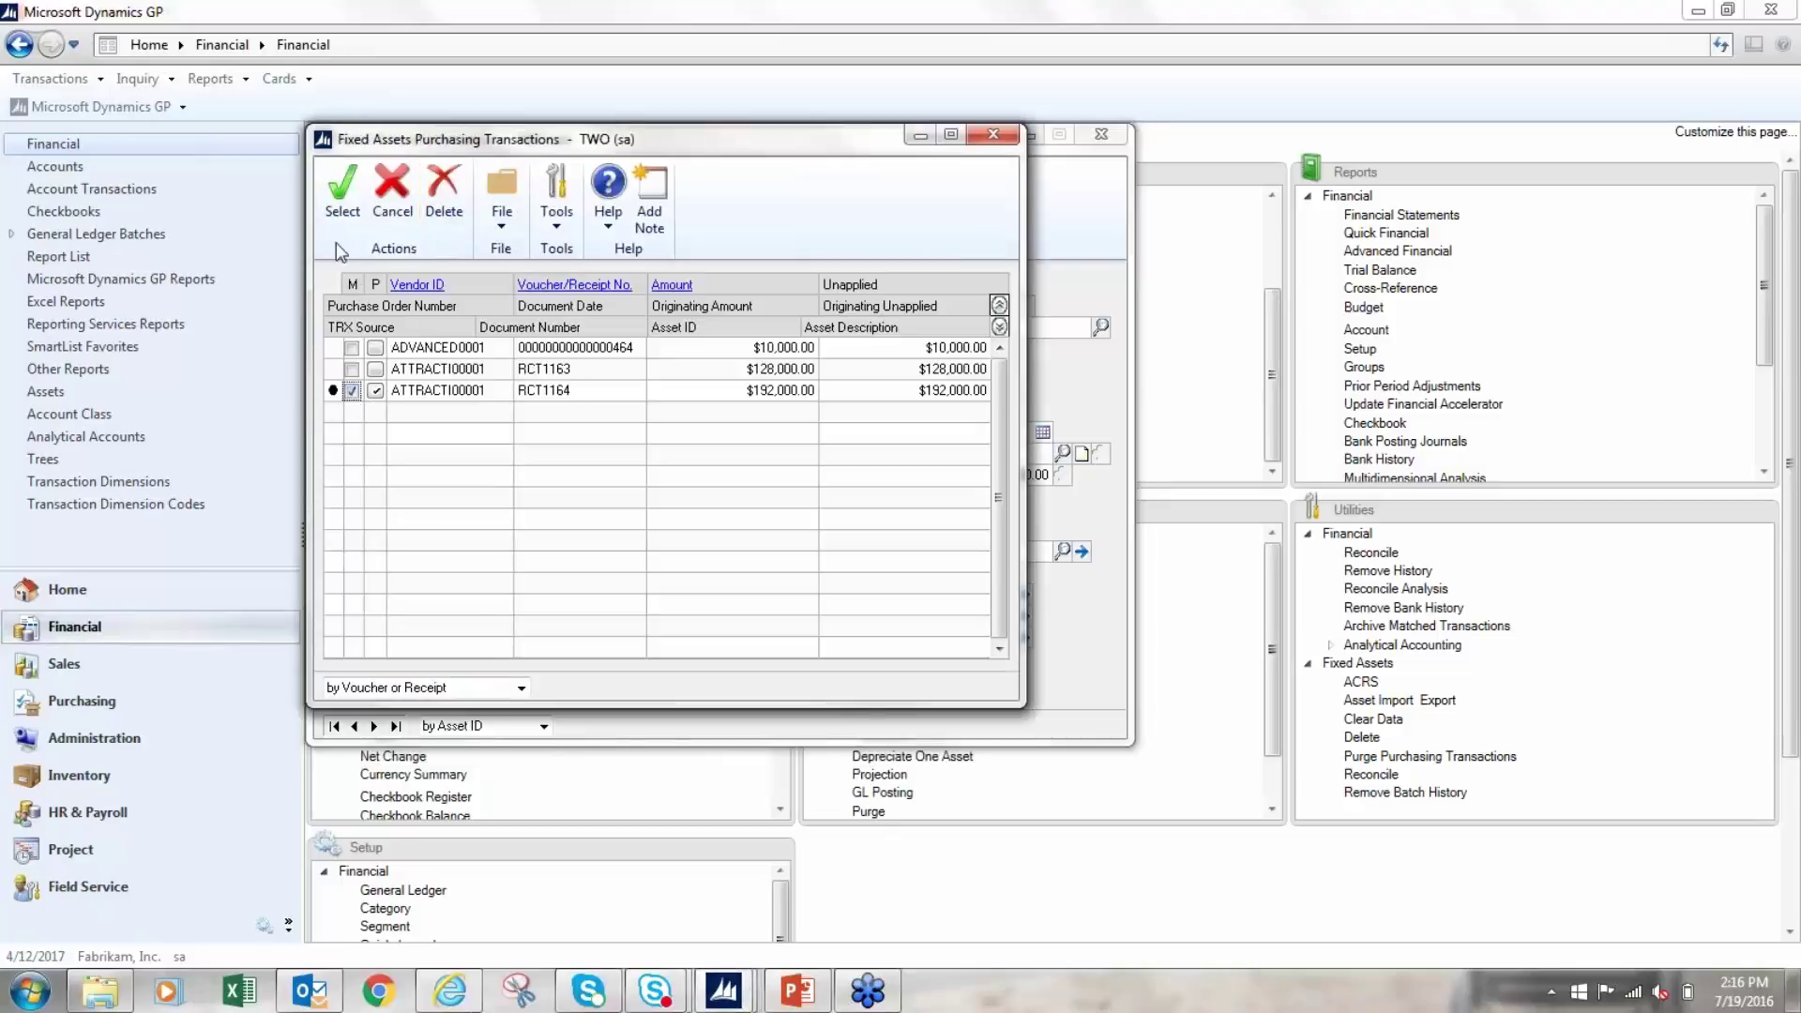
left_click(344, 214)
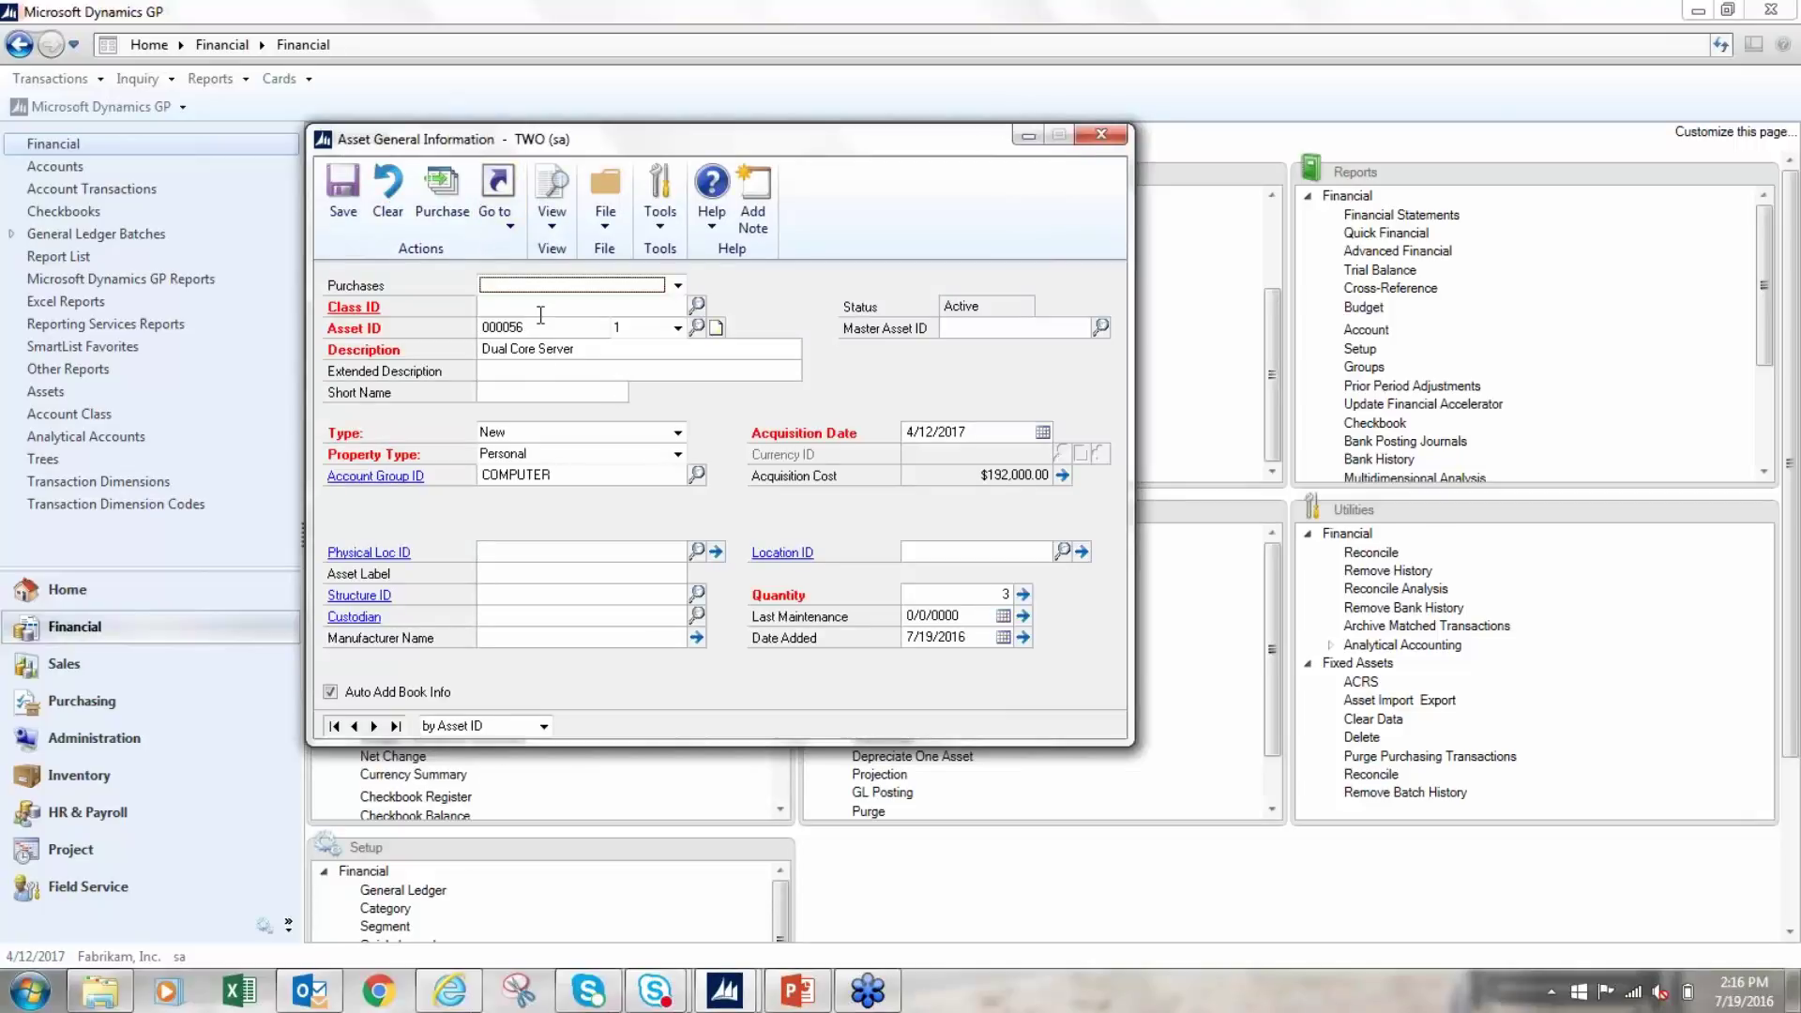
Check the Dual Core Server's description and acquisition date, and set its quantity to 1.
left_click(600, 349)
left_click(591, 352)
left_click(985, 435)
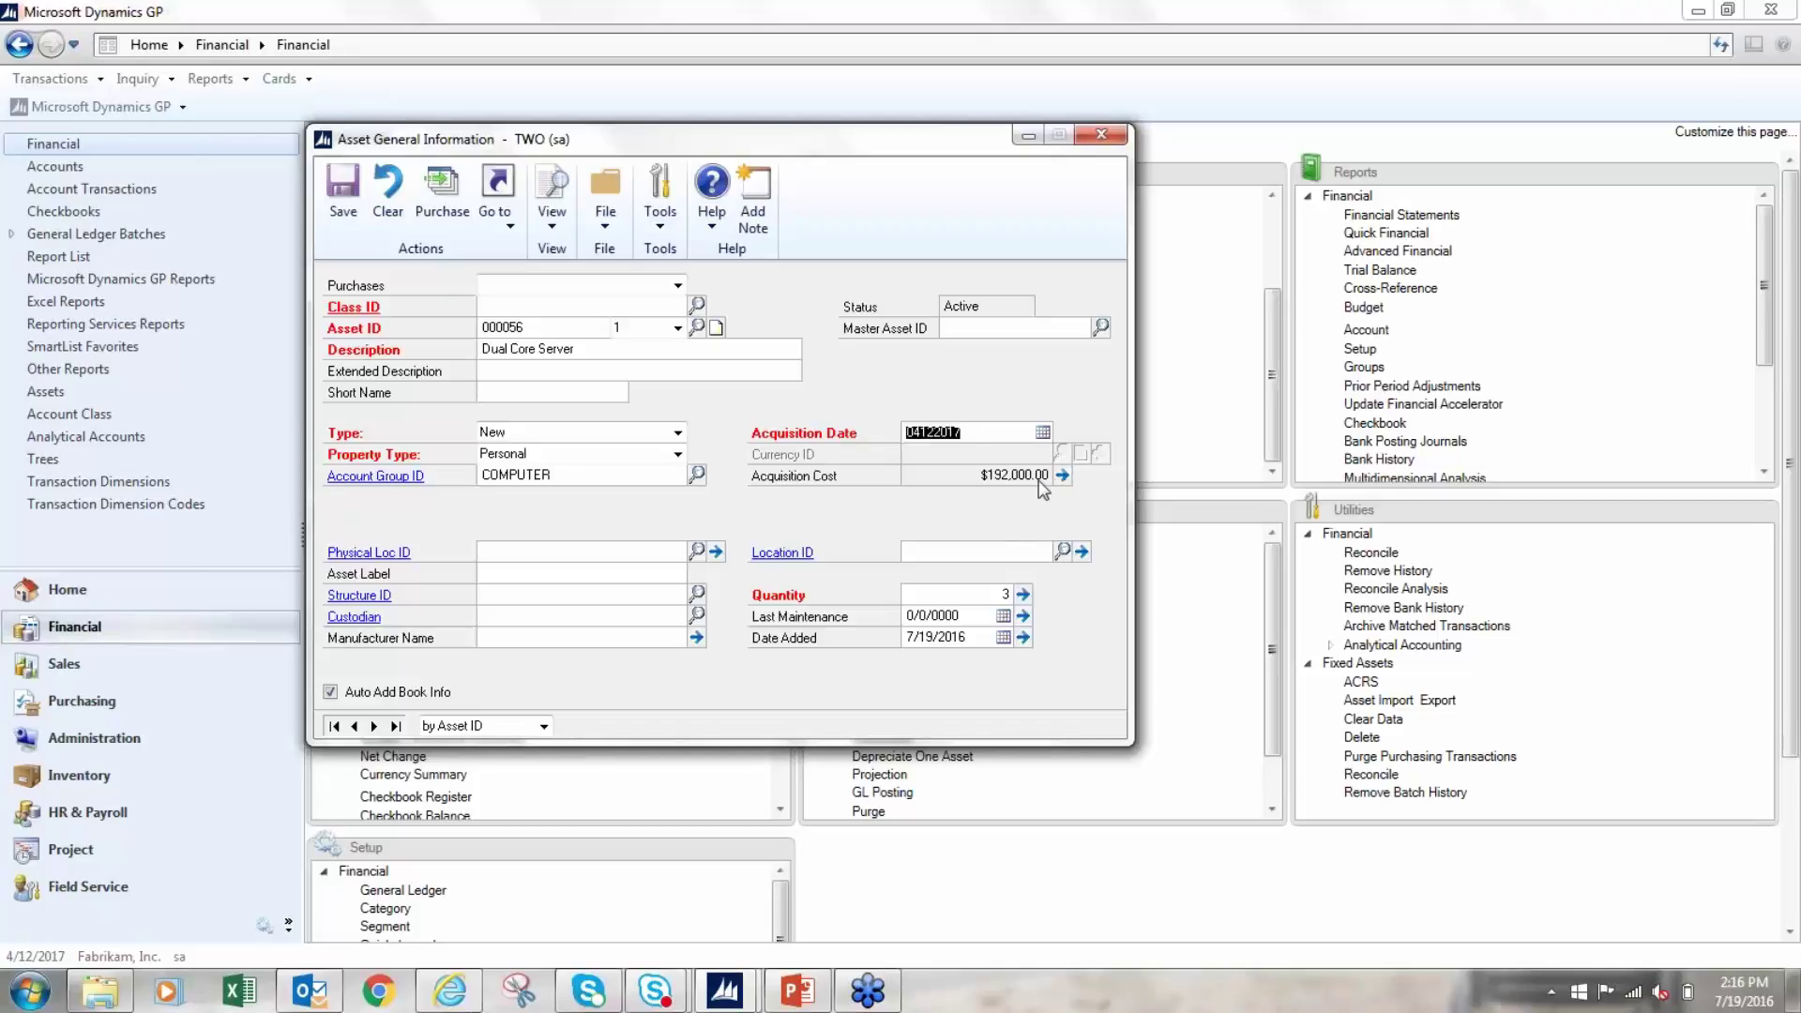
left_click(1002, 594)
left_click(989, 595)
In the Dual Core Server's purchase details, set the acquisition cost to $85,000.00 and accept the change.
left_click(1063, 475)
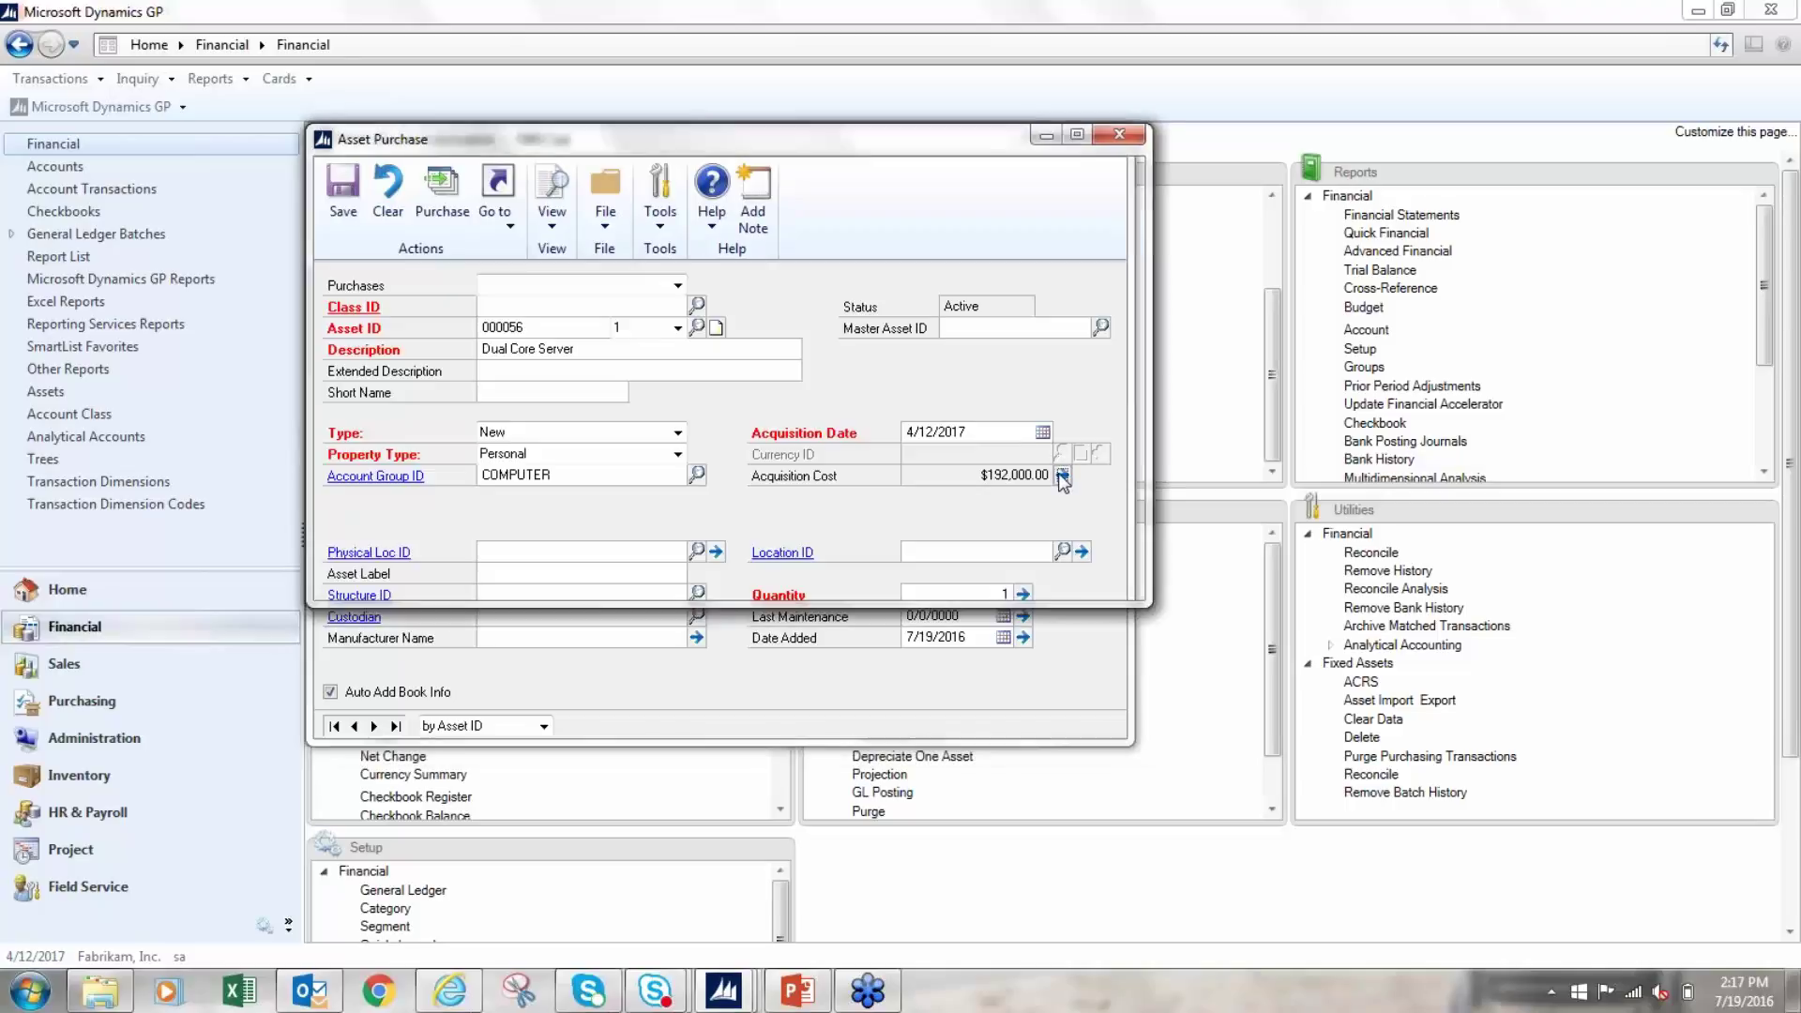
left_click(1025, 399)
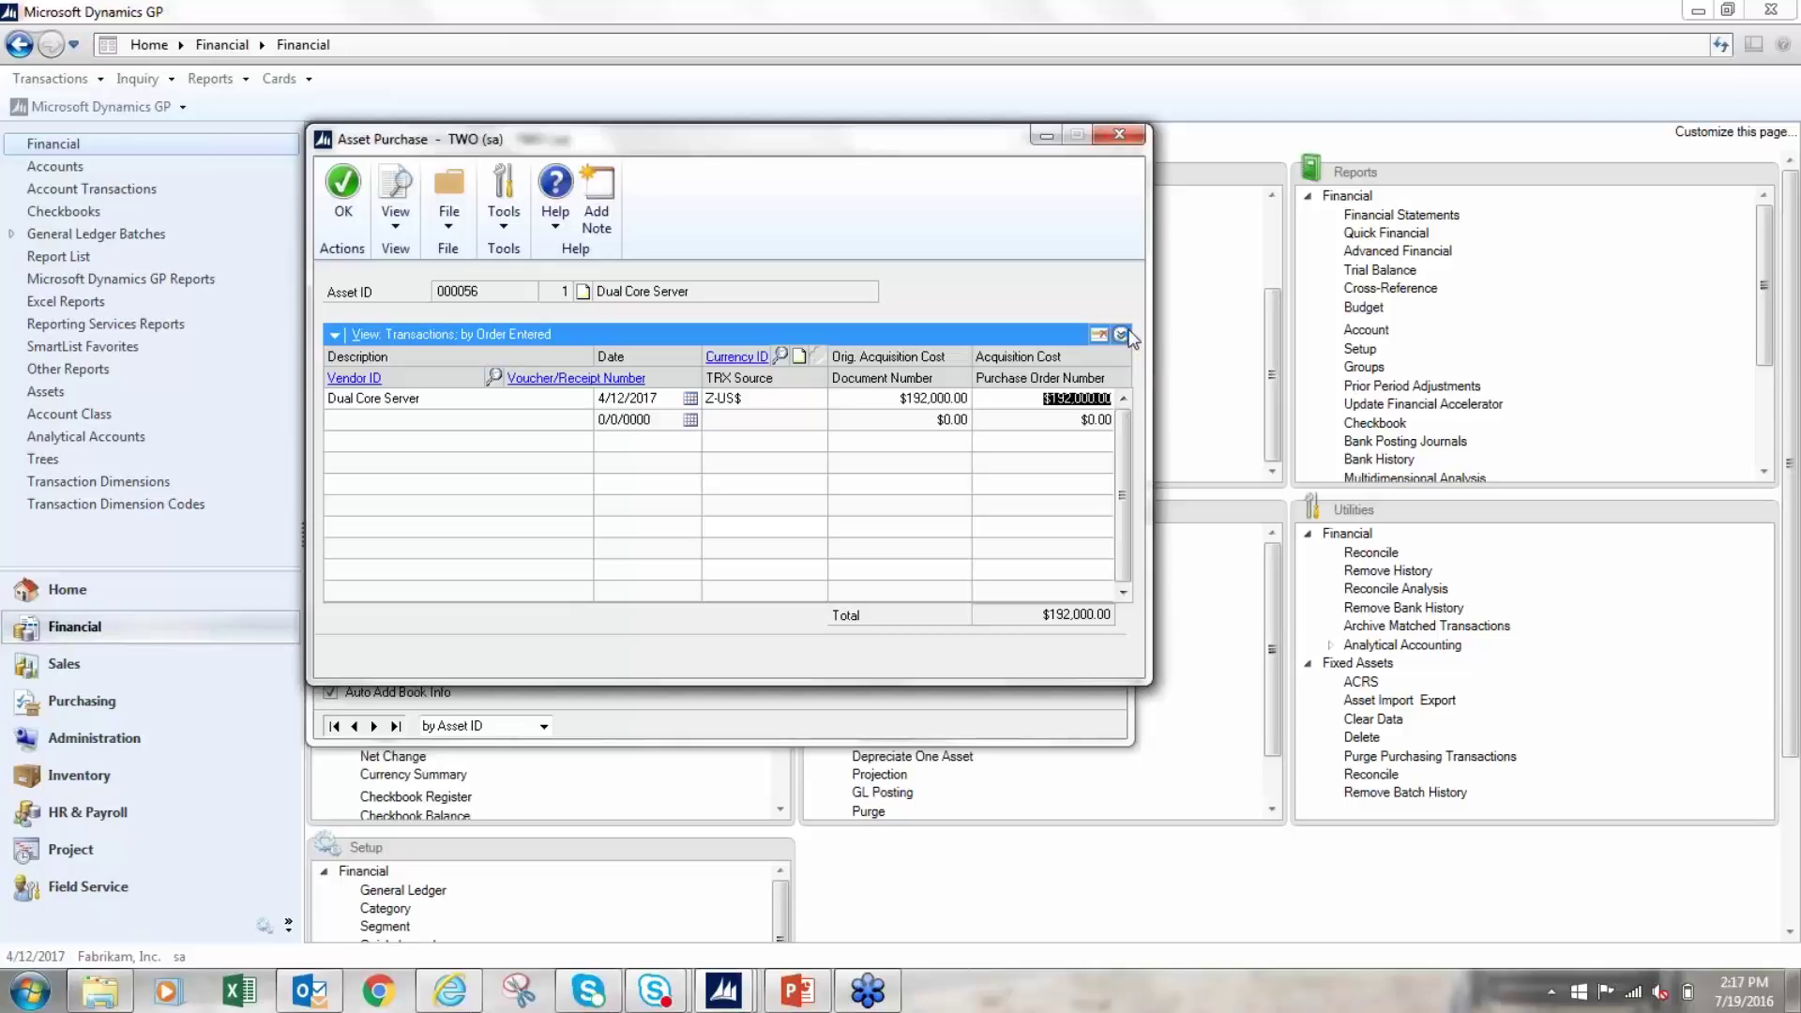
type("0.85000")
key("Tab")
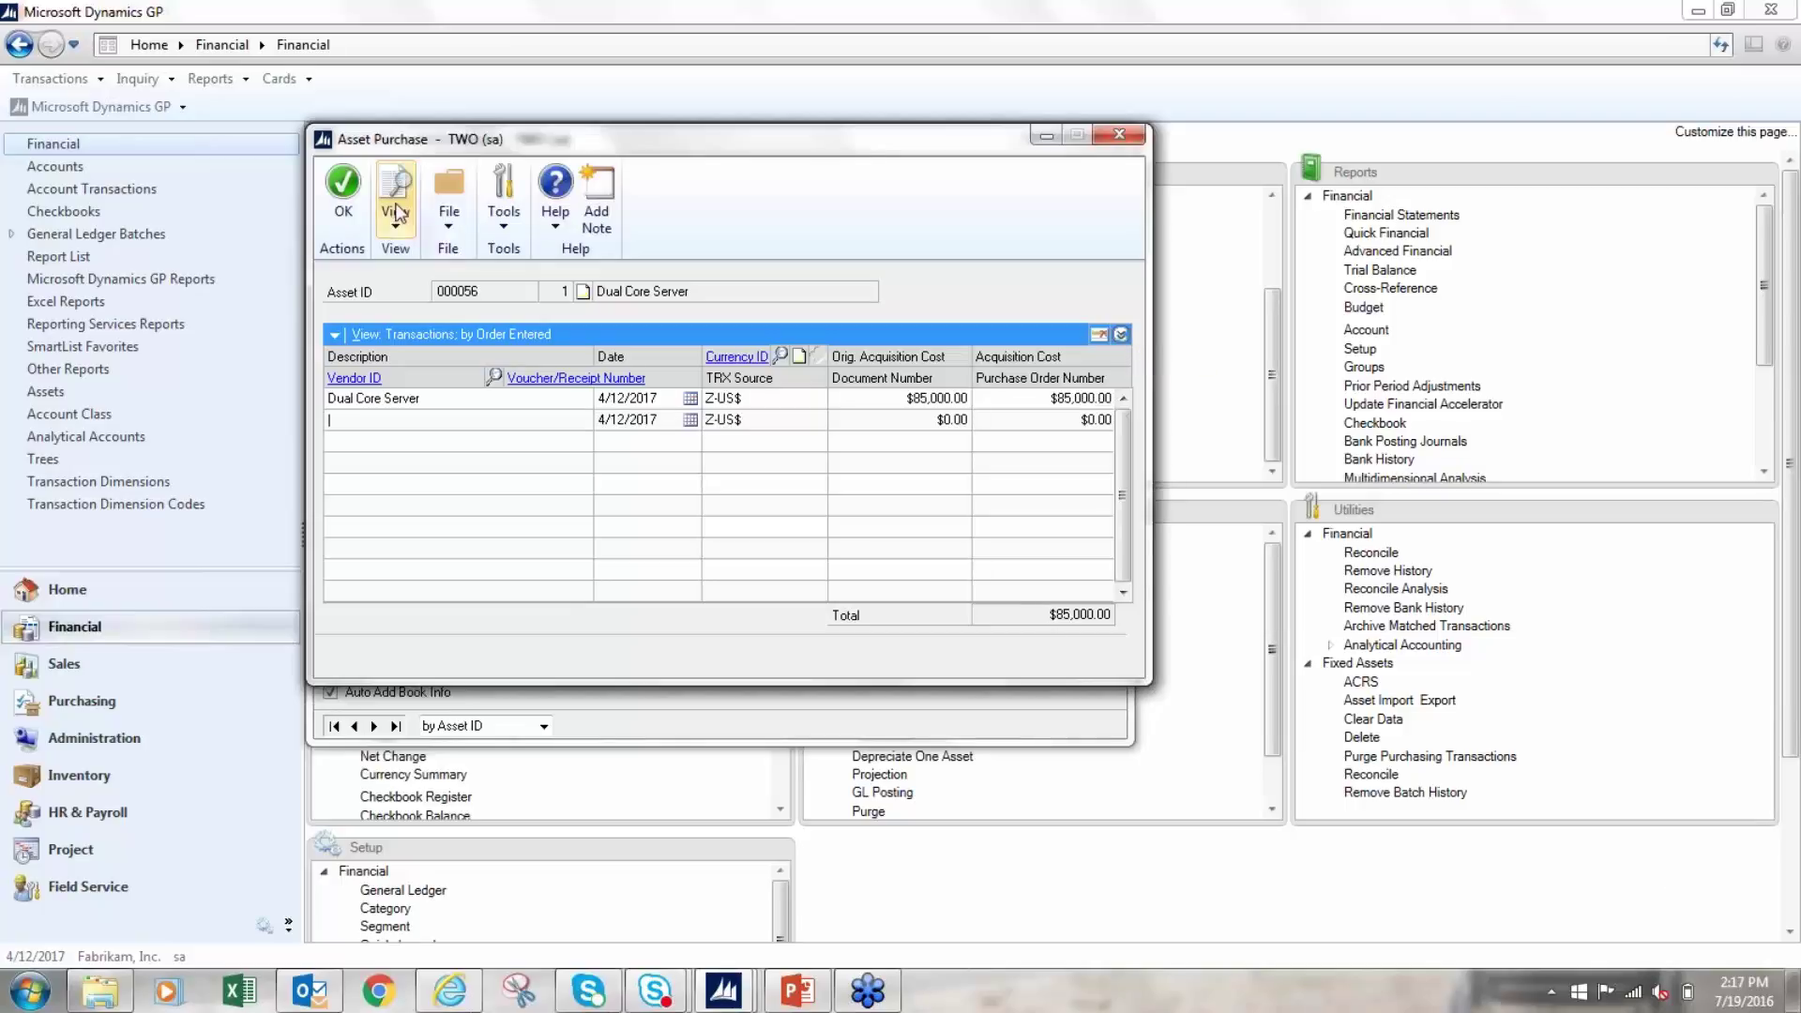
left_click(342, 214)
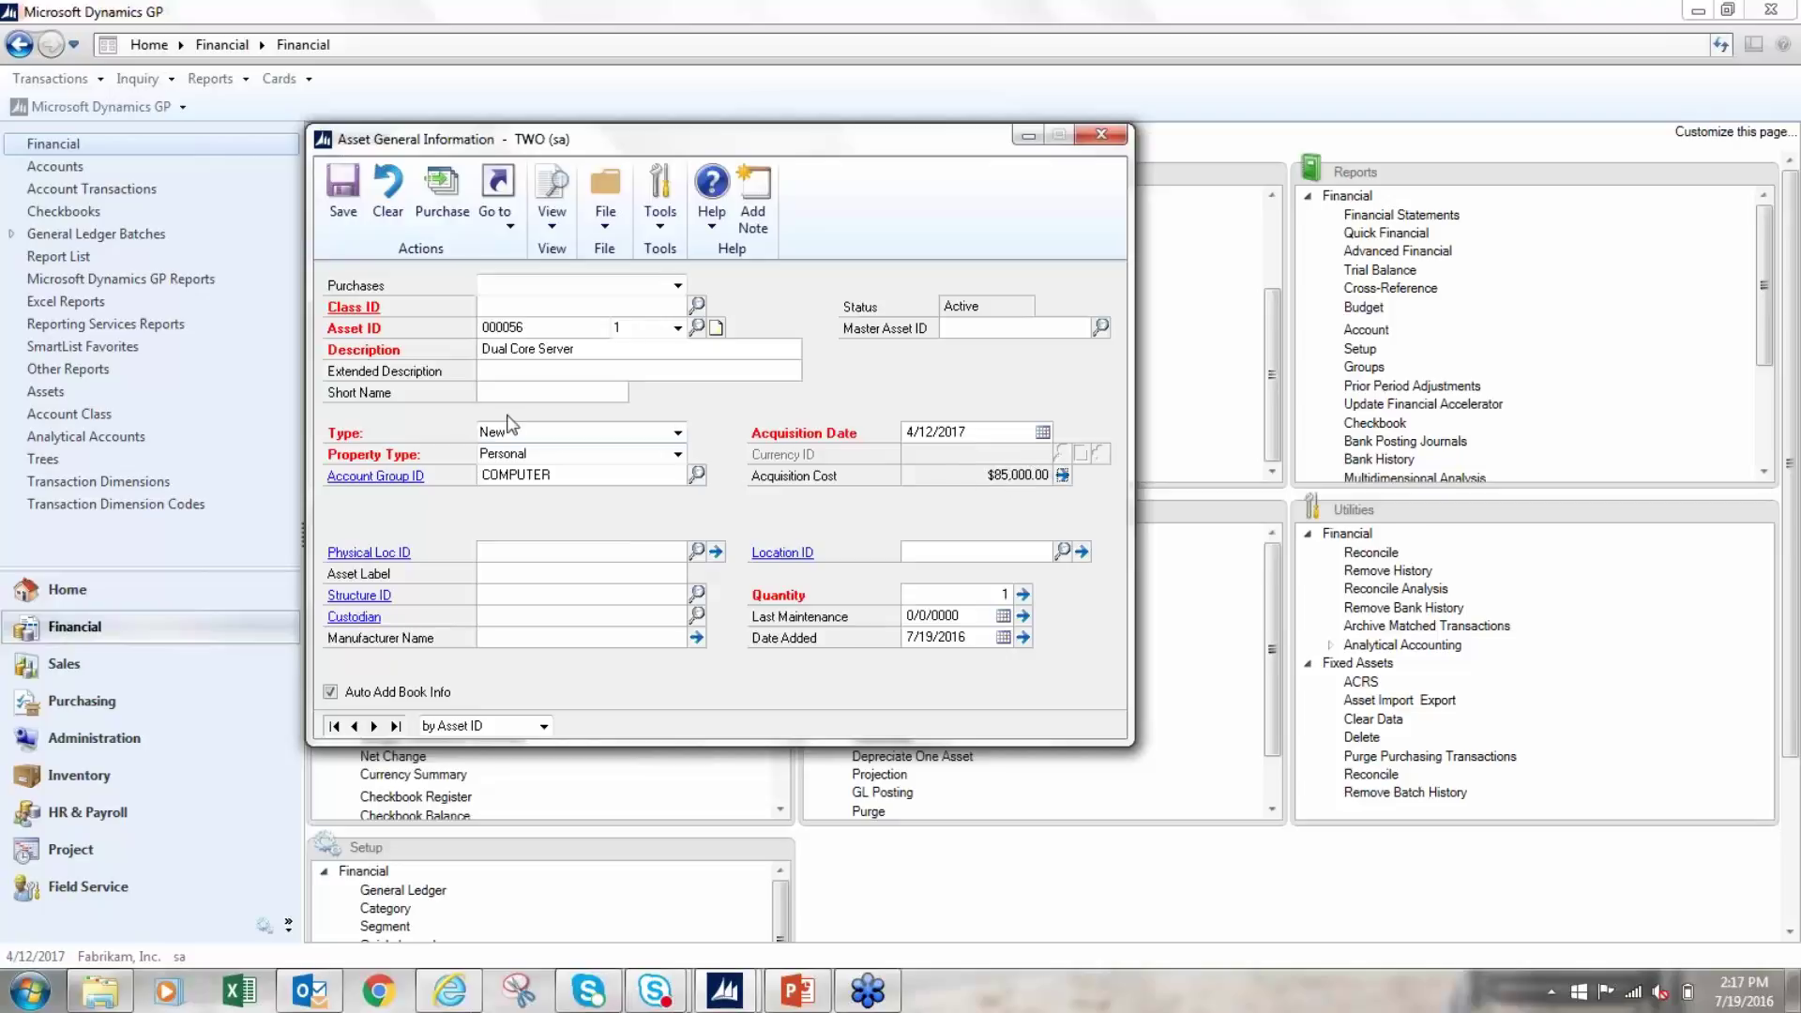
Assign class COMP to the $85,000.00 Dual Core Server asset and save it.
left_click(343, 230)
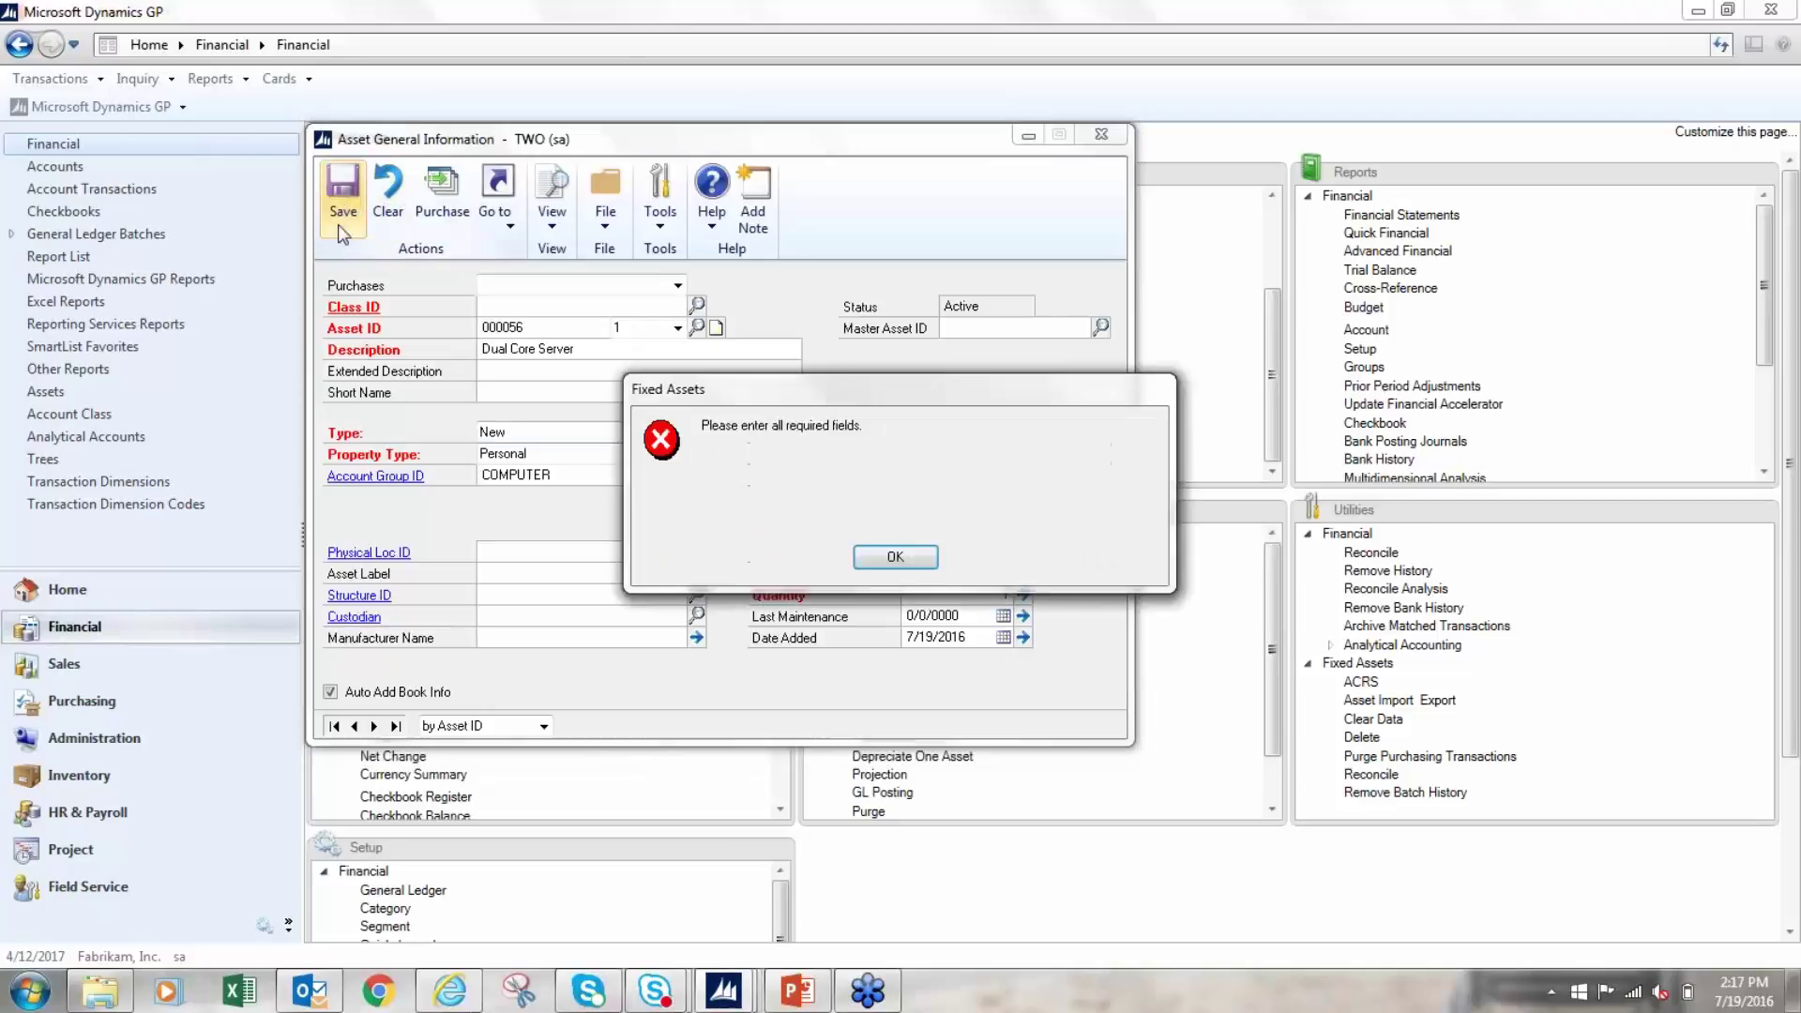
left_click(882, 558)
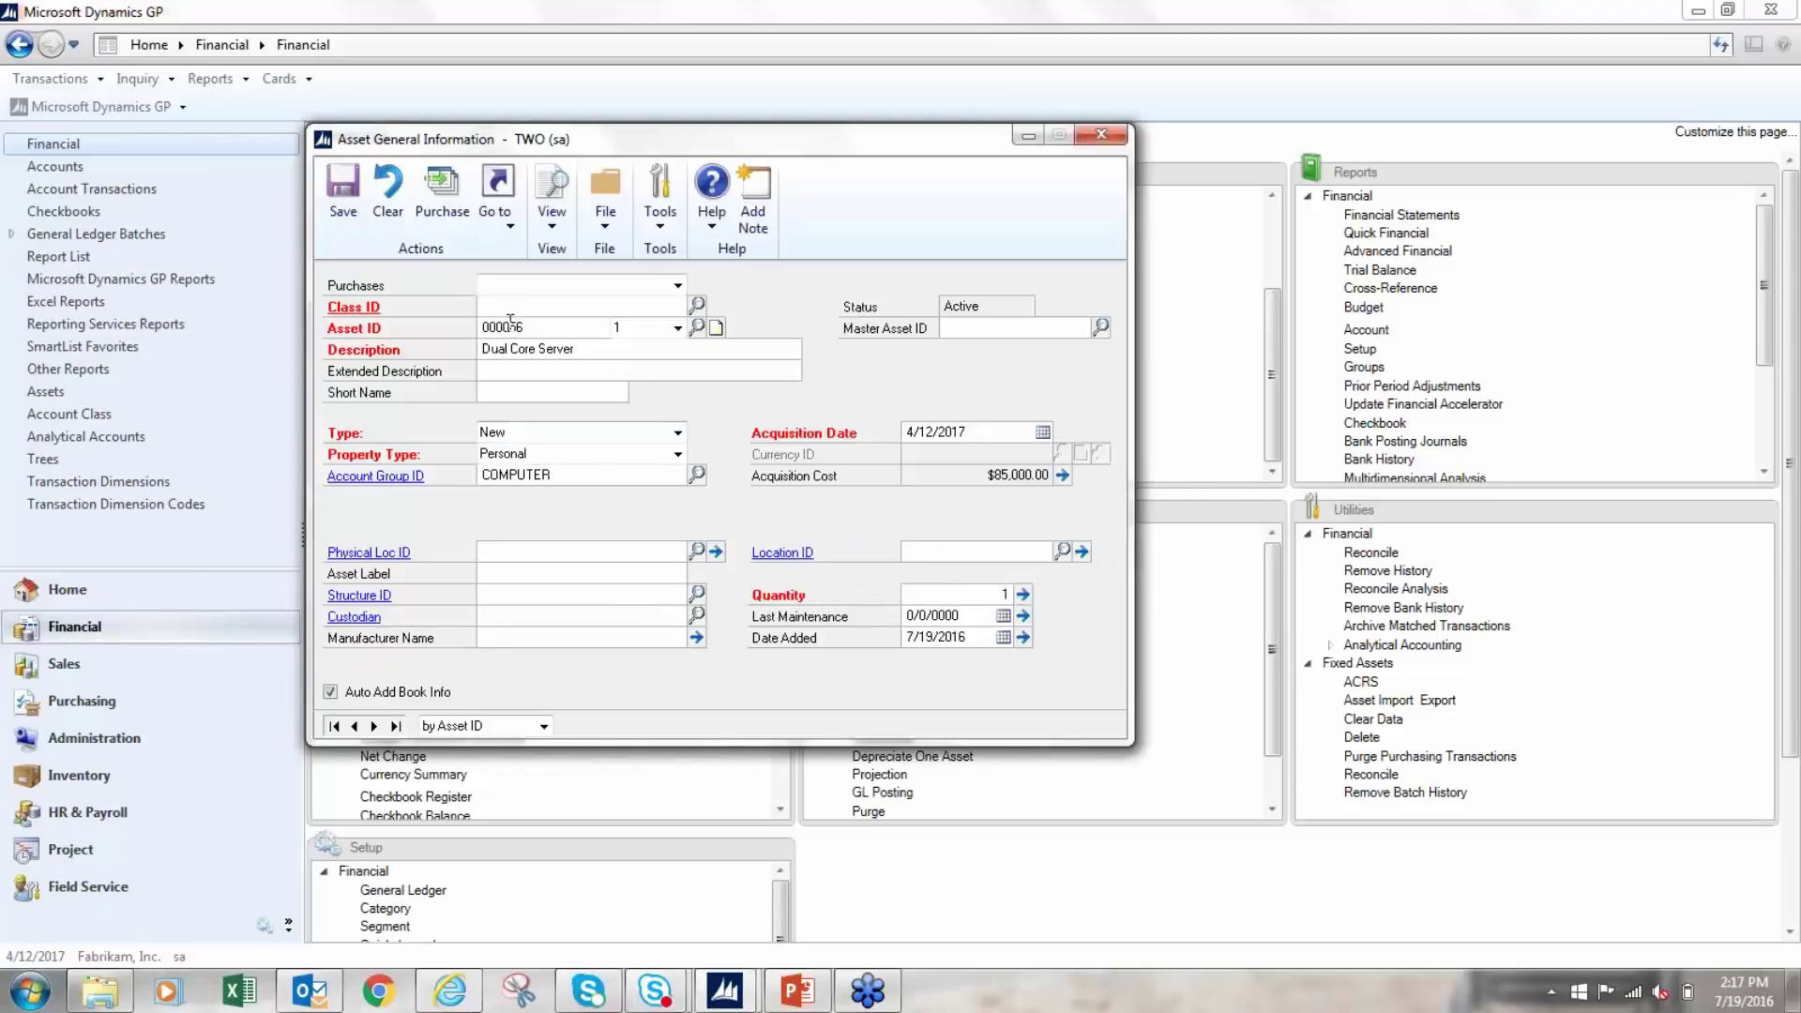
left_click(698, 305)
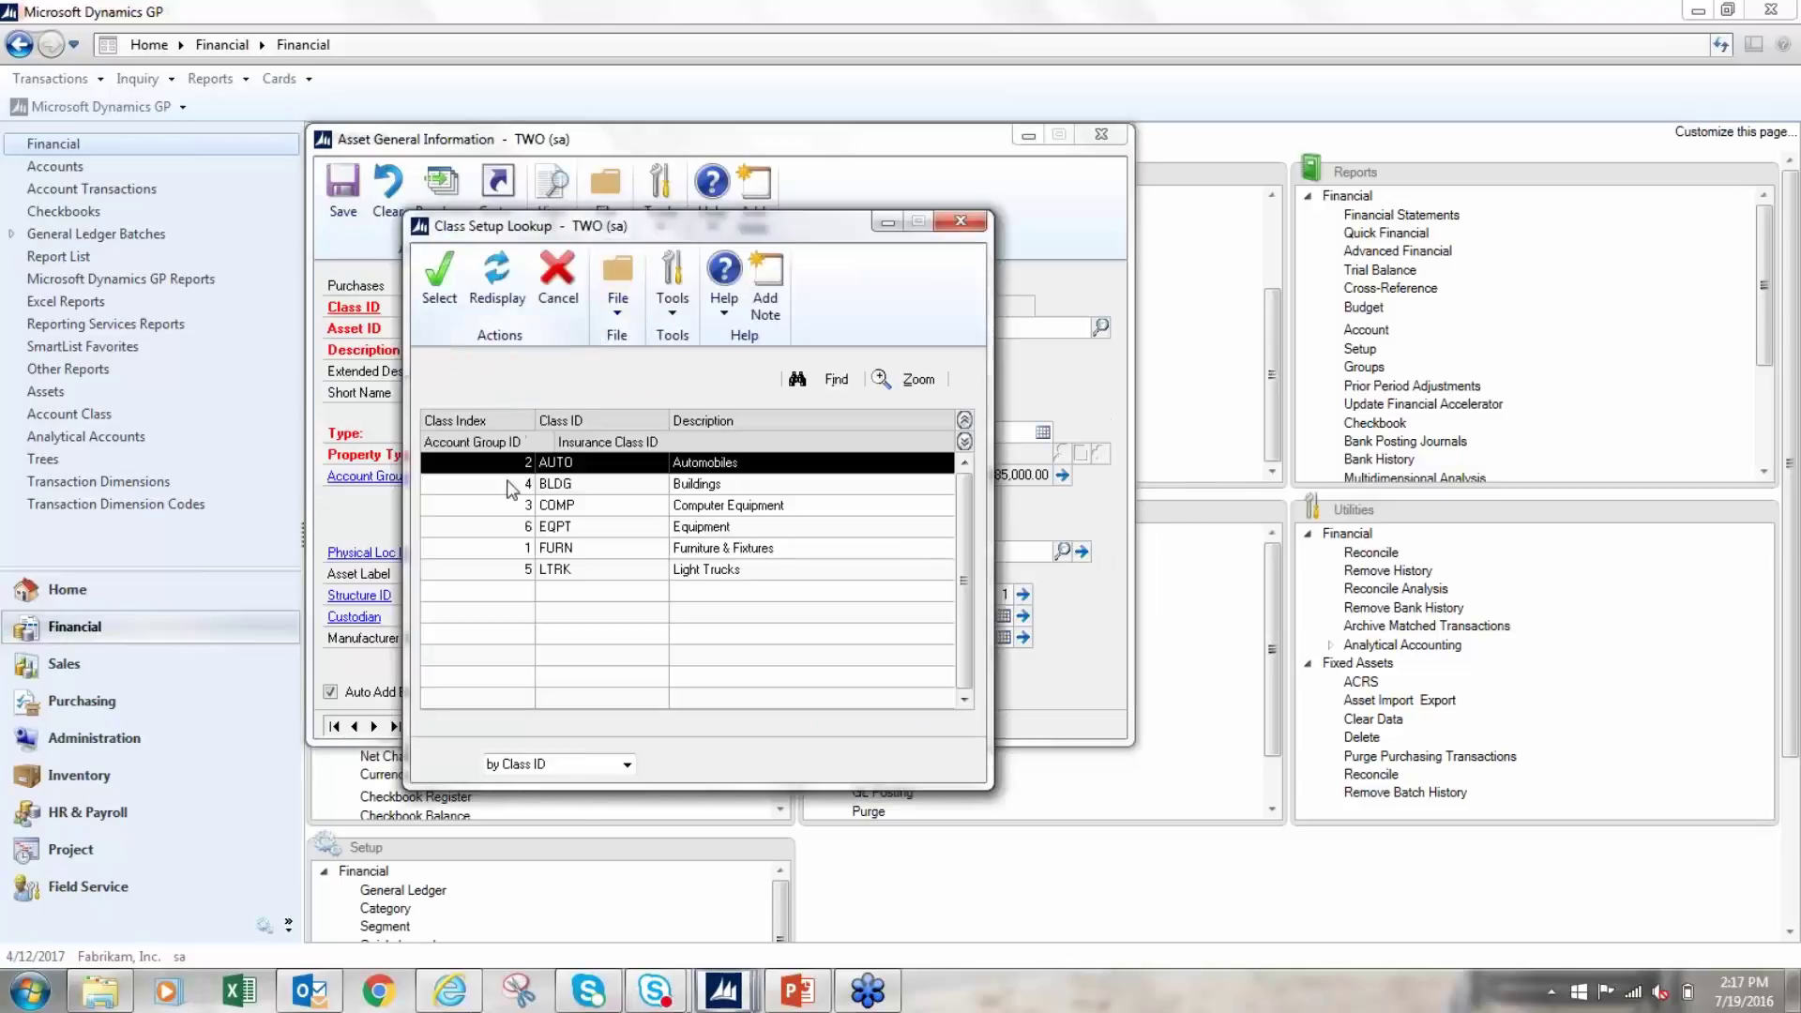
double_click(604, 514)
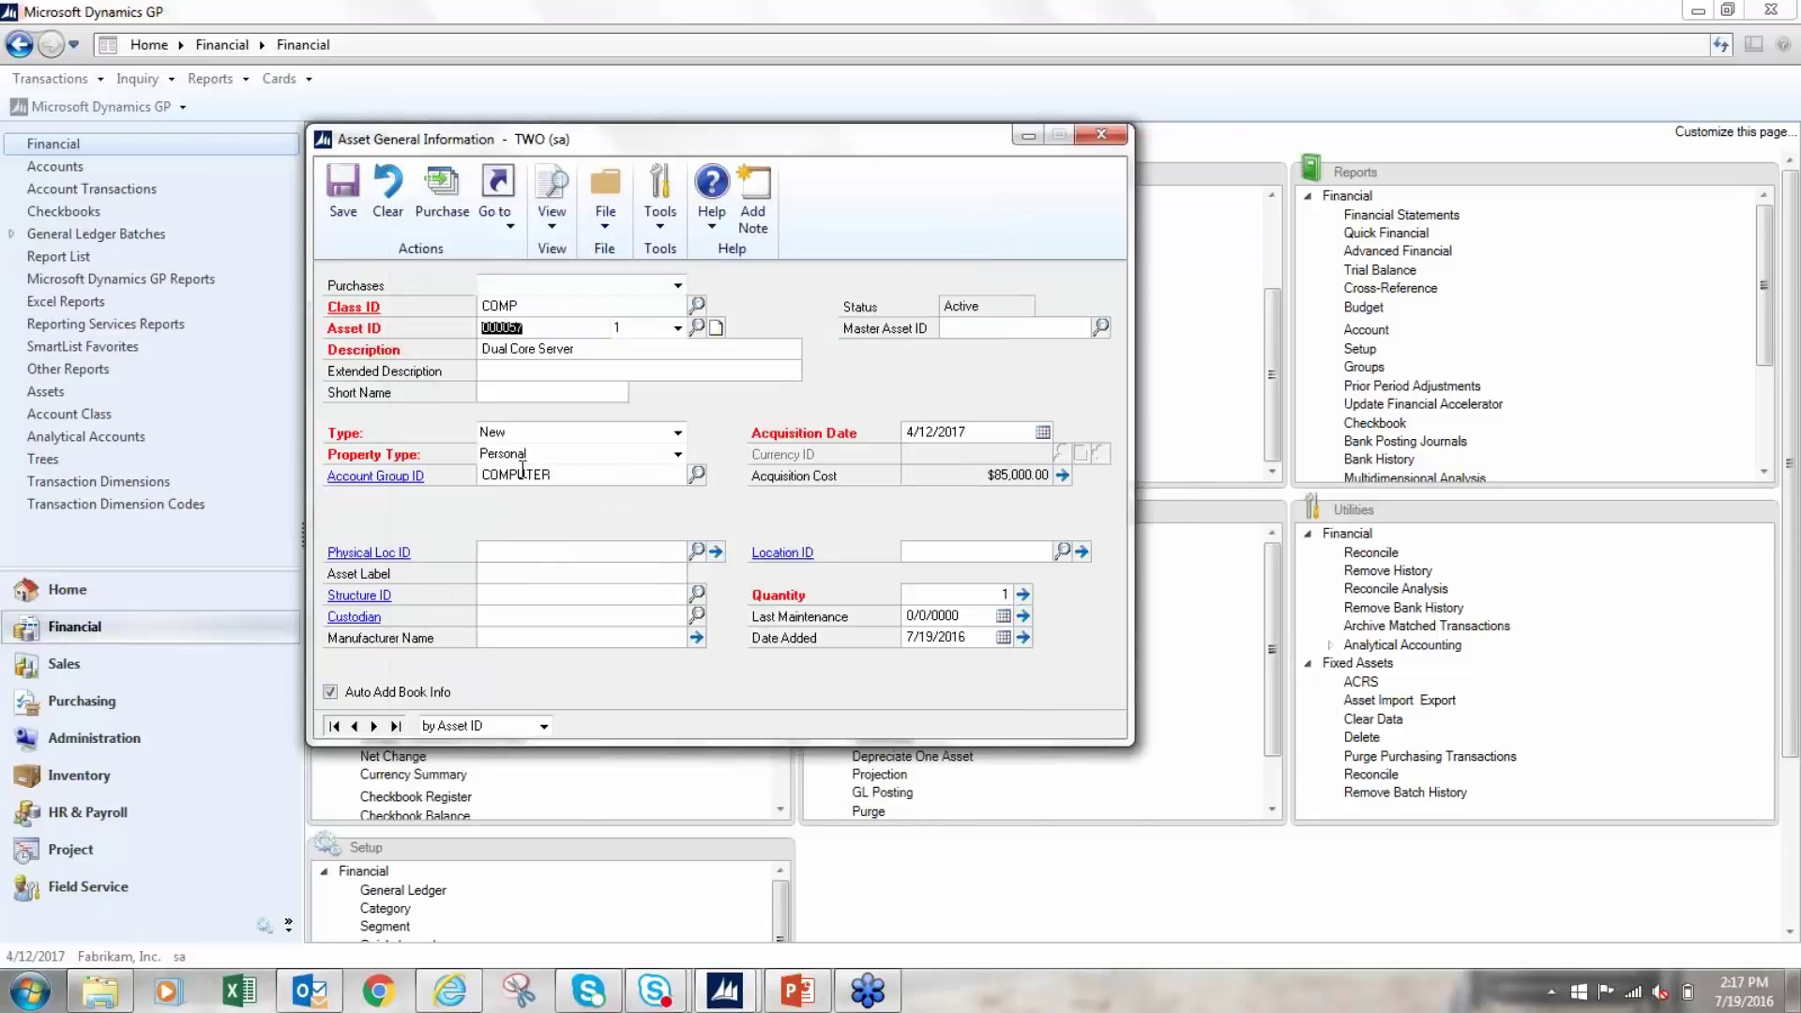
left_click(345, 214)
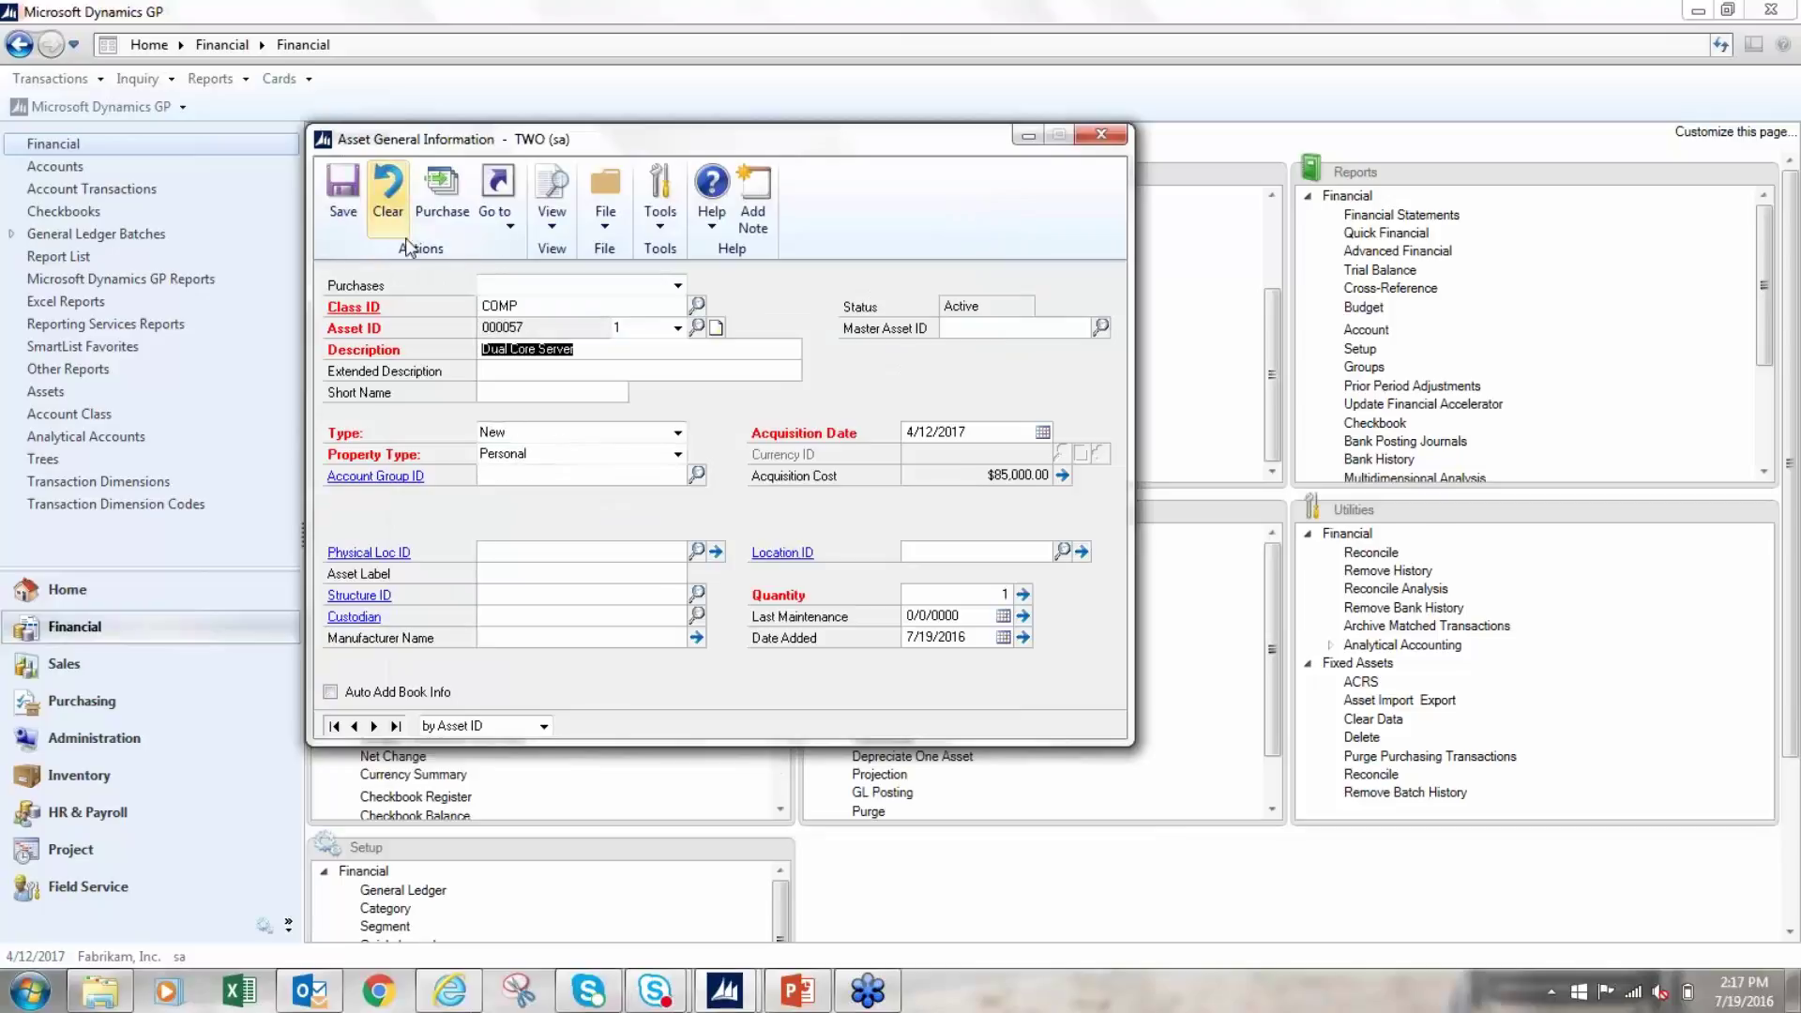
Check the open purchasing transactions without selecting any and clear the card for a new asset.
left_click(438, 217)
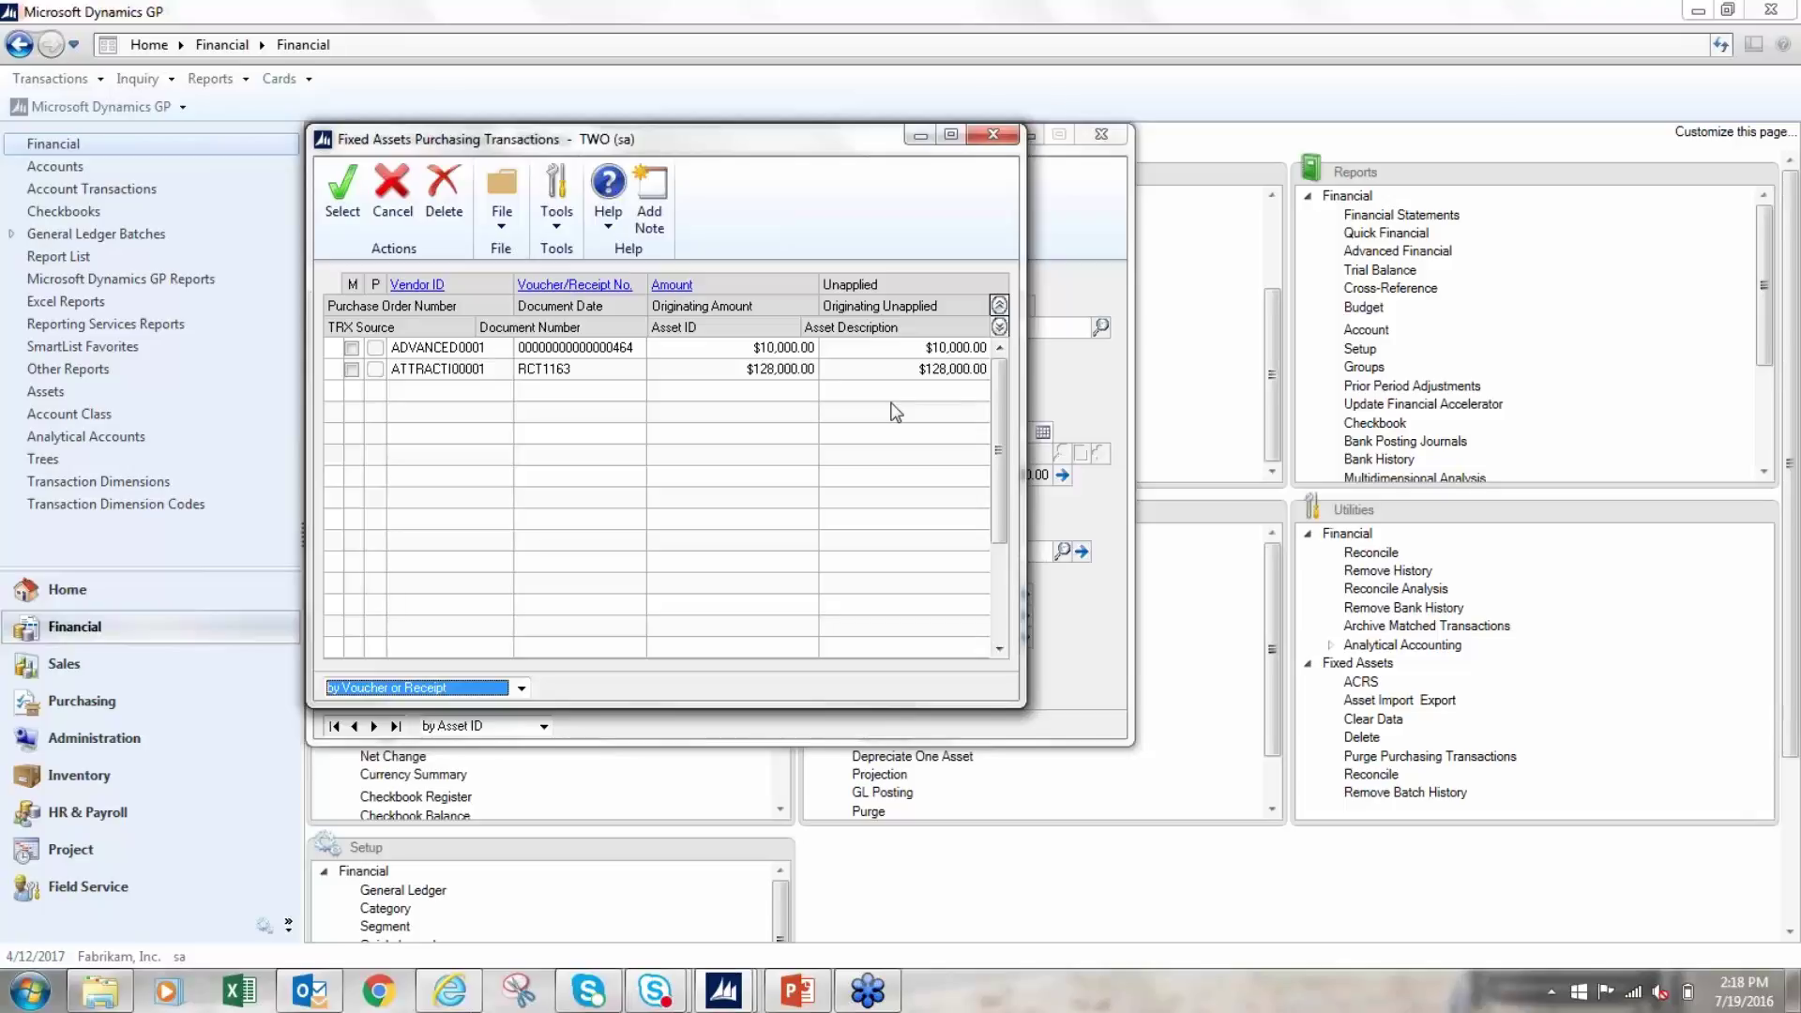
left_click(994, 139)
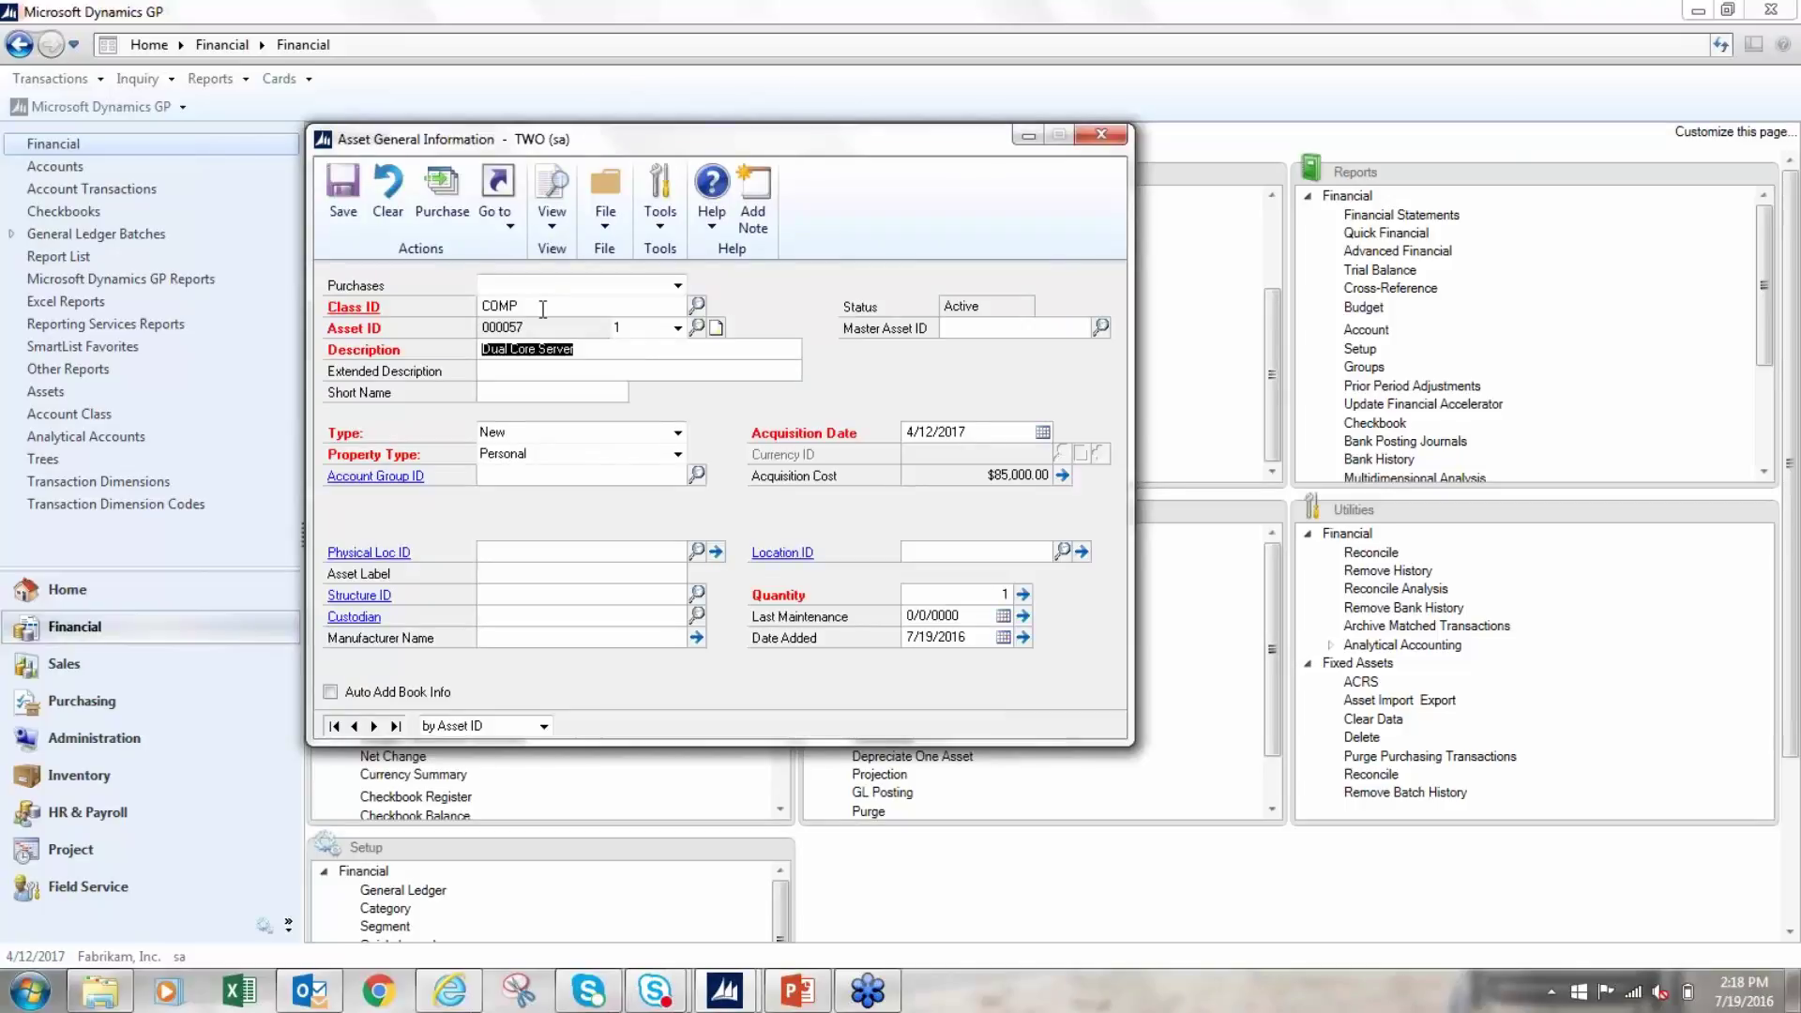
left_click(388, 202)
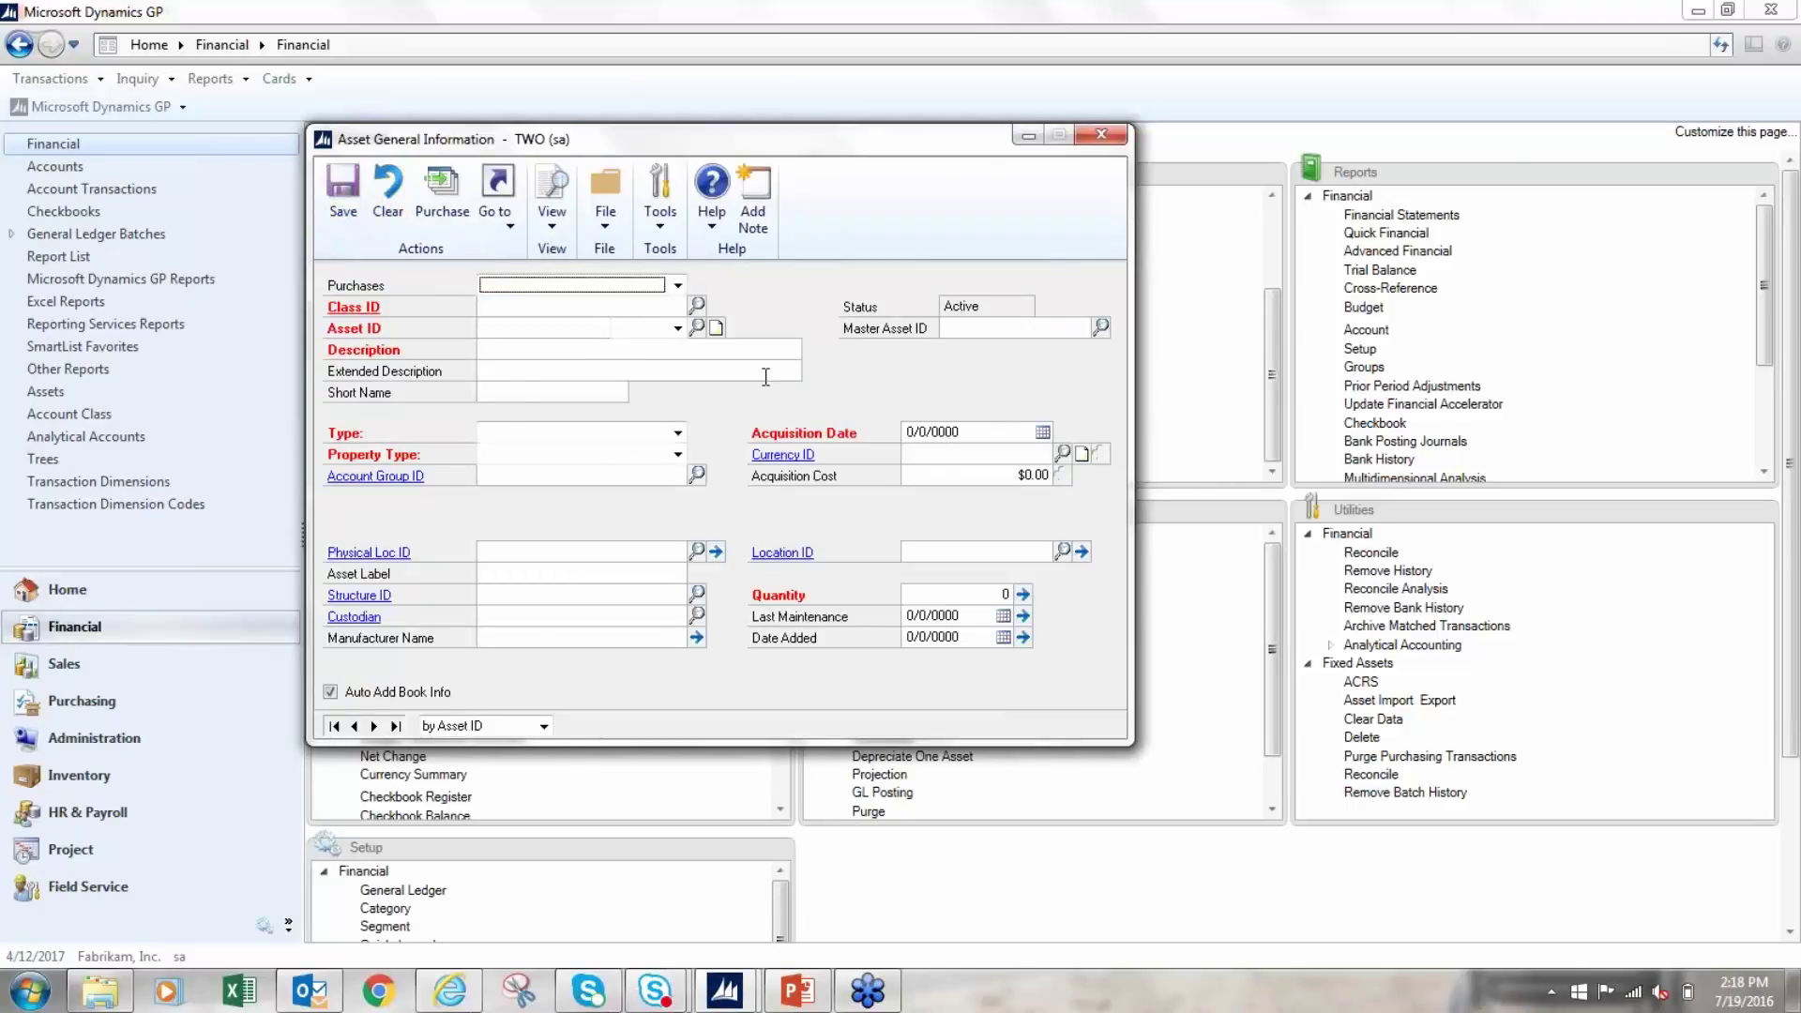
Start a new asset with class COMP and pull in the purchasing transactions for receipts RCT1163 and RCT1164 together.
left_click(696, 305)
double_click(574, 506)
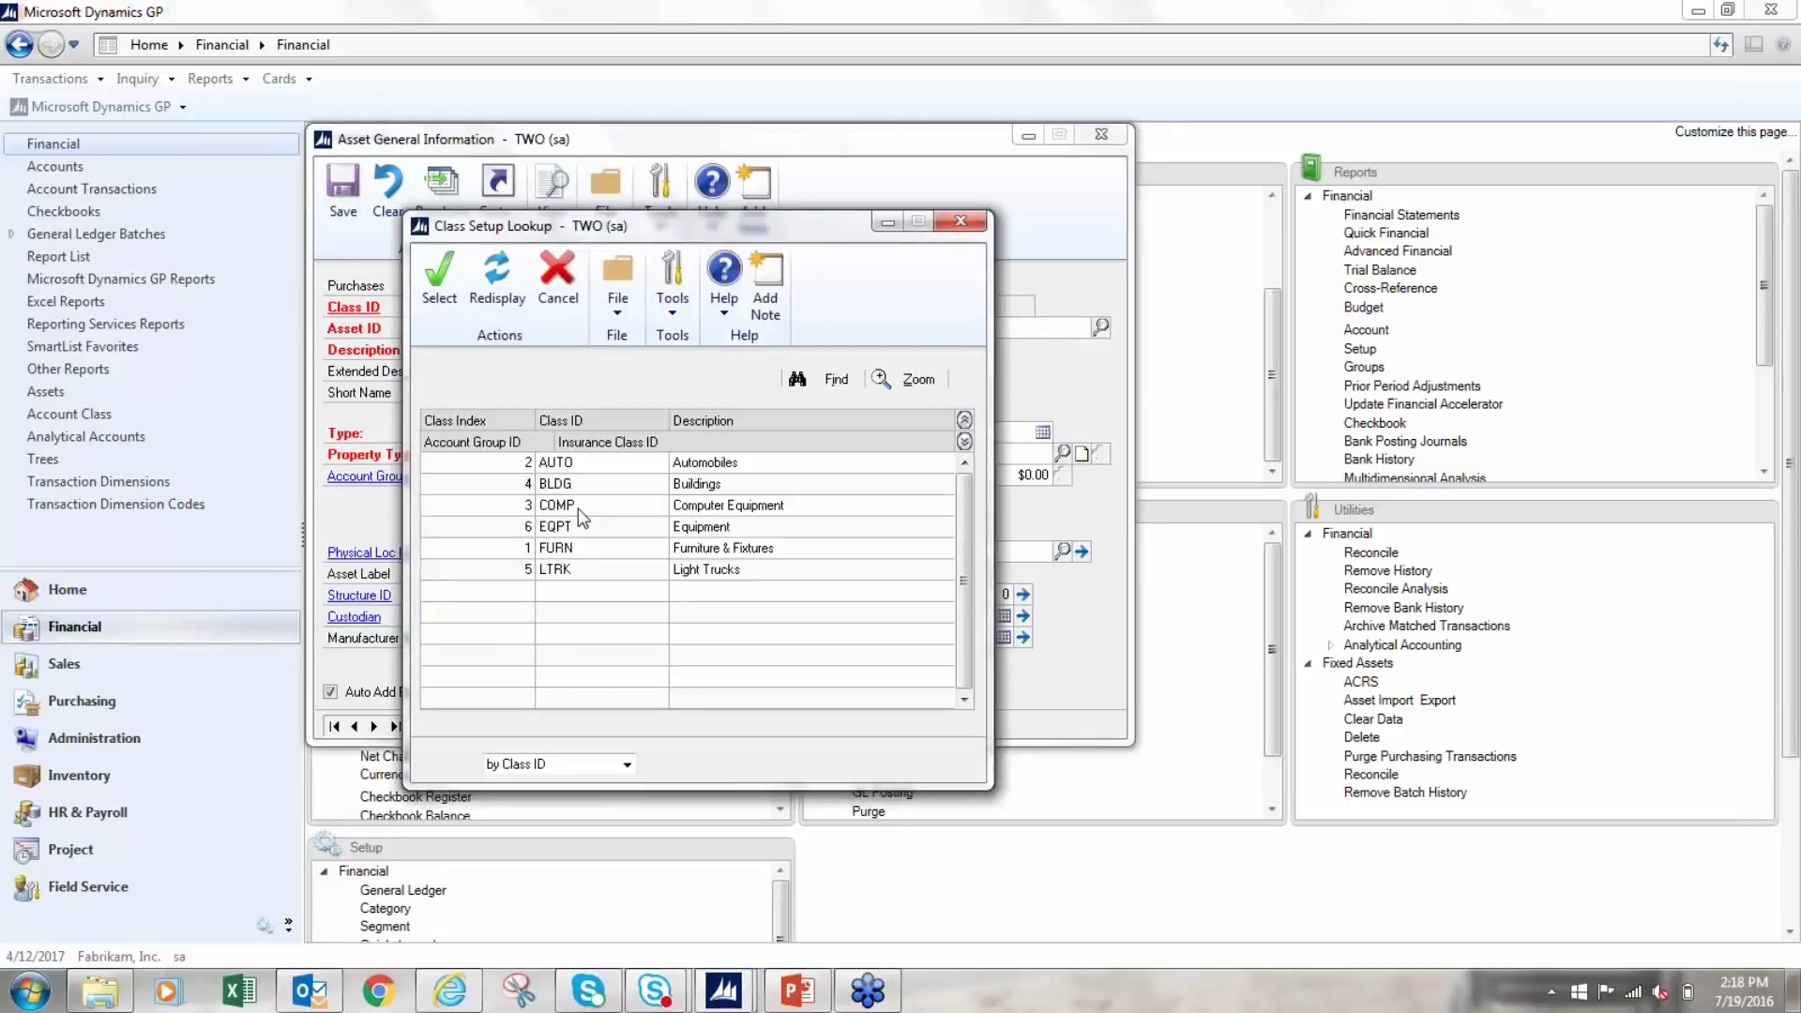
left_click(433, 206)
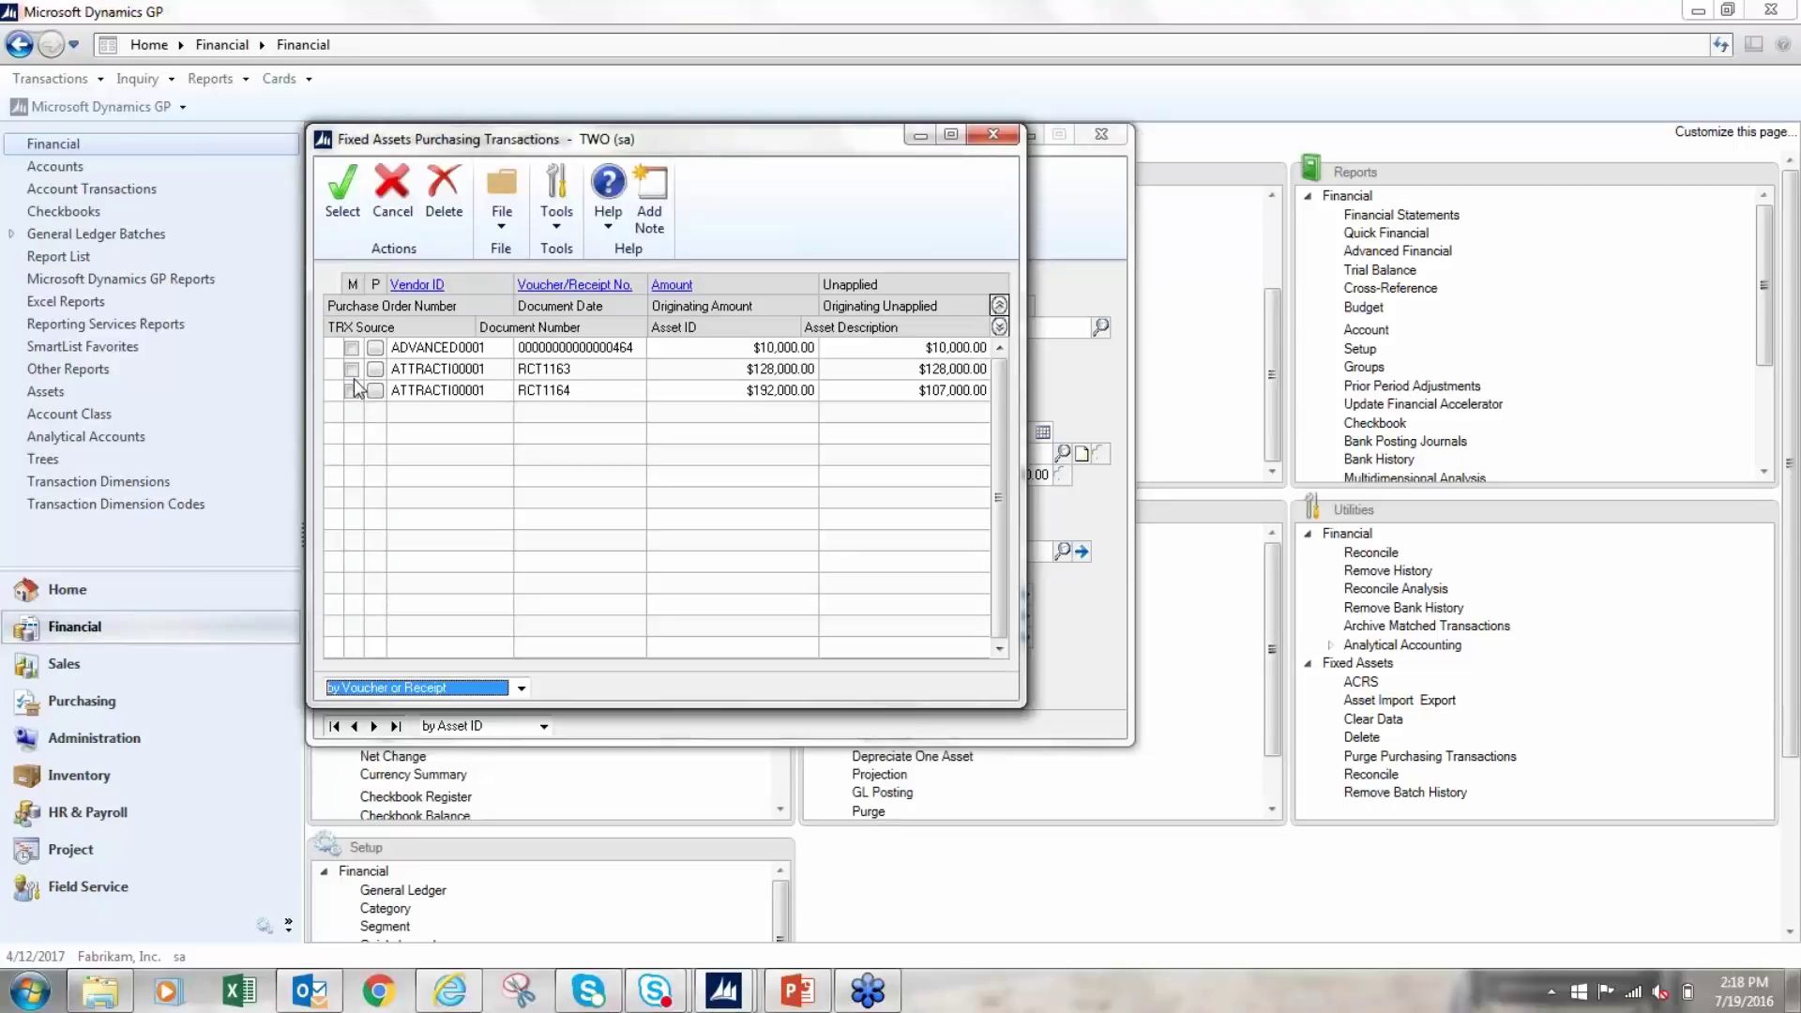
left_click(352, 368)
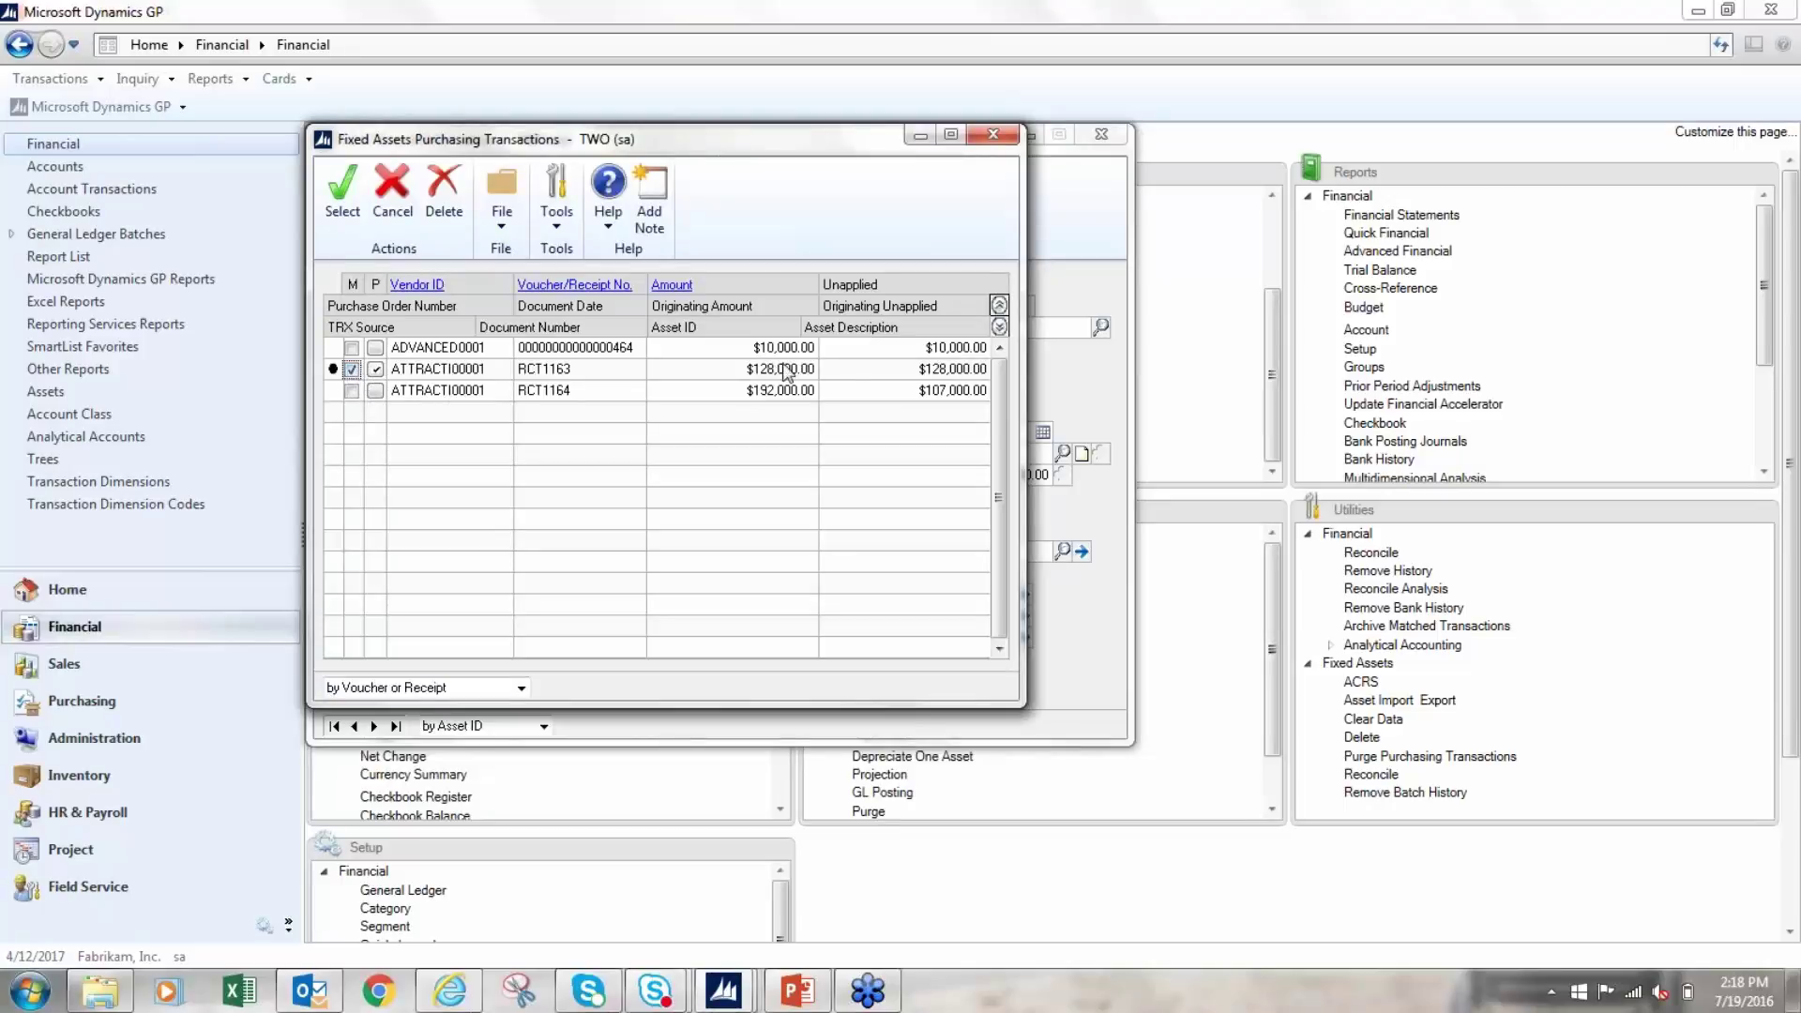
left_click(352, 390)
left_click(341, 187)
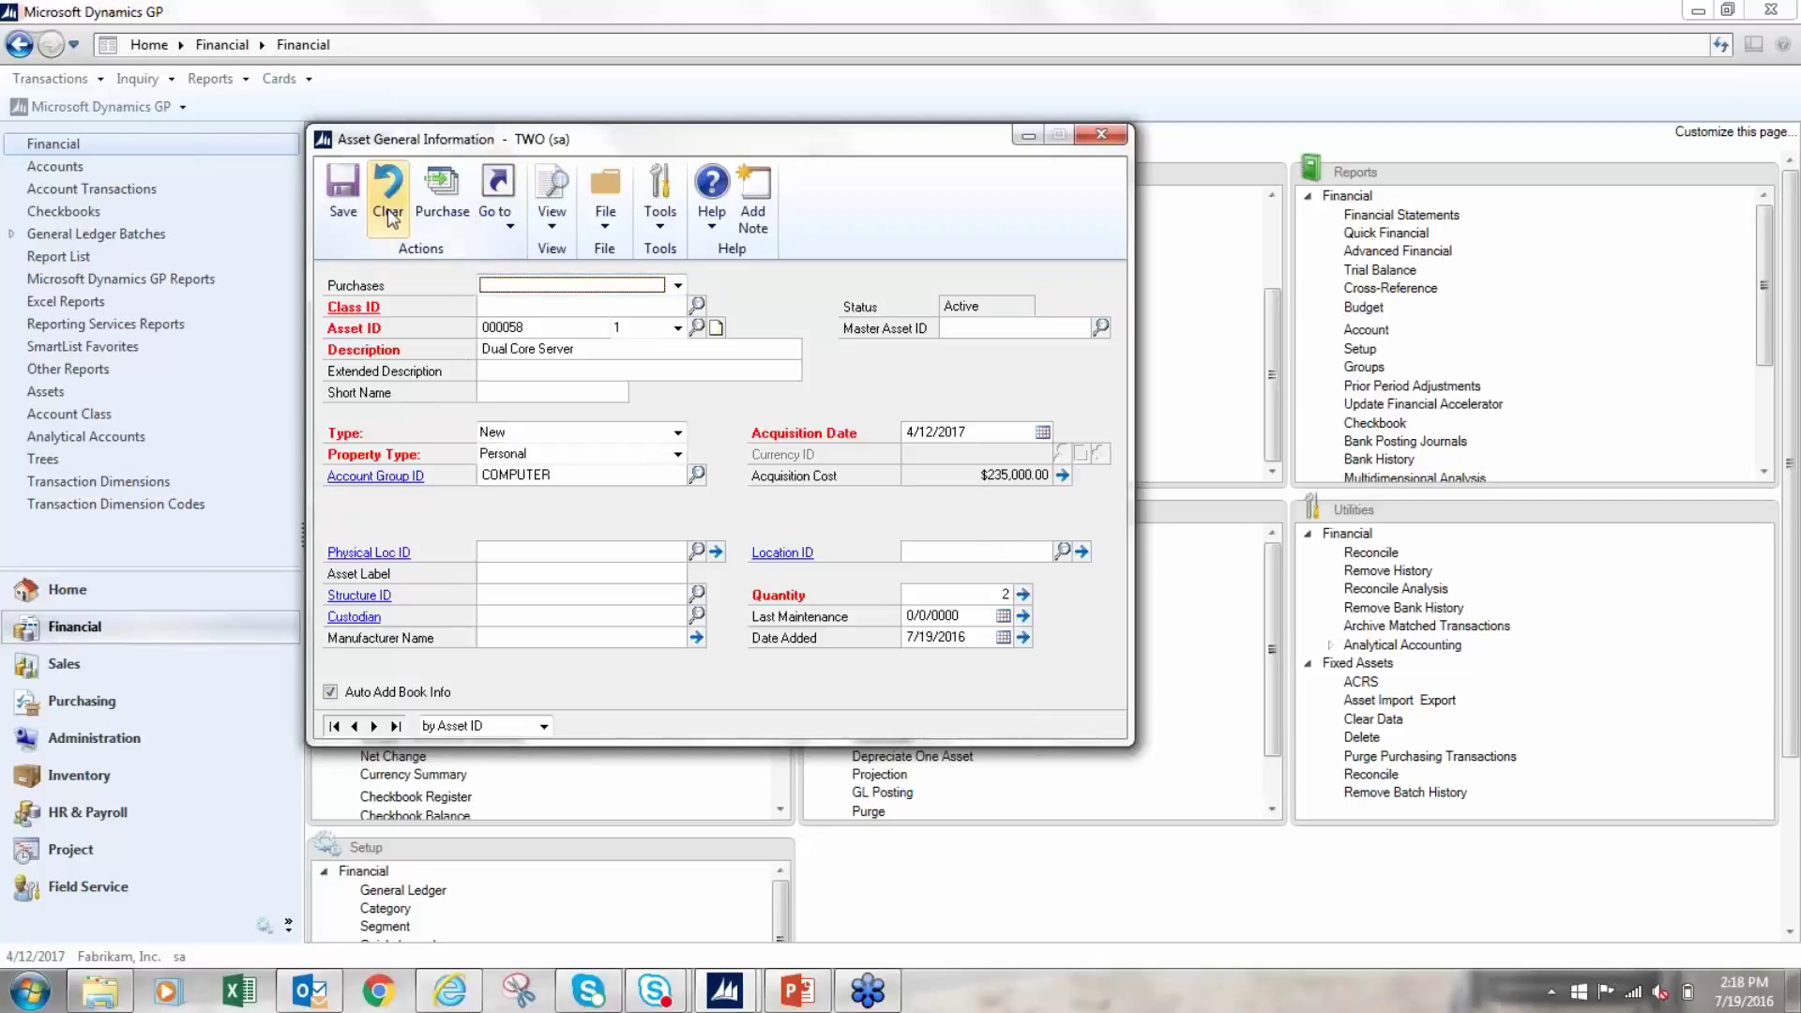
Assign class COMP to the combined two-server asset, save it and close the asset card.
left_click(696, 304)
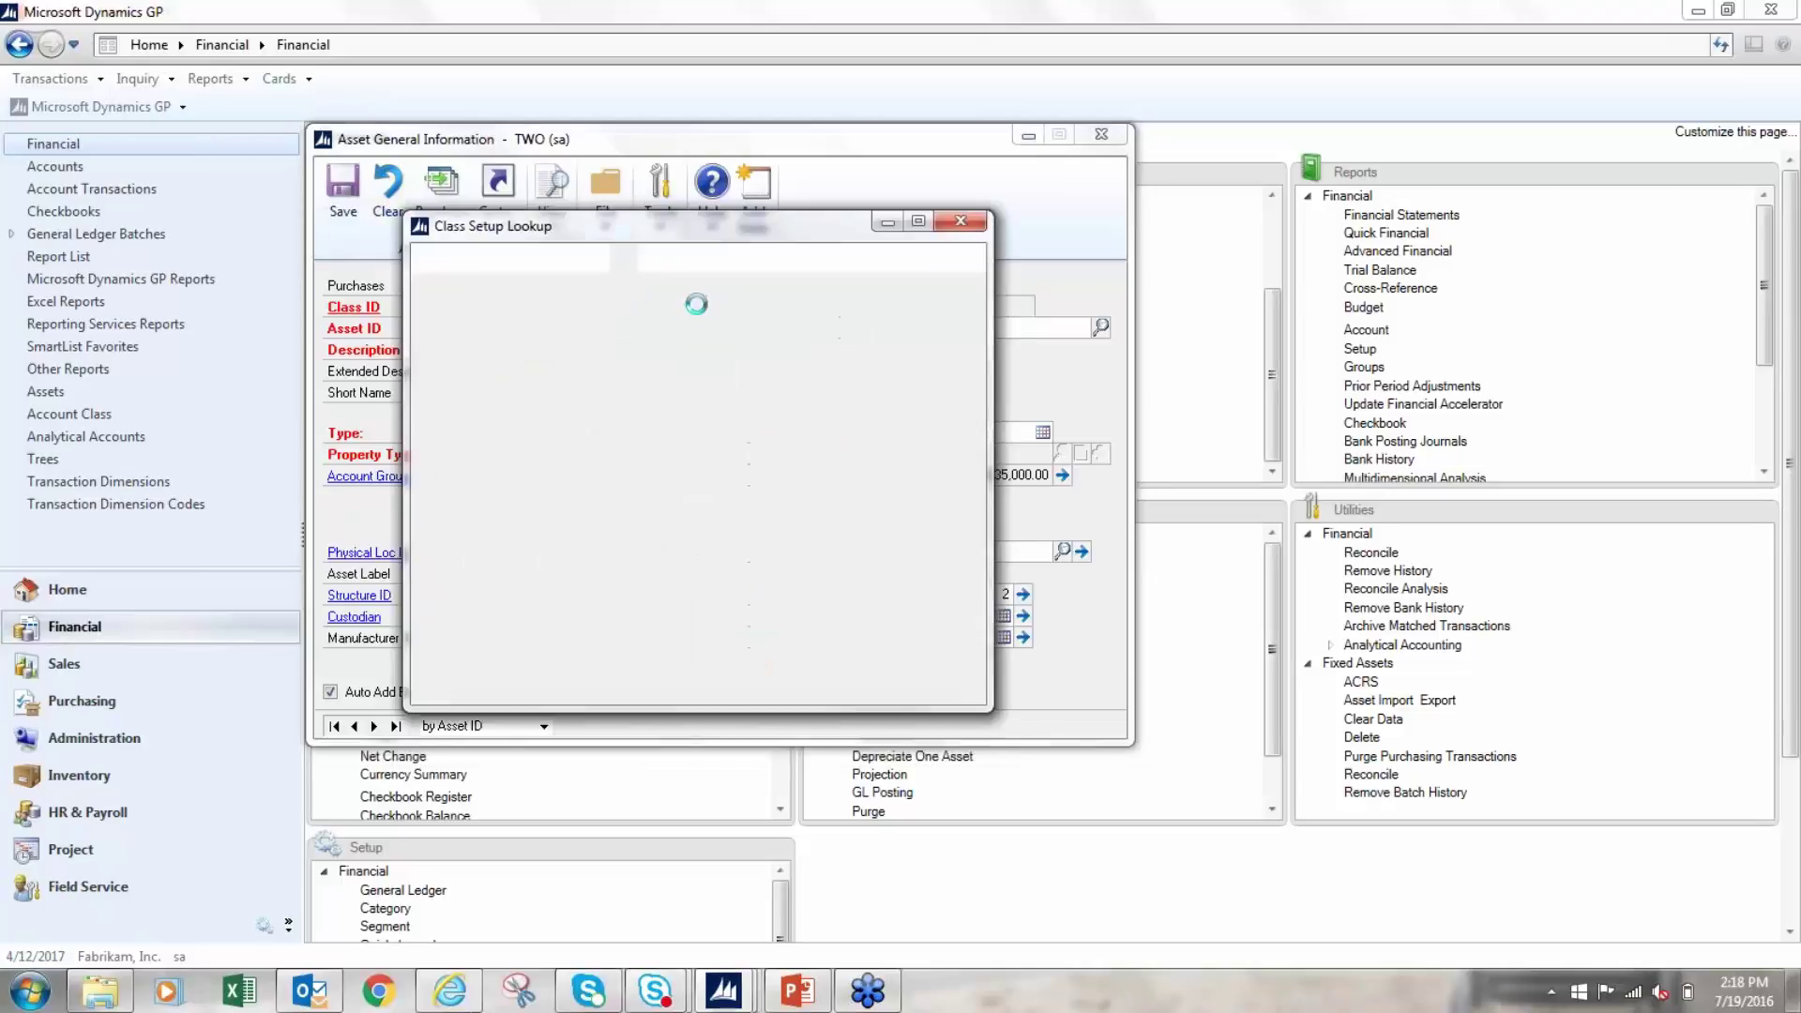
double_click(582, 507)
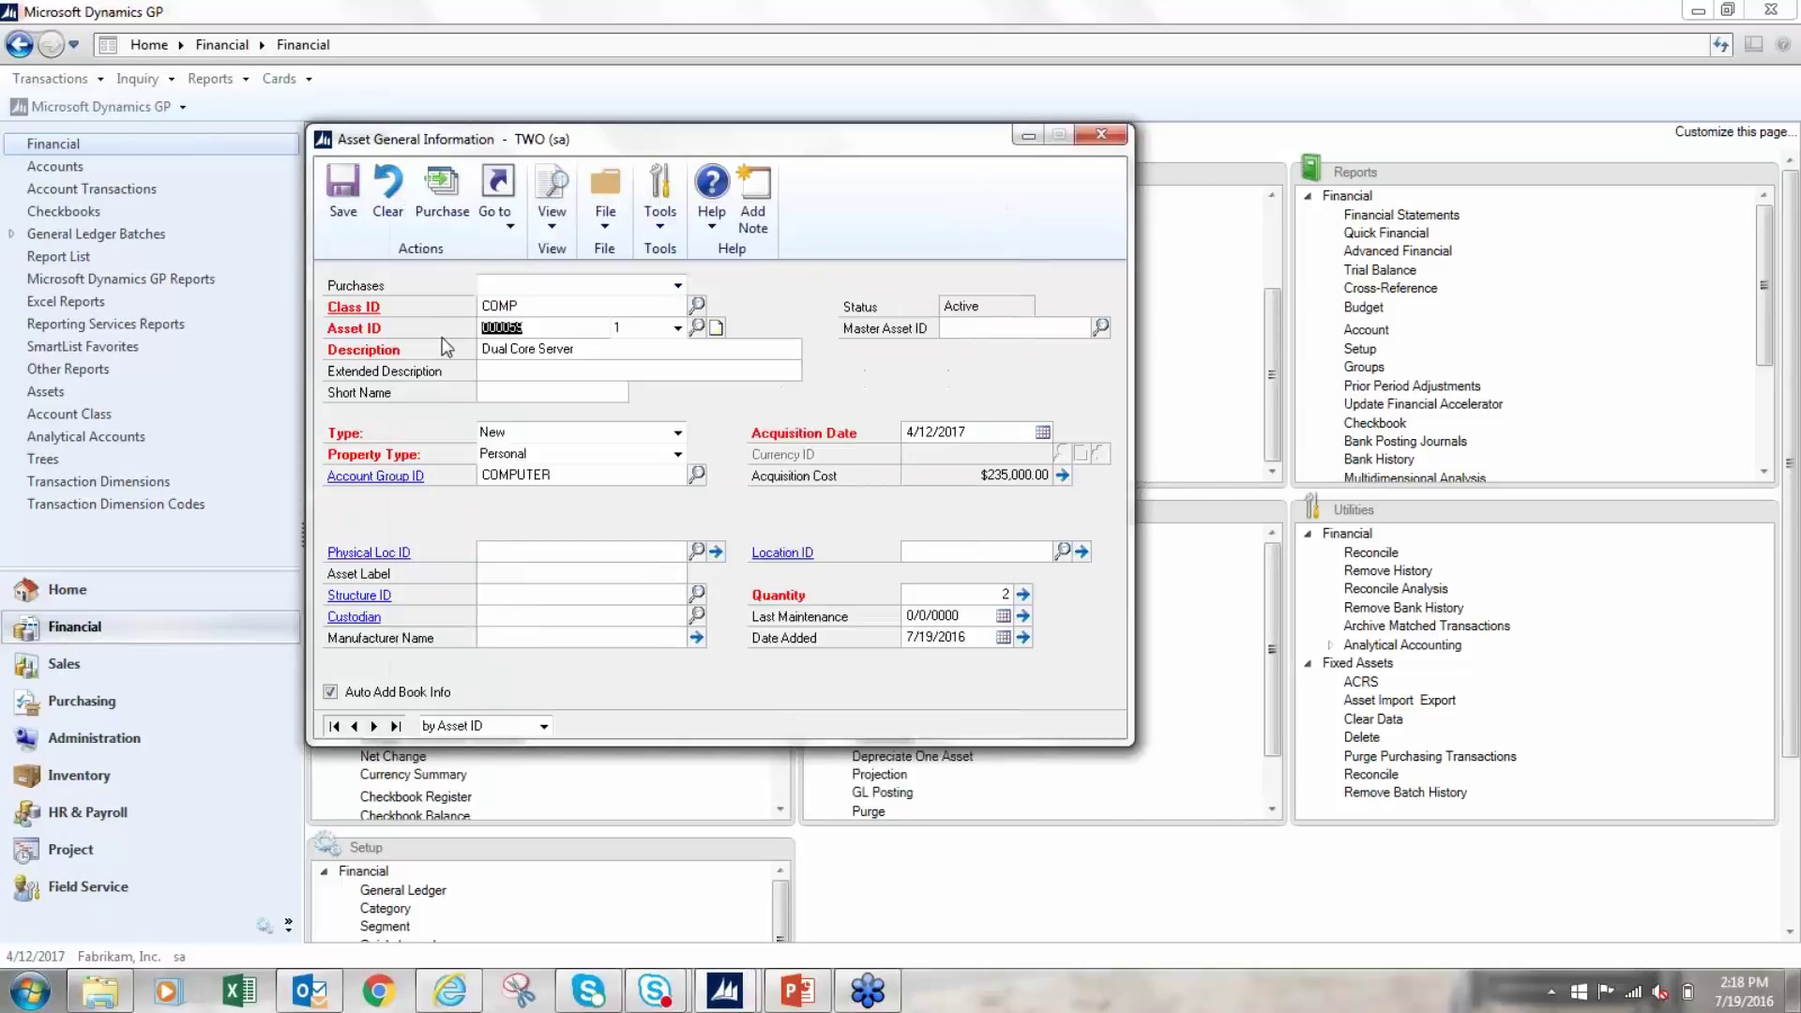
left_click(344, 214)
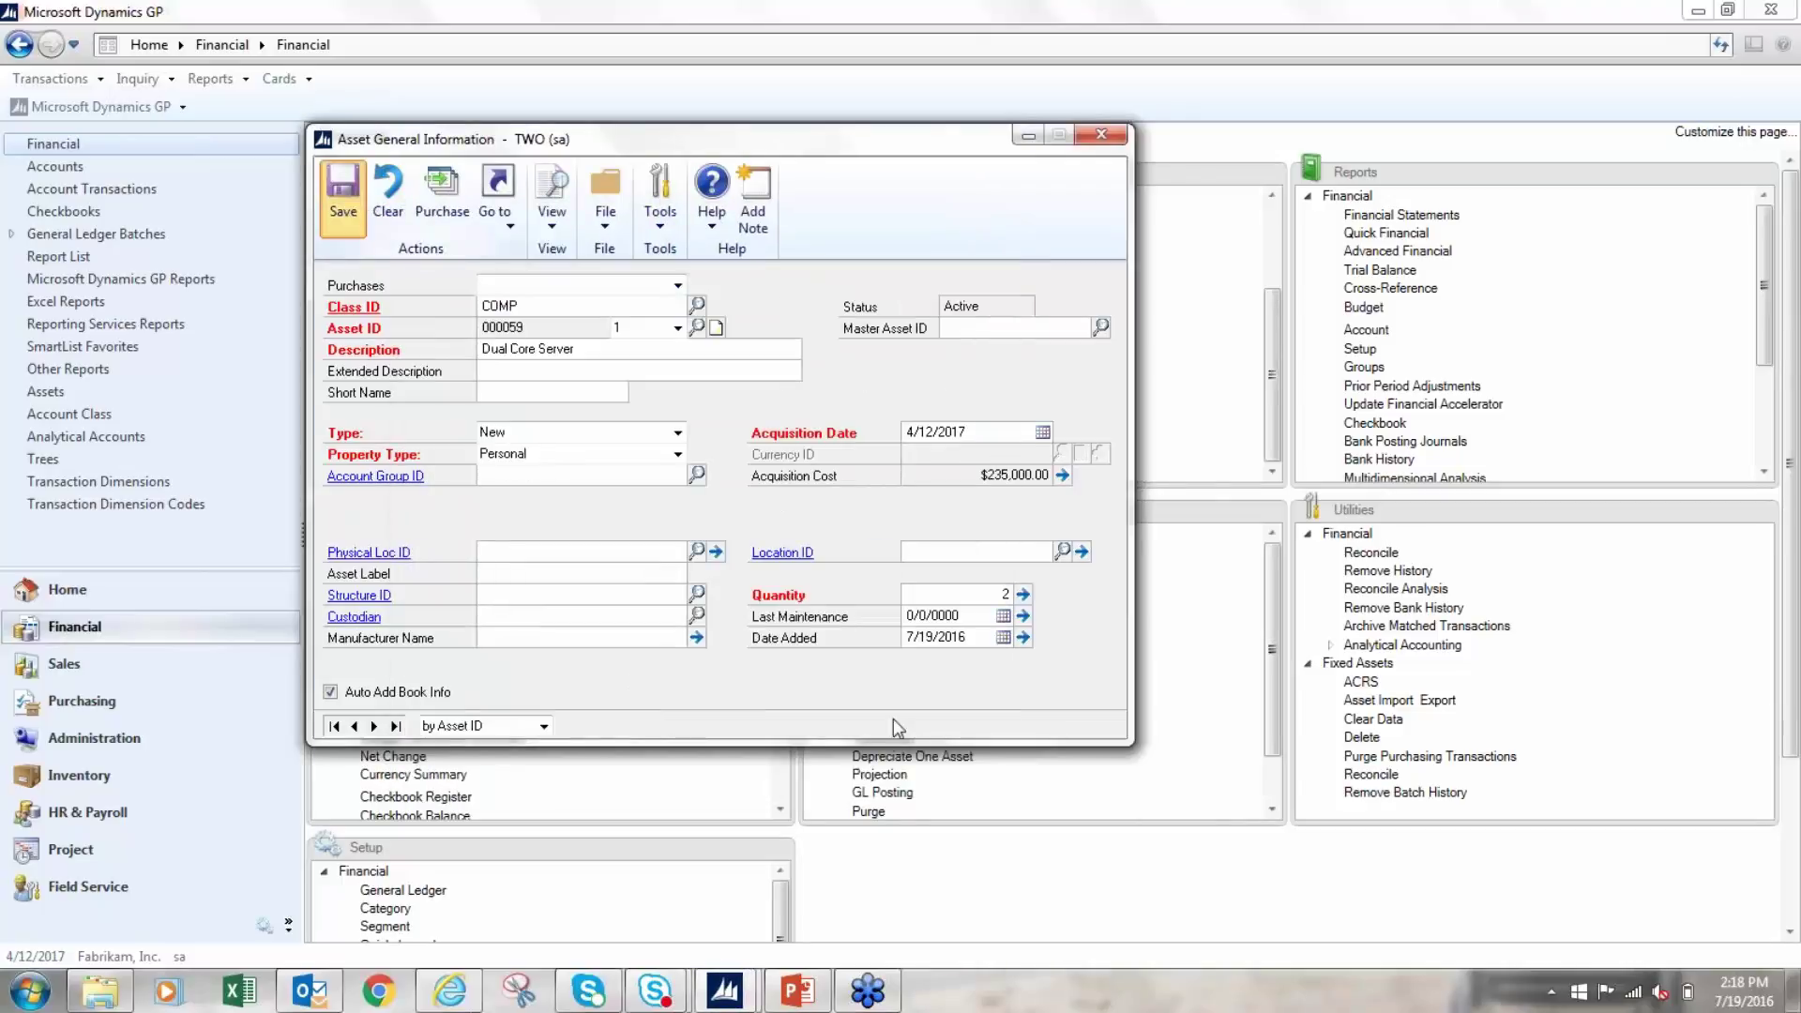
left_click(1101, 138)
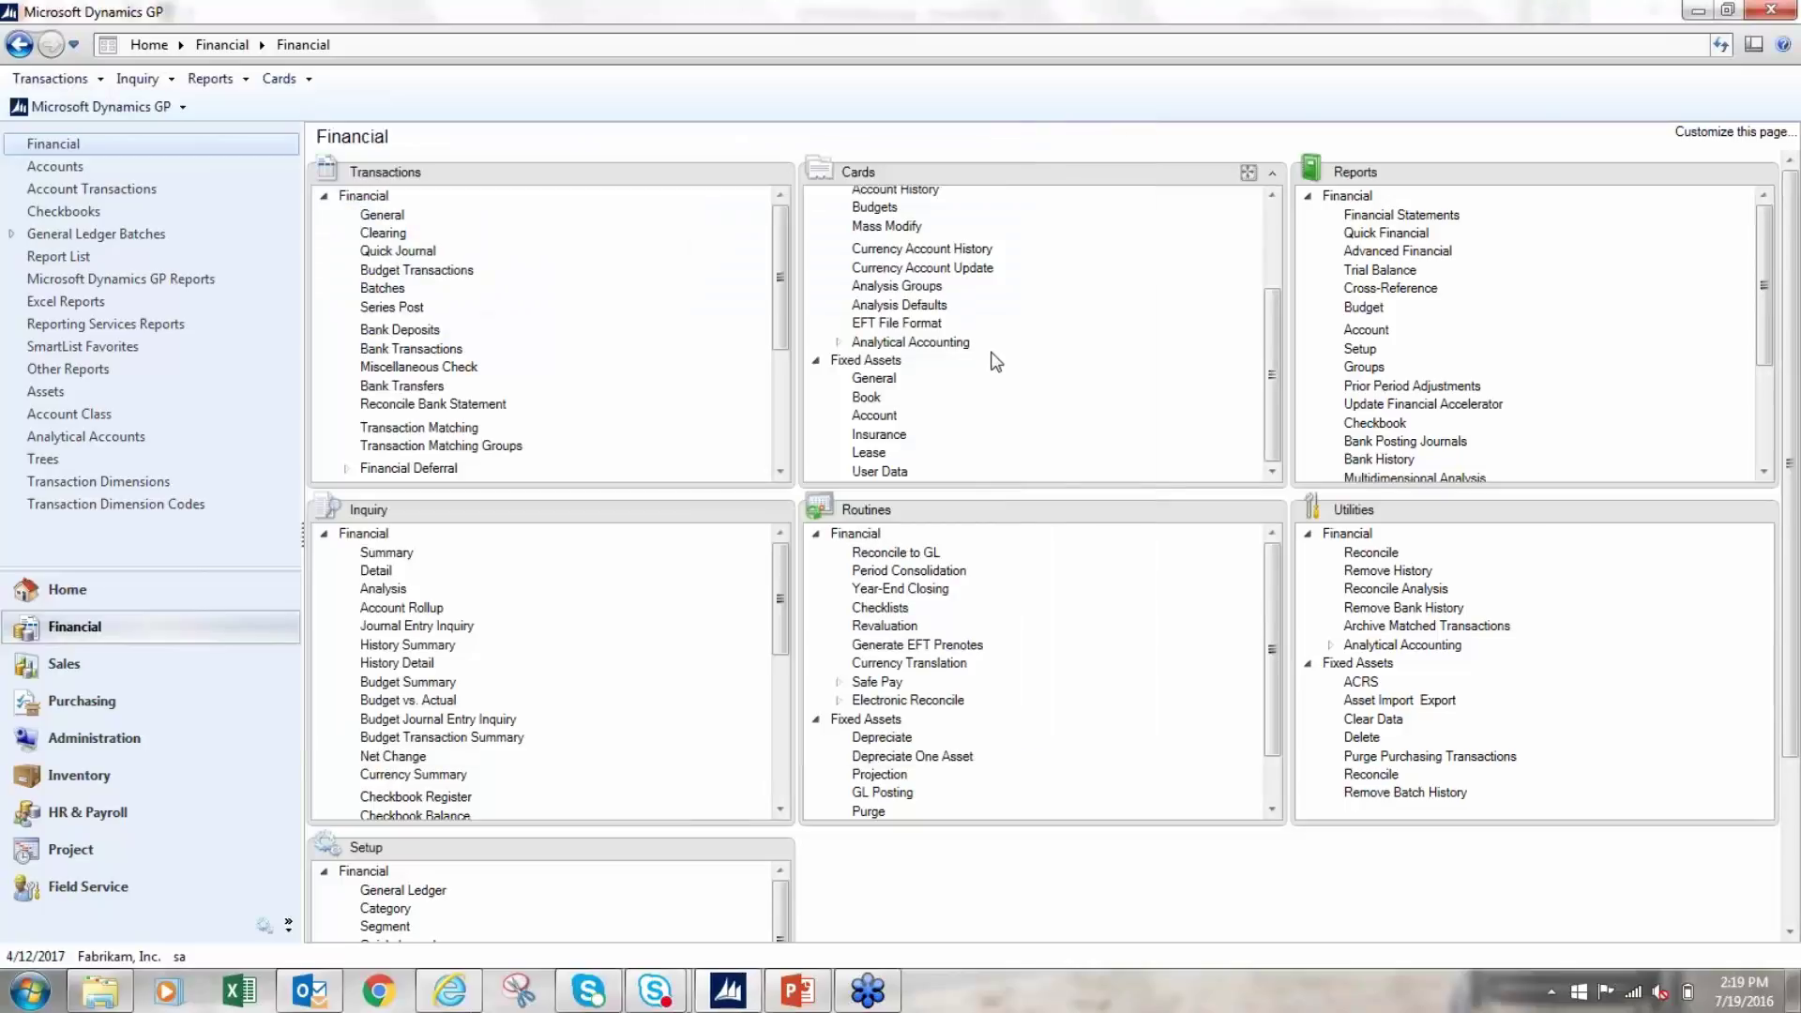
Reopen the asset general card, browse back from the last record to the Office Desk asset, and look over the available classes.
left_click(874, 379)
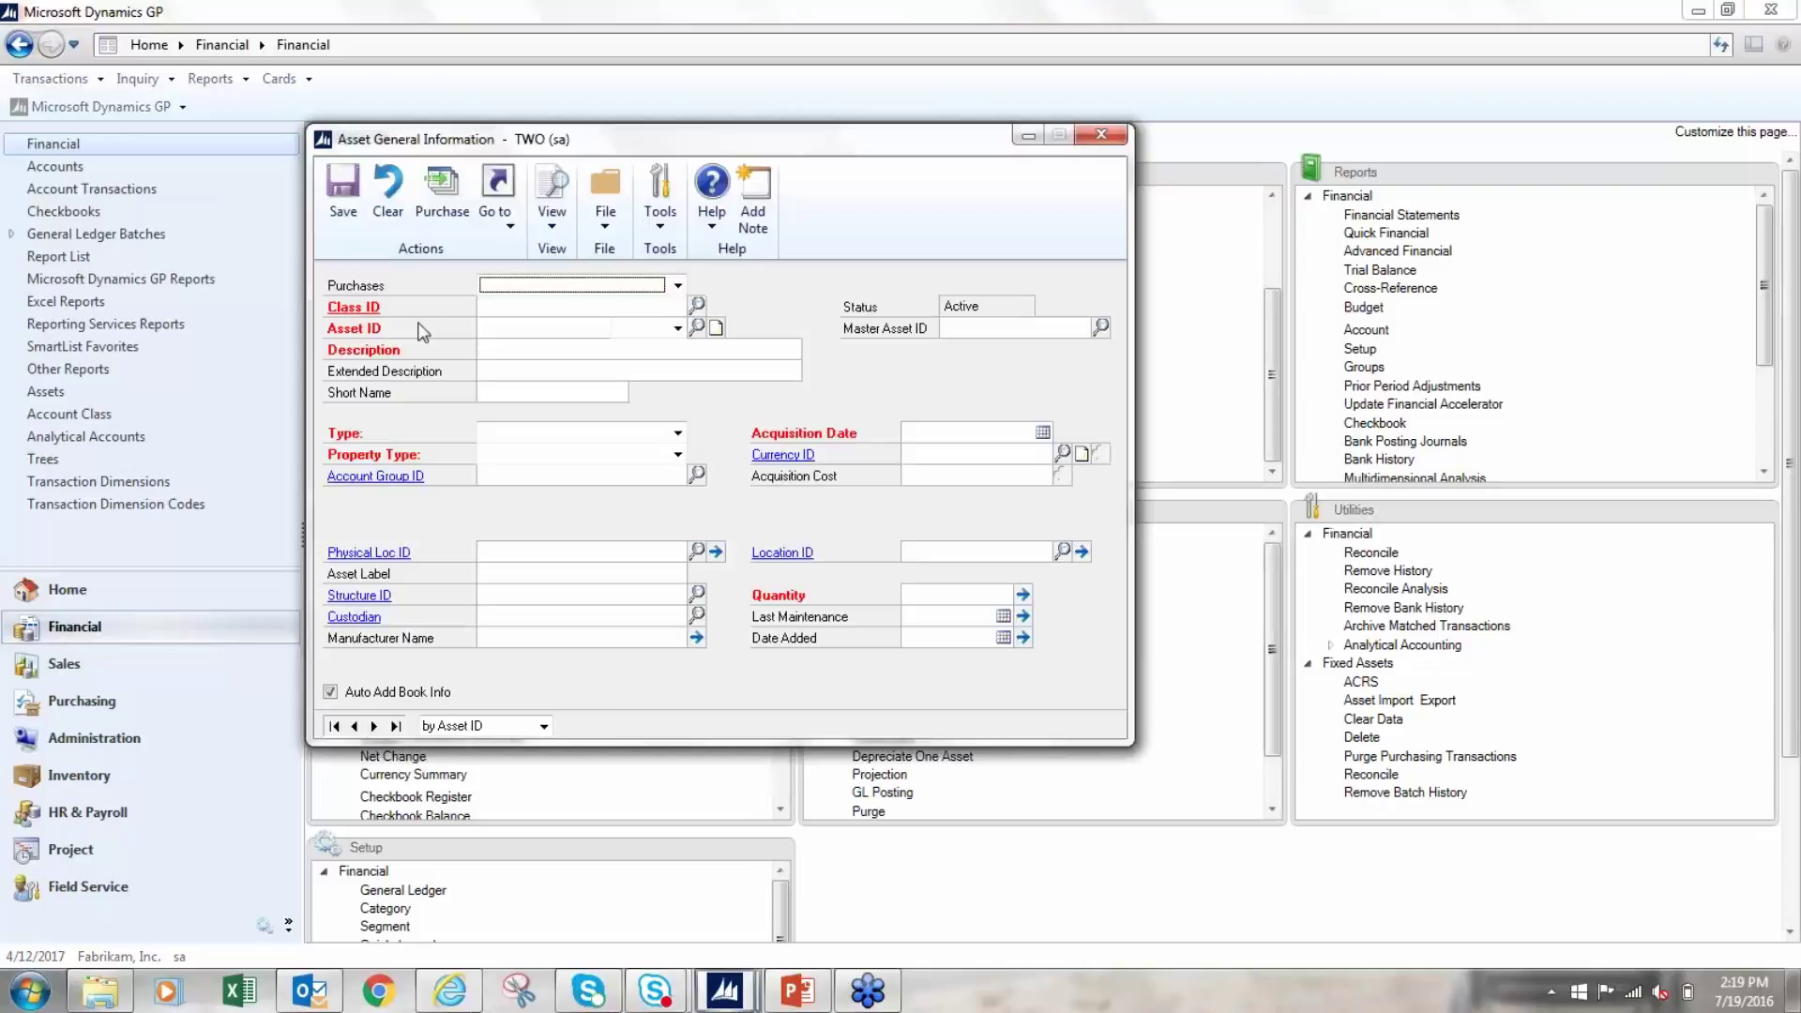
left_click(396, 727)
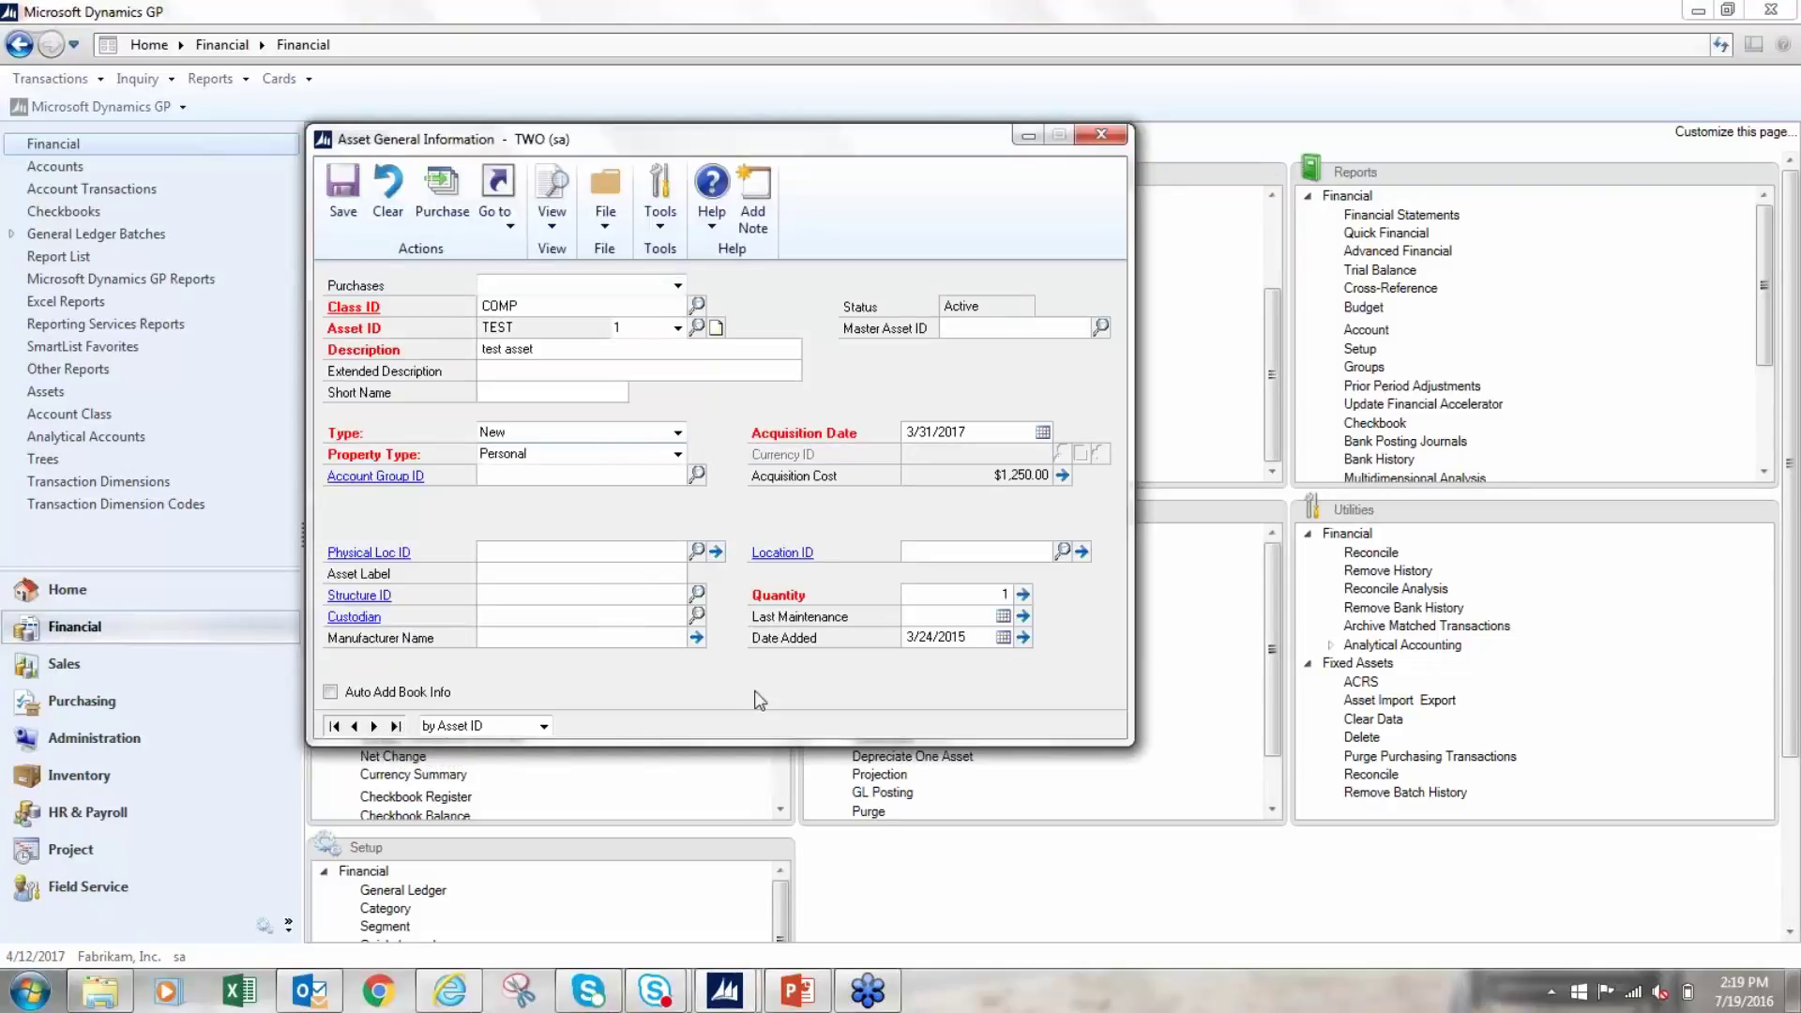
left_click(355, 727)
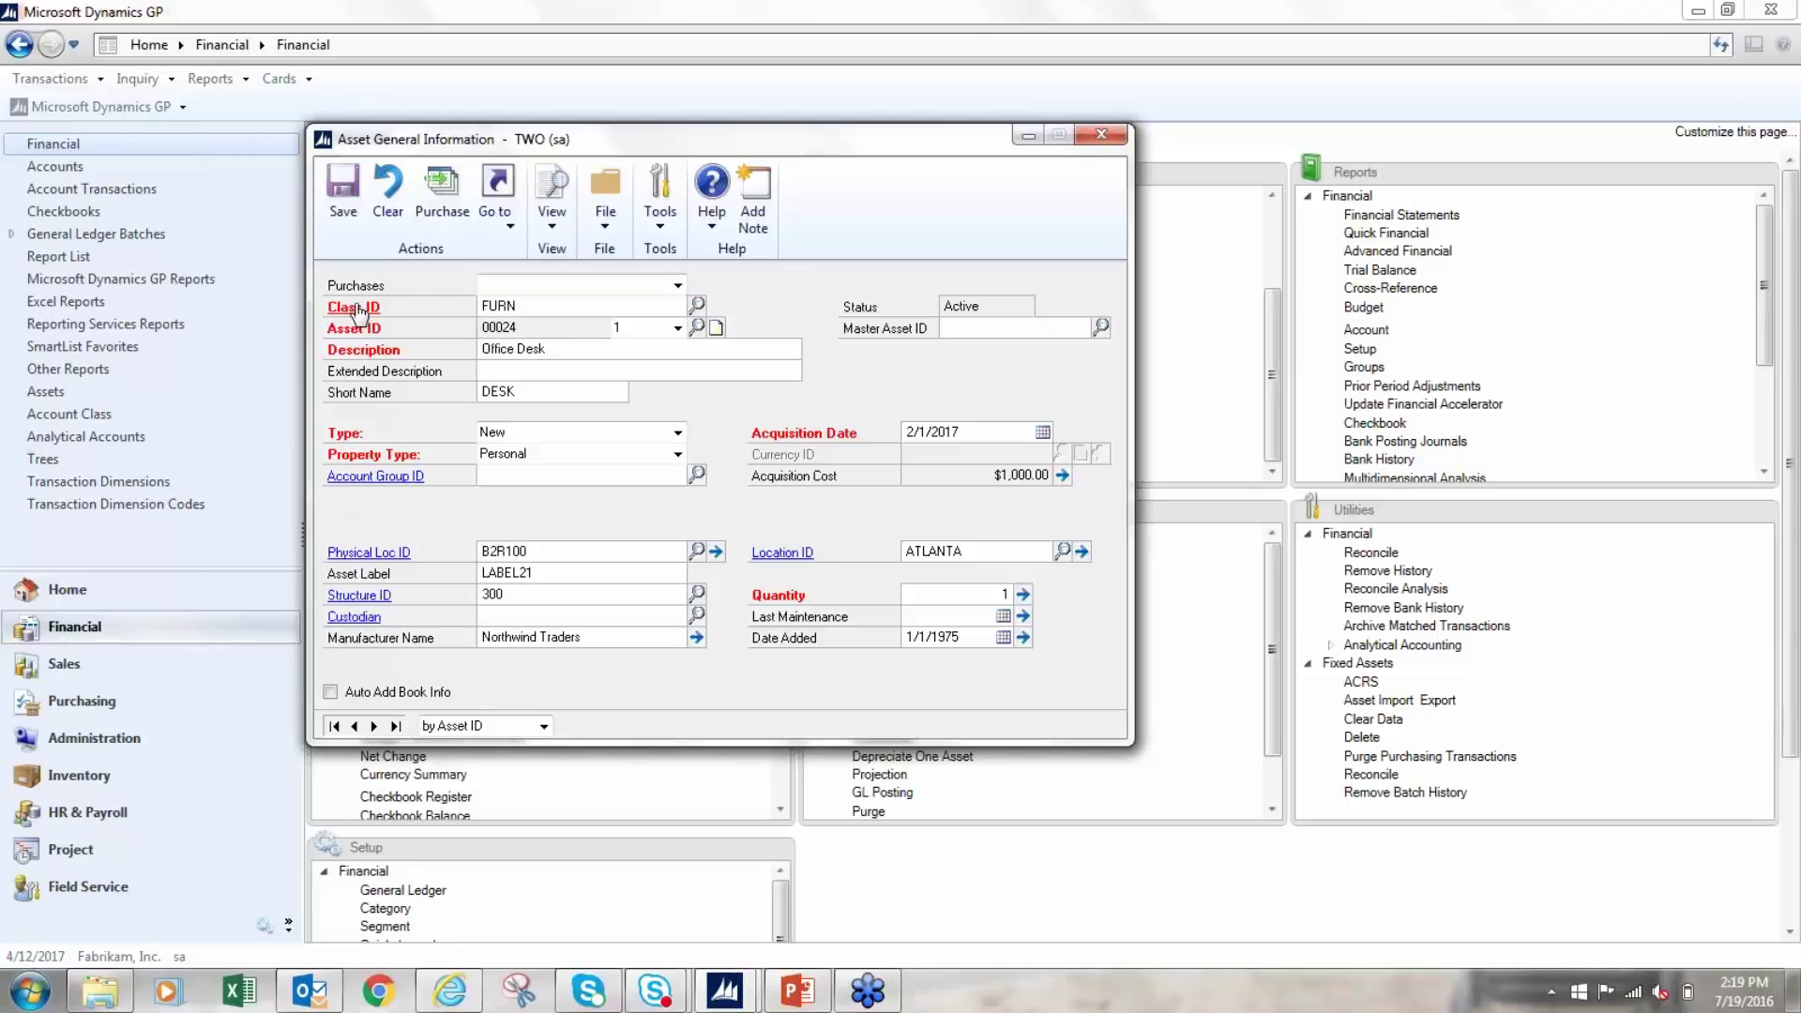
left_click(698, 306)
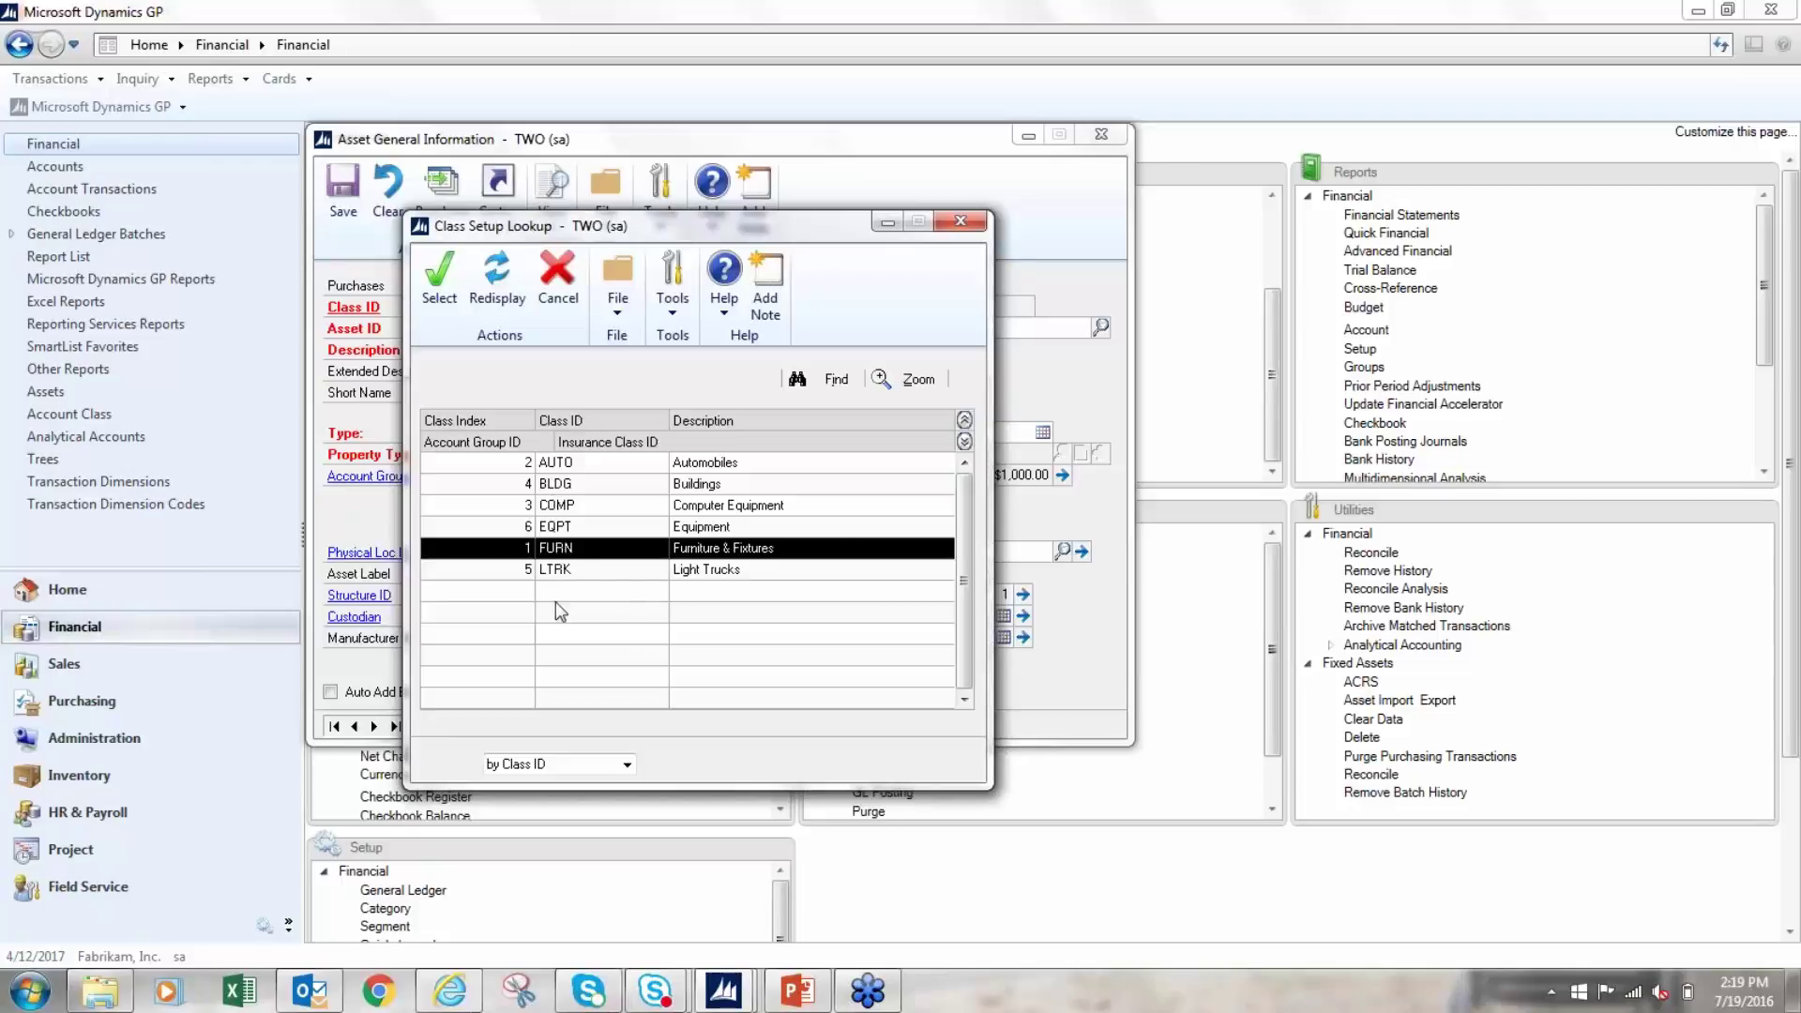
left_click(958, 229)
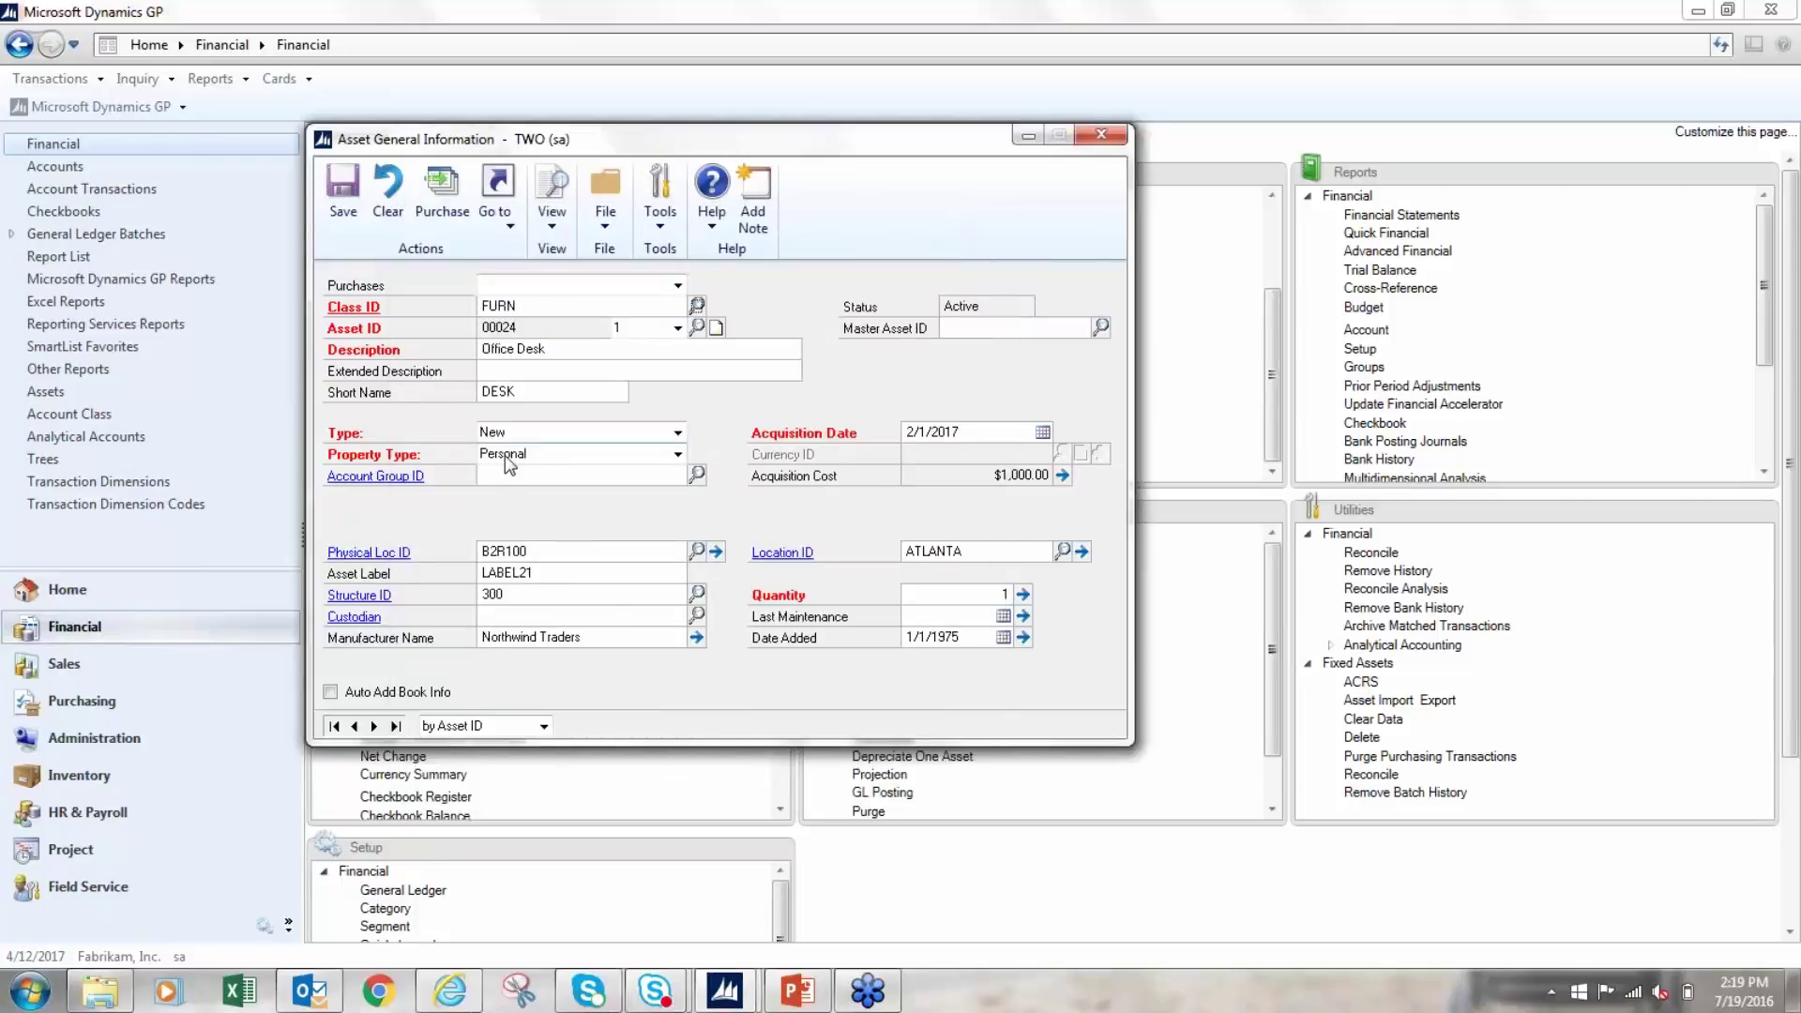
Go through the Office Desk's description, extended description and short name fields without changing them.
left_click(565, 348)
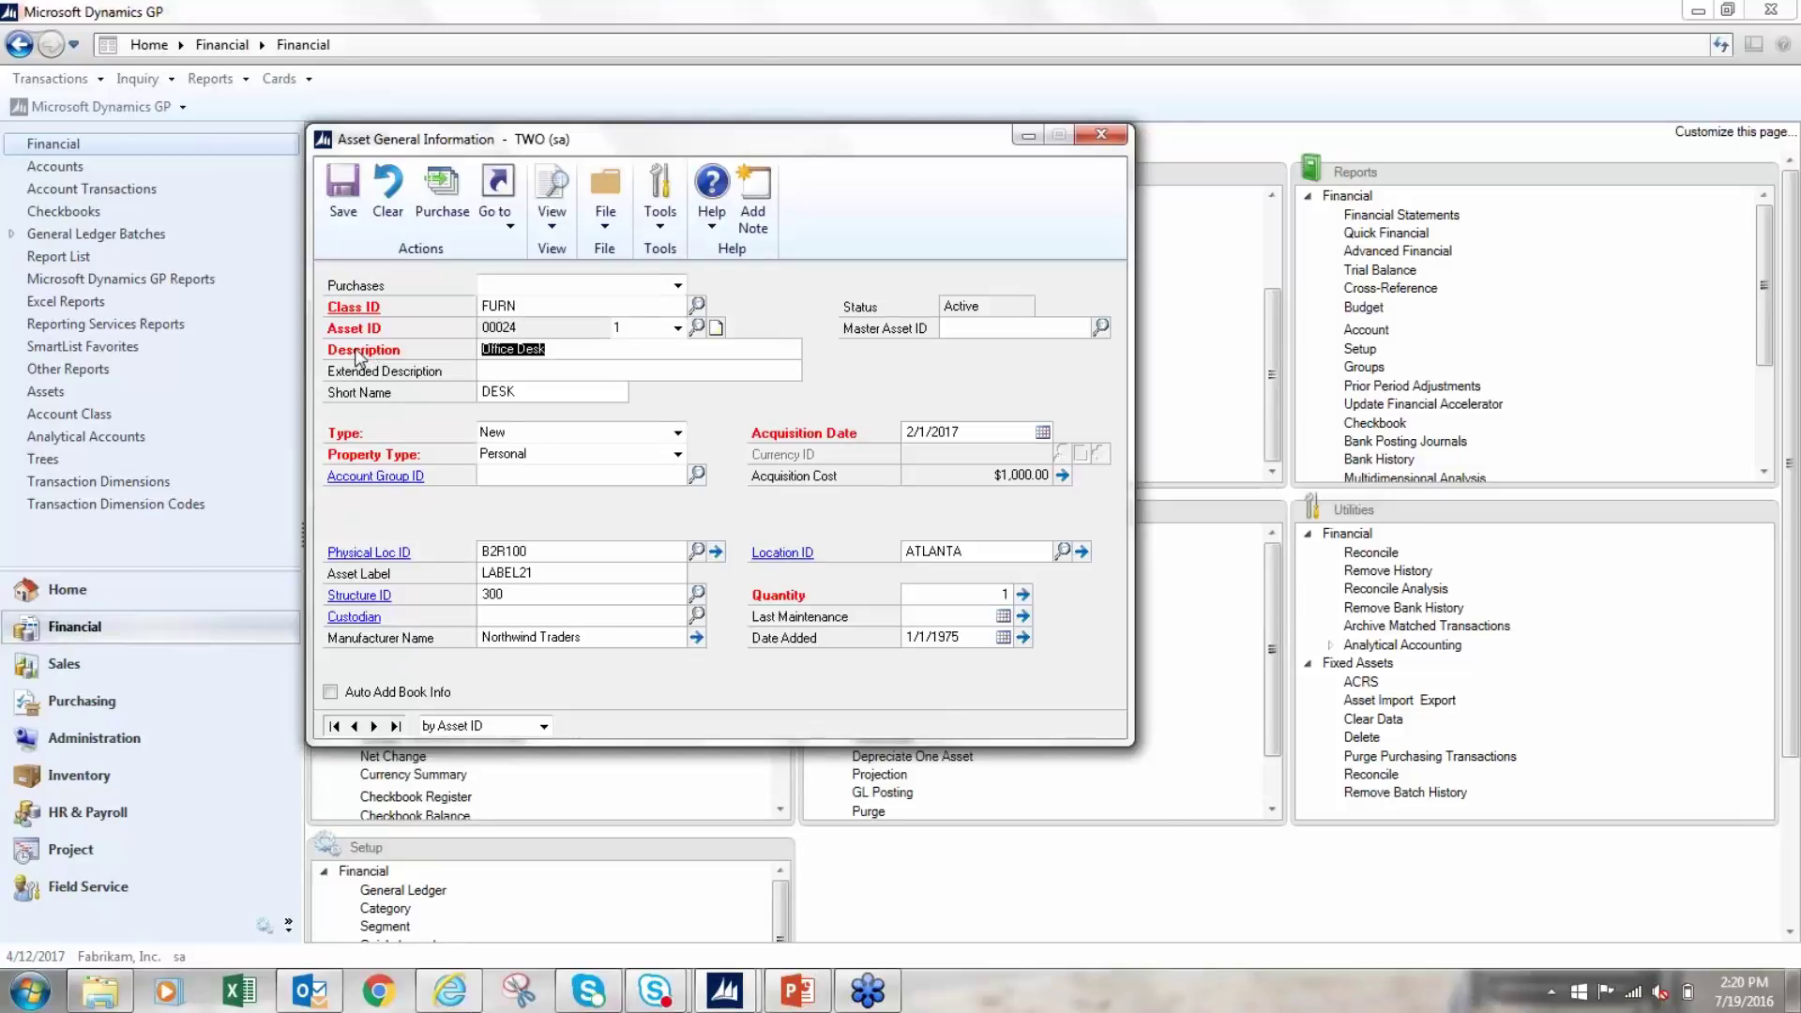
left_click(492, 372)
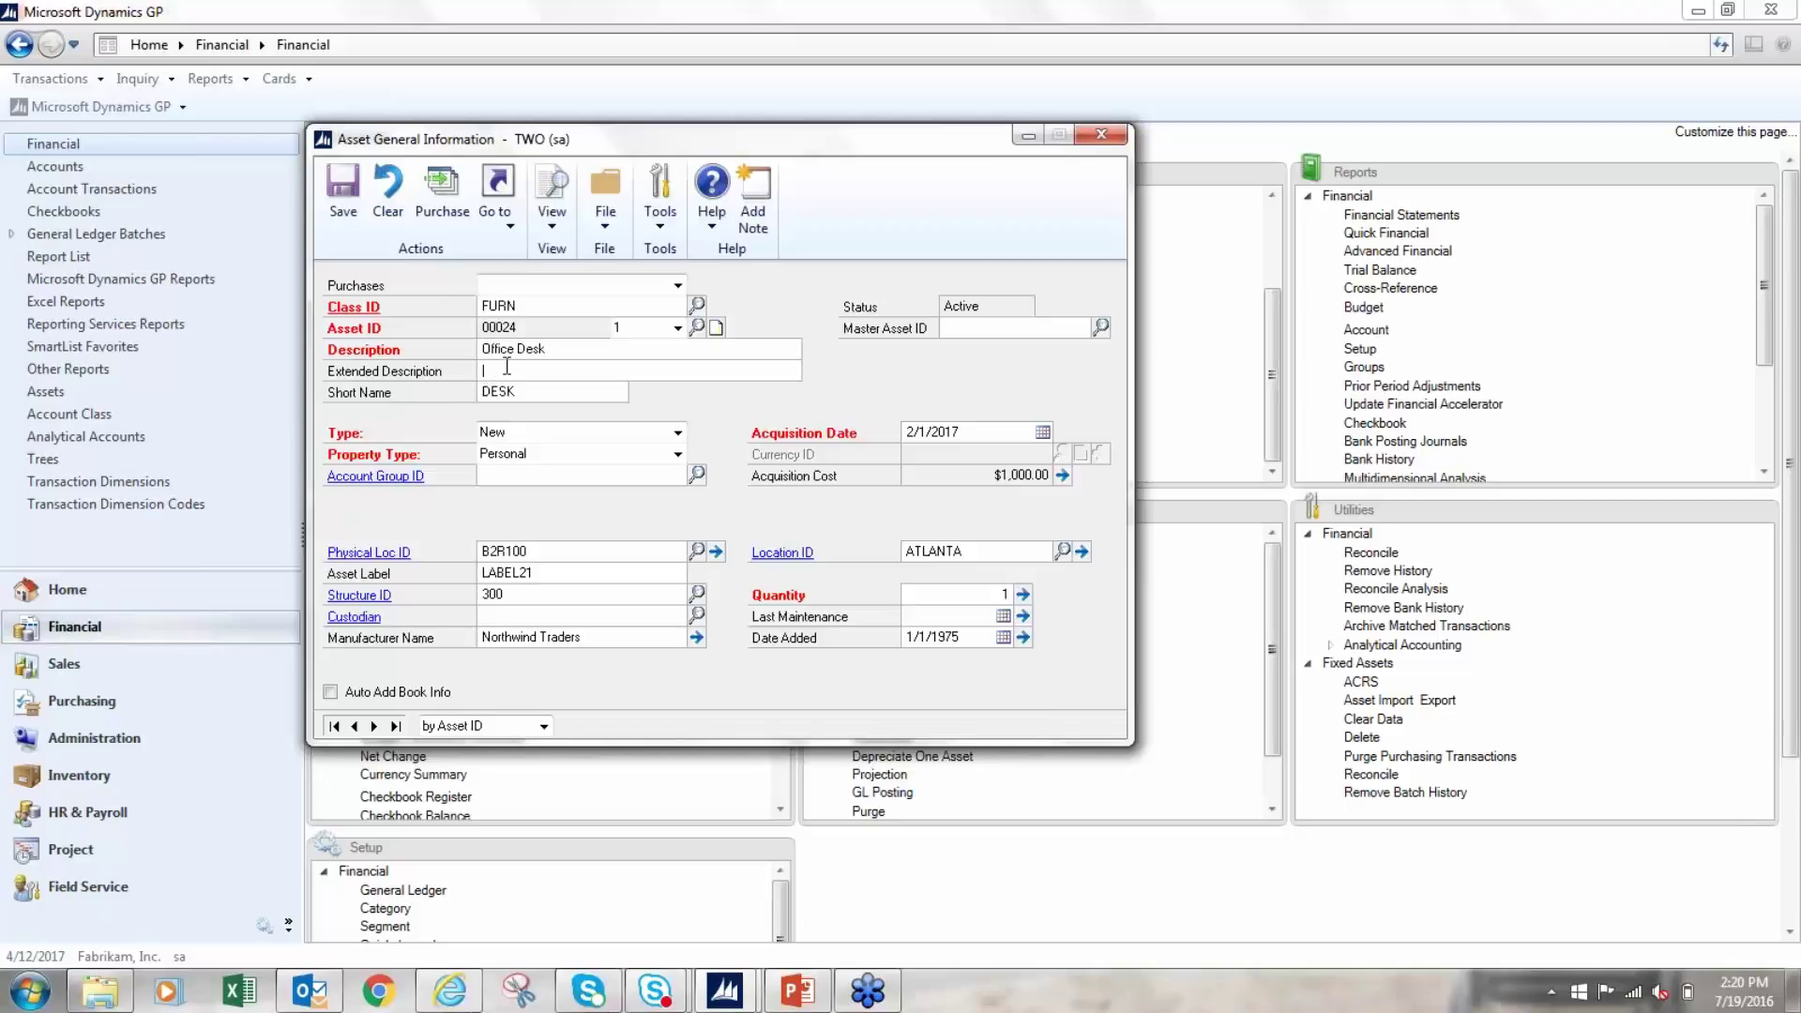
left_click(581, 345)
left_click(517, 371)
left_click(549, 386)
Examine the Type and Property Type options for the Office Desk, keeping New and Personal.
left_click(677, 433)
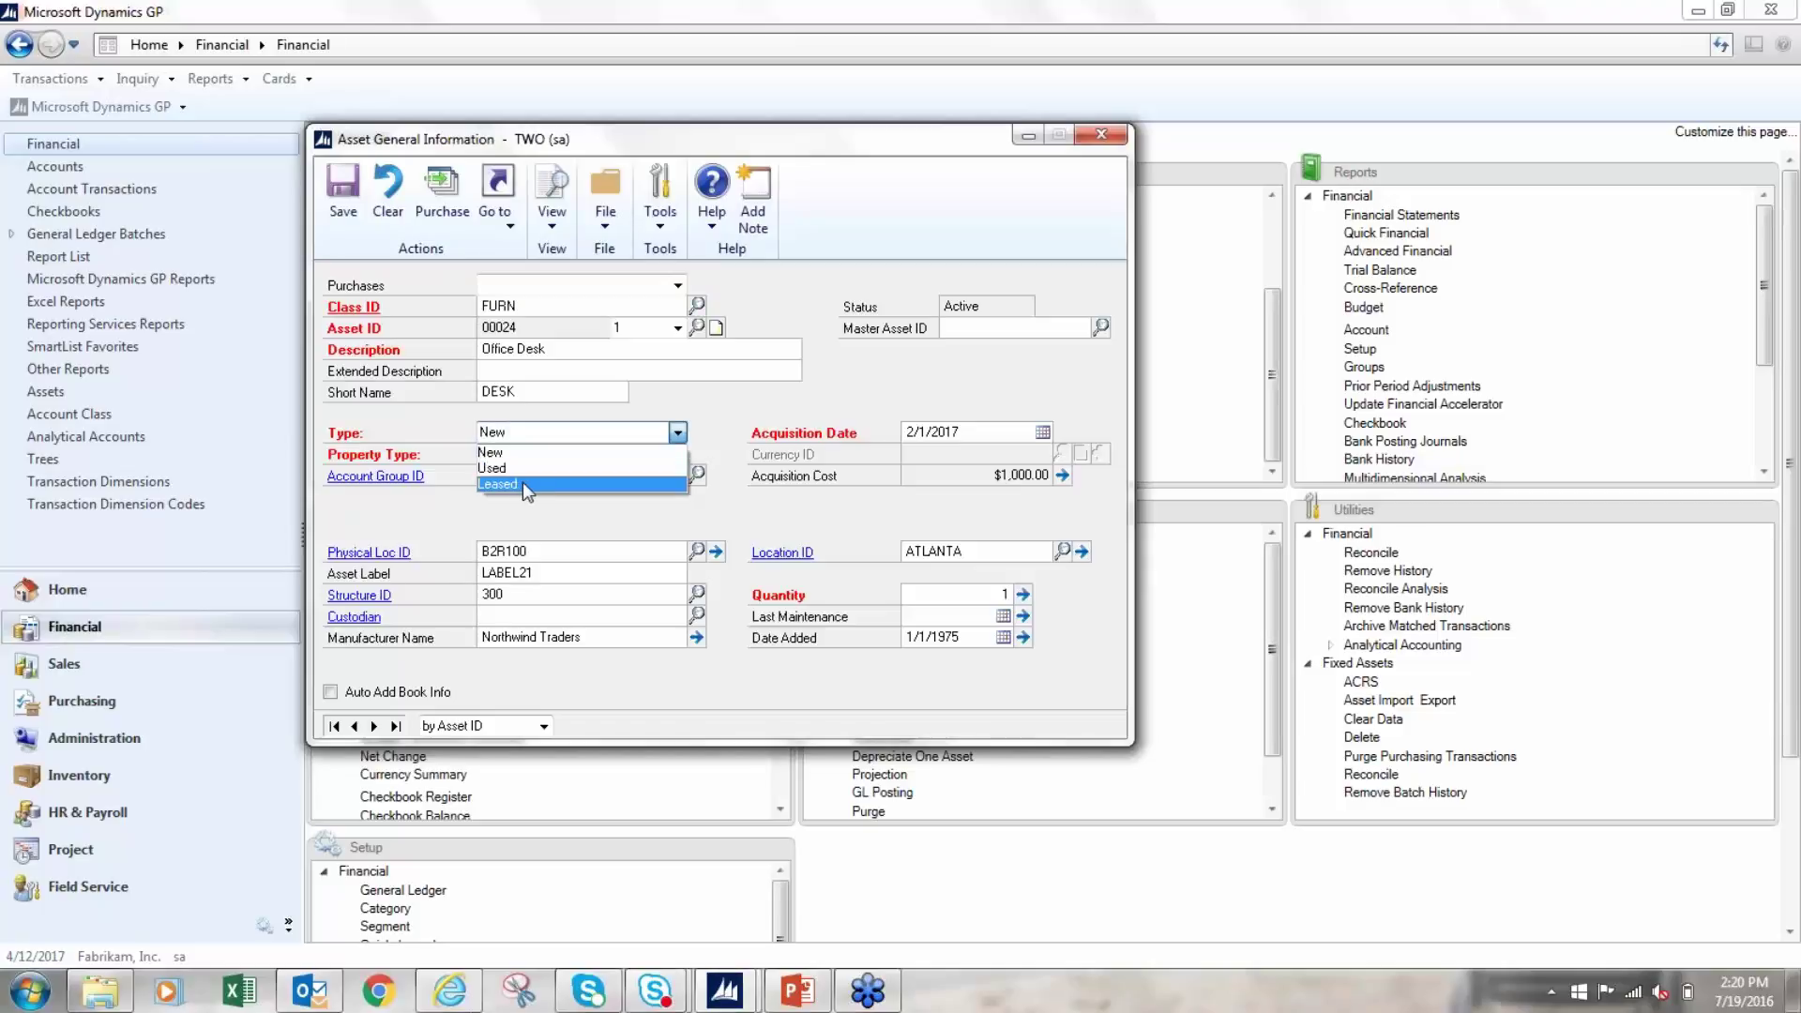
left_click(494, 454)
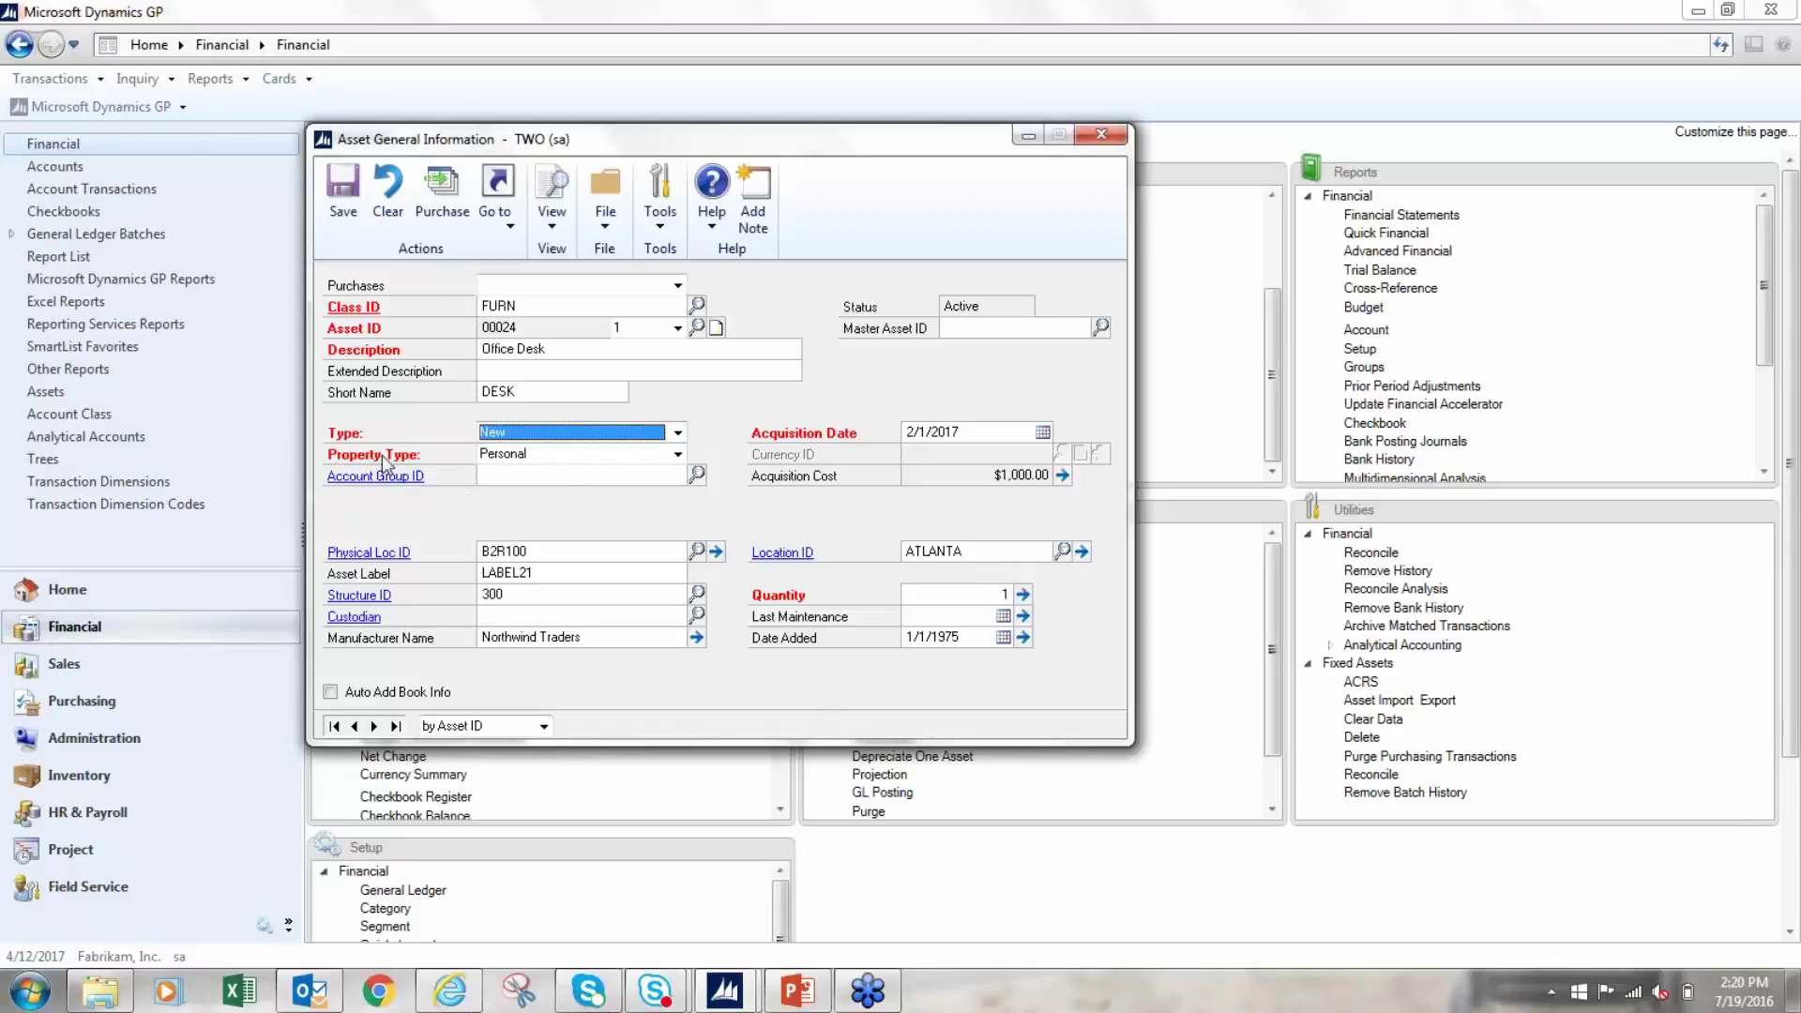
left_click(676, 454)
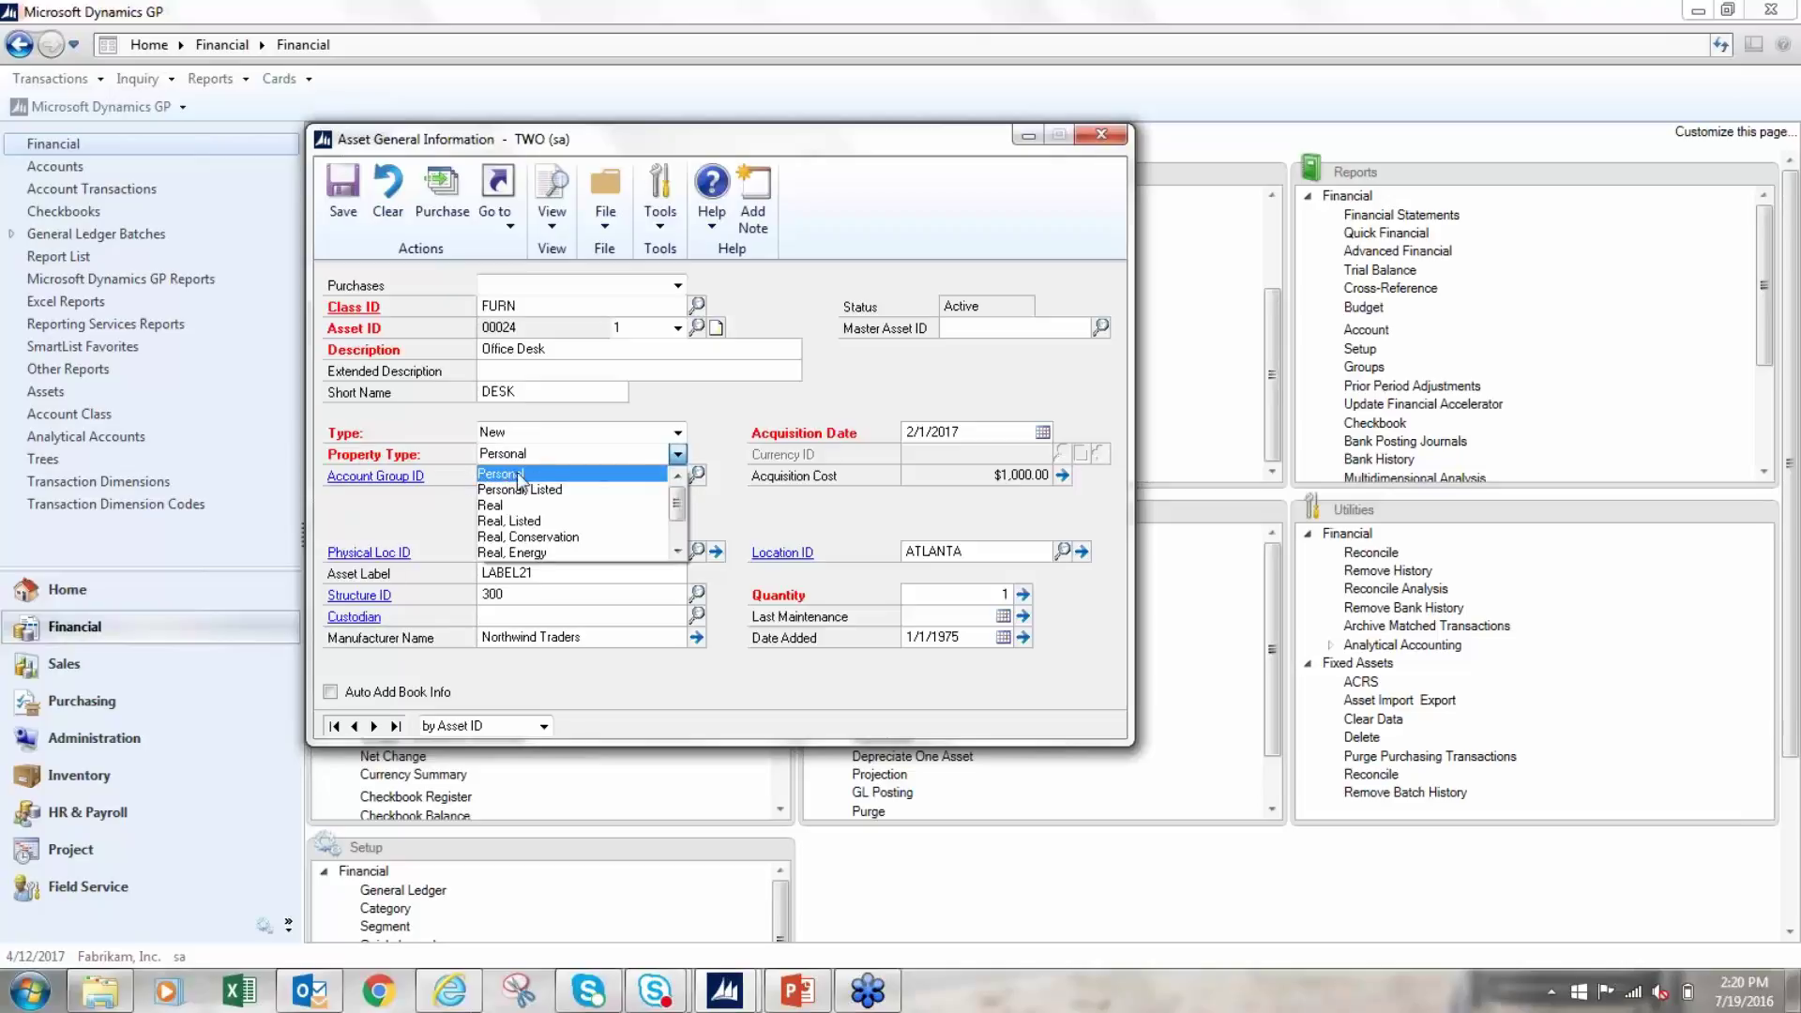
left_click(676, 551)
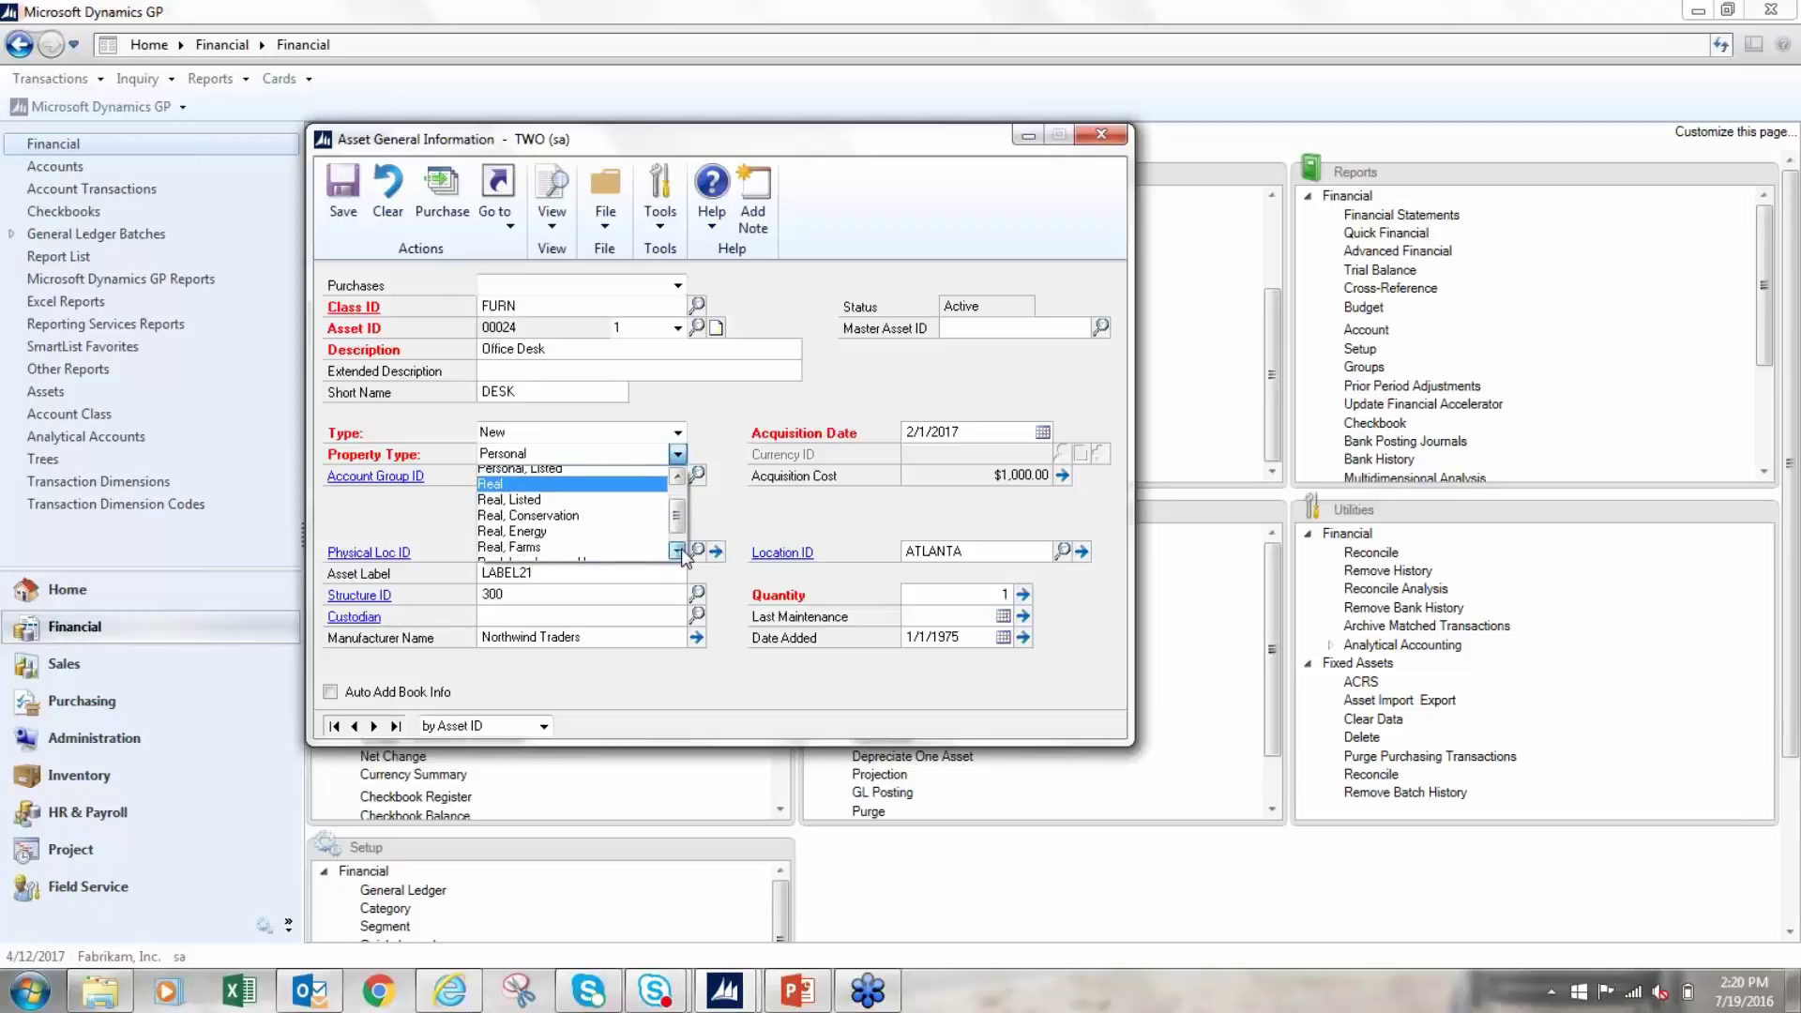
left_click(679, 551)
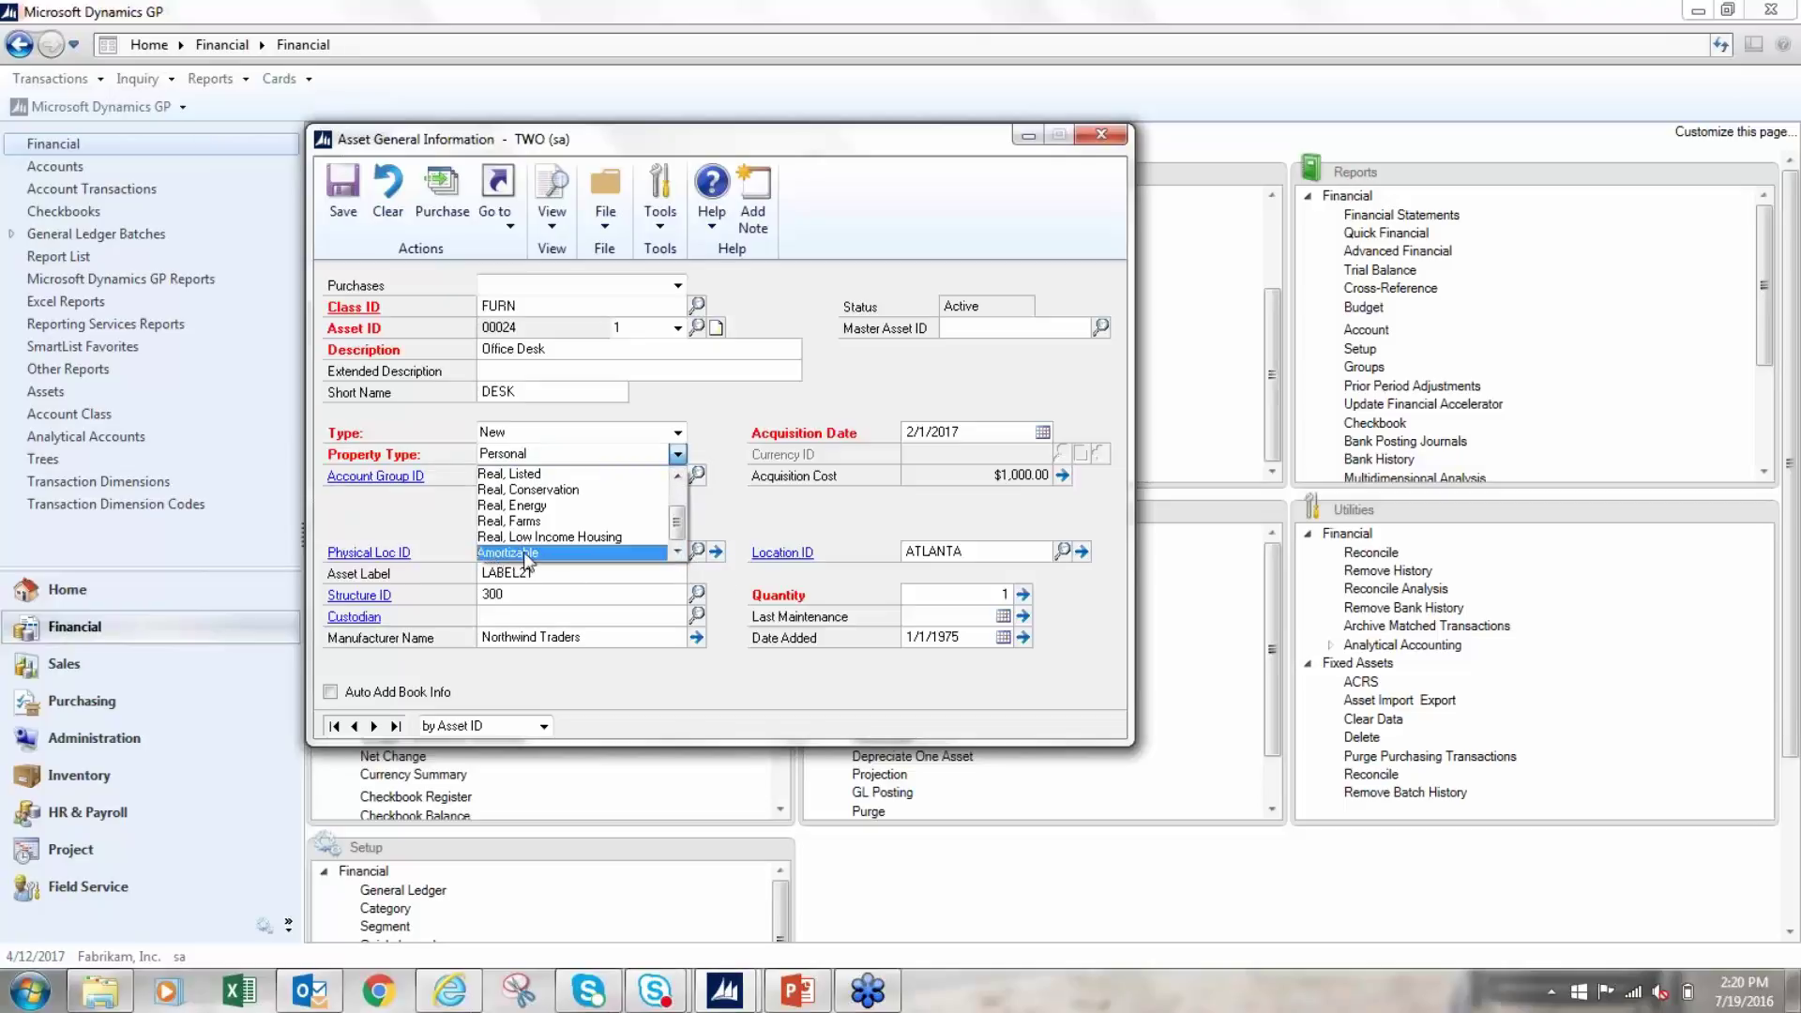
left_click(749, 512)
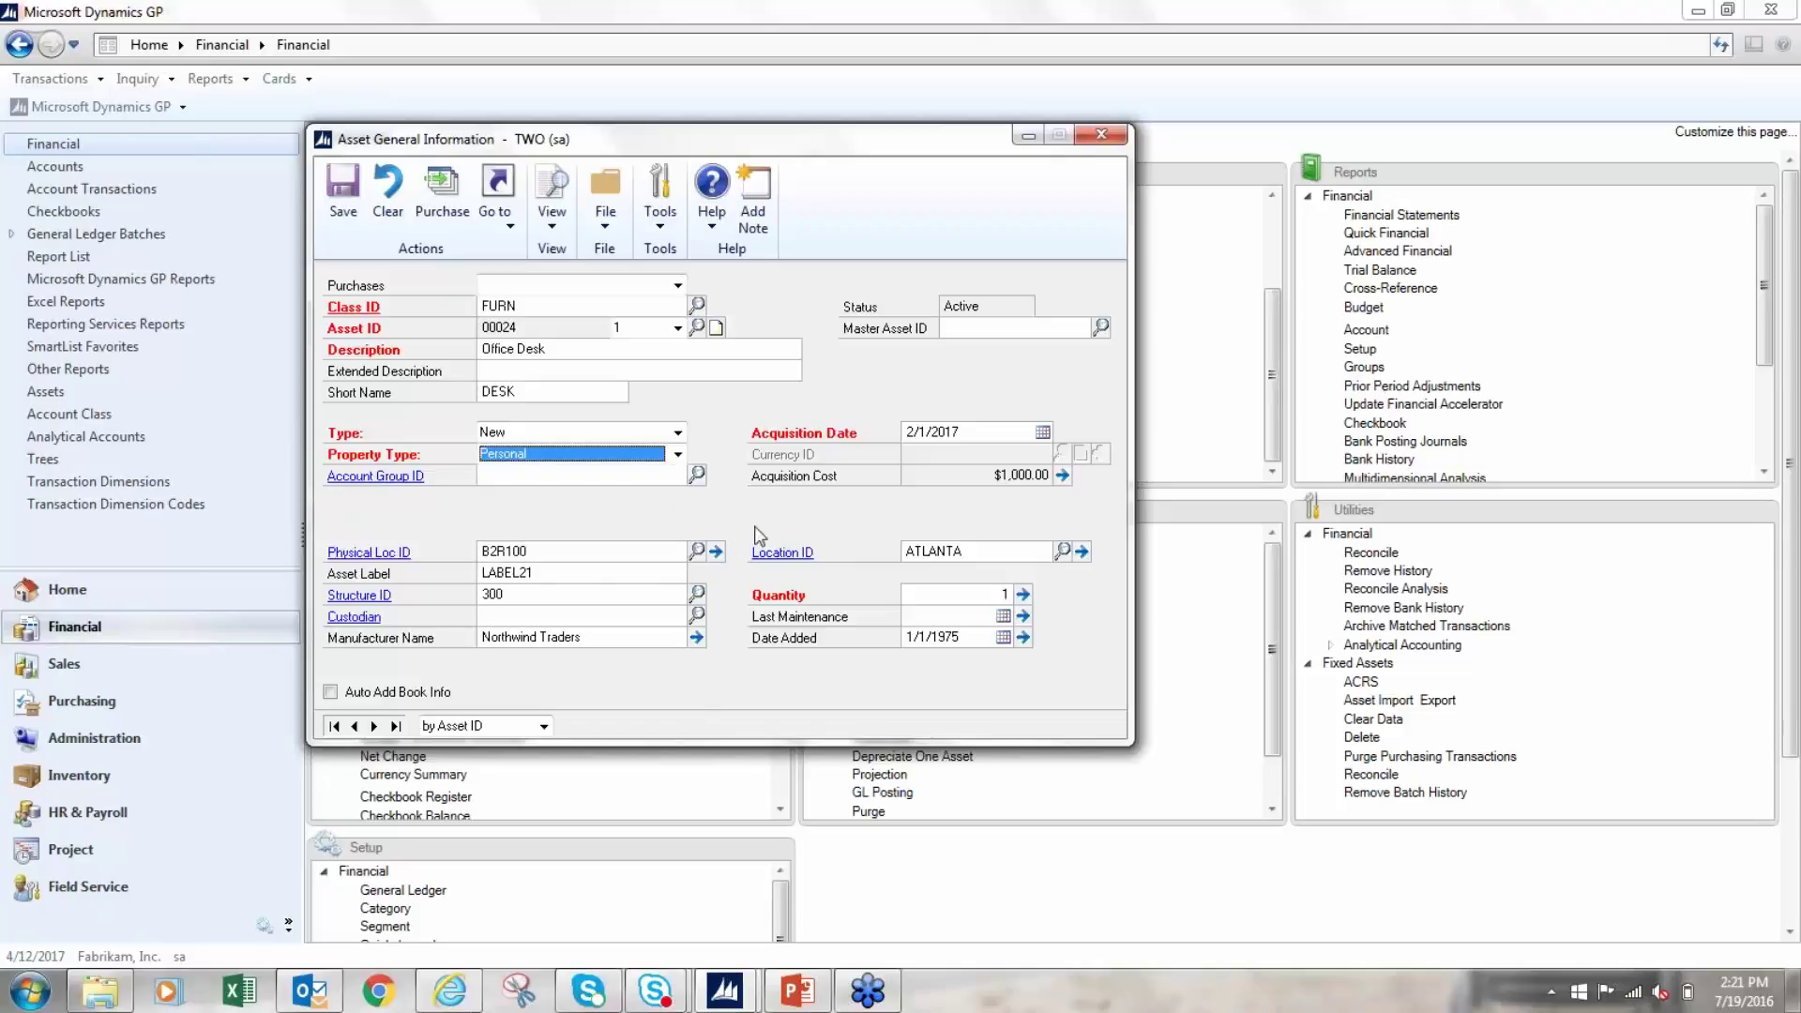
Look over the available account groups and review the account numbers set up for the COMPUTER account group.
left_click(696, 474)
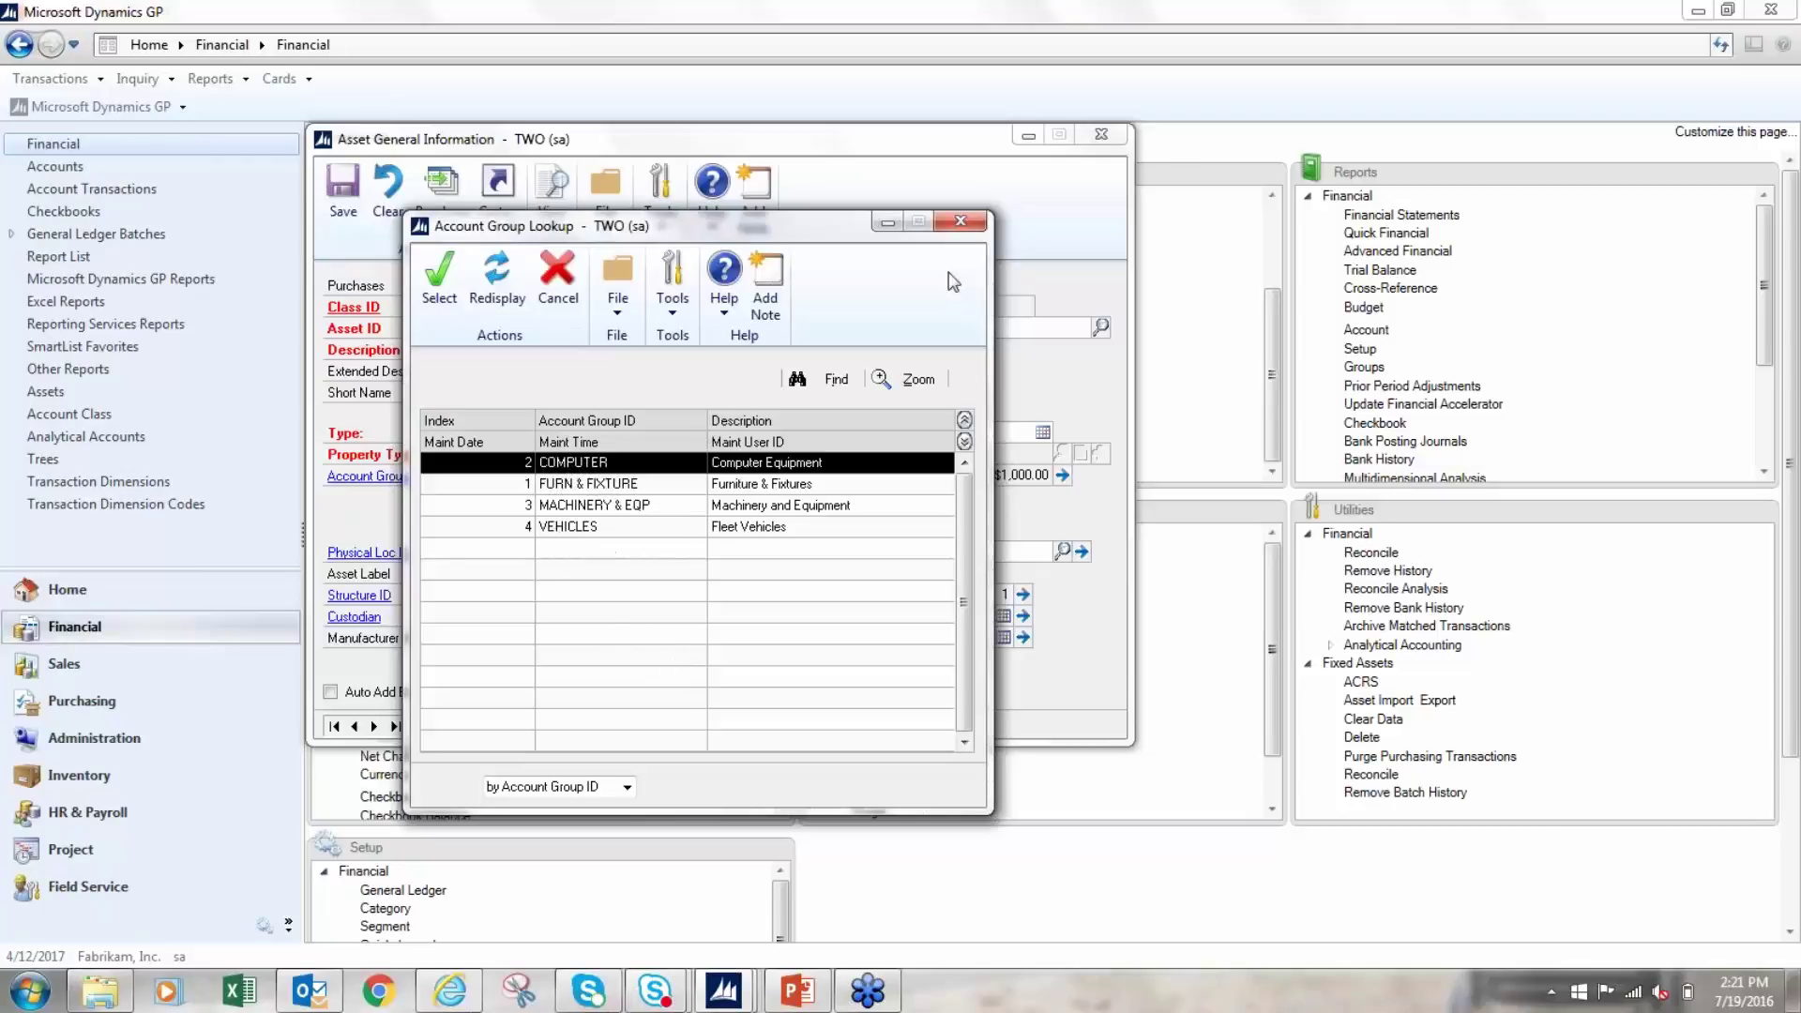
left_click(950, 224)
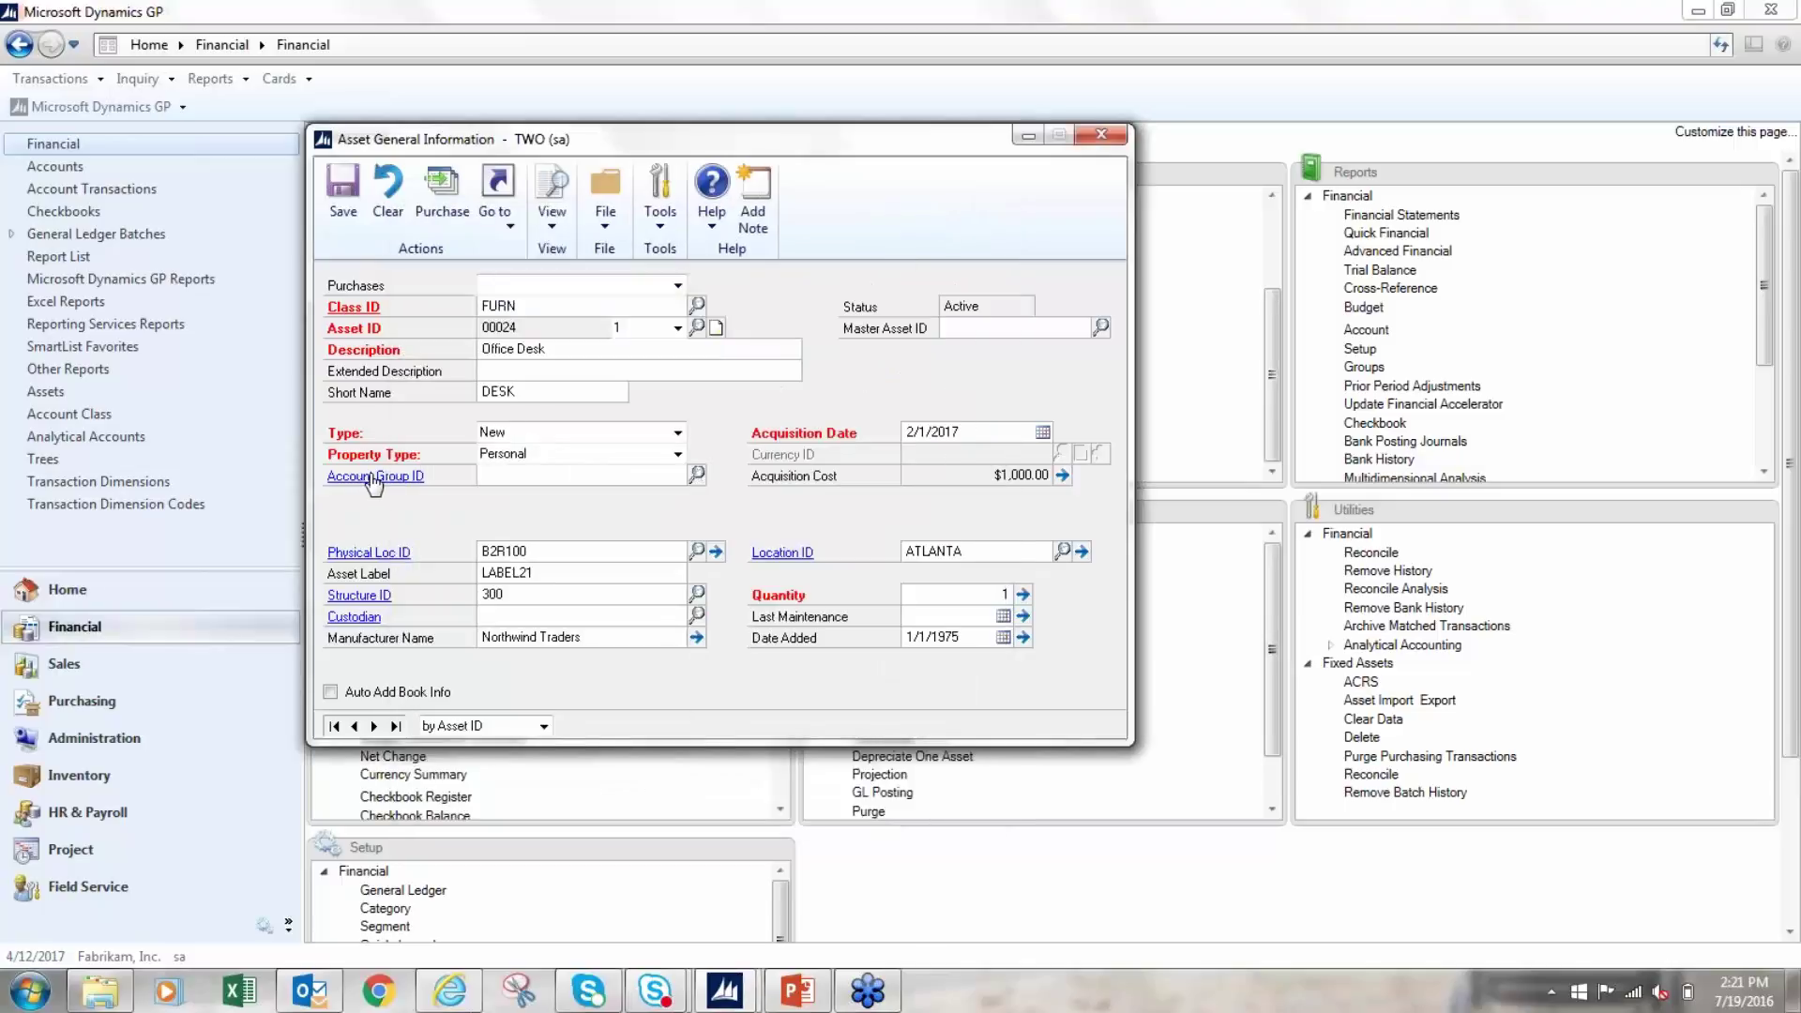
left_click(370, 475)
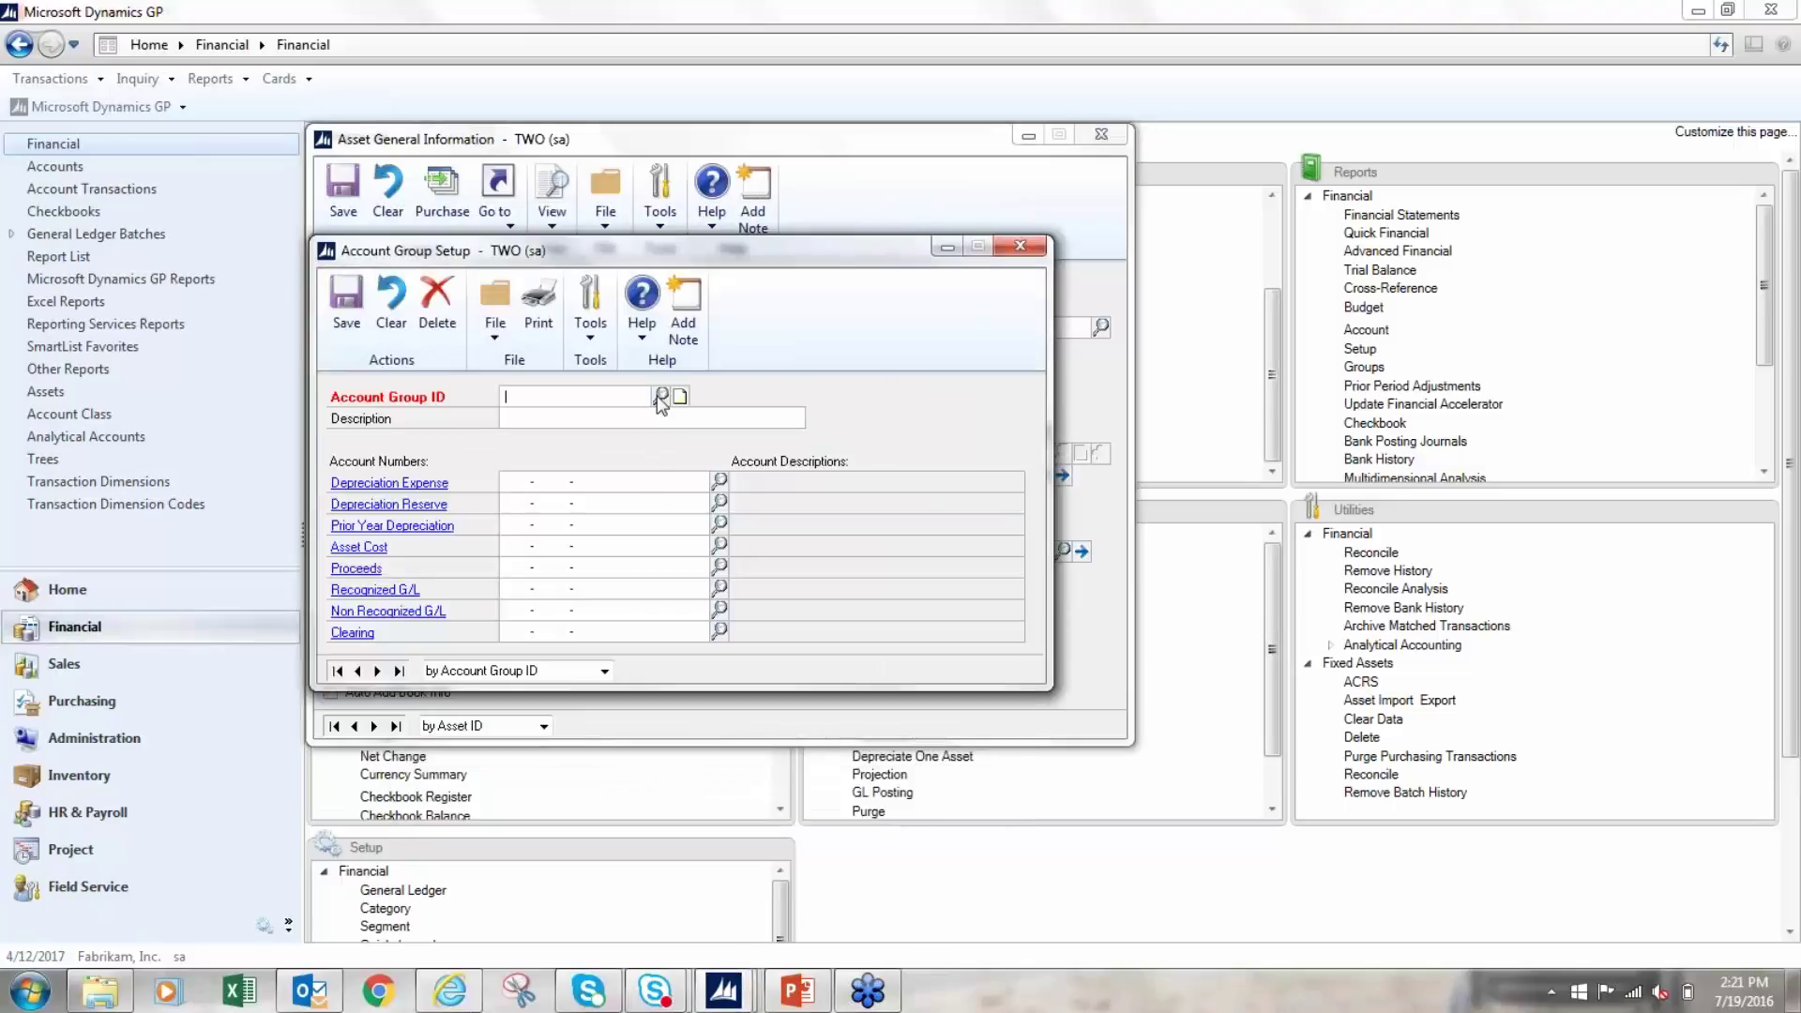
left_click(668, 394)
double_click(593, 464)
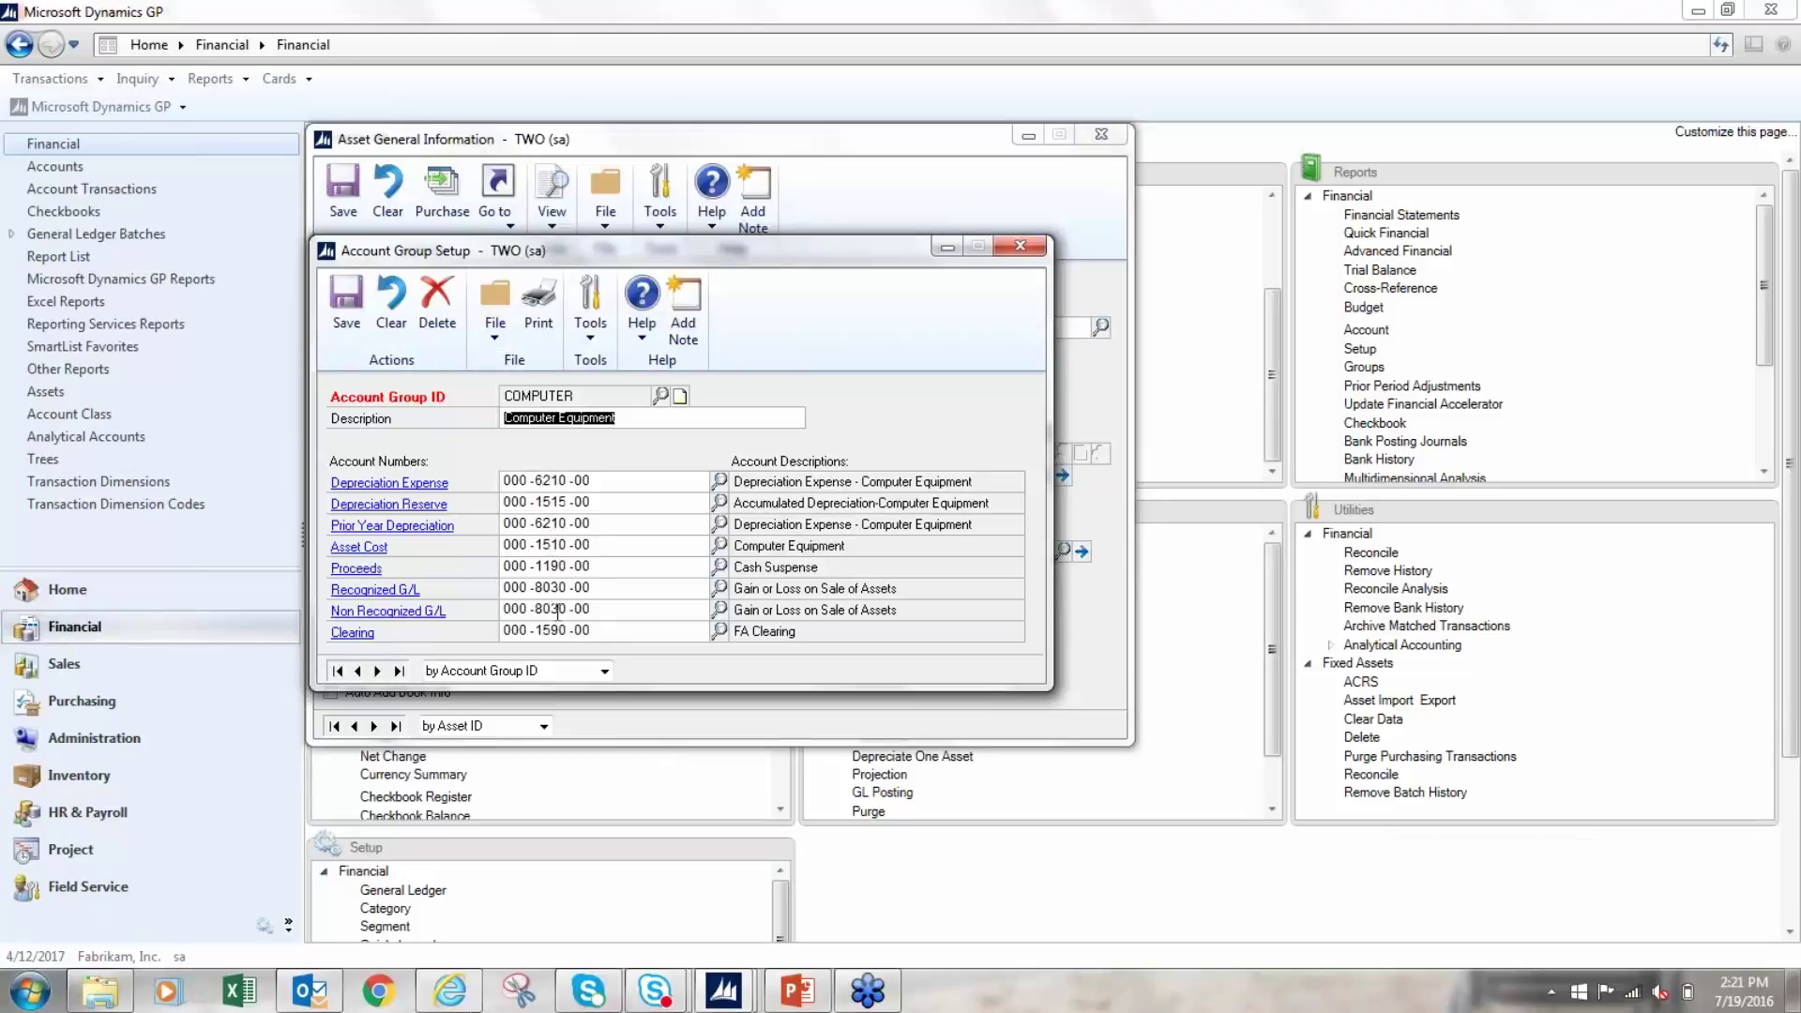
left_click(511, 480)
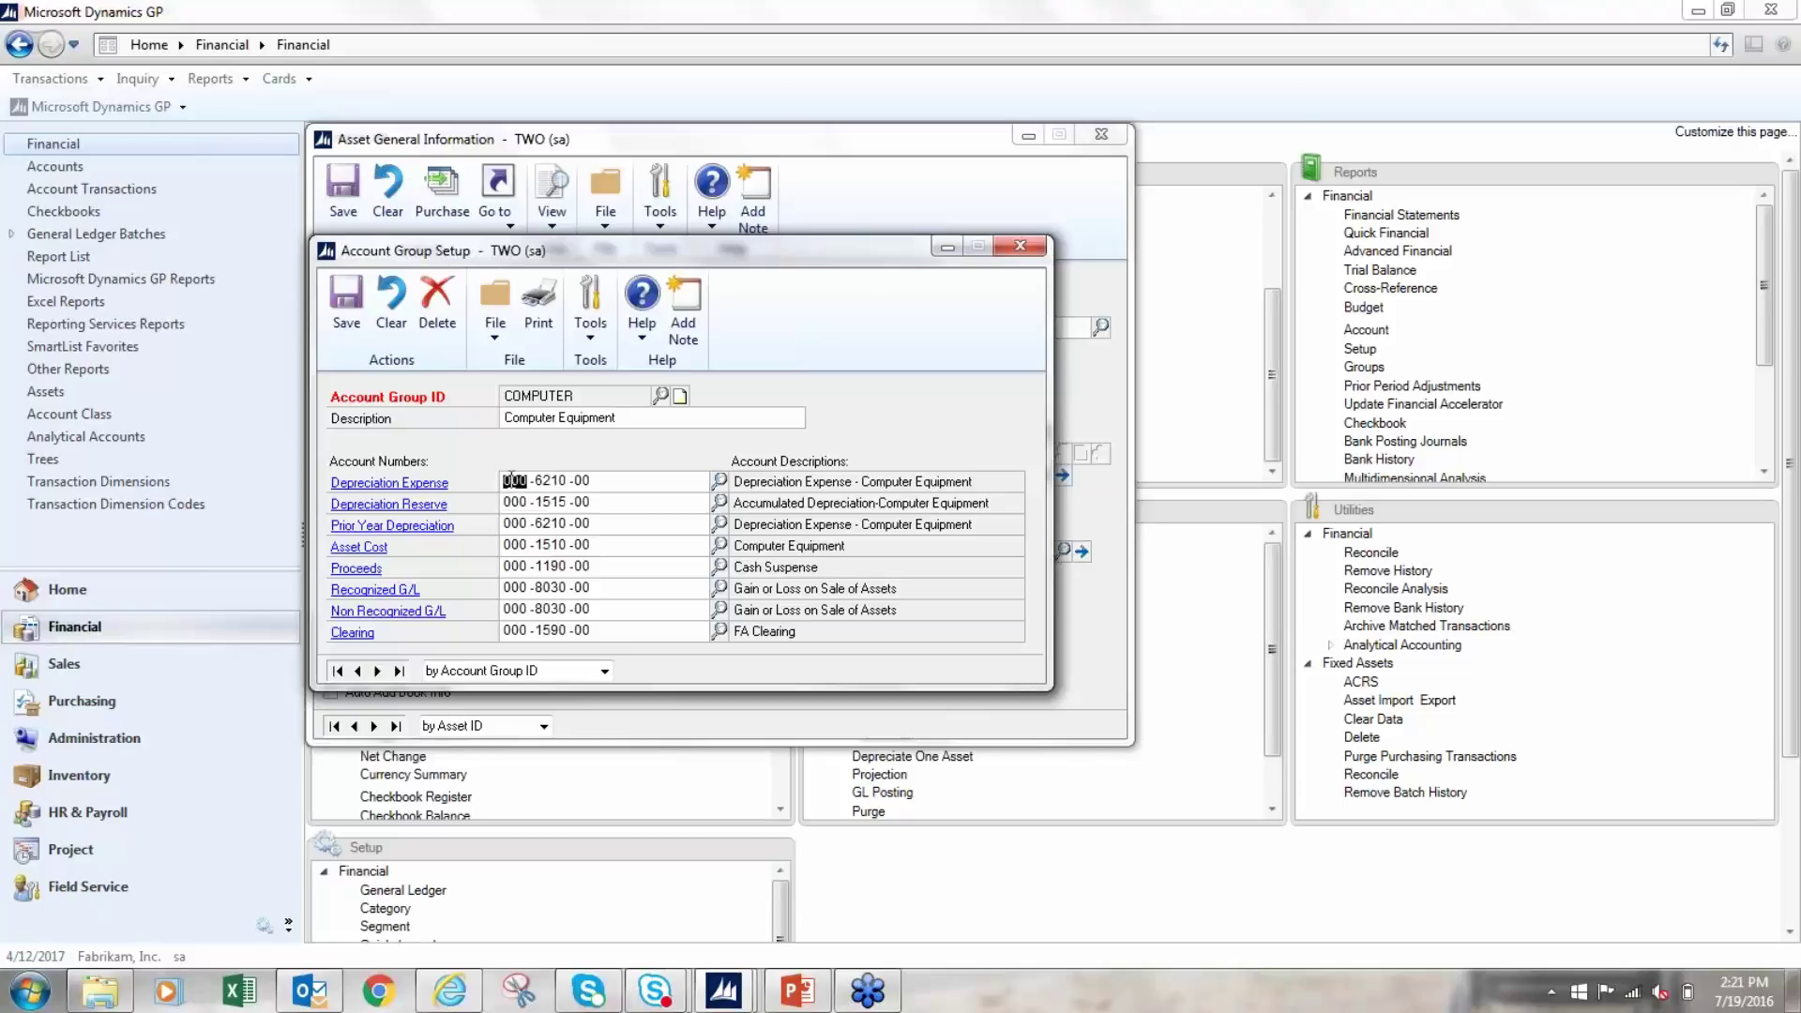
left_click(582, 481)
left_click(1022, 250)
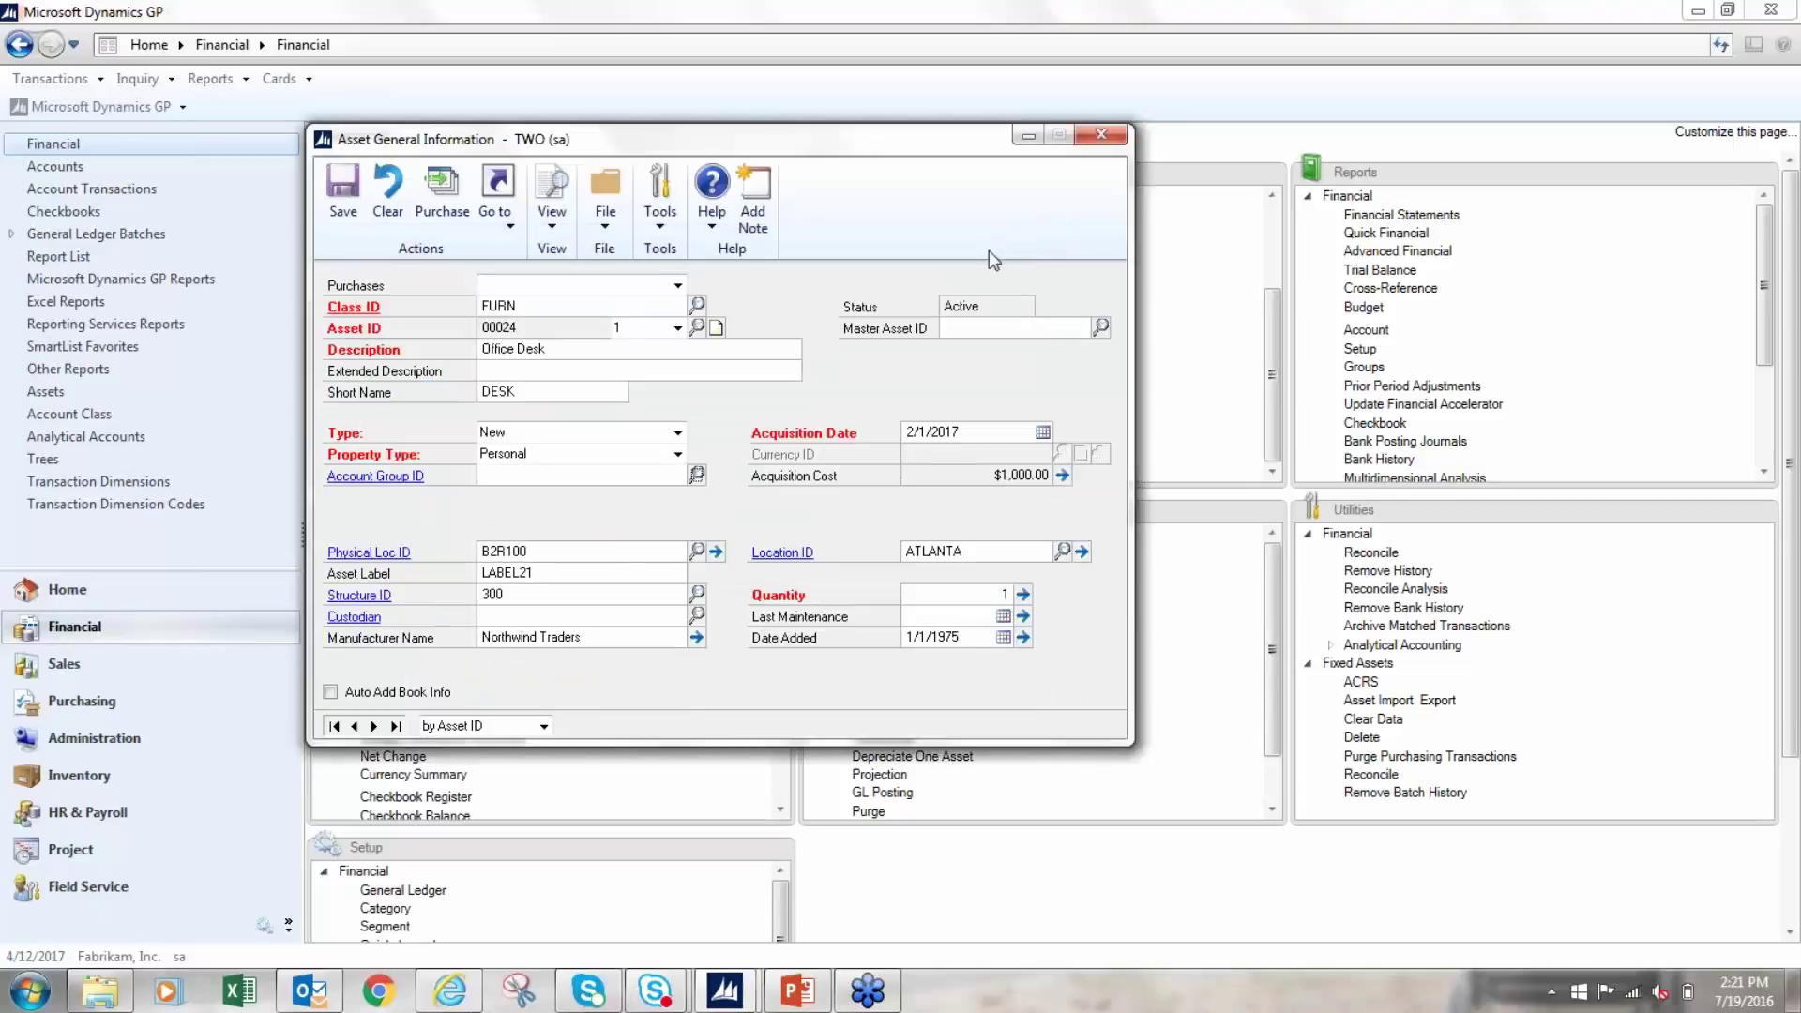
Open the account group setup from the Office Desk's card and load the COMPUTER account group.
left_click(389, 478)
left_click(668, 398)
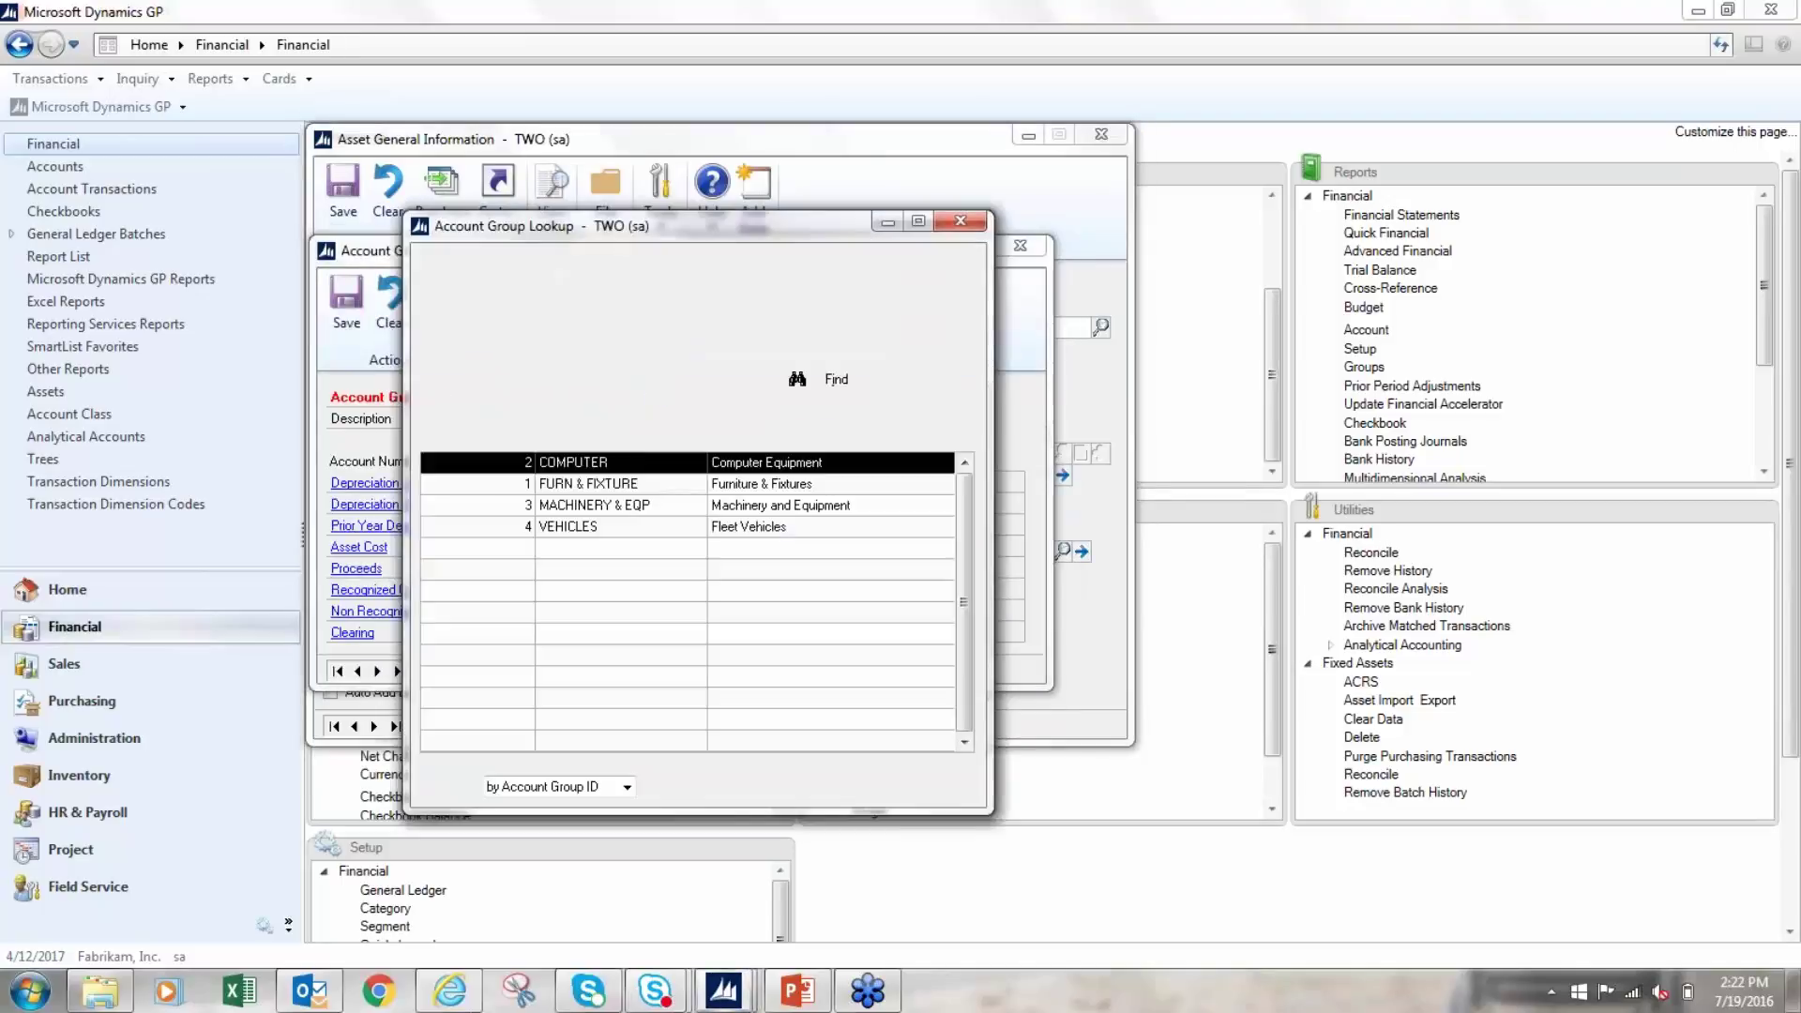
double_click(576, 463)
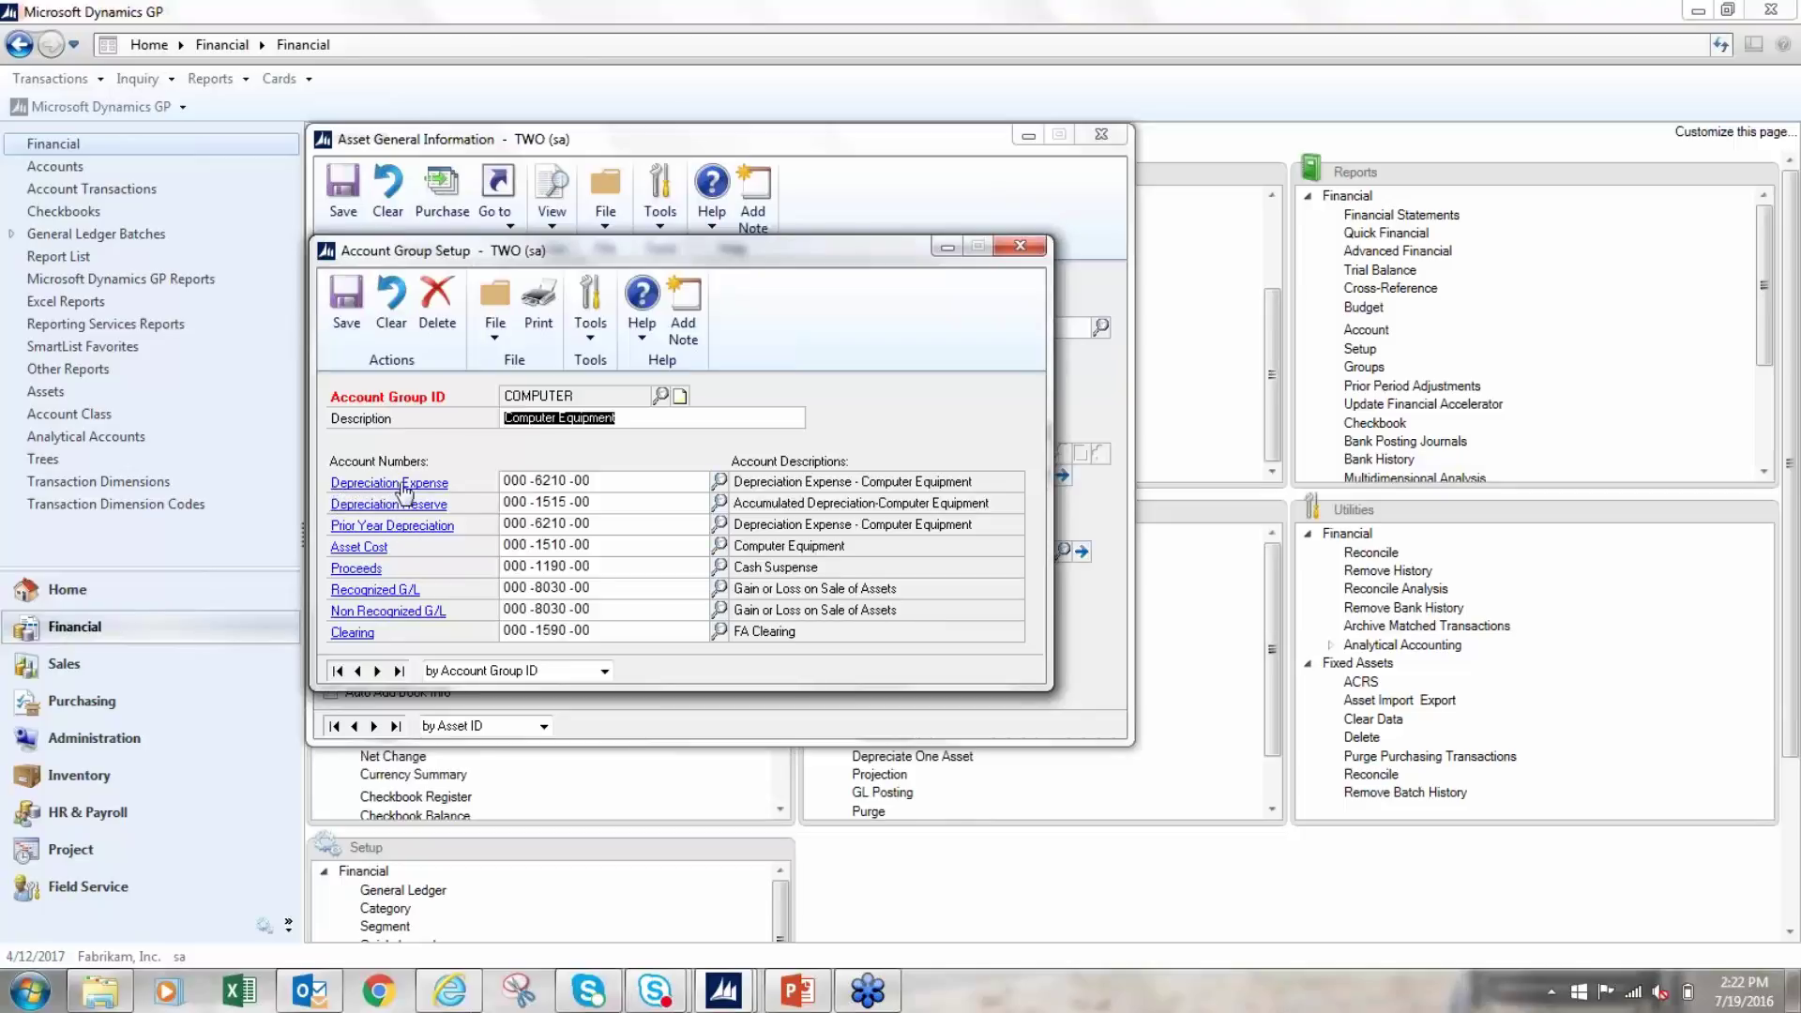
Review the COMPUTER group's depreciation expense, prior year depreciation, asset cost and proceeds accounts without changing them.
double_click(554, 482)
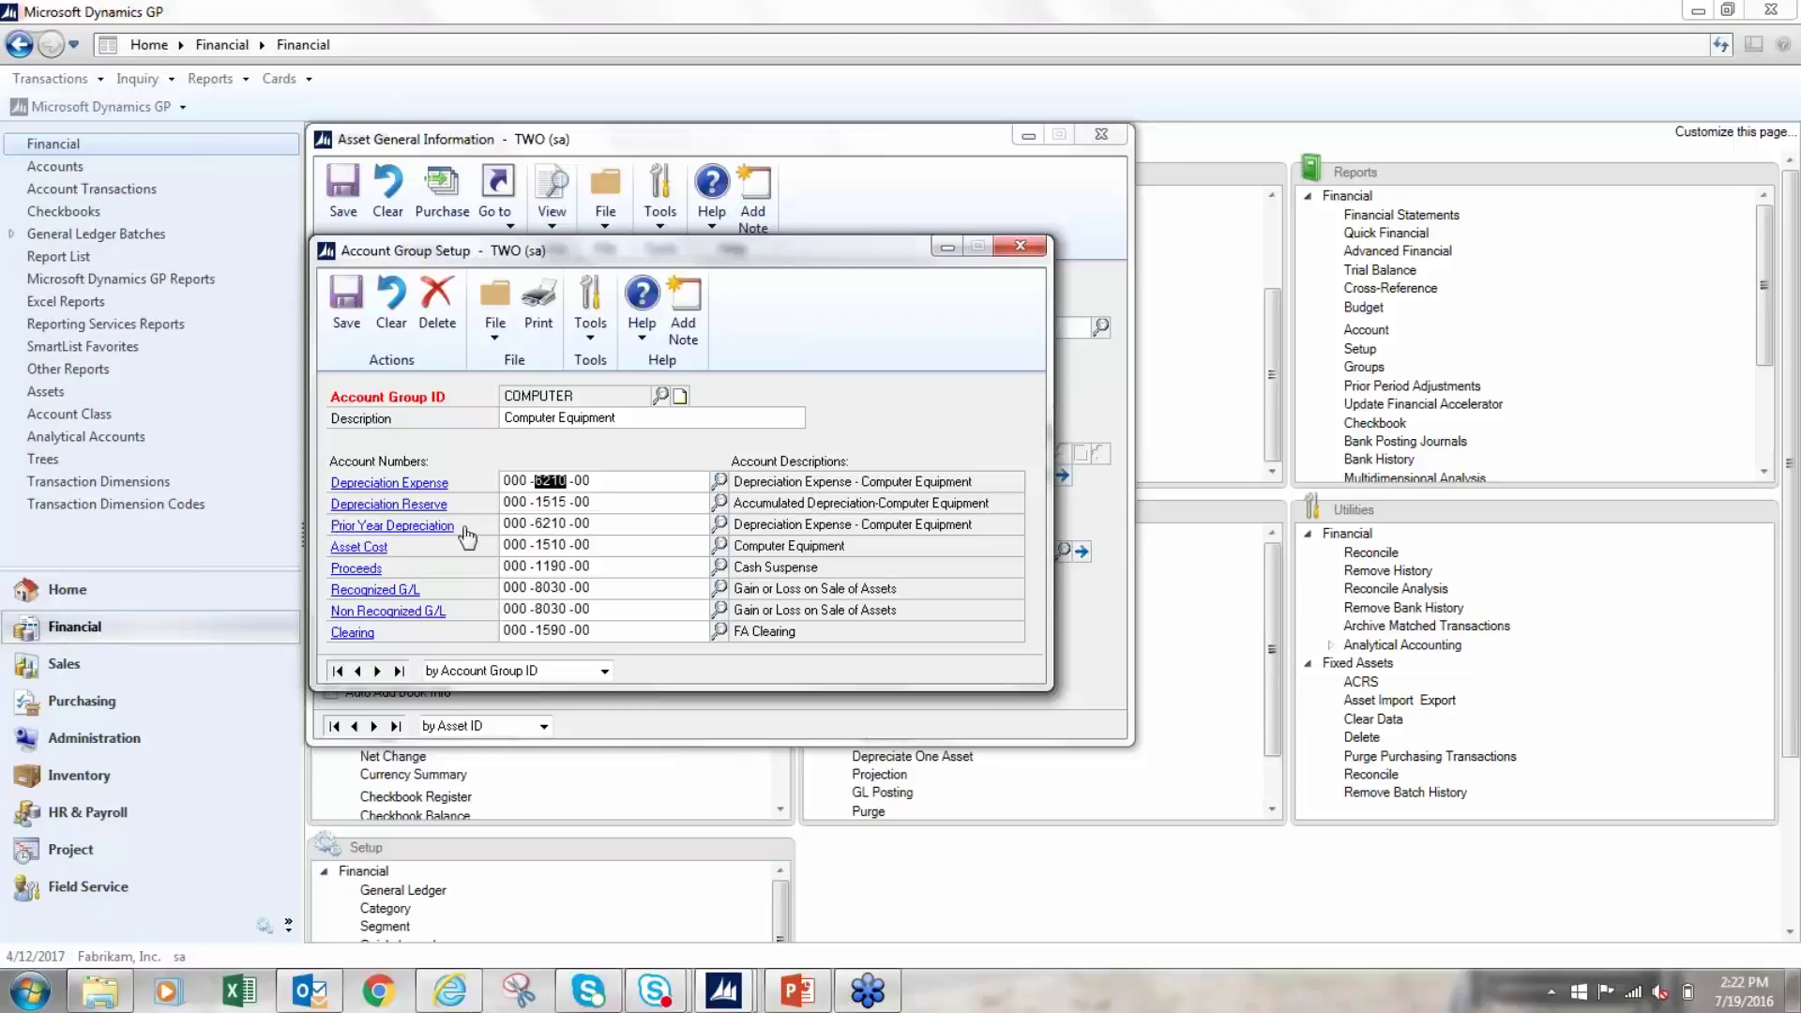
double_click(551, 524)
double_click(550, 481)
double_click(553, 523)
double_click(562, 545)
double_click(554, 566)
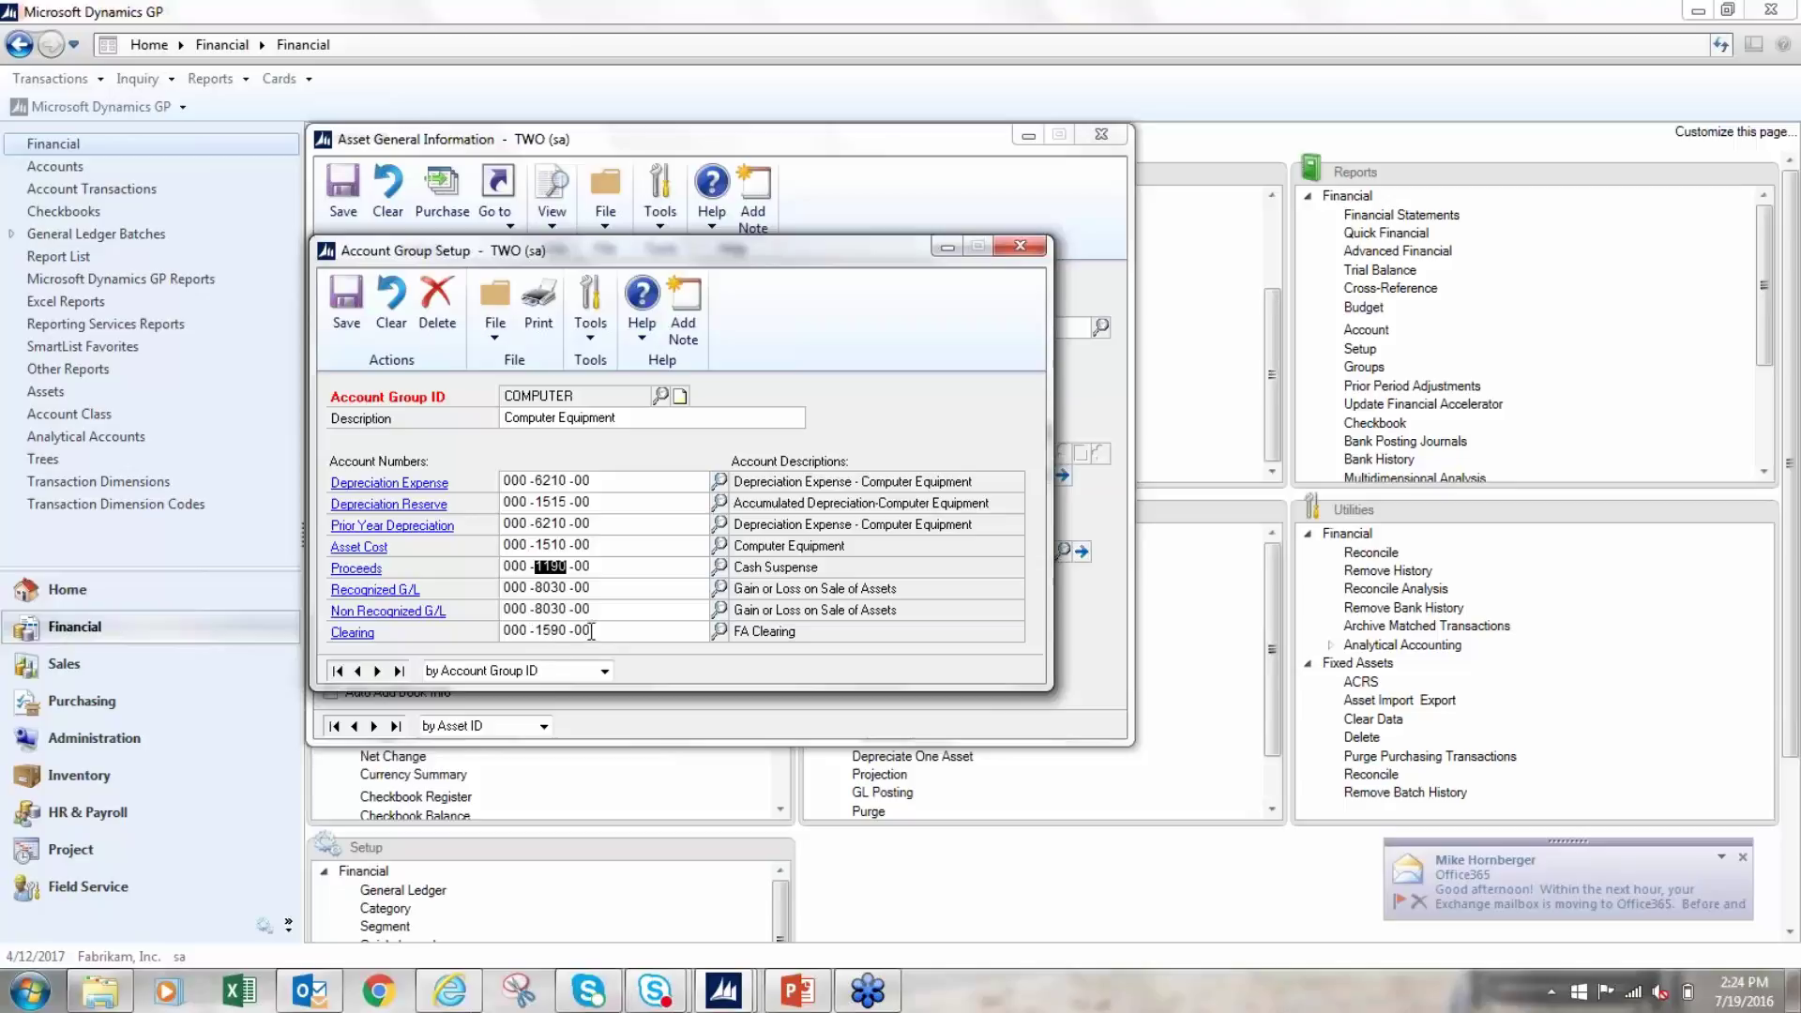
Compare the COMPUTER group's clearing account with its asset cost account, and close the account group setup.
double_click(559, 631)
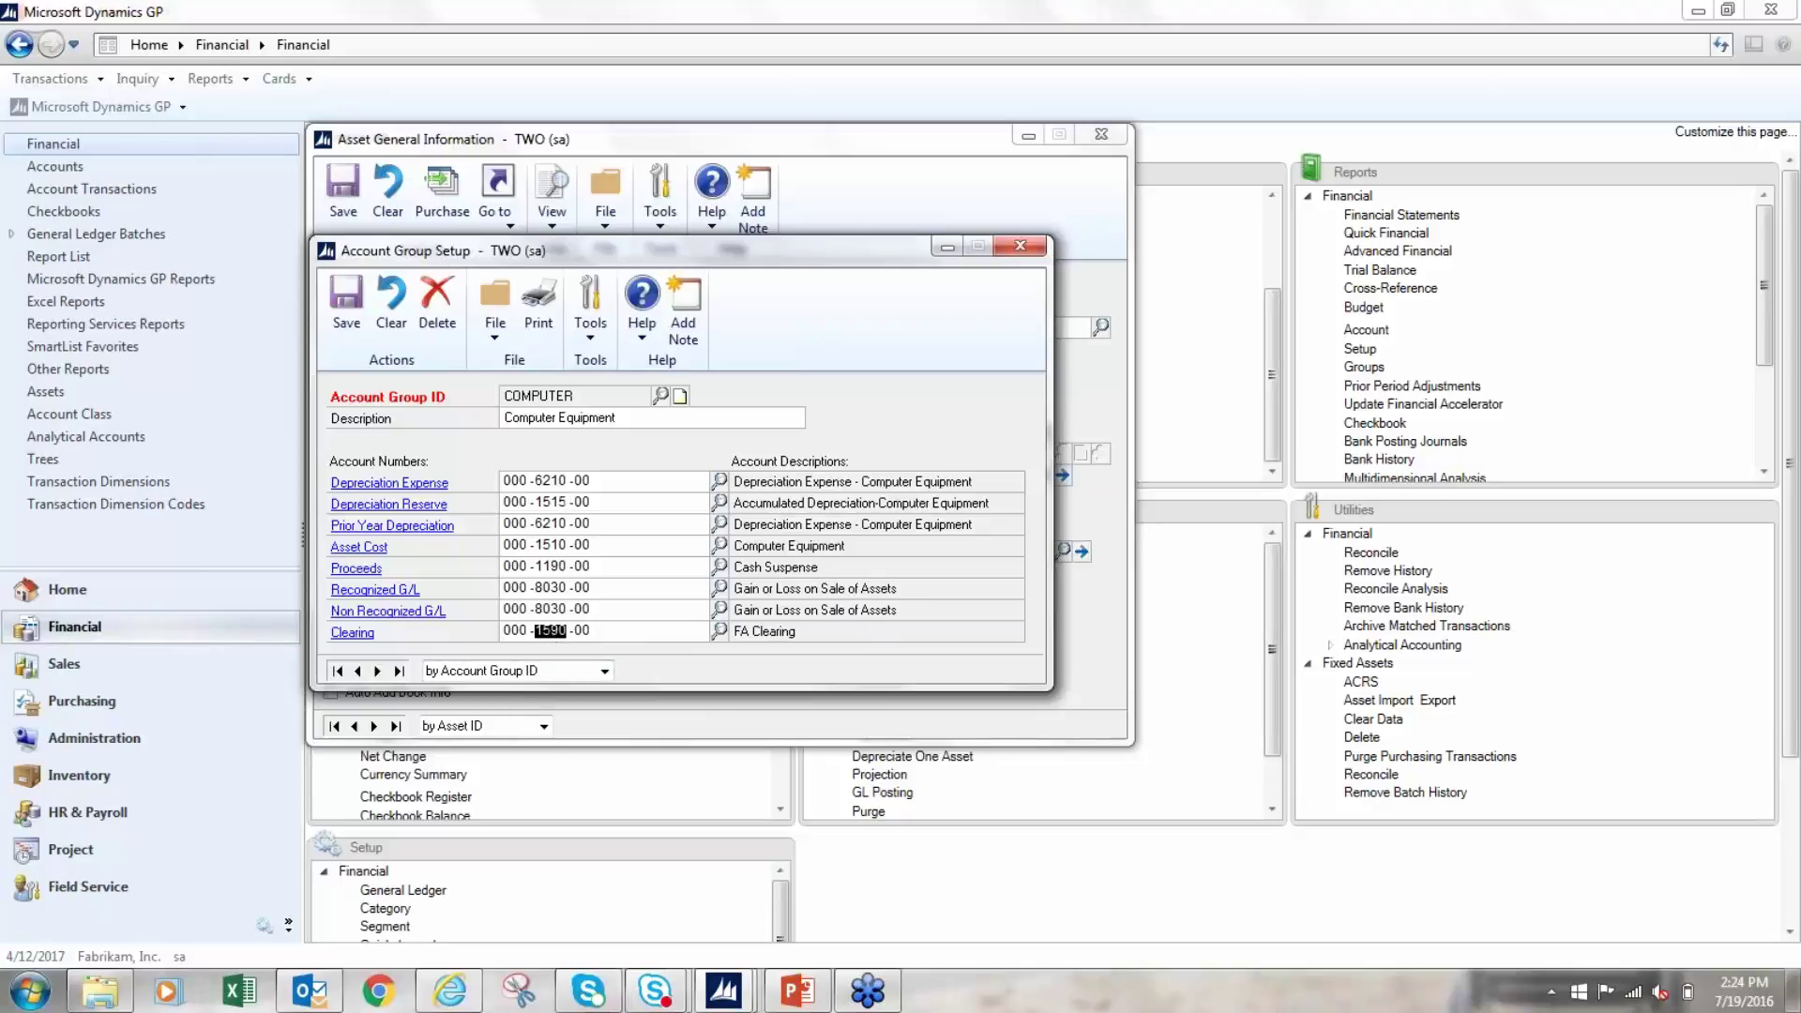
left_click(557, 626)
double_click(549, 545)
left_click(1007, 252)
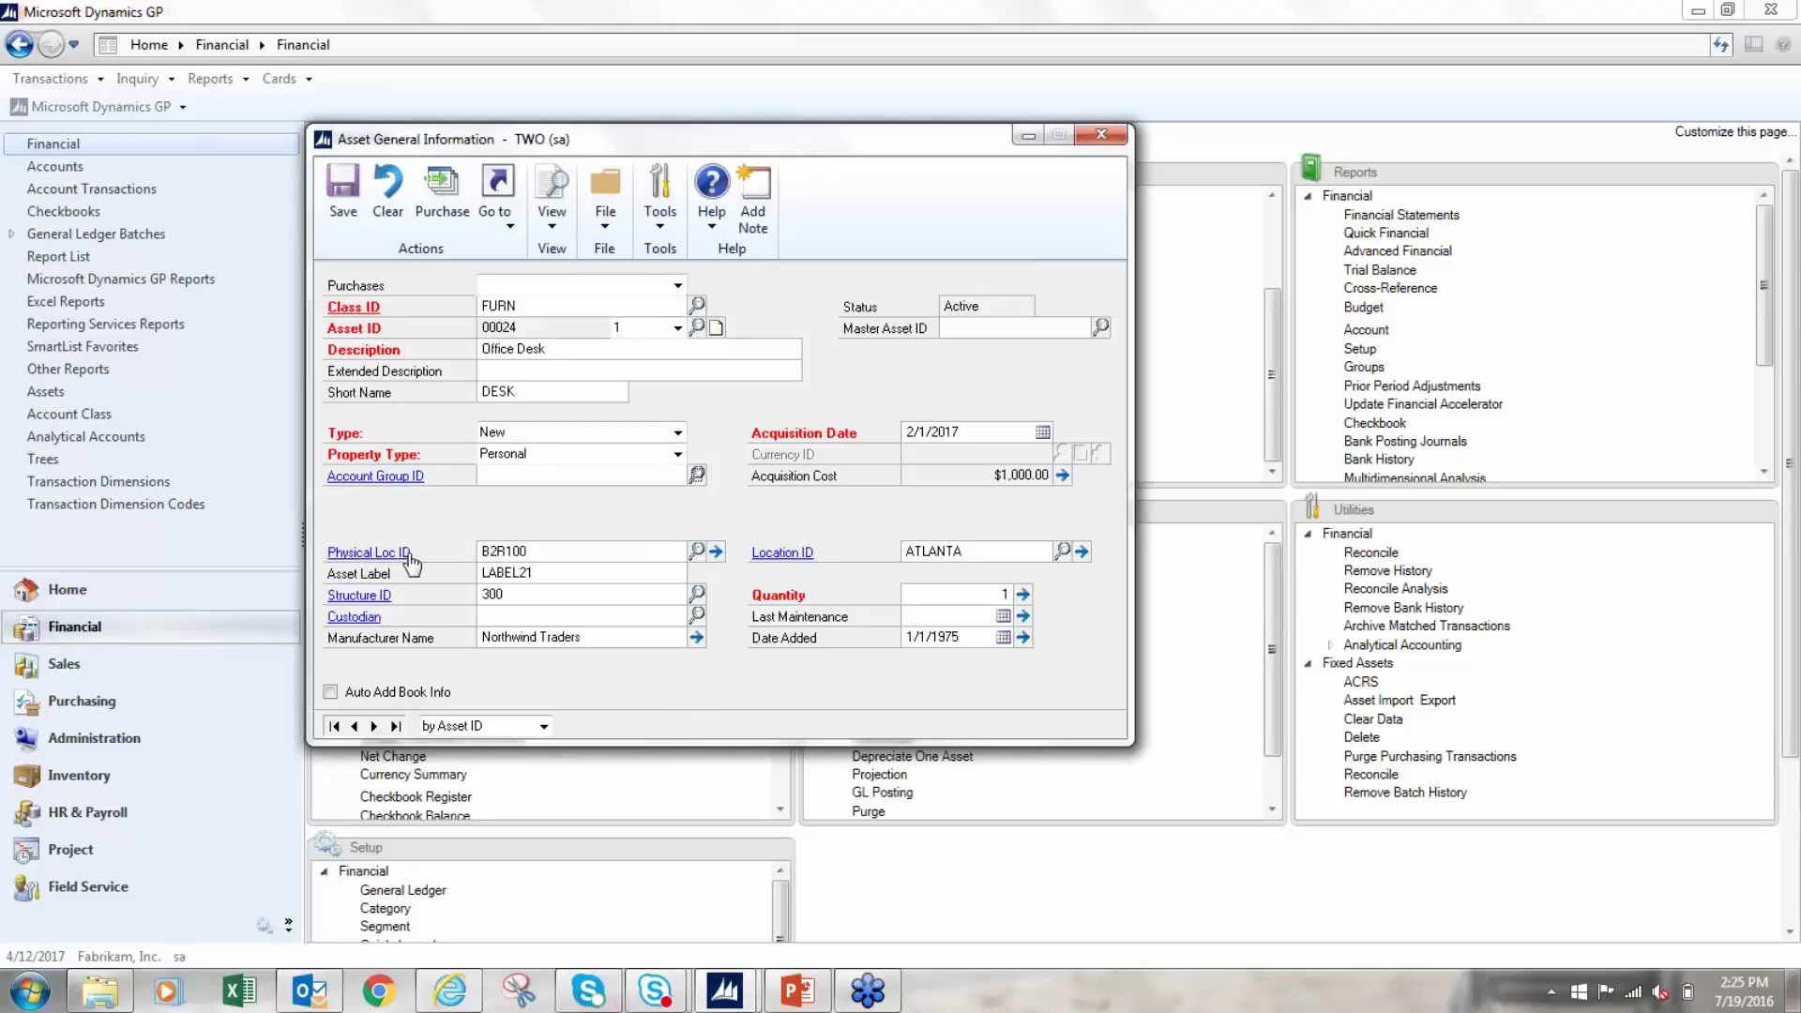
Look over the available physical locations, keeping B2R100 for the Office Desk, and go to its asset label.
left_click(697, 553)
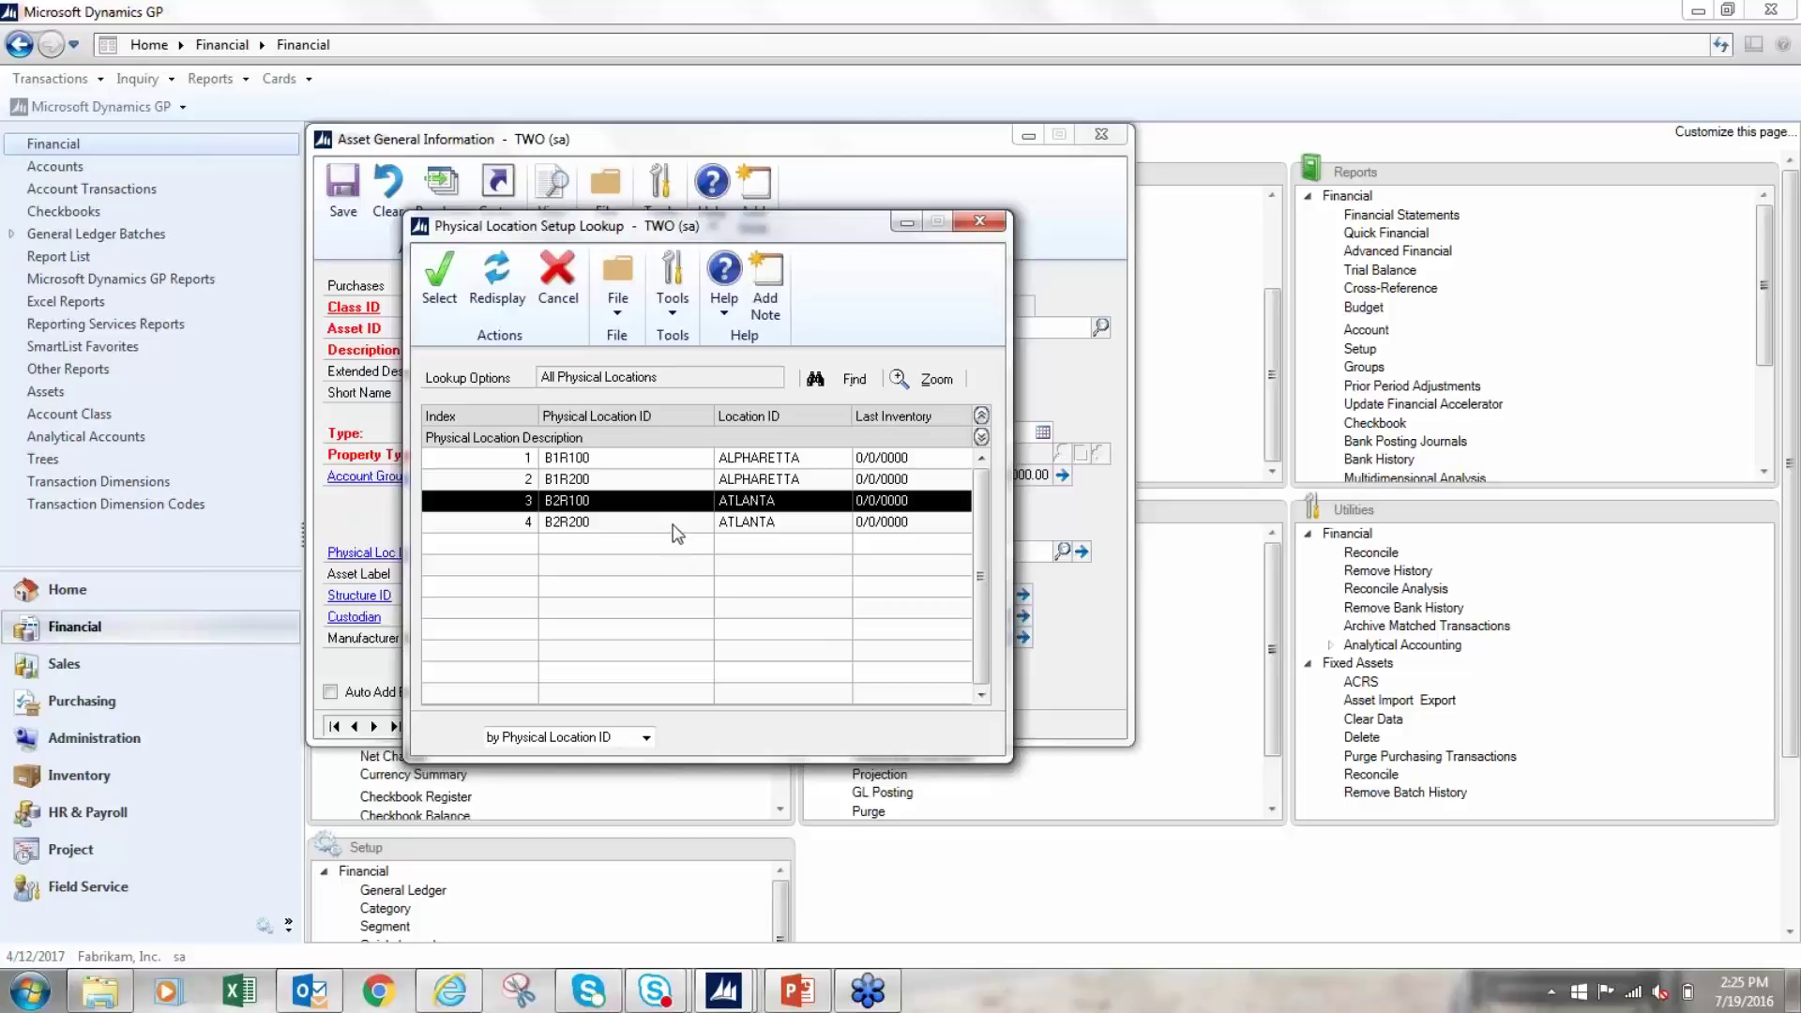
left_click(572, 459)
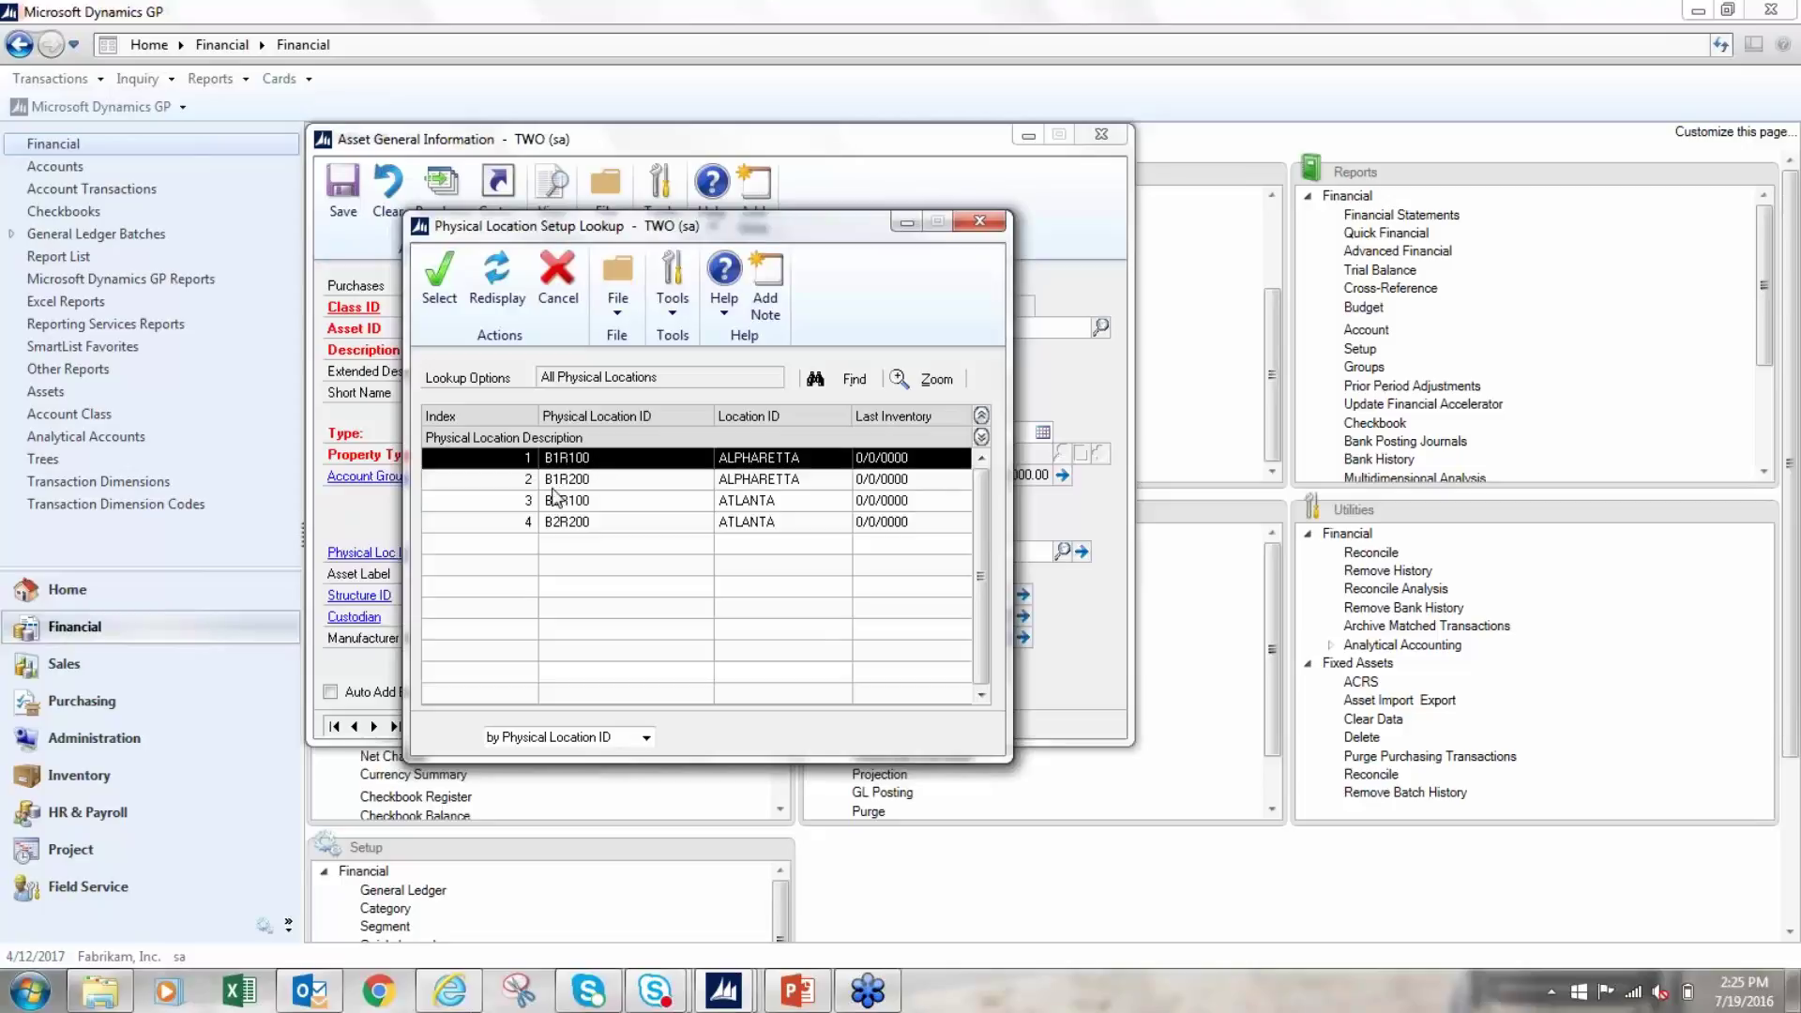
left_click(552, 480)
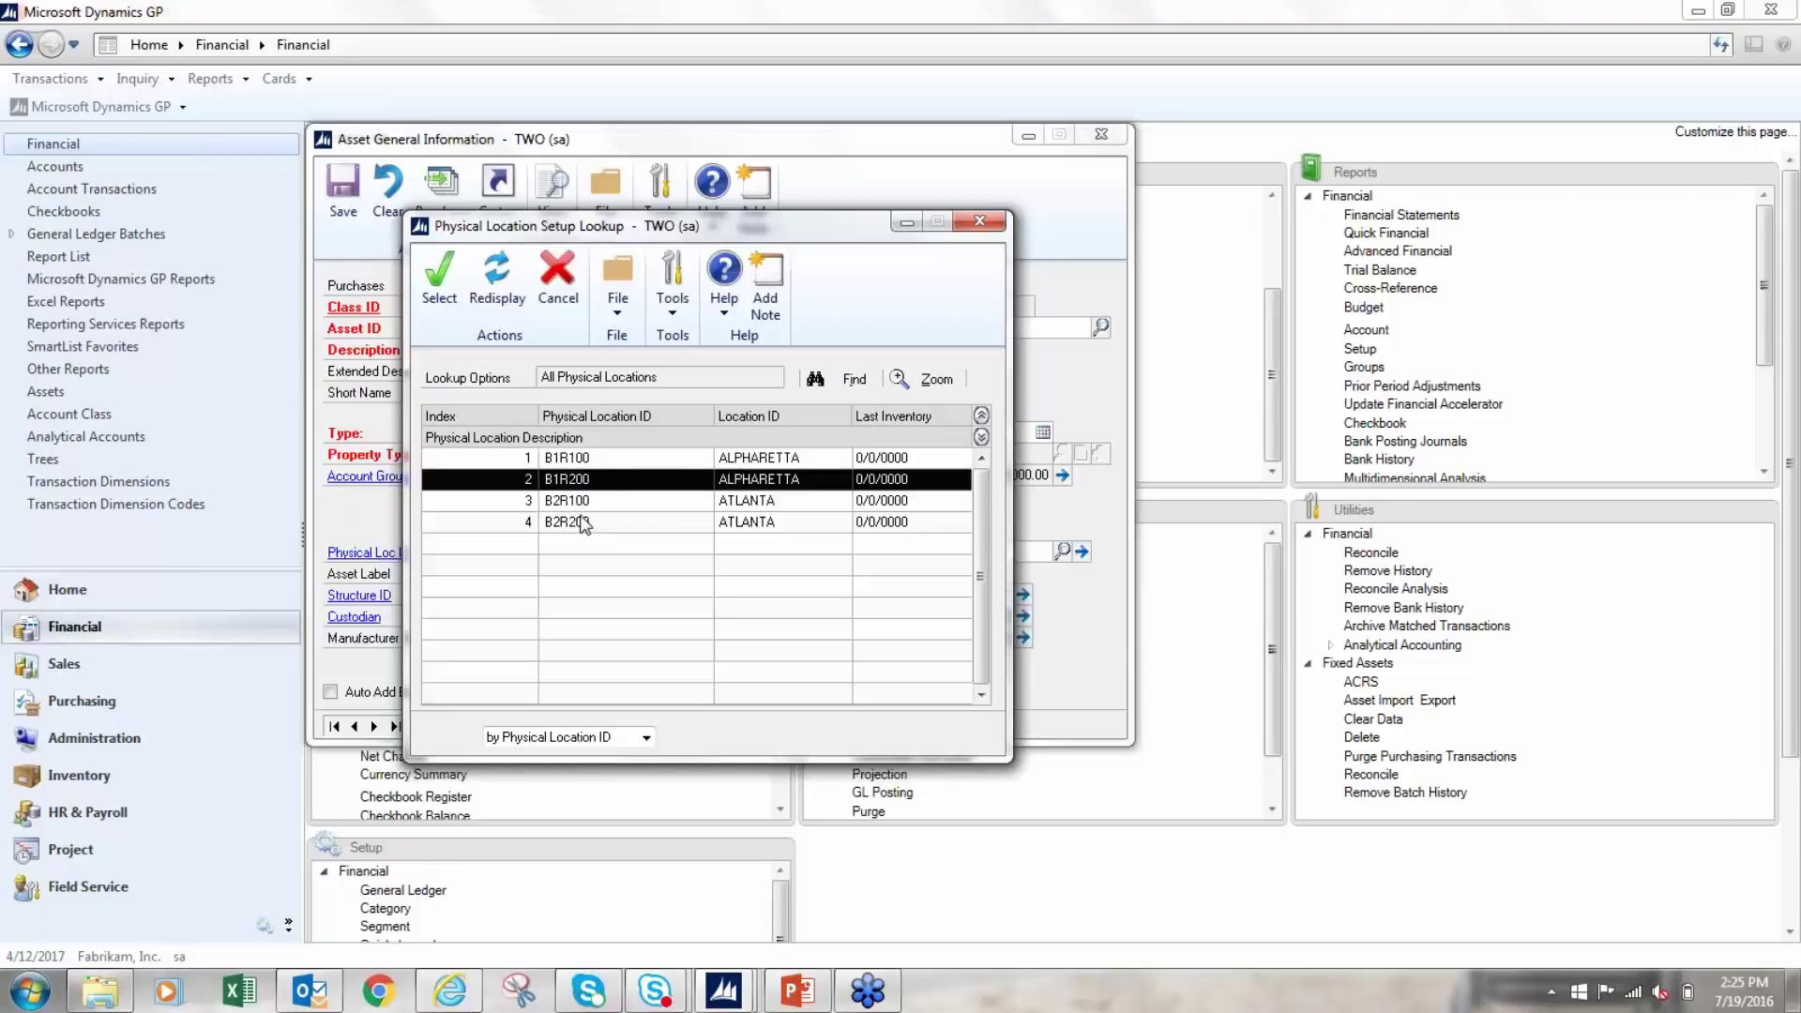
left_click(979, 223)
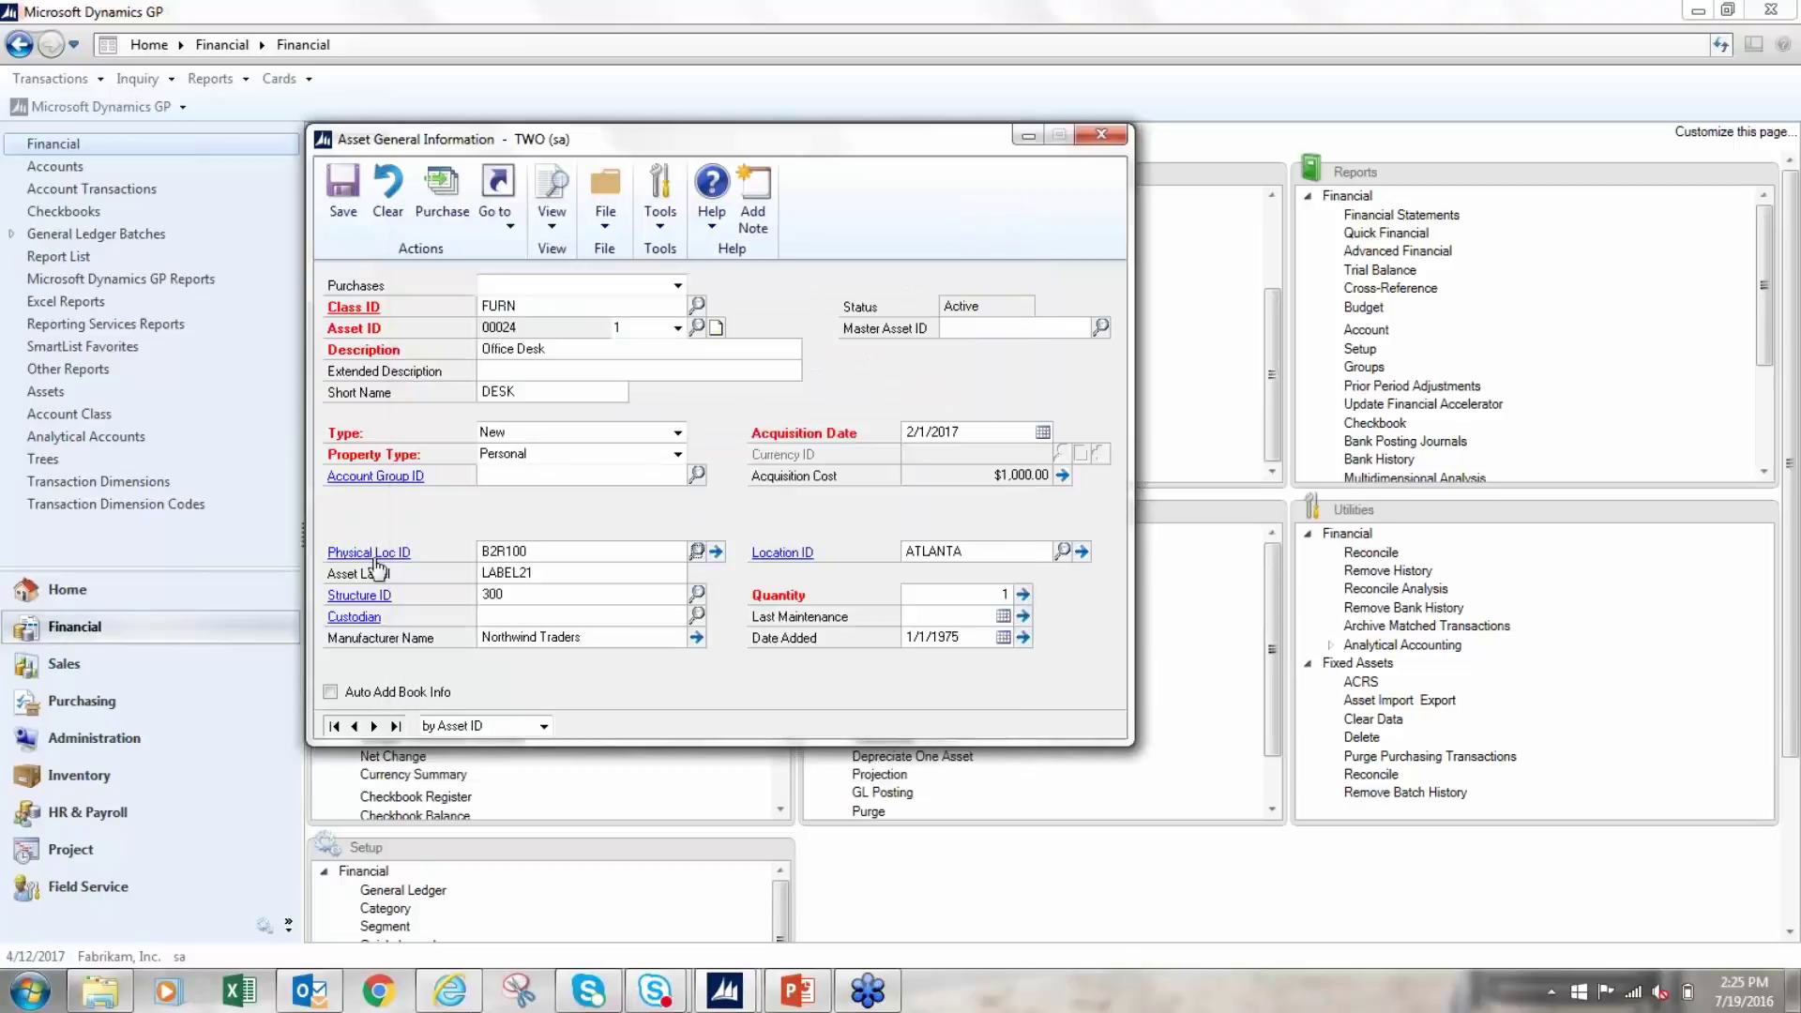
left_click(550, 551)
left_click(548, 572)
Examine the structure IDs and the employees available as custodian, leaving both fields as they are.
left_click(699, 593)
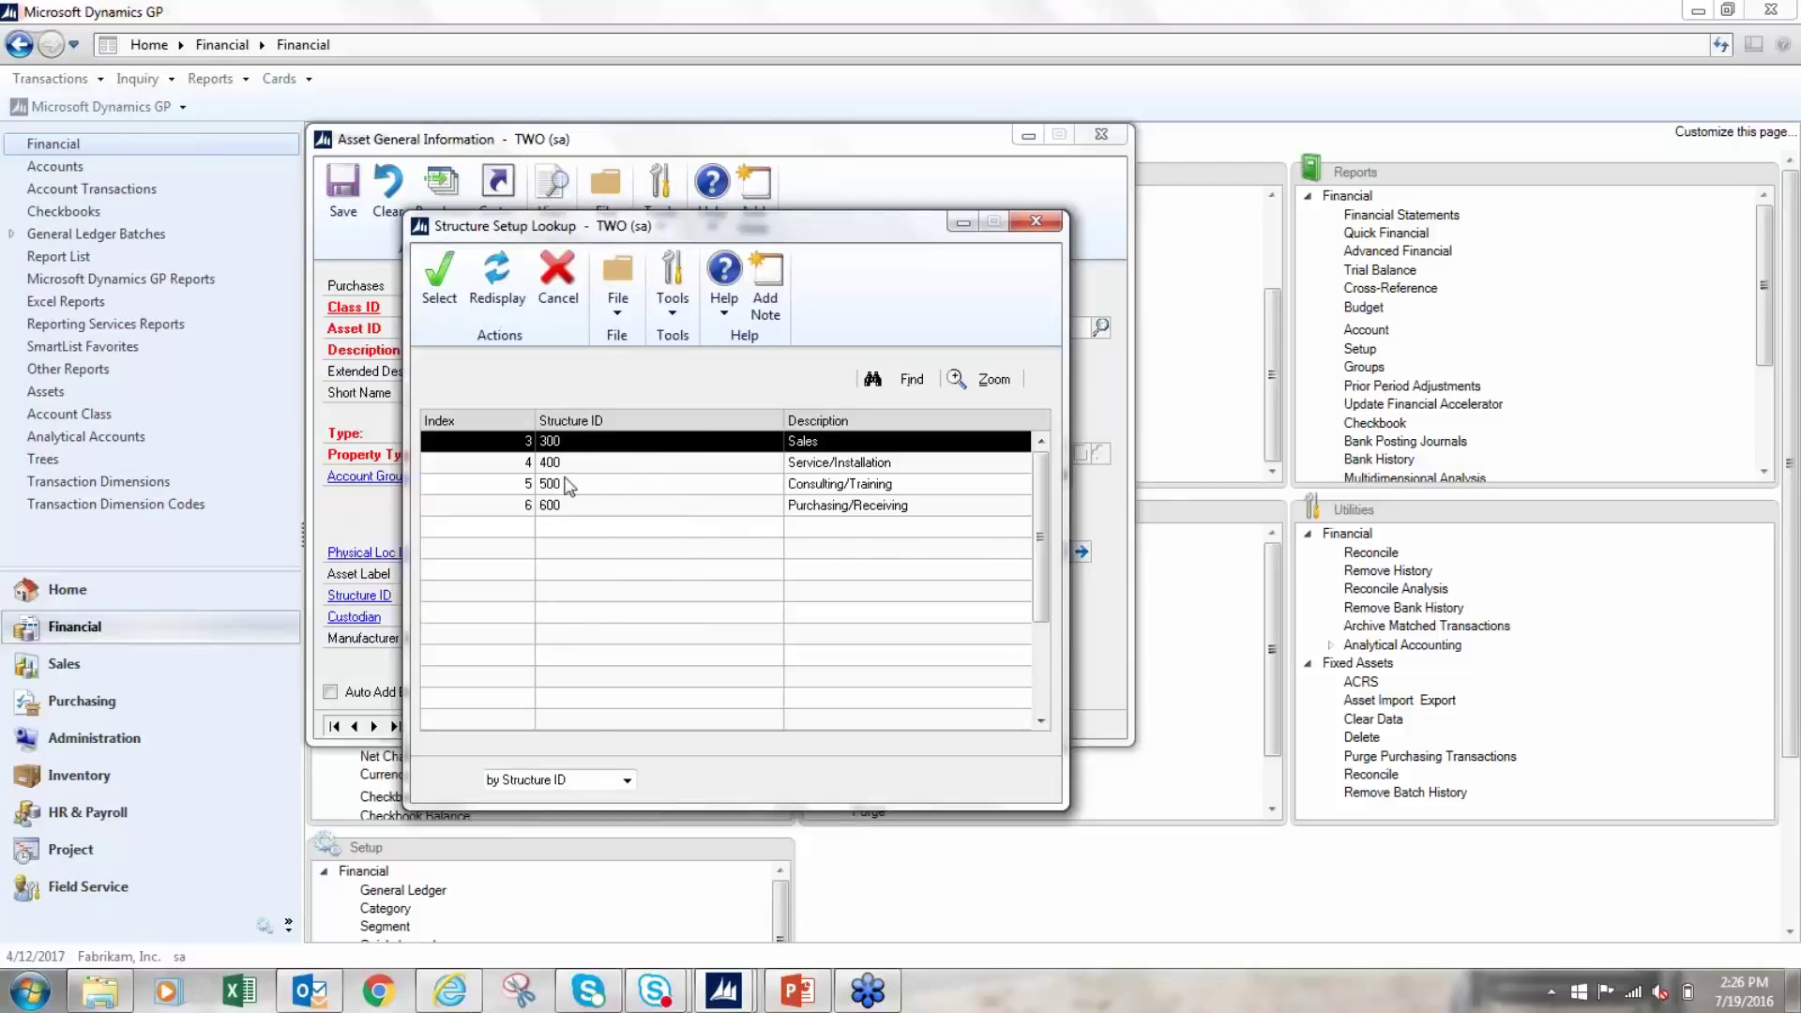
scroll(660, 532, "up", 1)
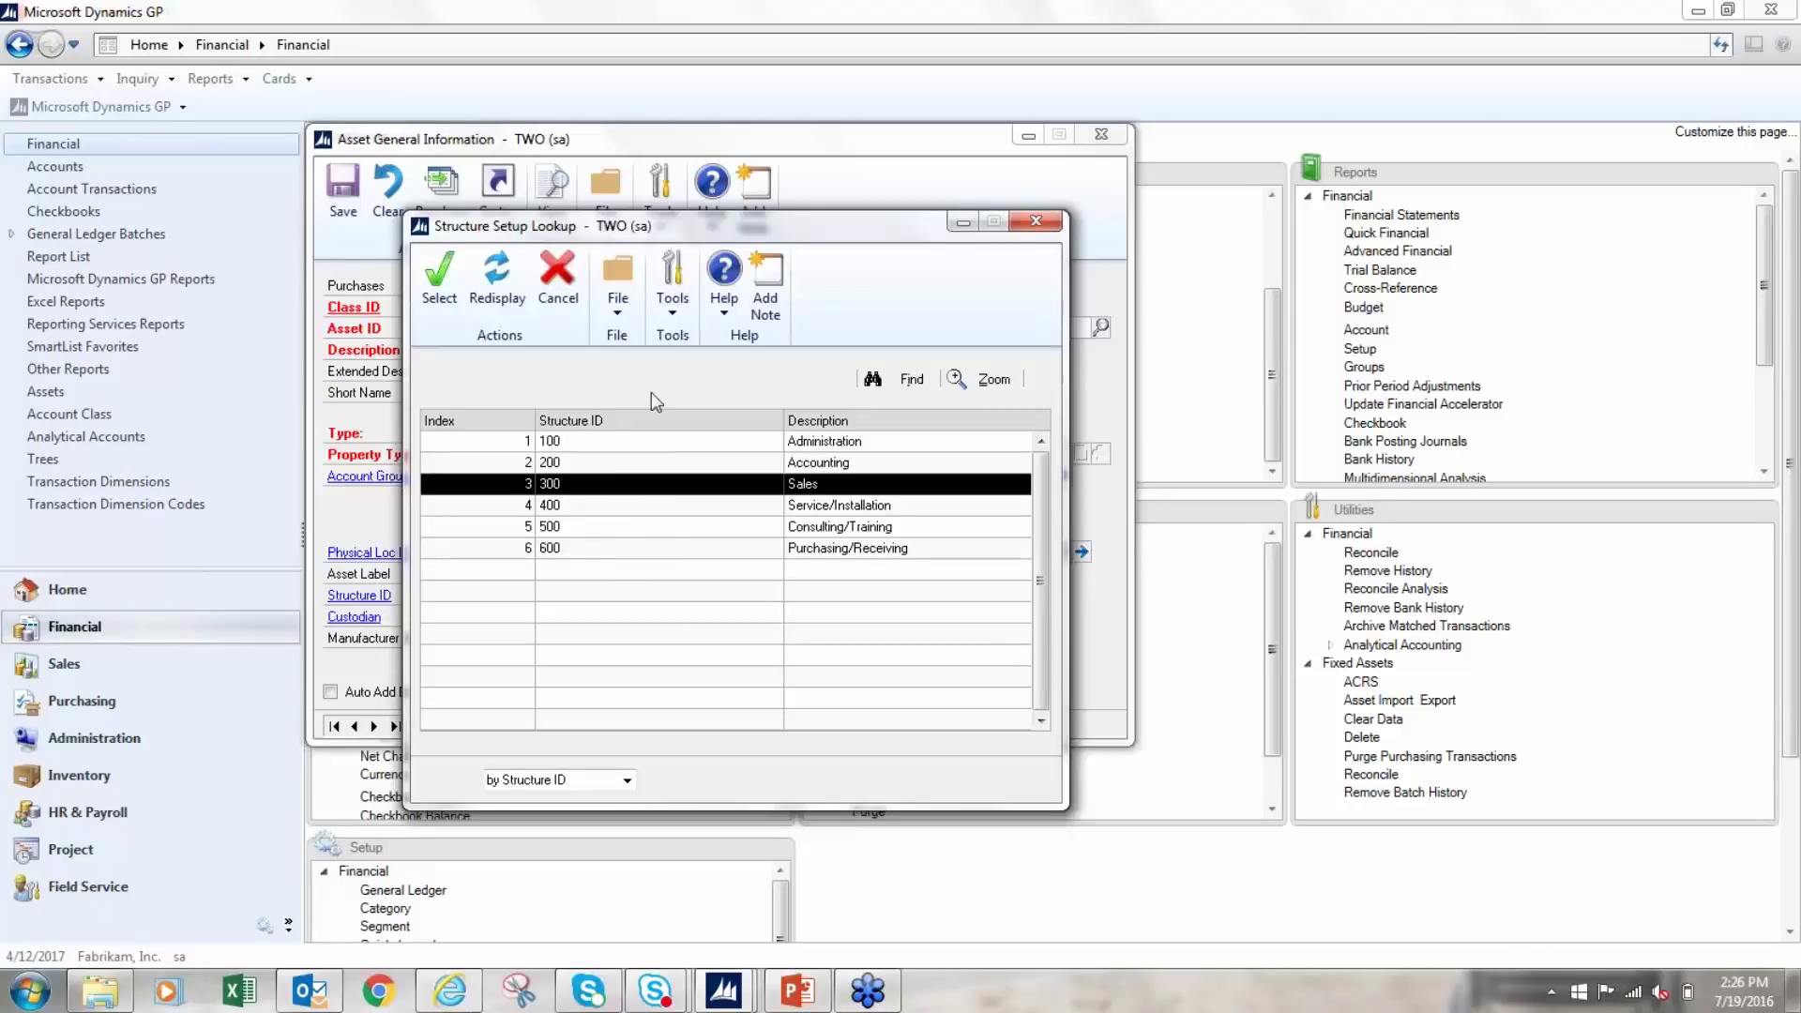
left_click(1034, 225)
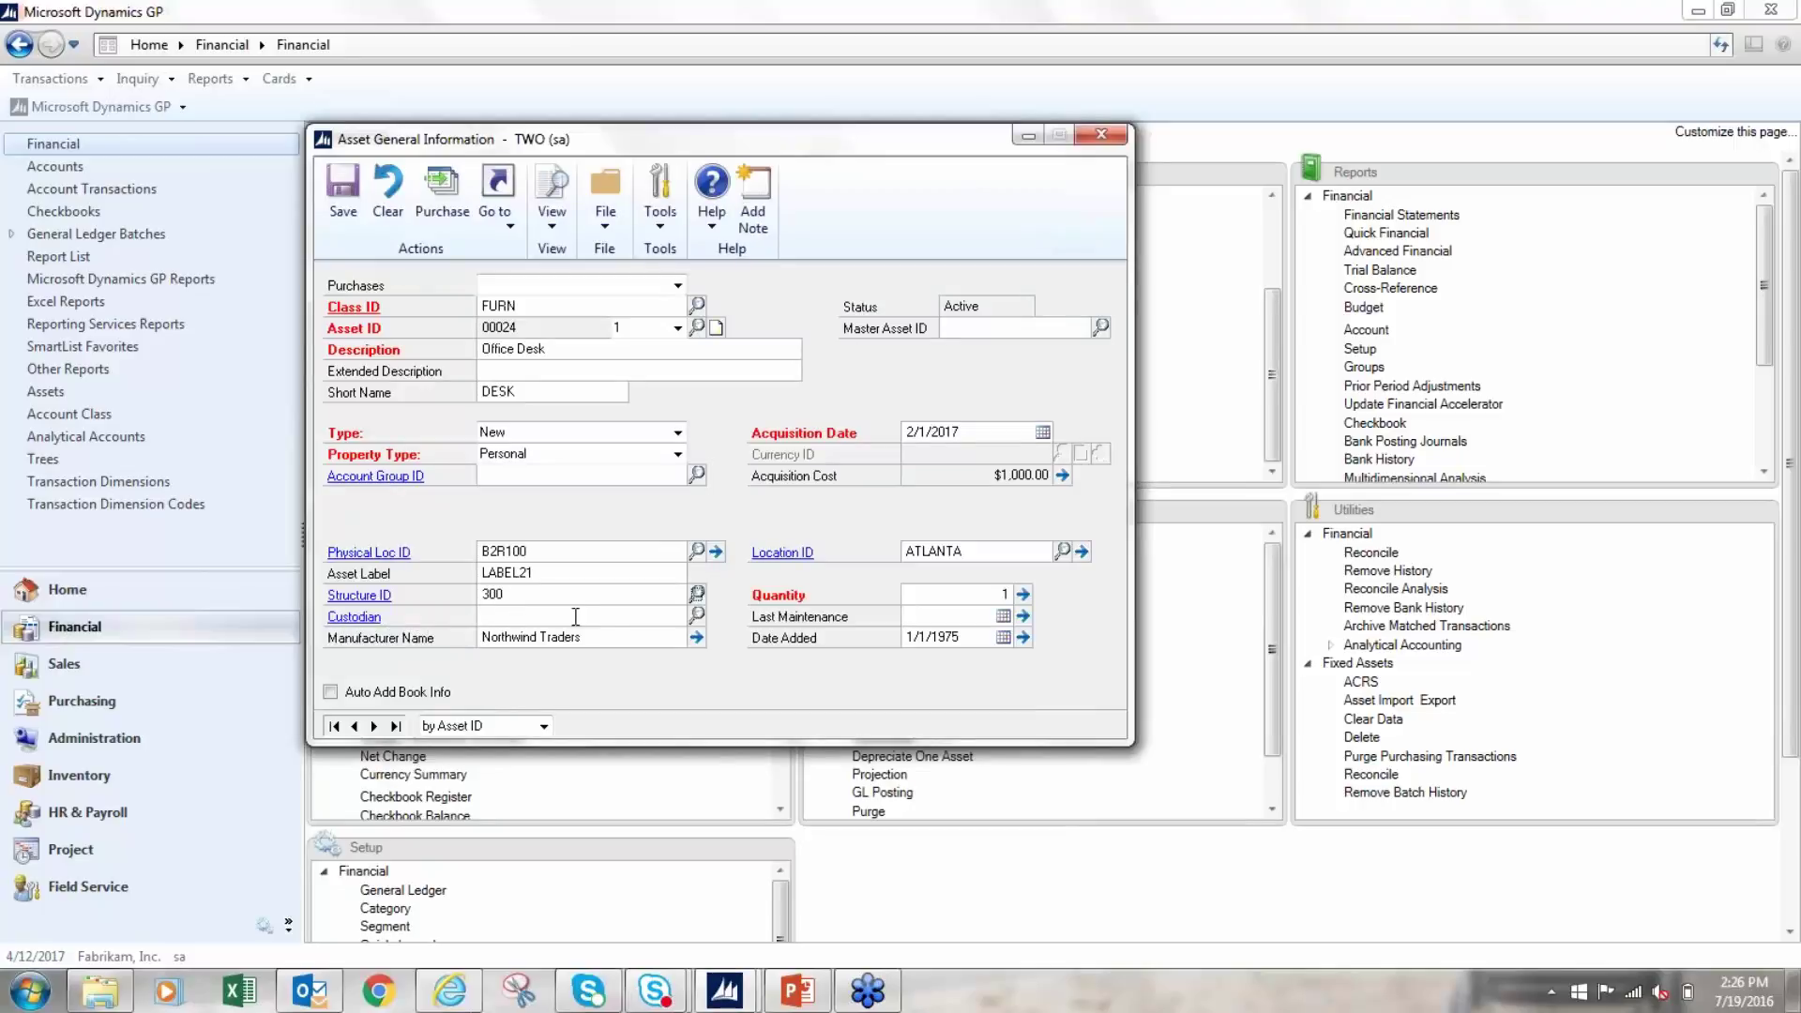
left_click(697, 615)
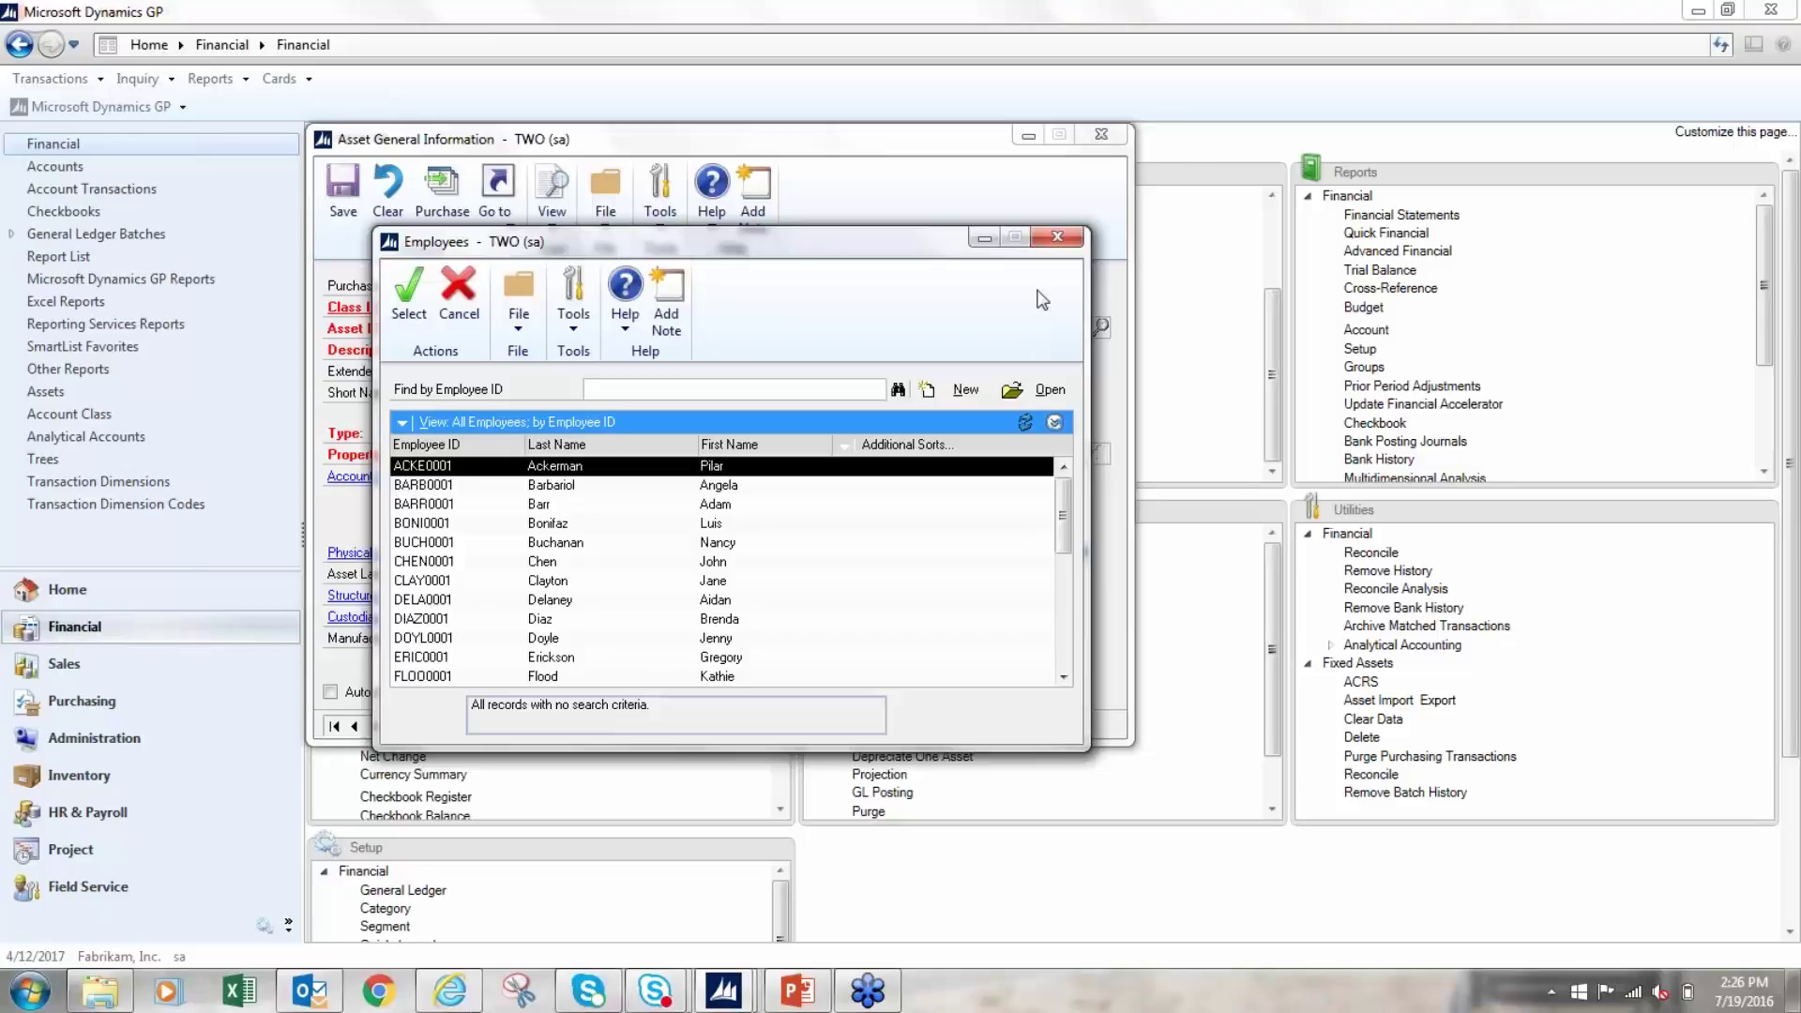
left_click(1057, 235)
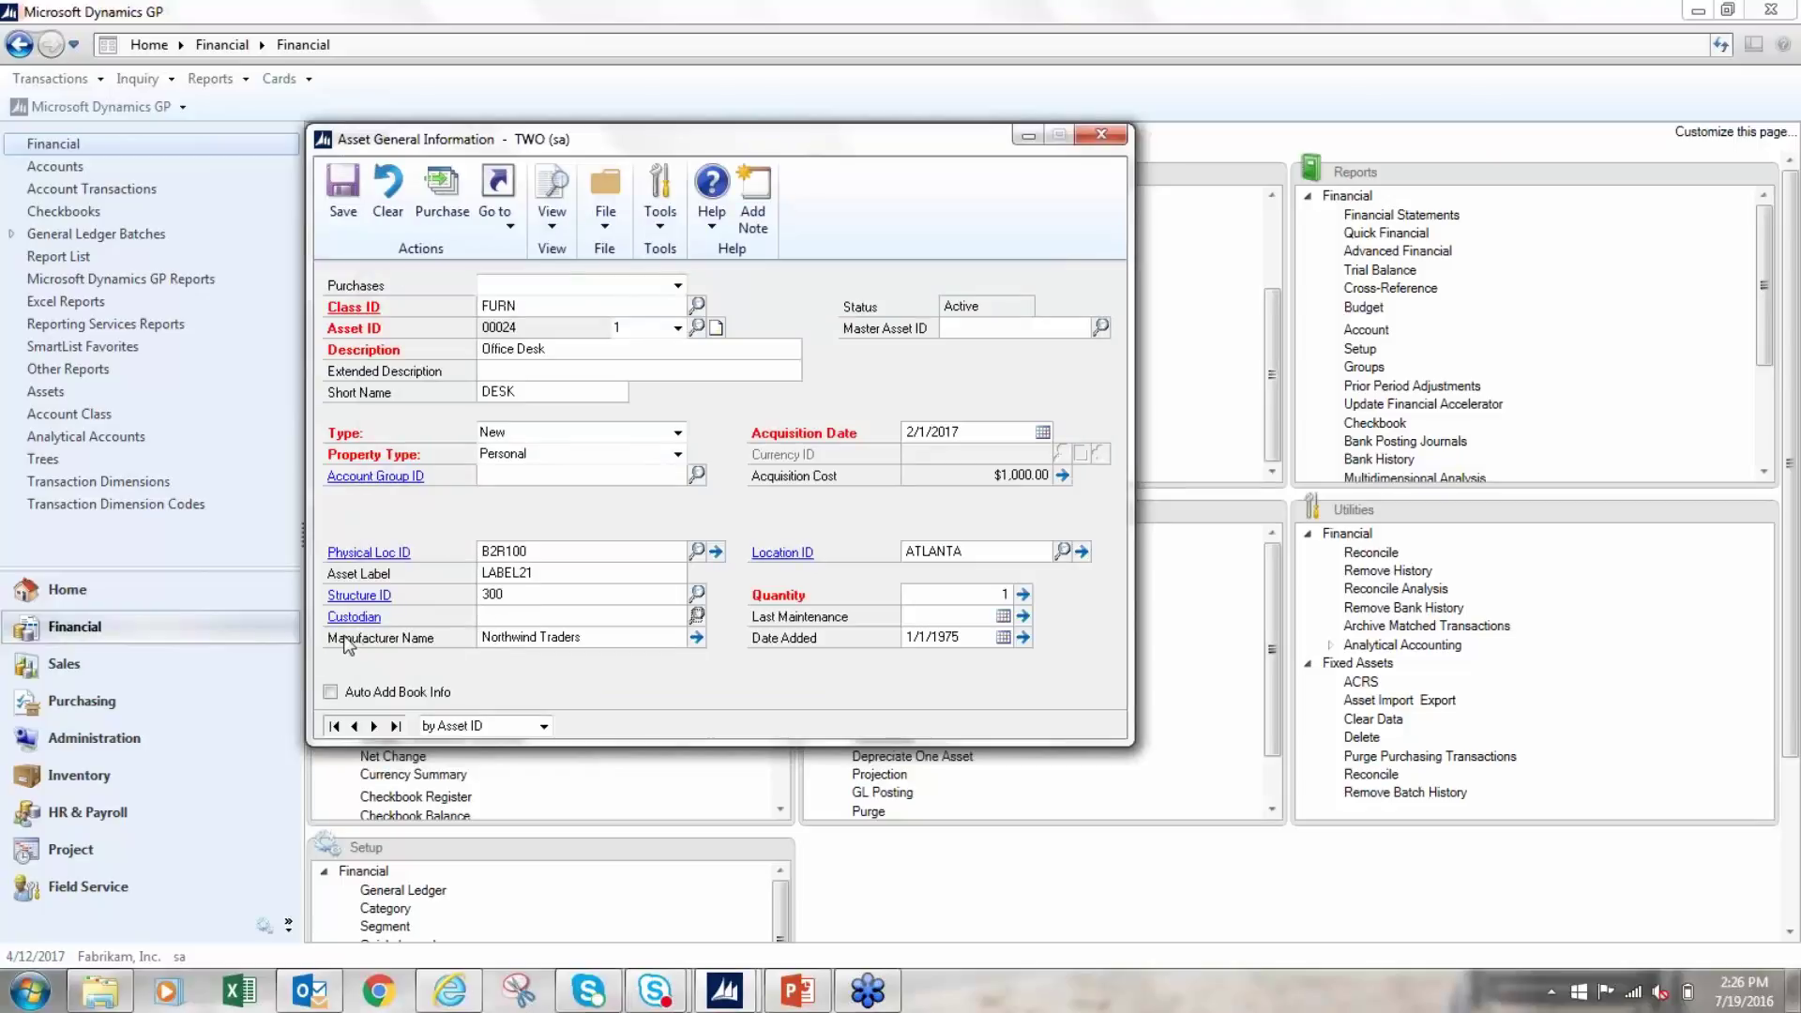
Review the manufacturer name and its expanded serial number, model number and warranty date fields without entering anything.
left_click(633, 637)
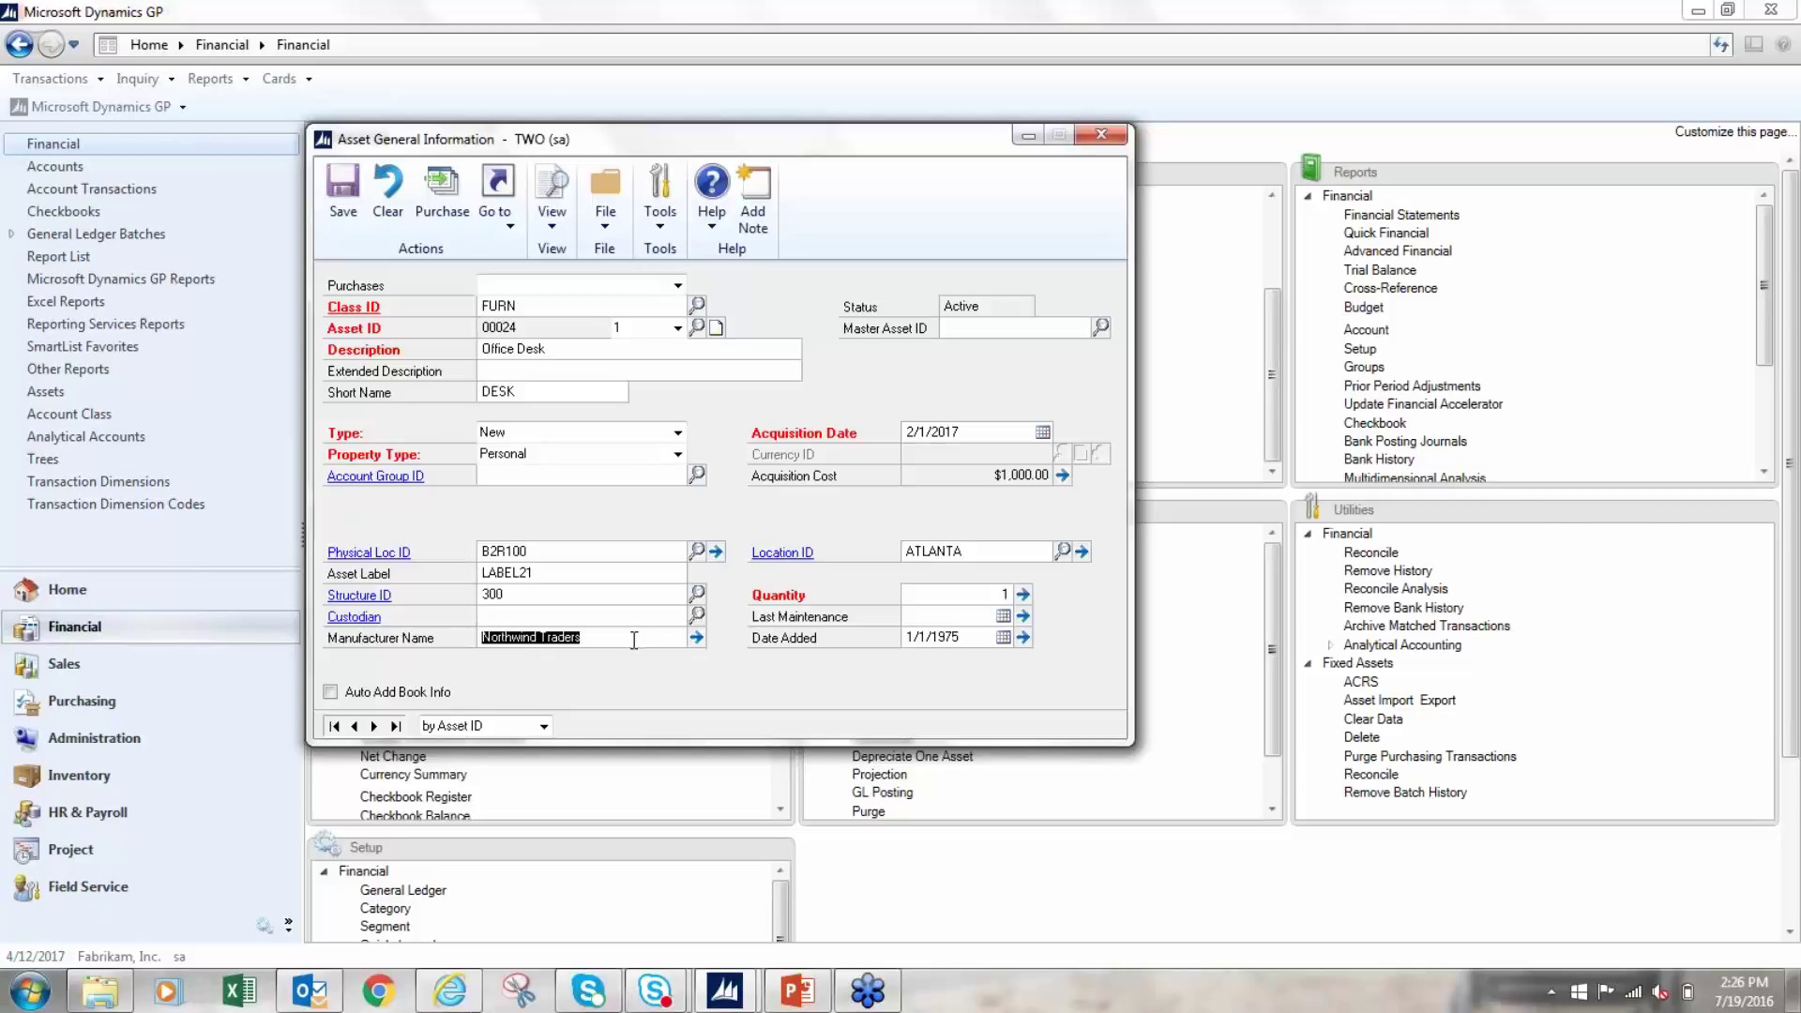
left_click(696, 637)
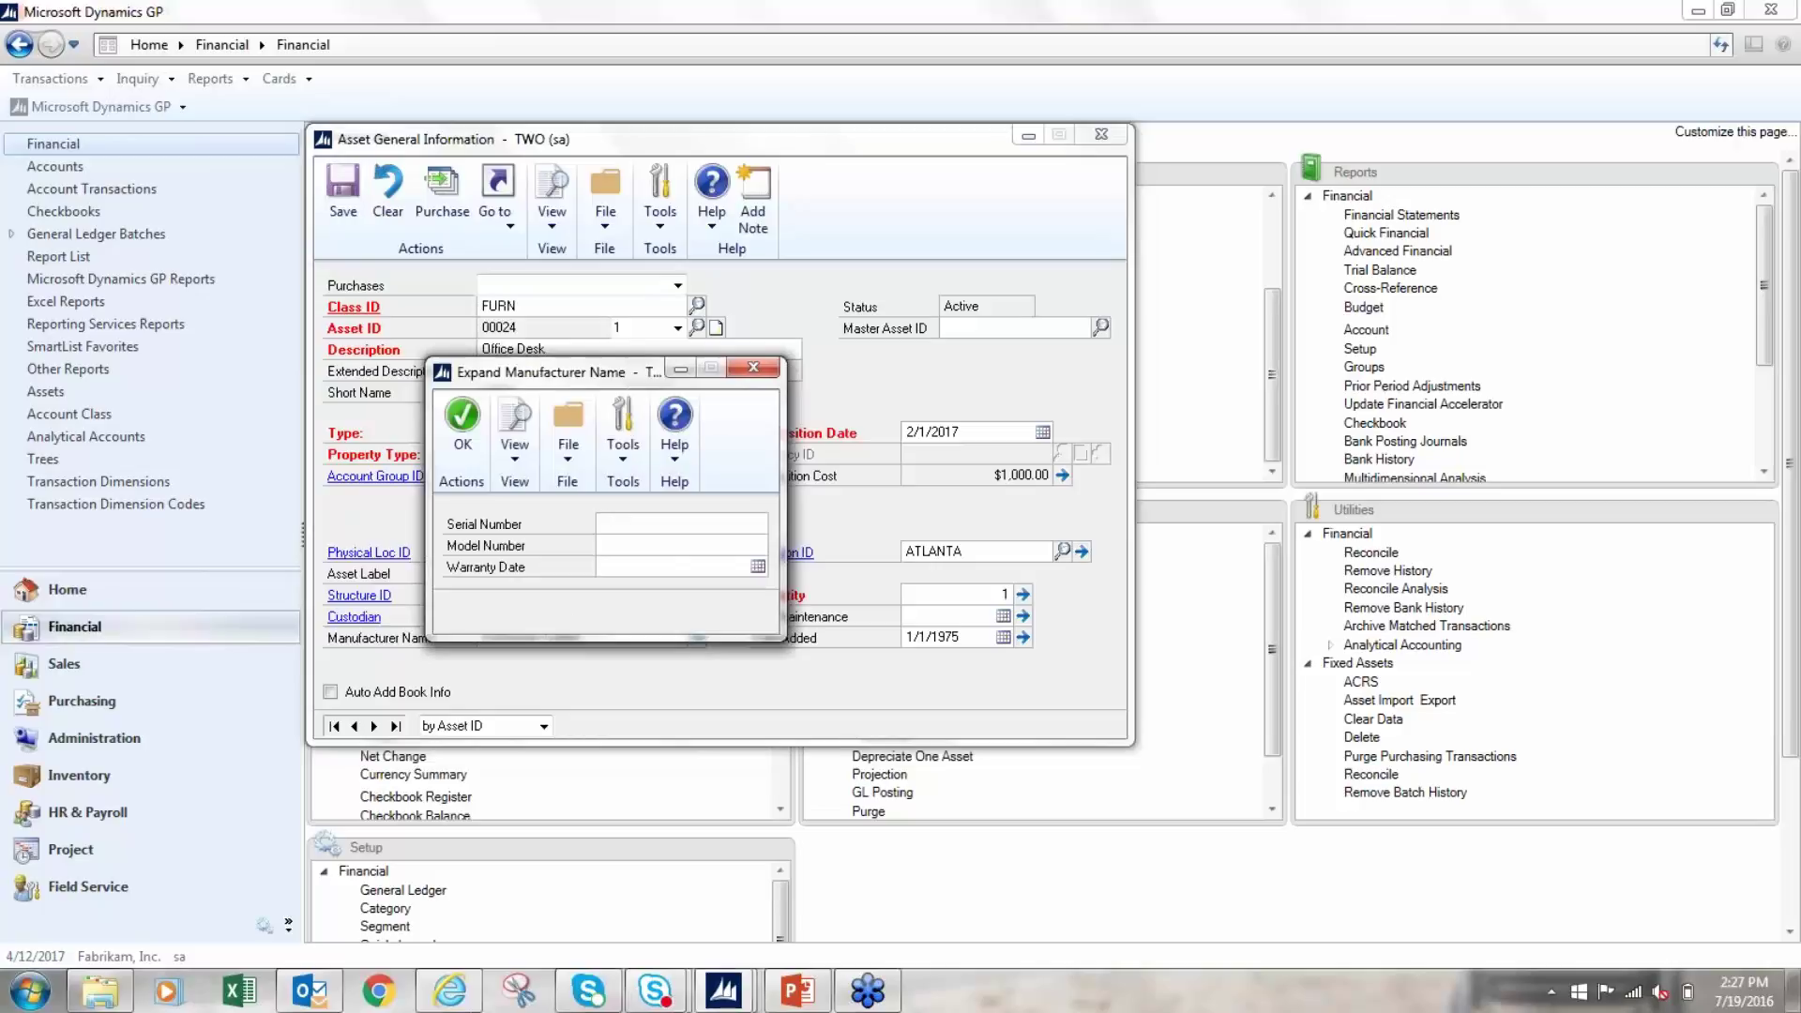
left_click(603, 544)
left_click(615, 566)
left_click(755, 367)
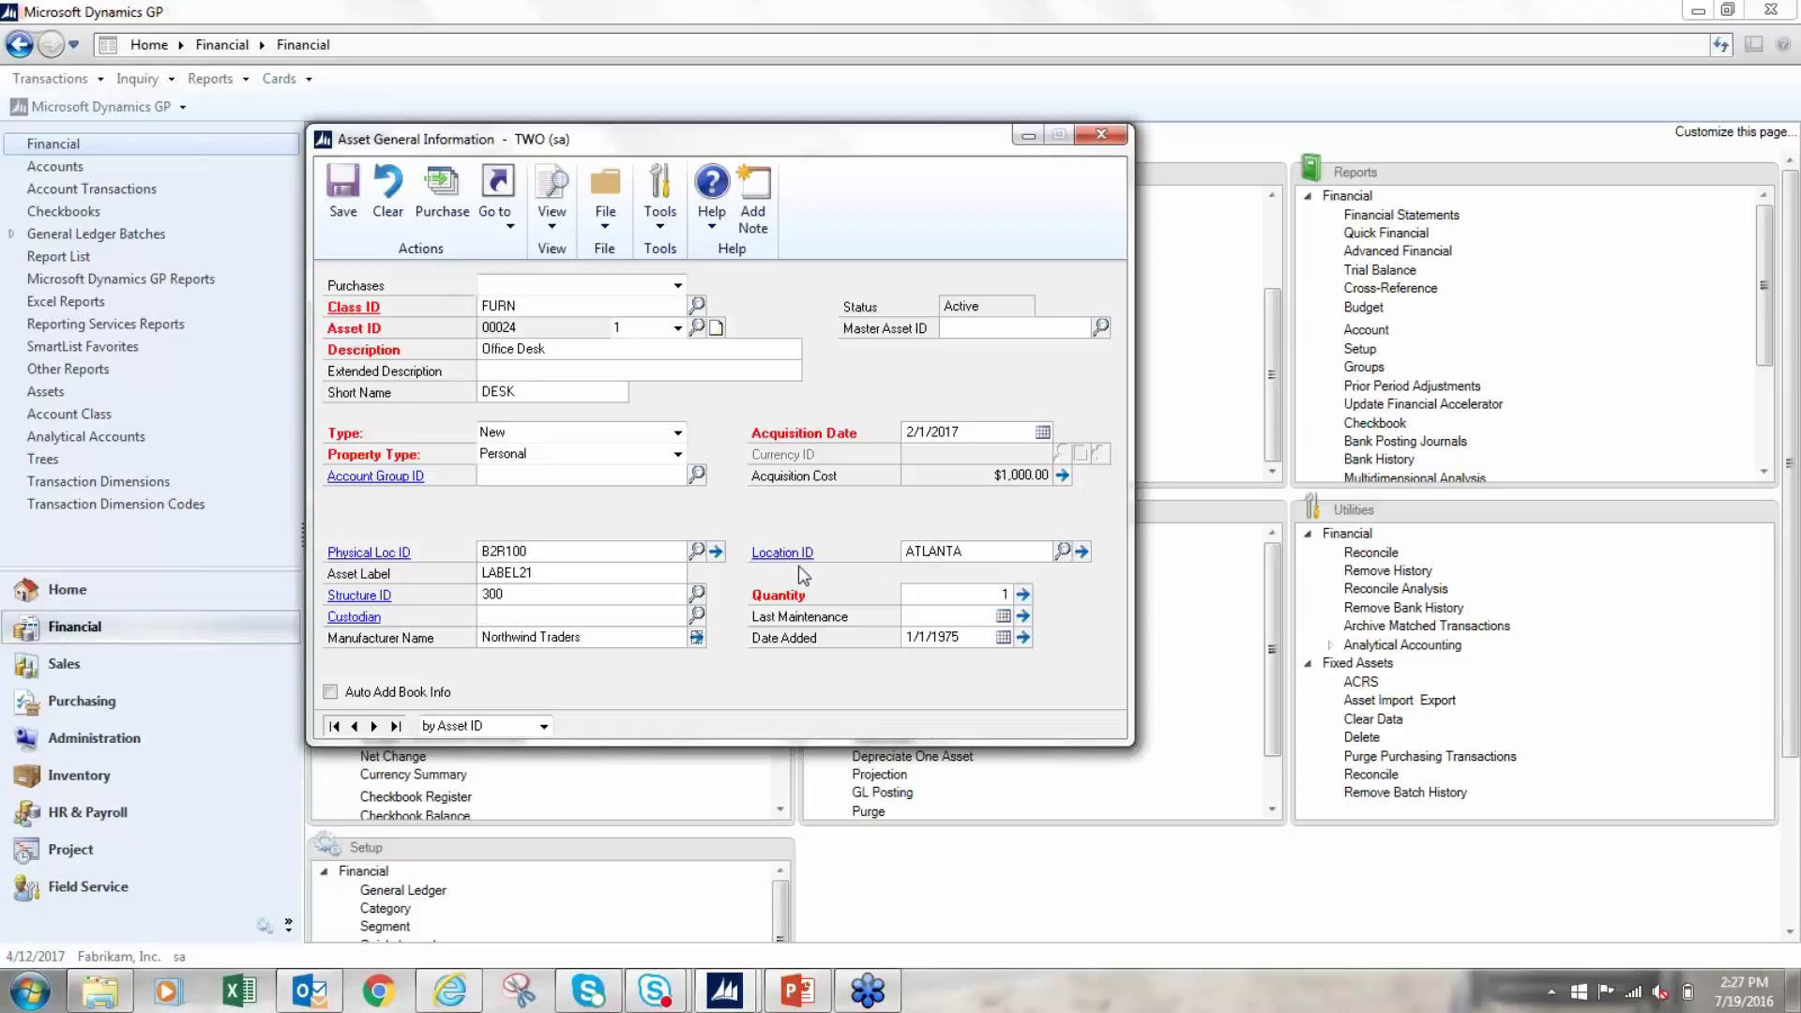
Examine the ATLANTA location's setup details and the list of available locations, keeping the current location.
left_click(775, 559)
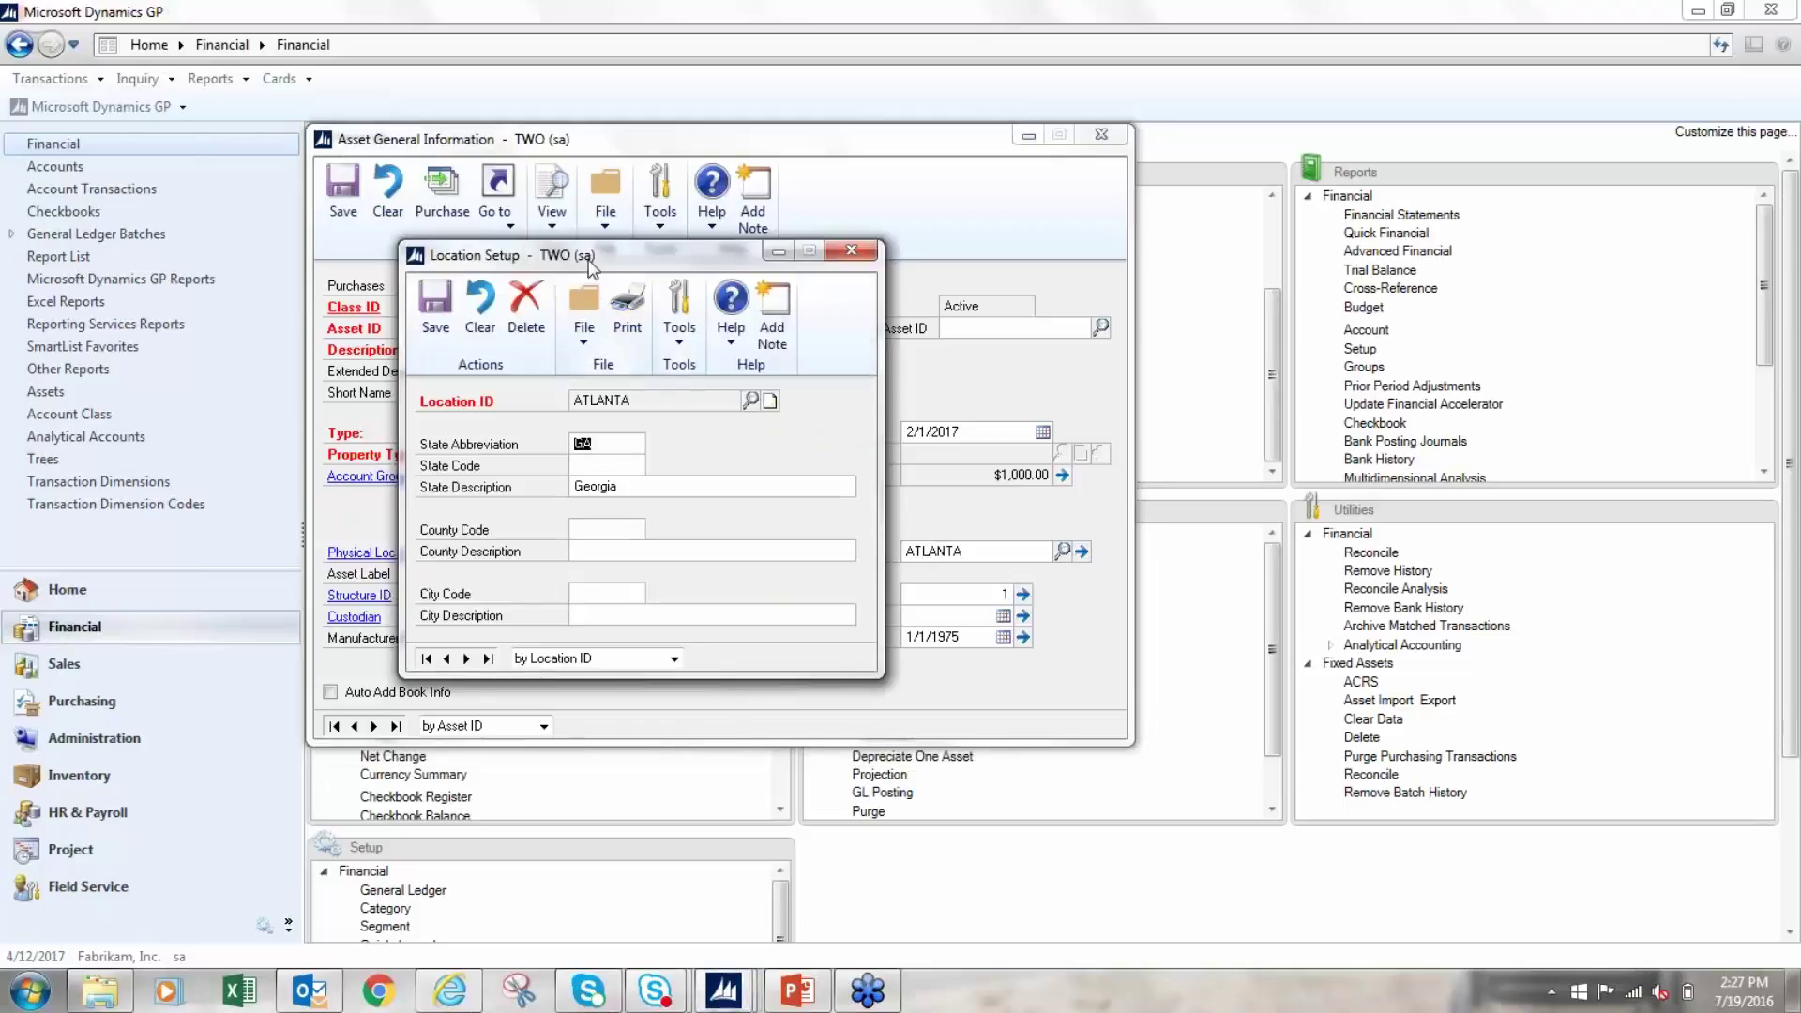
left_click_drag(594, 264, 934, 288)
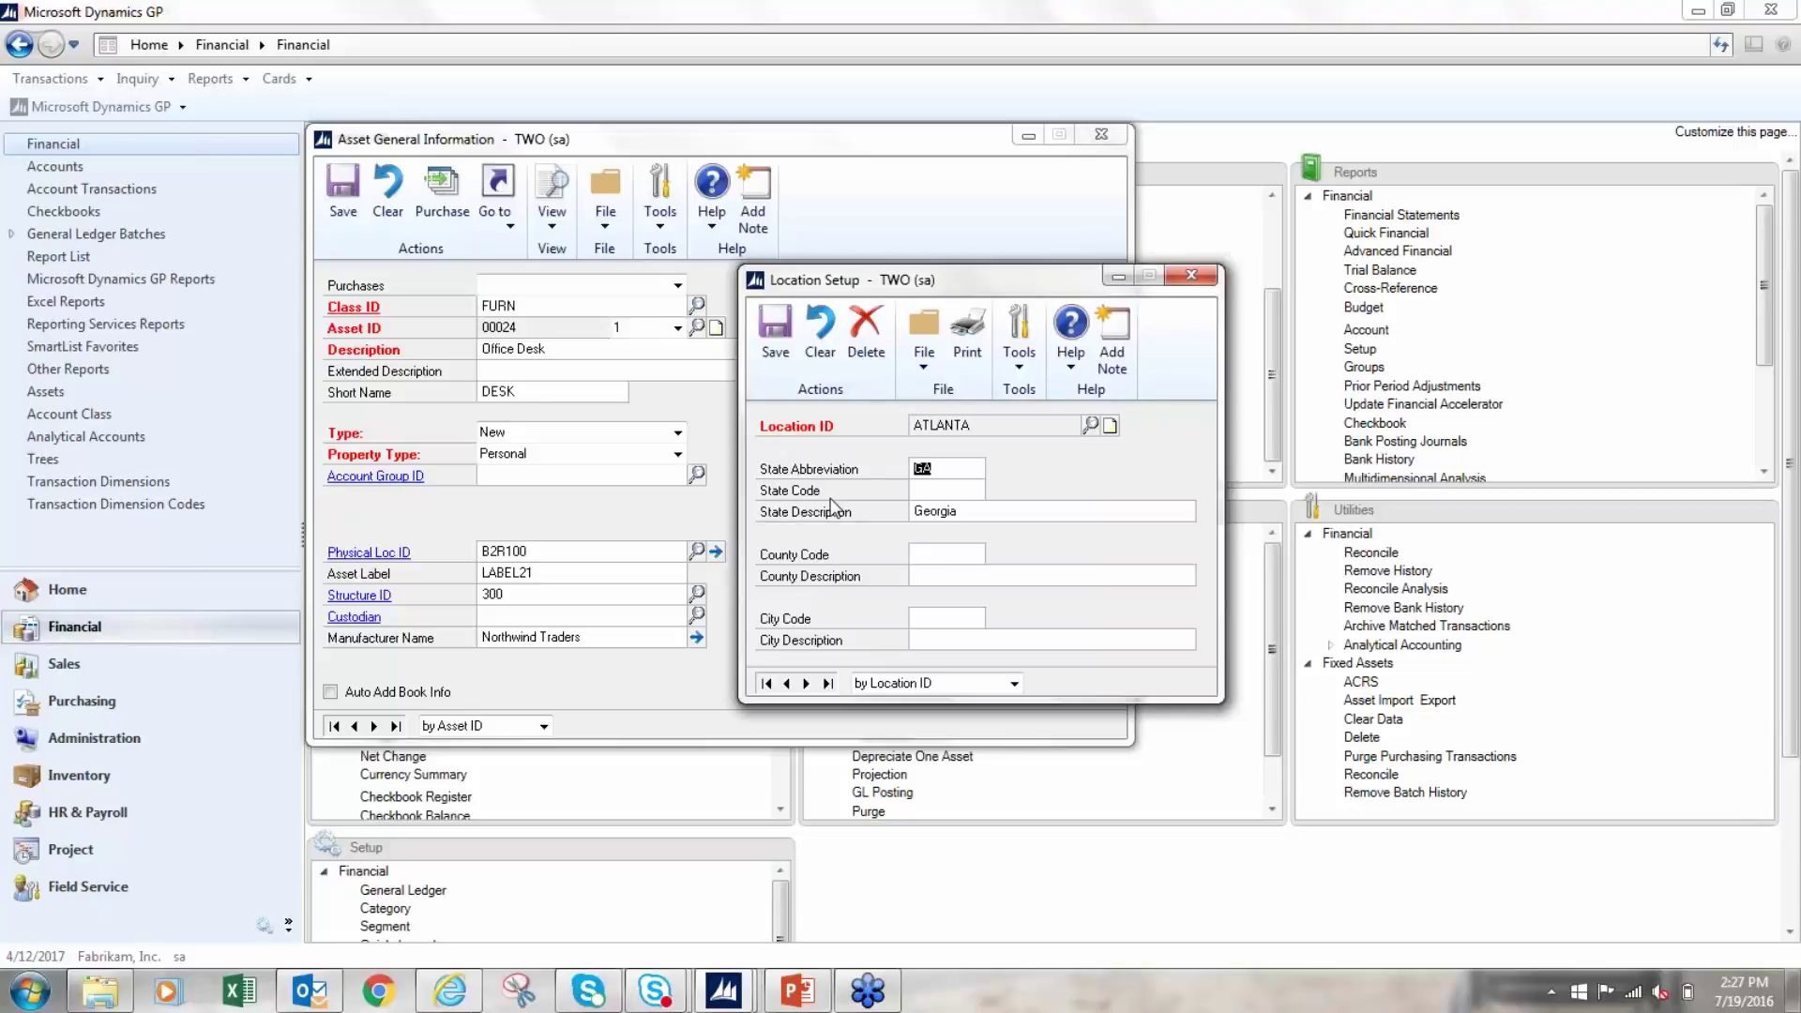
left_click(1187, 278)
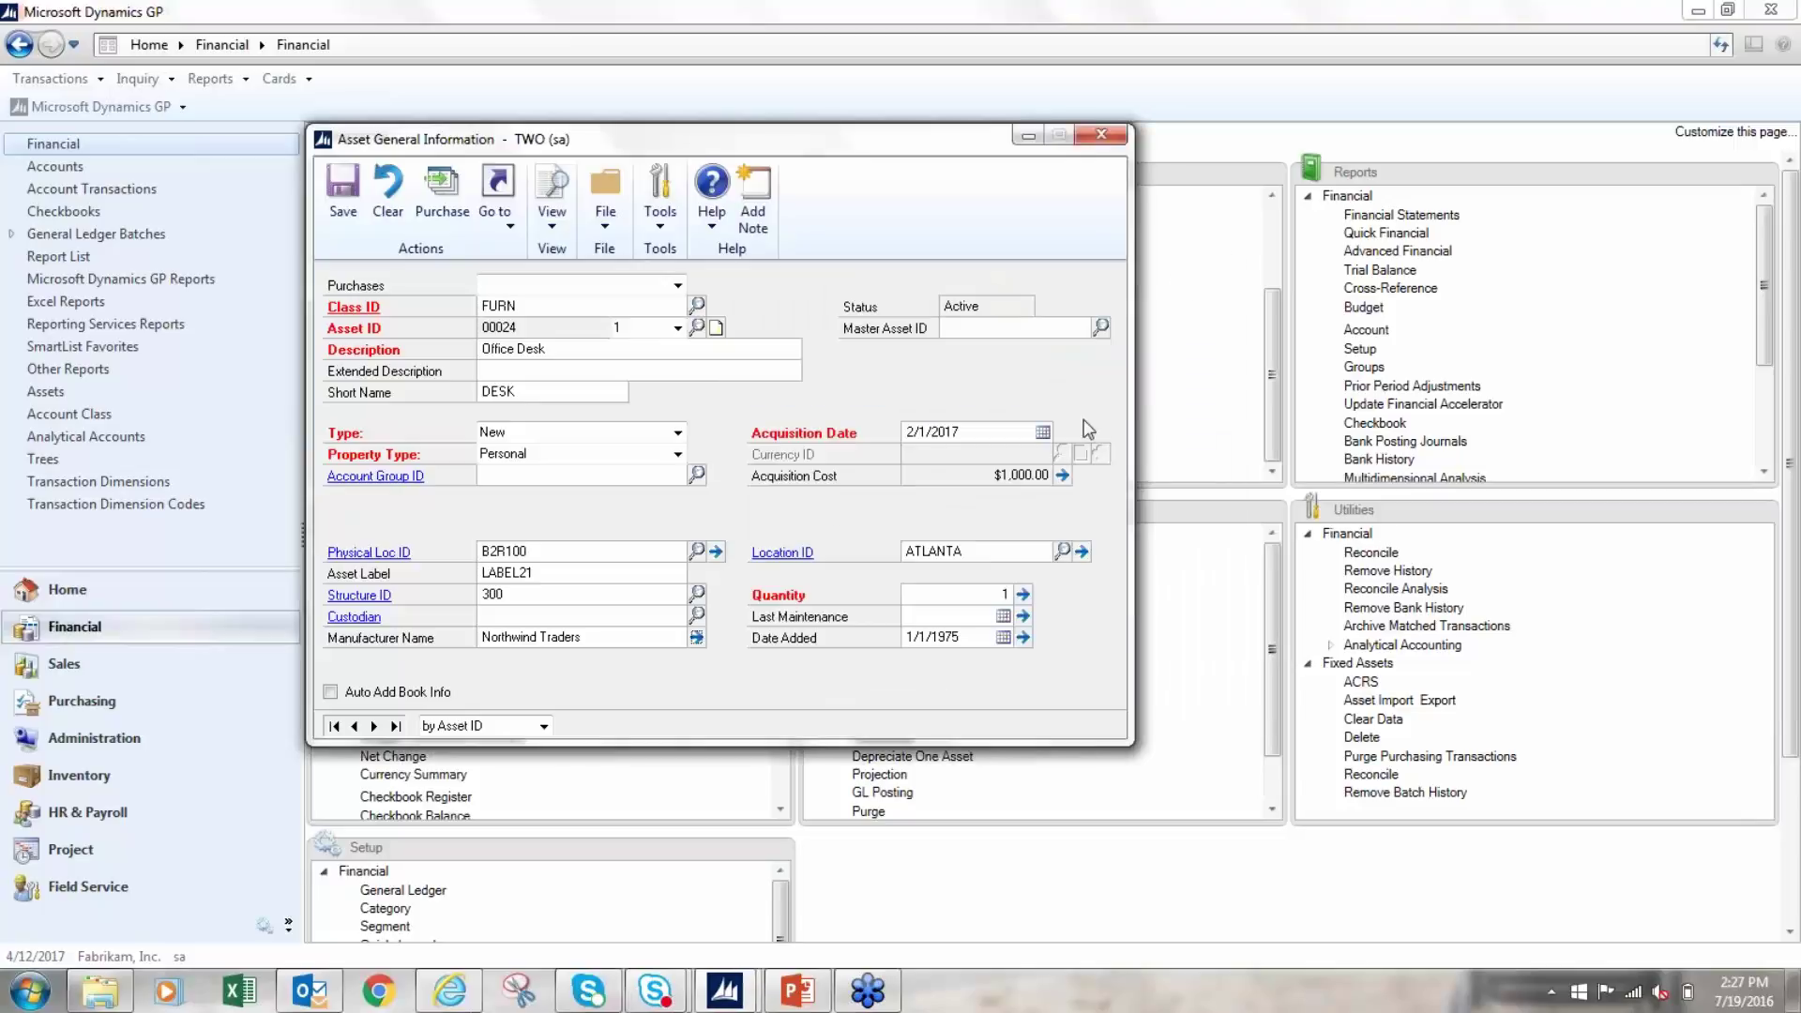
left_click(1064, 552)
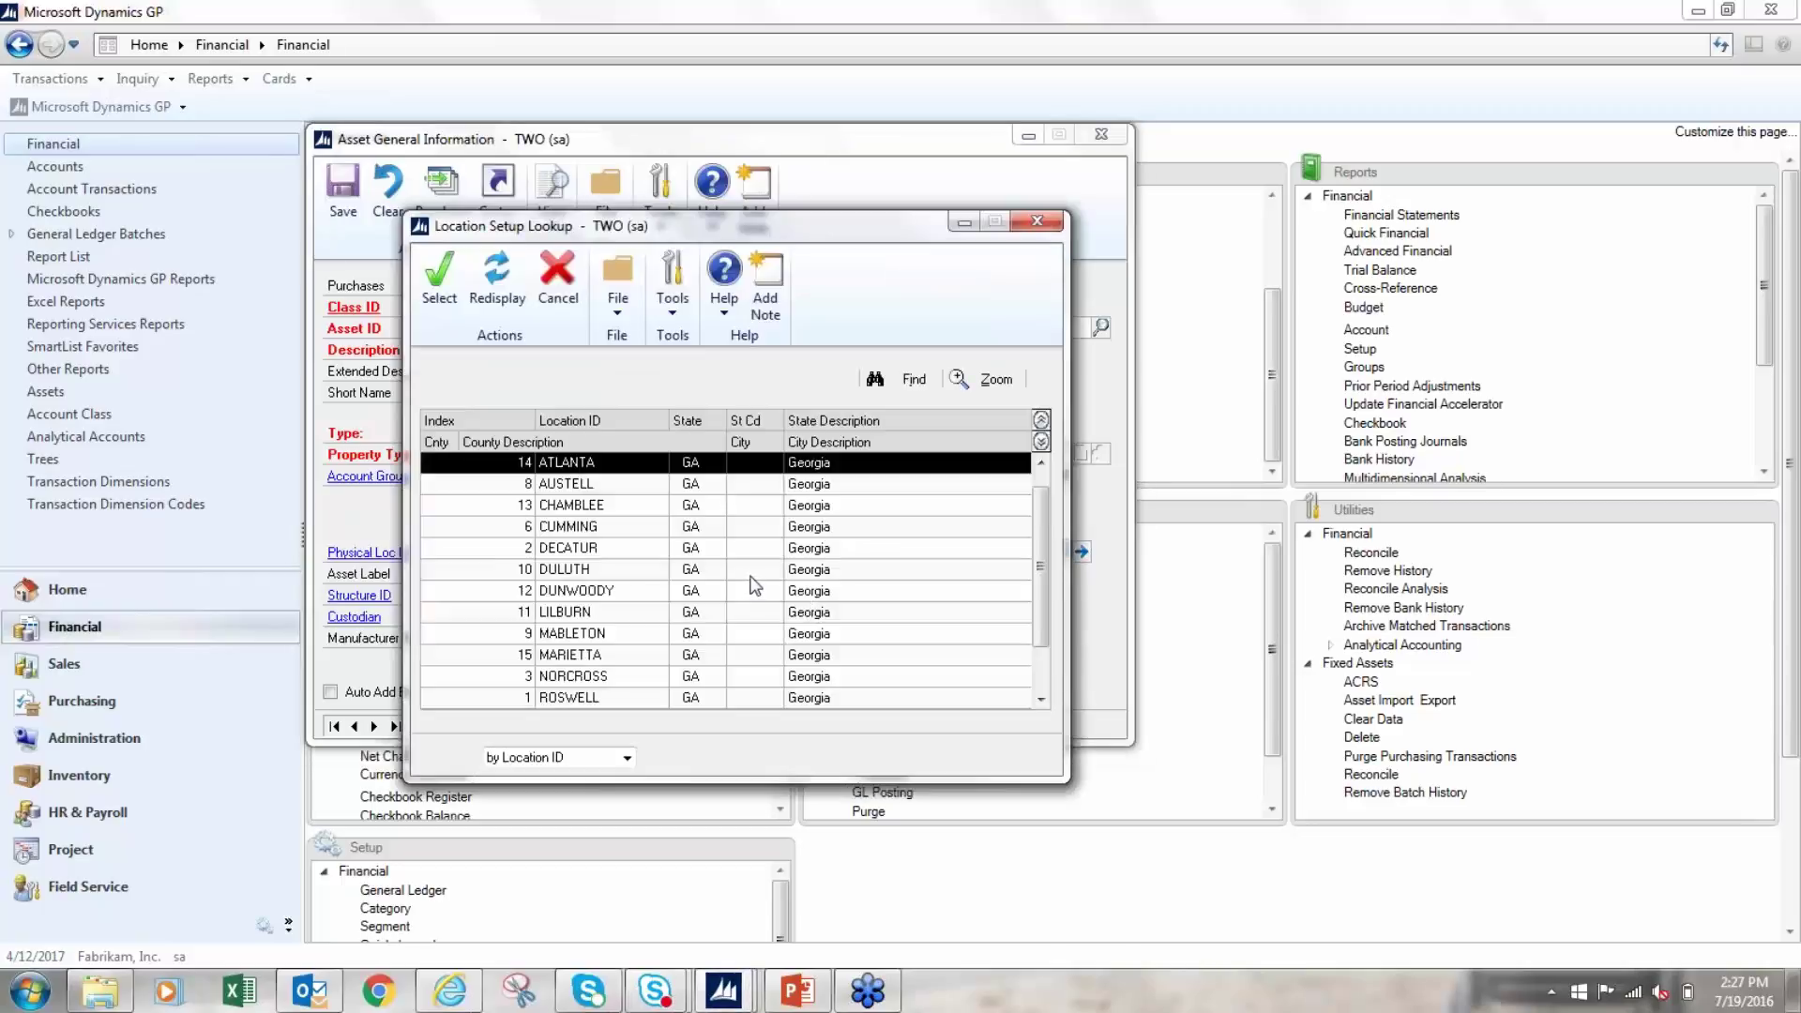
left_click(1041, 223)
Go through the quantity, last maintenance, date added and master asset ID fields without entering values.
left_click(971, 594)
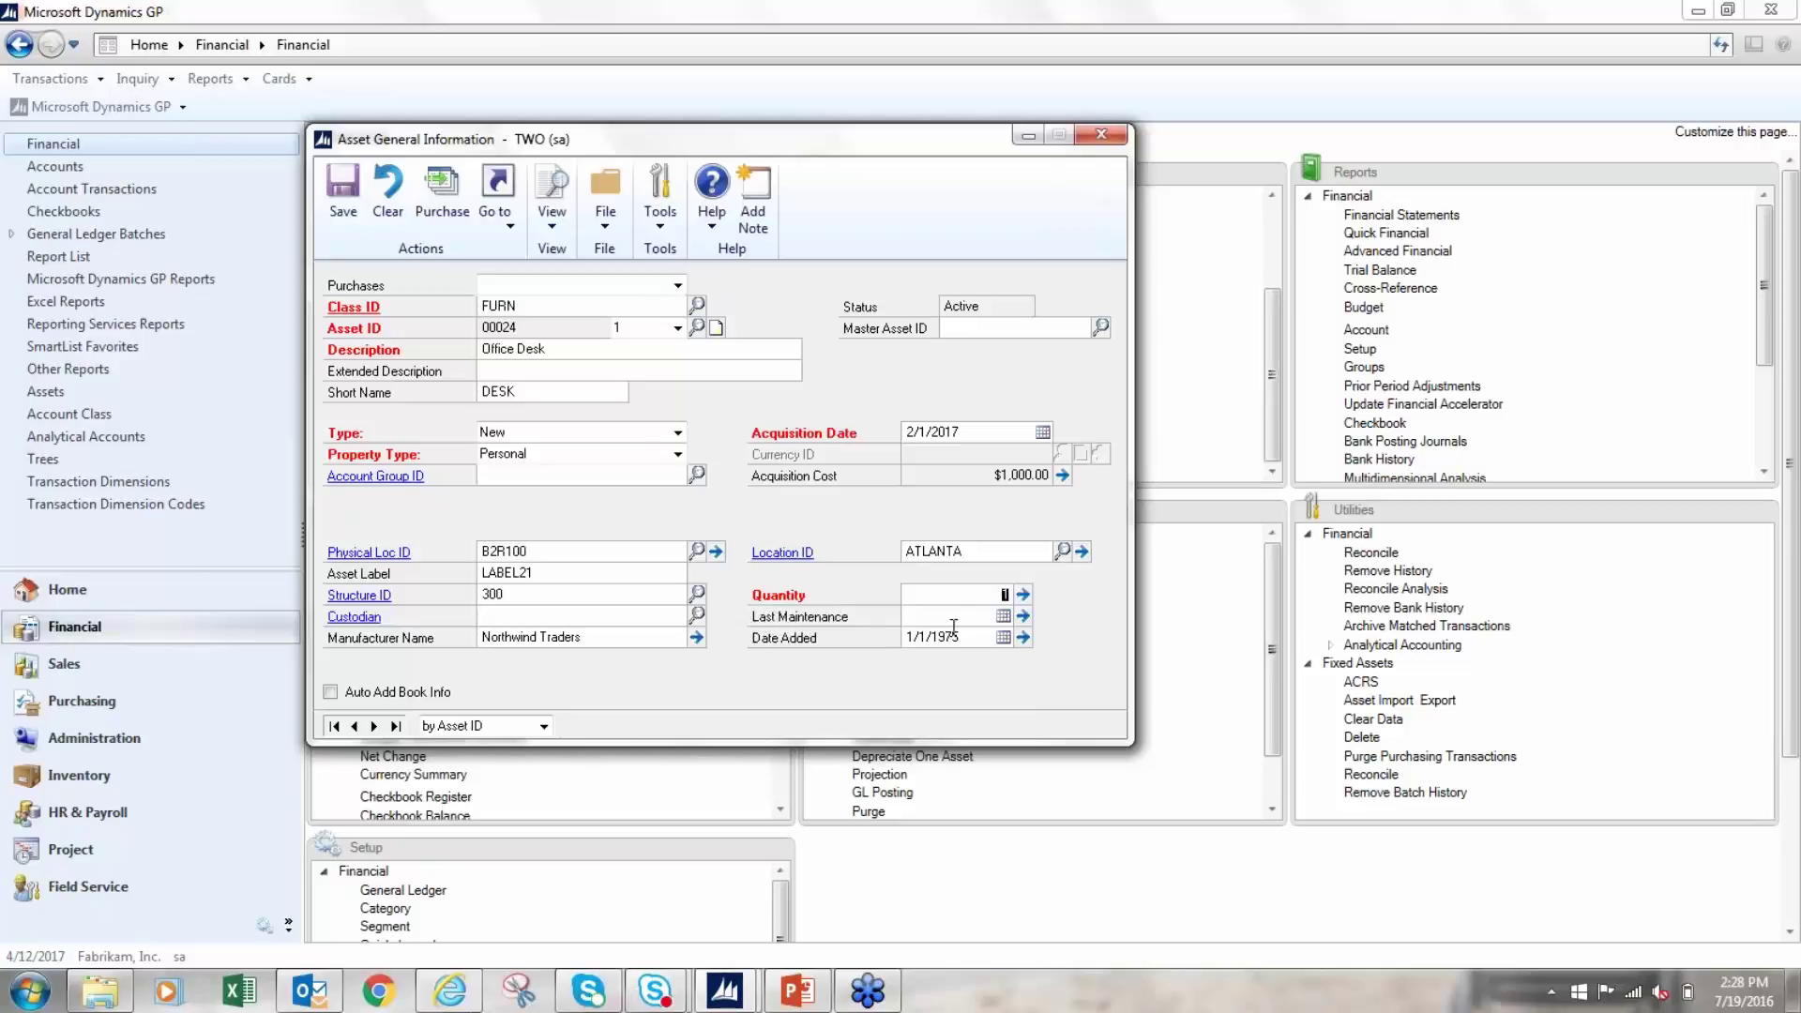
key("Tab")
left_click(934, 640)
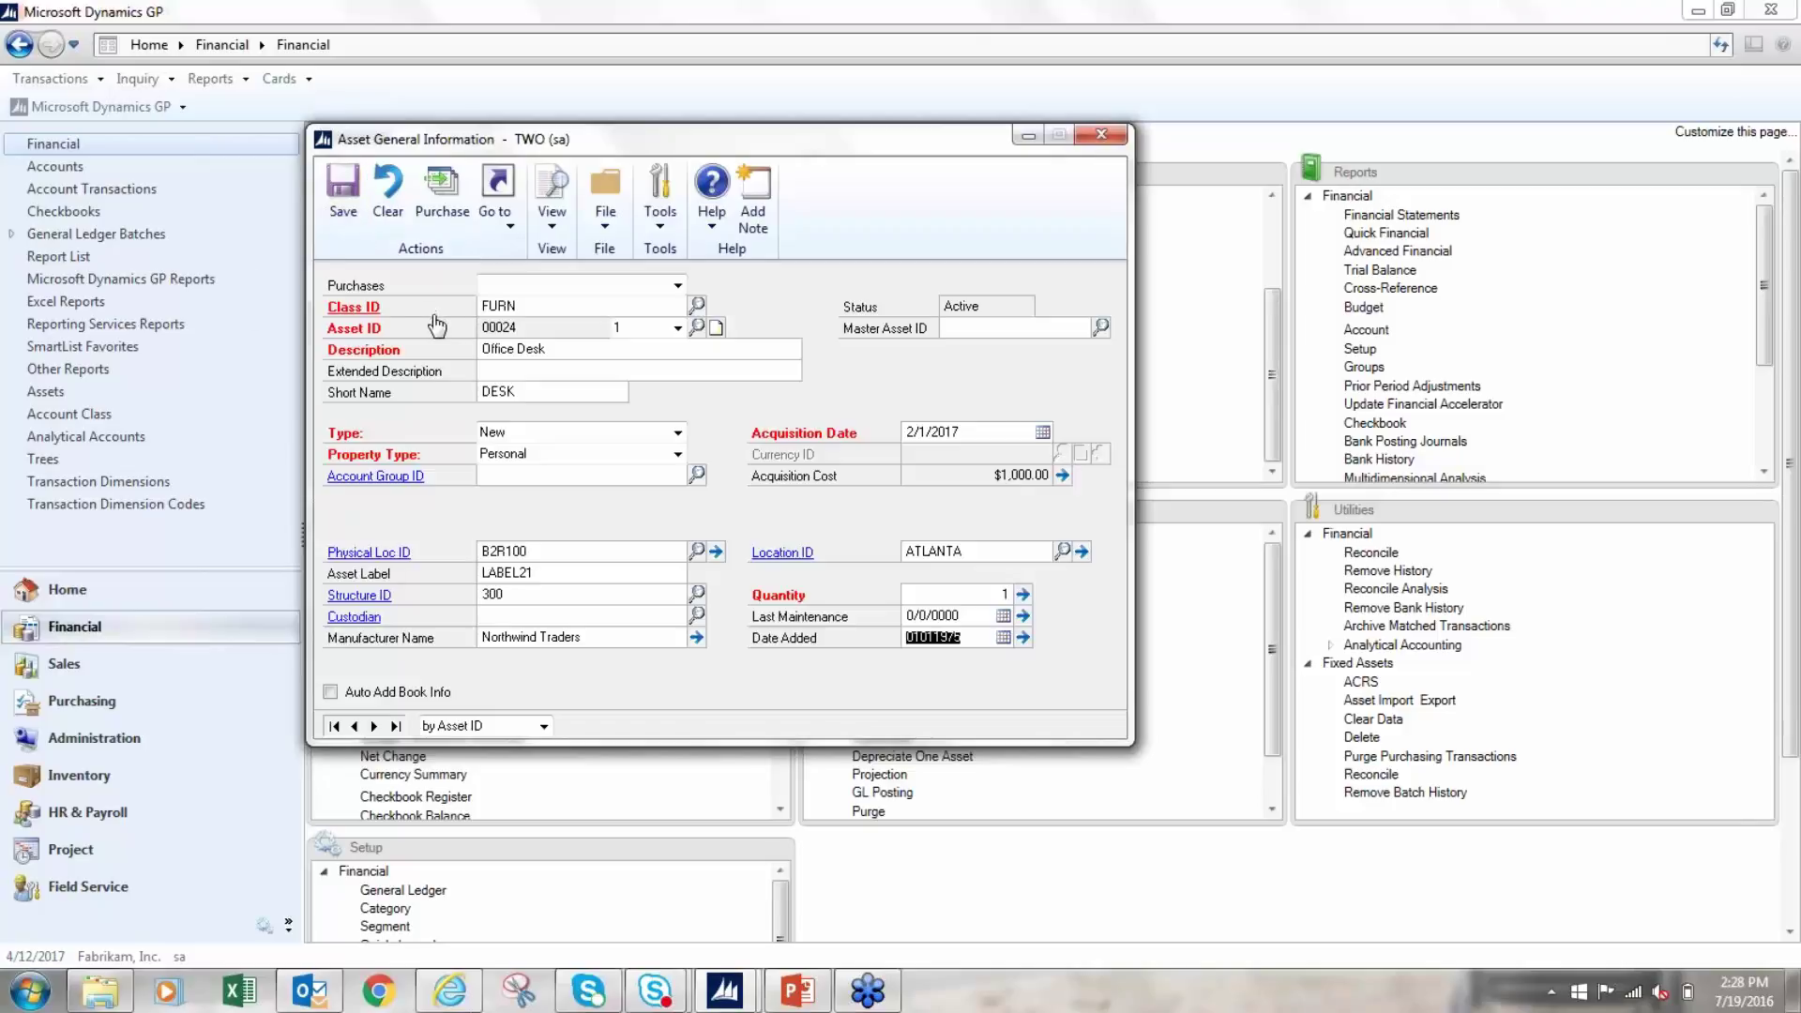
left_click(964, 328)
Open the Office Desk's asset book record and display its INTERNAL book.
left_click(503, 218)
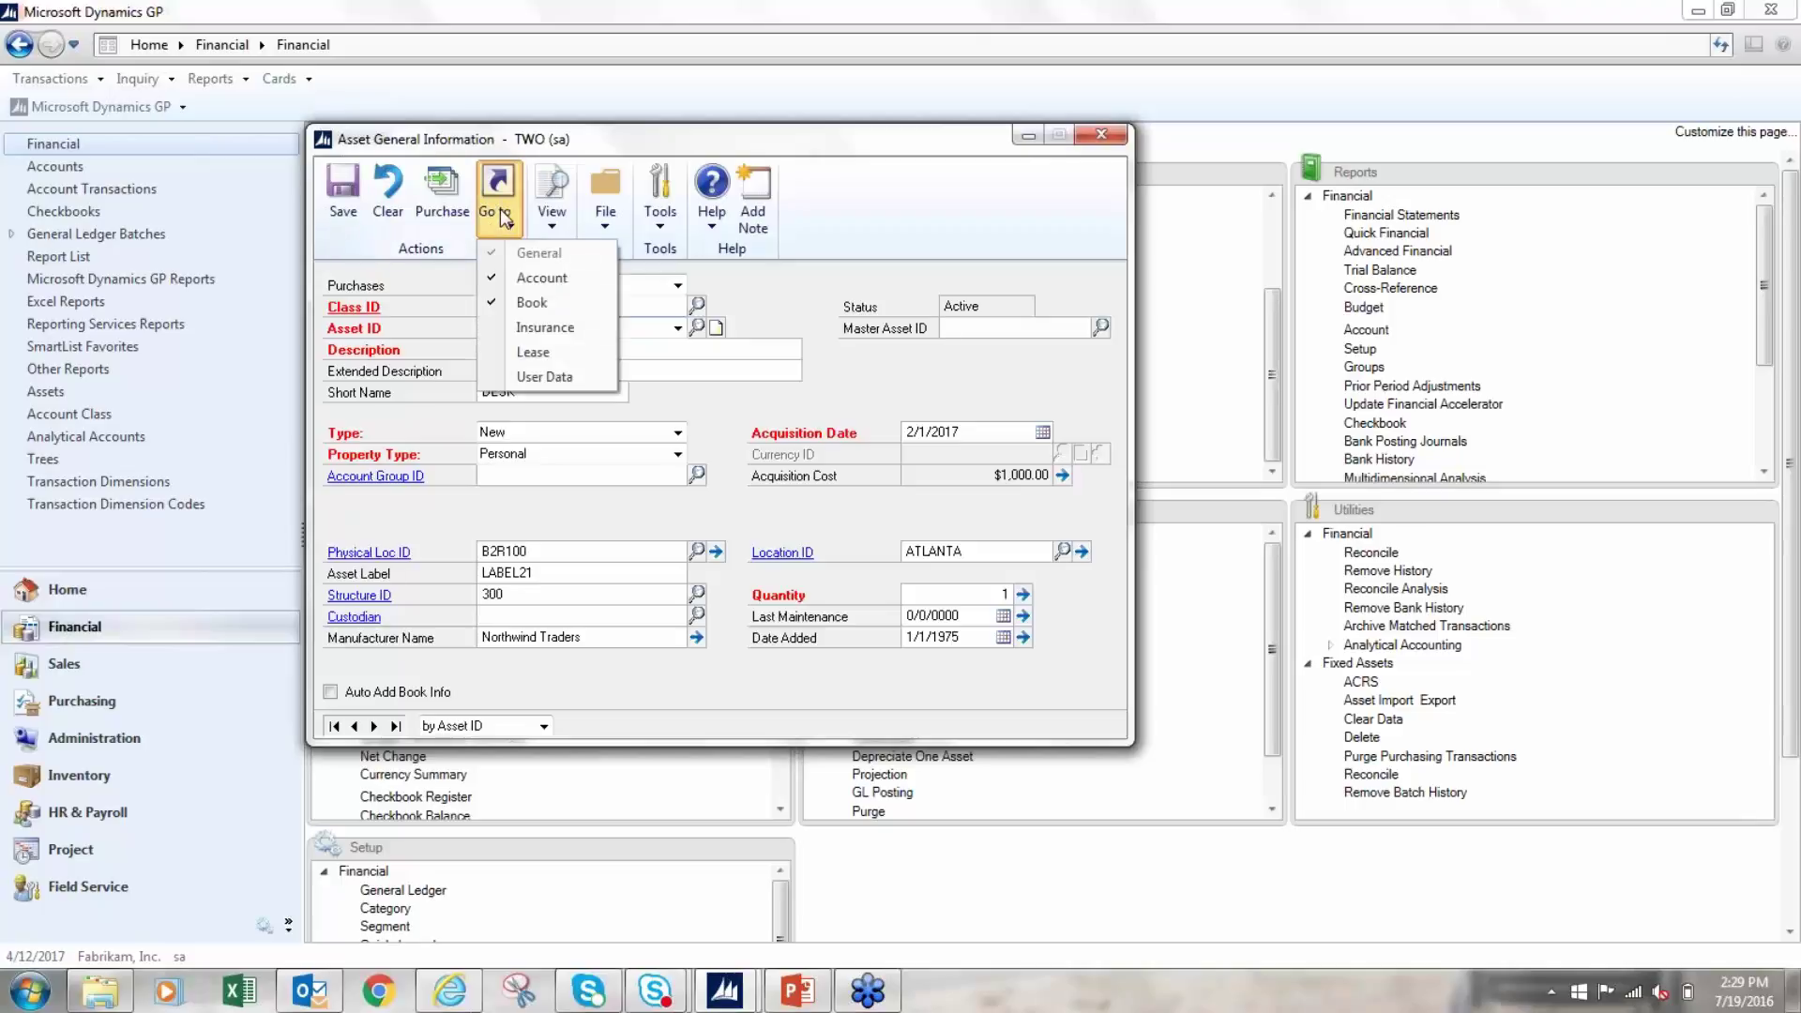
left_click(532, 304)
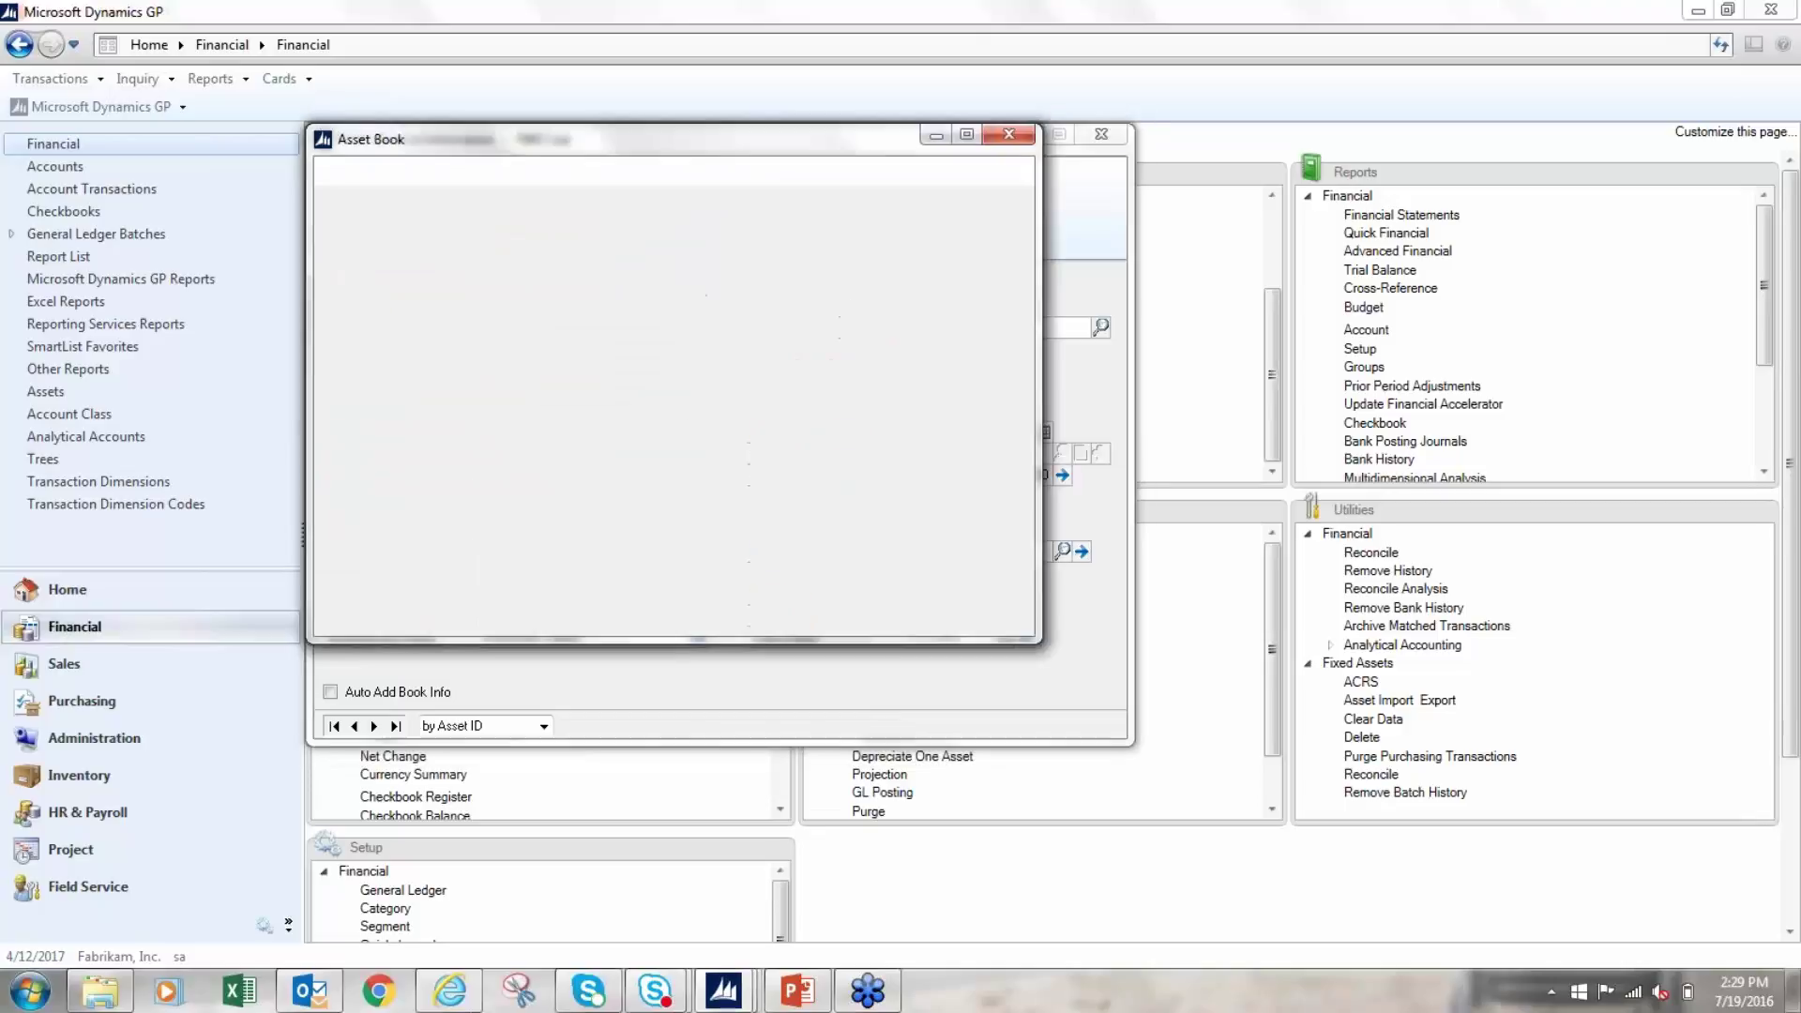
left_click(676, 309)
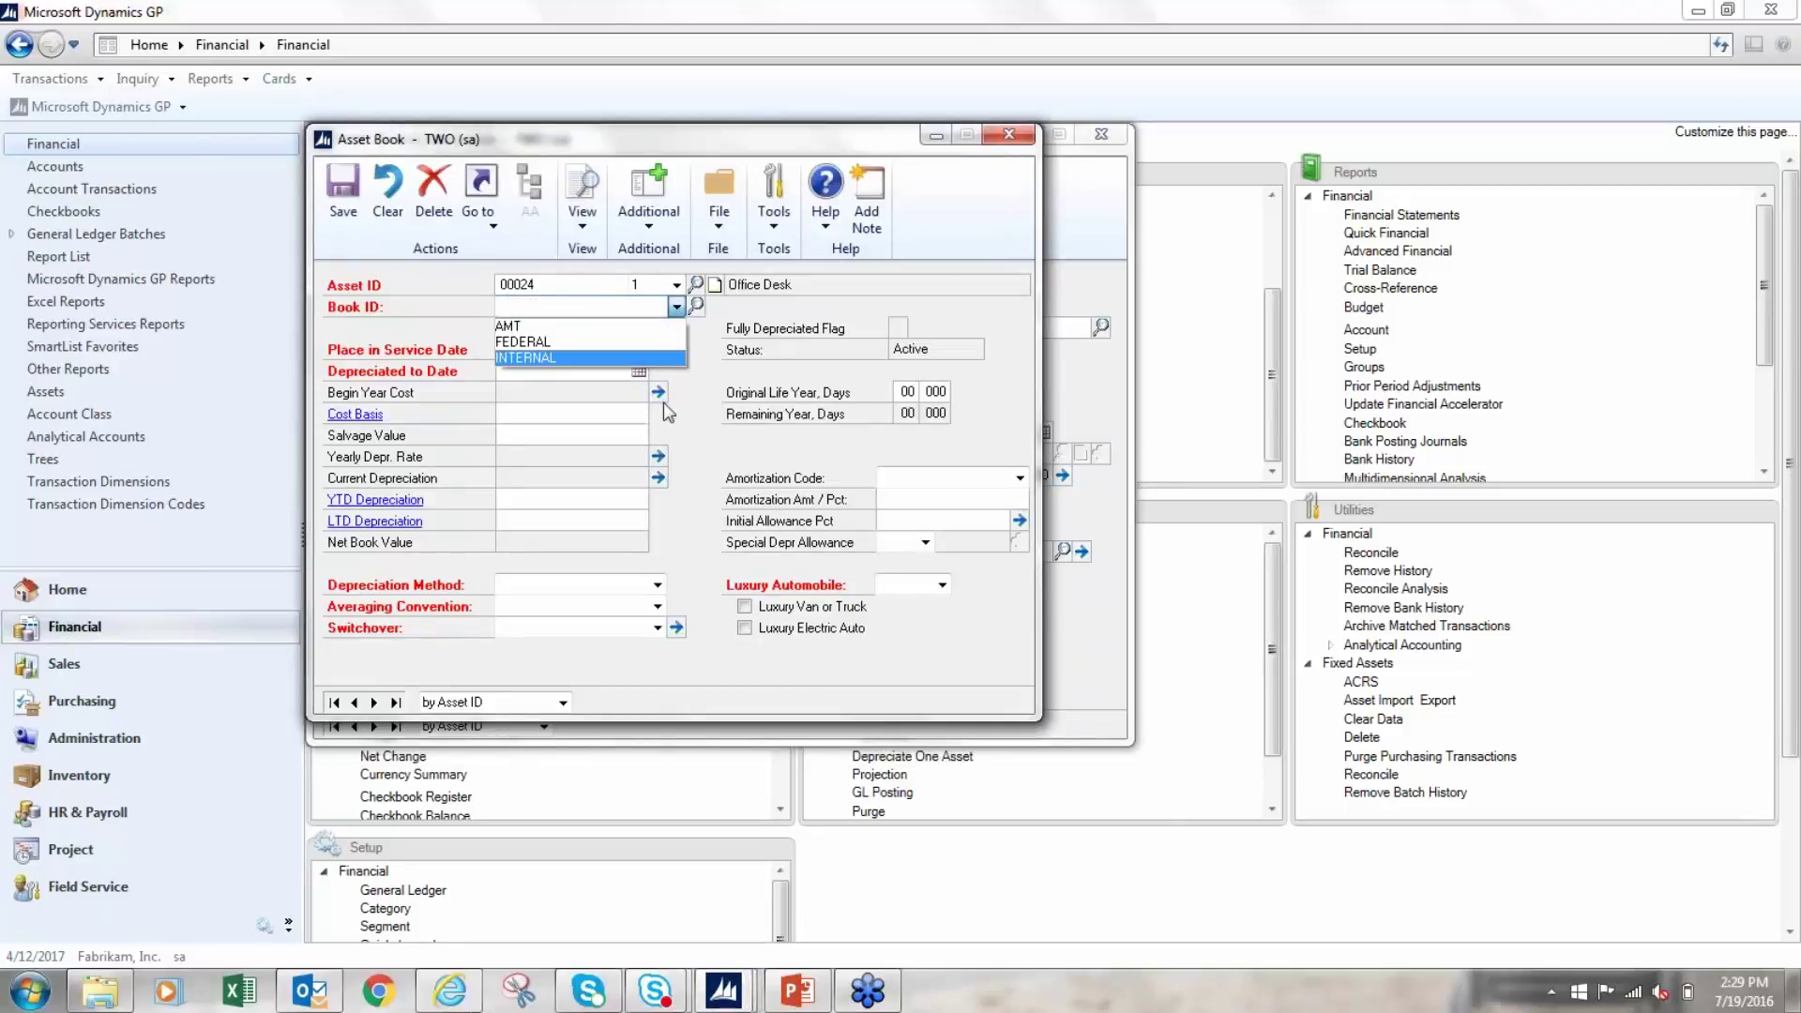
left_click(544, 359)
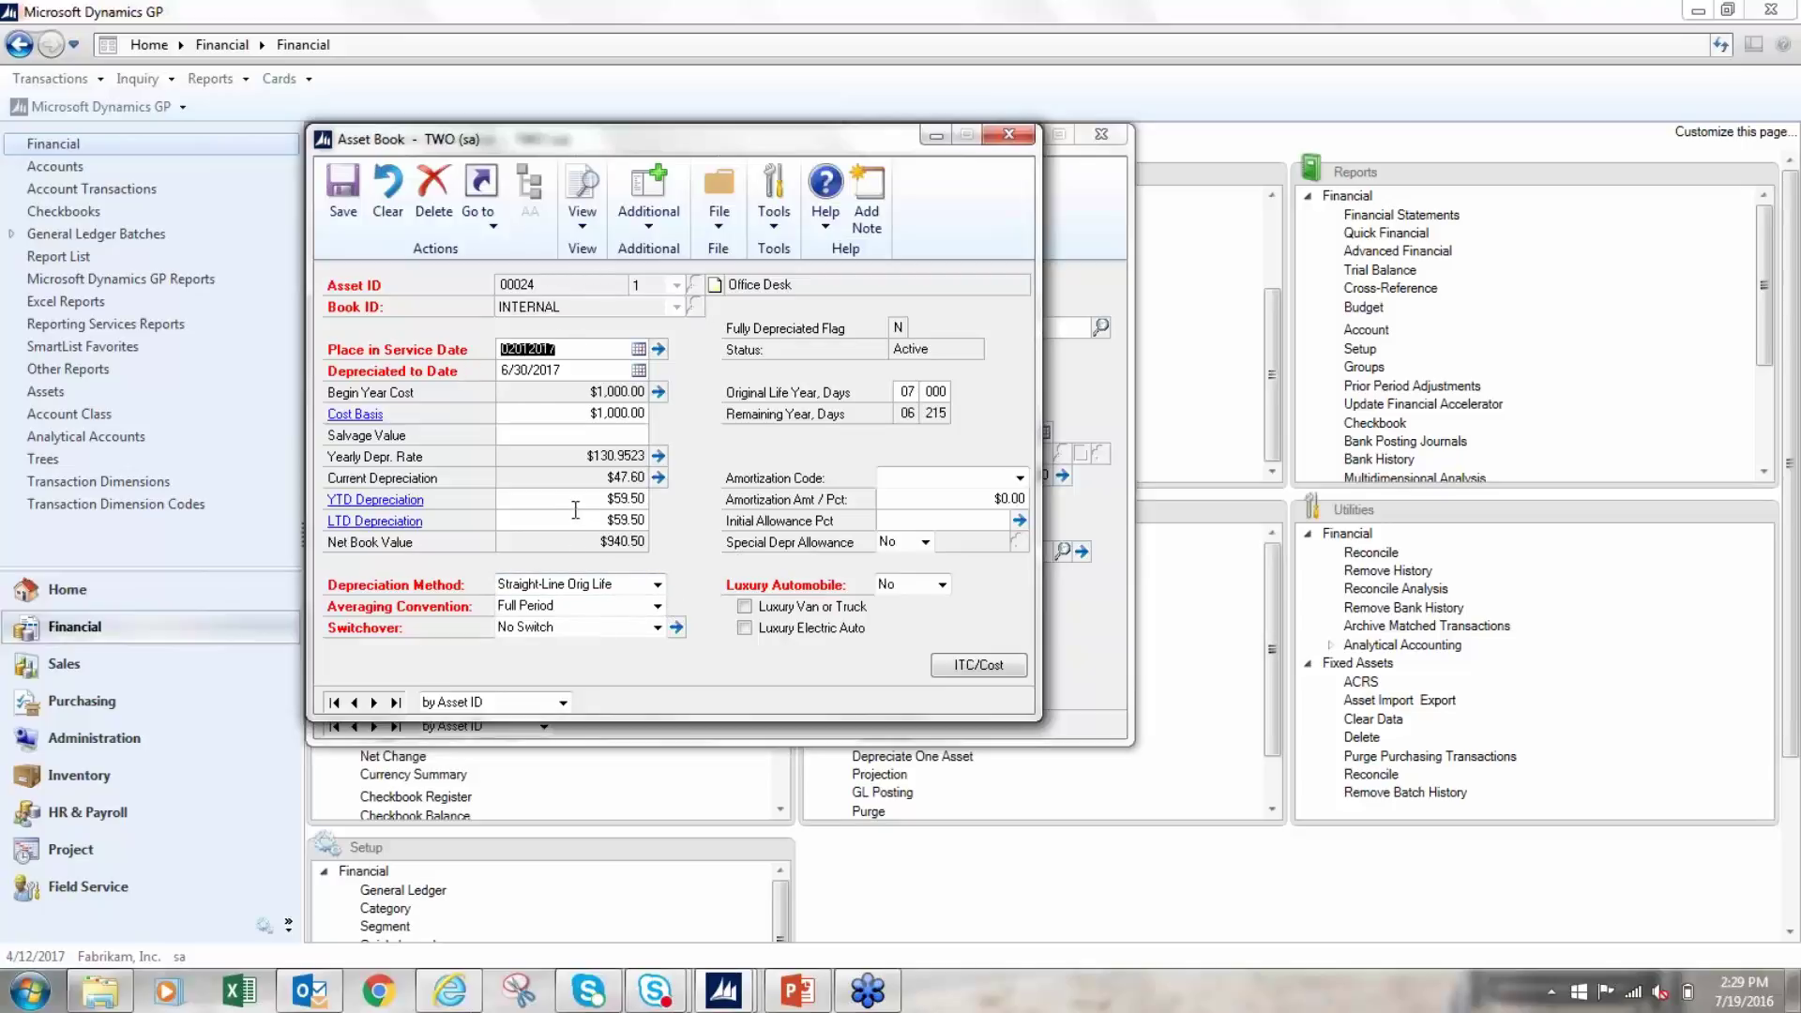
Review the INTERNAL book's LTD and YTD depreciation, depreciated to date and original life, dismissing the Outlook message.
left_click(549, 519)
left_click(555, 500)
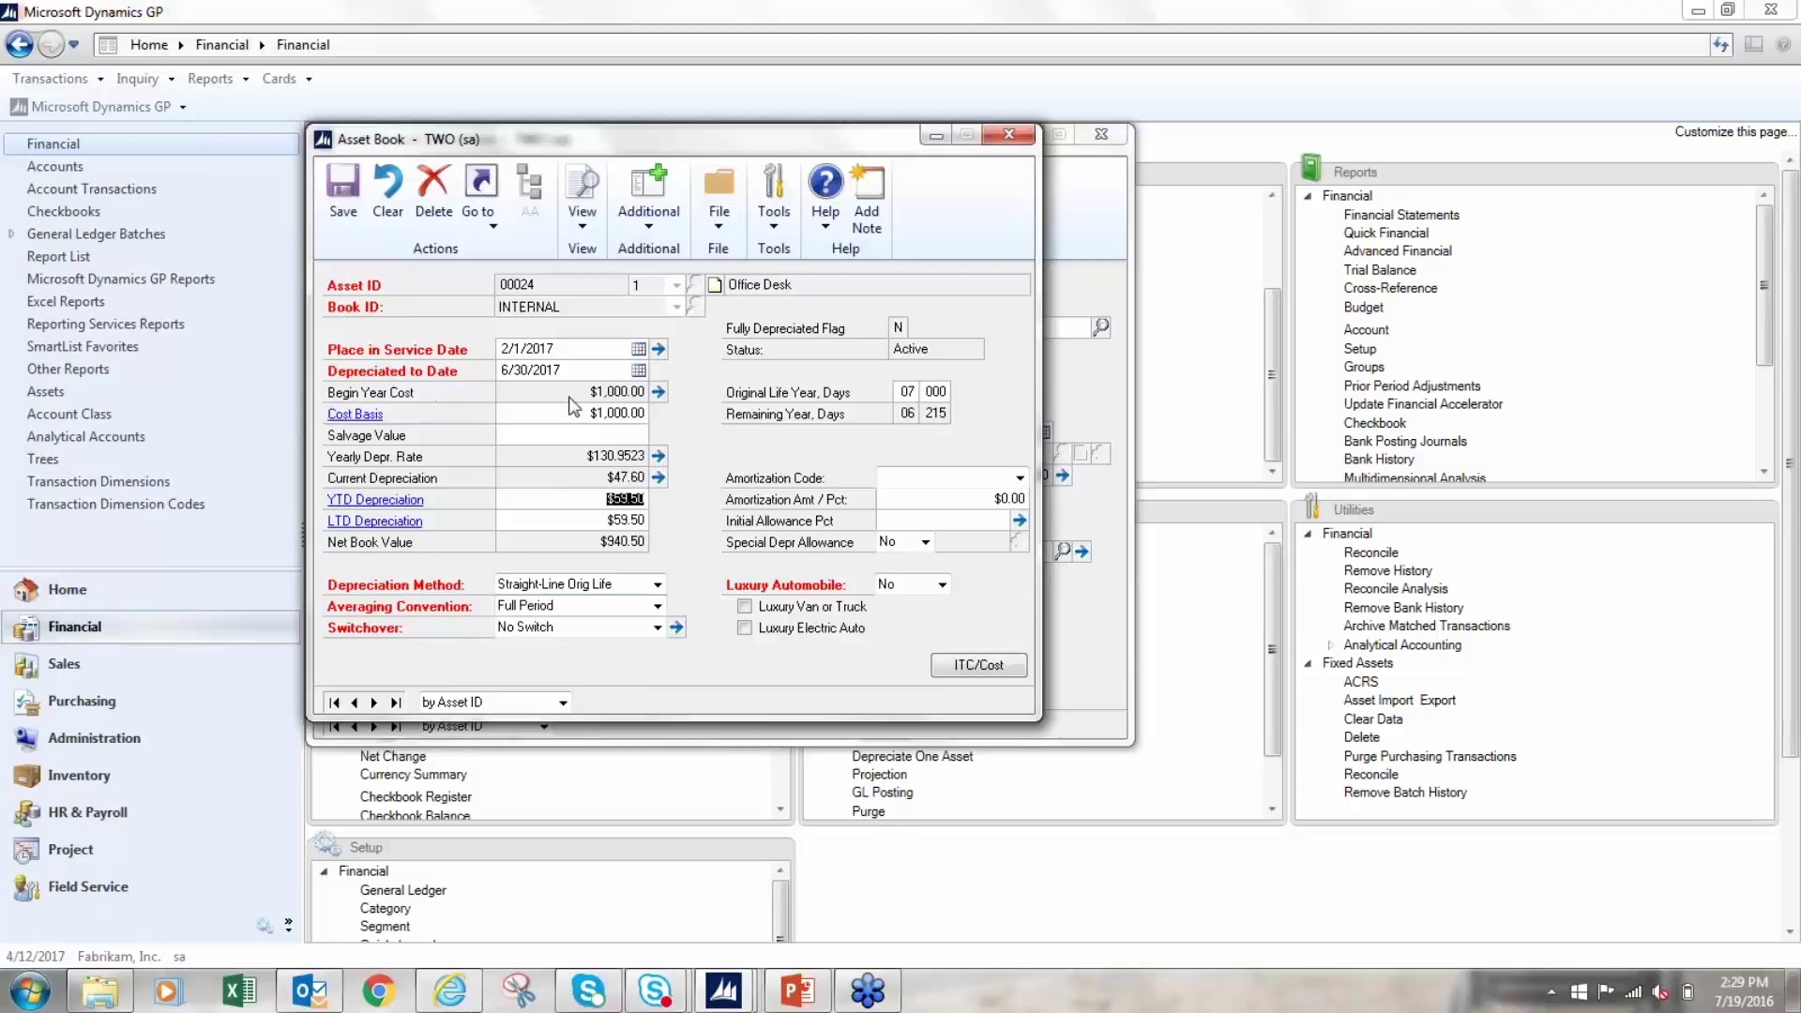
left_click(592, 371)
left_click(585, 372)
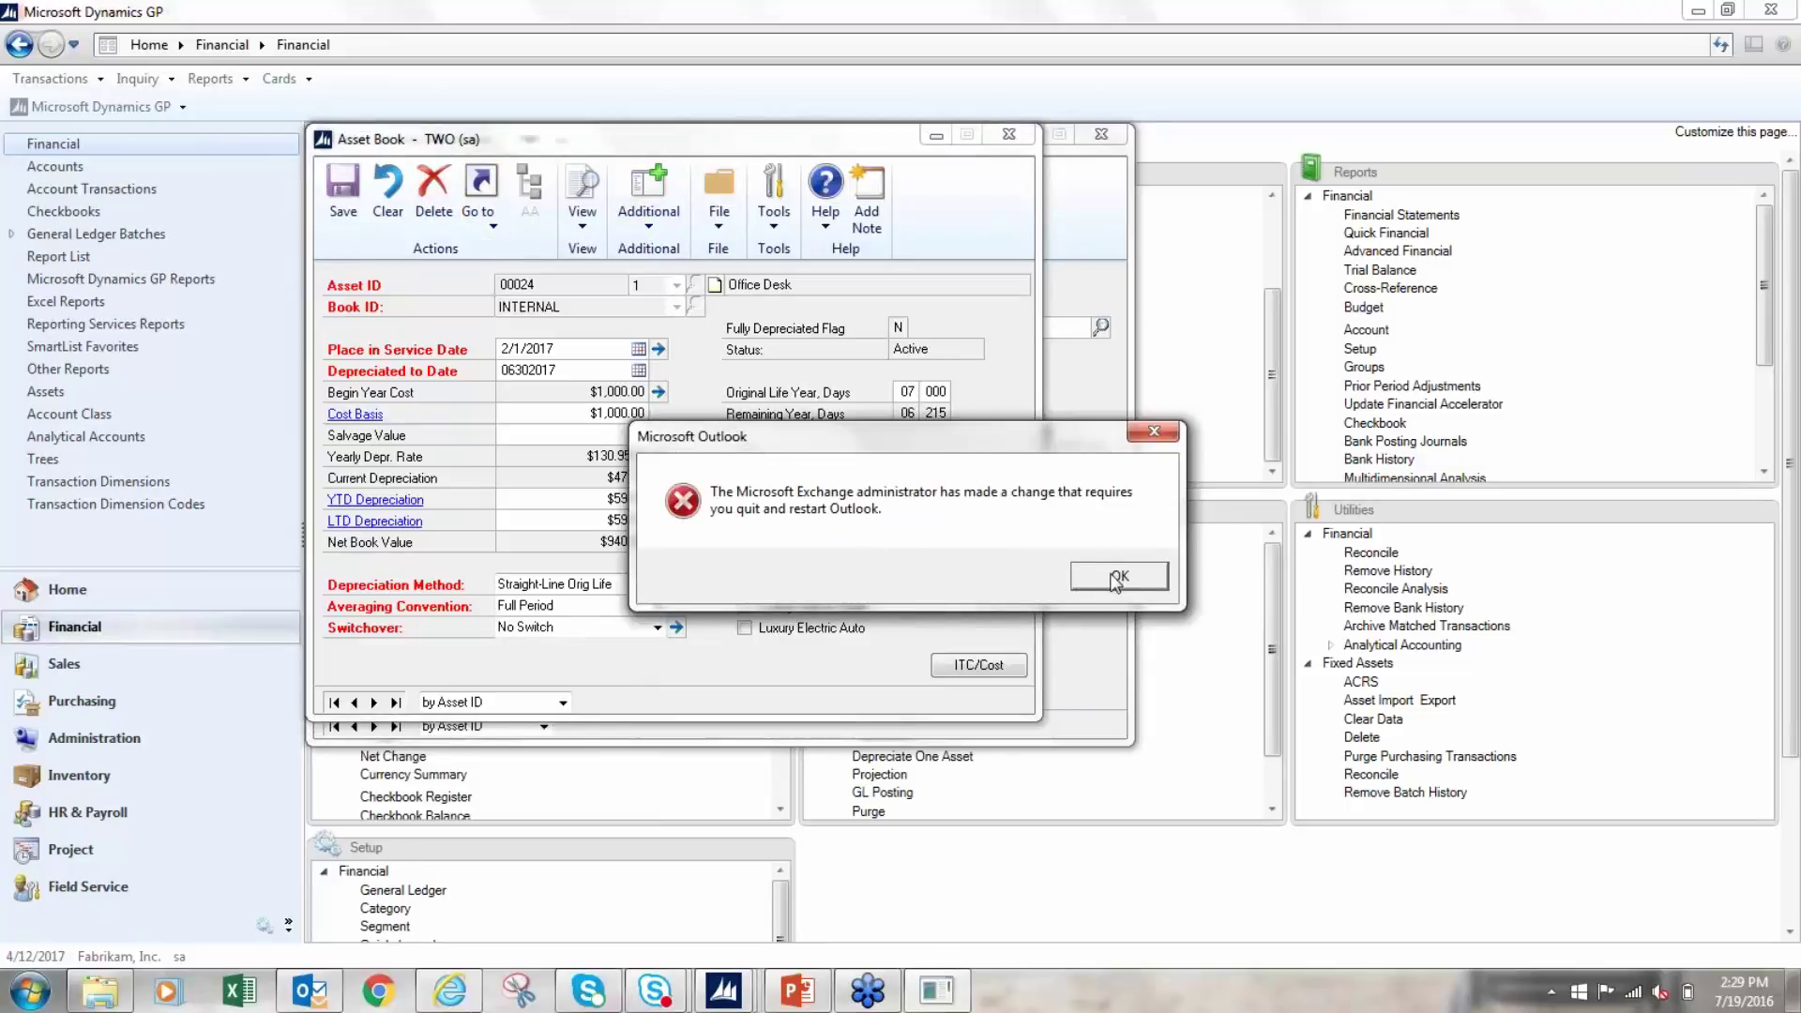
left_click(1115, 577)
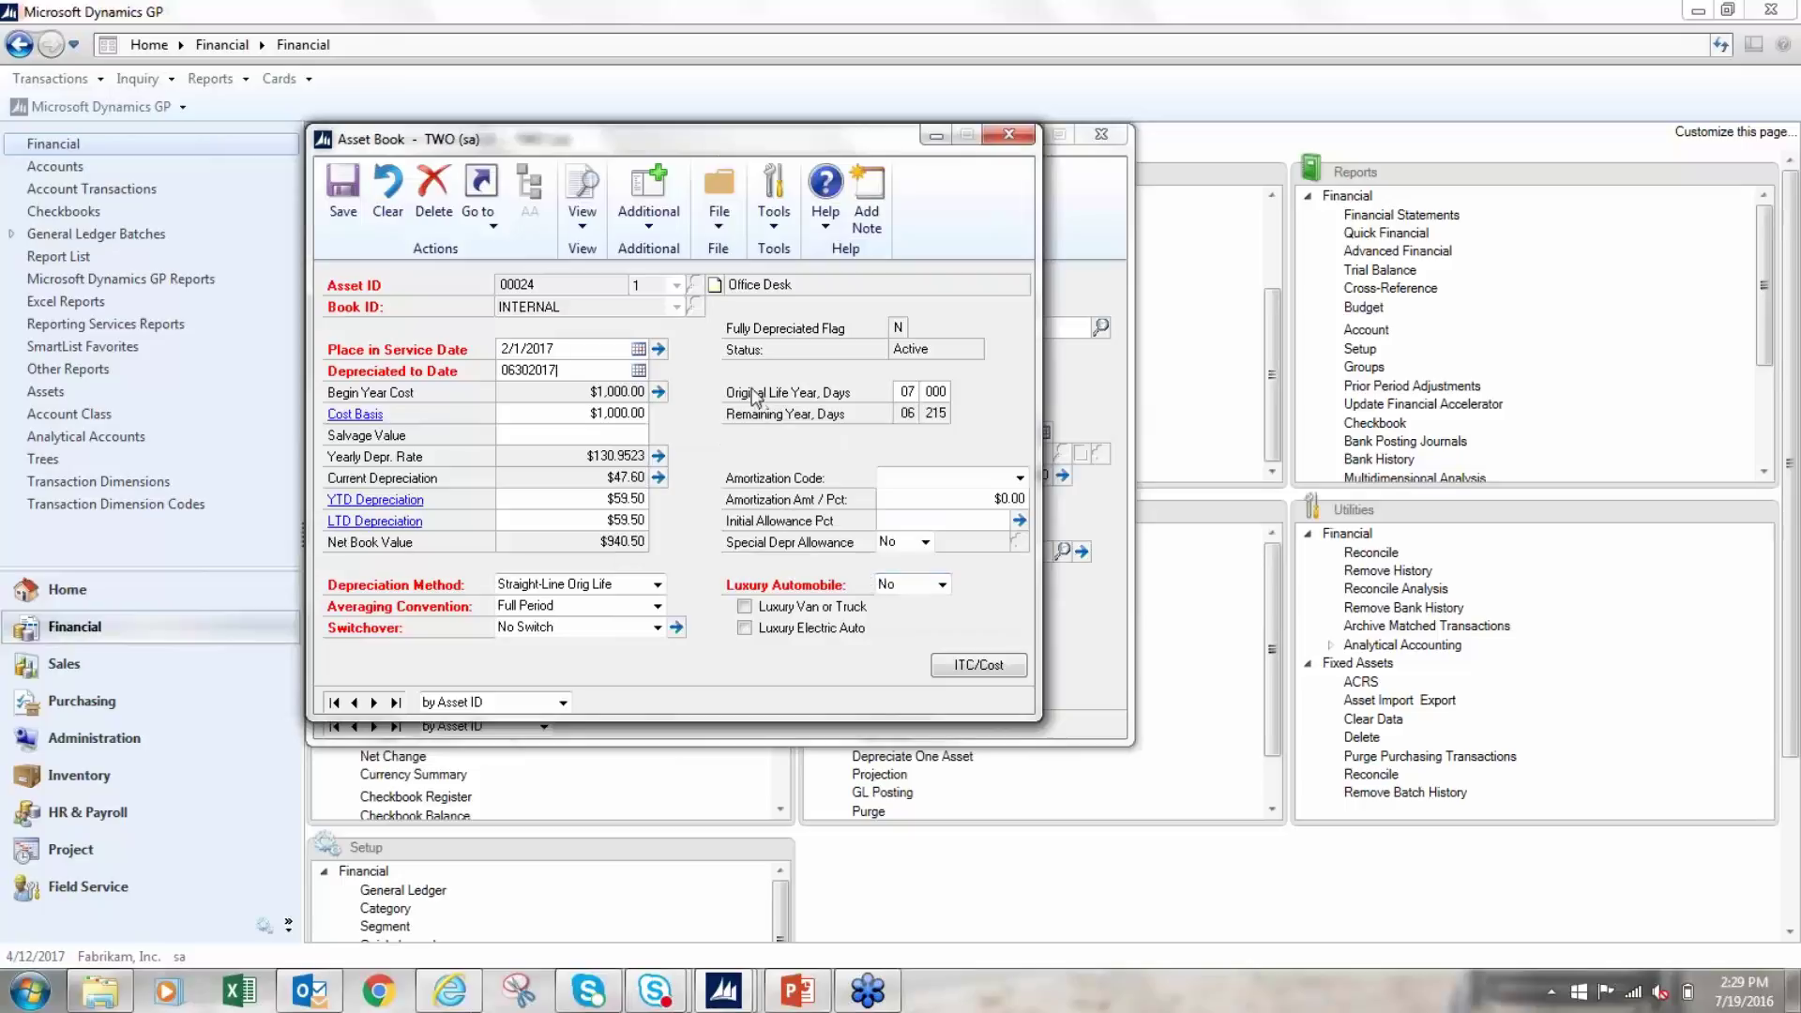
left_click(918, 392)
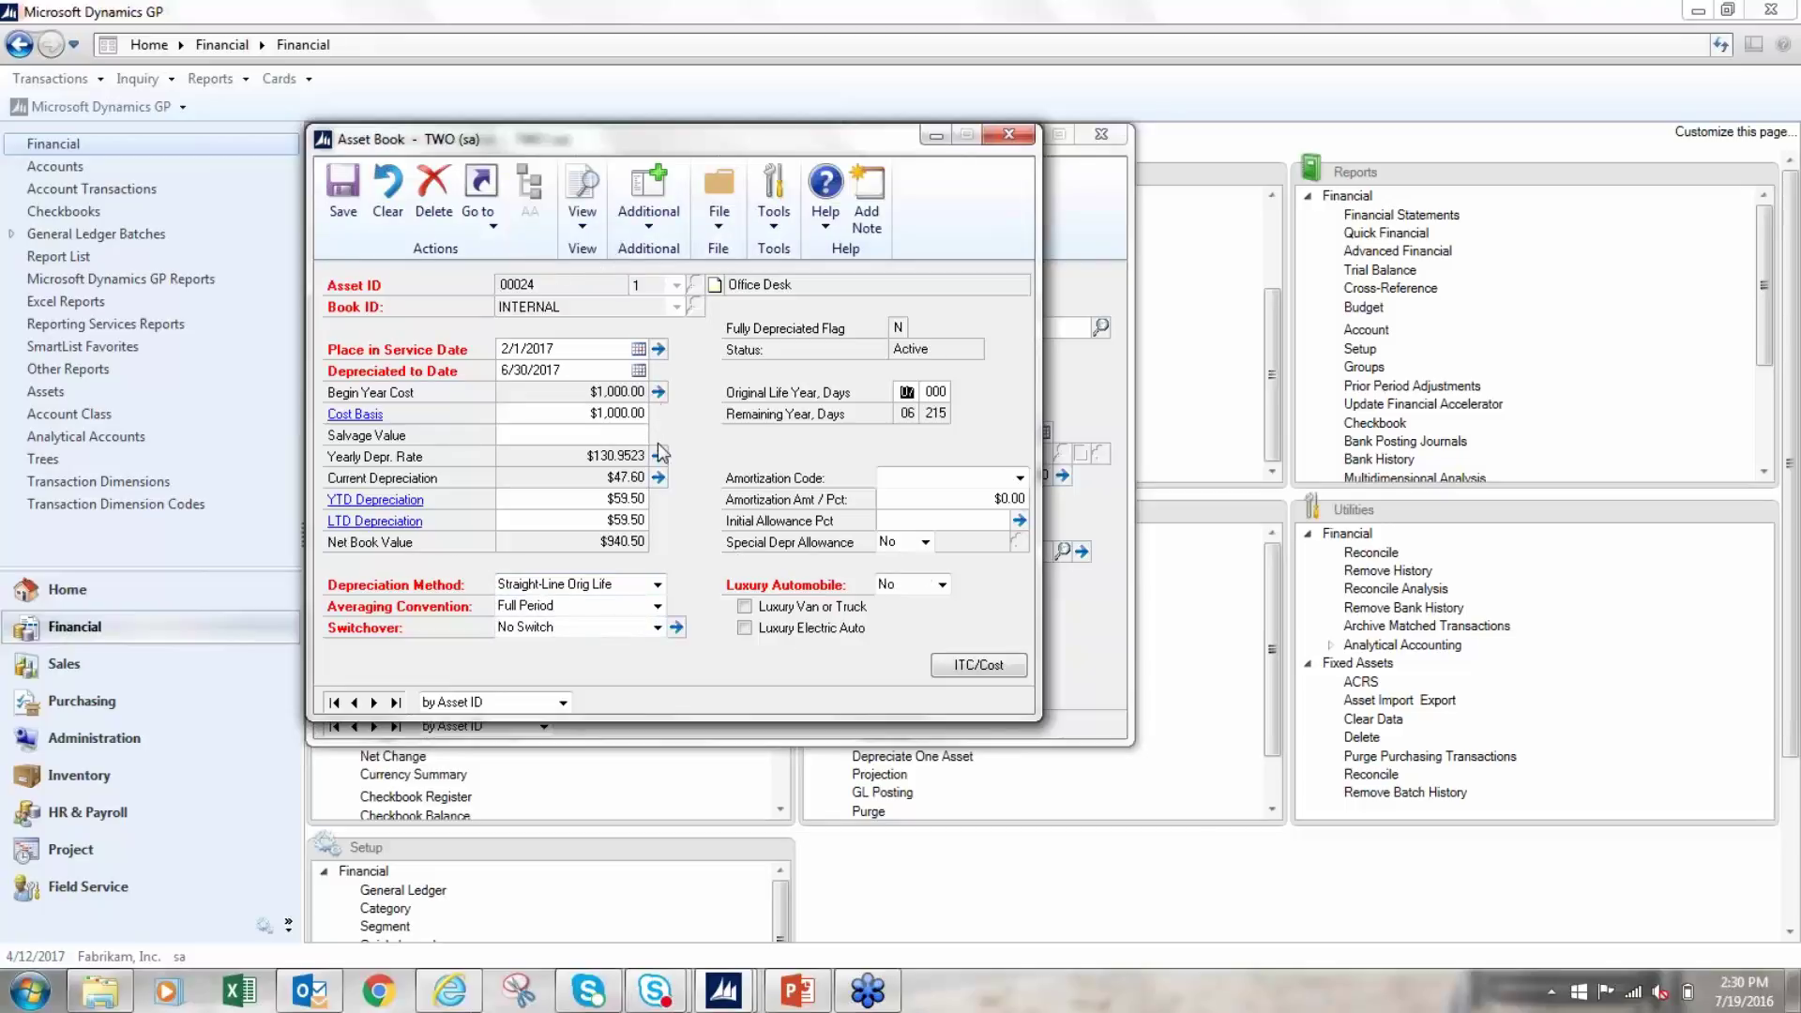
Place the asset book window beside the asset general card and review the place in service date and cost basis.
left_click(608, 350)
left_click_drag(795, 144, 1523, 171)
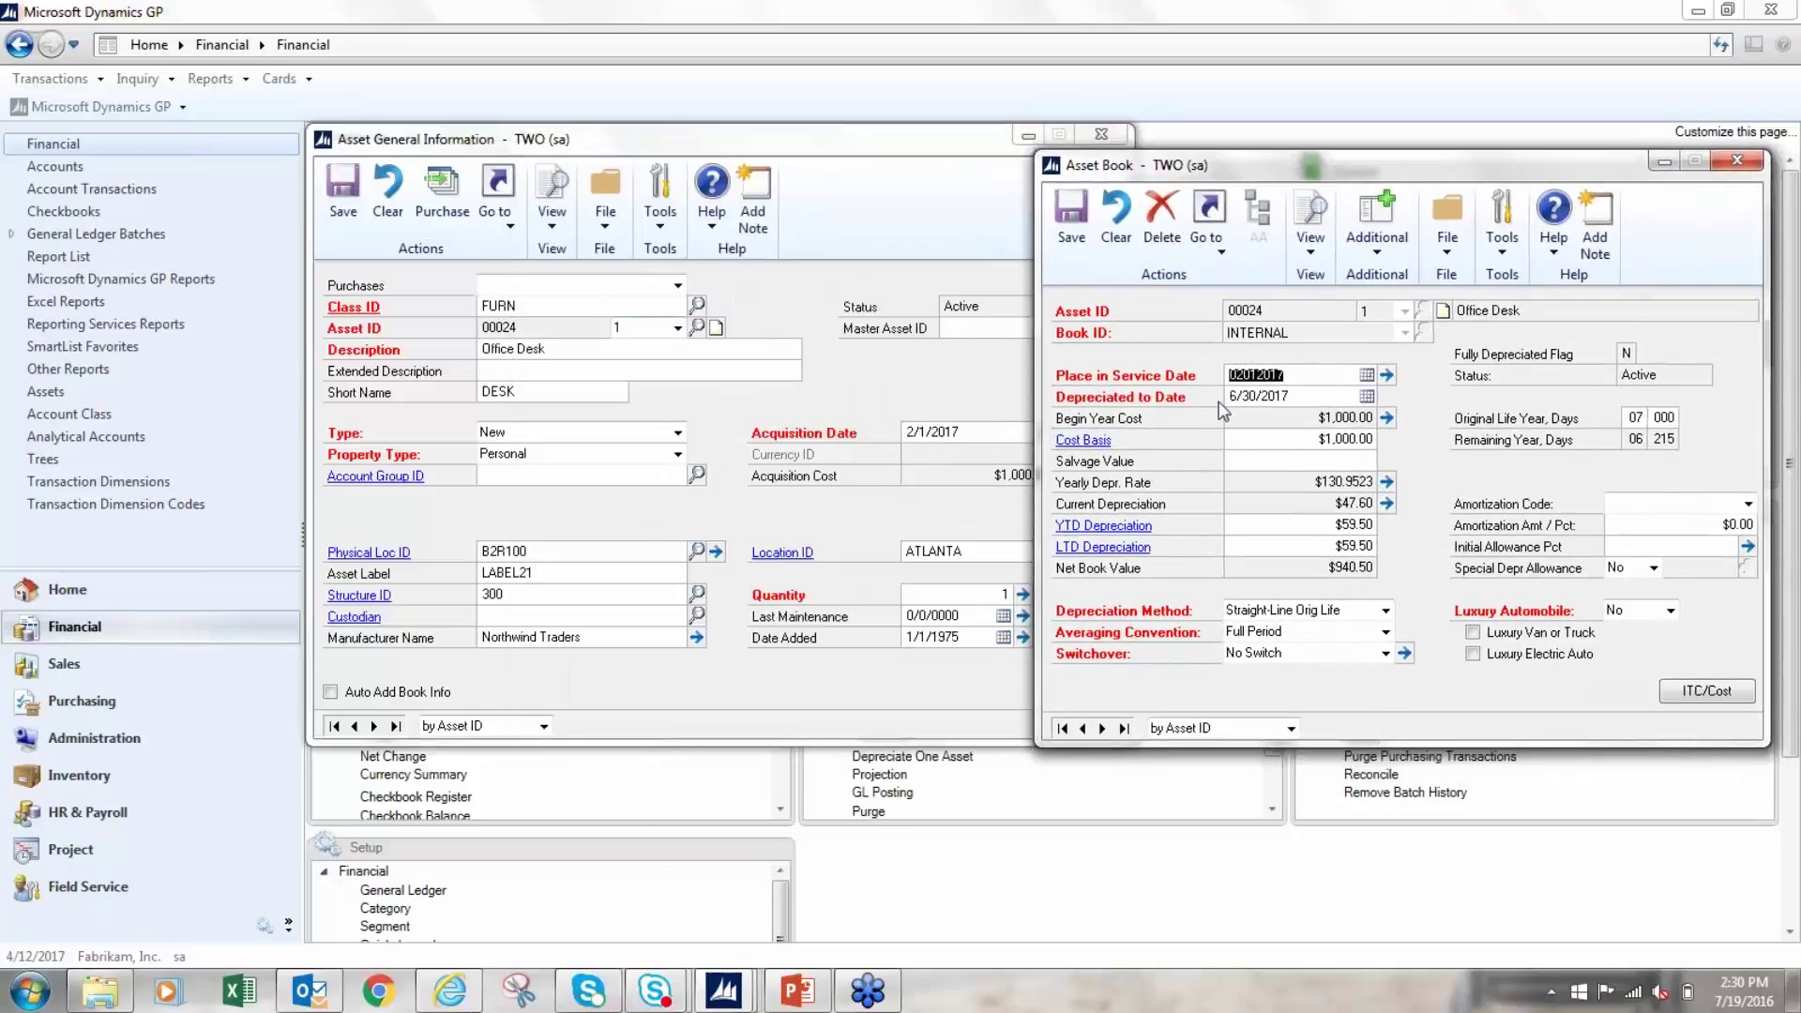
left_click(1311, 377)
left_click_drag(1299, 169, 1384, 146)
left_click(1388, 416)
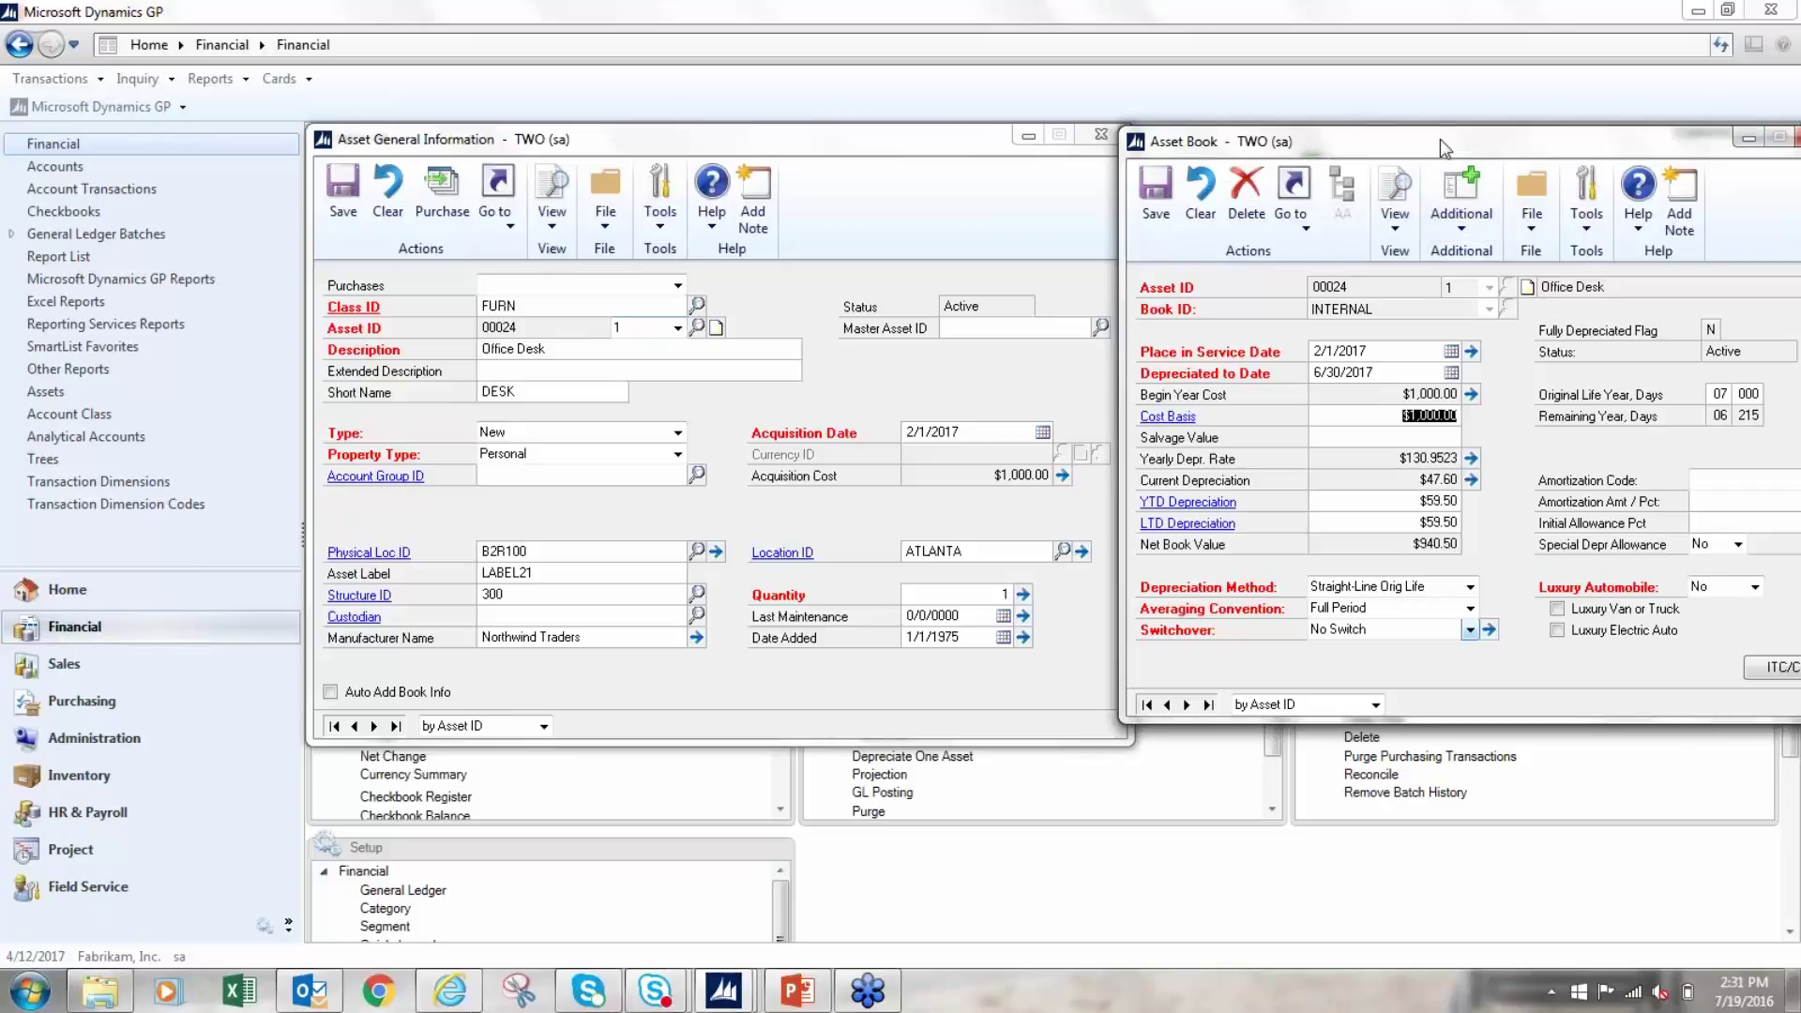
left_click_drag(1439, 138, 1278, 125)
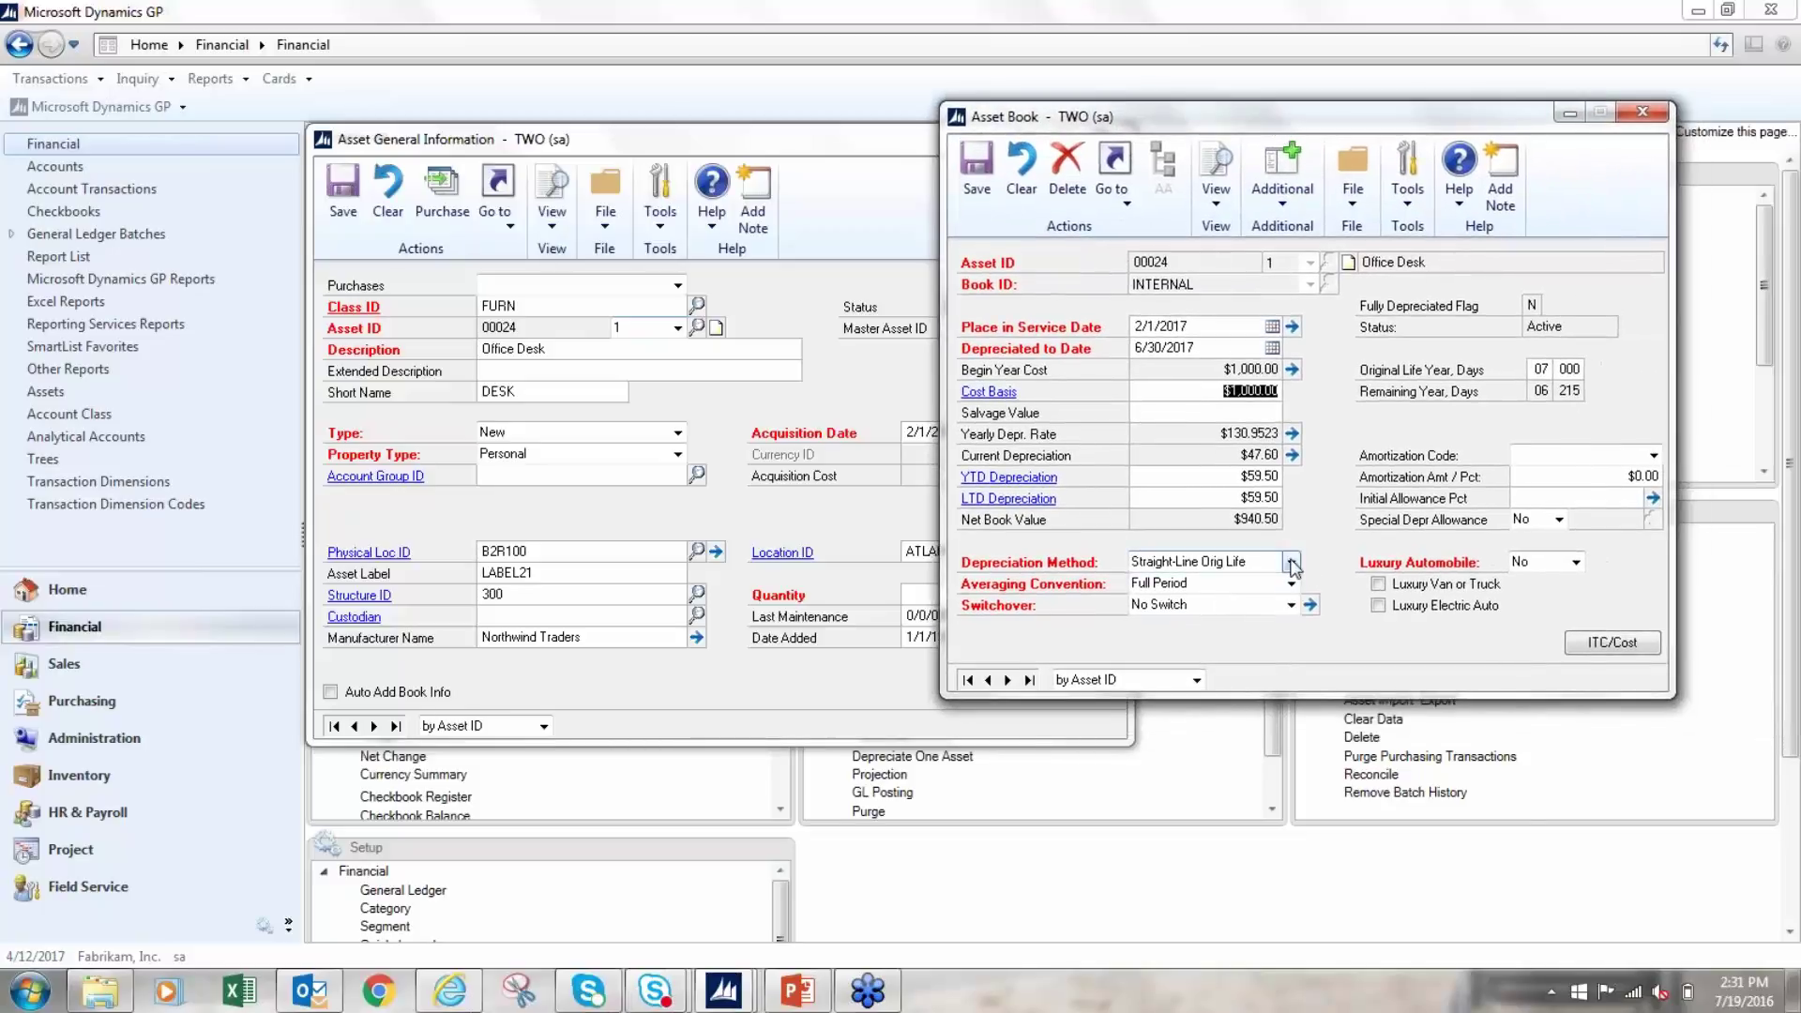
Look through the depreciation methods available for the INTERNAL book and keep Straight-Line Orig Life selected.
left_click(1292, 563)
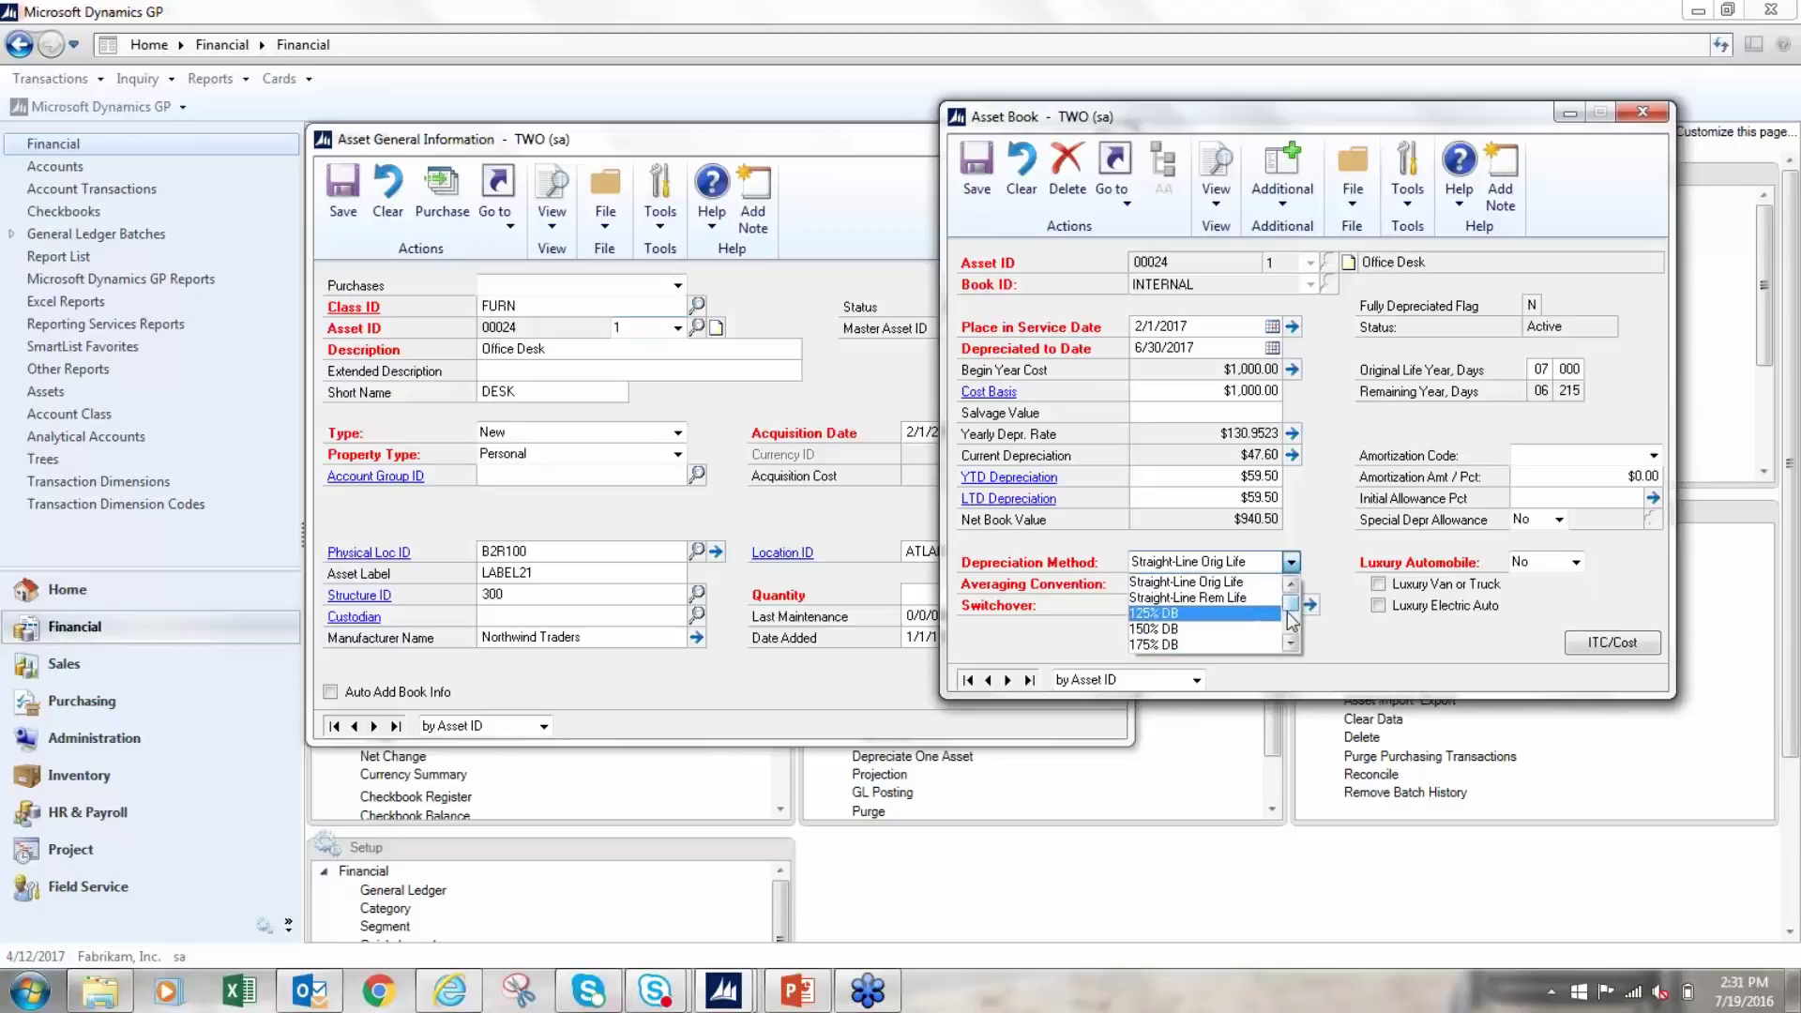
left_click(1293, 641)
left_click(1293, 641)
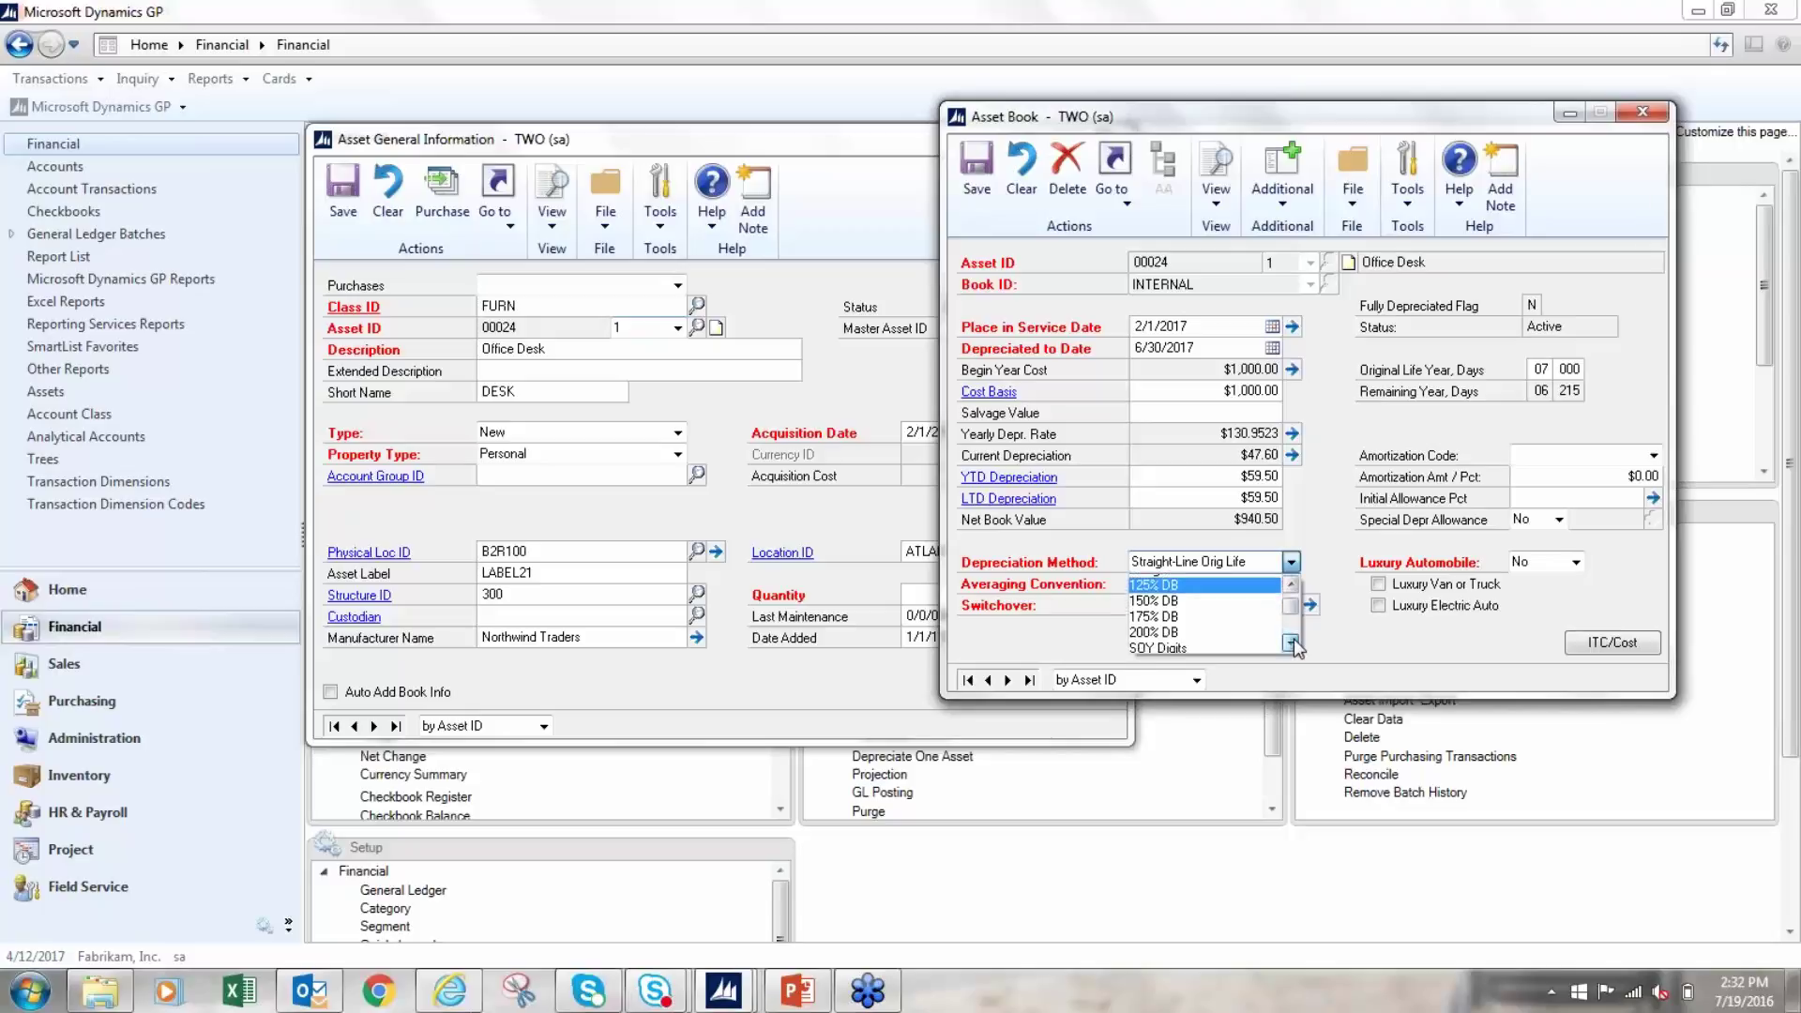
left_click(1292, 641)
left_click(1292, 641)
left_click(1293, 641)
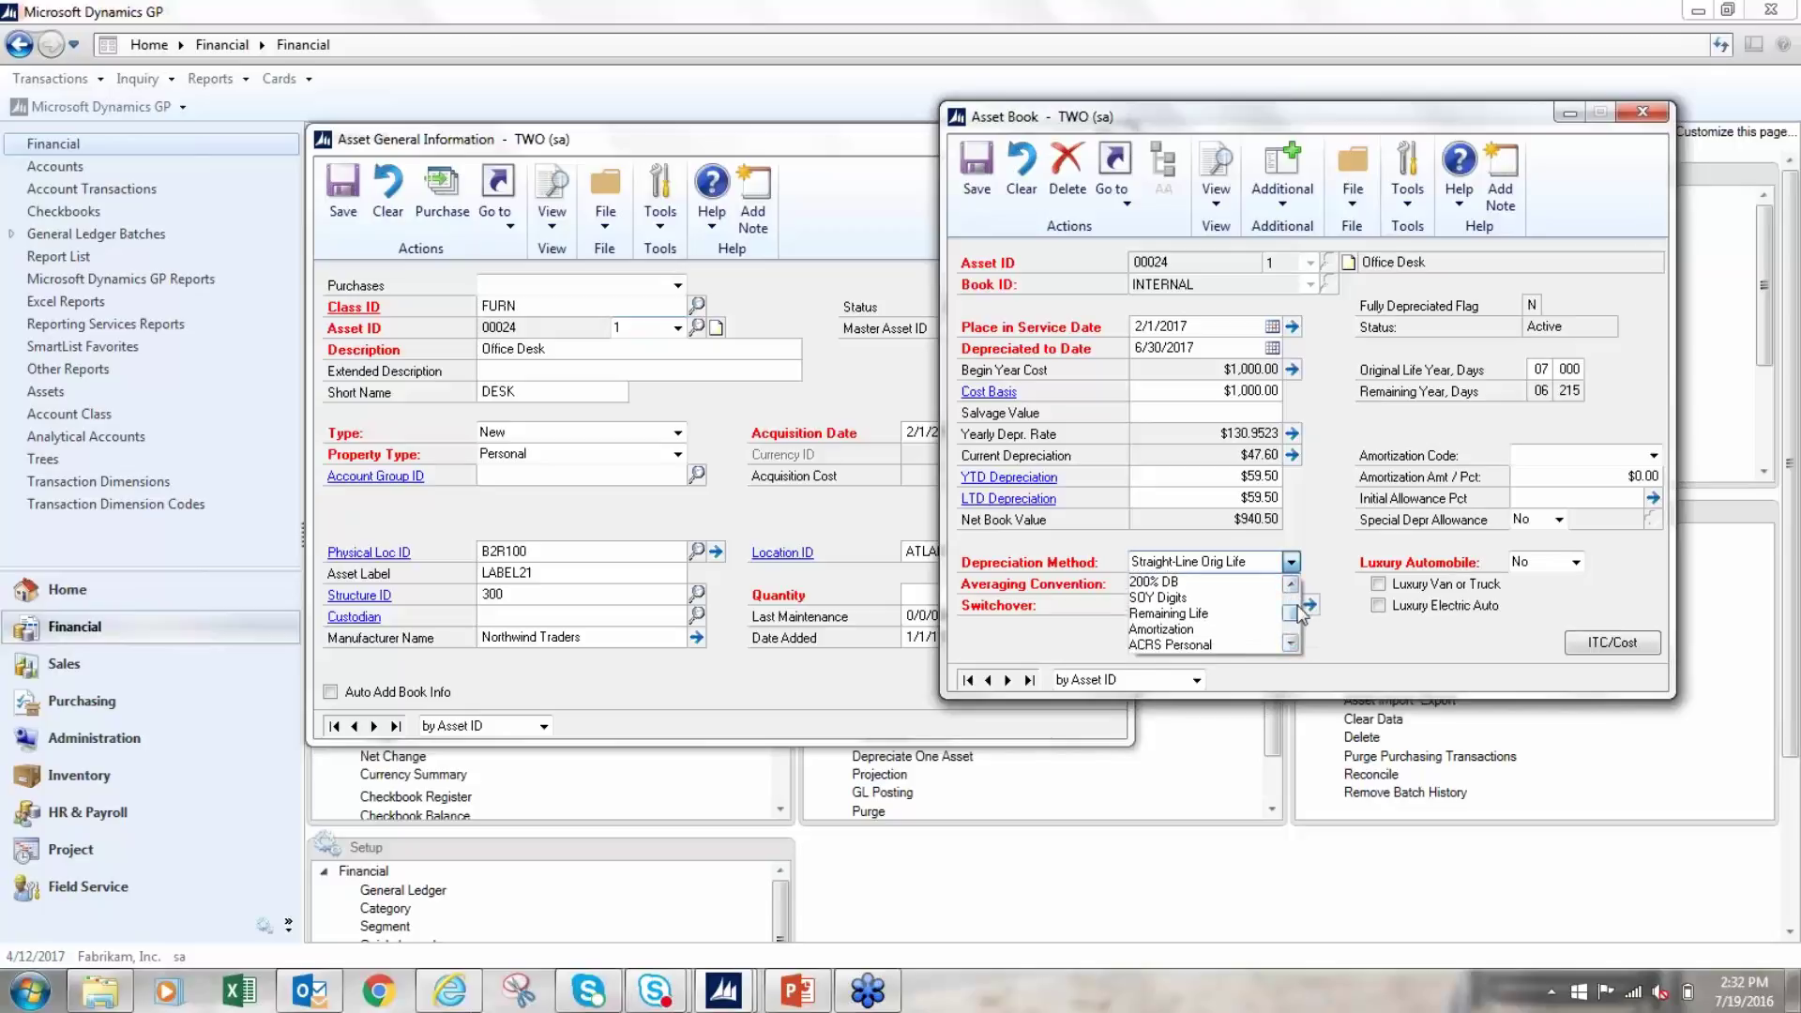
left_click_drag(1296, 611, 1297, 557)
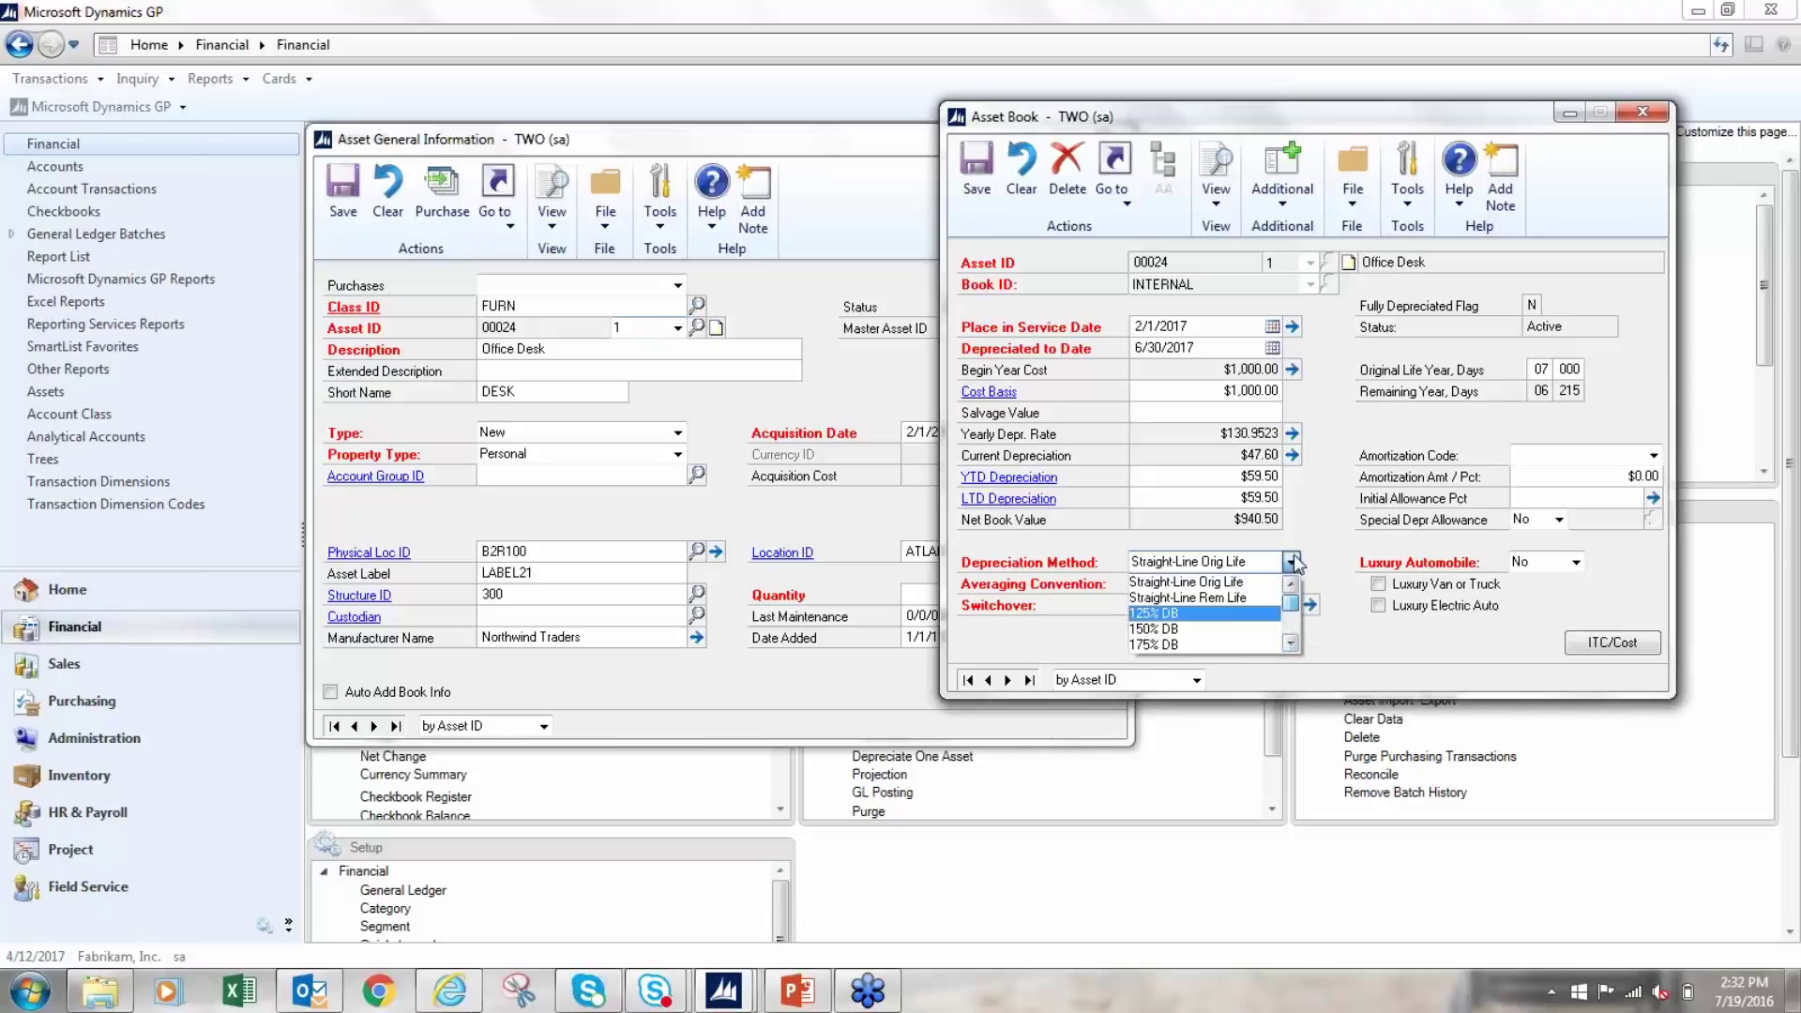
left_click(1228, 583)
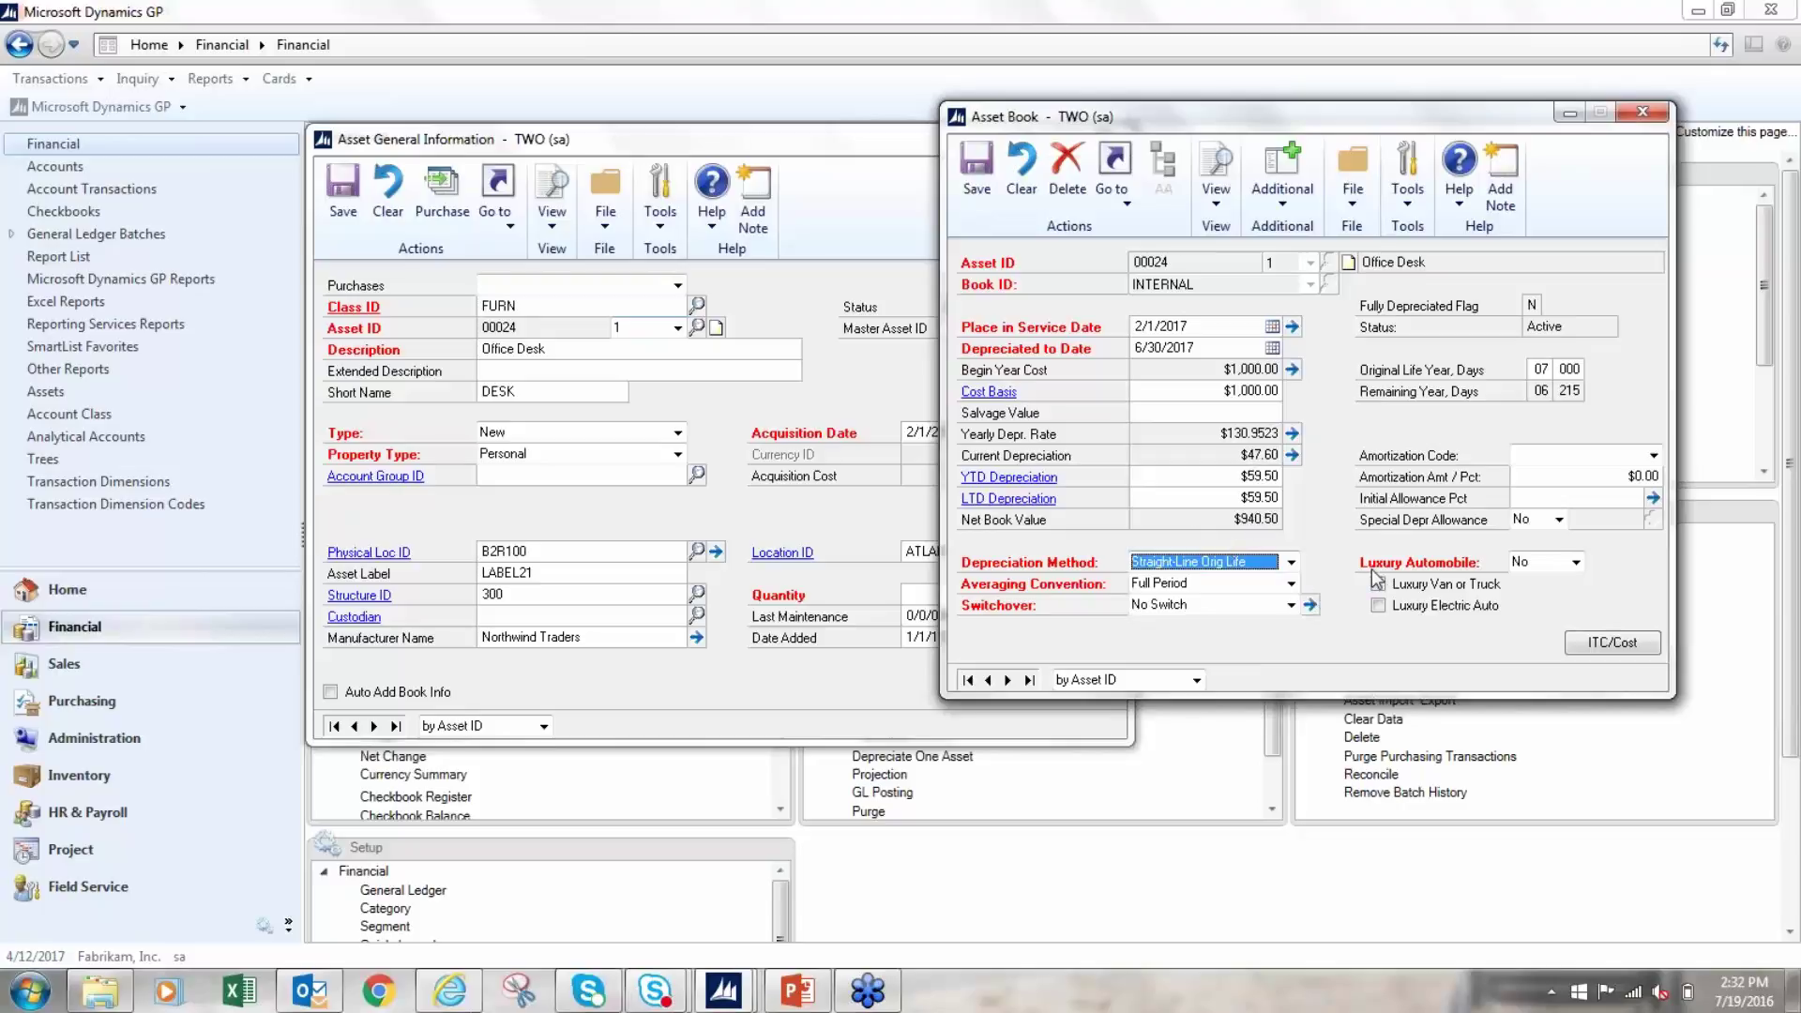
Examine the depreciation method choices again, from the declining balance methods down to No Depreciation, without changing the selection.
left_click(1292, 563)
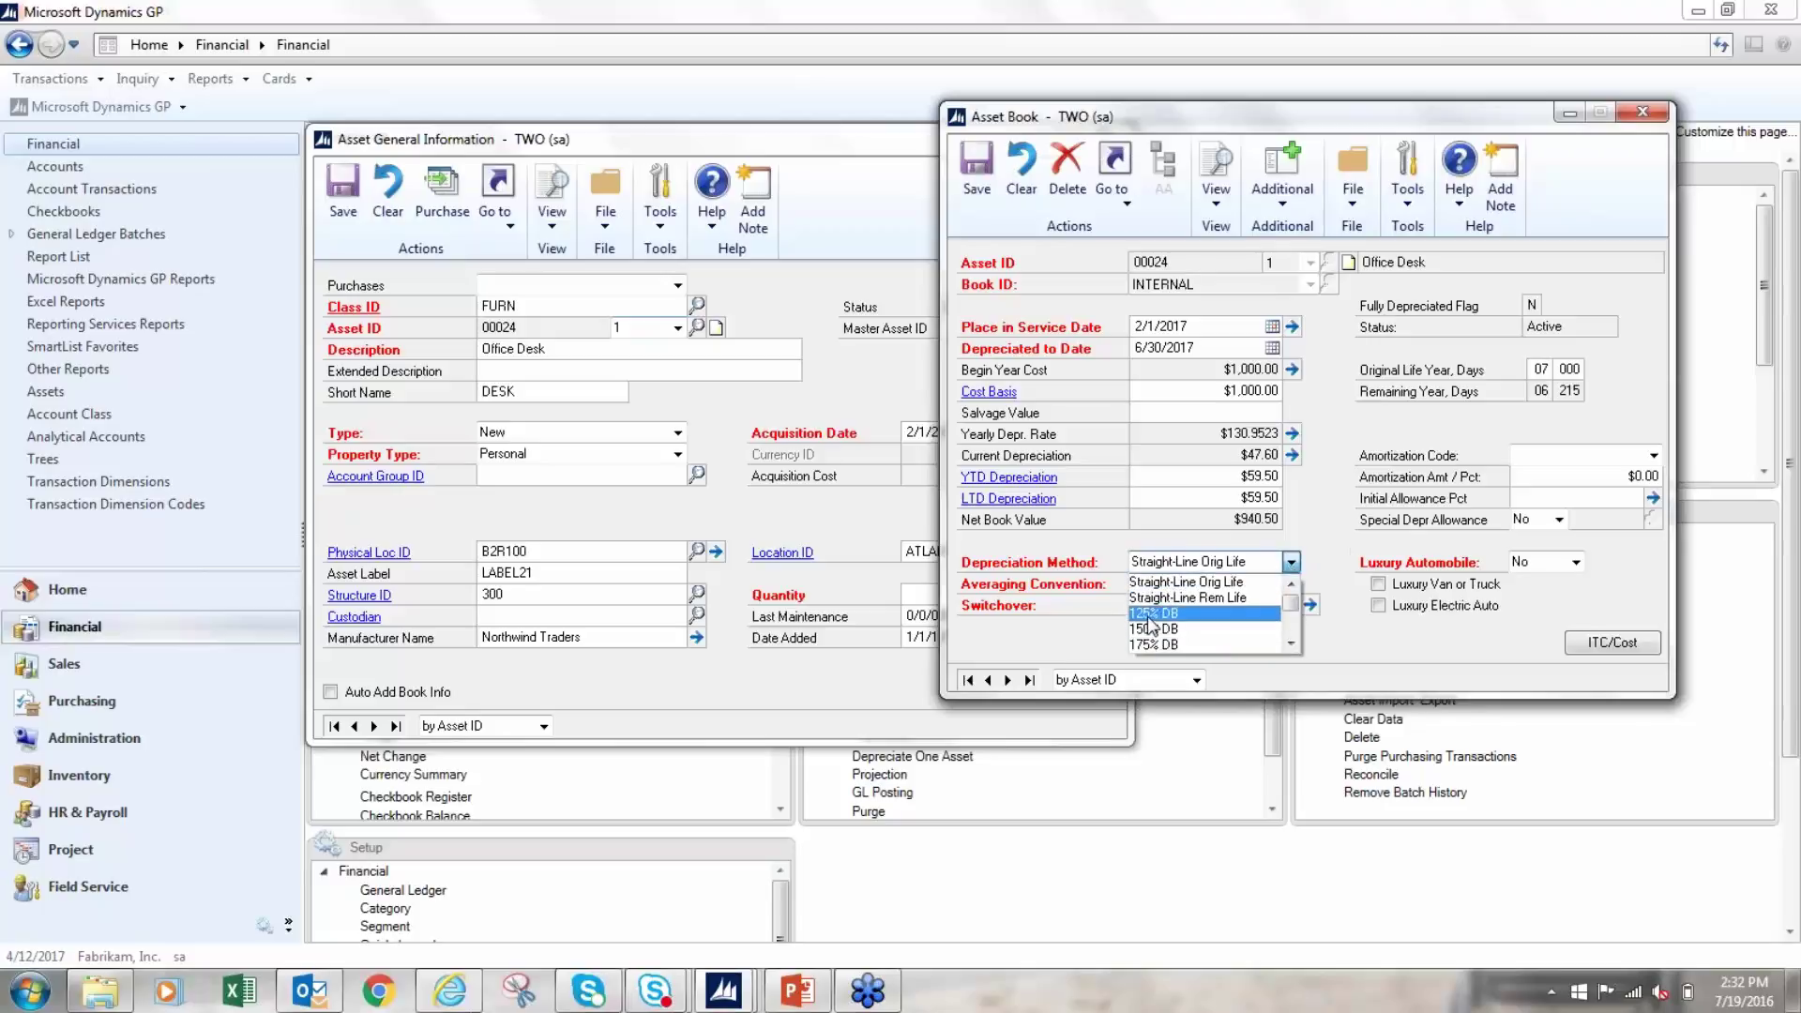
left_click(1292, 643)
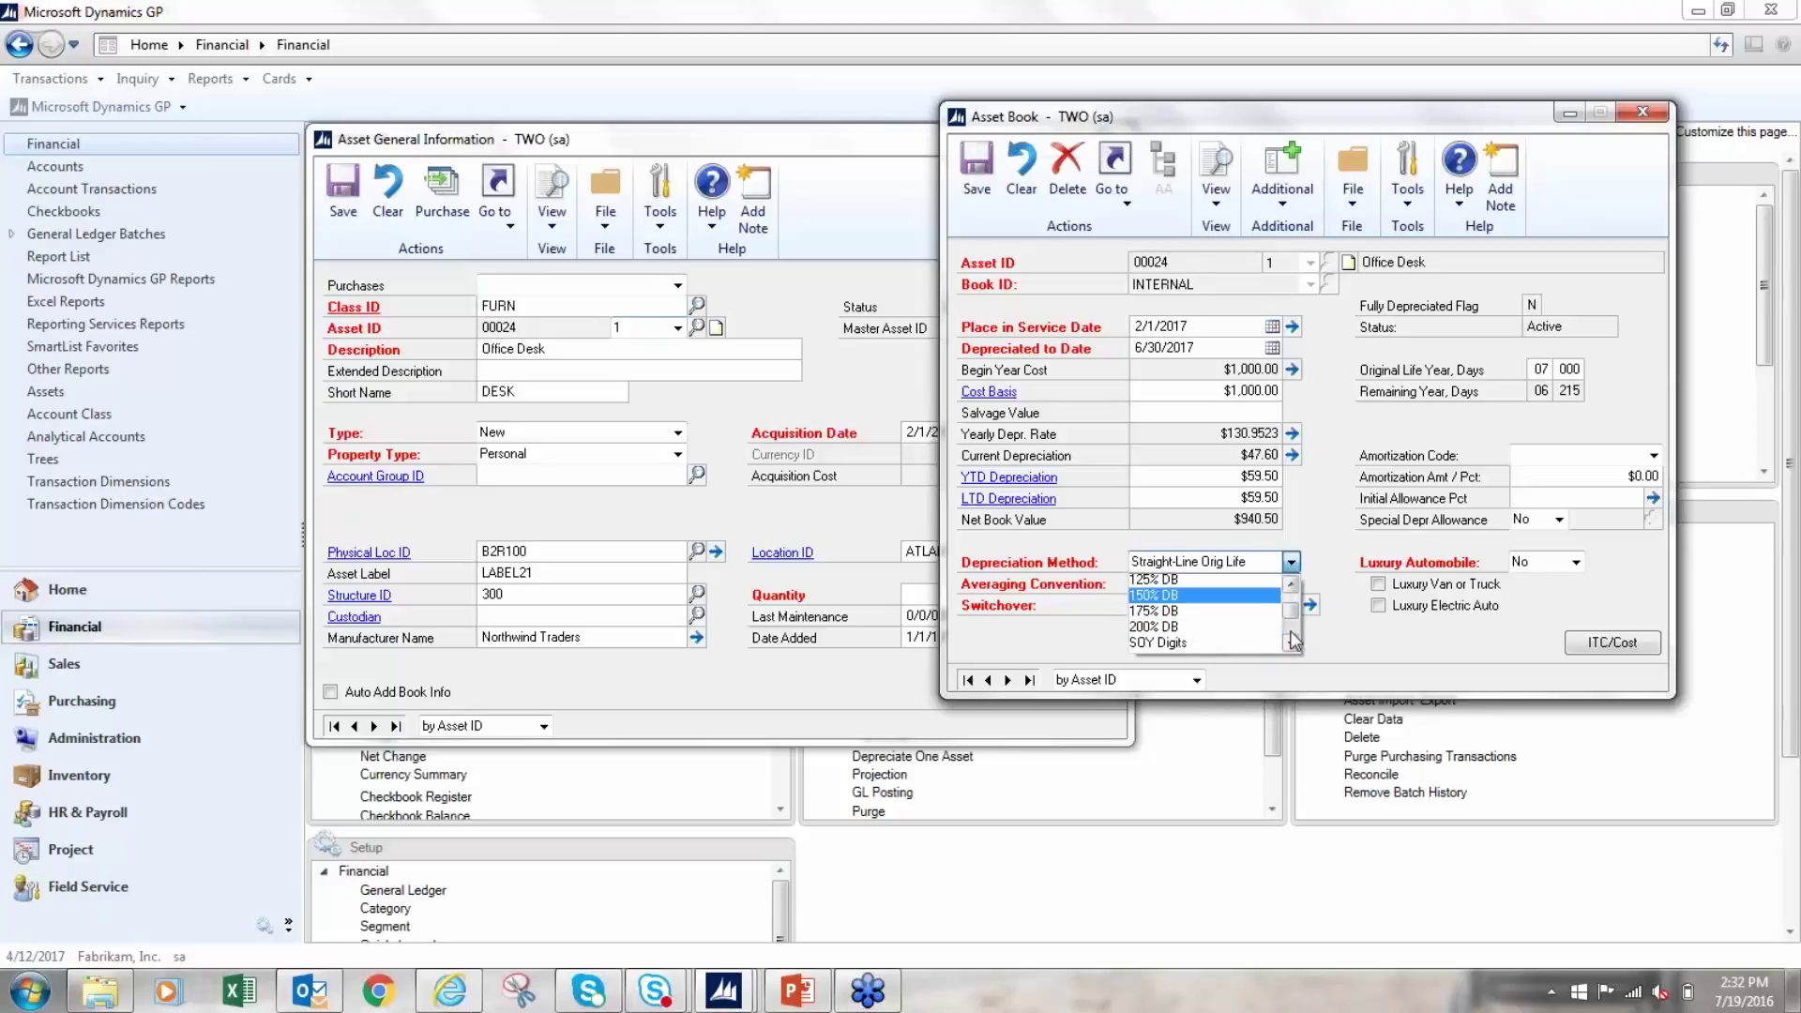
left_click(1292, 640)
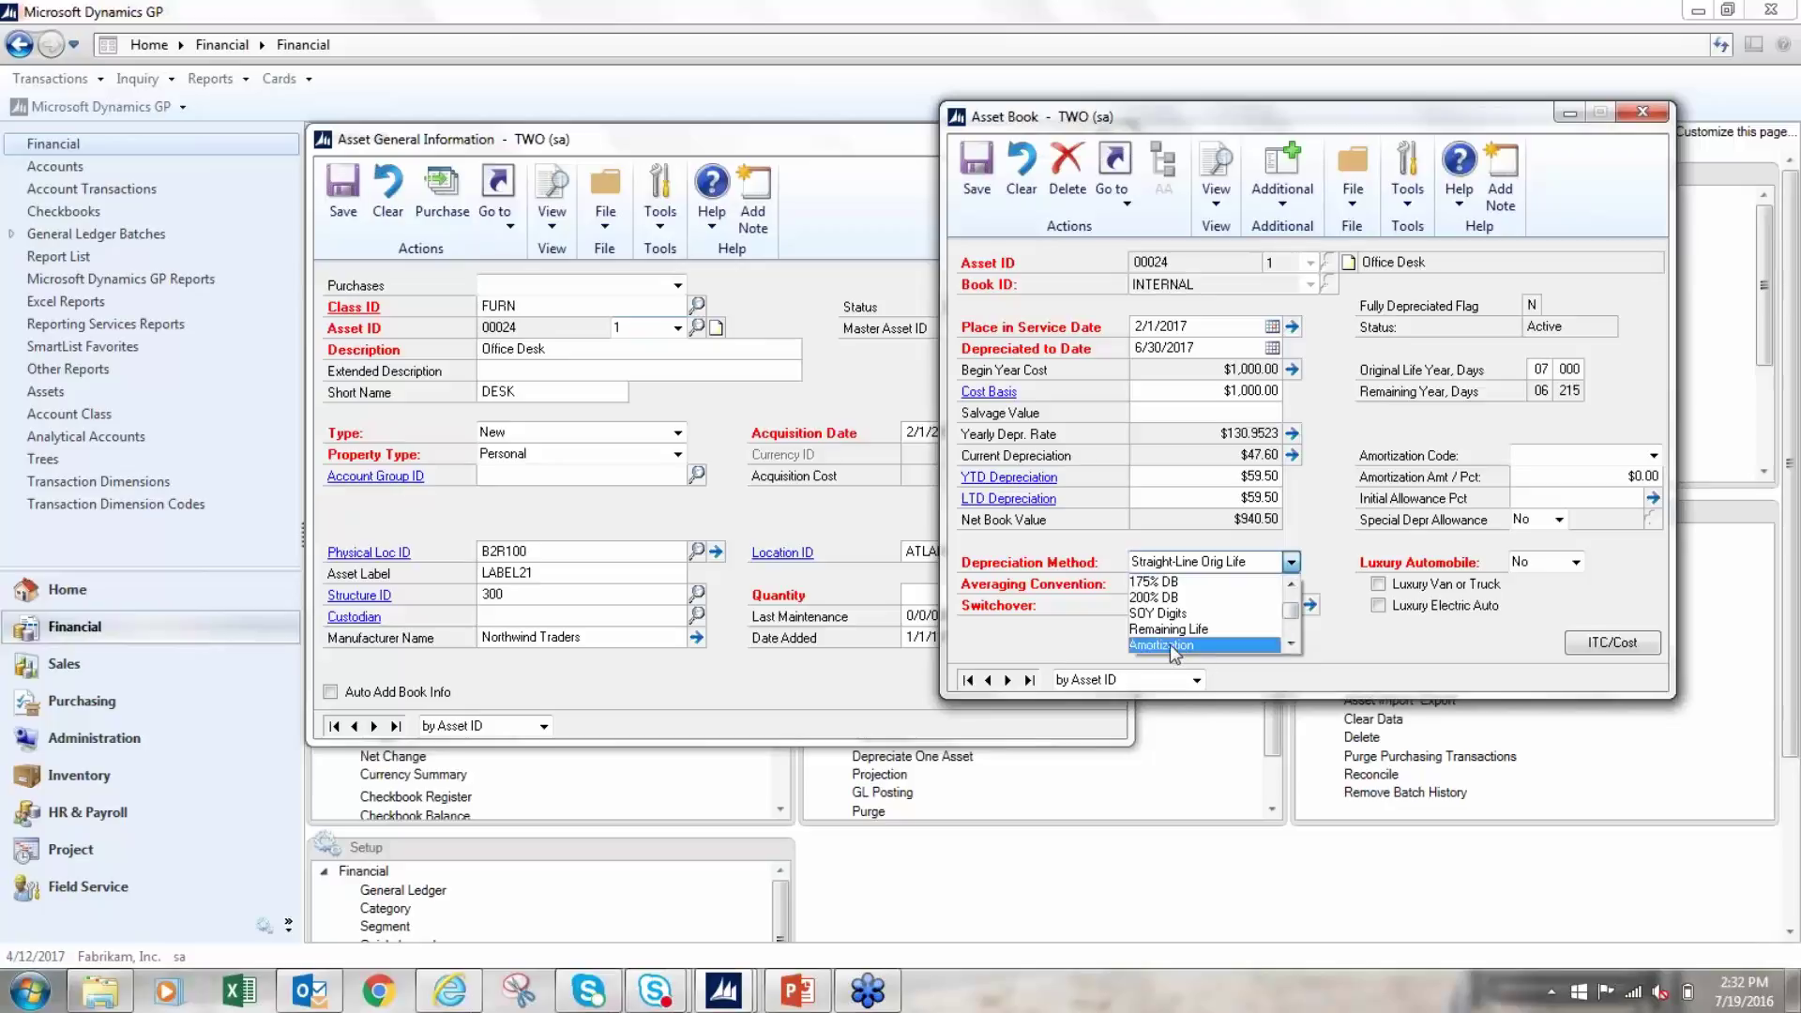
left_click(1290, 644)
left_click(1290, 644)
left_click(1289, 643)
left_click(1289, 643)
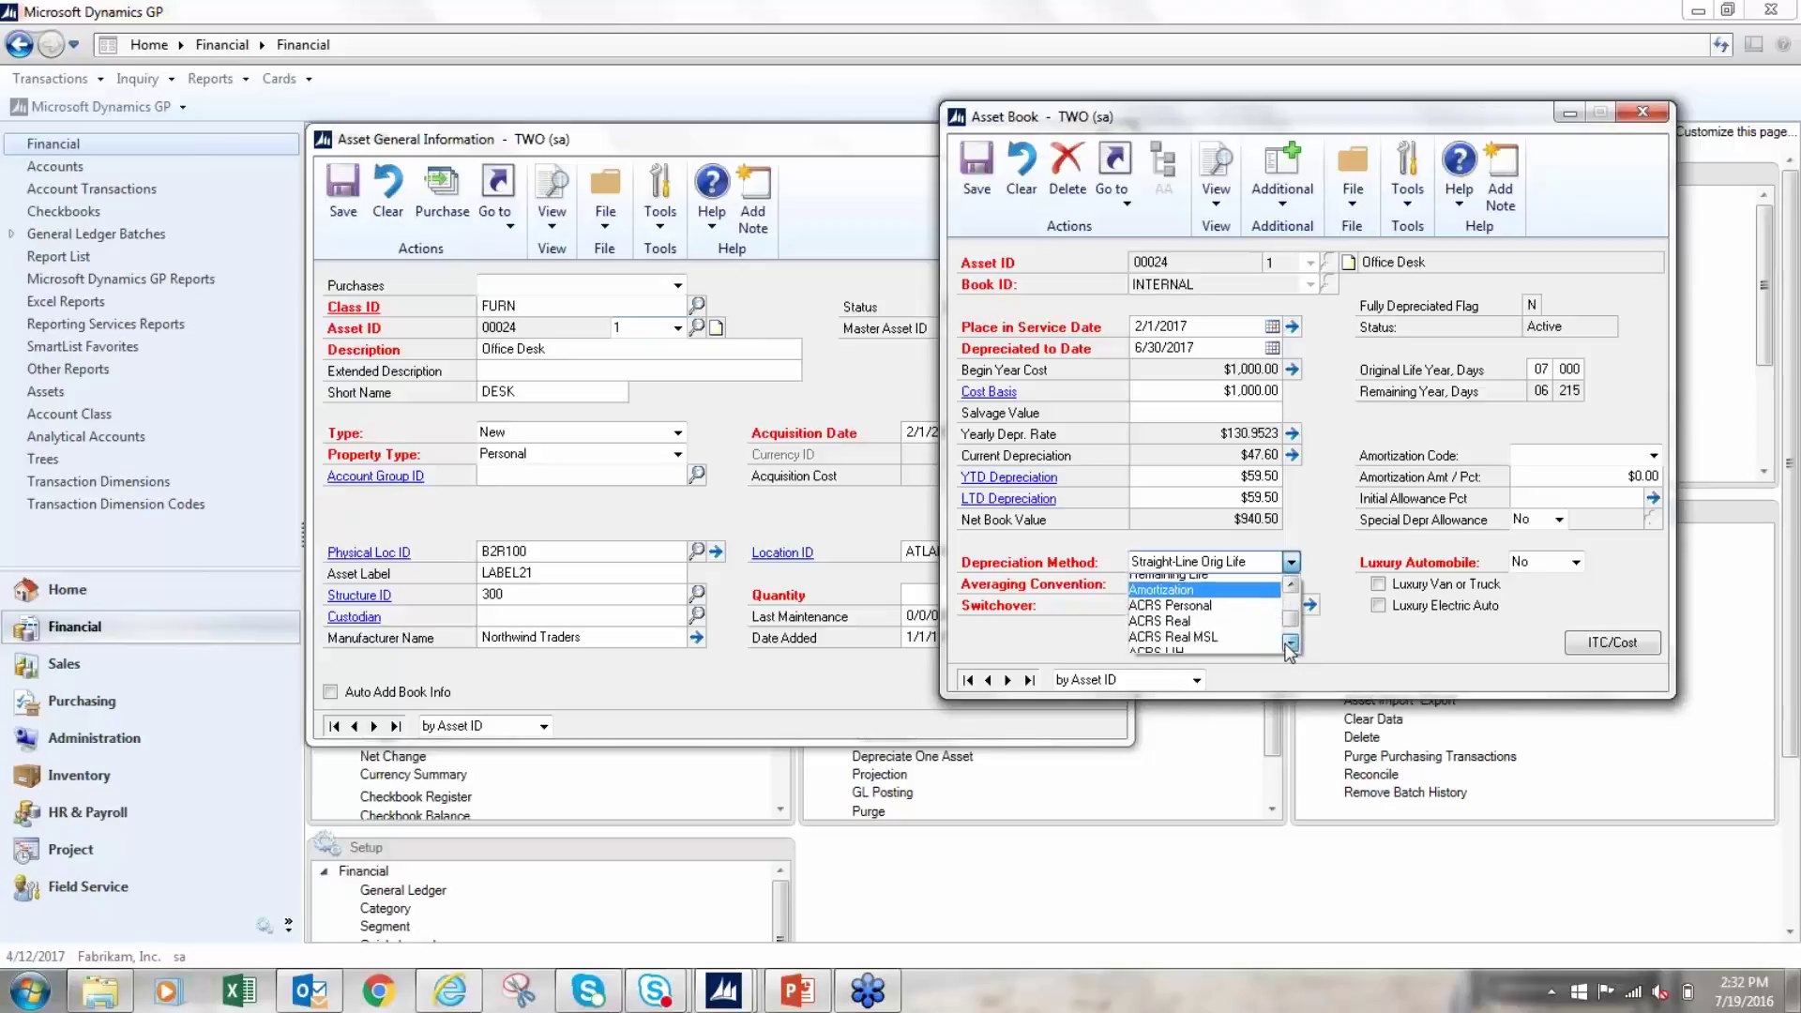
left_click(1287, 643)
left_click(1290, 644)
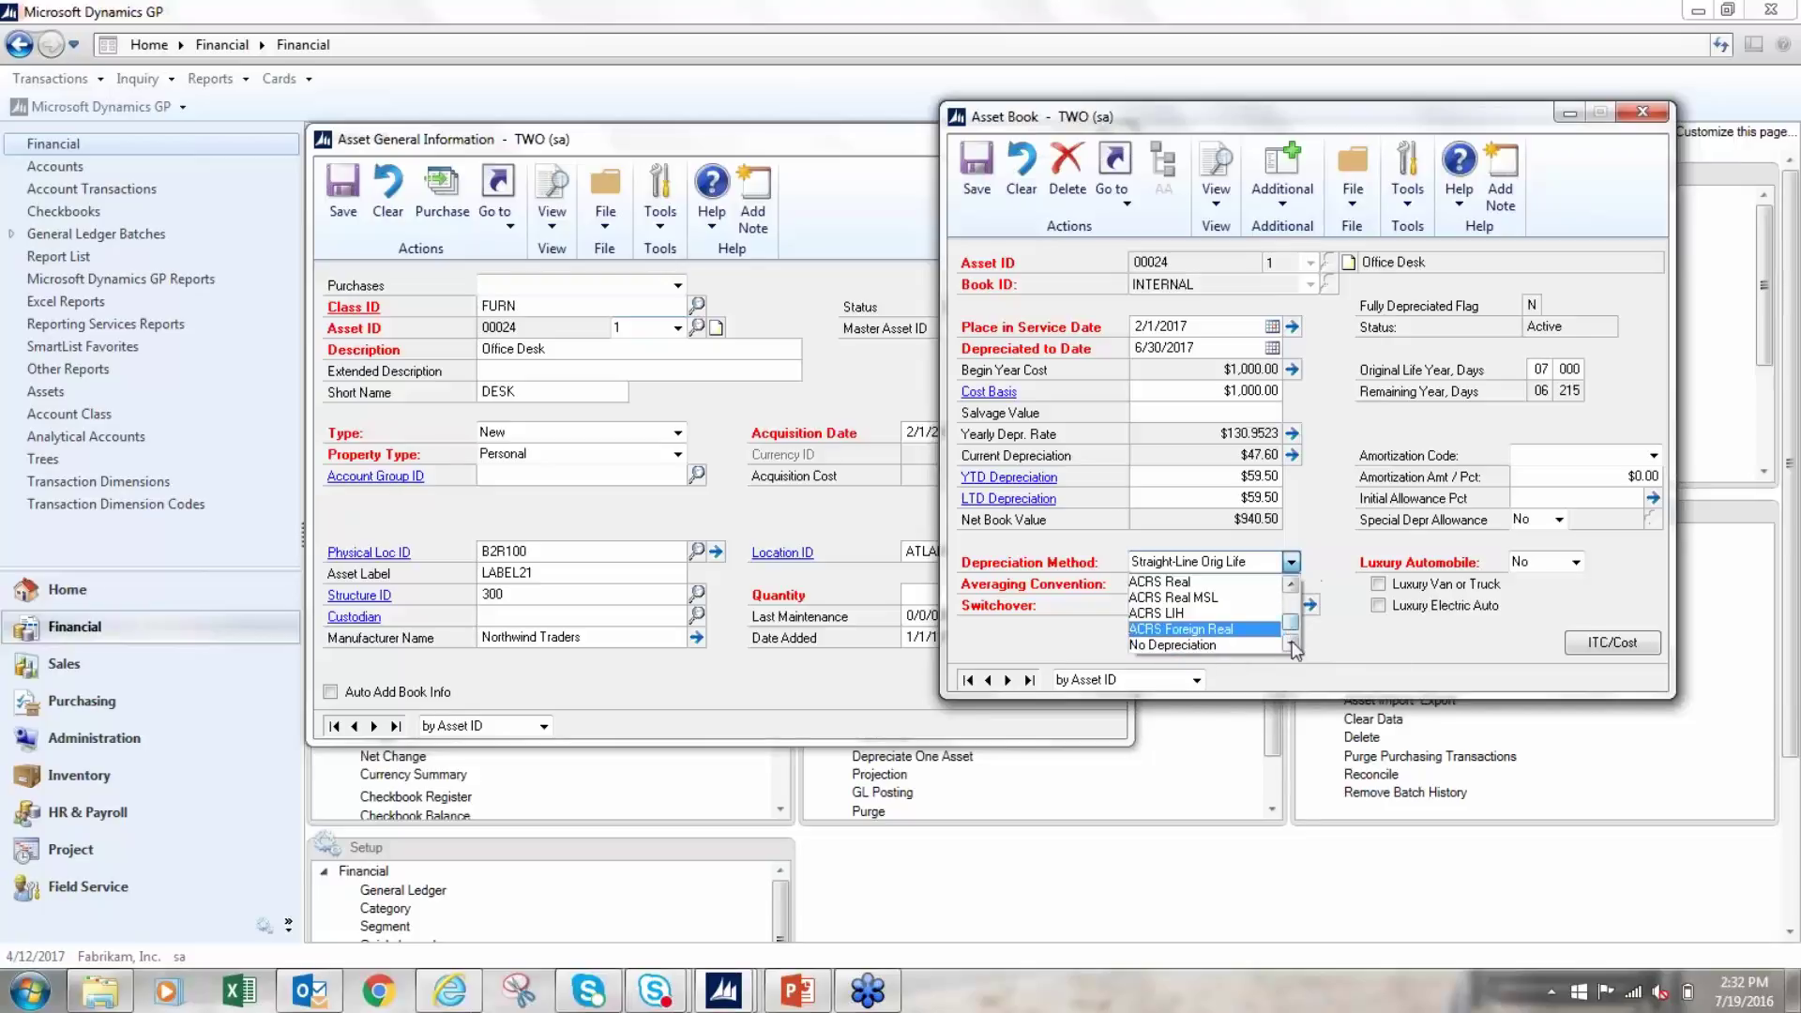
left_click(1338, 521)
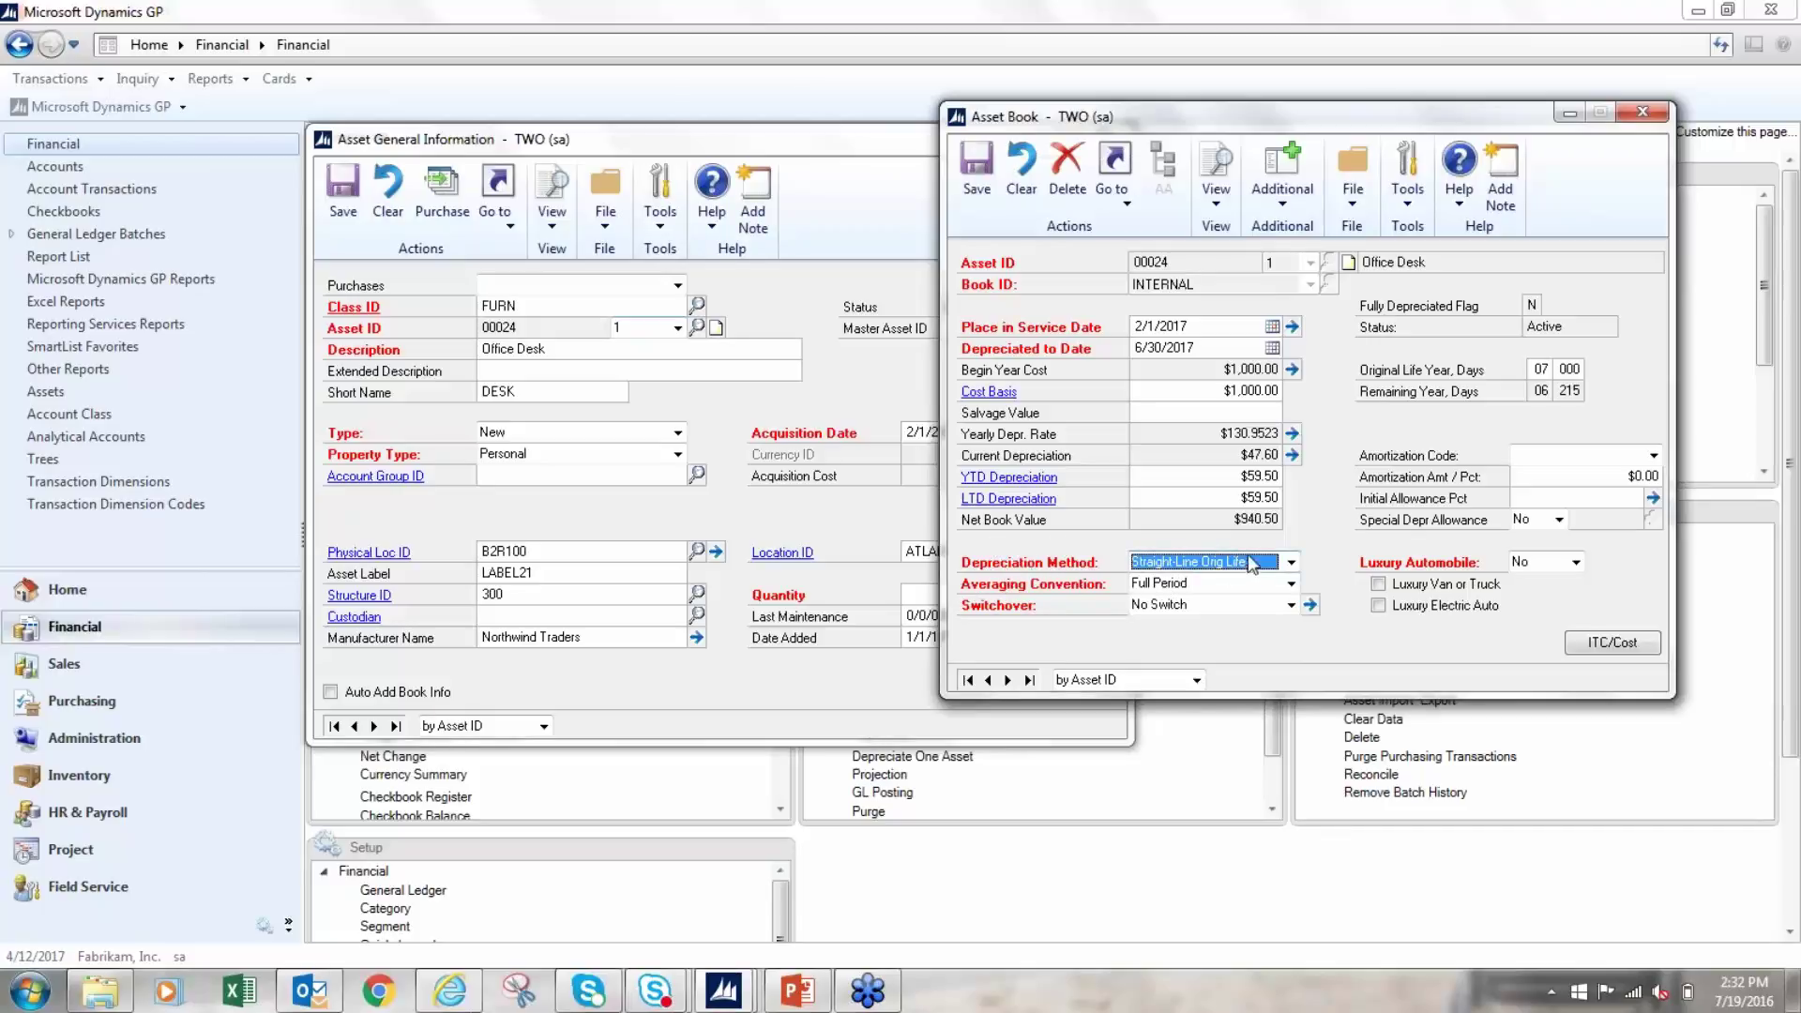
Review the averaging convention choices, including the half-year and mid-month options, without changing the selection.
left_click(1291, 585)
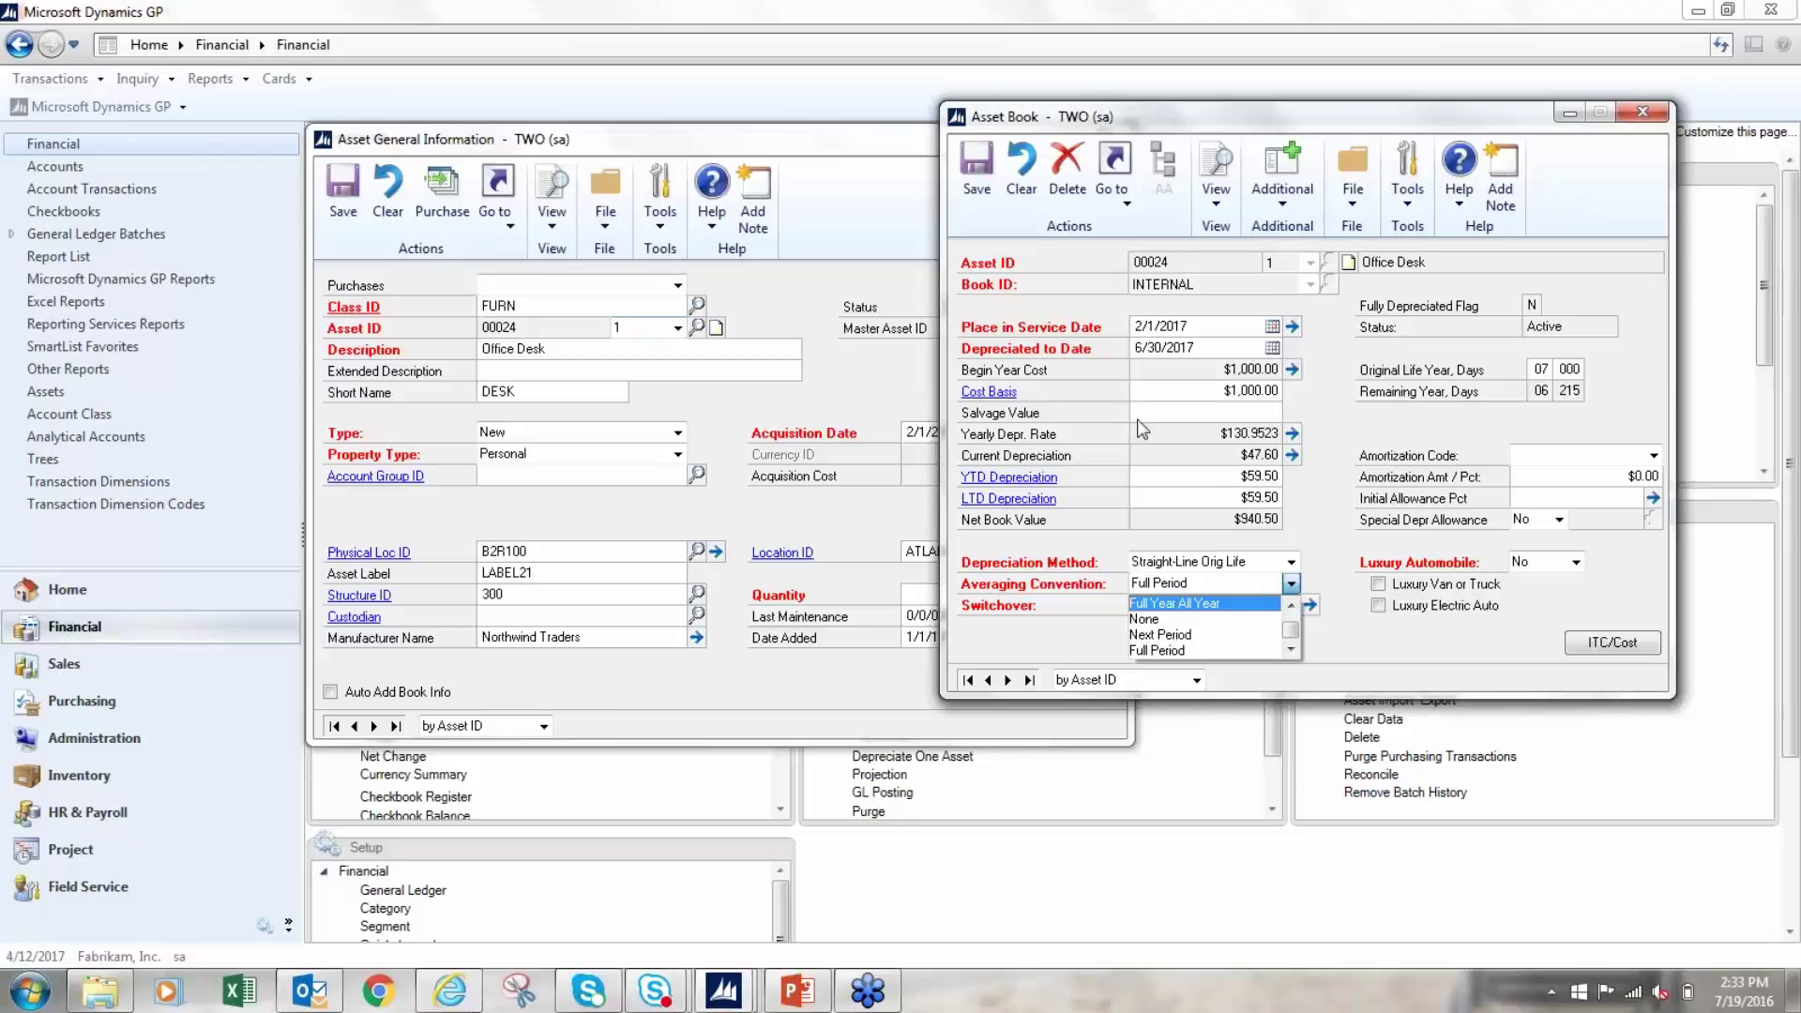
left_click(1291, 609)
left_click(1292, 610)
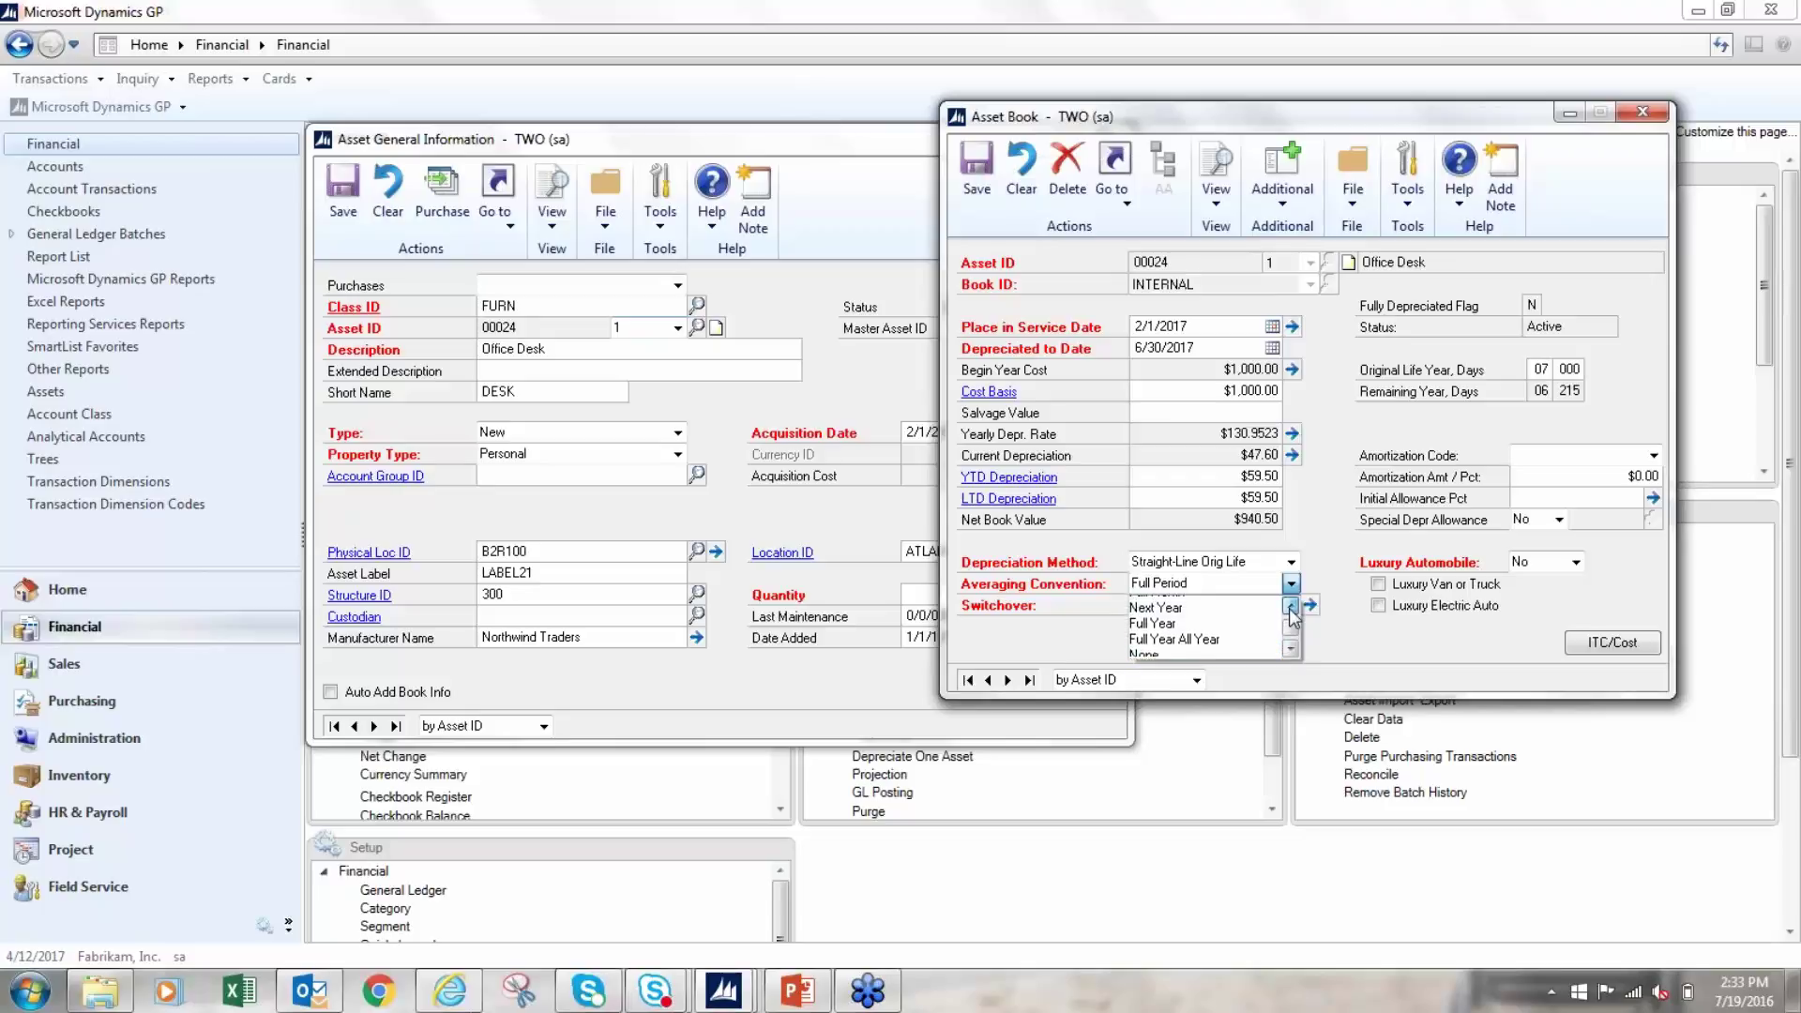
left_click(1291, 610)
left_click(1291, 609)
left_click(1291, 610)
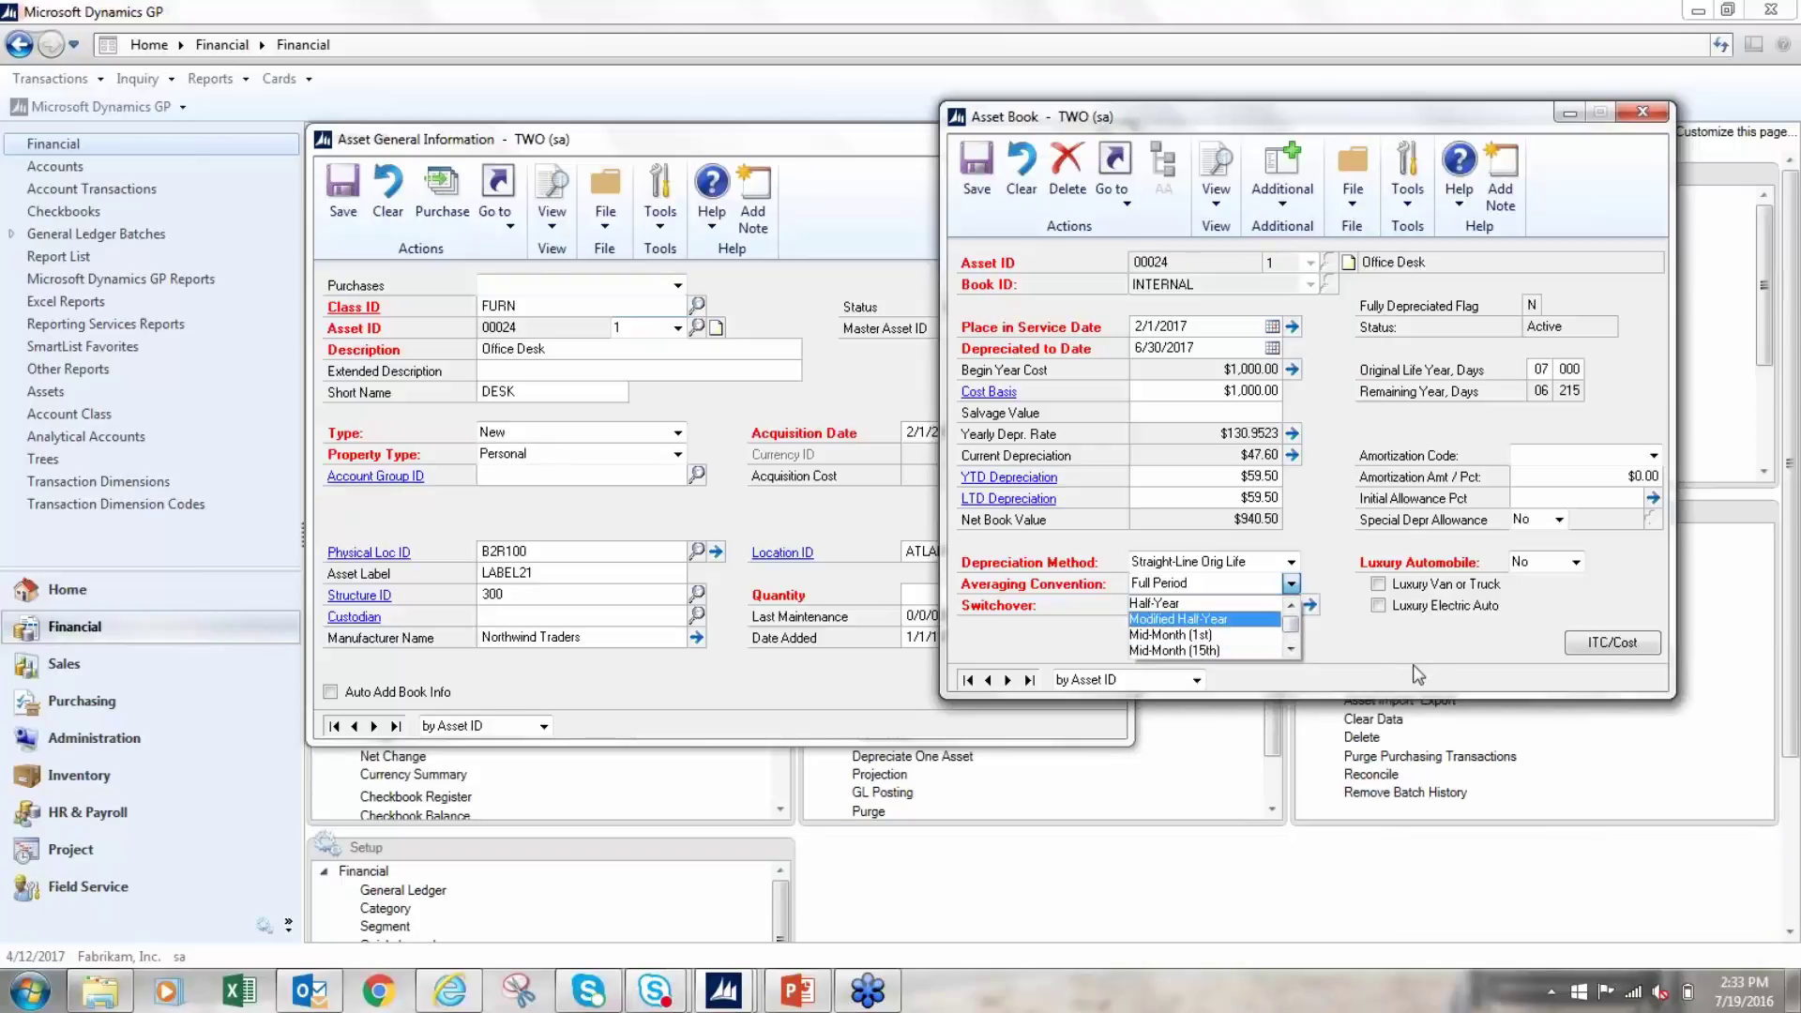
left_click(1428, 642)
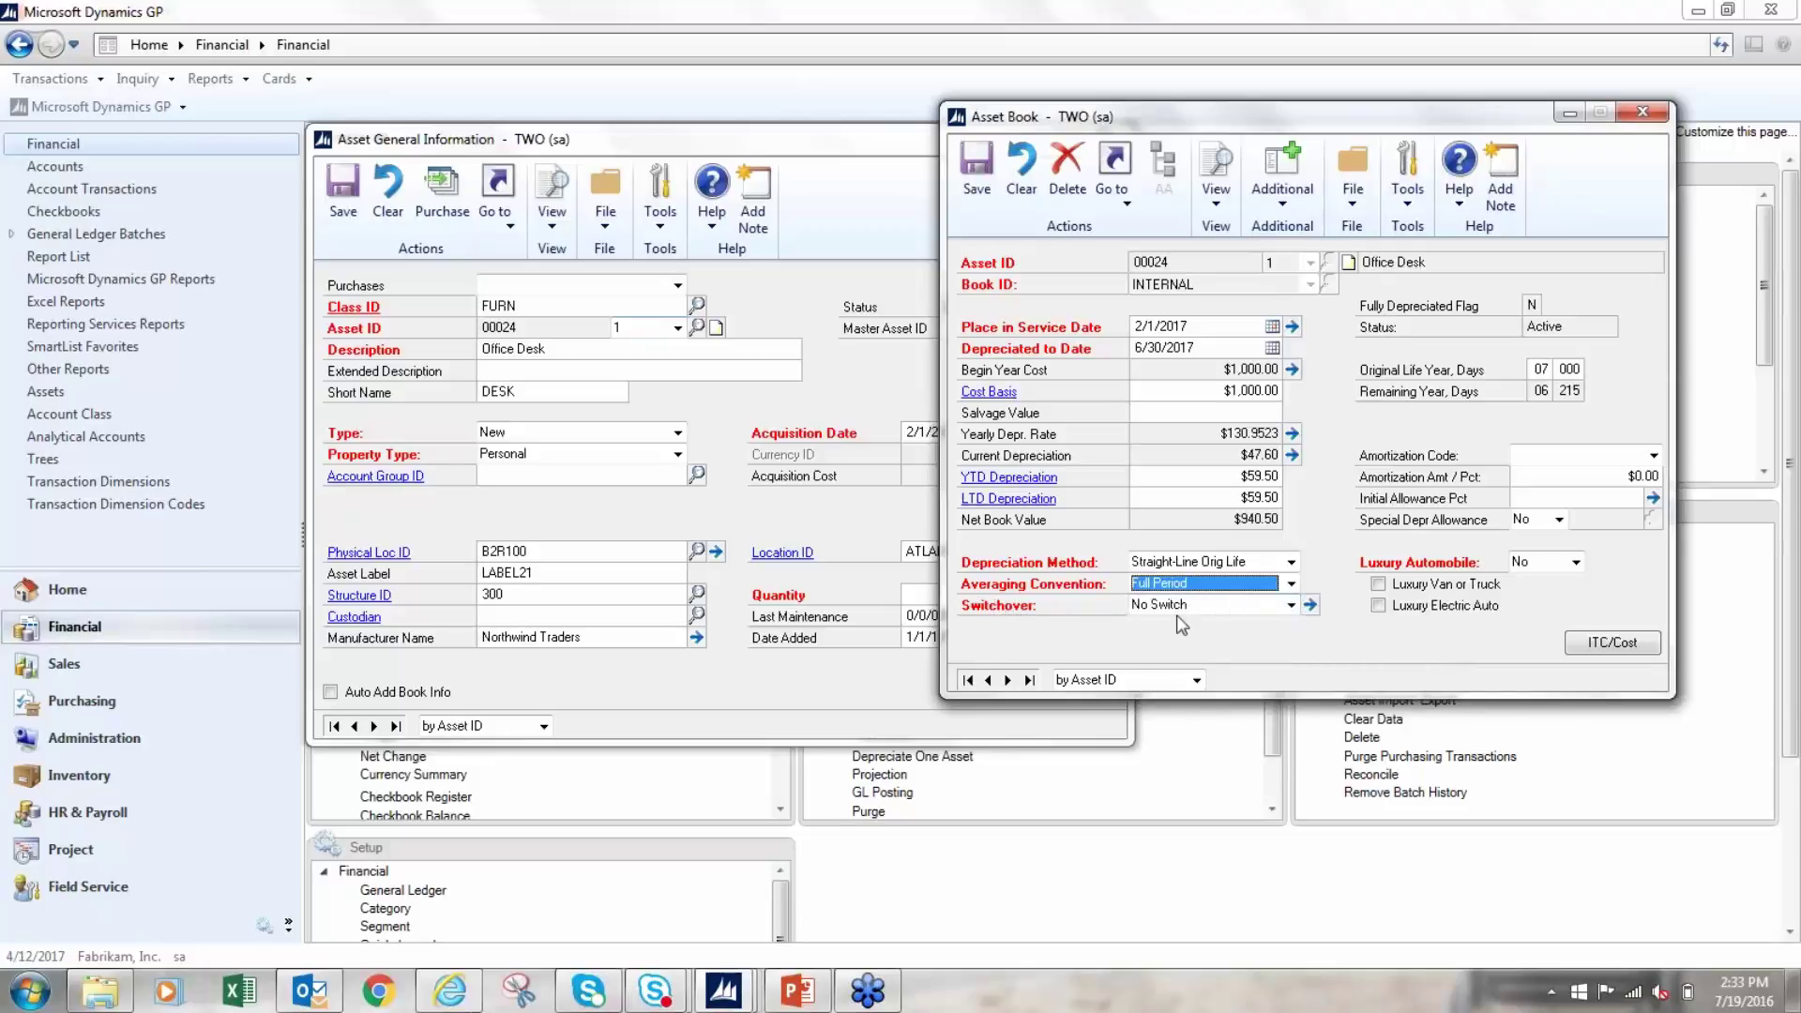
Compare the No Switch and Straight-Line switchover choices against the depreciation method without changing the selection.
left_click(1292, 606)
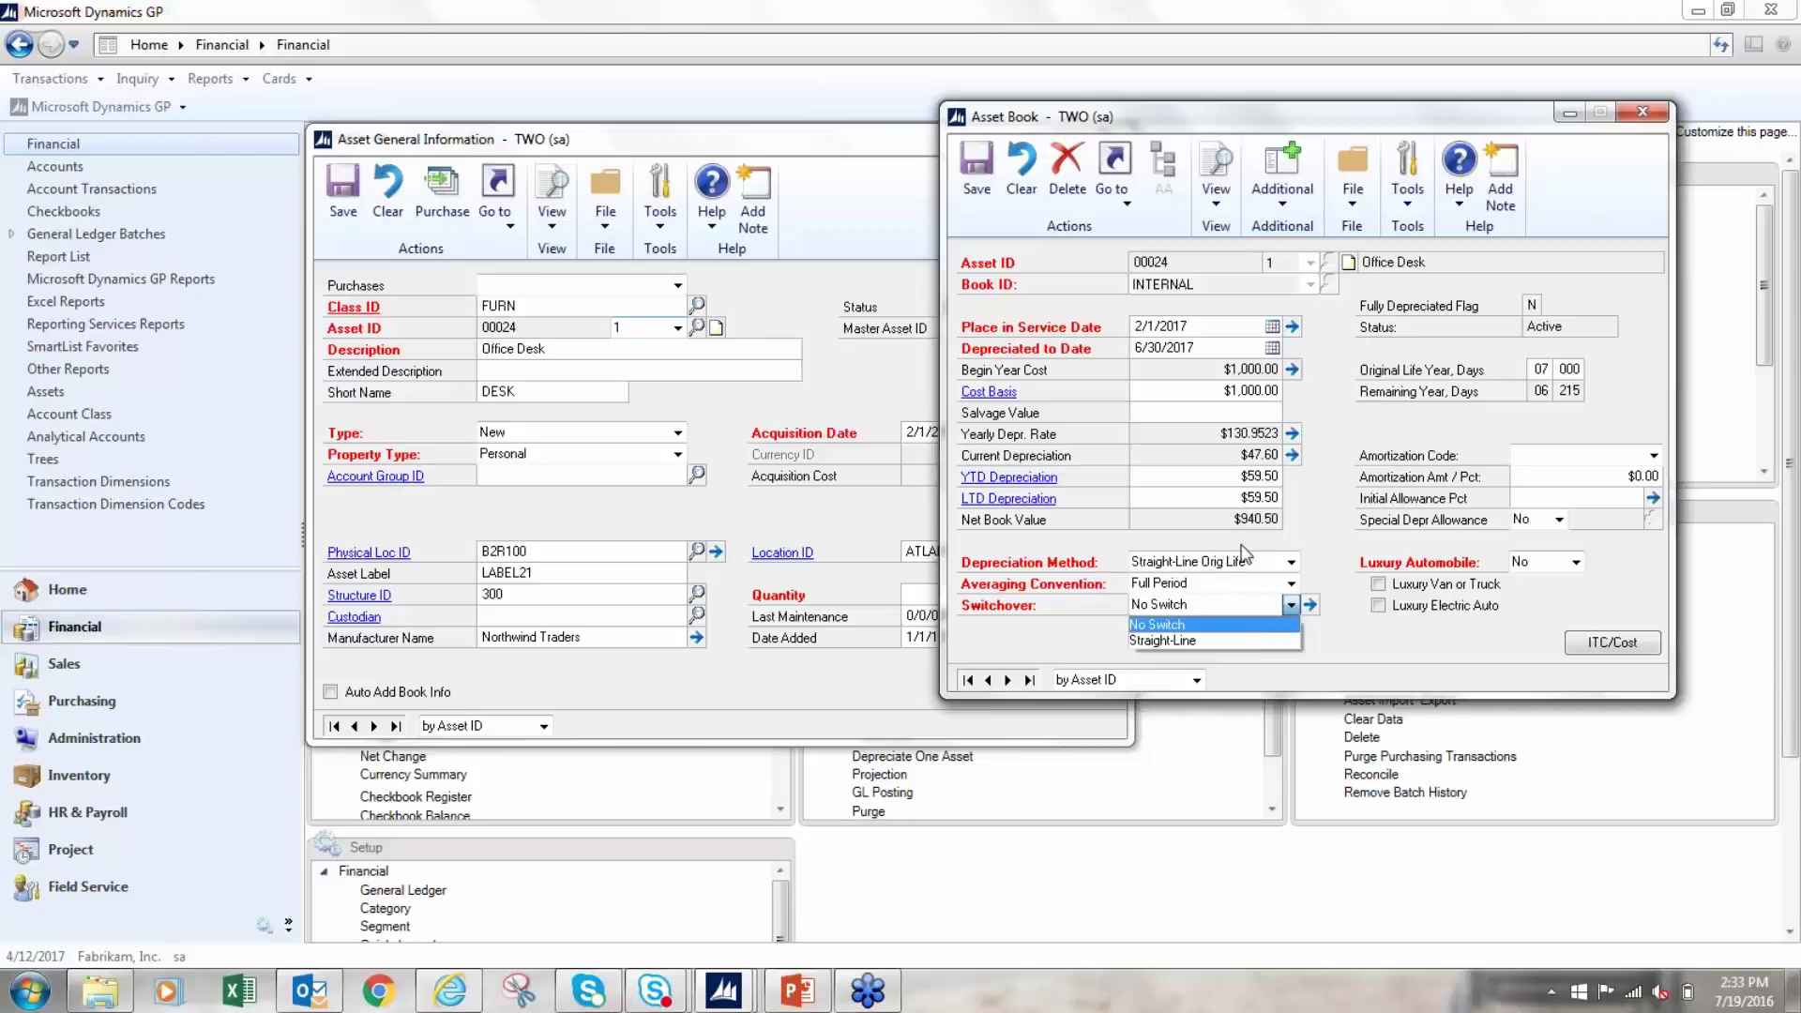
left_click(1208, 574)
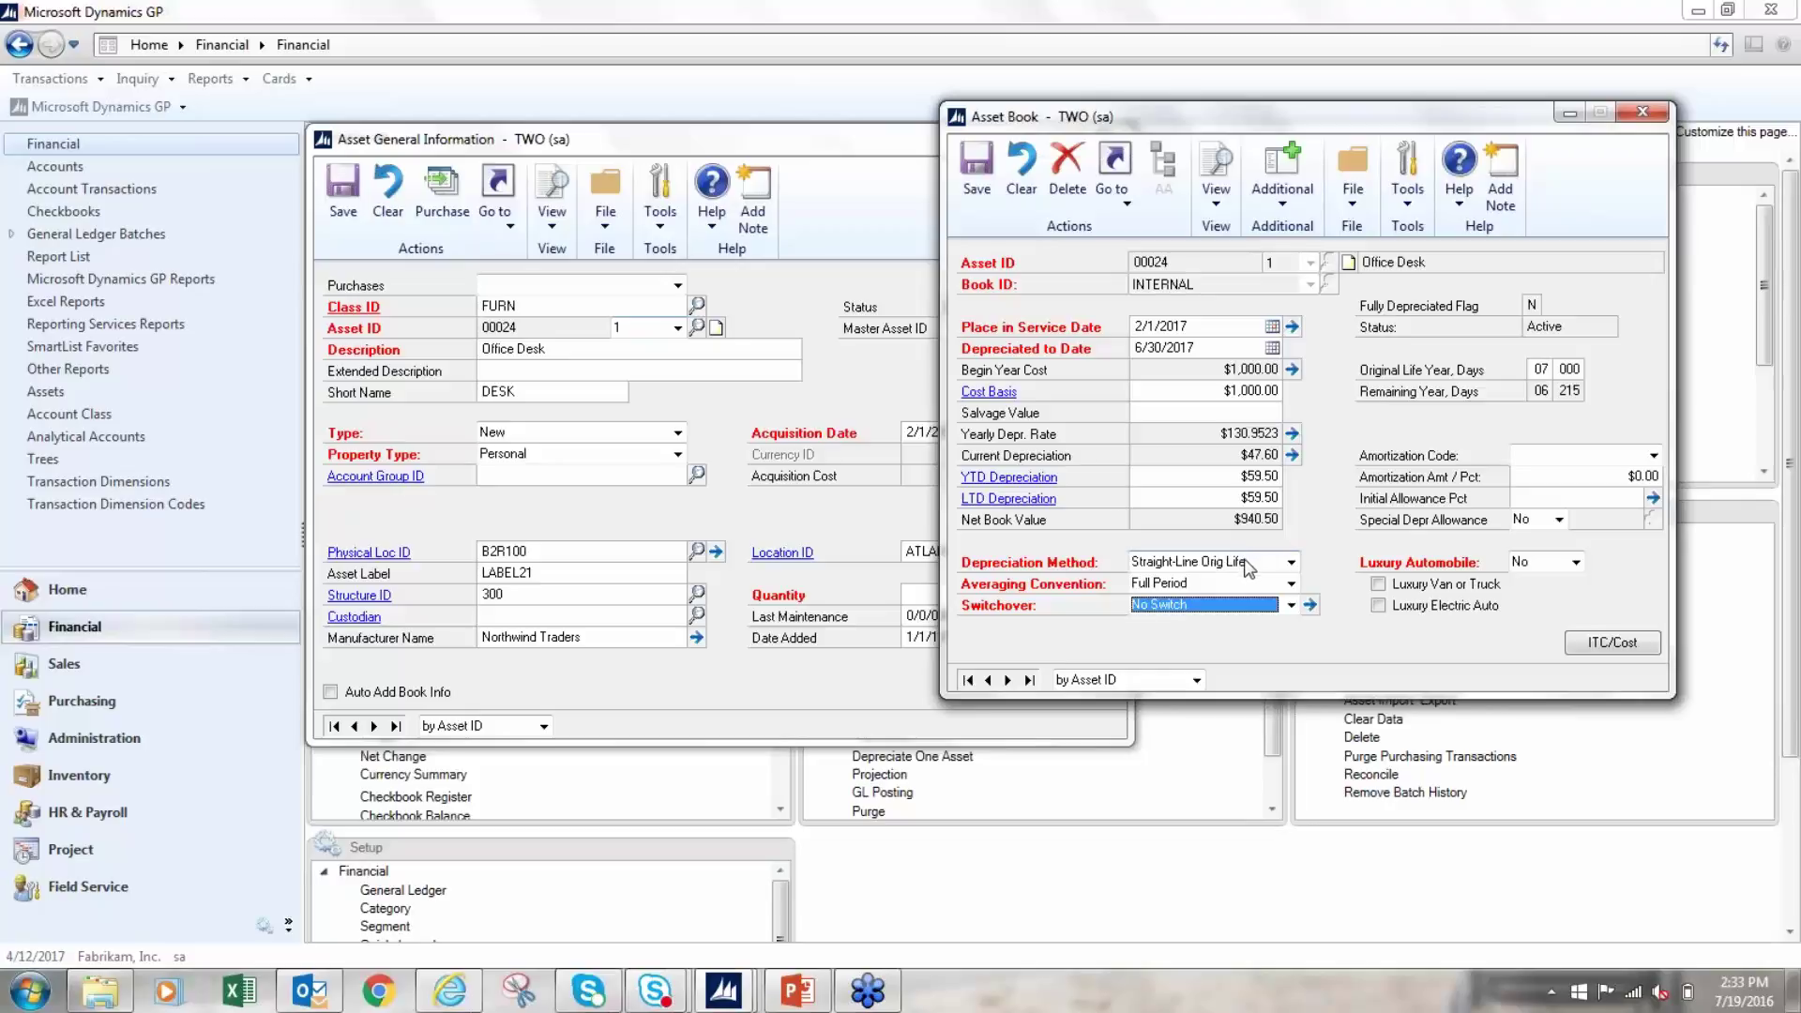
left_click(1291, 608)
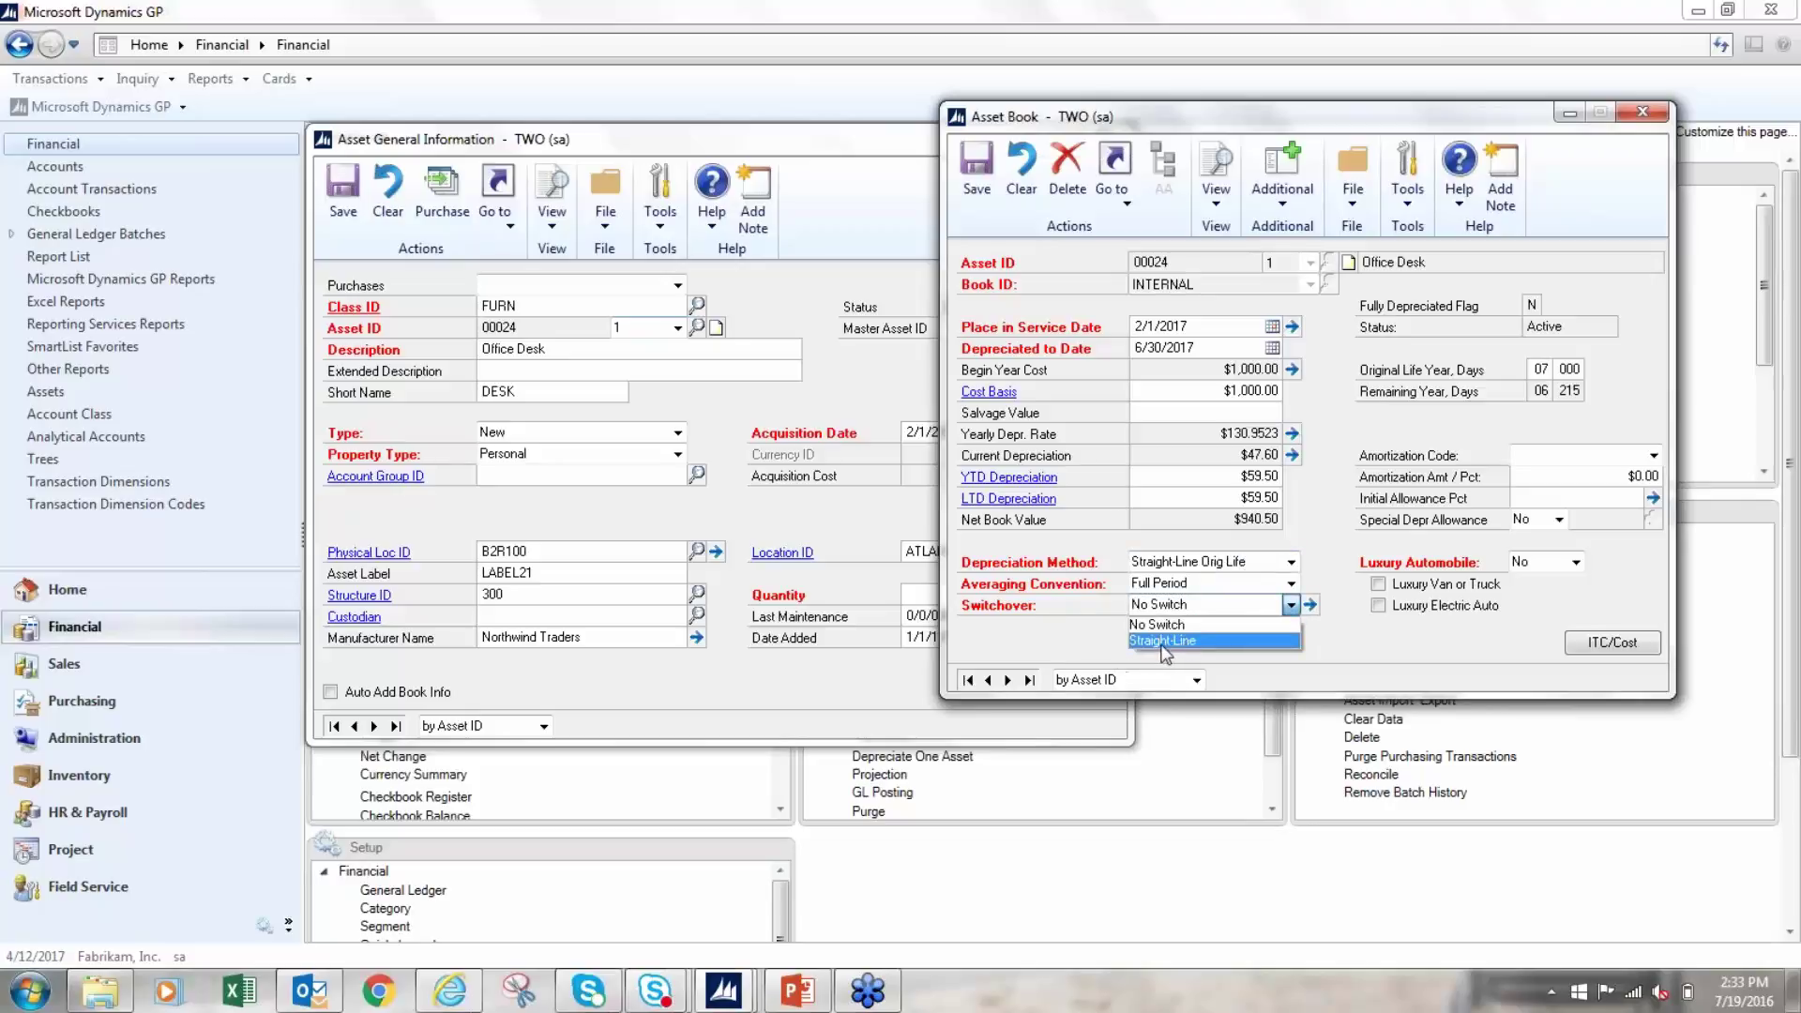
left_click(1354, 652)
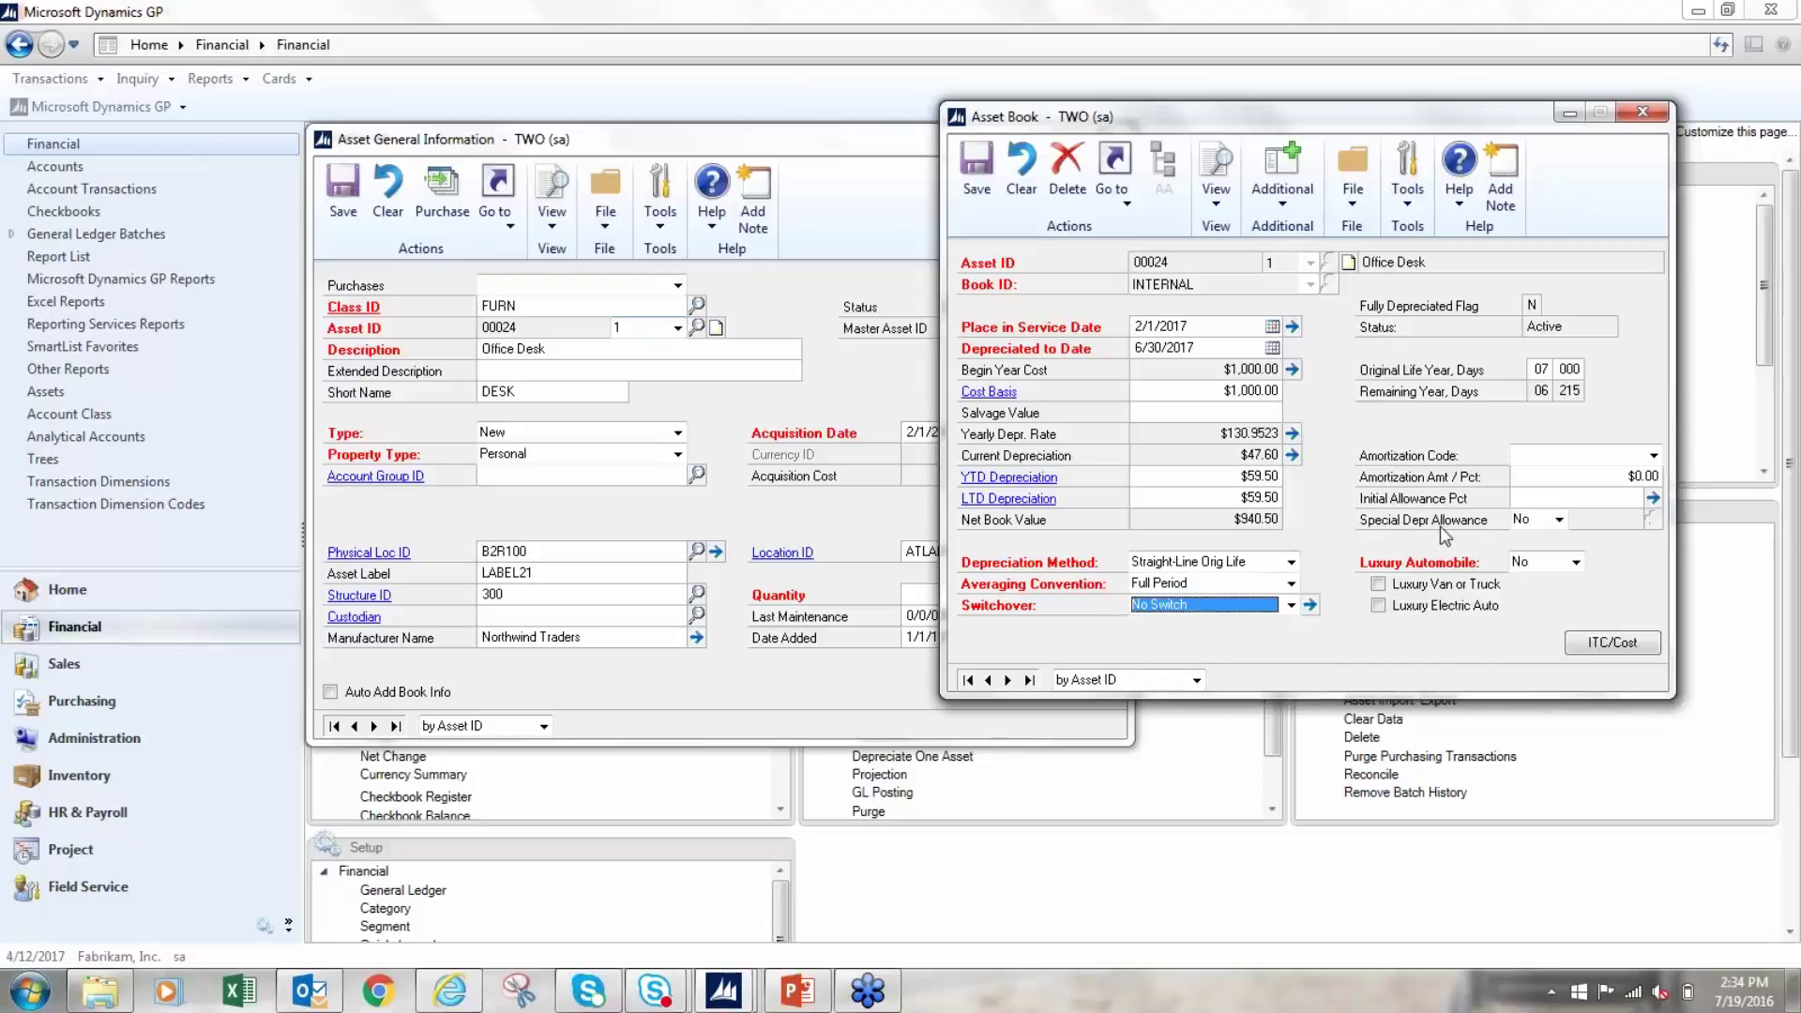
Try the special depreciation allowance with Yes and set it back to No.
left_click(1559, 521)
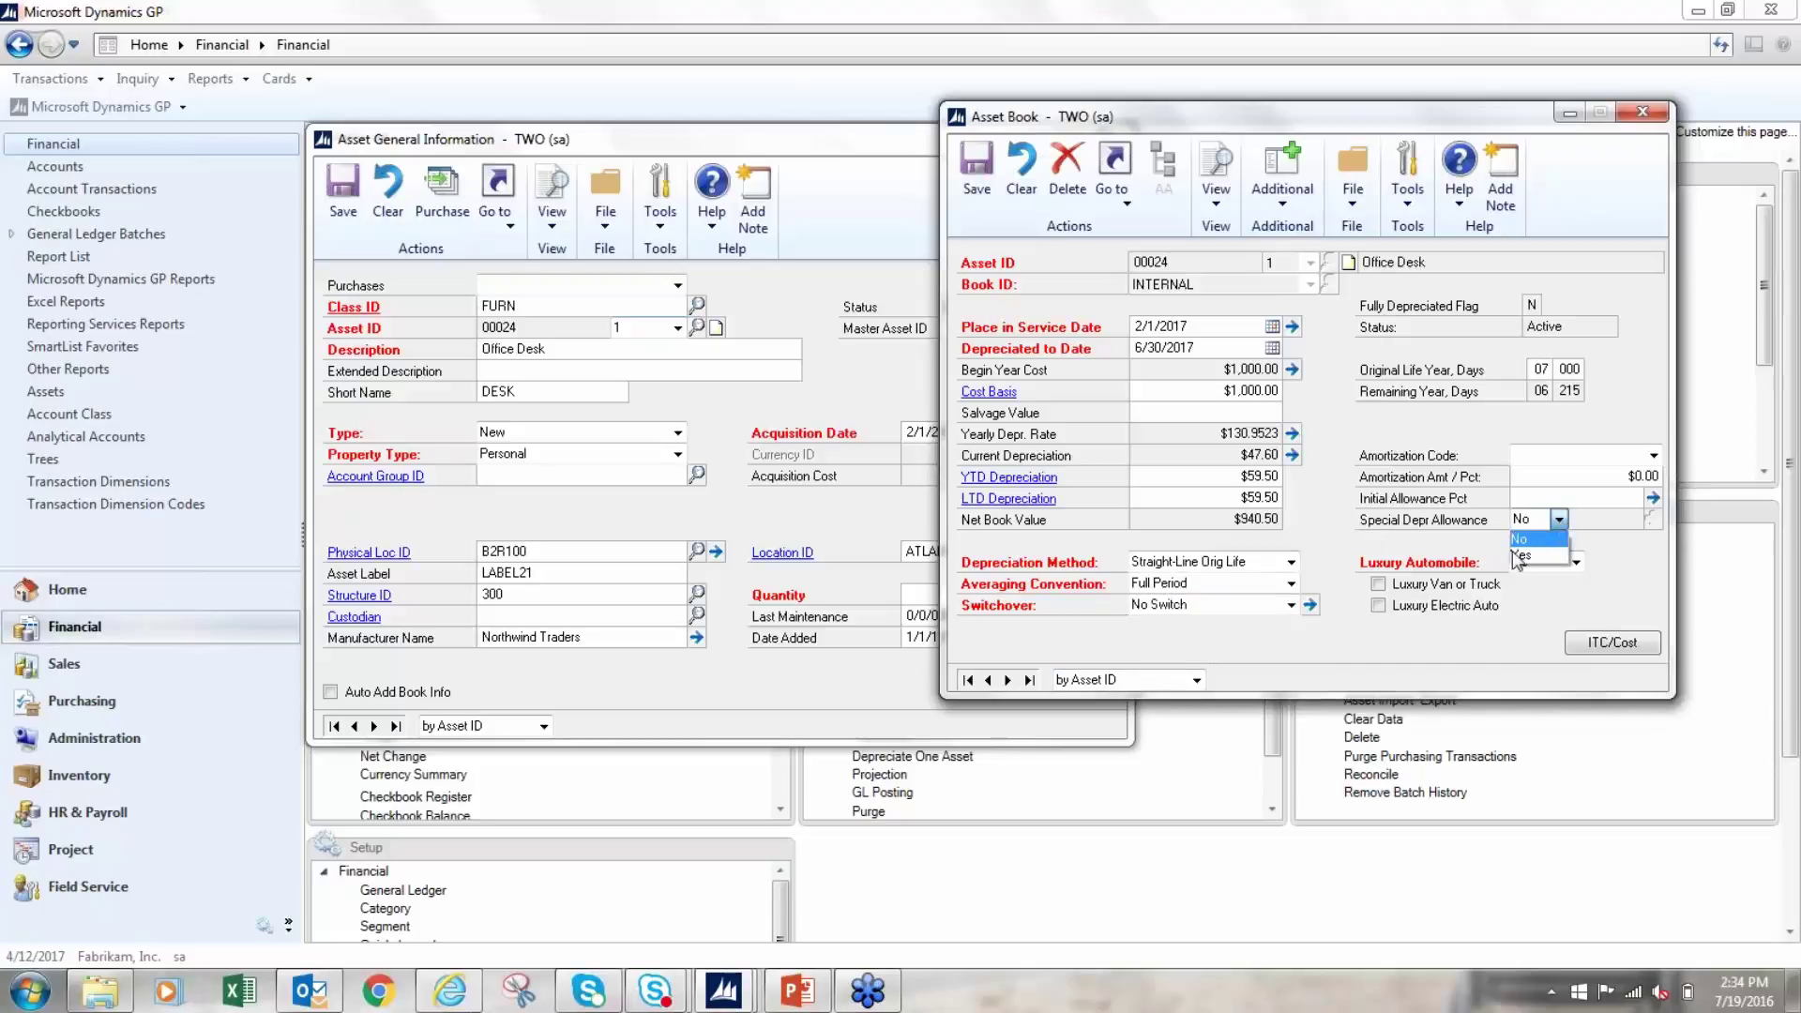
left_click(1538, 556)
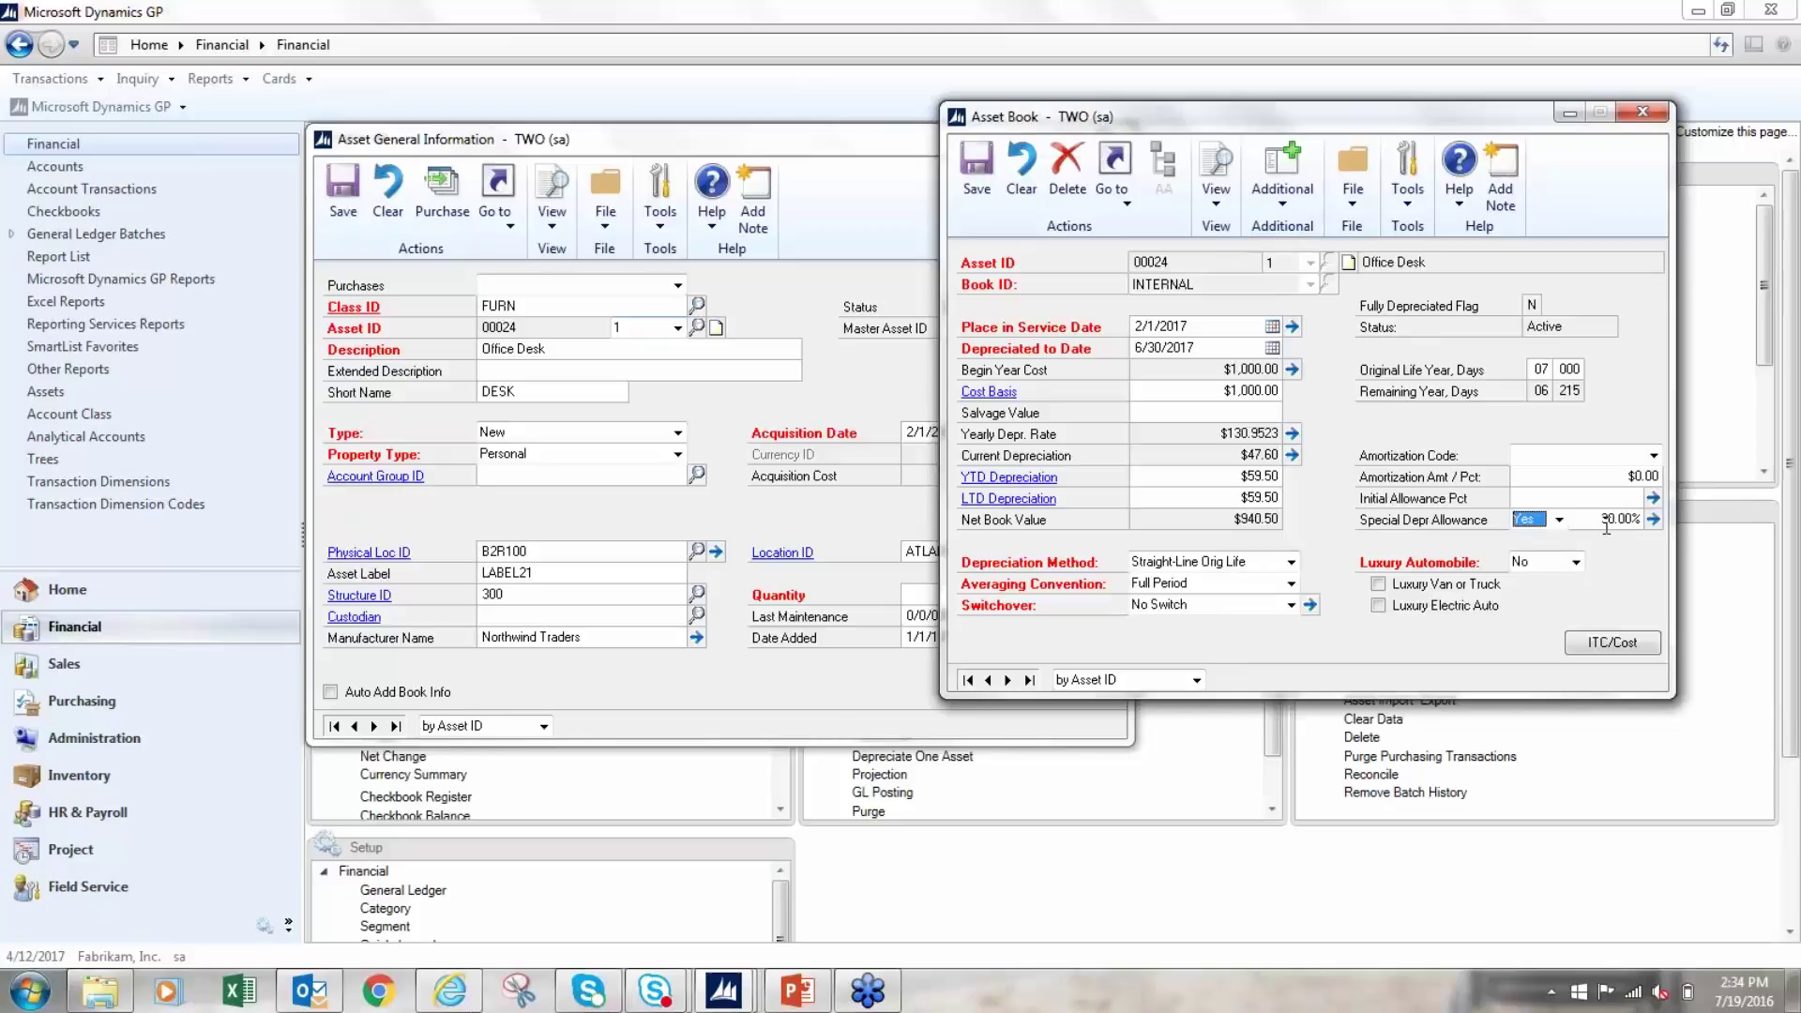
left_click(1559, 521)
left_click(1521, 540)
Open the INTERNAL book's ITC and cost details, review the Section 179 expense deduction field and close the window.
left_click(1610, 642)
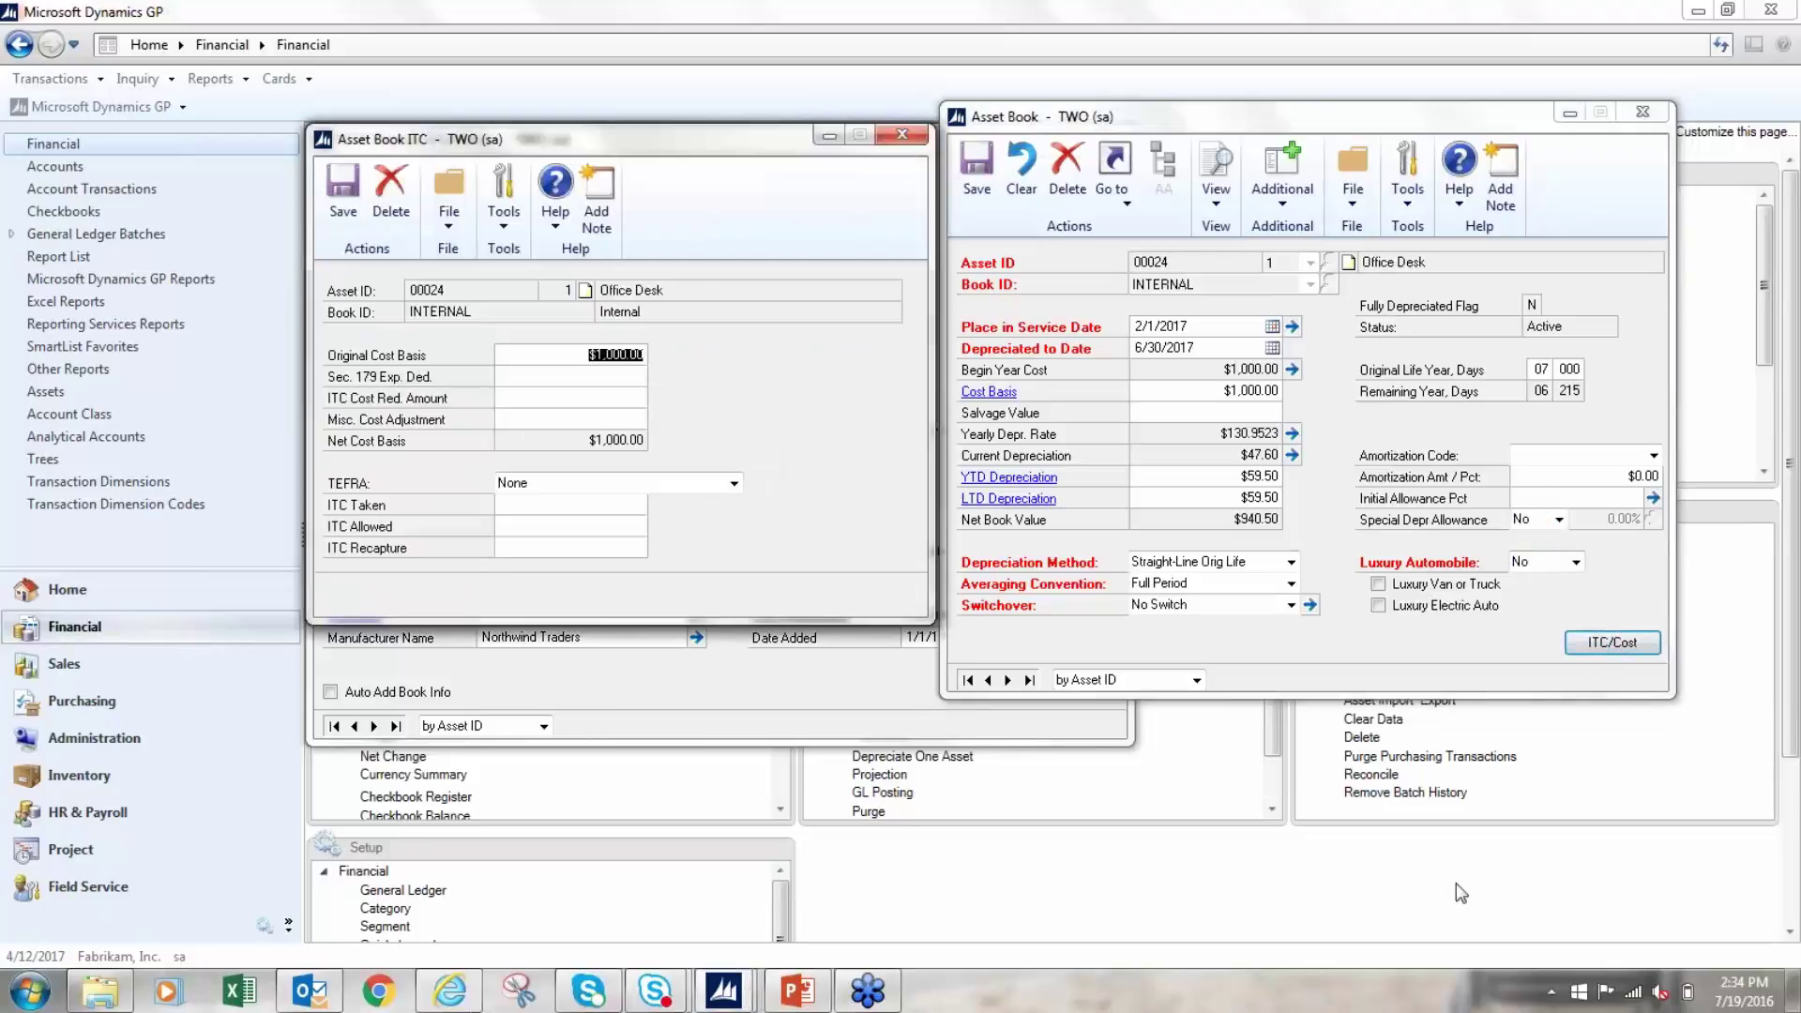
left_click(561, 377)
left_click(896, 137)
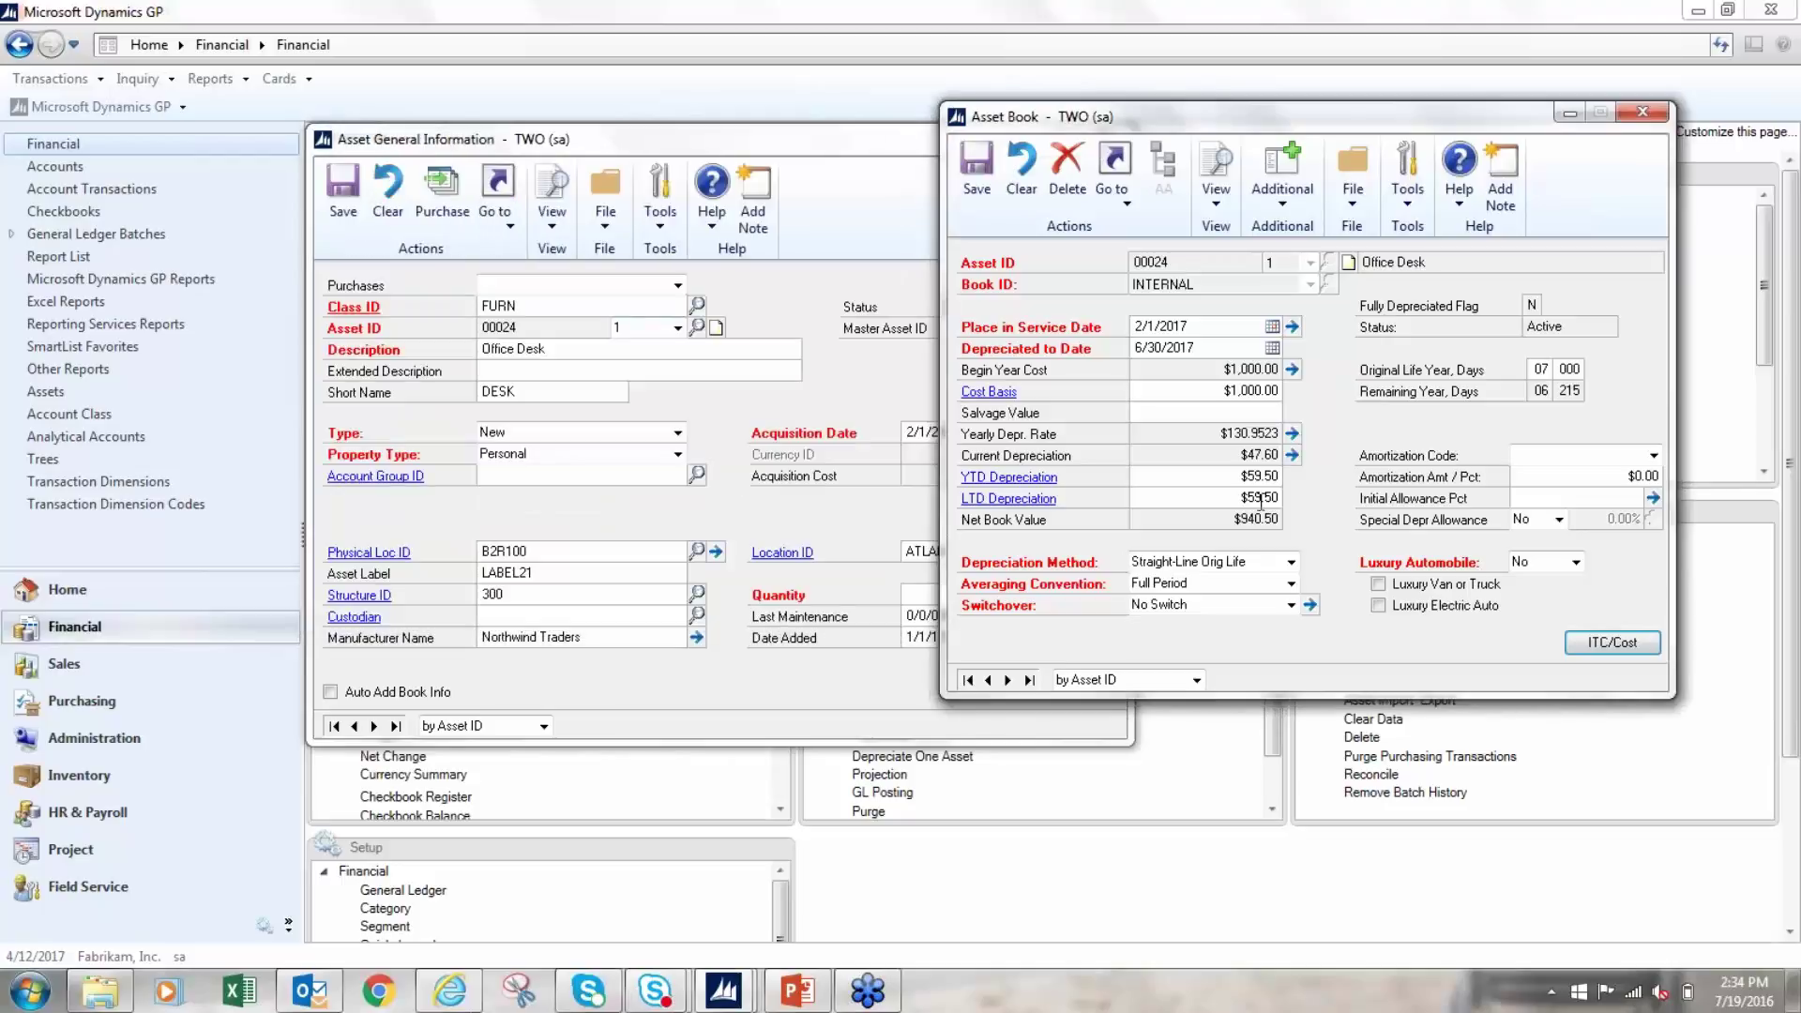
Clear the asset book window, display the Office Desk's AMT book and review its cost basis and depreciation settings.
left_click(1022, 192)
left_click(1310, 285)
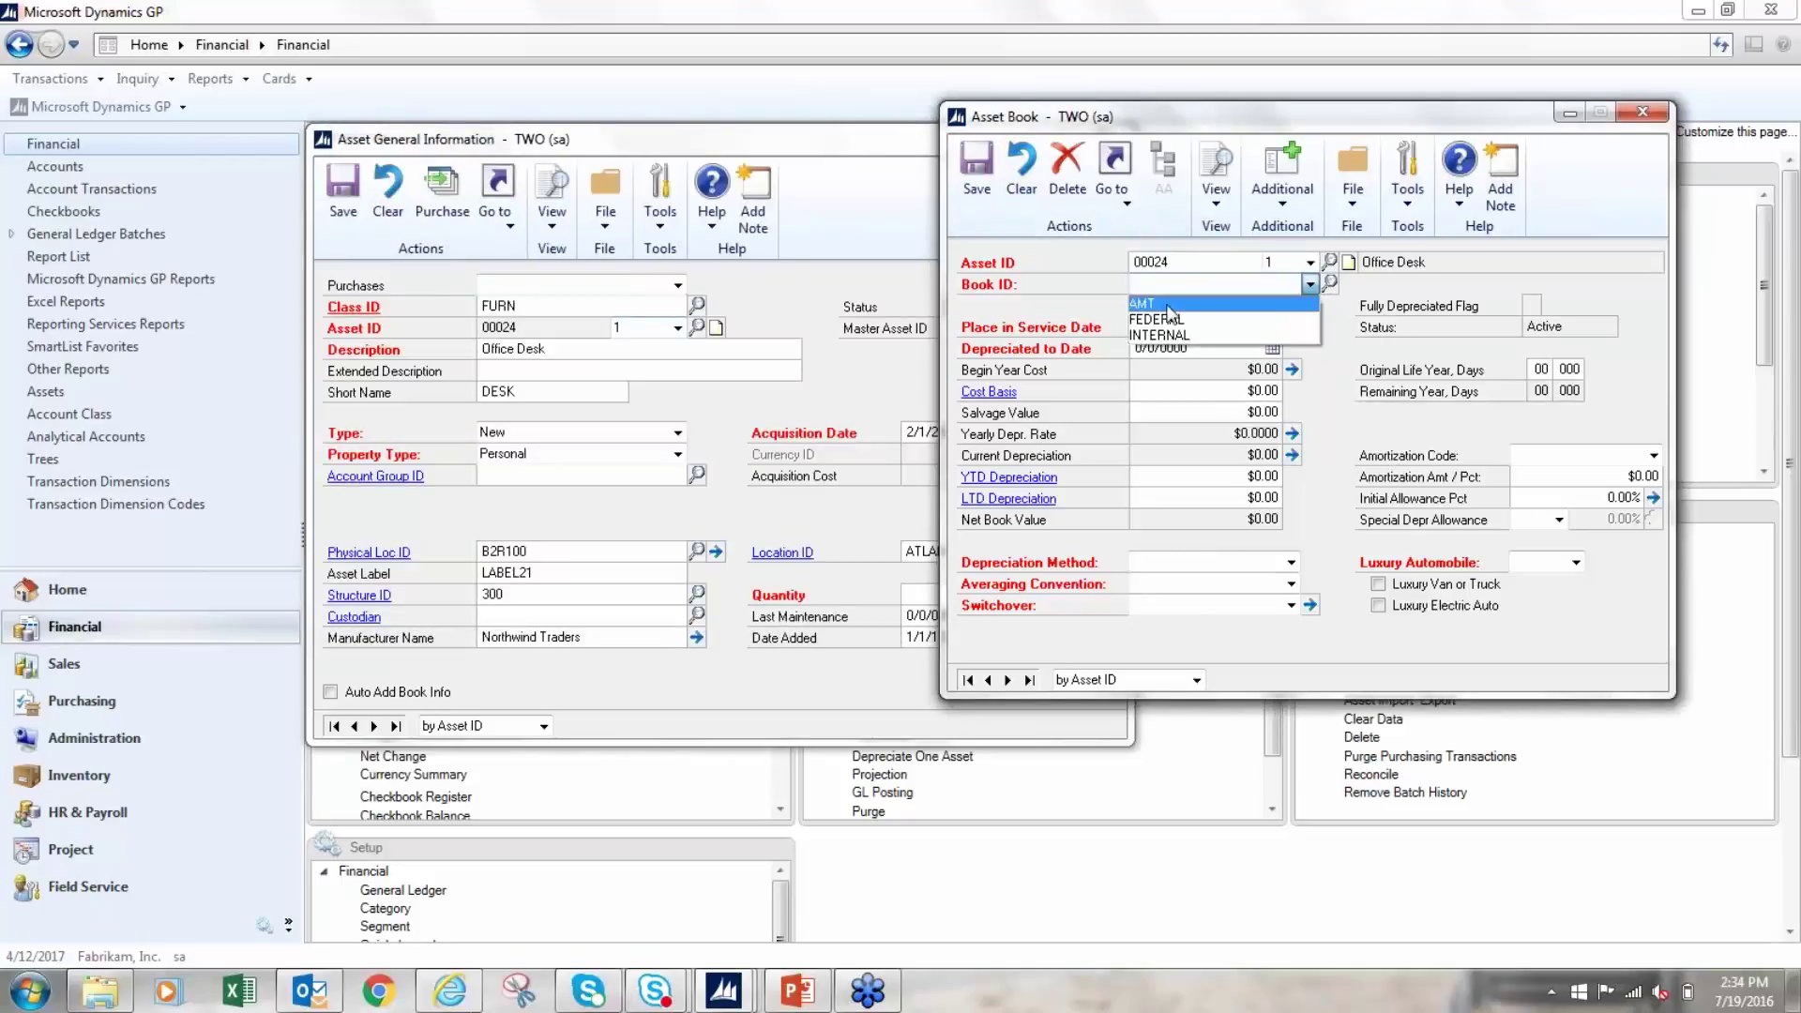
left_click(1163, 304)
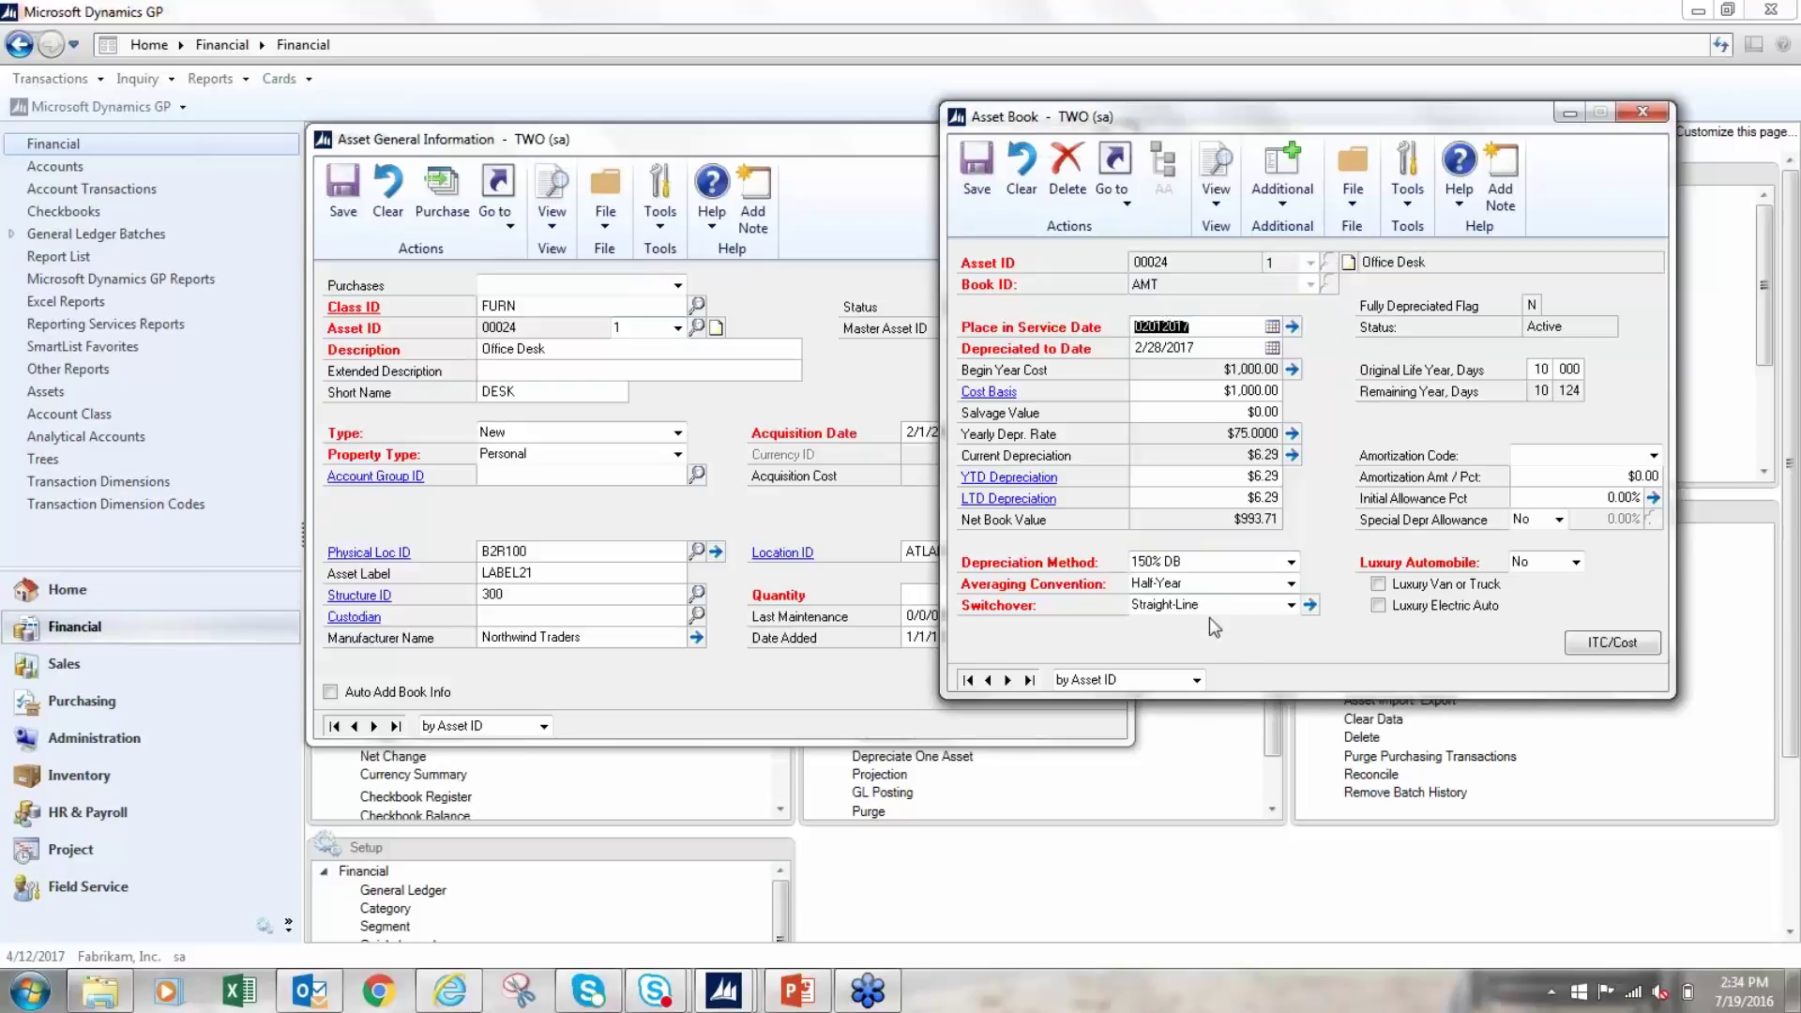
left_click(1023, 178)
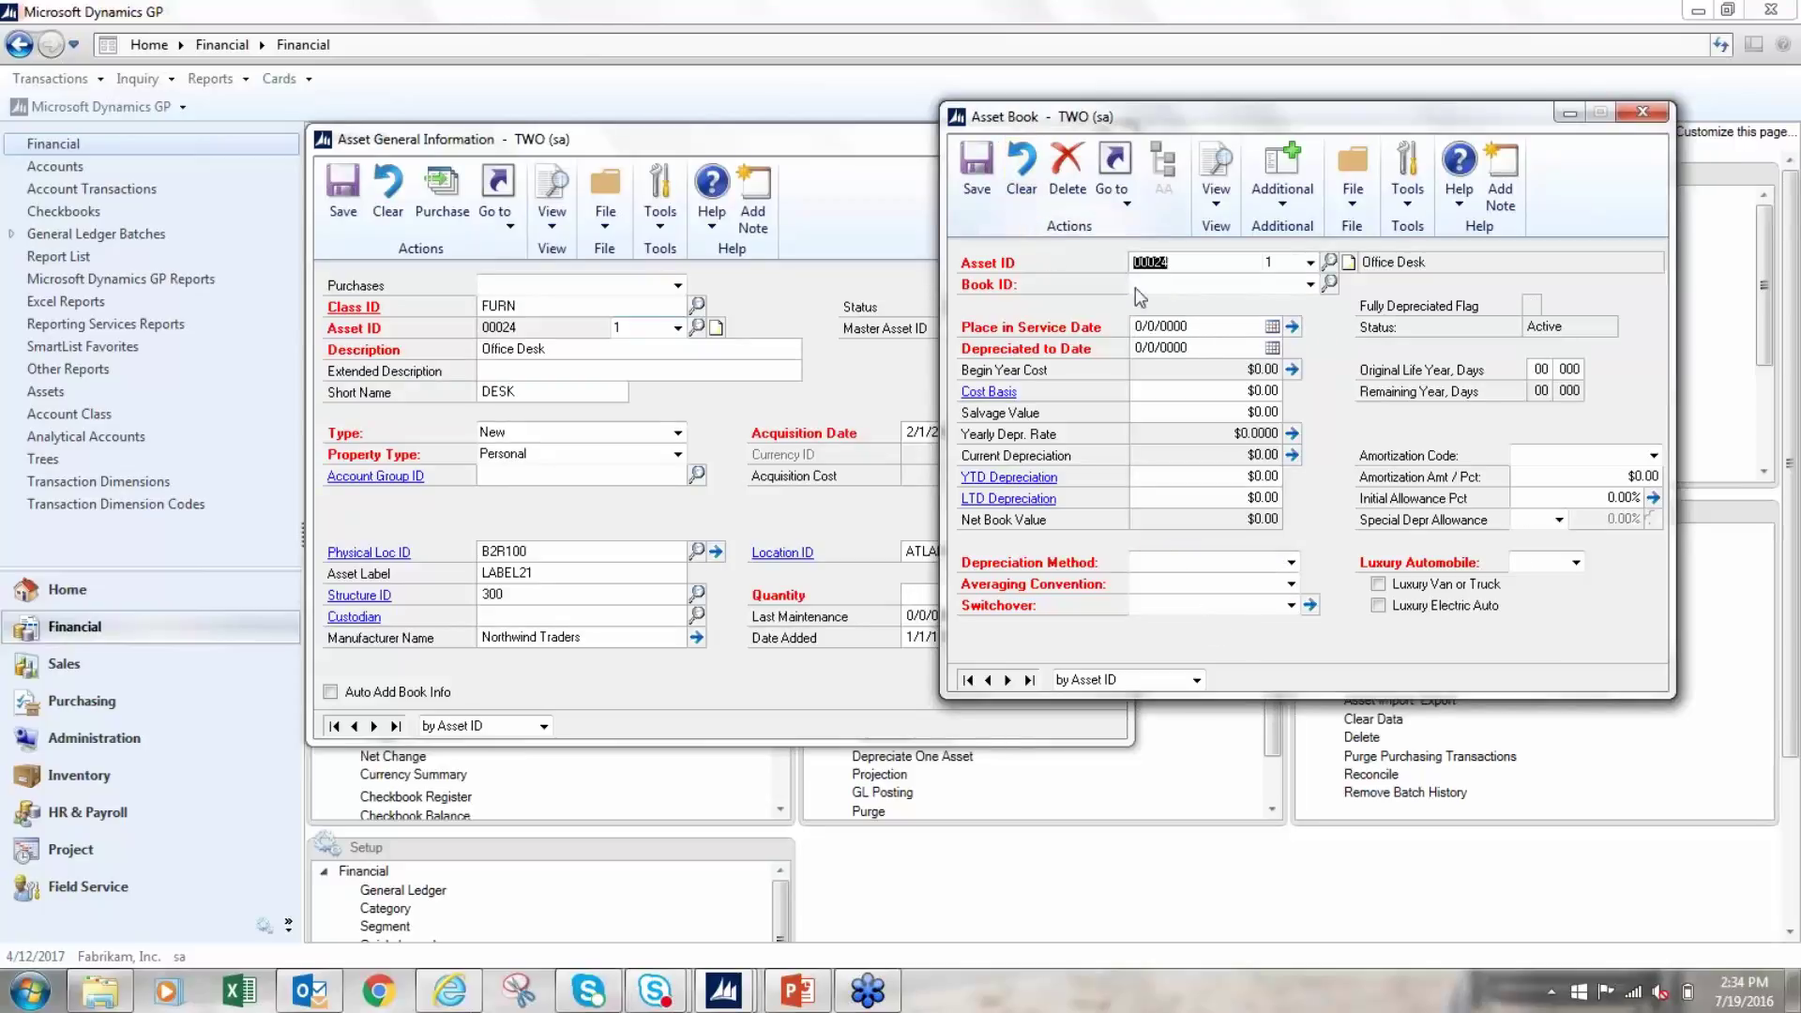
left_click(1310, 284)
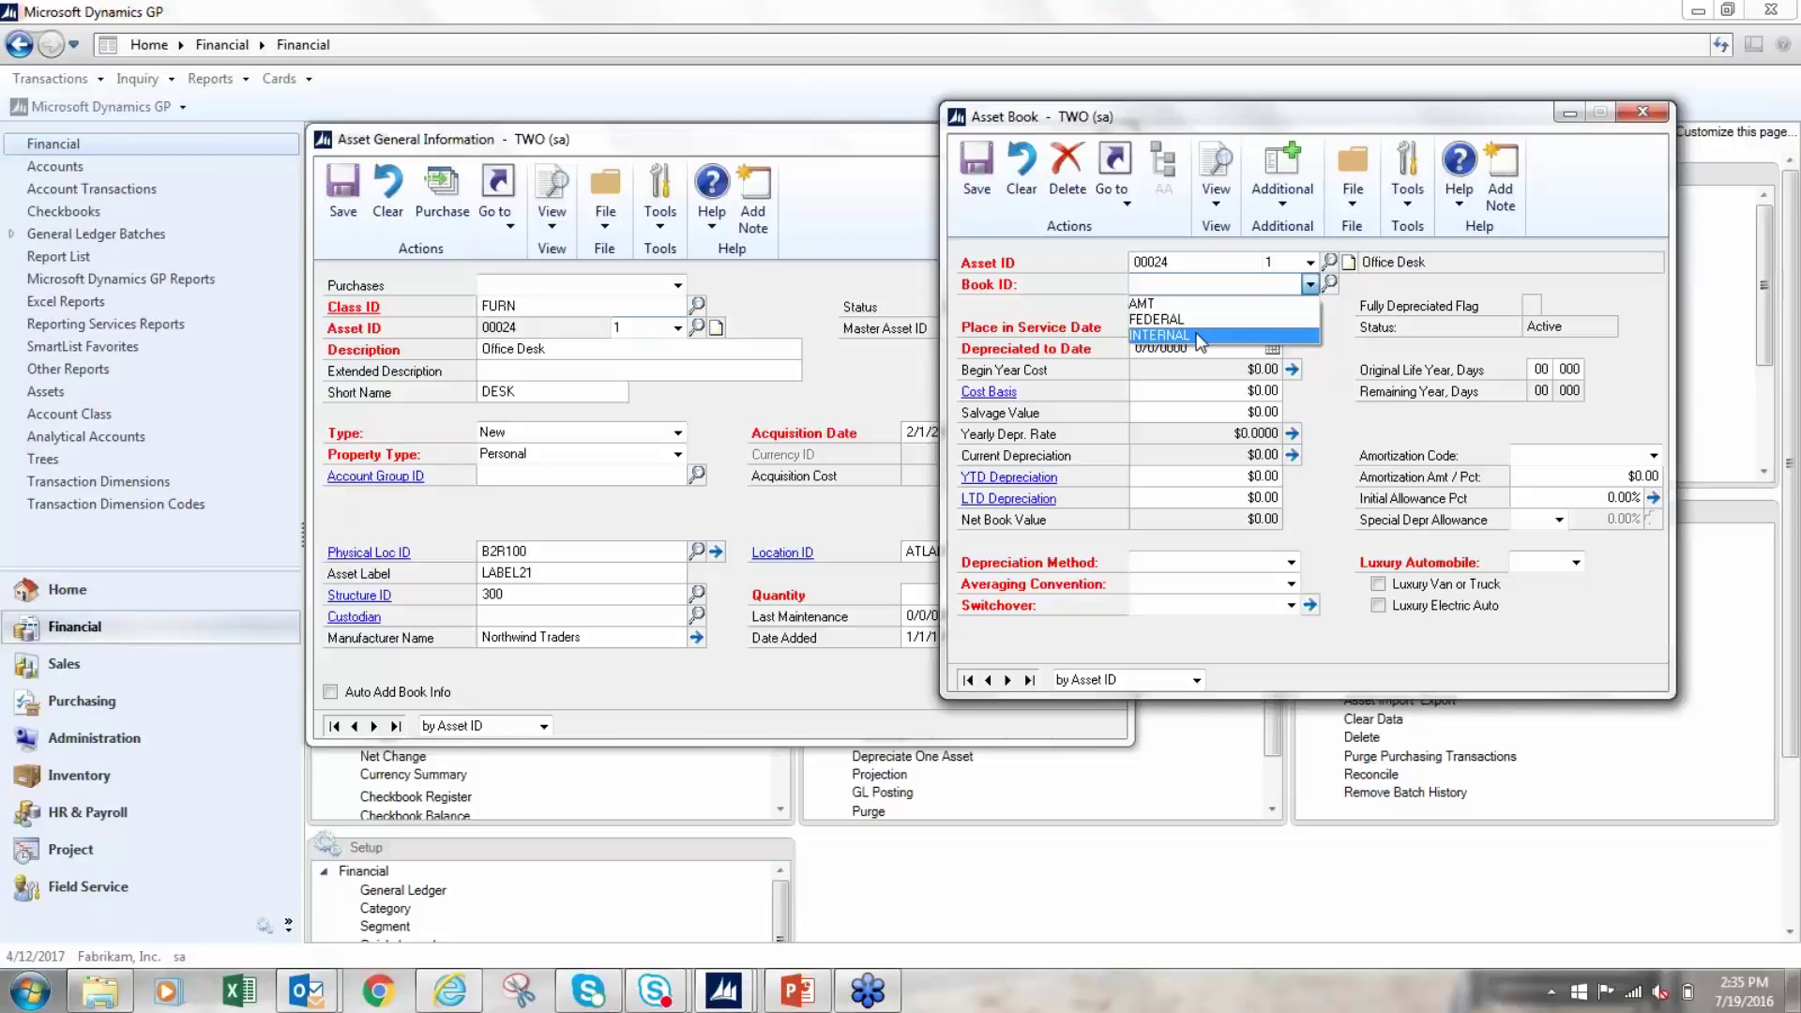
left_click(1142, 304)
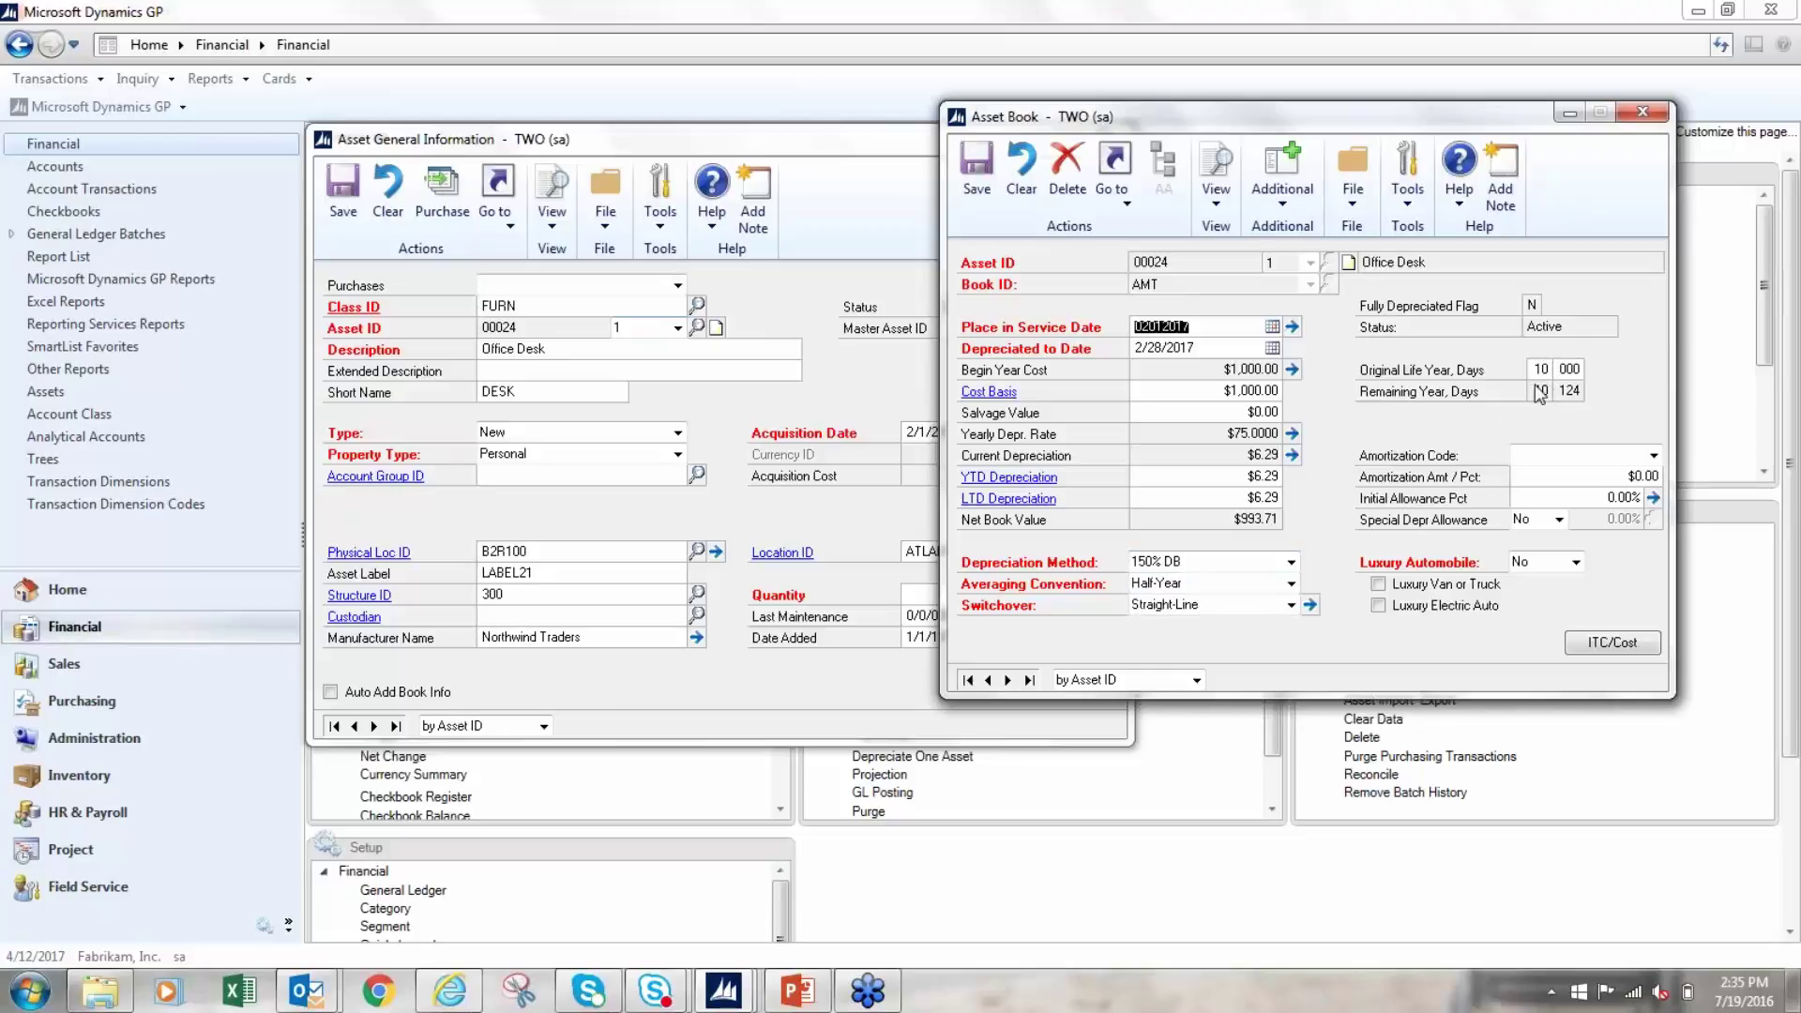
left_click(1212, 397)
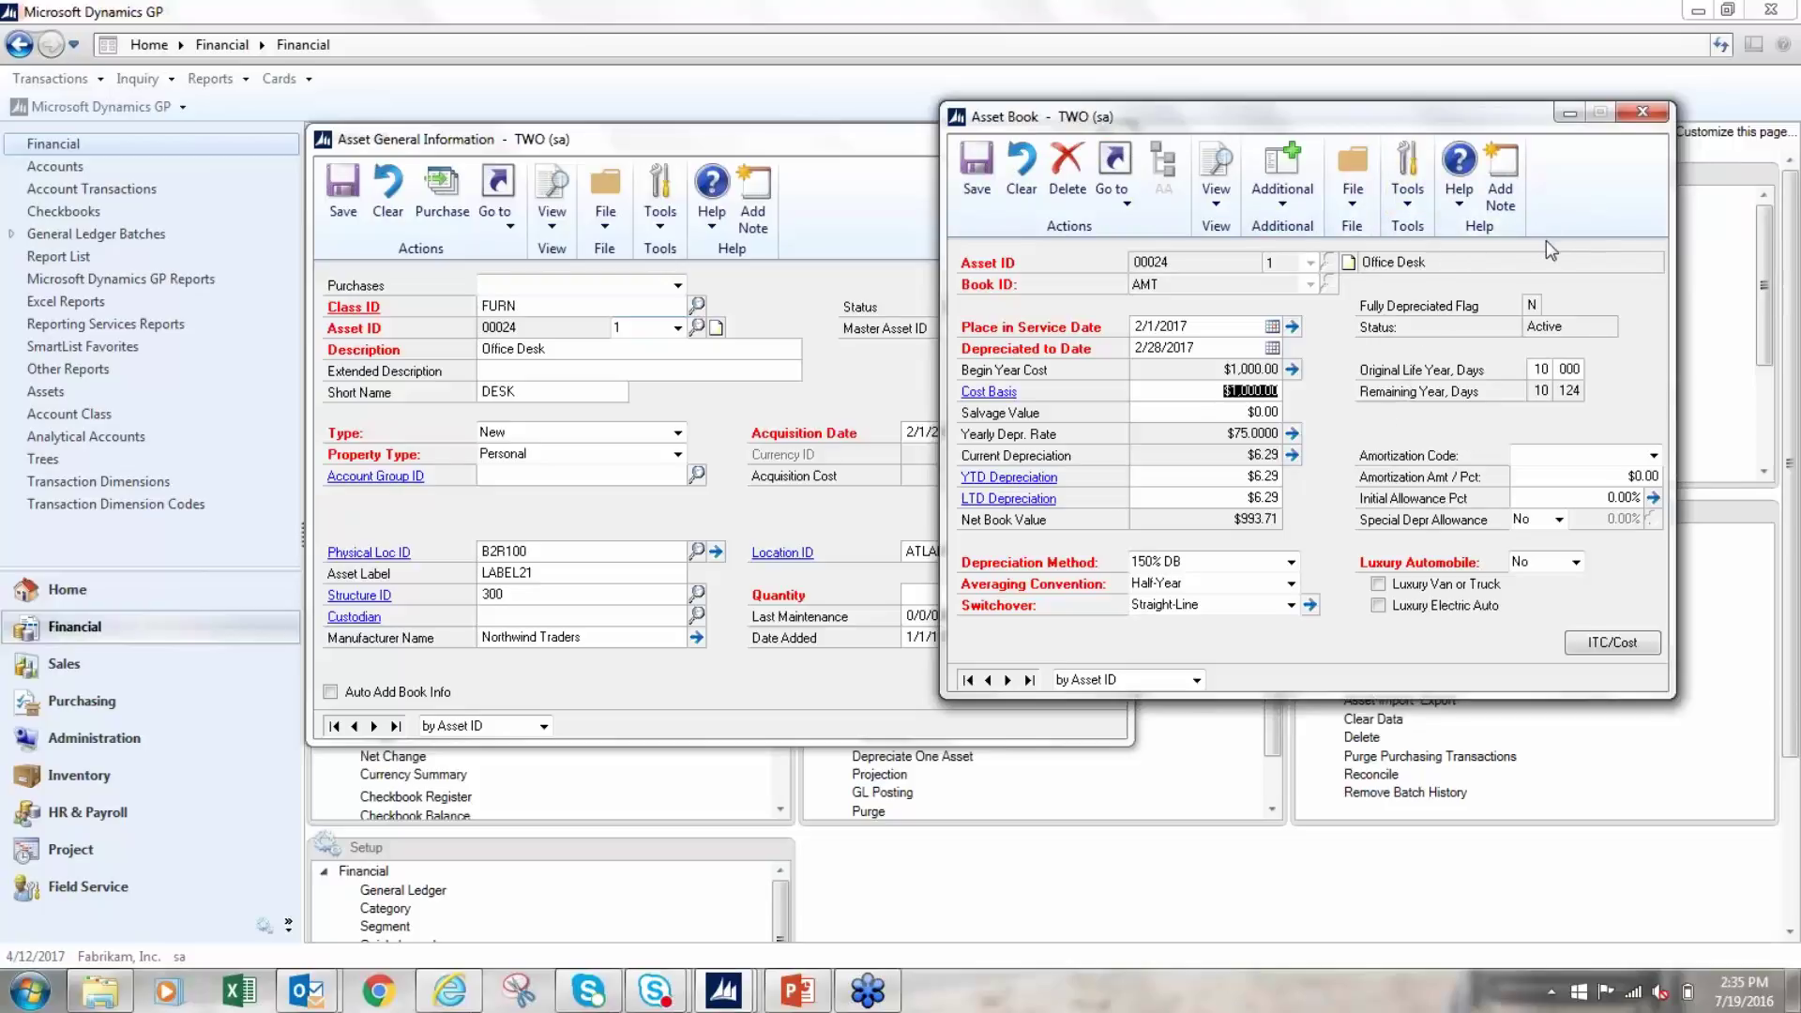
Close the Office Desk's book and general windows, and briefly open and close a blank asset book window.
left_click(1641, 115)
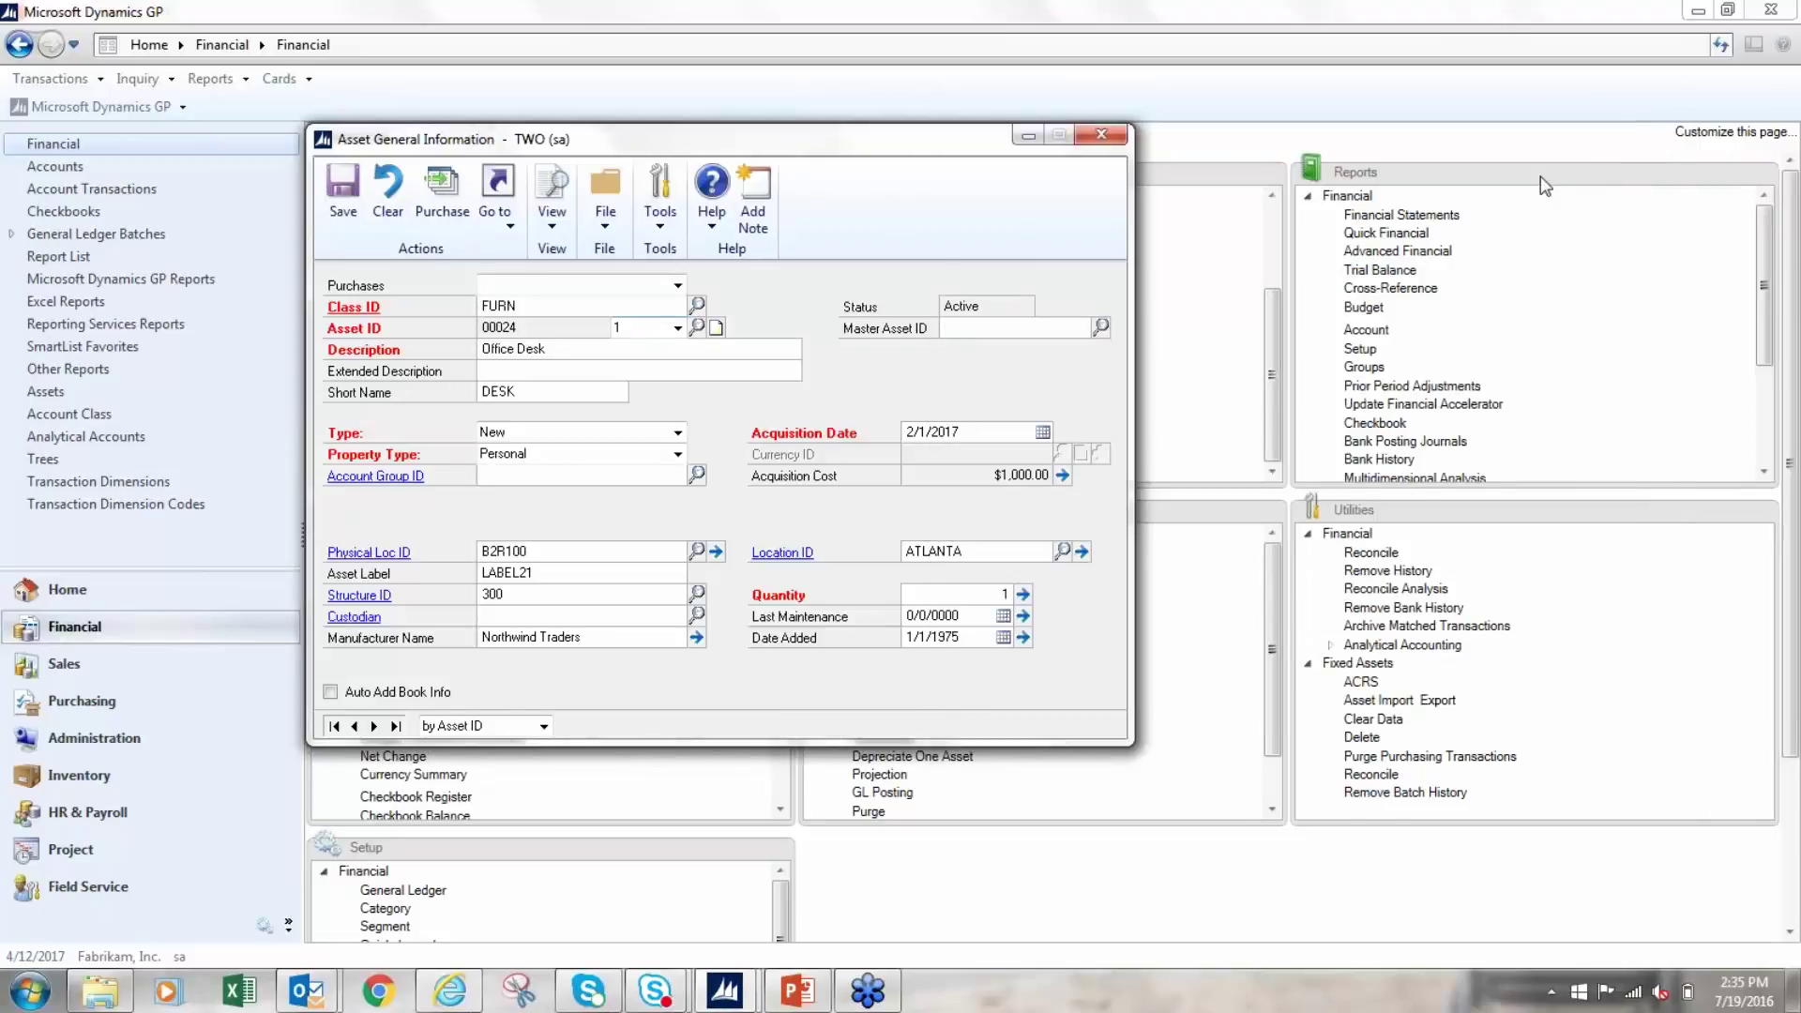
left_click(1099, 139)
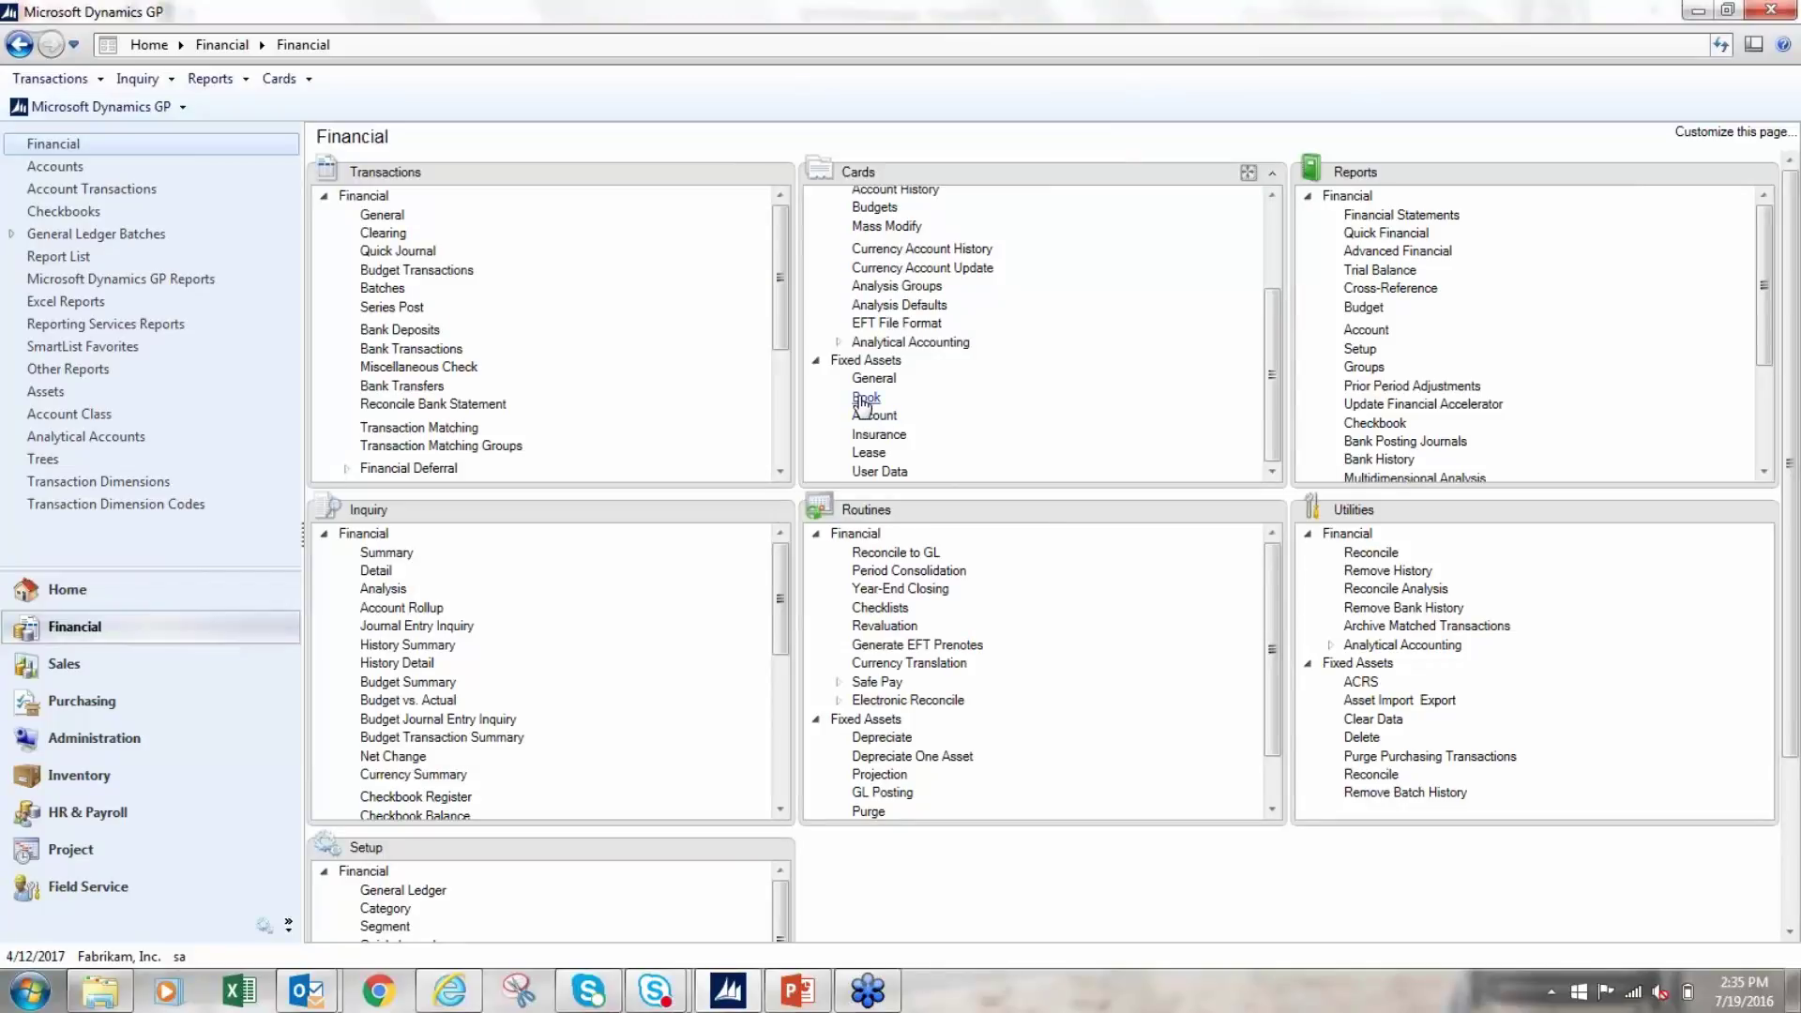
left_click(862, 400)
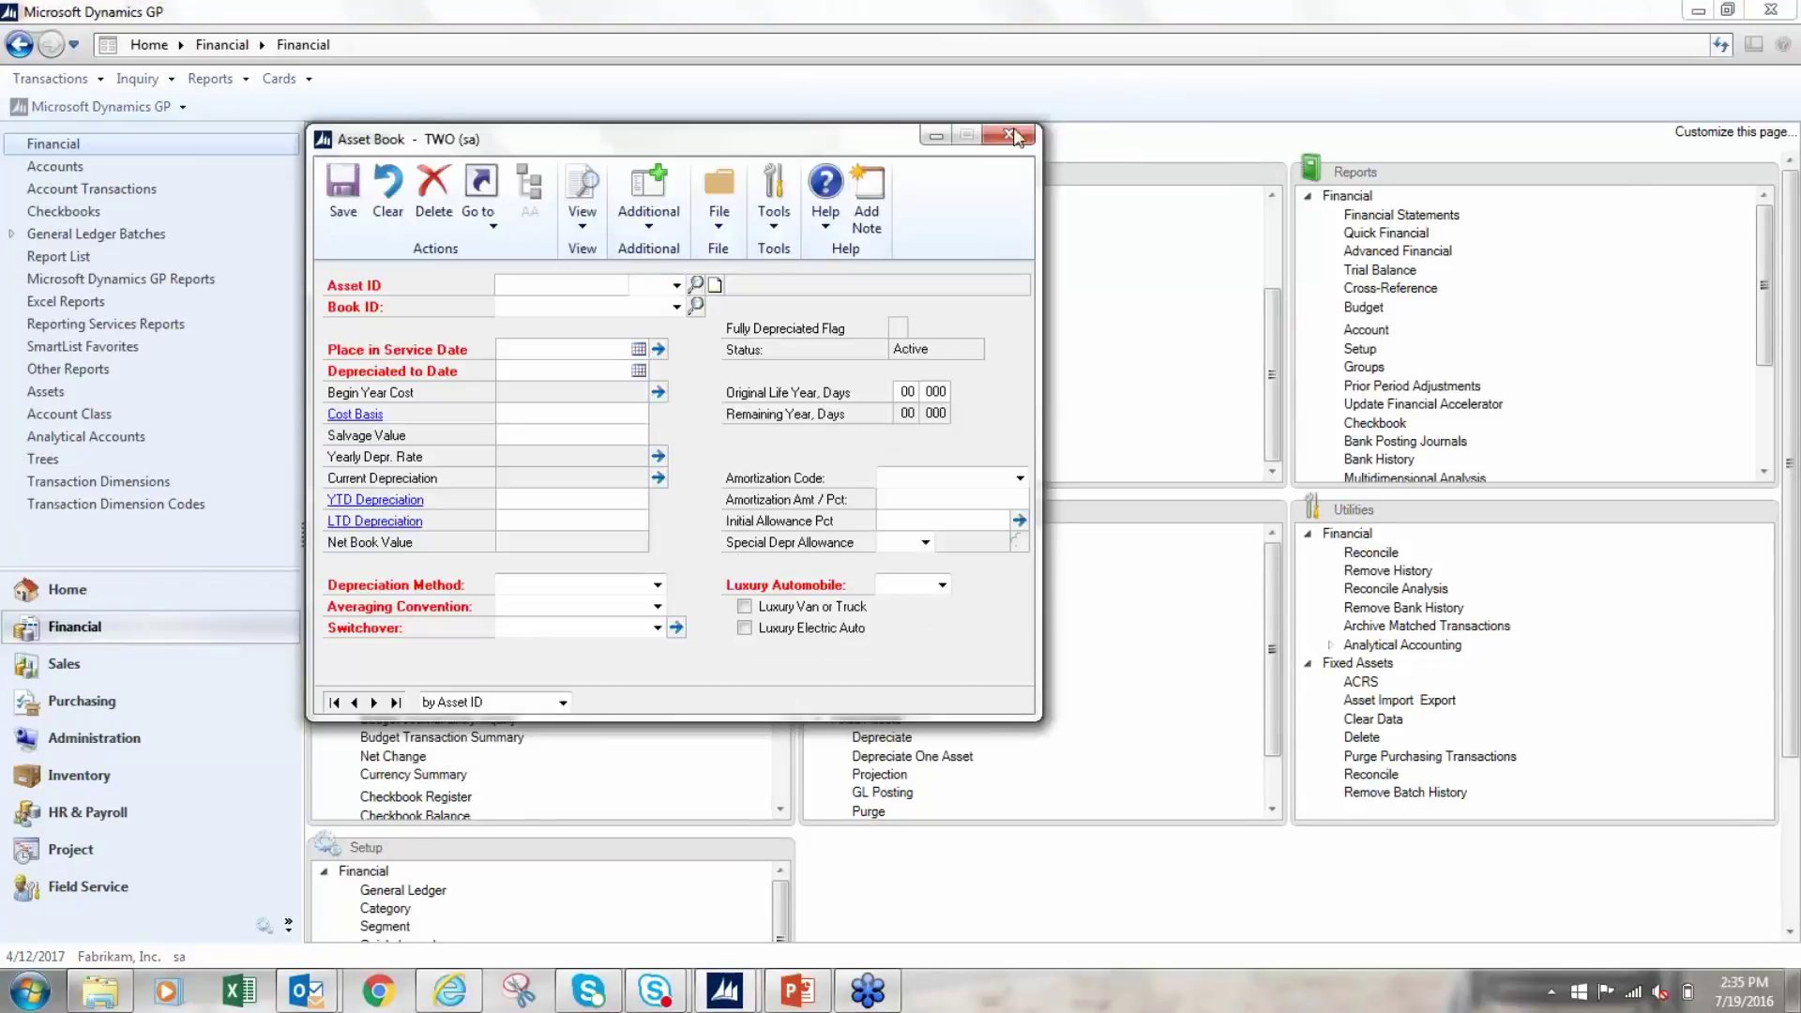
left_click(1010, 135)
Open a blank asset general card and check the class ID lookup without choosing a class.
left_click(861, 379)
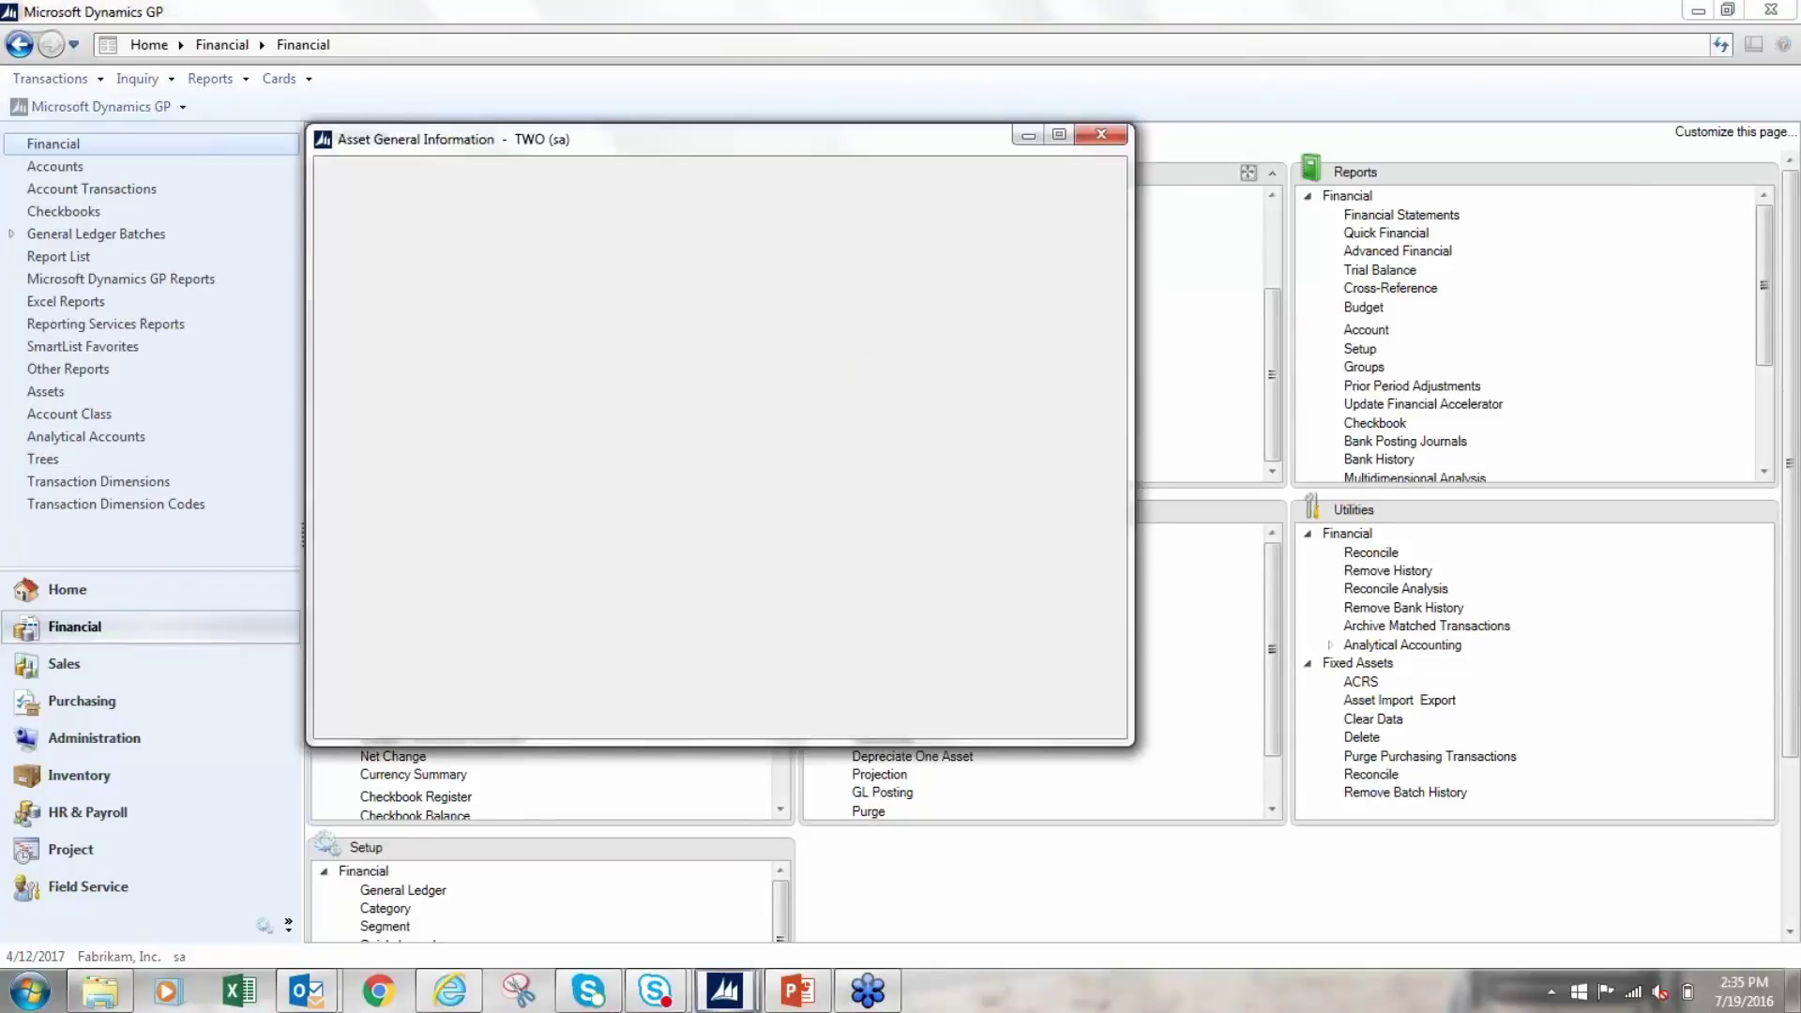
left_click(697, 306)
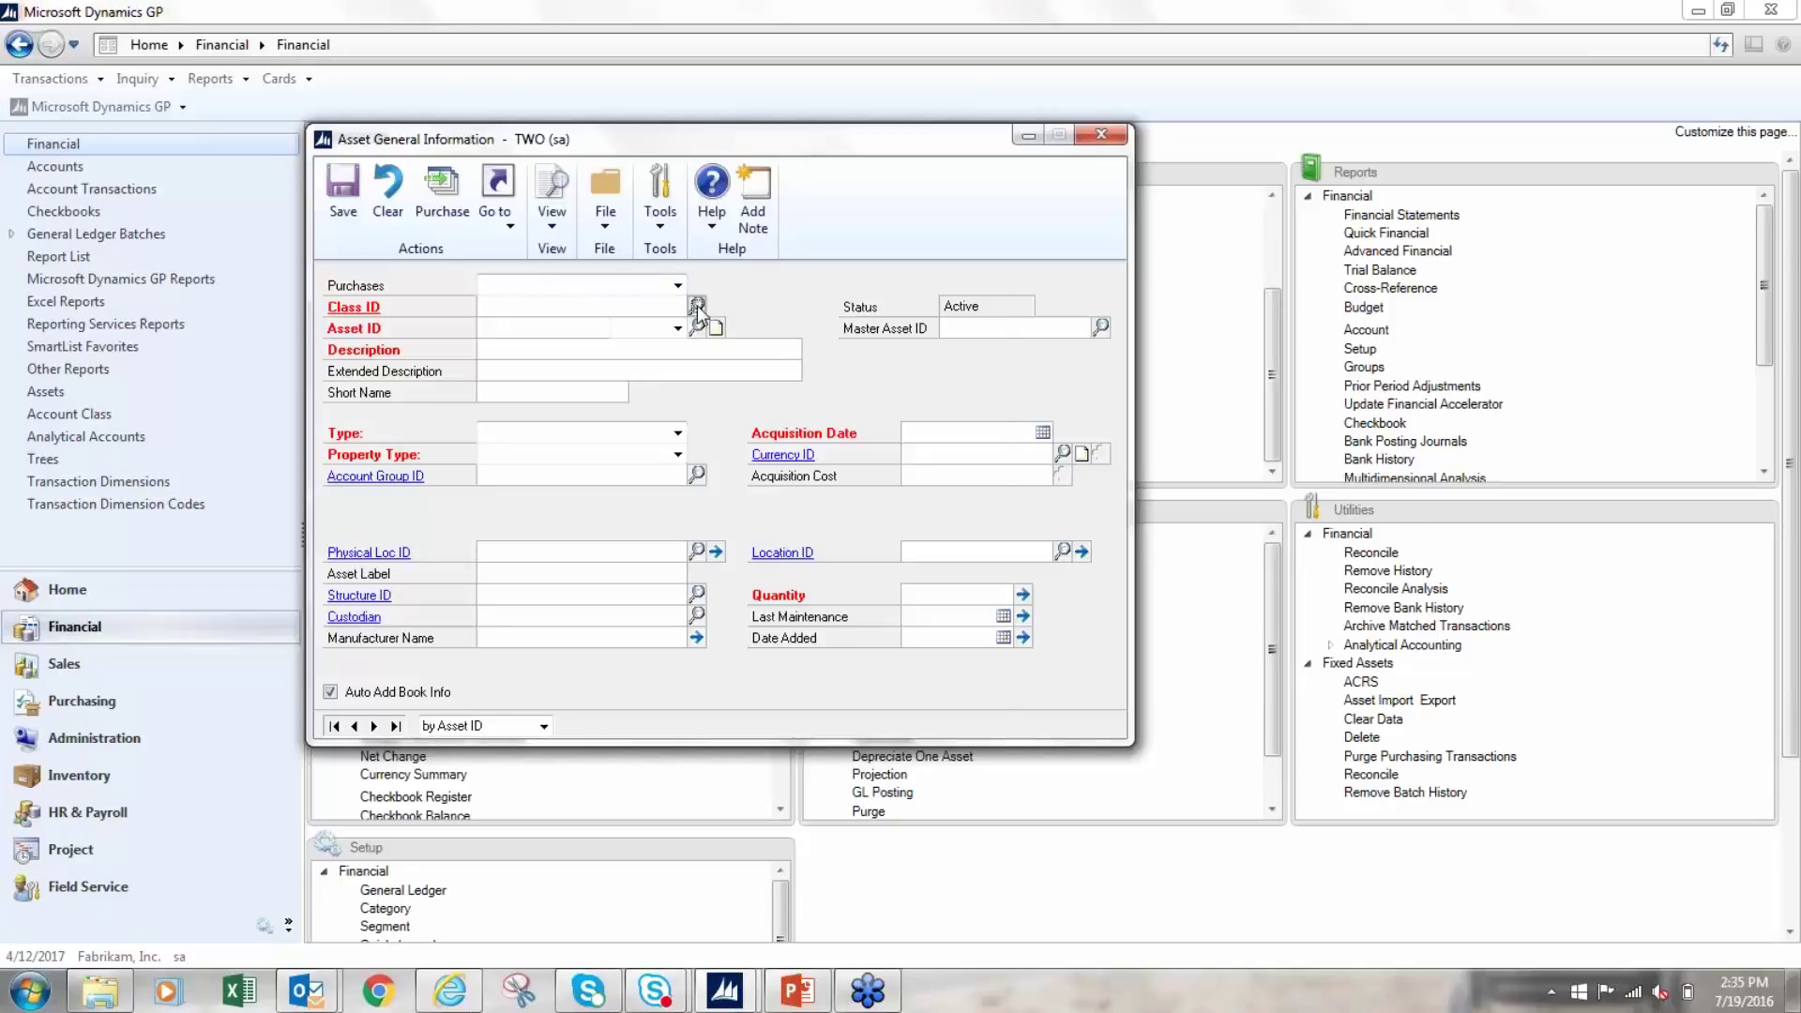
left_click(968, 232)
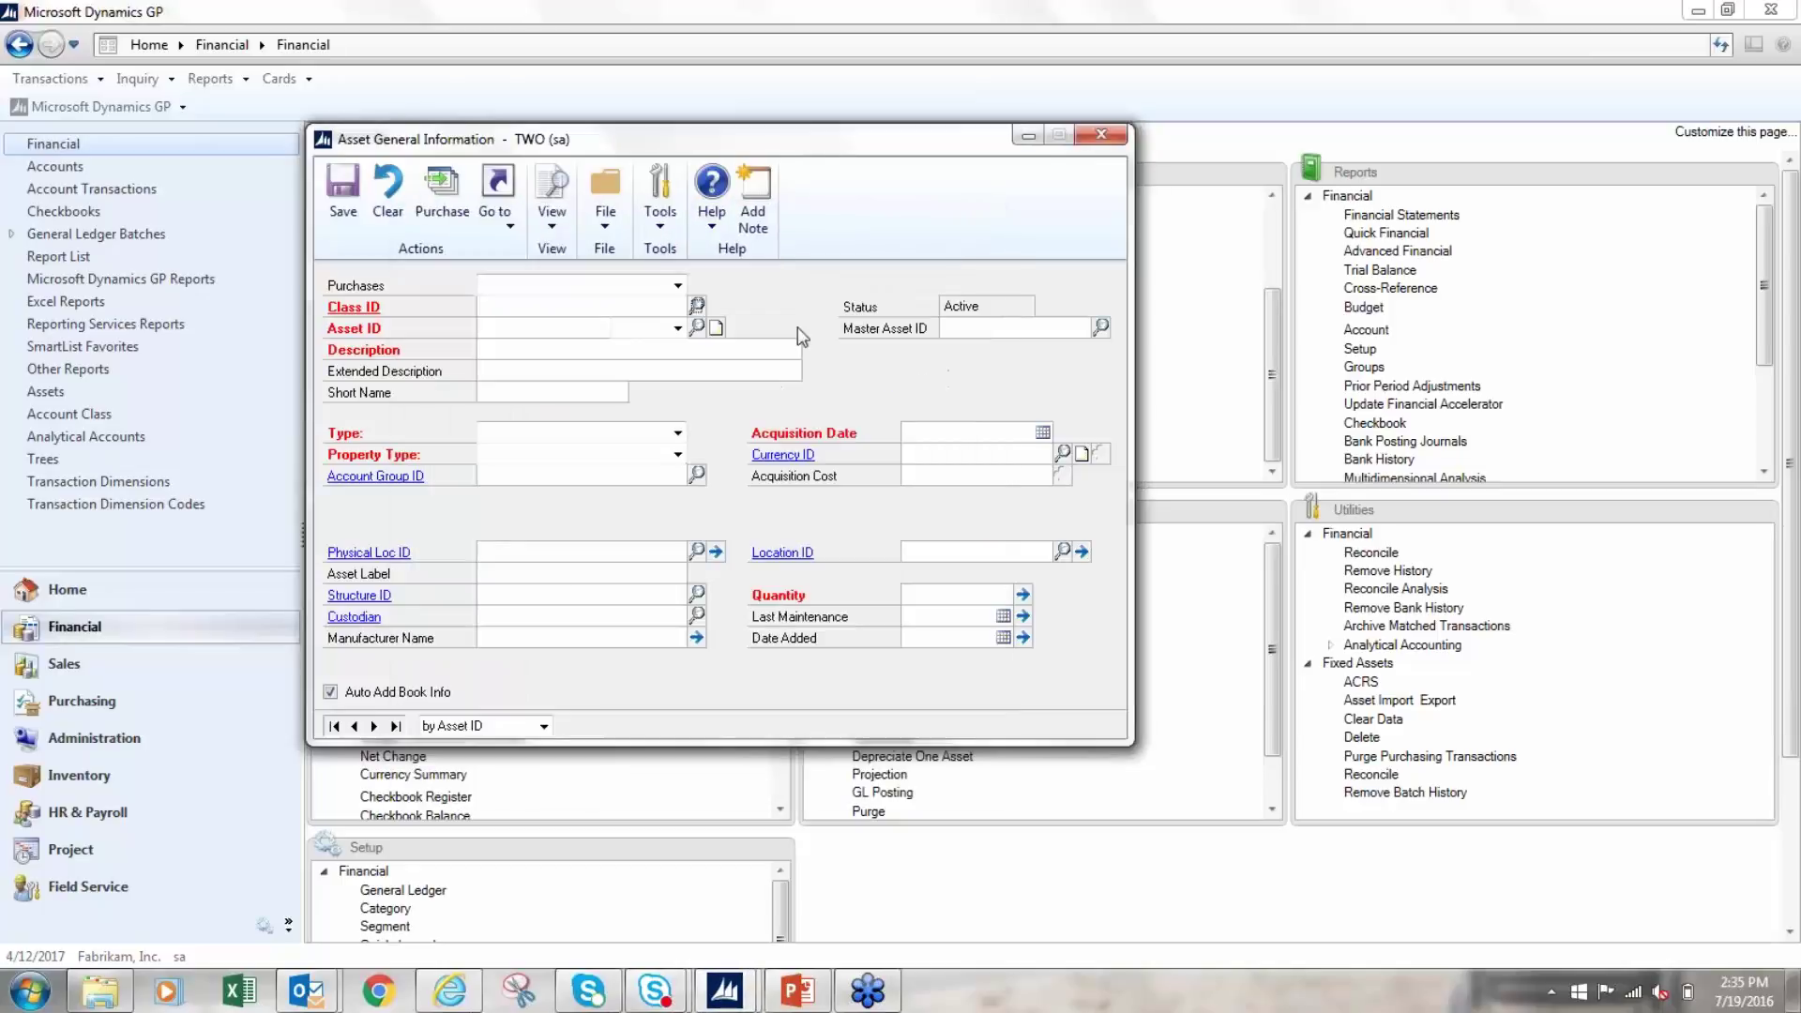
Look up the existing assets and load the general card of the server, asset 000054.
left_click(697, 328)
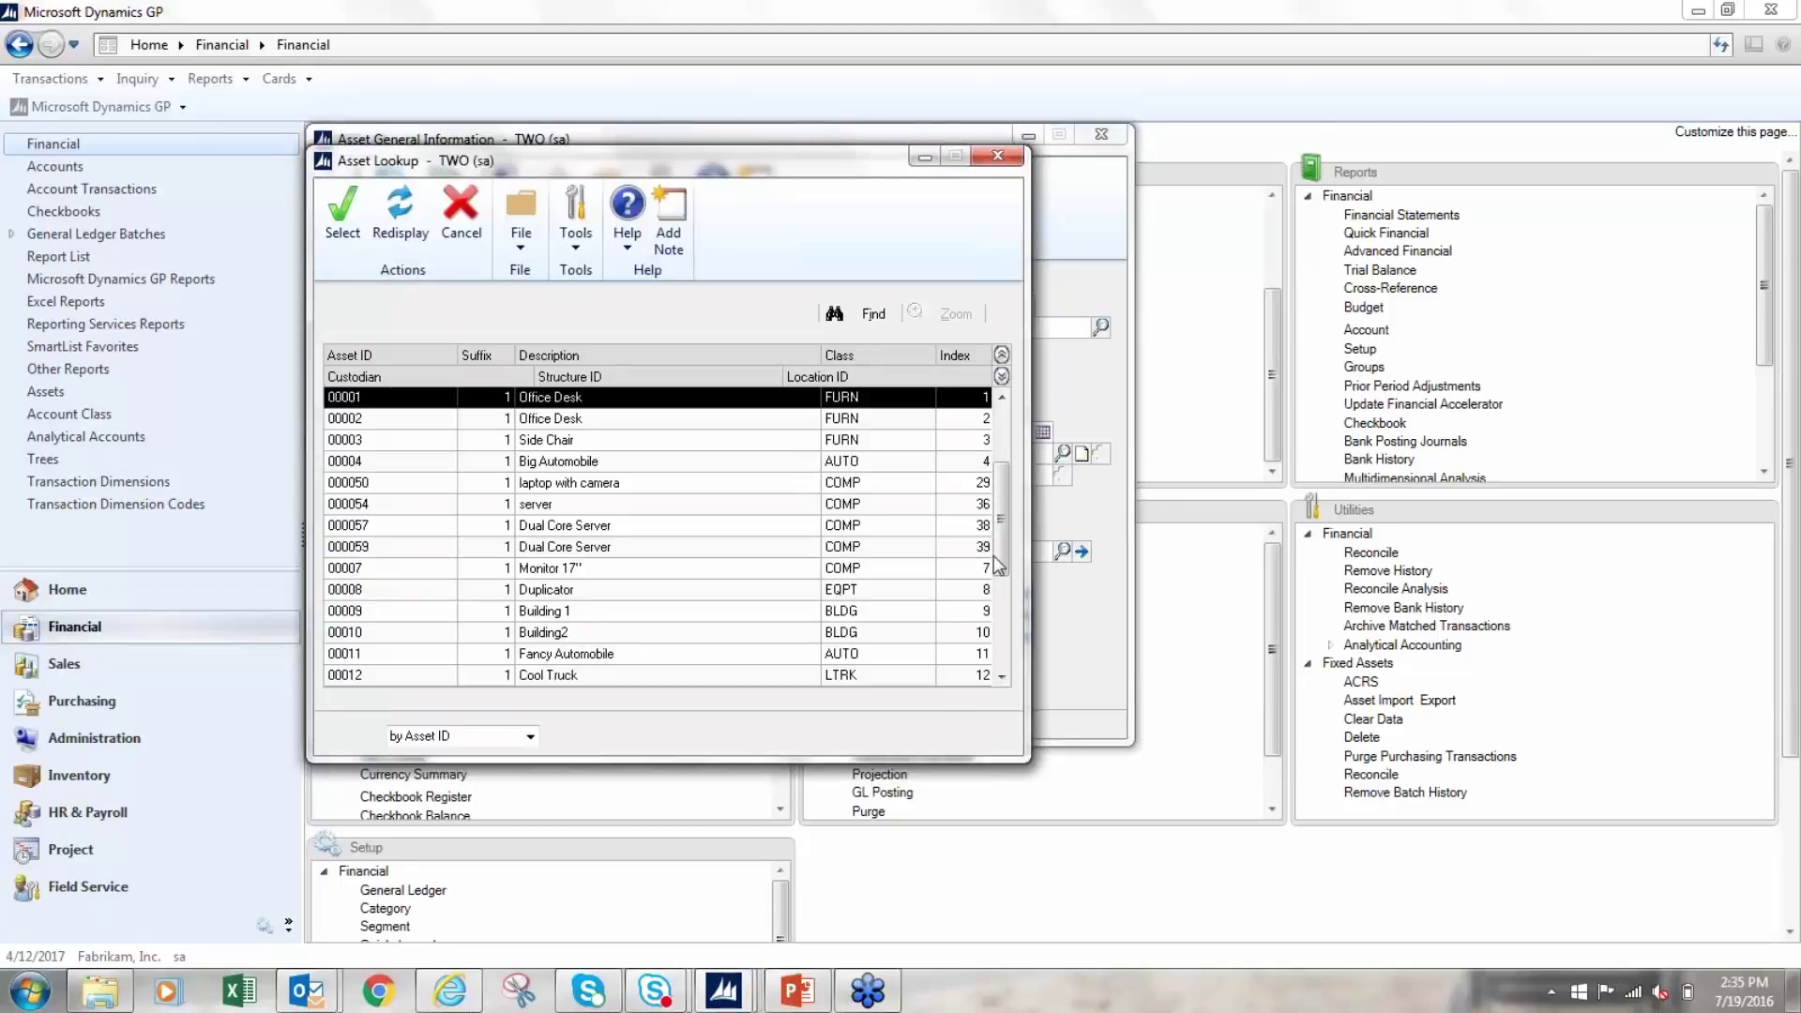
left_click_drag(998, 563, 1004, 706)
left_click_drag(1024, 528, 1000, 433)
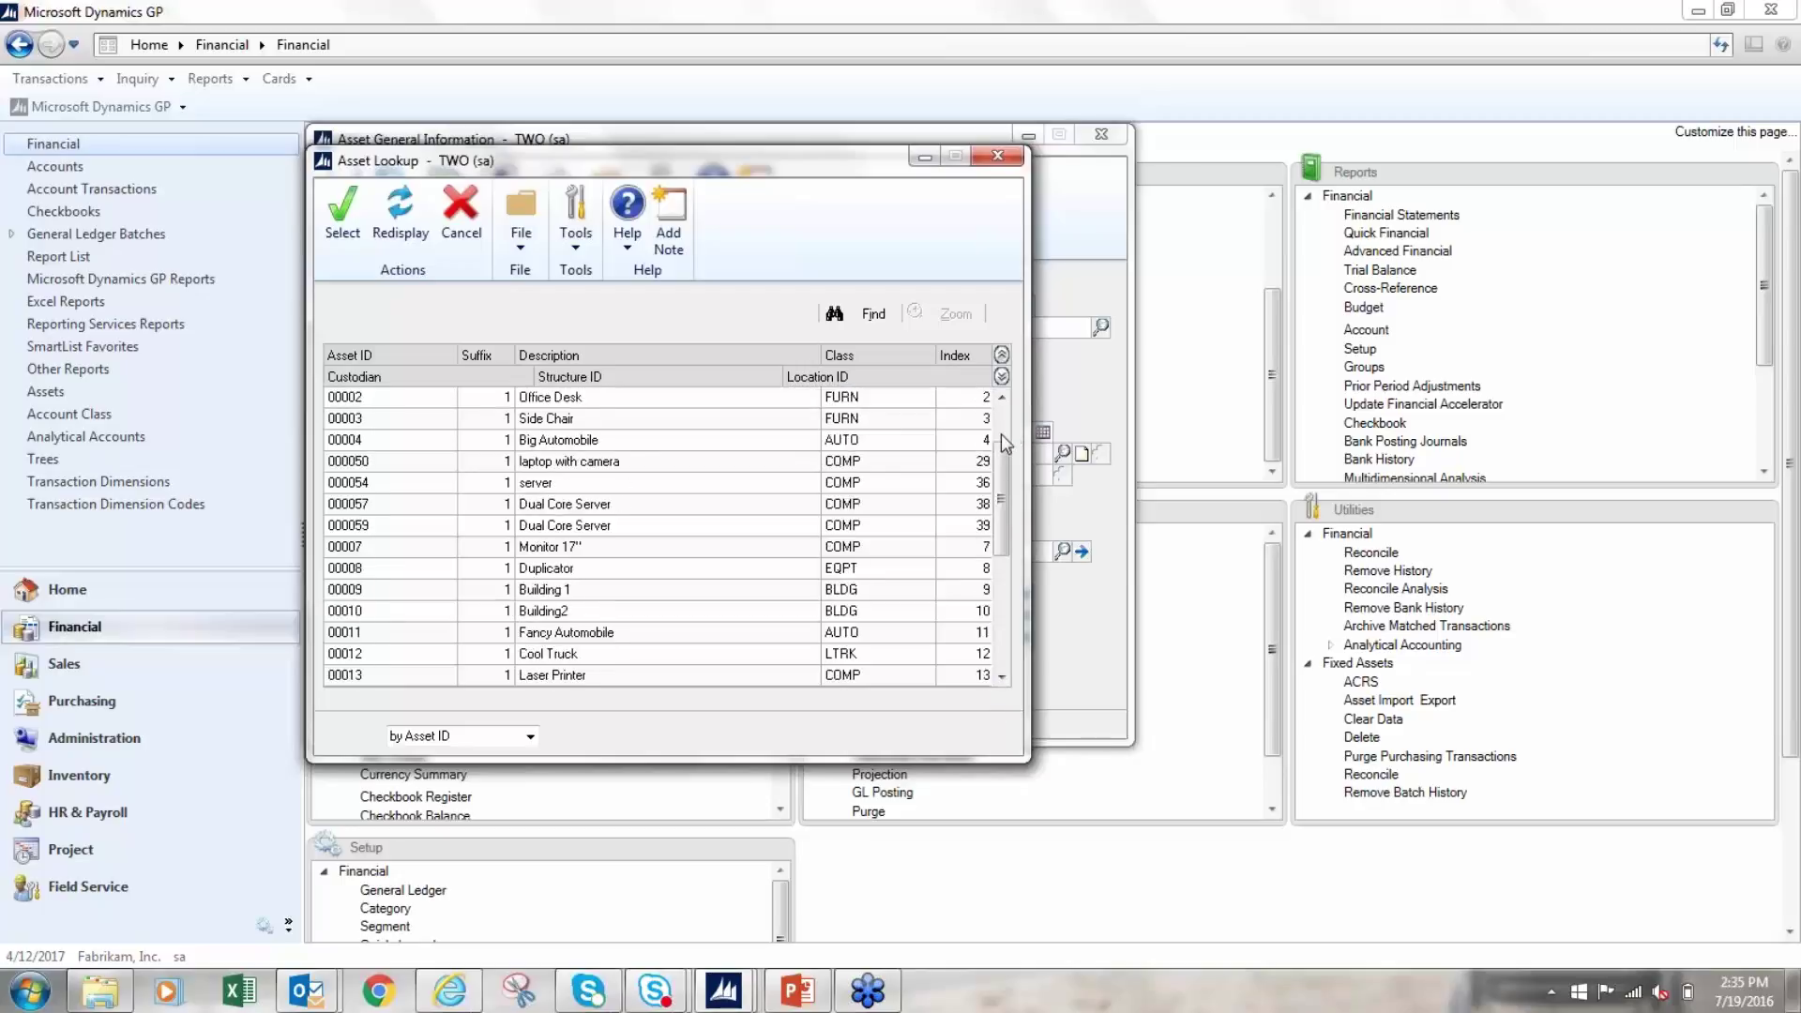
left_click(415, 480)
double_click(396, 484)
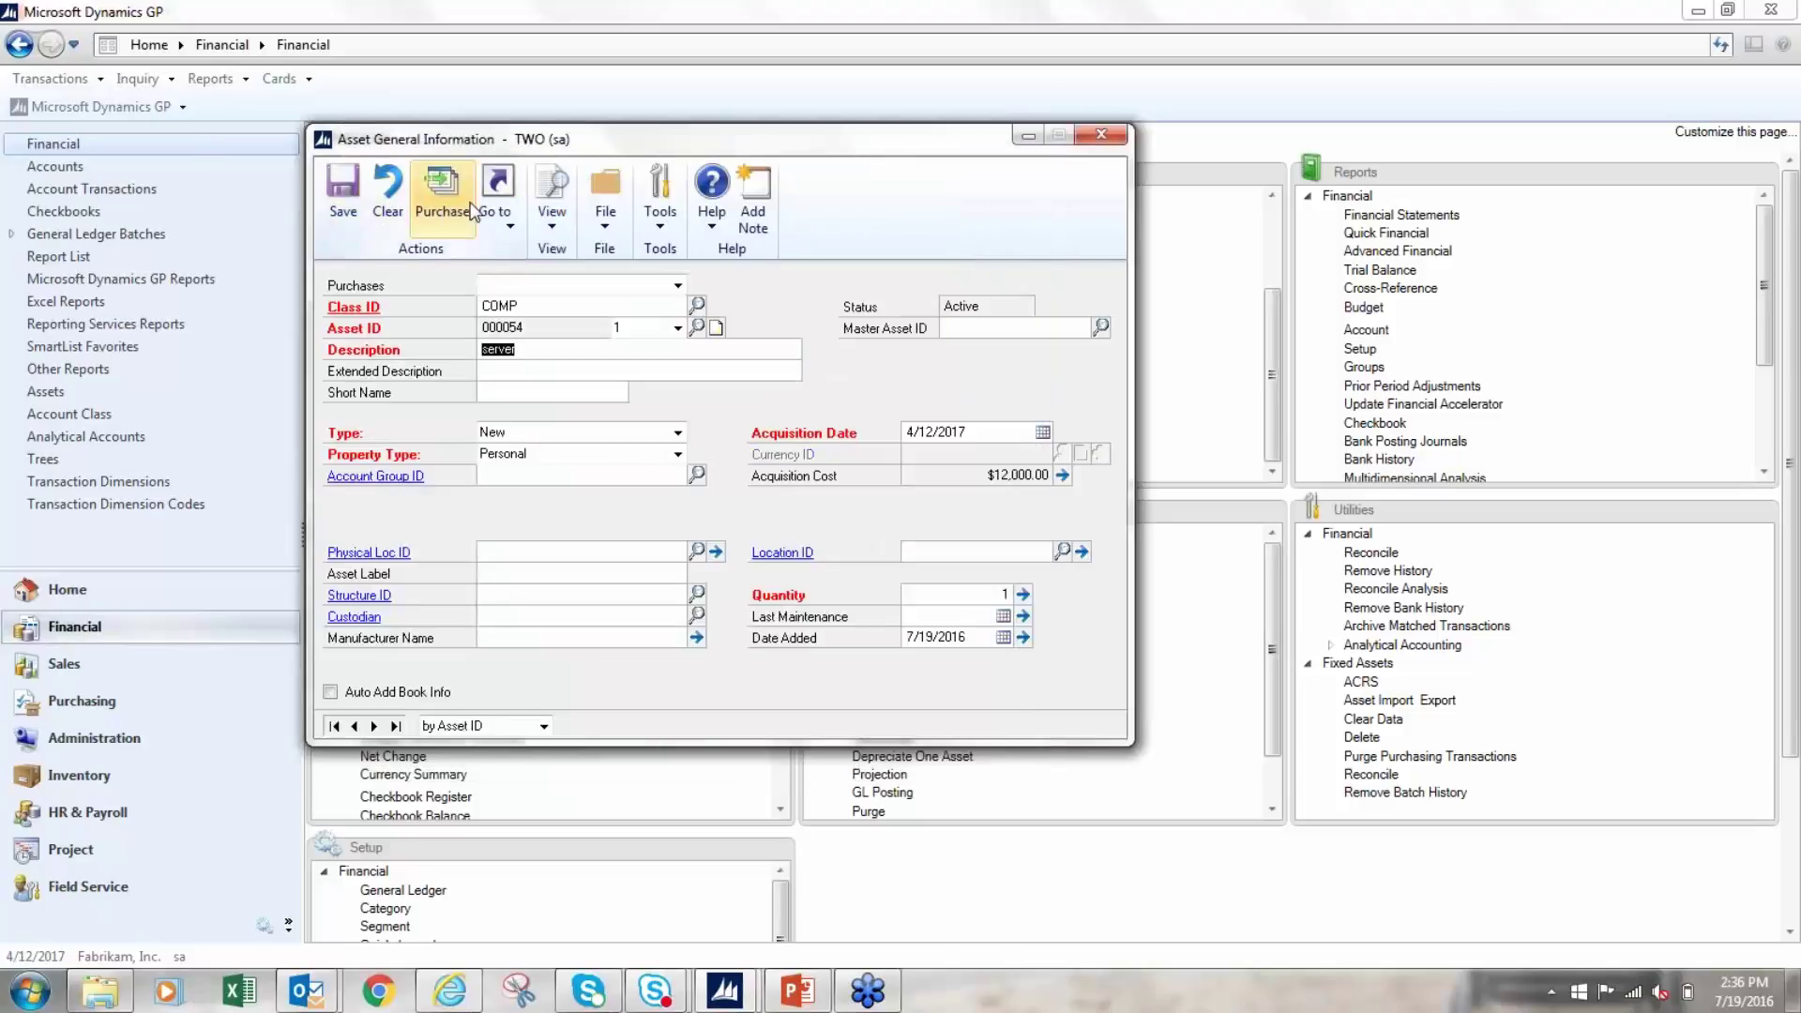
Open the server's asset book, bring up its INTERNAL book, save it and close the asset windows.
left_click(497, 202)
left_click(530, 302)
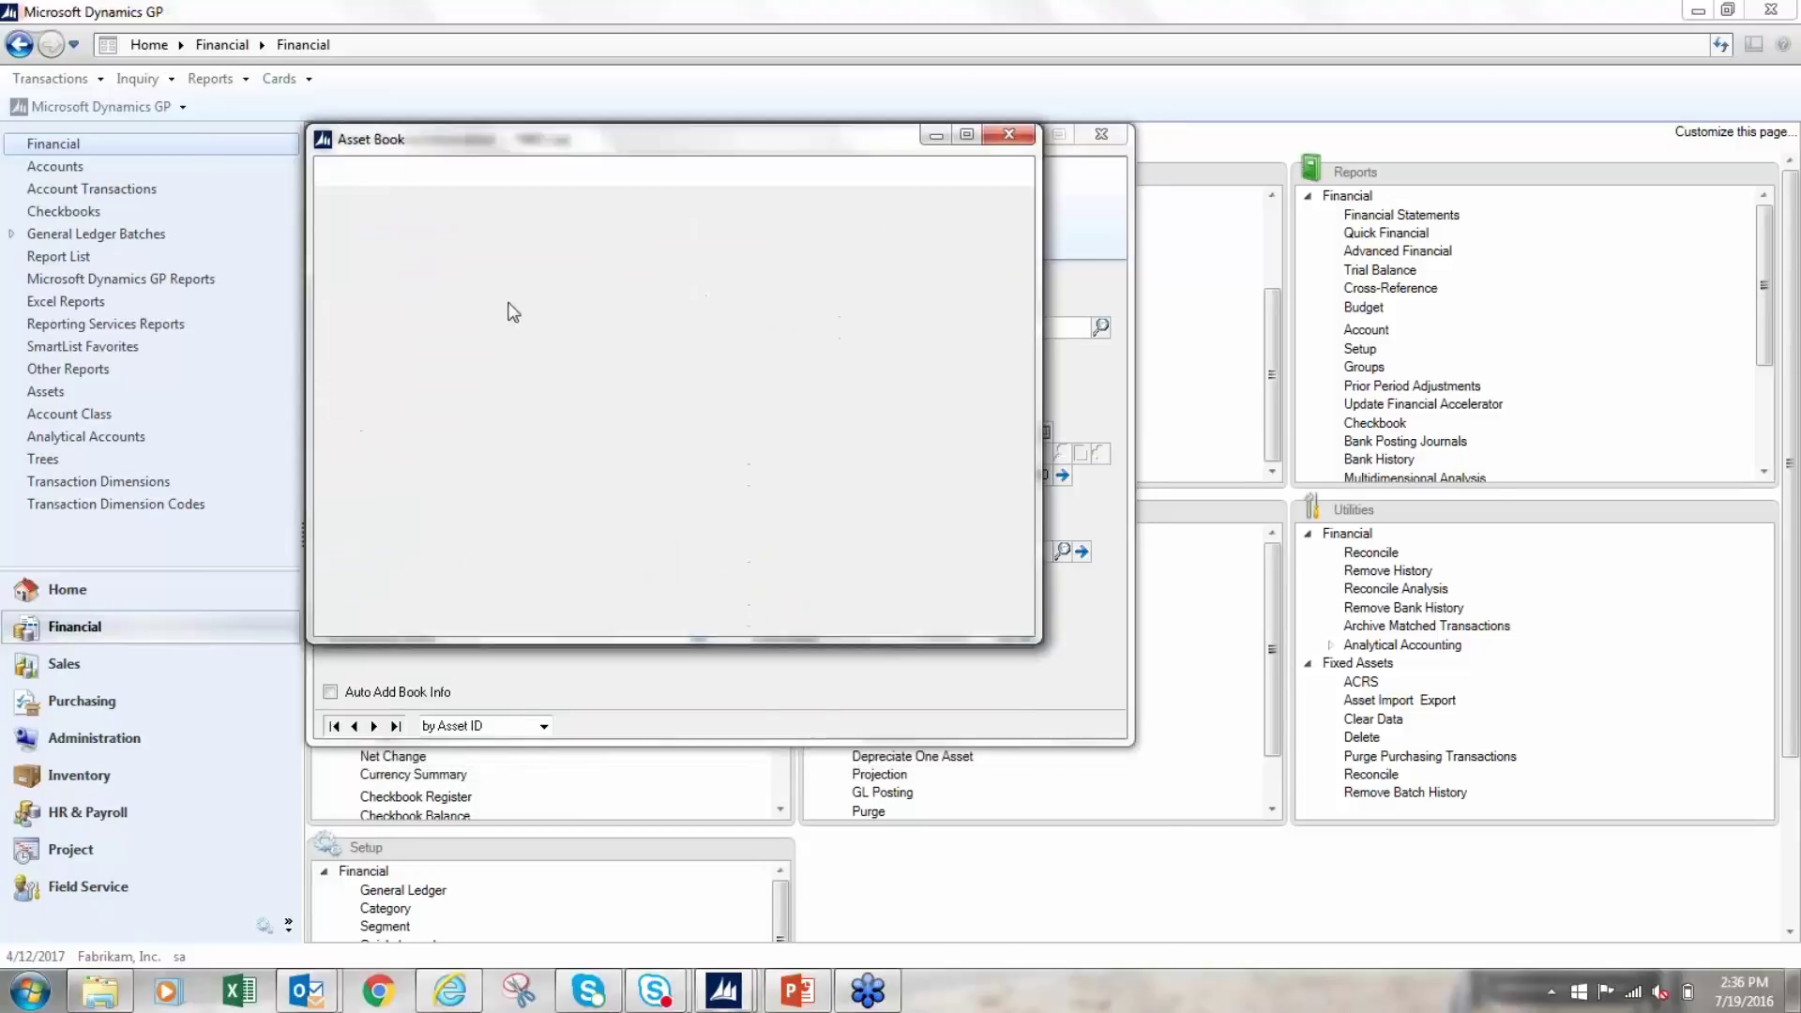
left_click(675, 307)
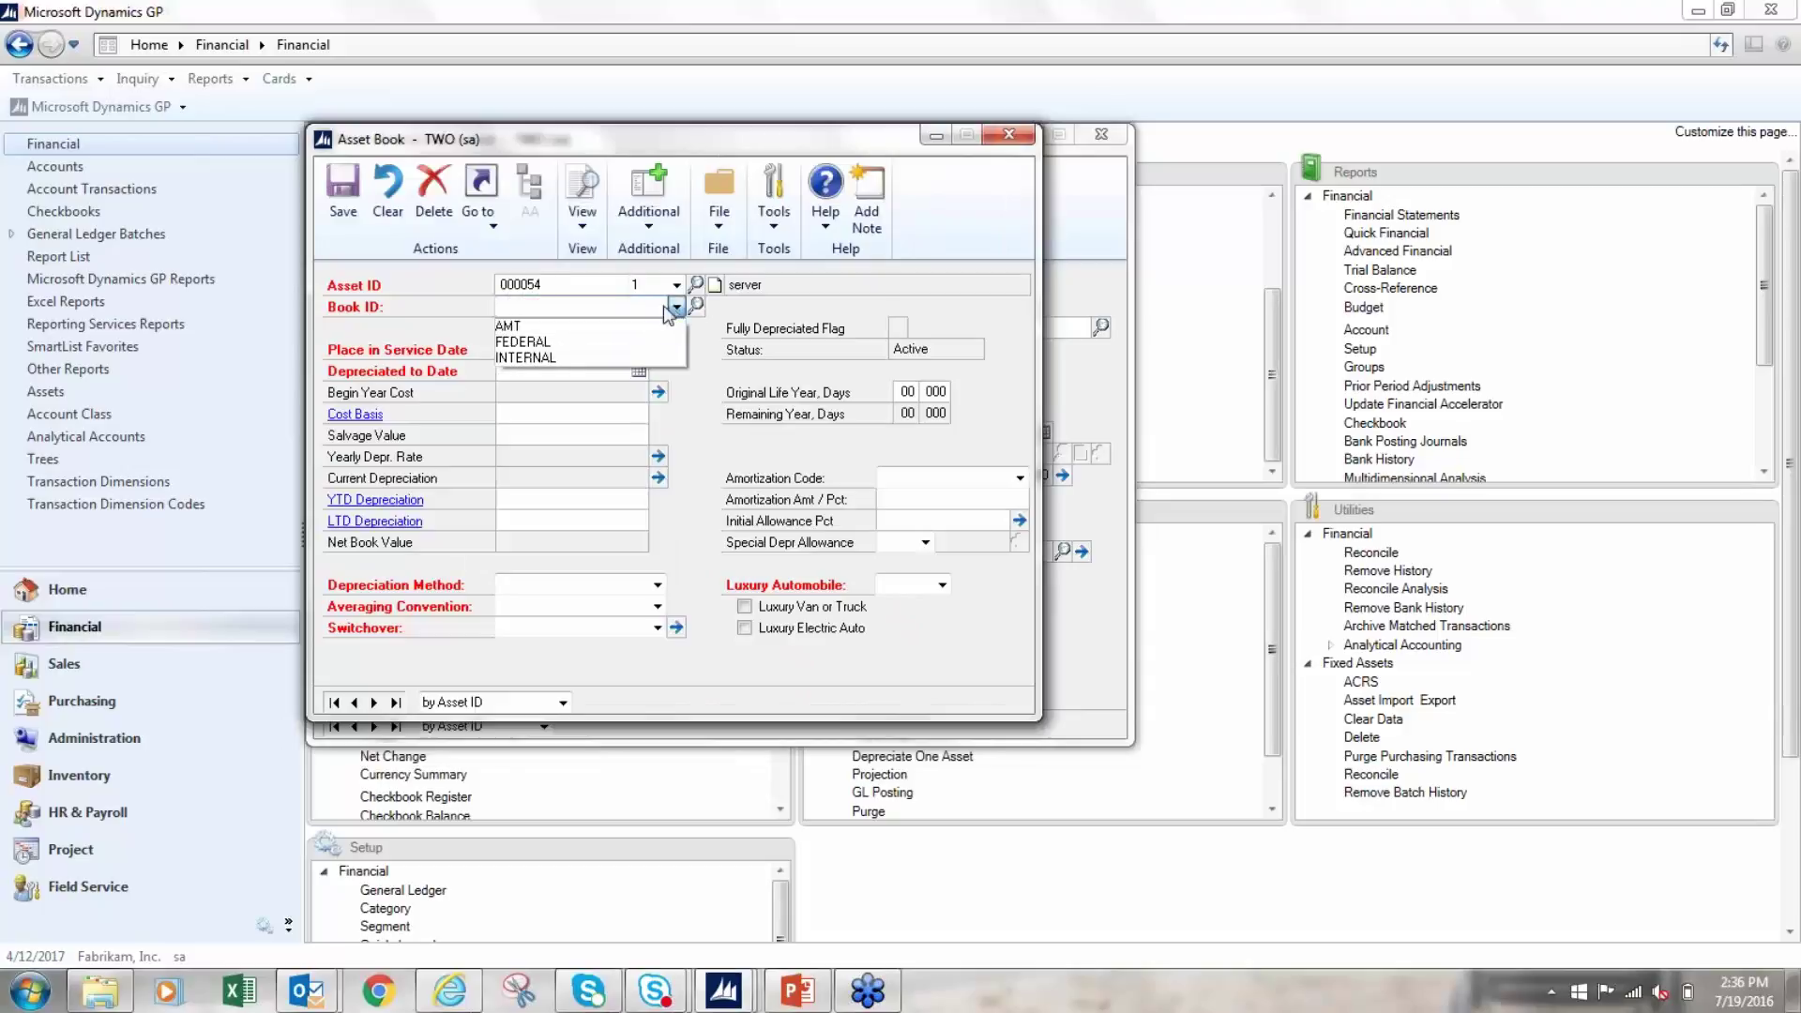
left_click(561, 356)
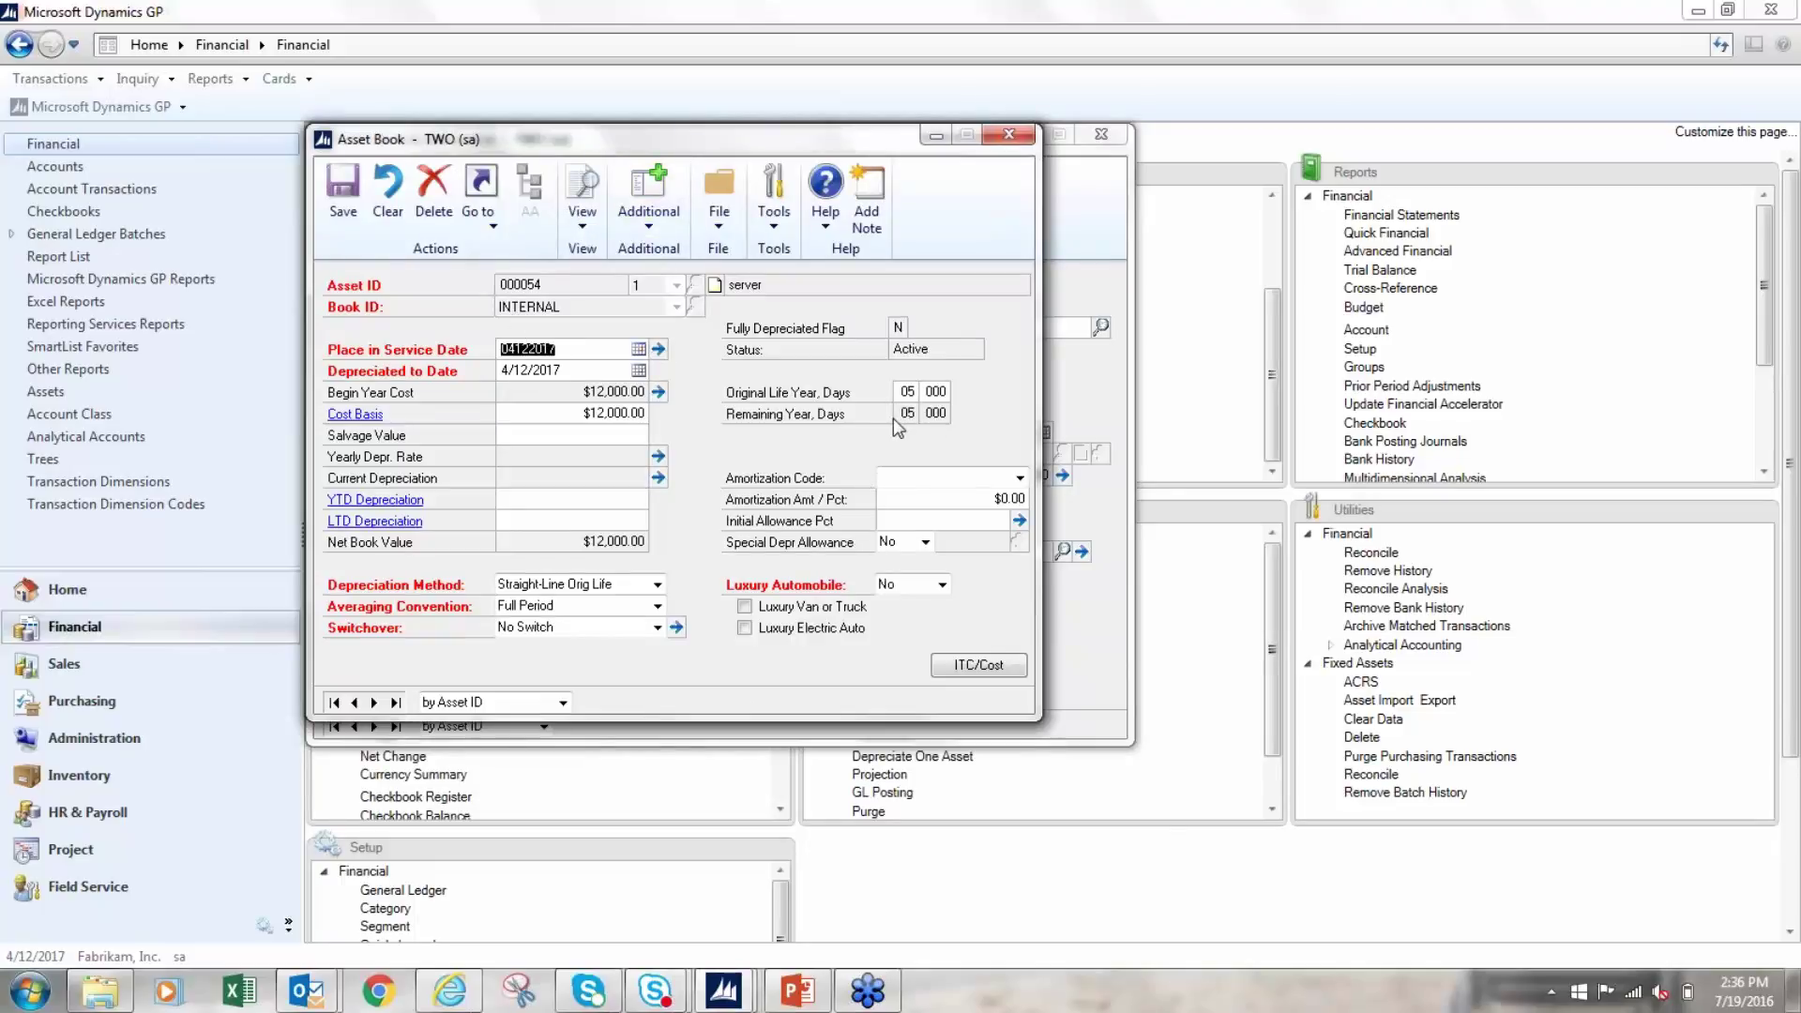
left_click(342, 195)
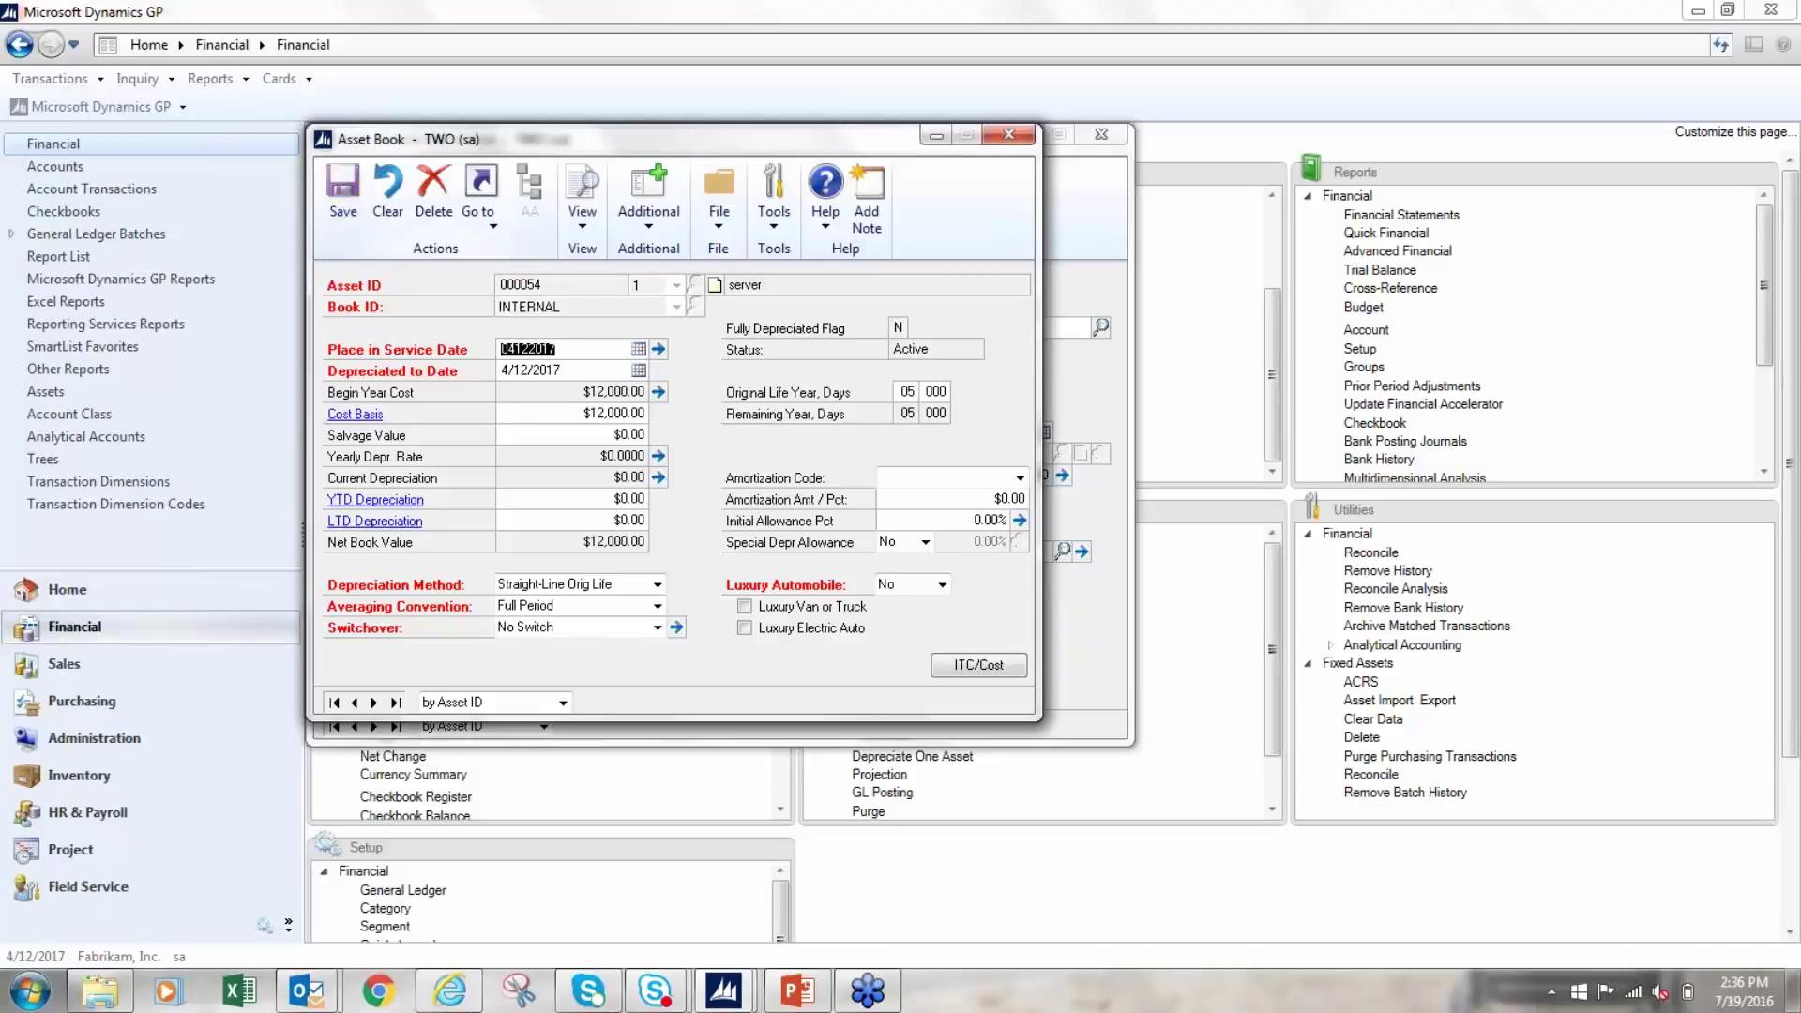
left_click(1008, 134)
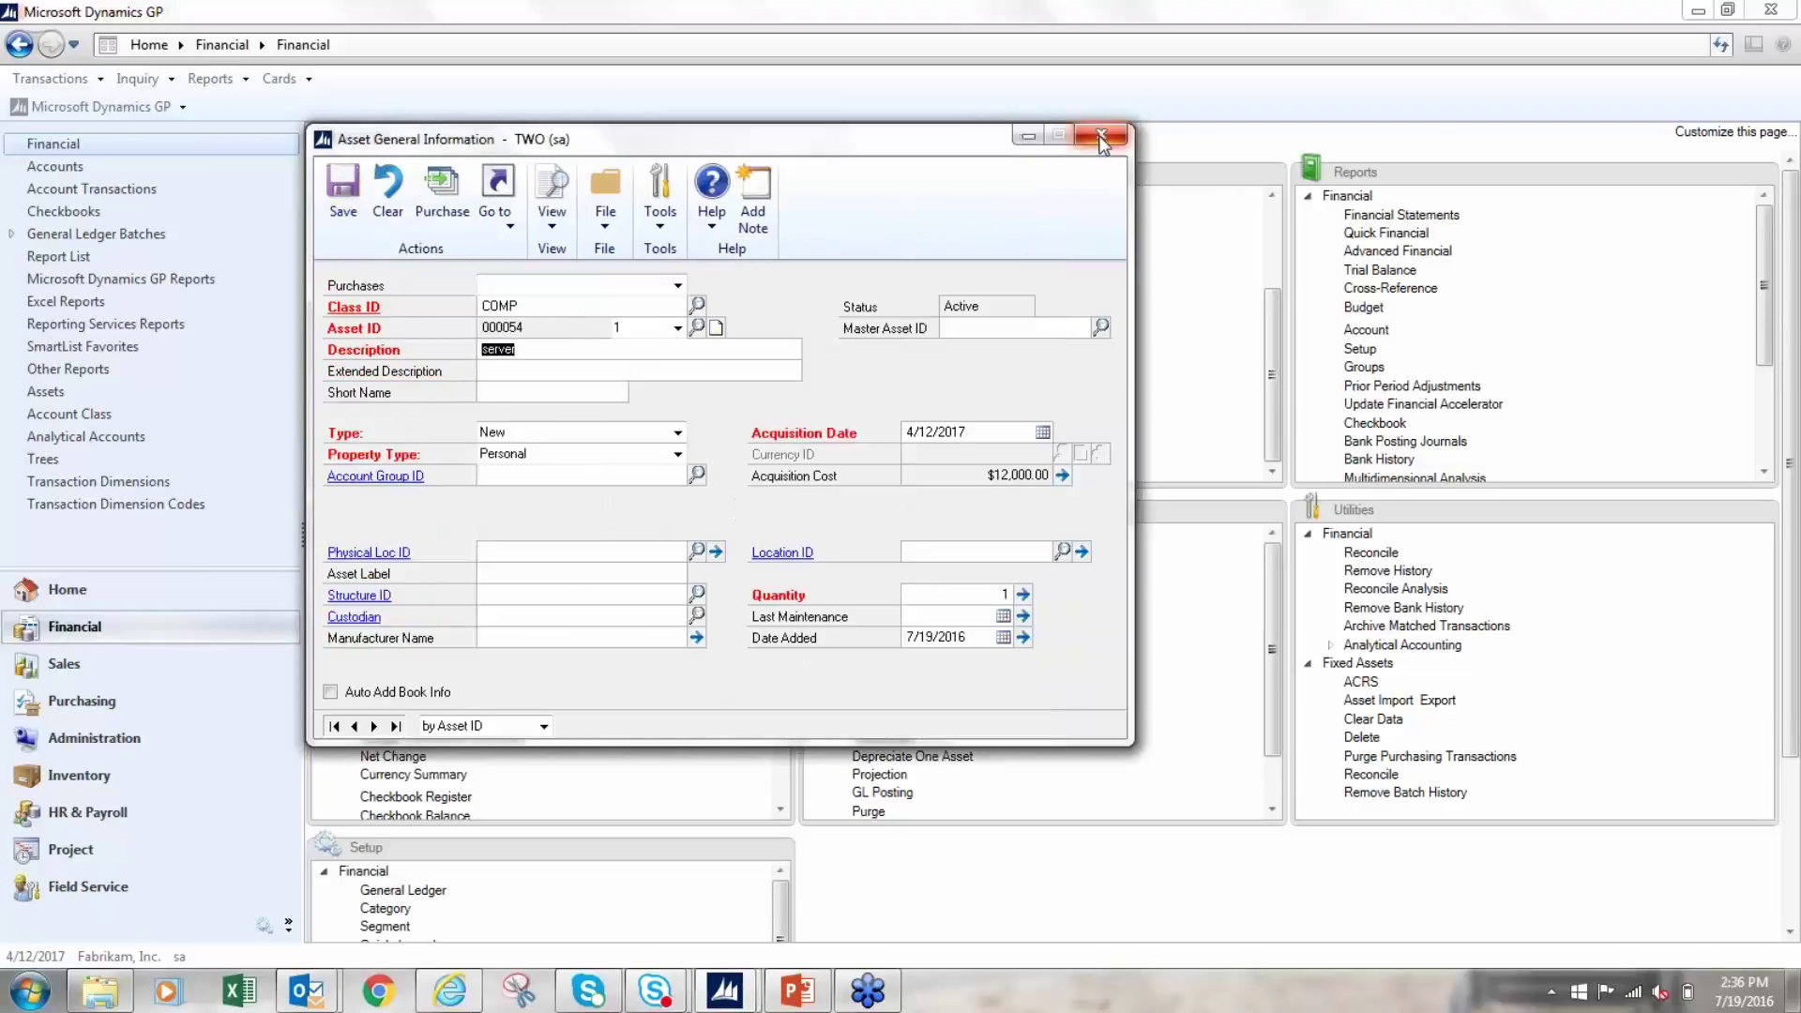
left_click(1101, 135)
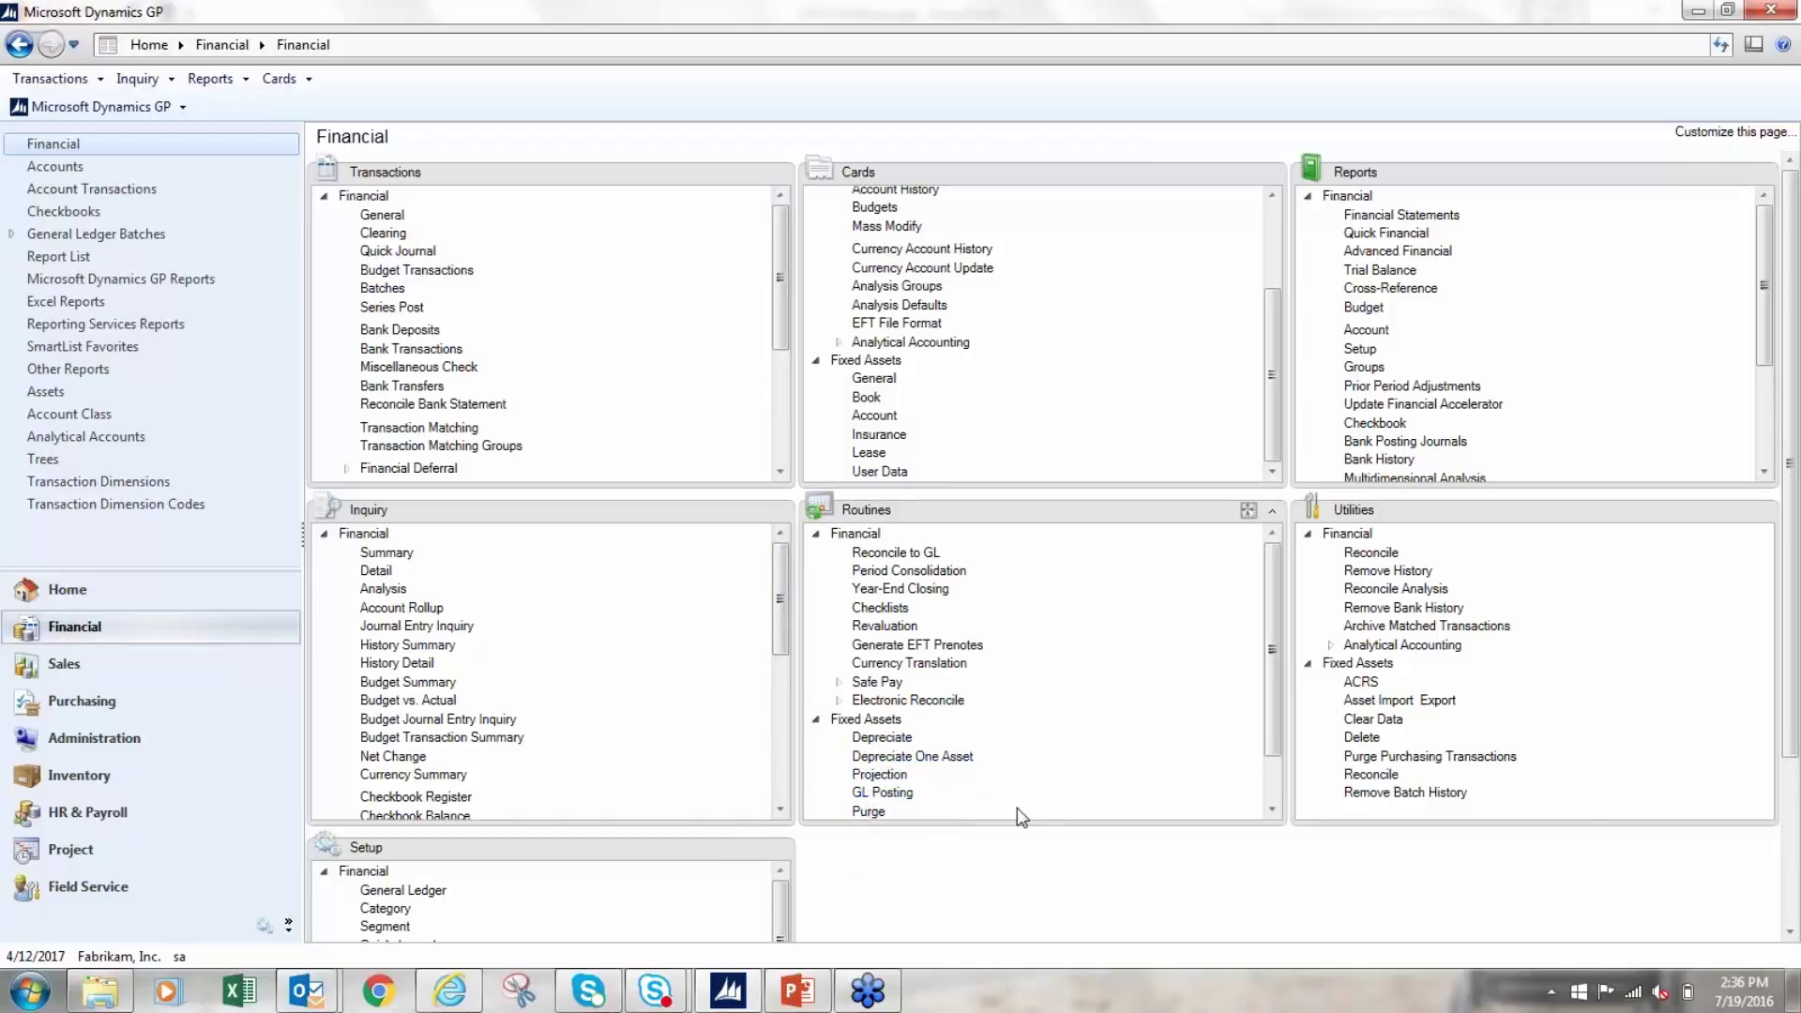
Open the Fixed Assets depreciation routine for all assets and set the depreciation target date to 7/31/2017.
left_click(1790, 932)
left_click(1789, 932)
left_click(1789, 932)
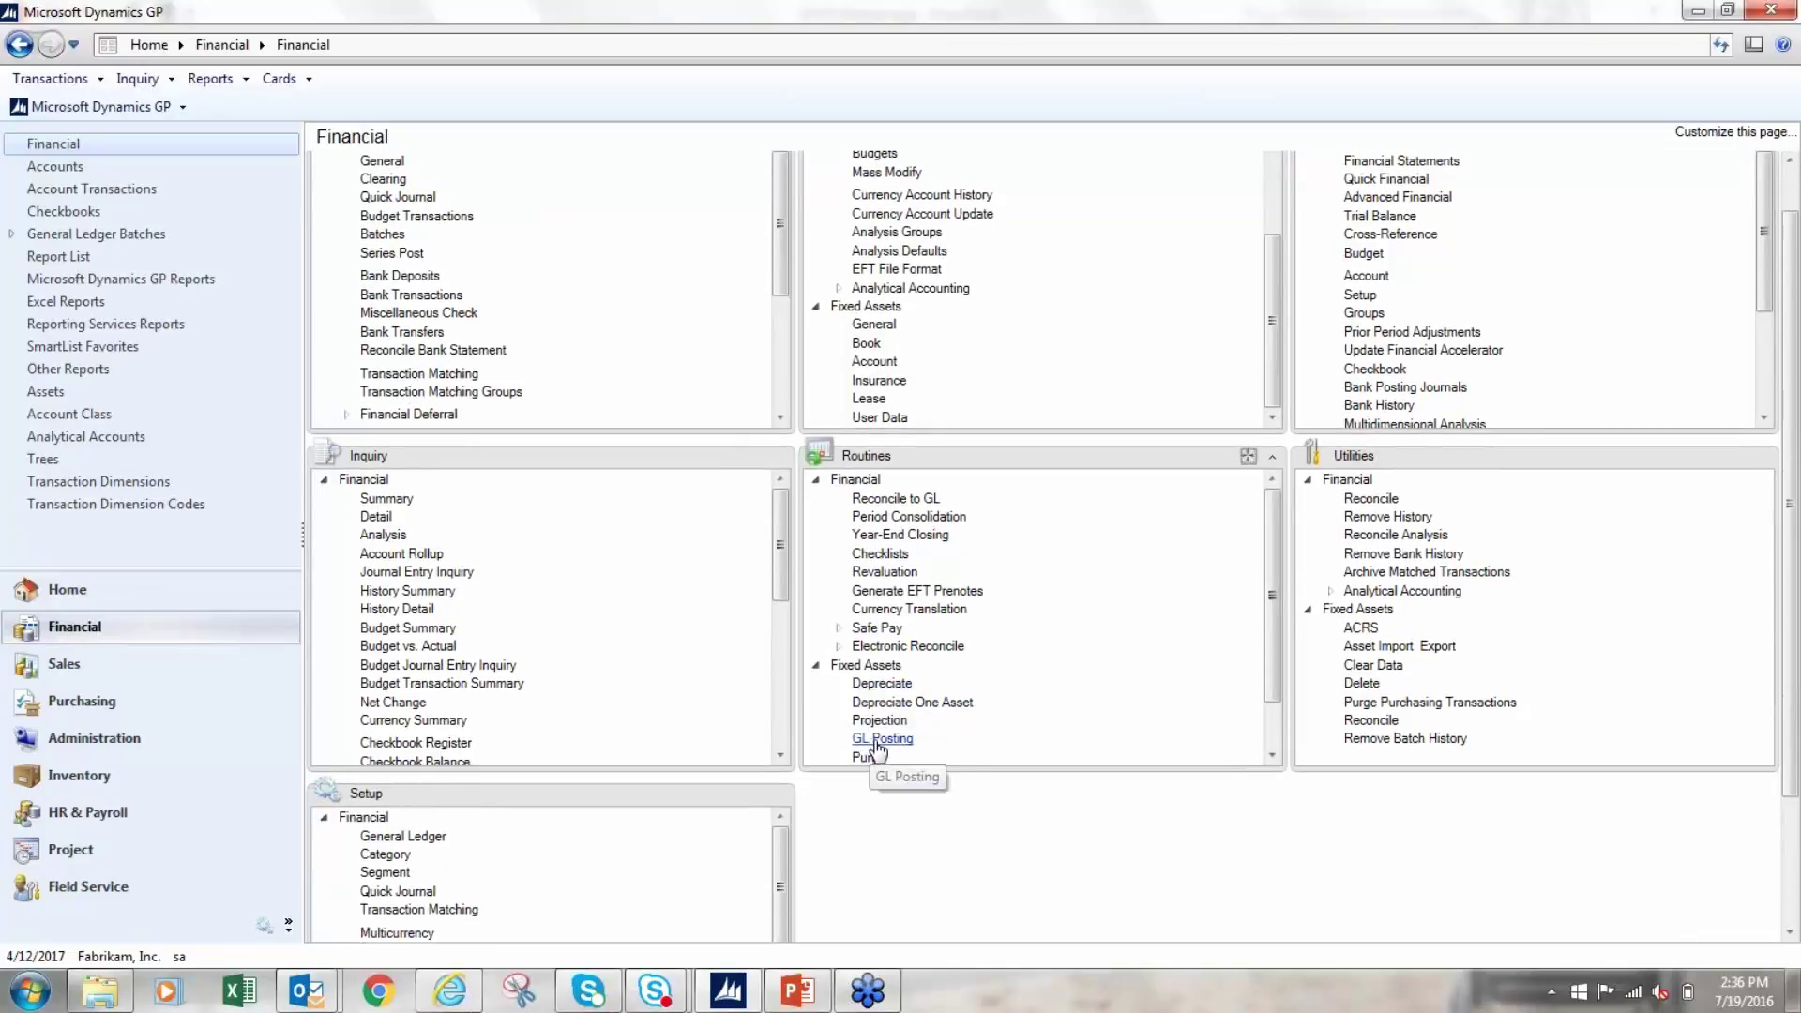
left_click(877, 684)
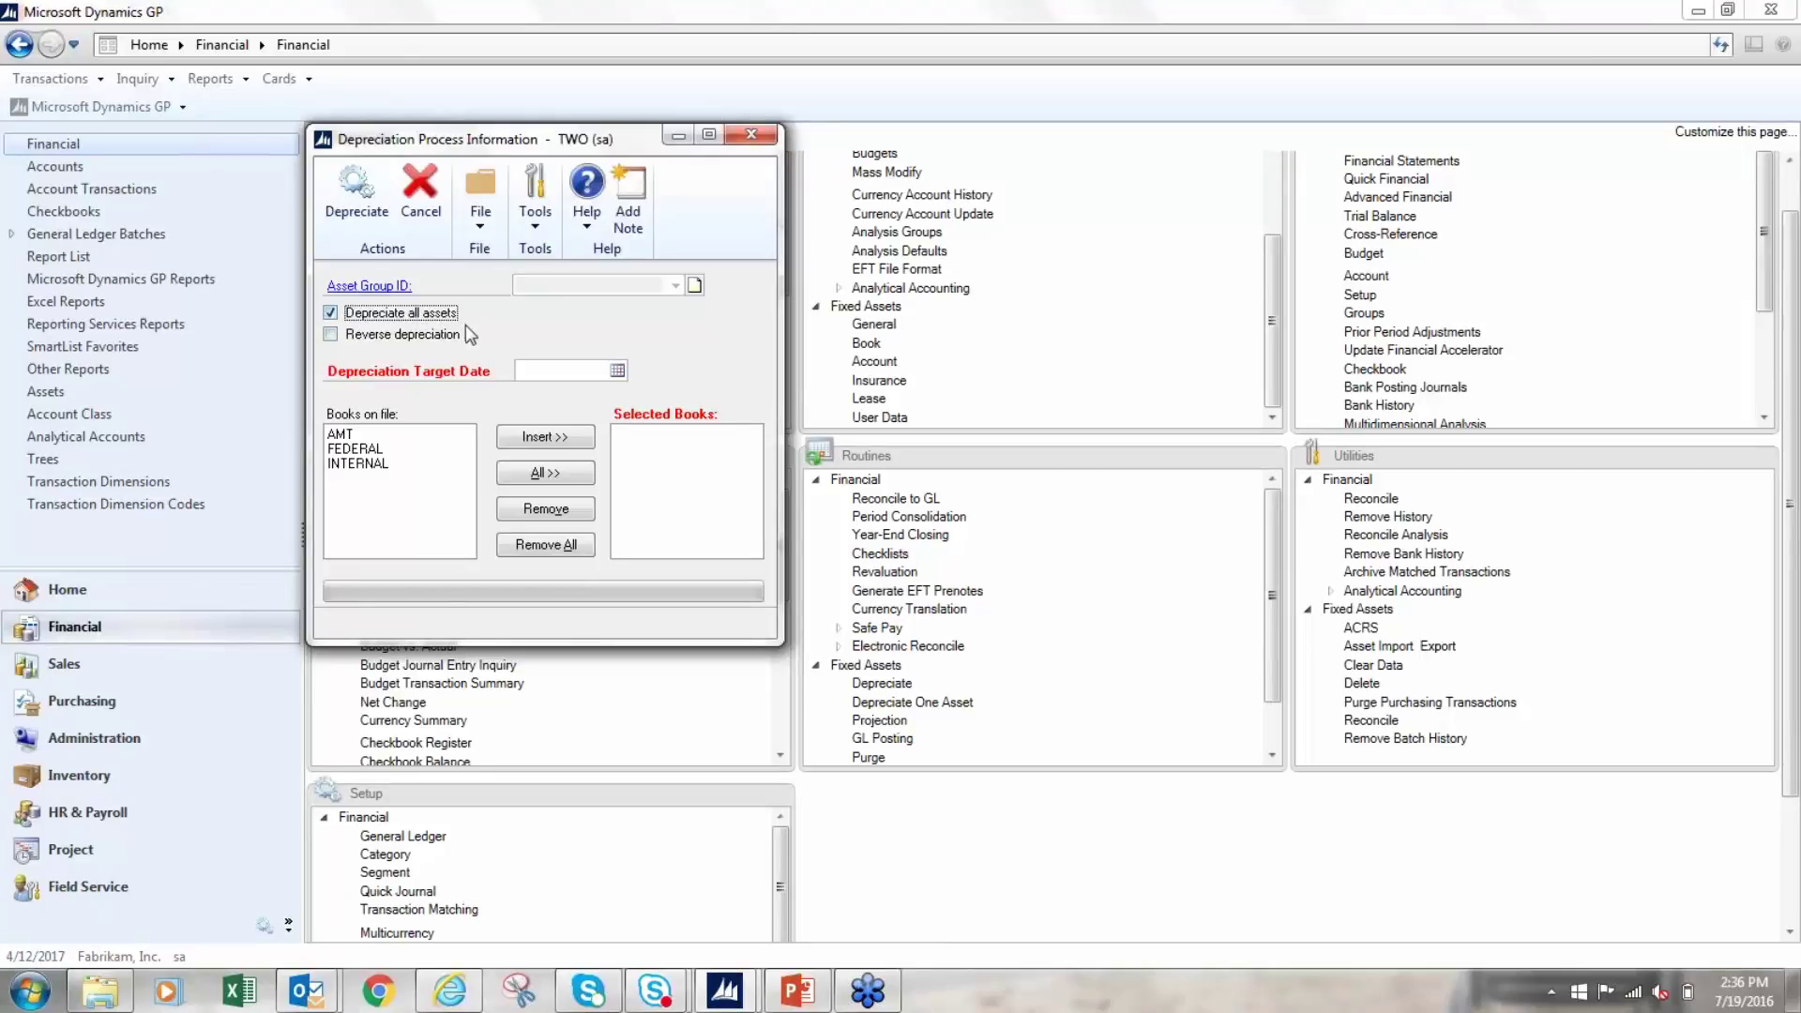
left_click(608, 371)
left_click(621, 374)
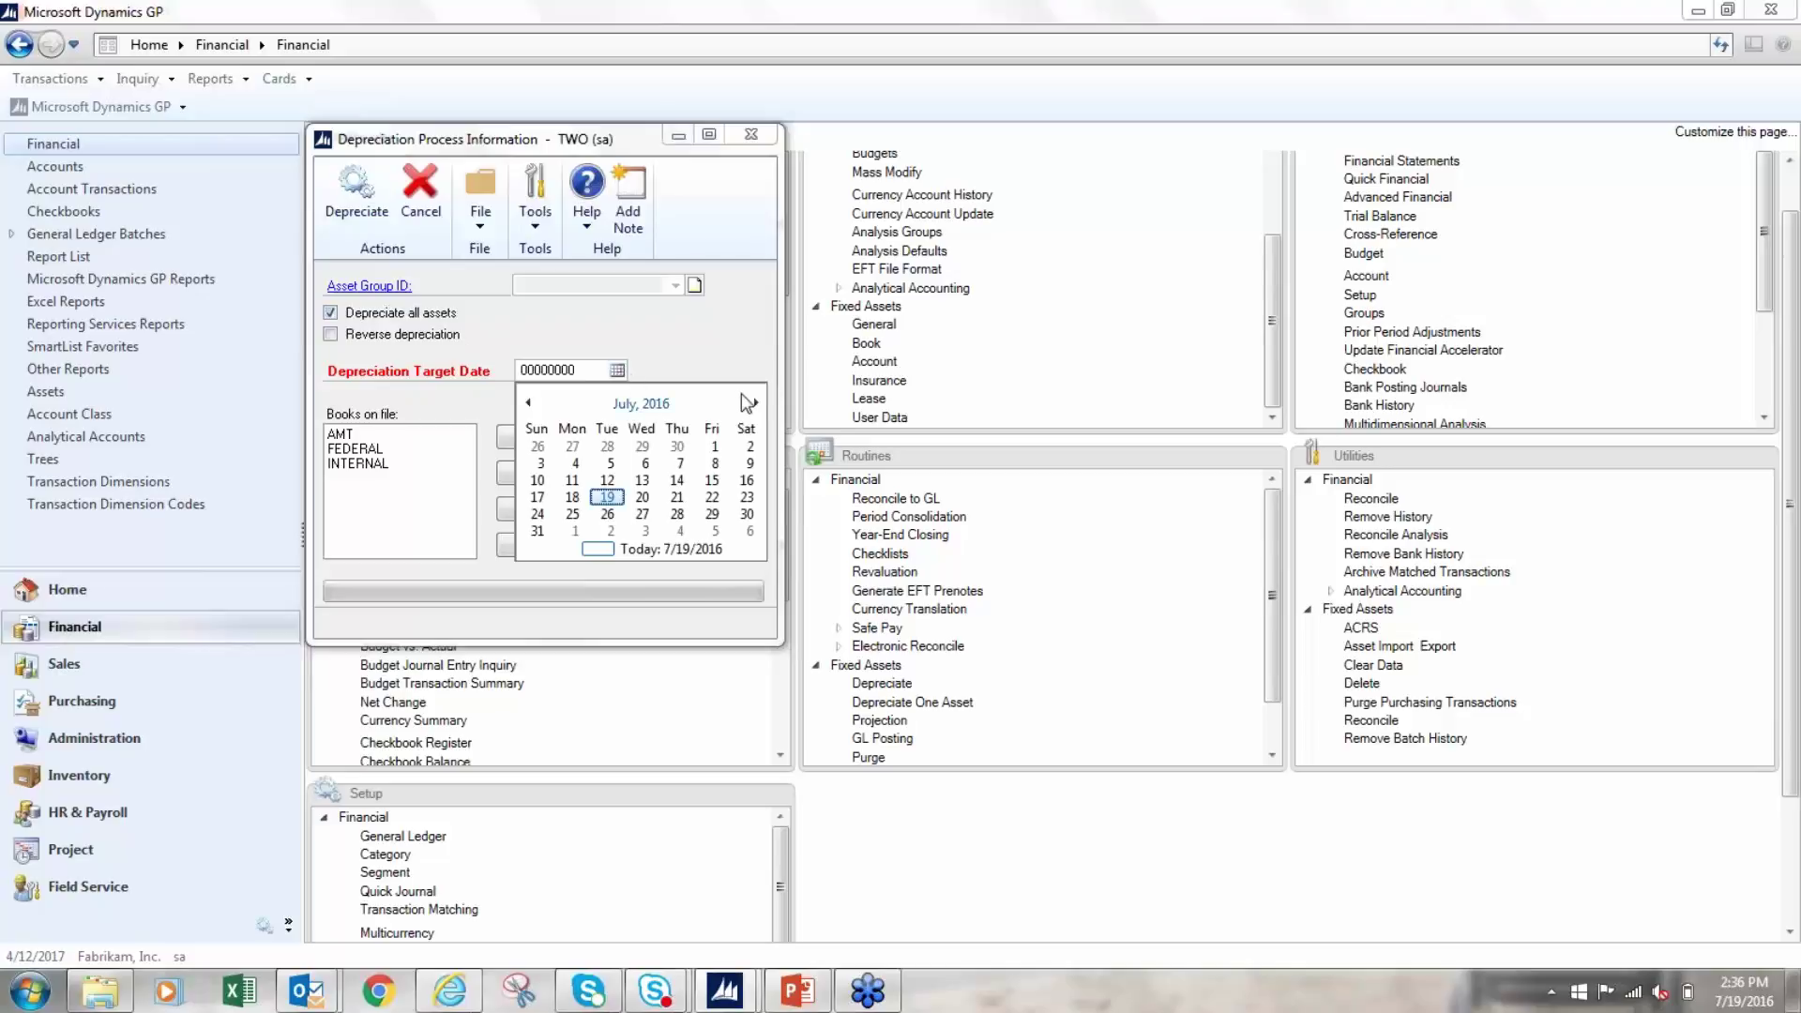
left_click(594, 371)
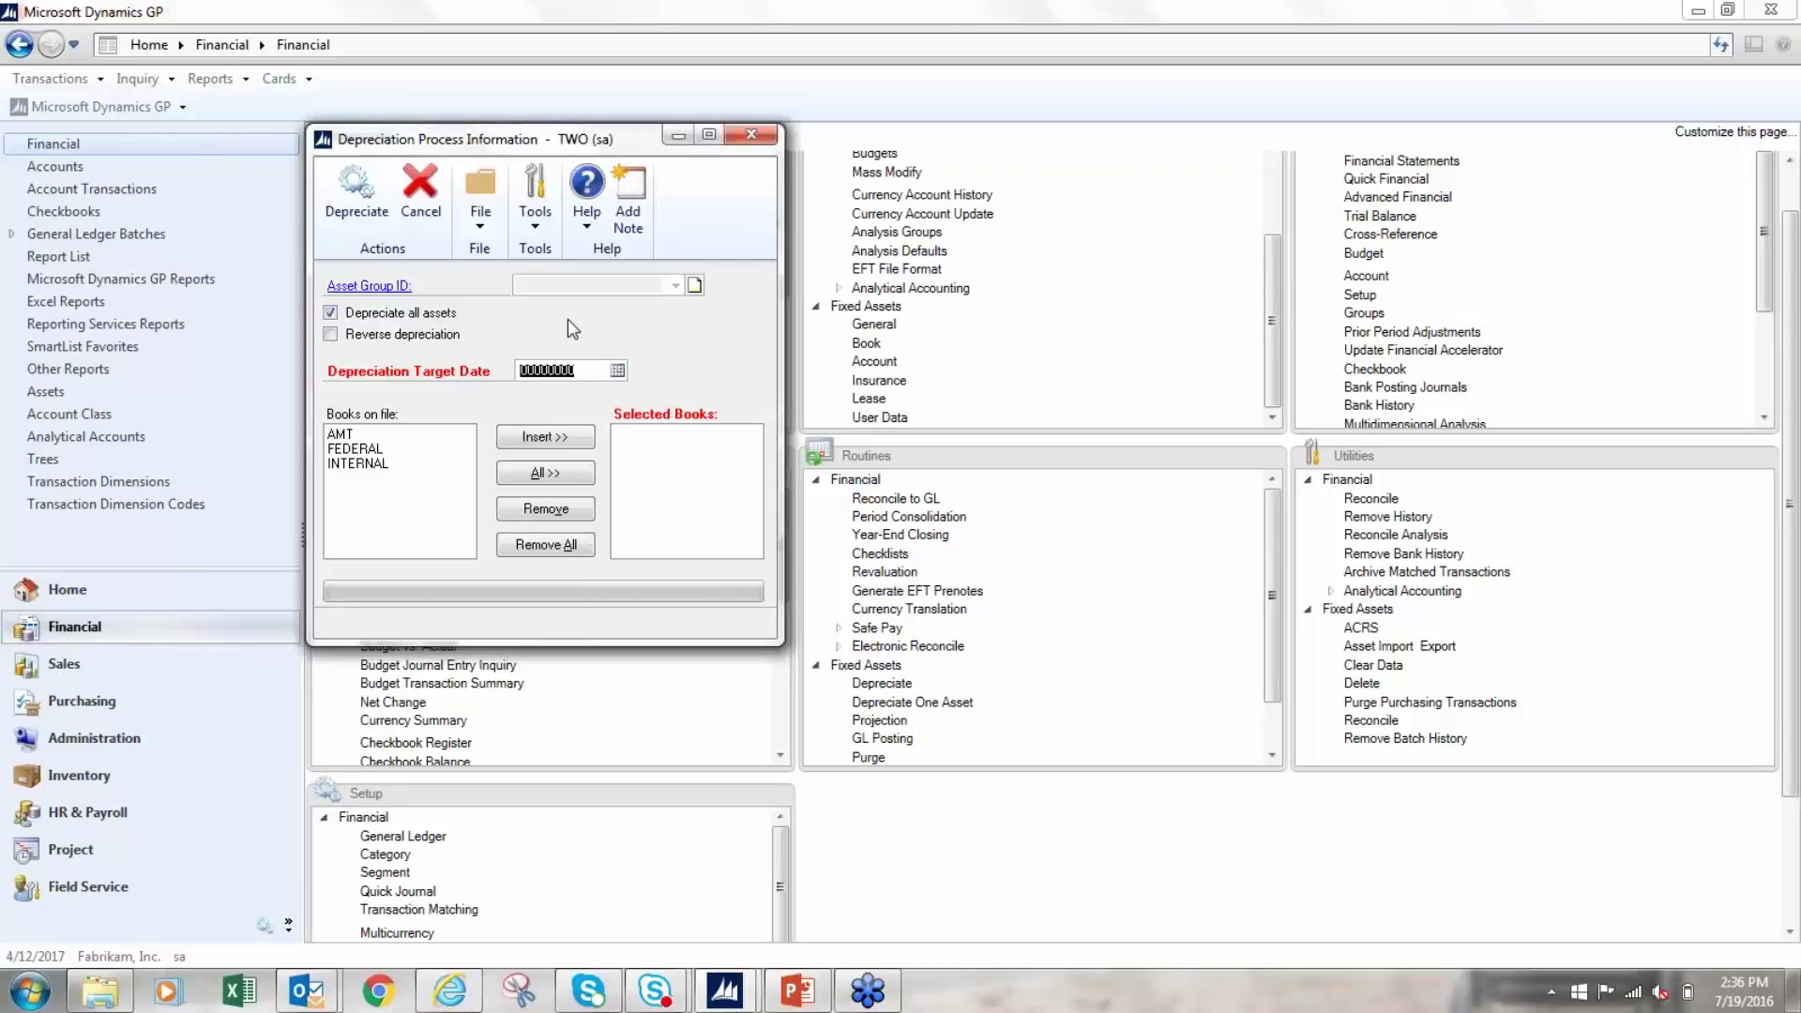
type("07312017")
key("Tab")
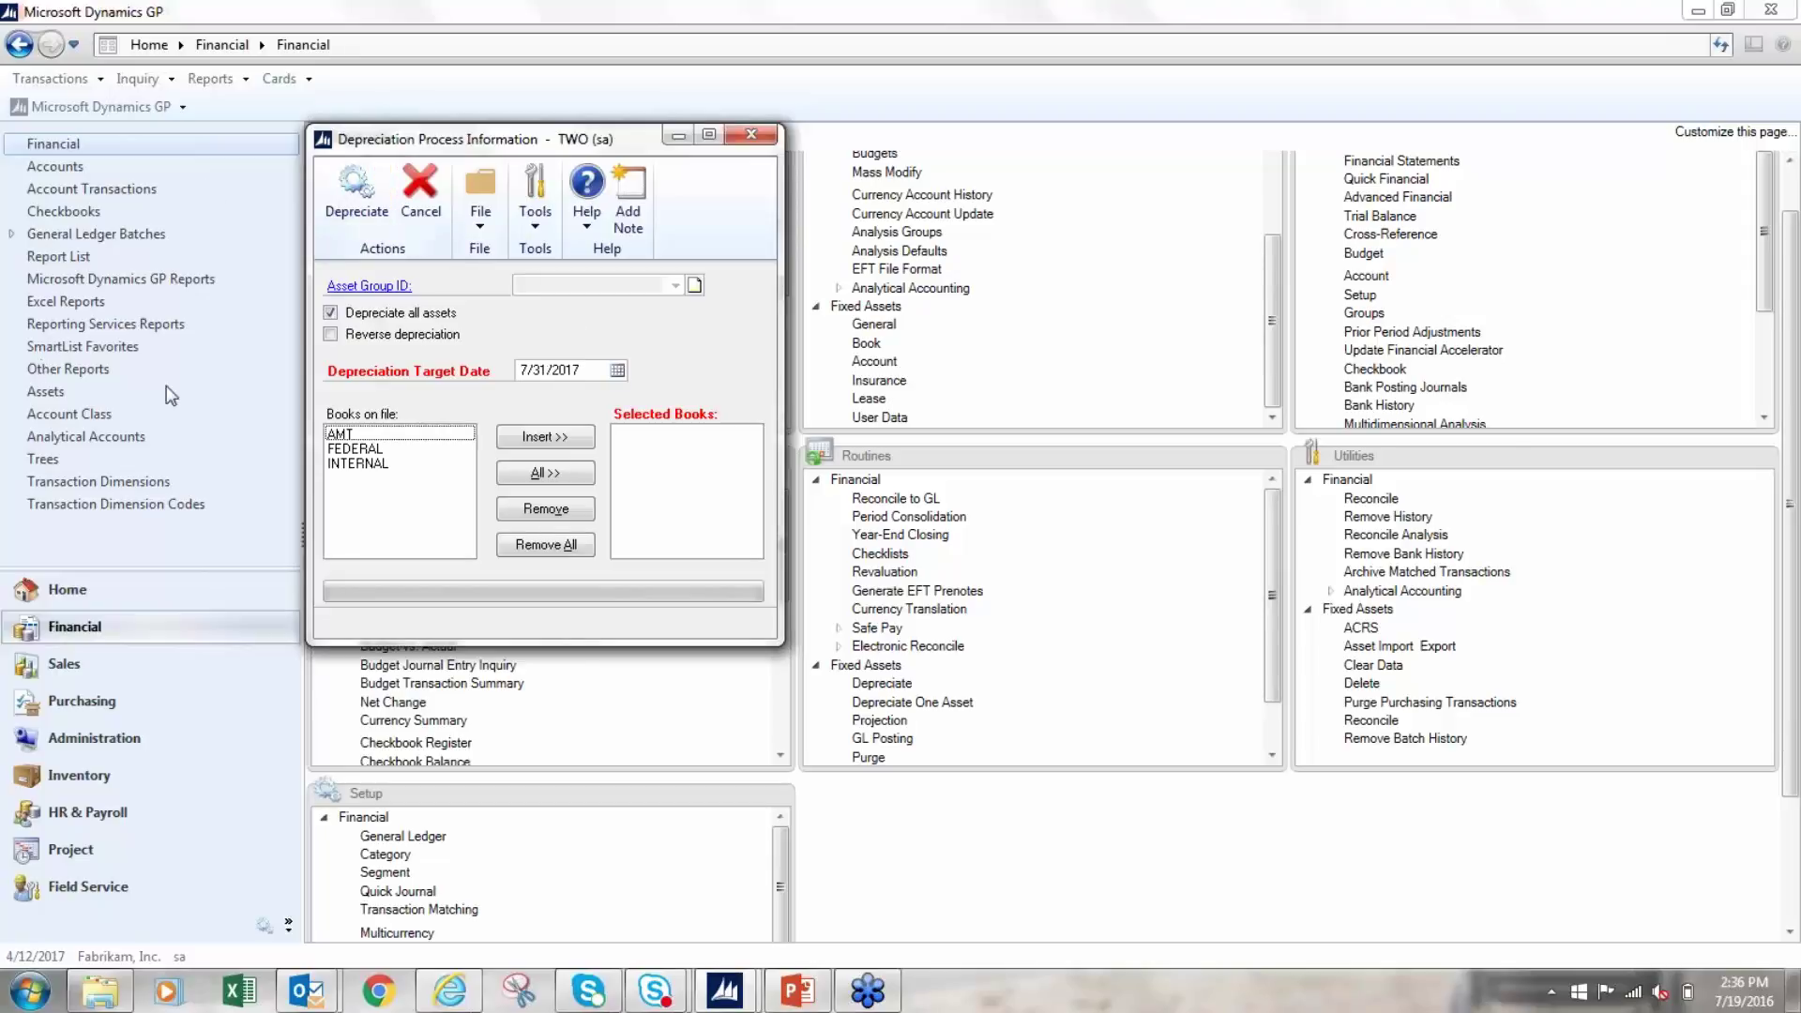
Add the INTERNAL book to the selected books, run depreciation for all assets and close the routine.
left_click(362, 464)
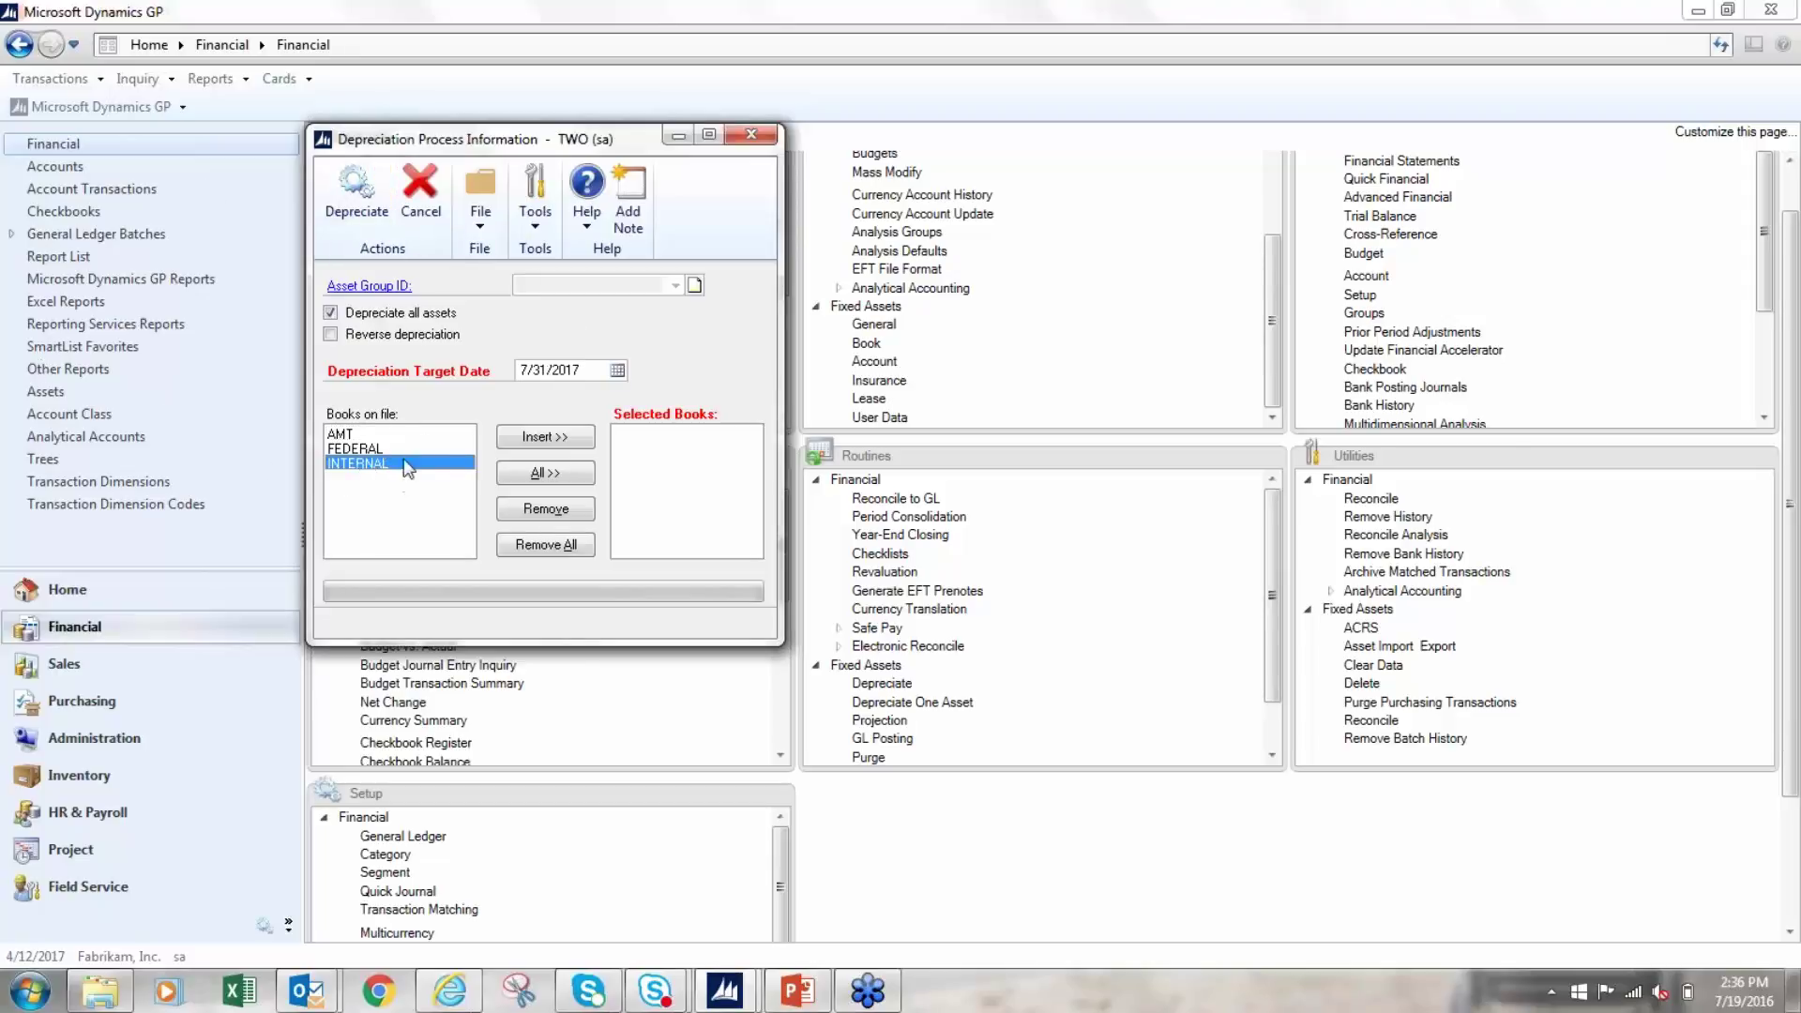
left_click(553, 439)
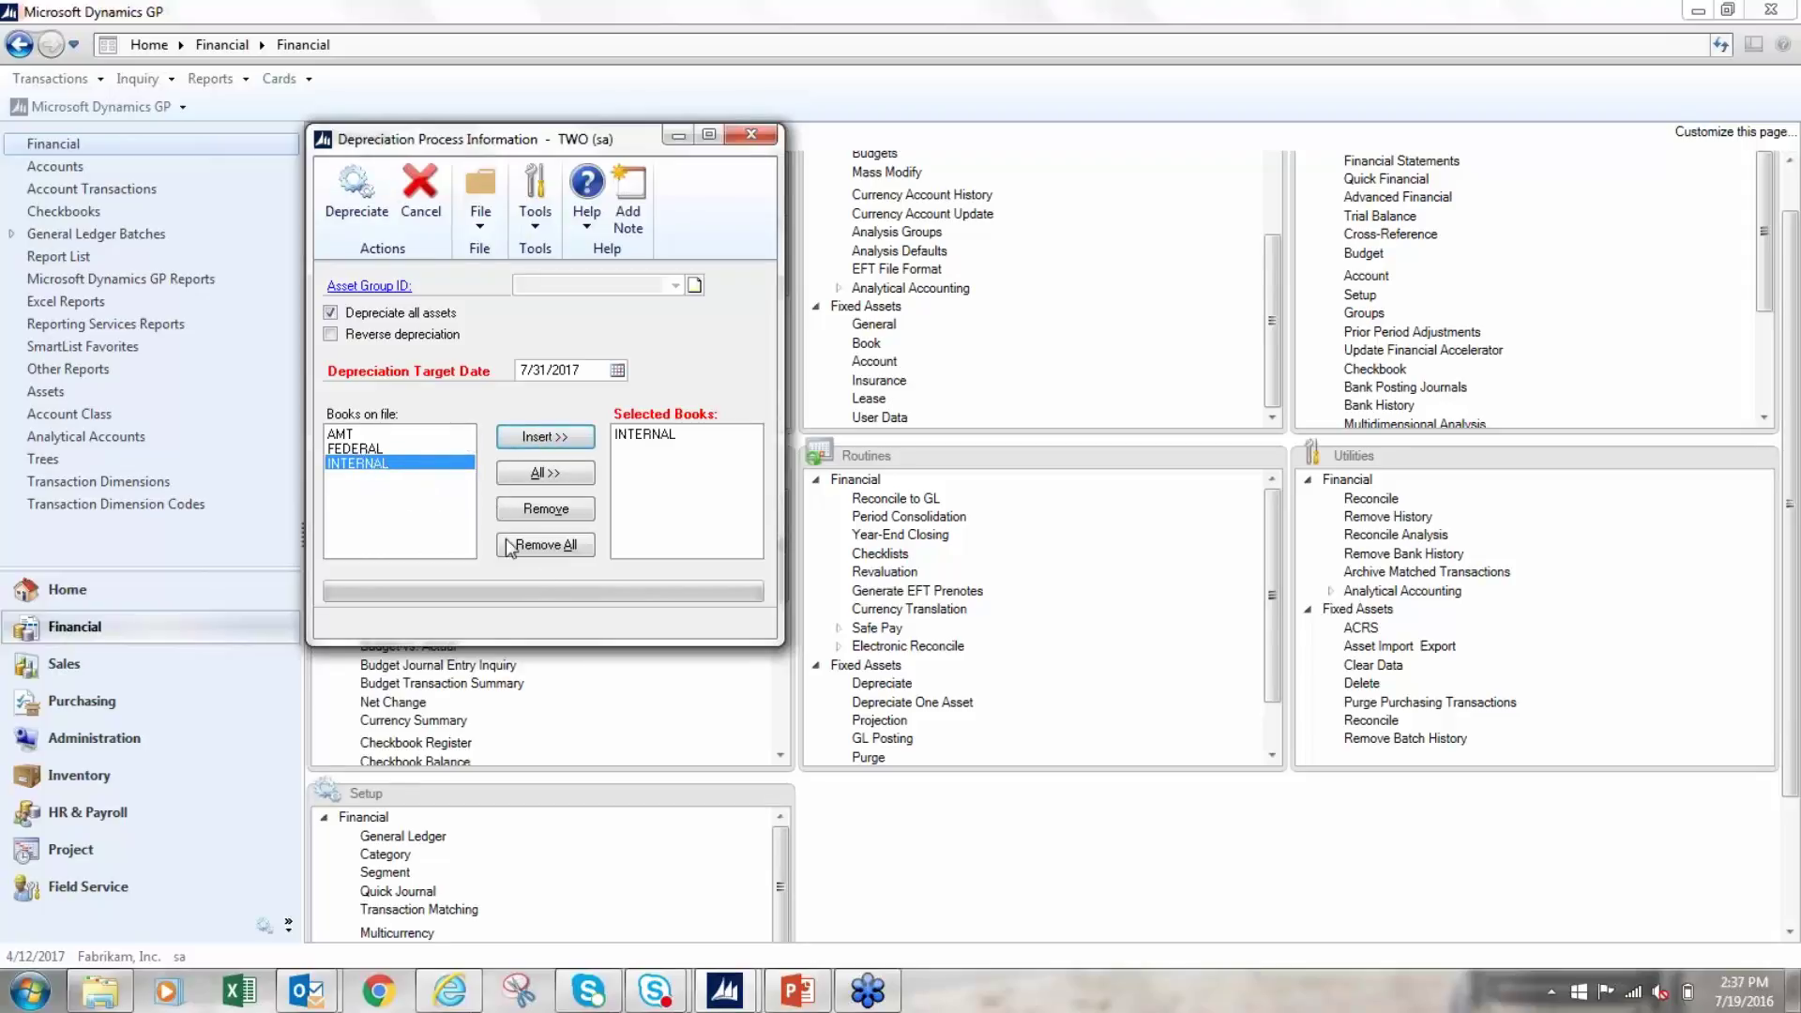
left_click(356, 197)
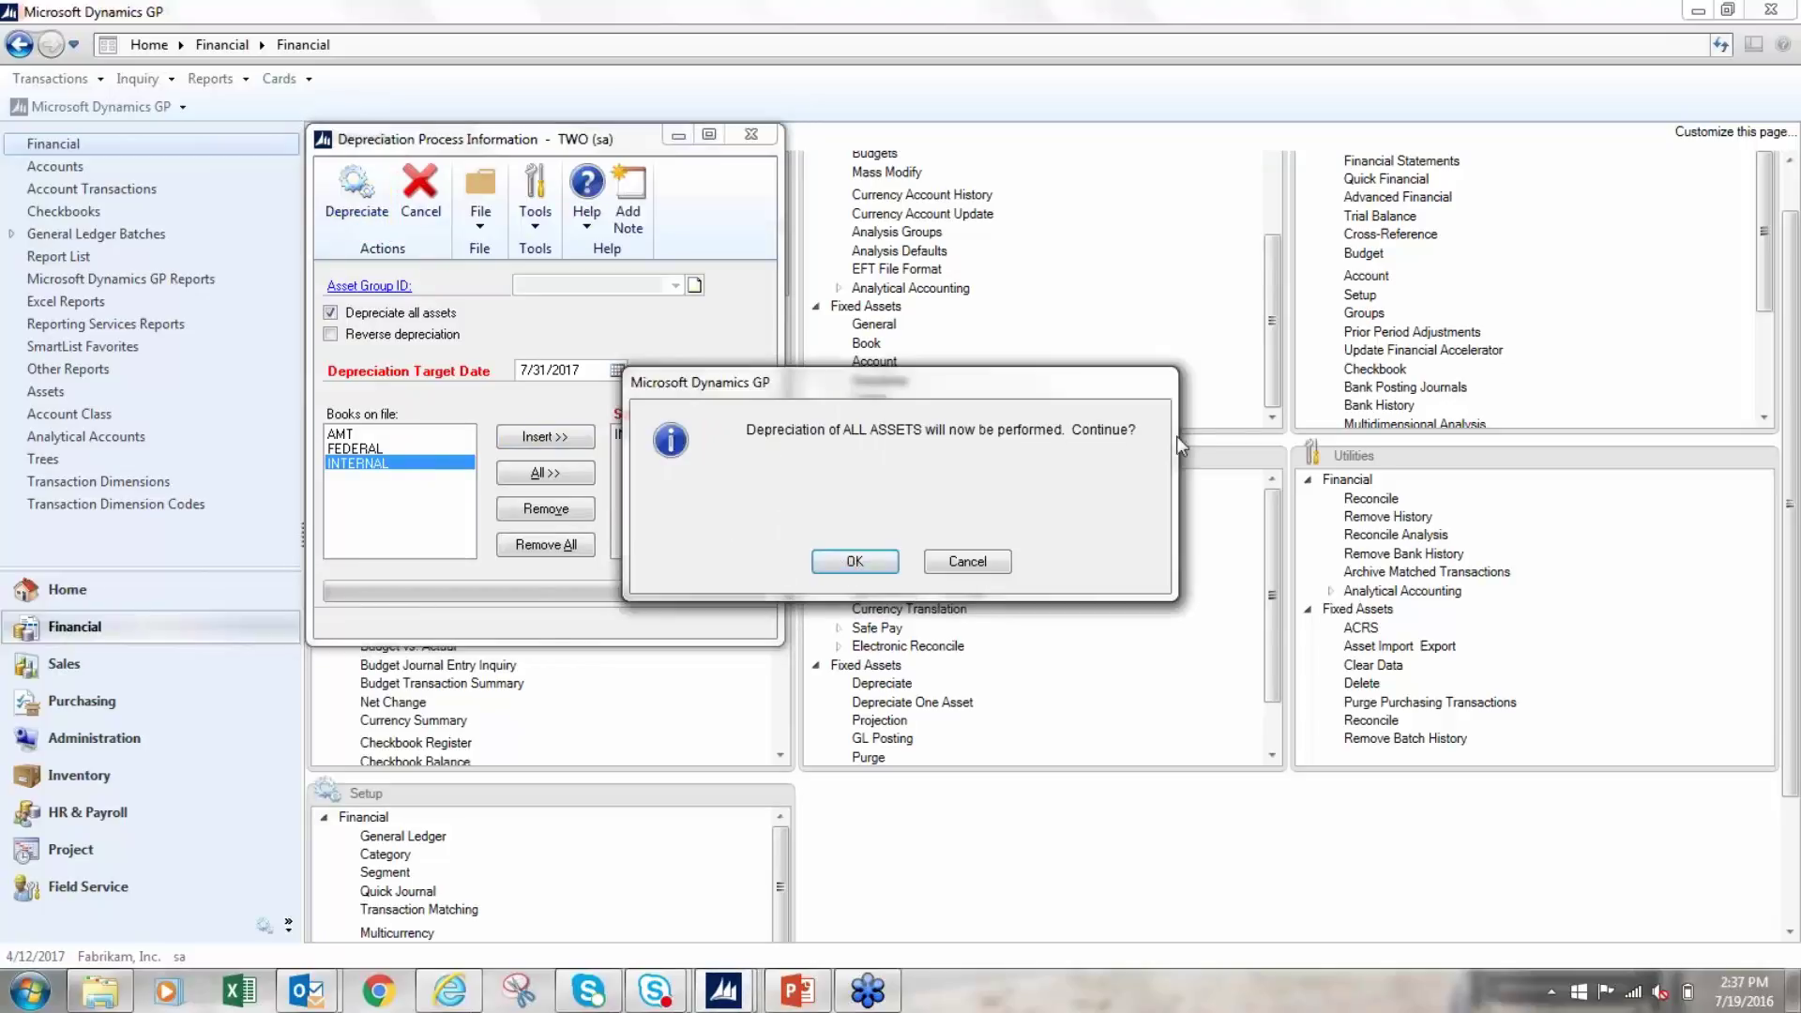
left_click(858, 561)
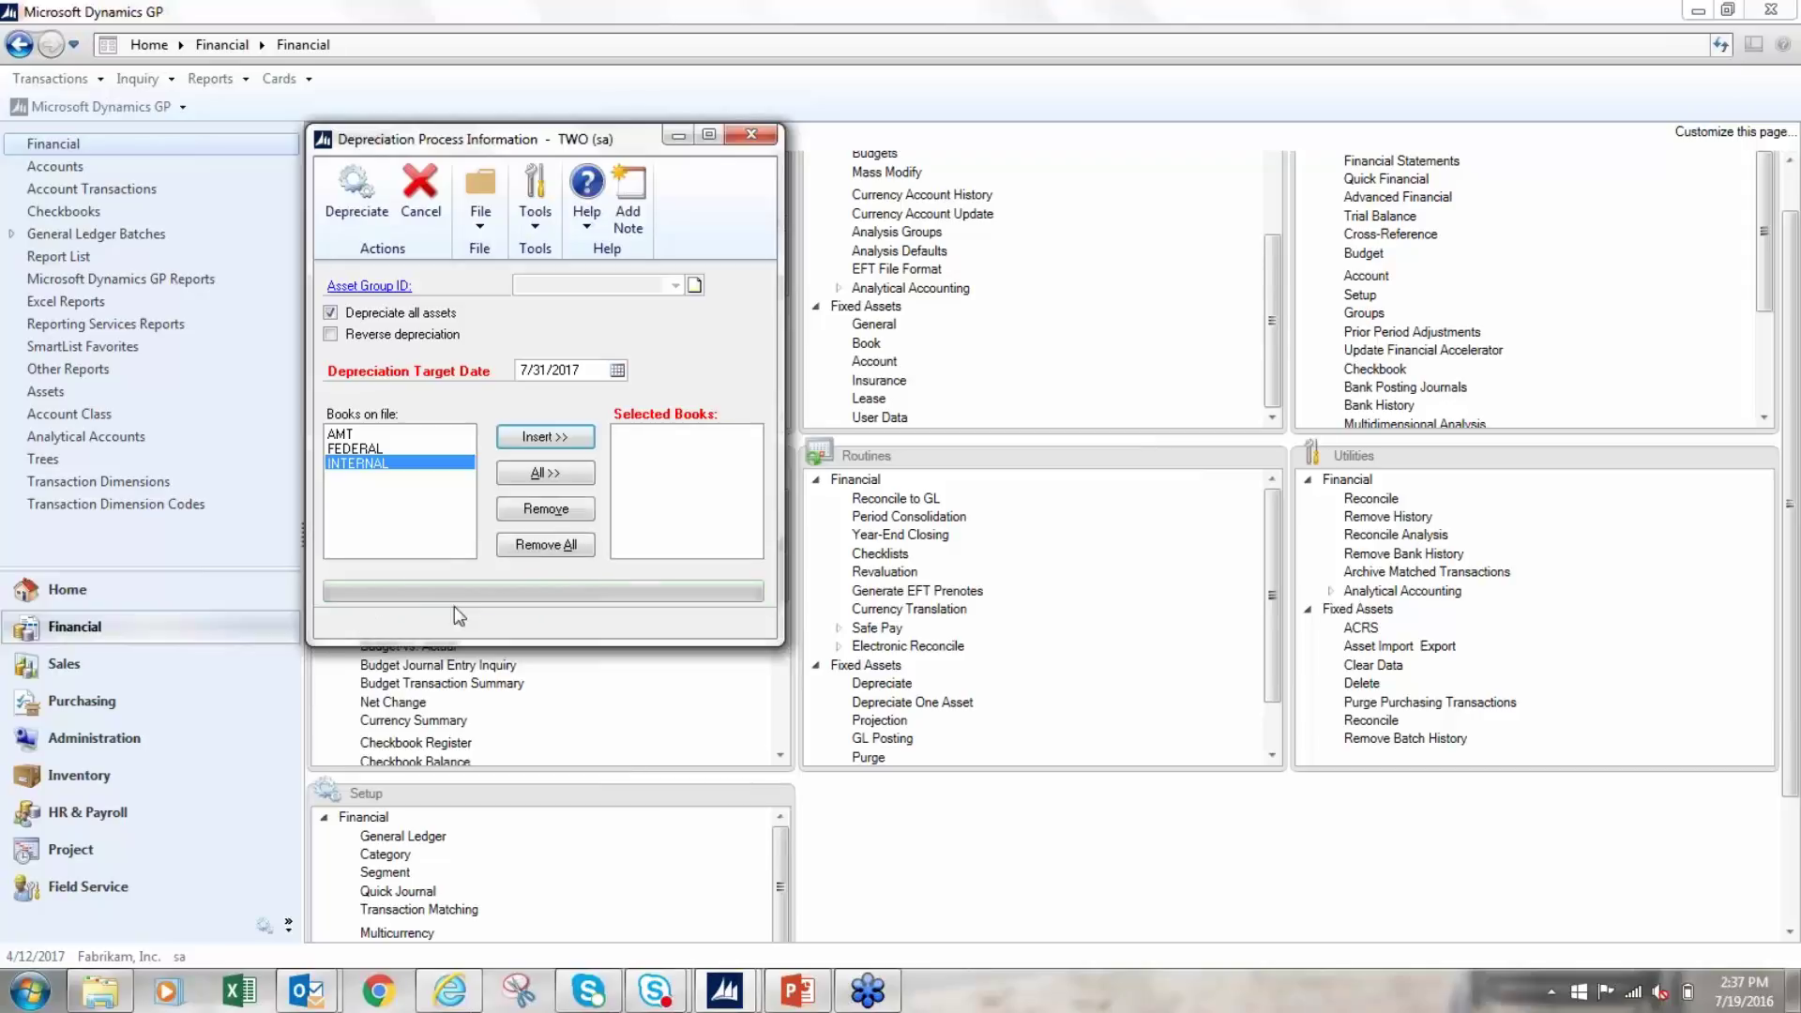
left_click(753, 138)
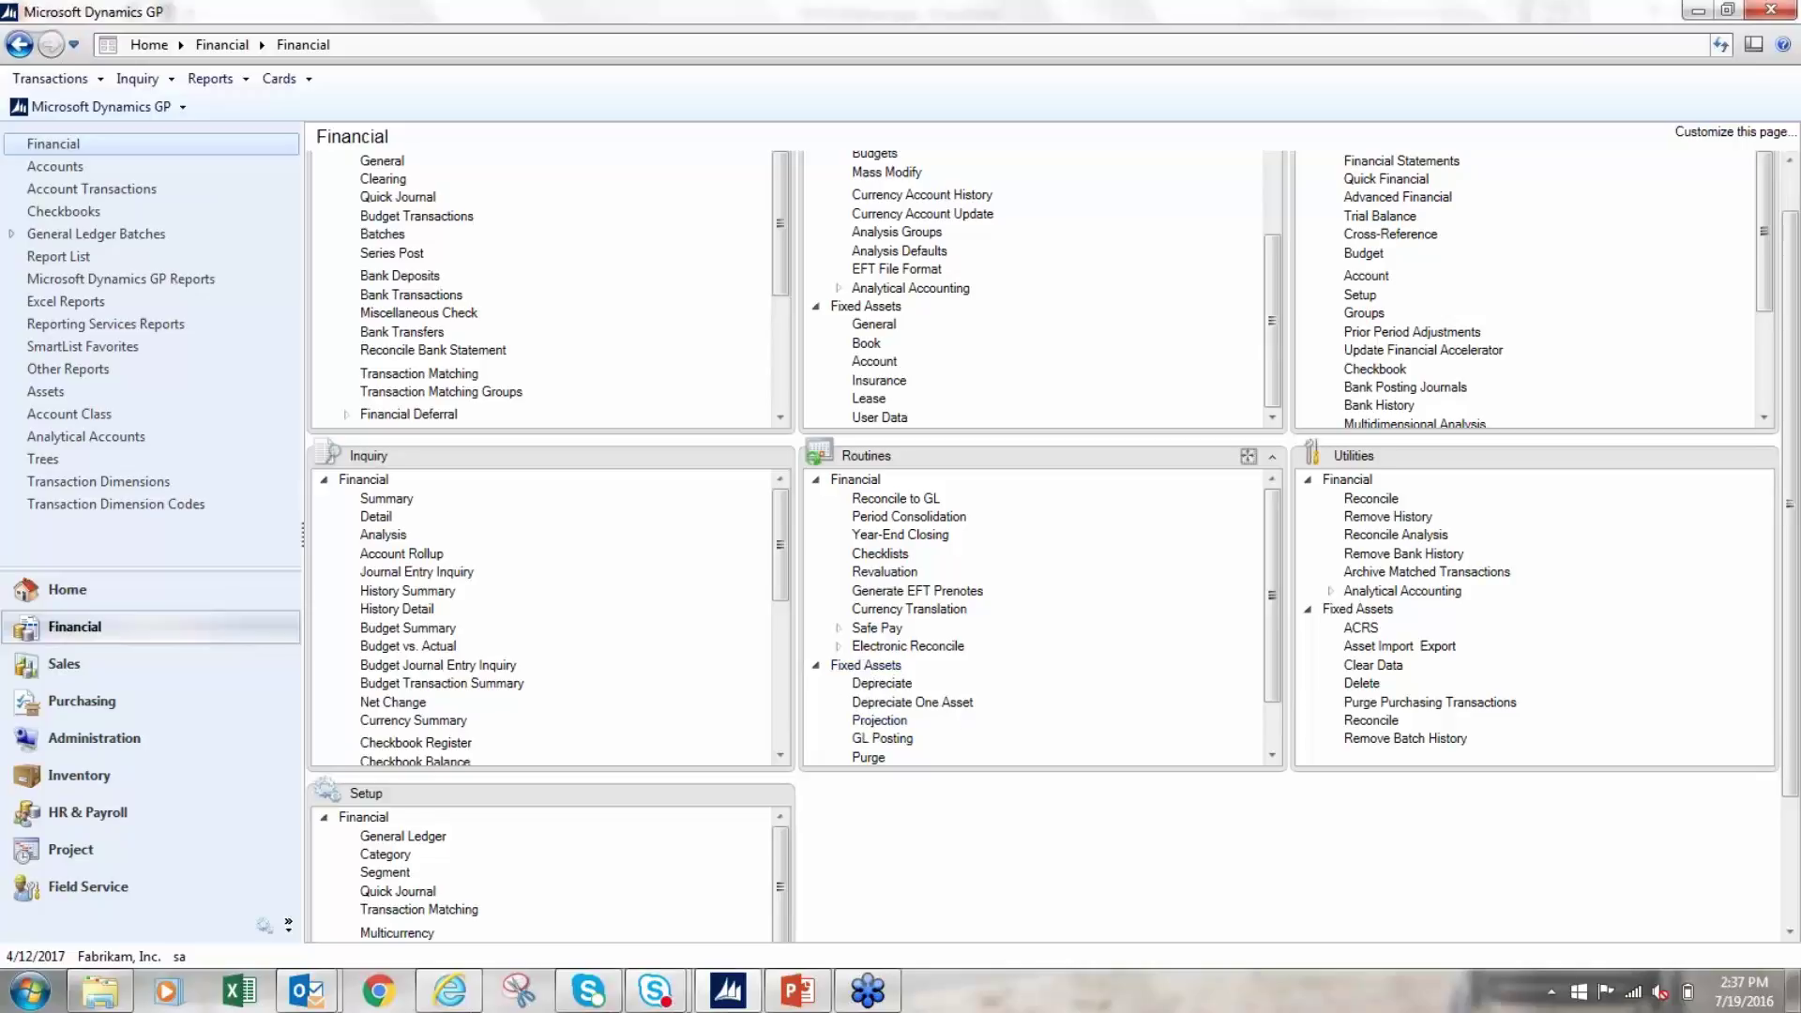
Open Fixed Assets GL Posting and set the posting date to 7/31/2017 with the reference "July depr".
left_click(890, 741)
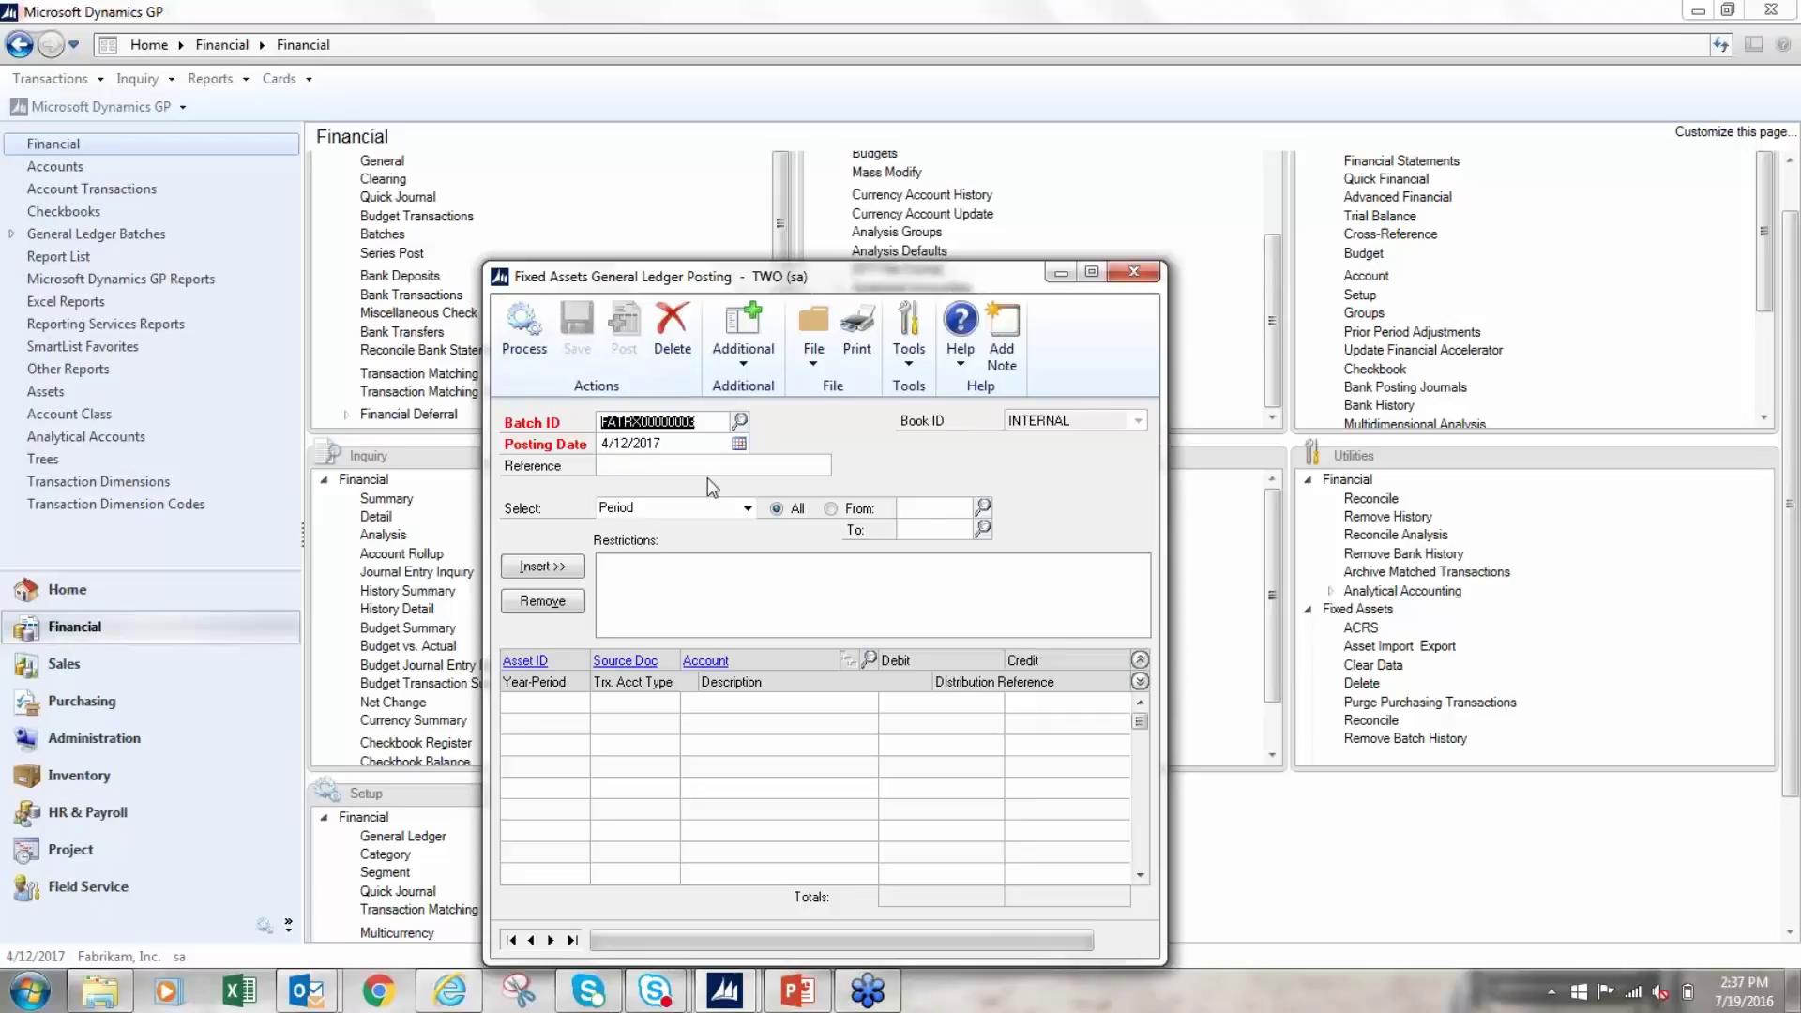
key("Tab")
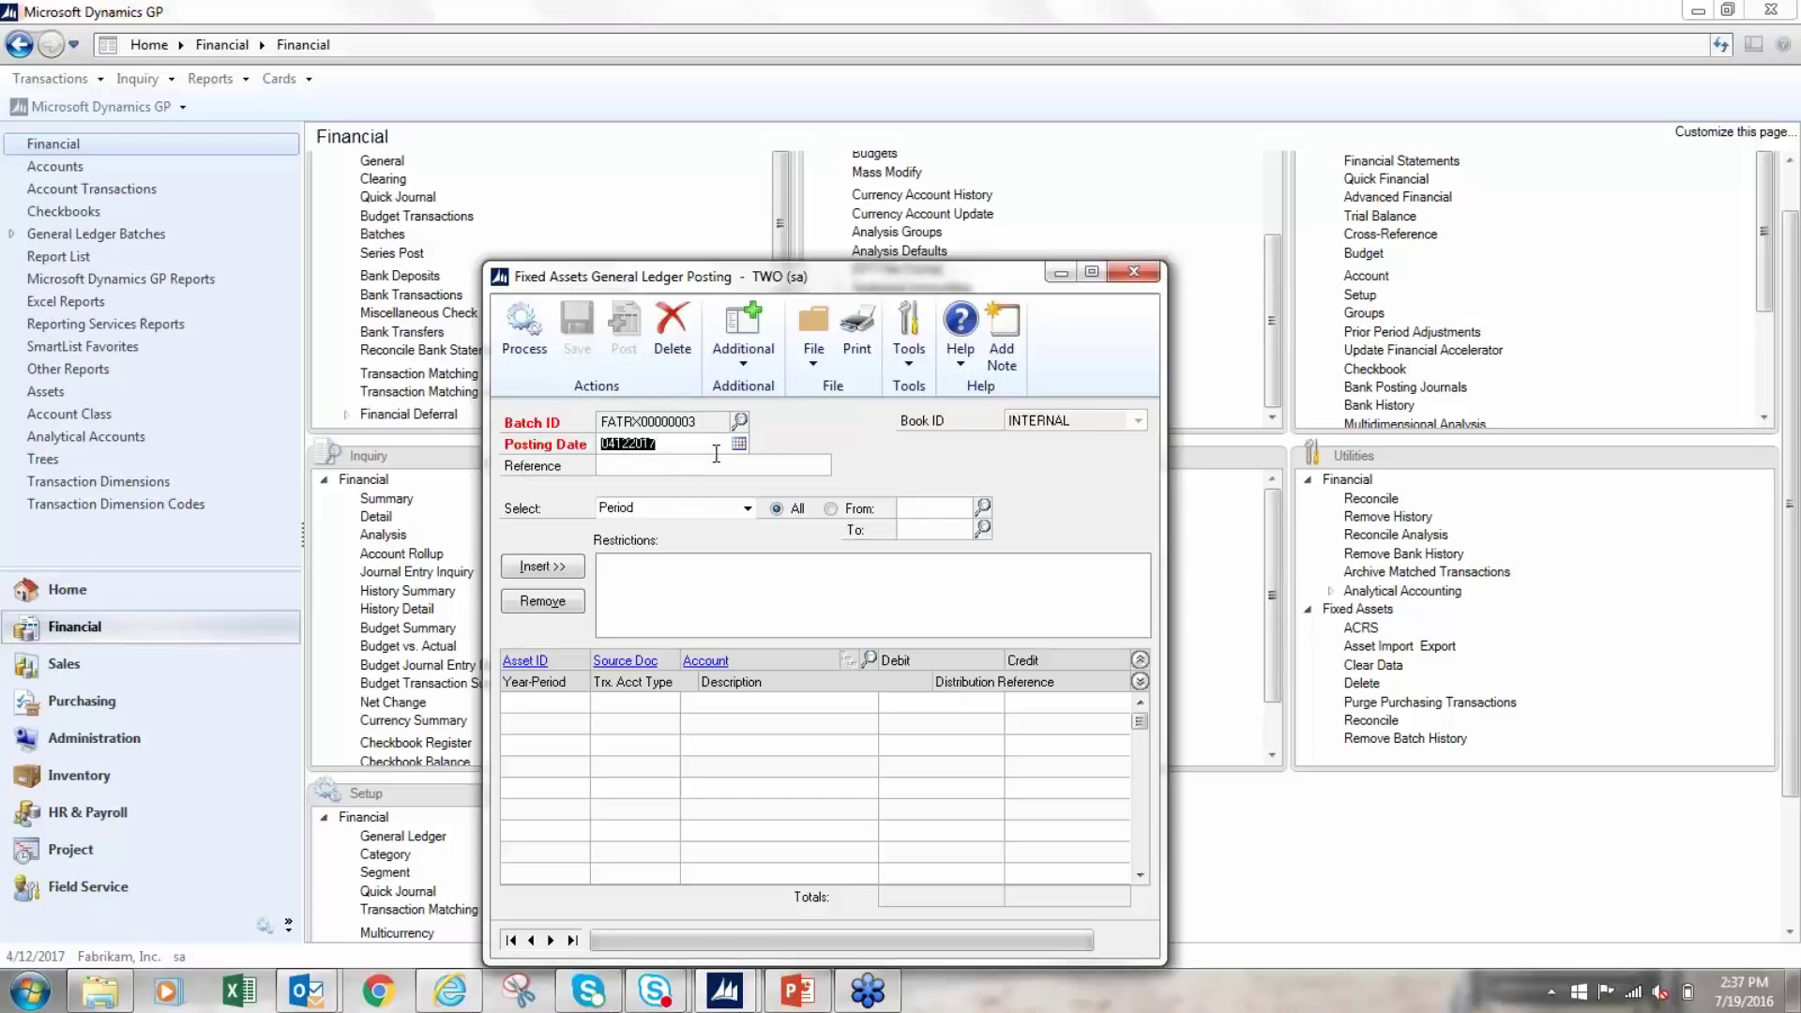
left_click(655, 467)
left_click(681, 447)
type("073")
key("Tab")
Add a period restriction to the posting batch running from the first period through 2017-007.
left_click(924, 507)
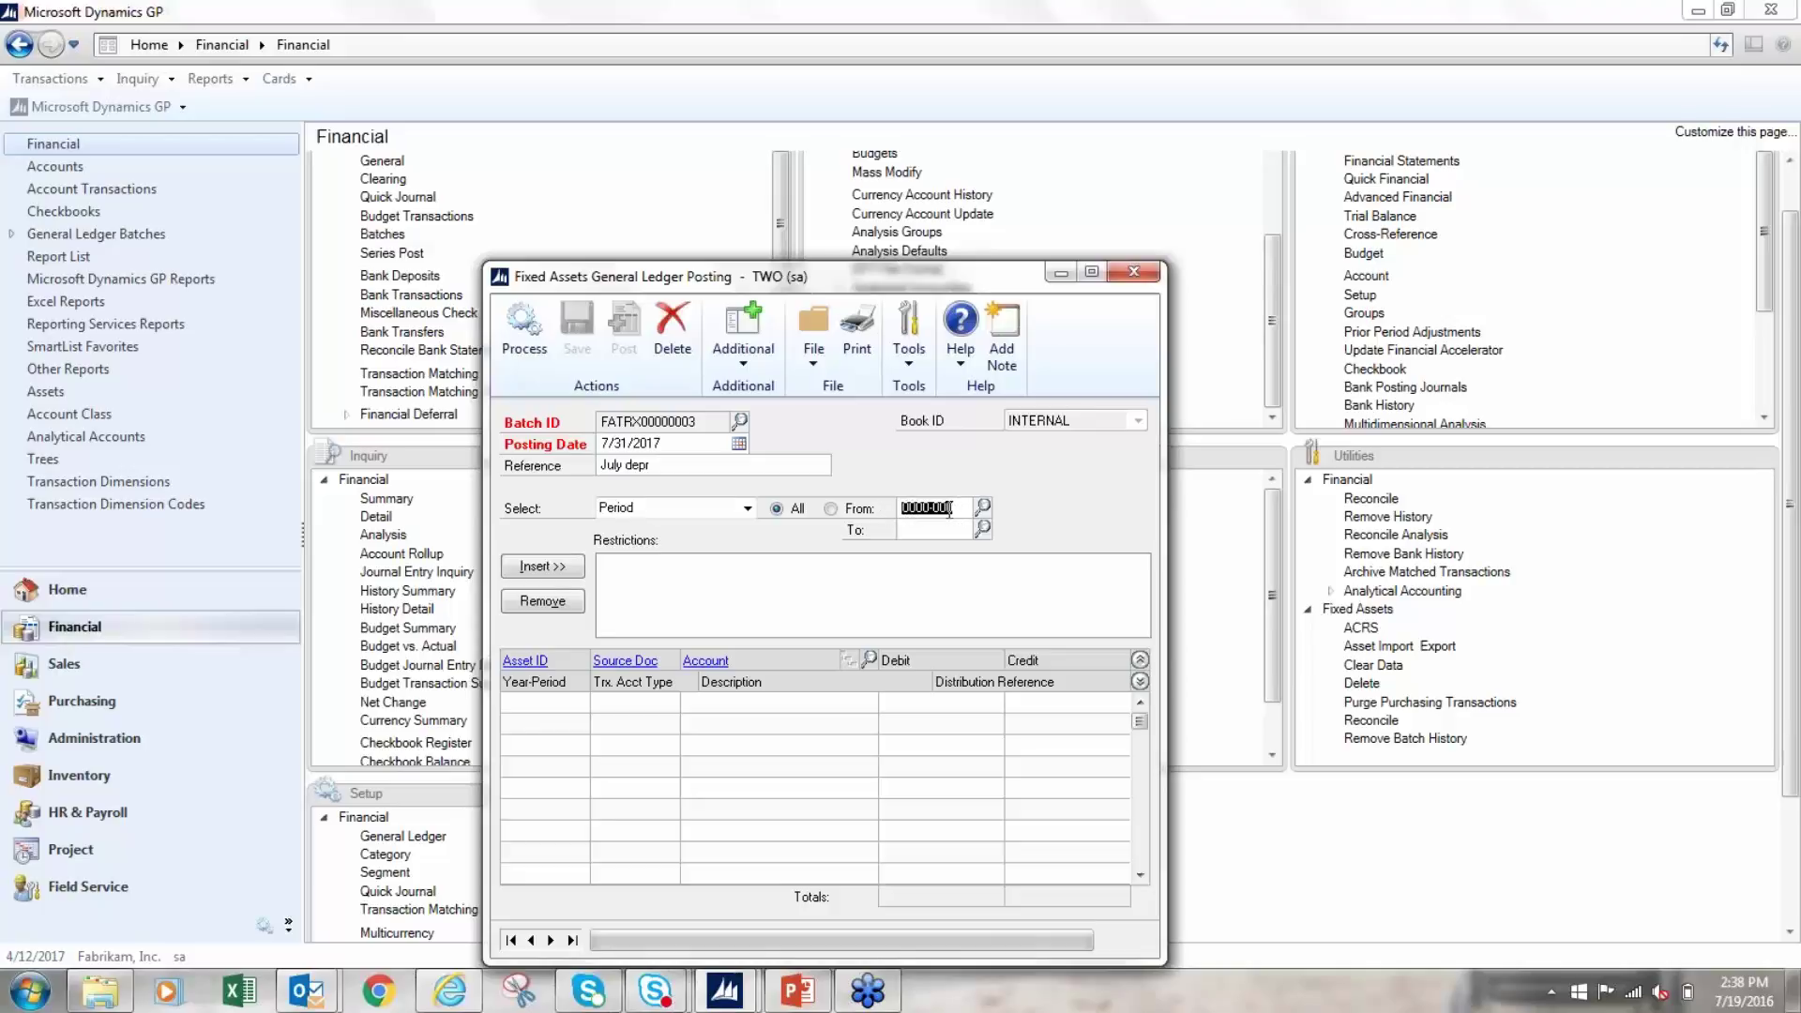
left_click(926, 529)
left_click(982, 528)
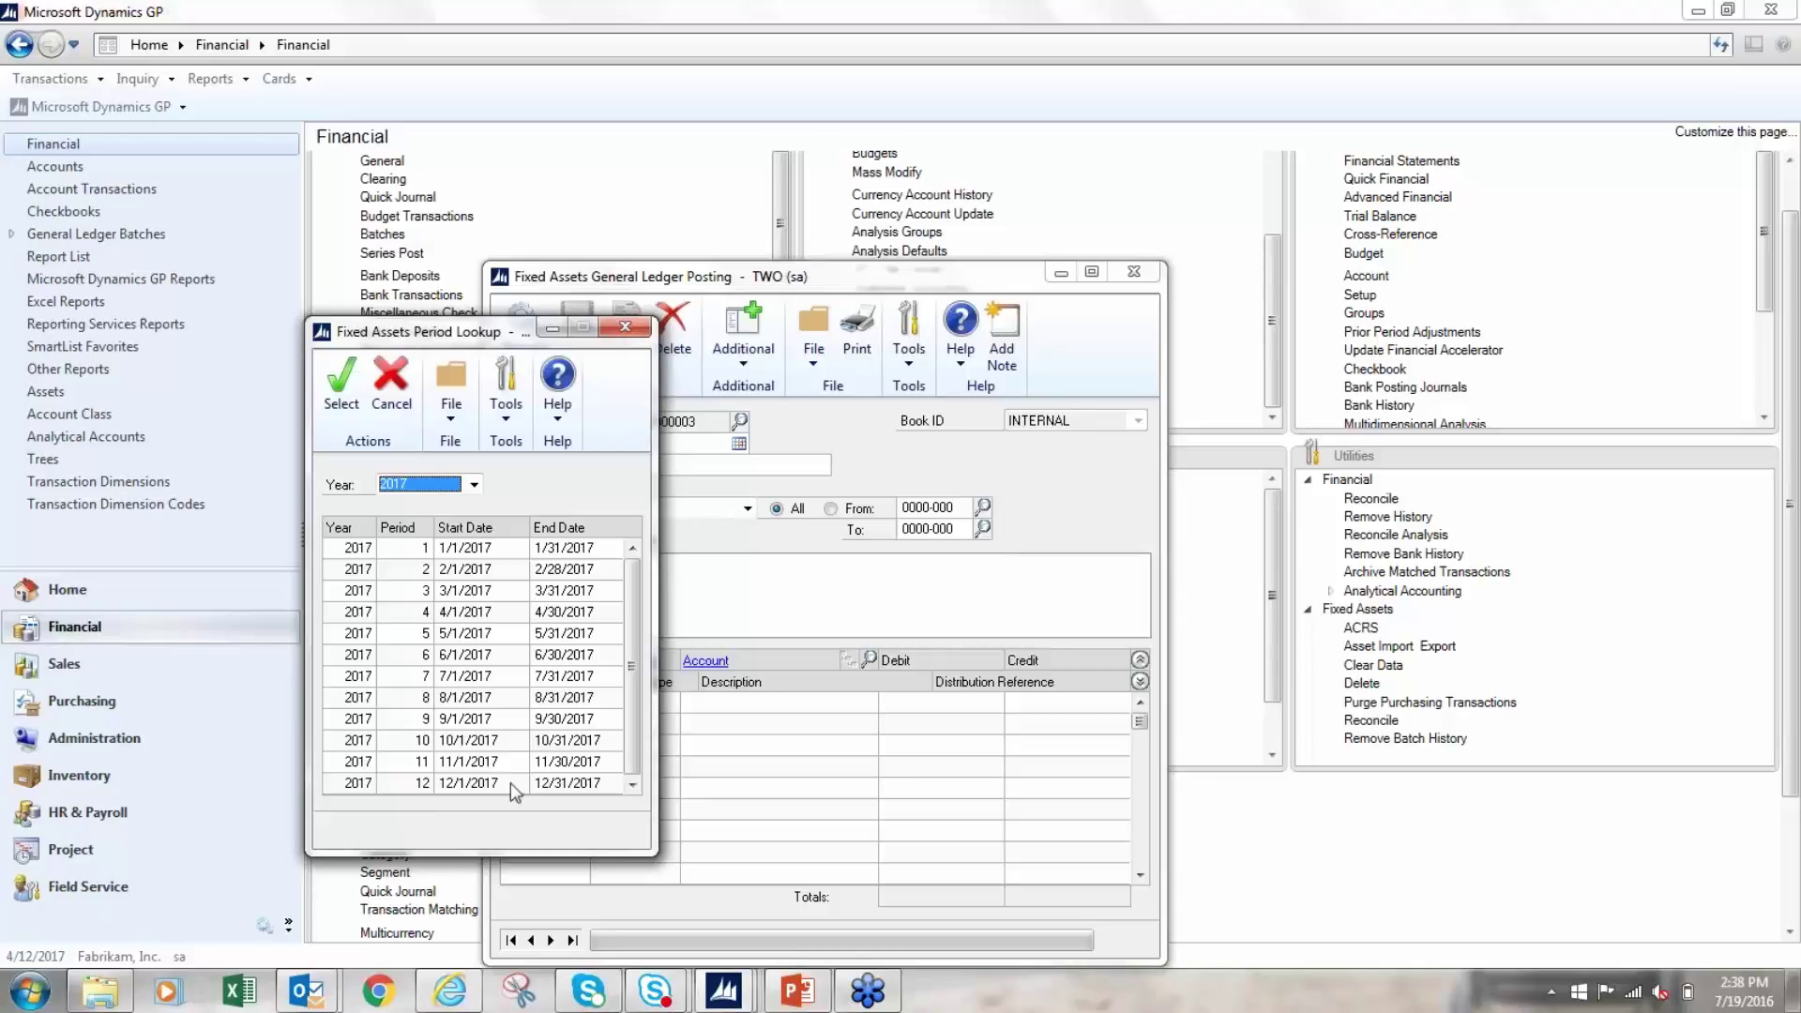
left_click(465, 676)
double_click(465, 676)
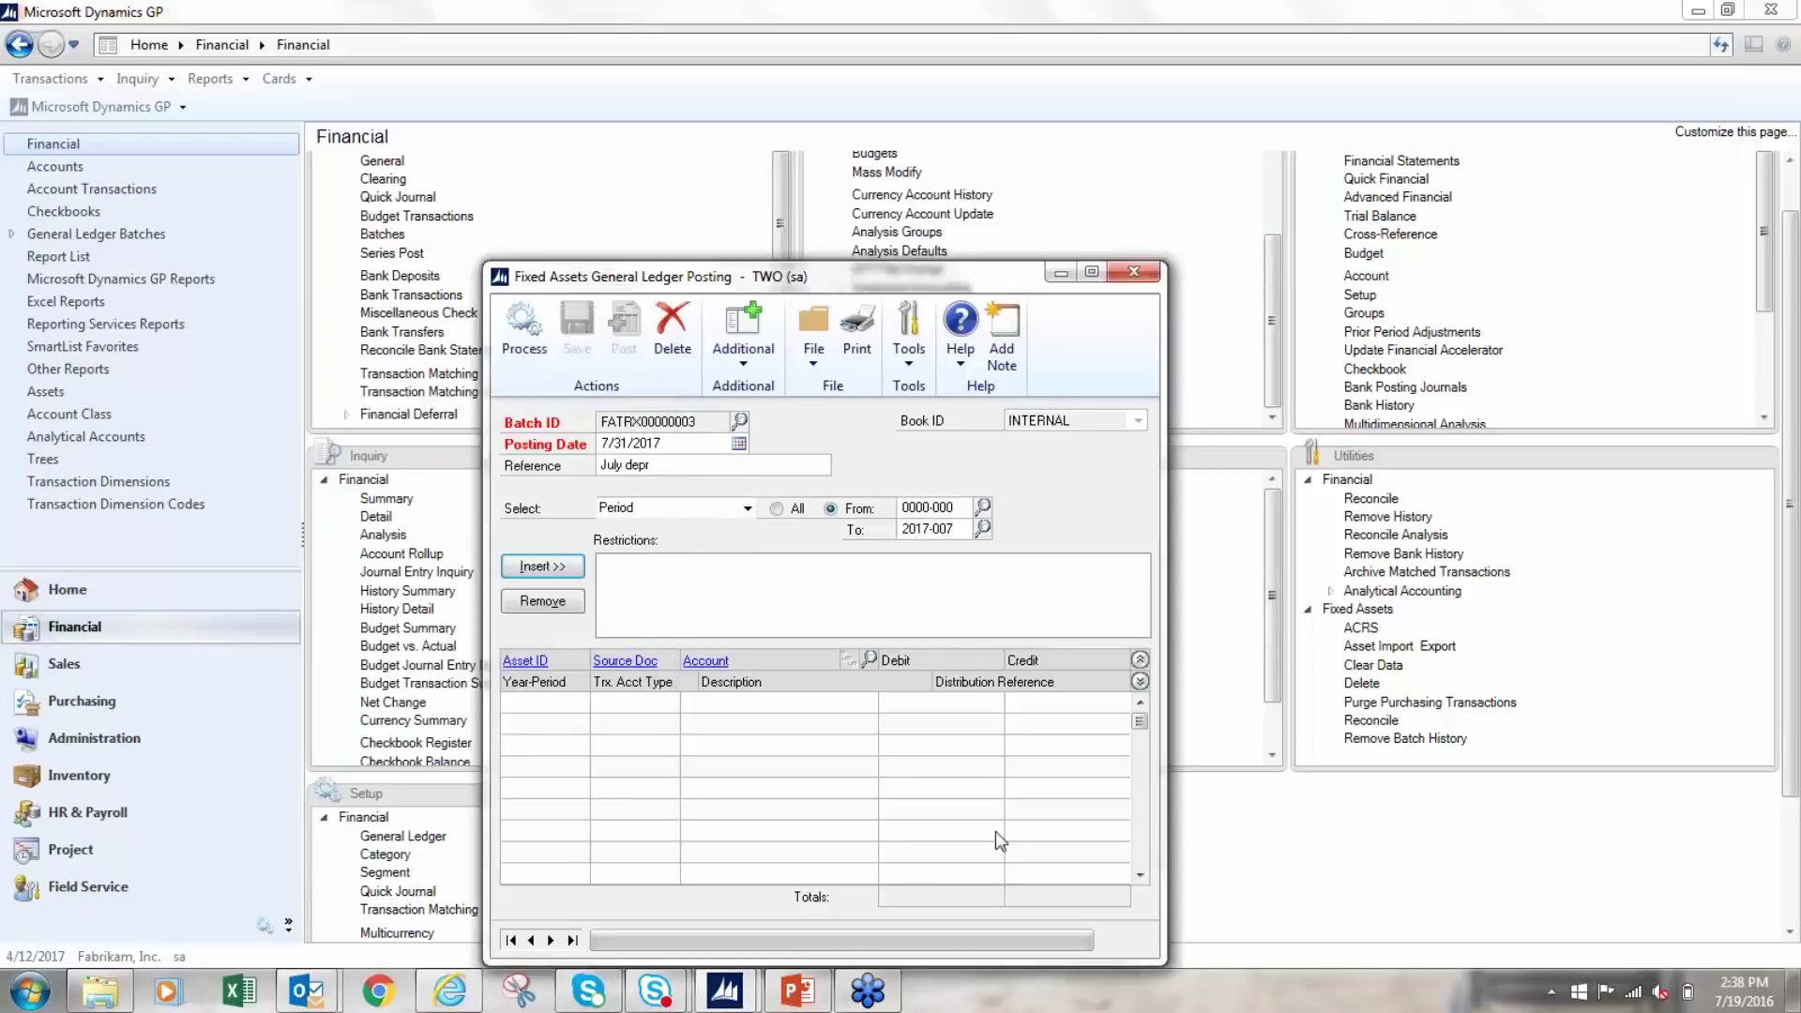
left_click(538, 561)
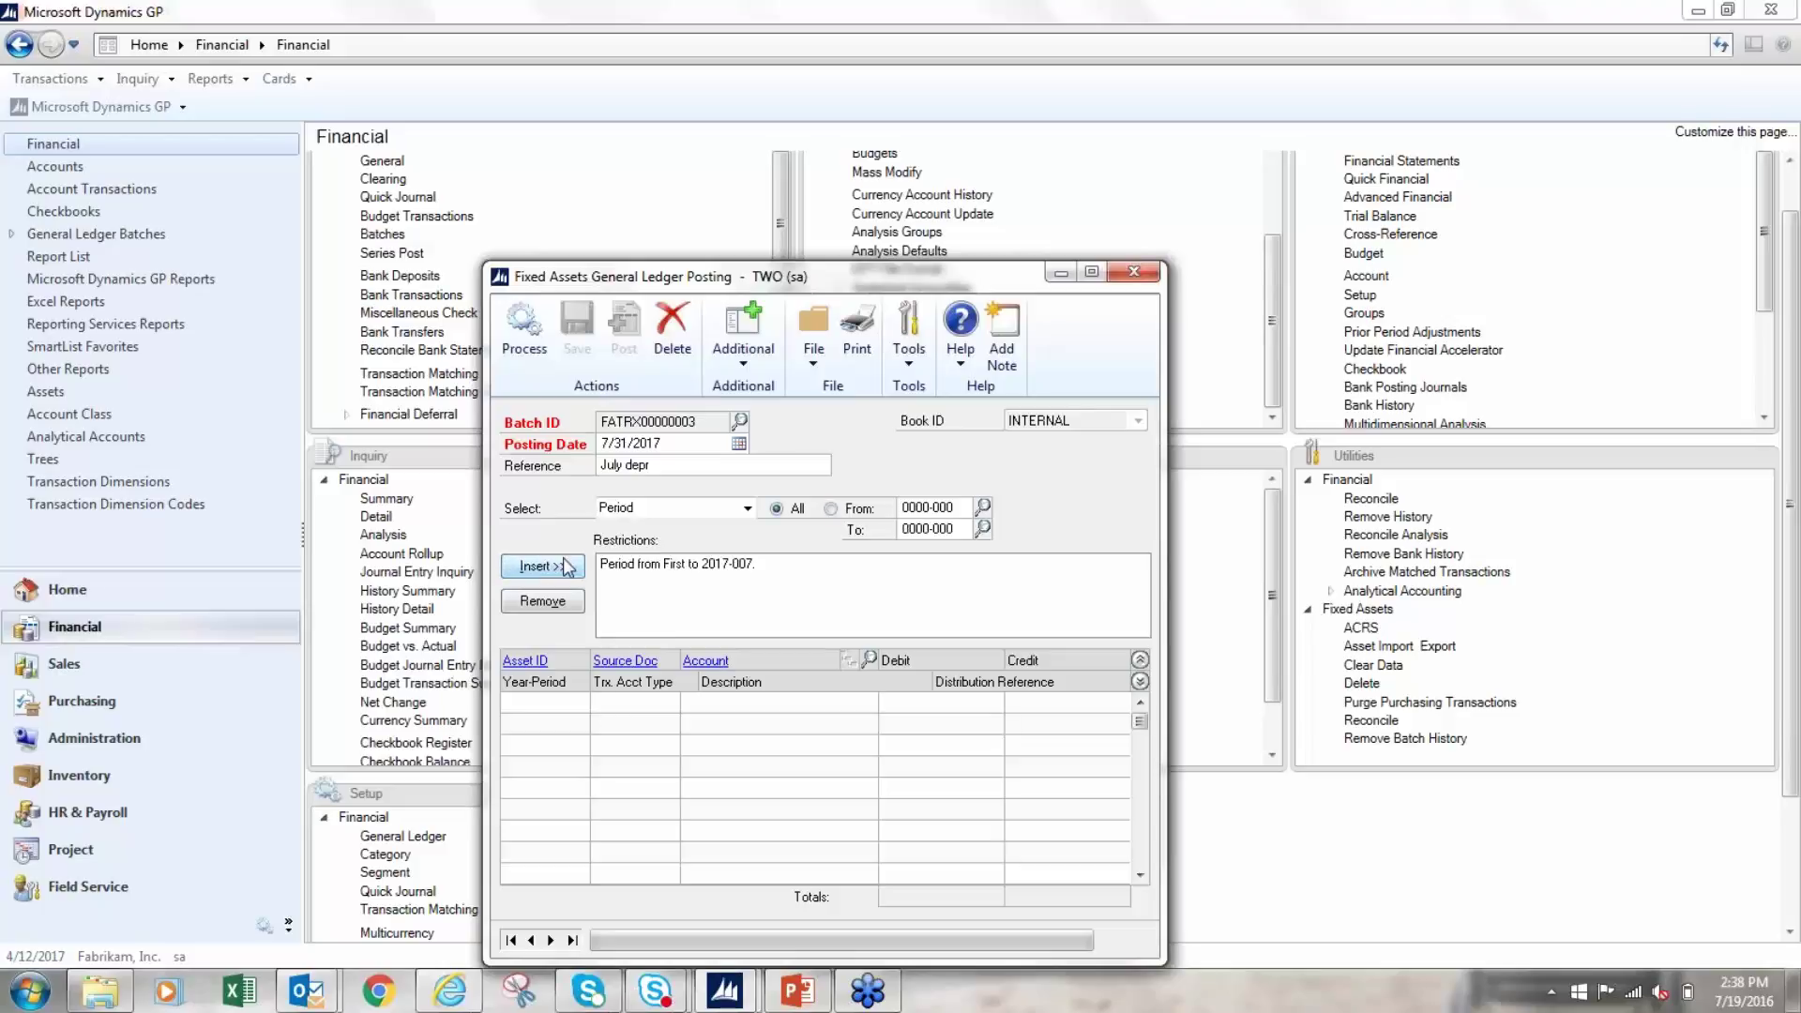
Process the posting batch and review the addition, clearing and depreciation distributions for each asset.
left_click(524, 335)
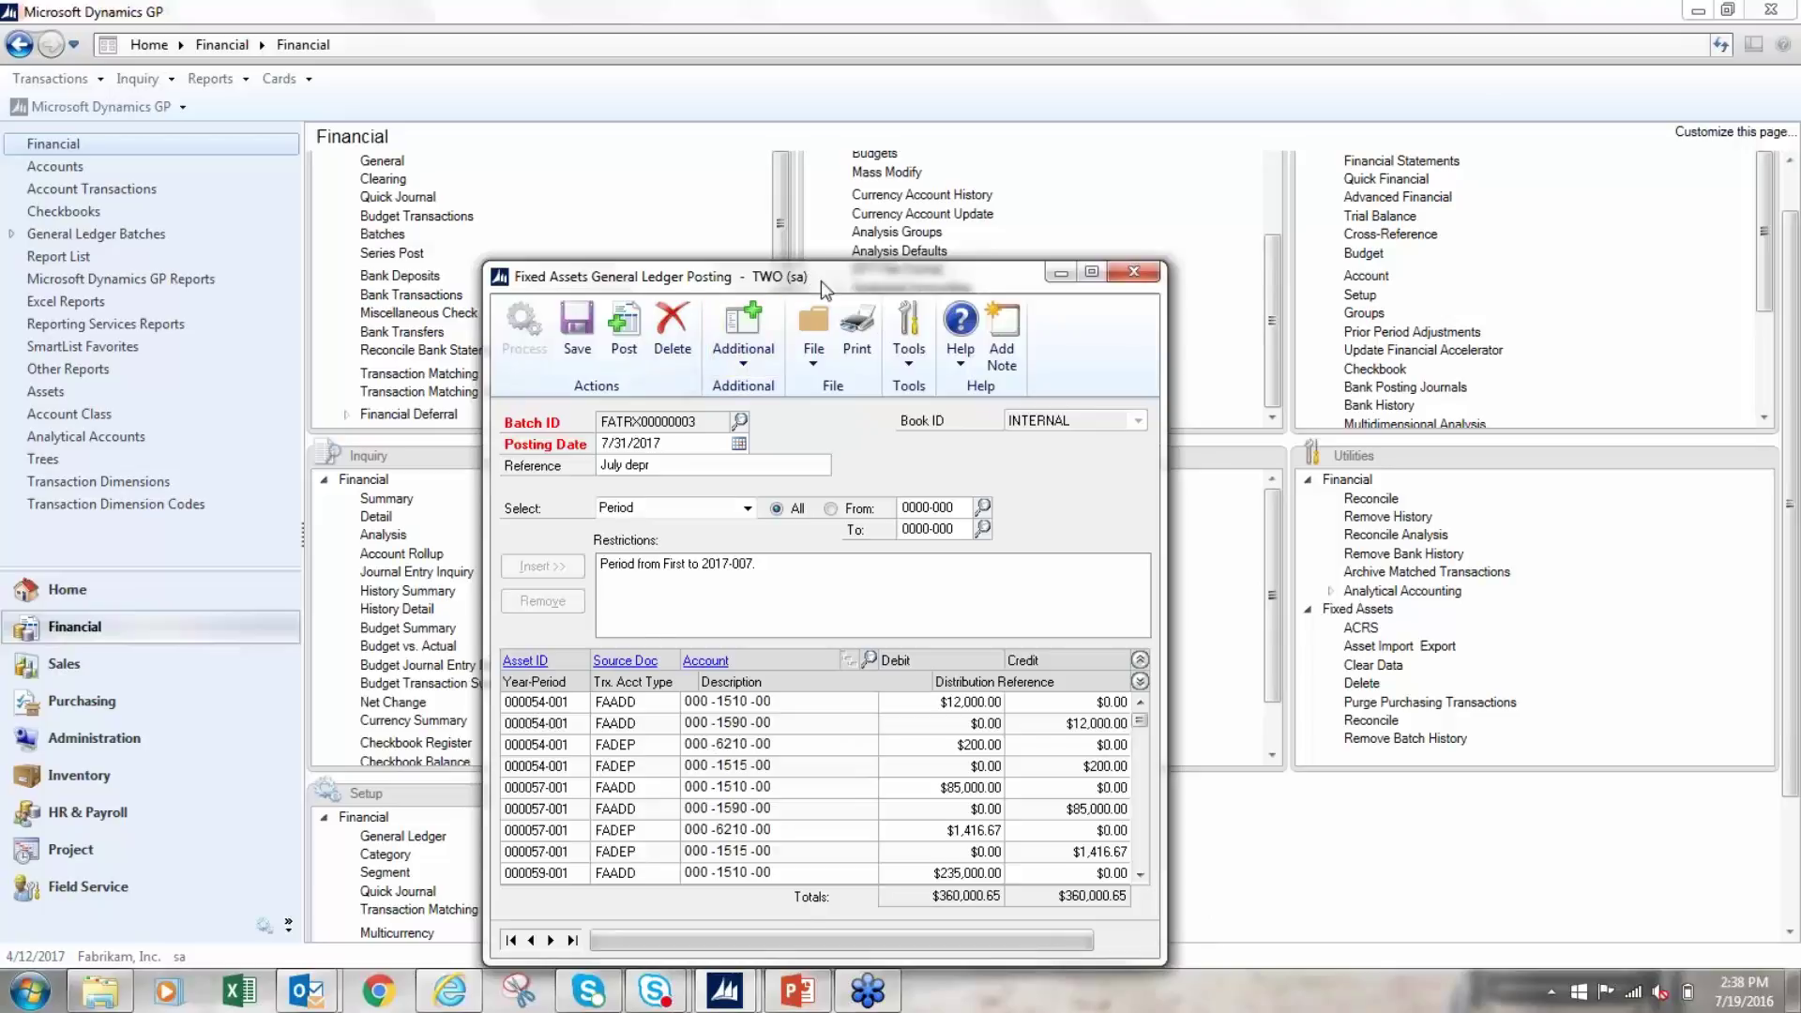
left_click_drag(837, 284, 812, 165)
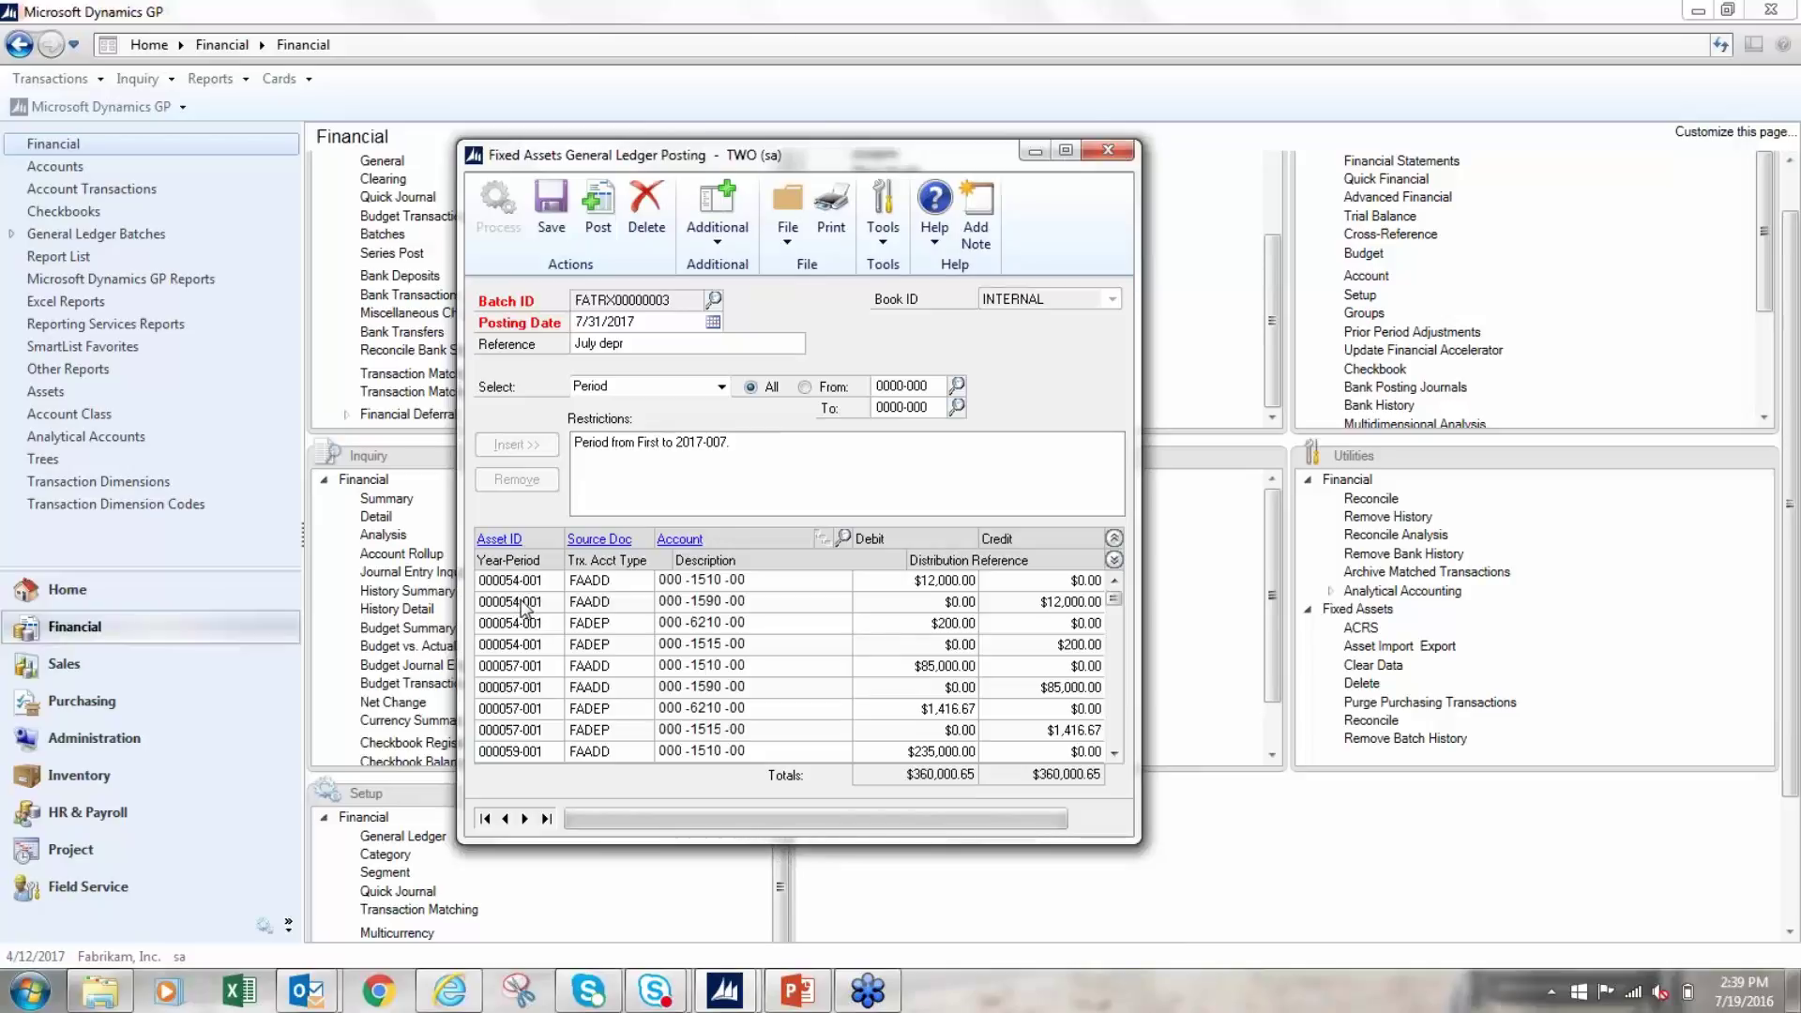
double_click(707, 579)
double_click(707, 602)
double_click(708, 645)
scroll(1119, 713, "down", 5)
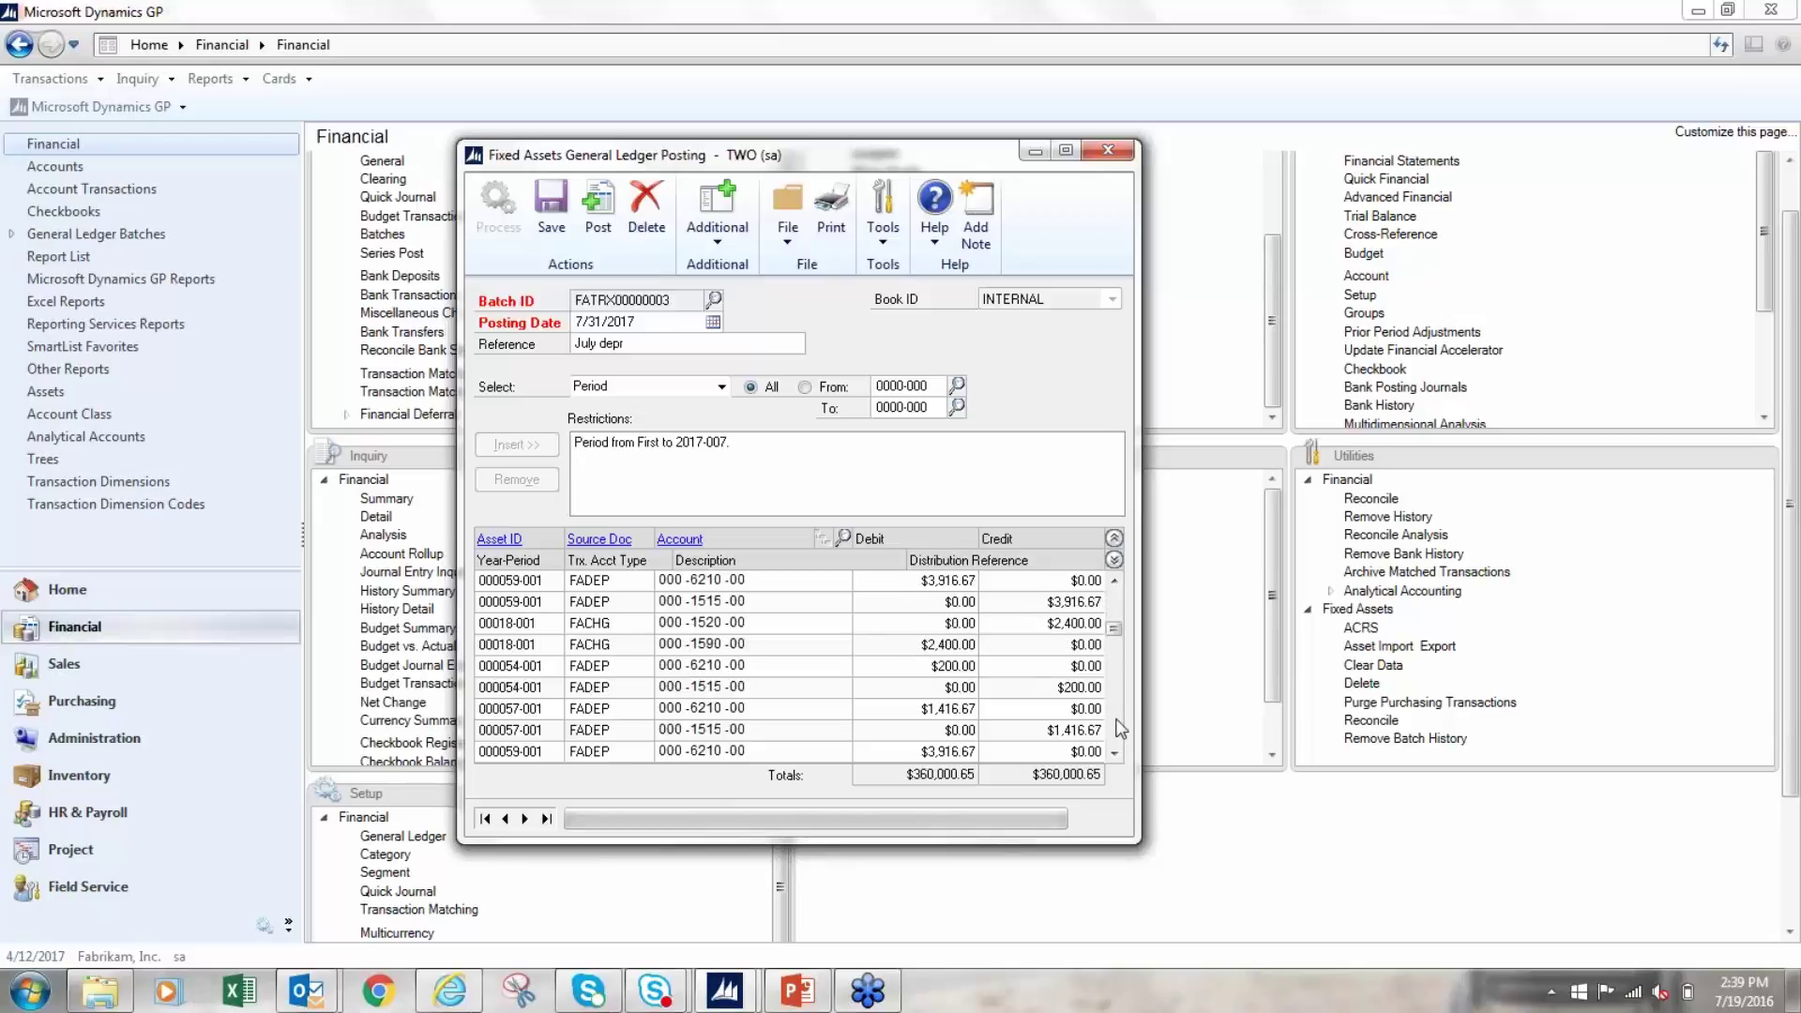
scroll(1119, 728, "down", 3)
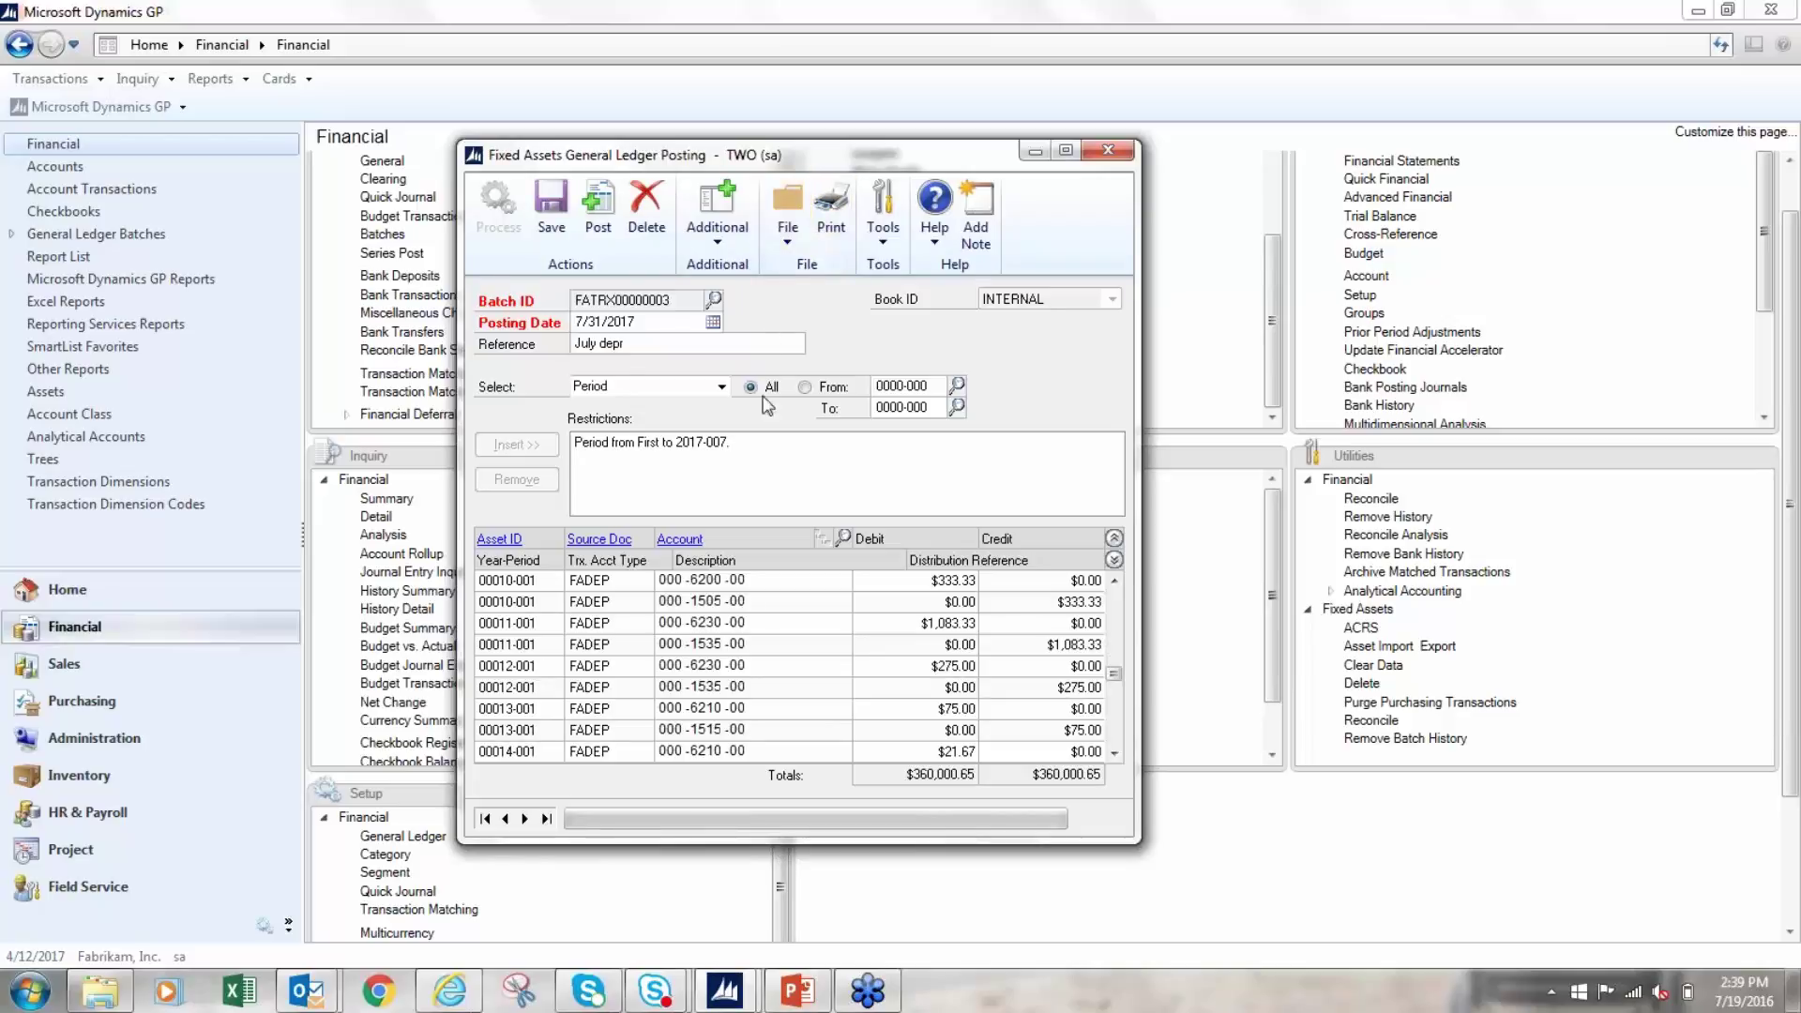
Post the batch to the general ledger, sending the FA GL Posting Detail report to the screen instead of the printer.
left_click(598, 231)
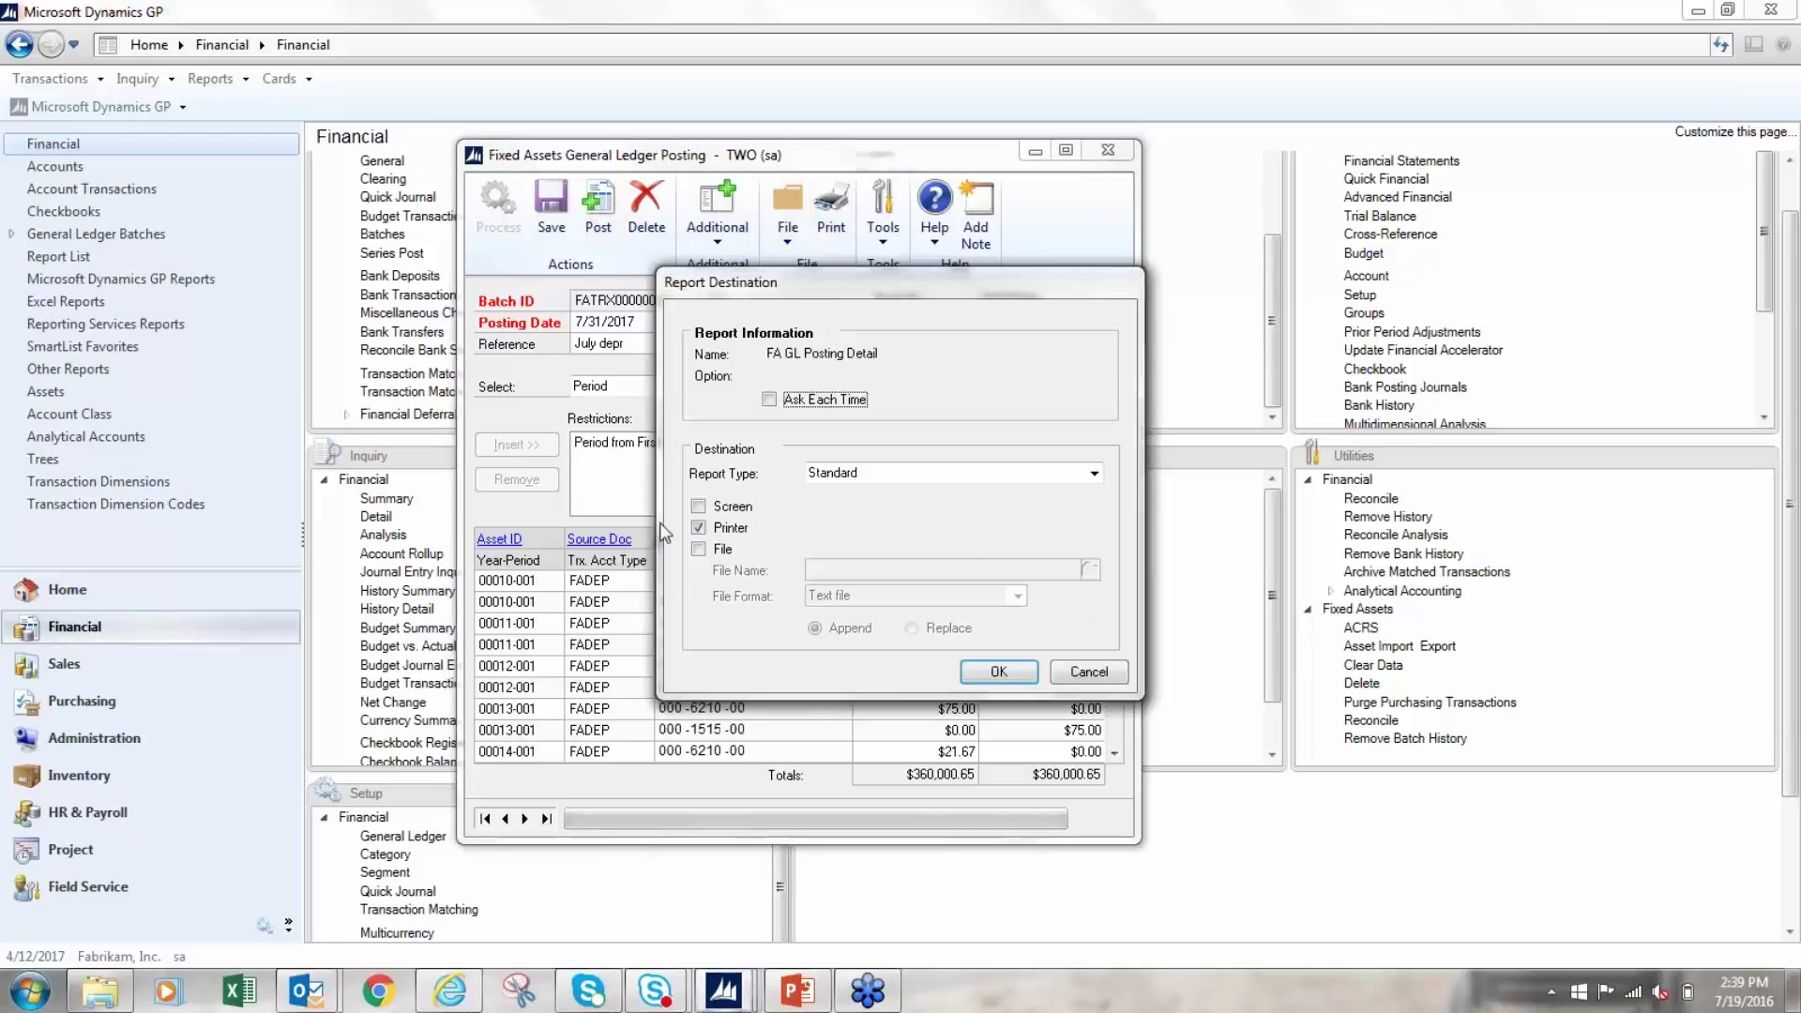
left_click(699, 509)
left_click(702, 526)
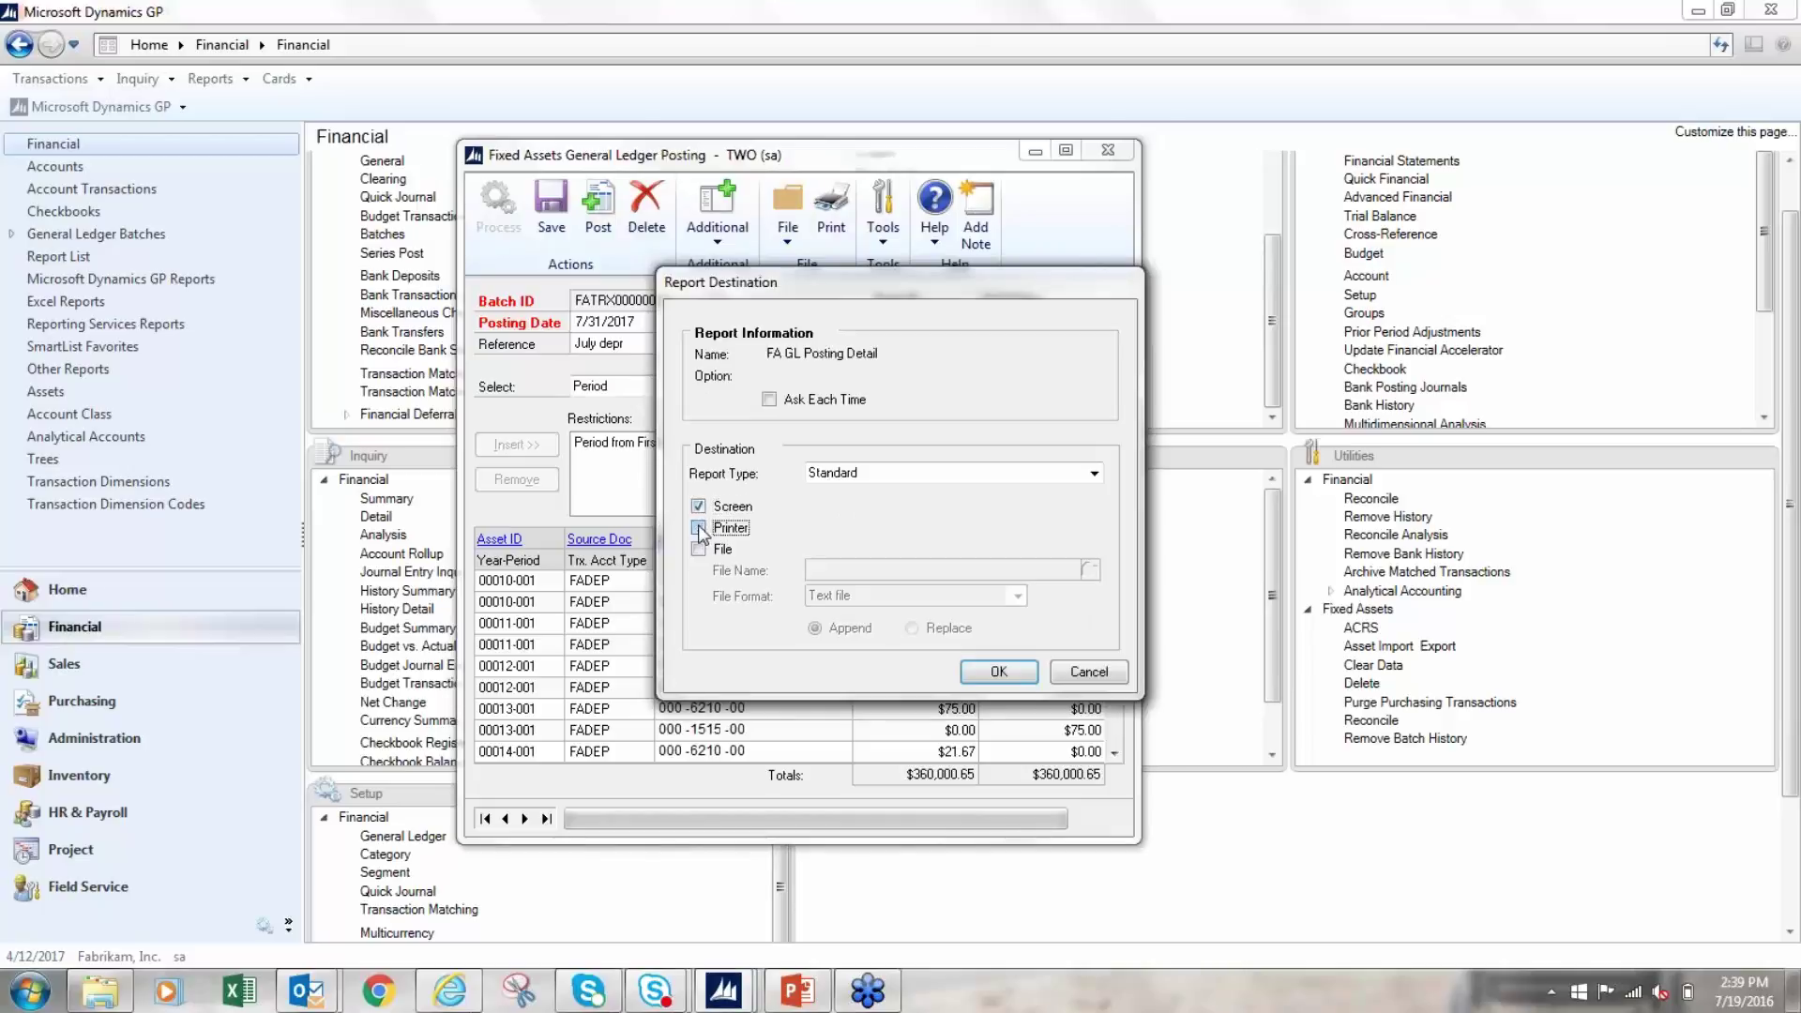
left_click(1000, 673)
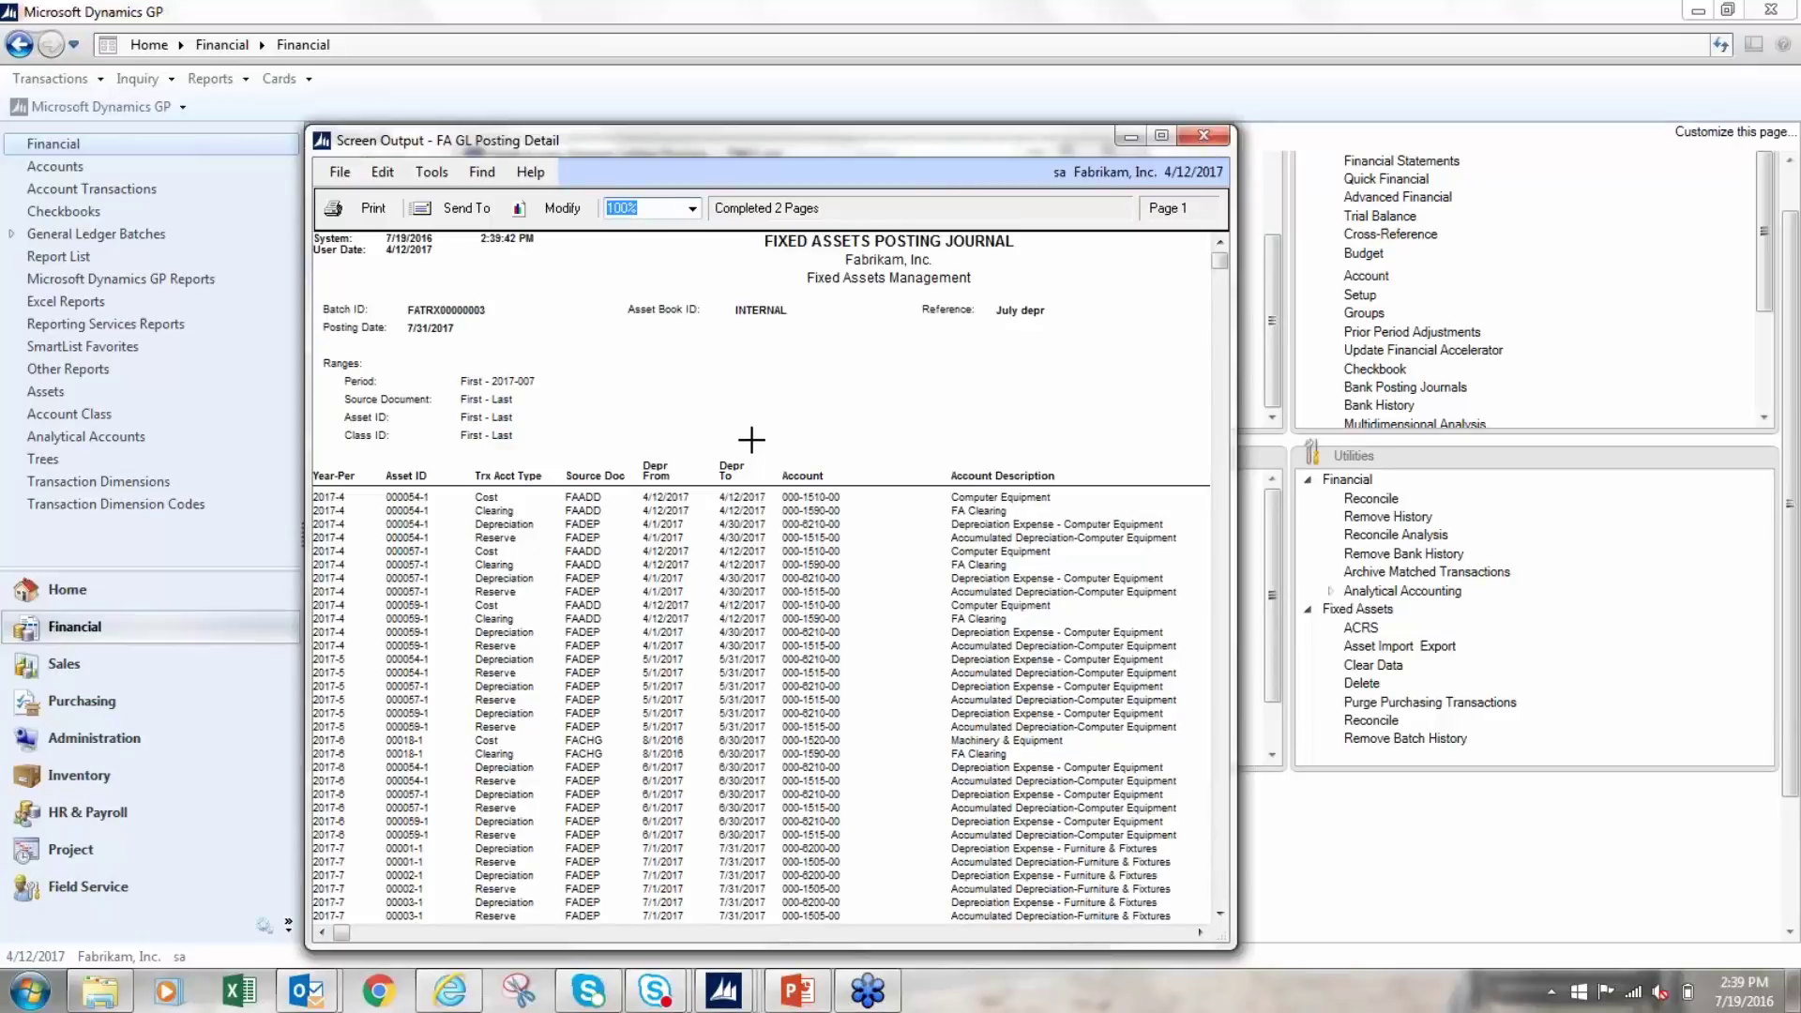
Enlarge the Fixed Assets Posting Journal, review its accounts, debits and credits, and close the report.
left_click(1163, 138)
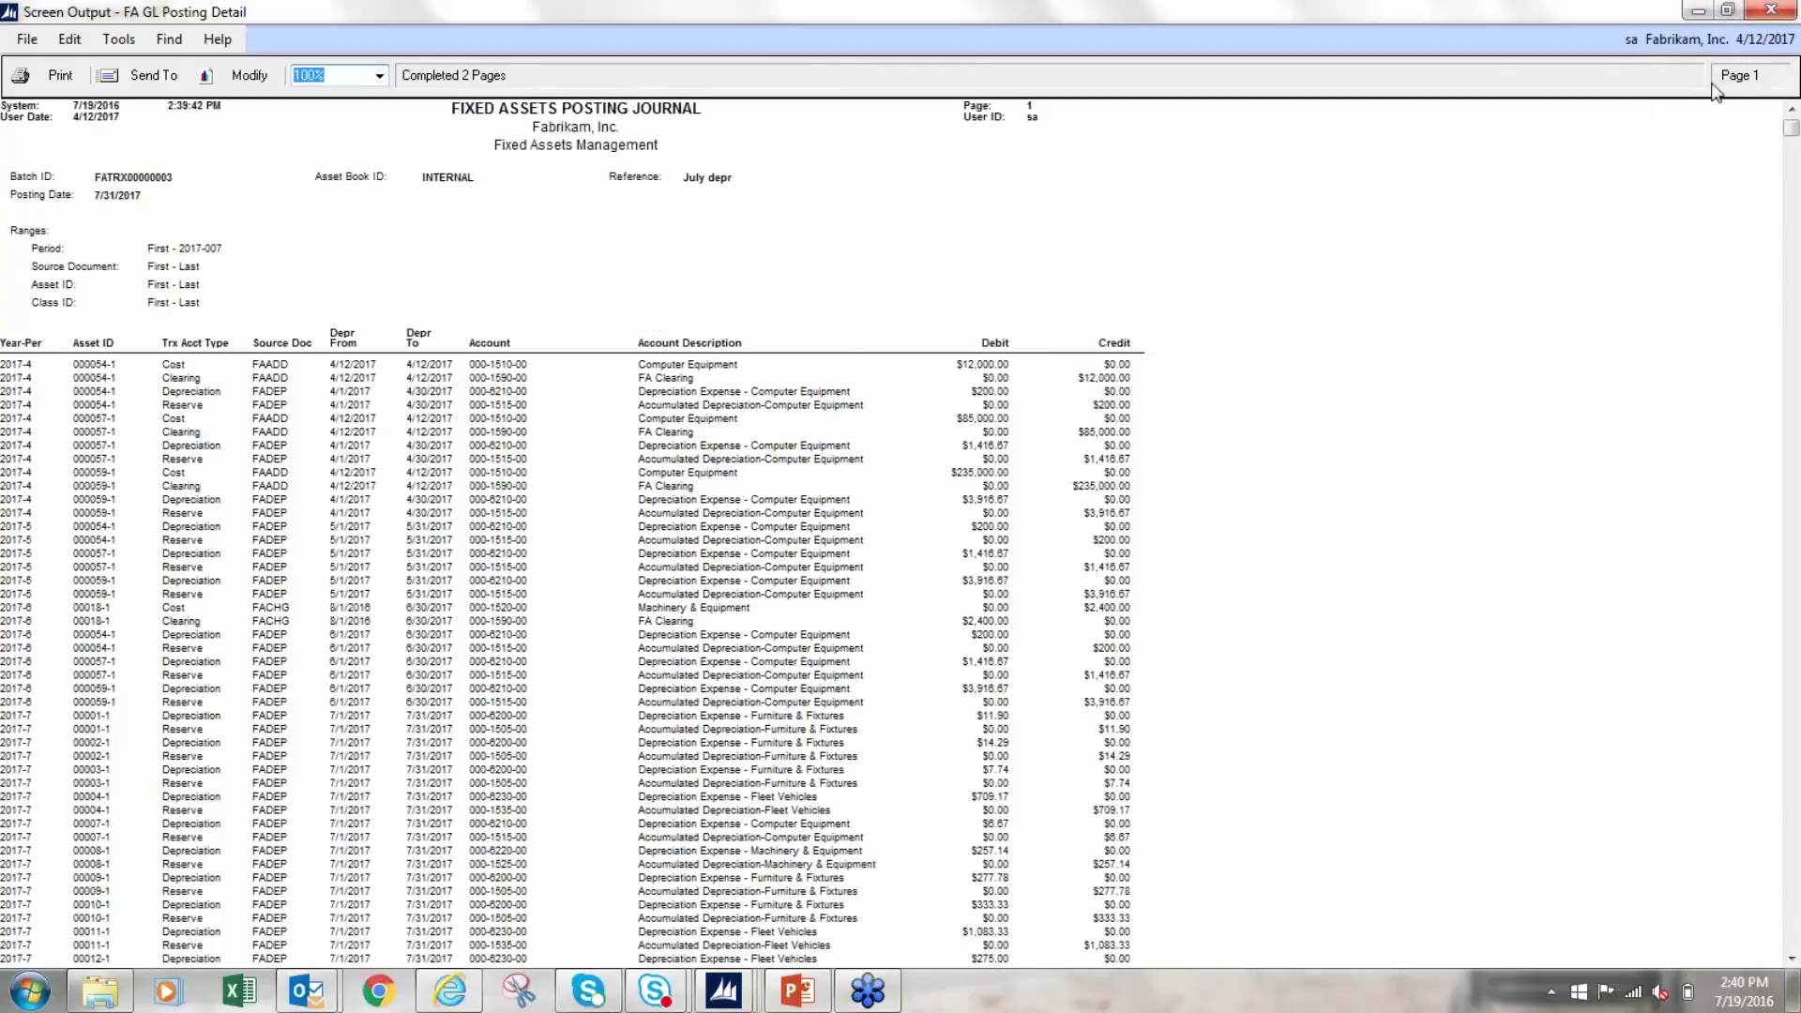
left_click(1782, 35)
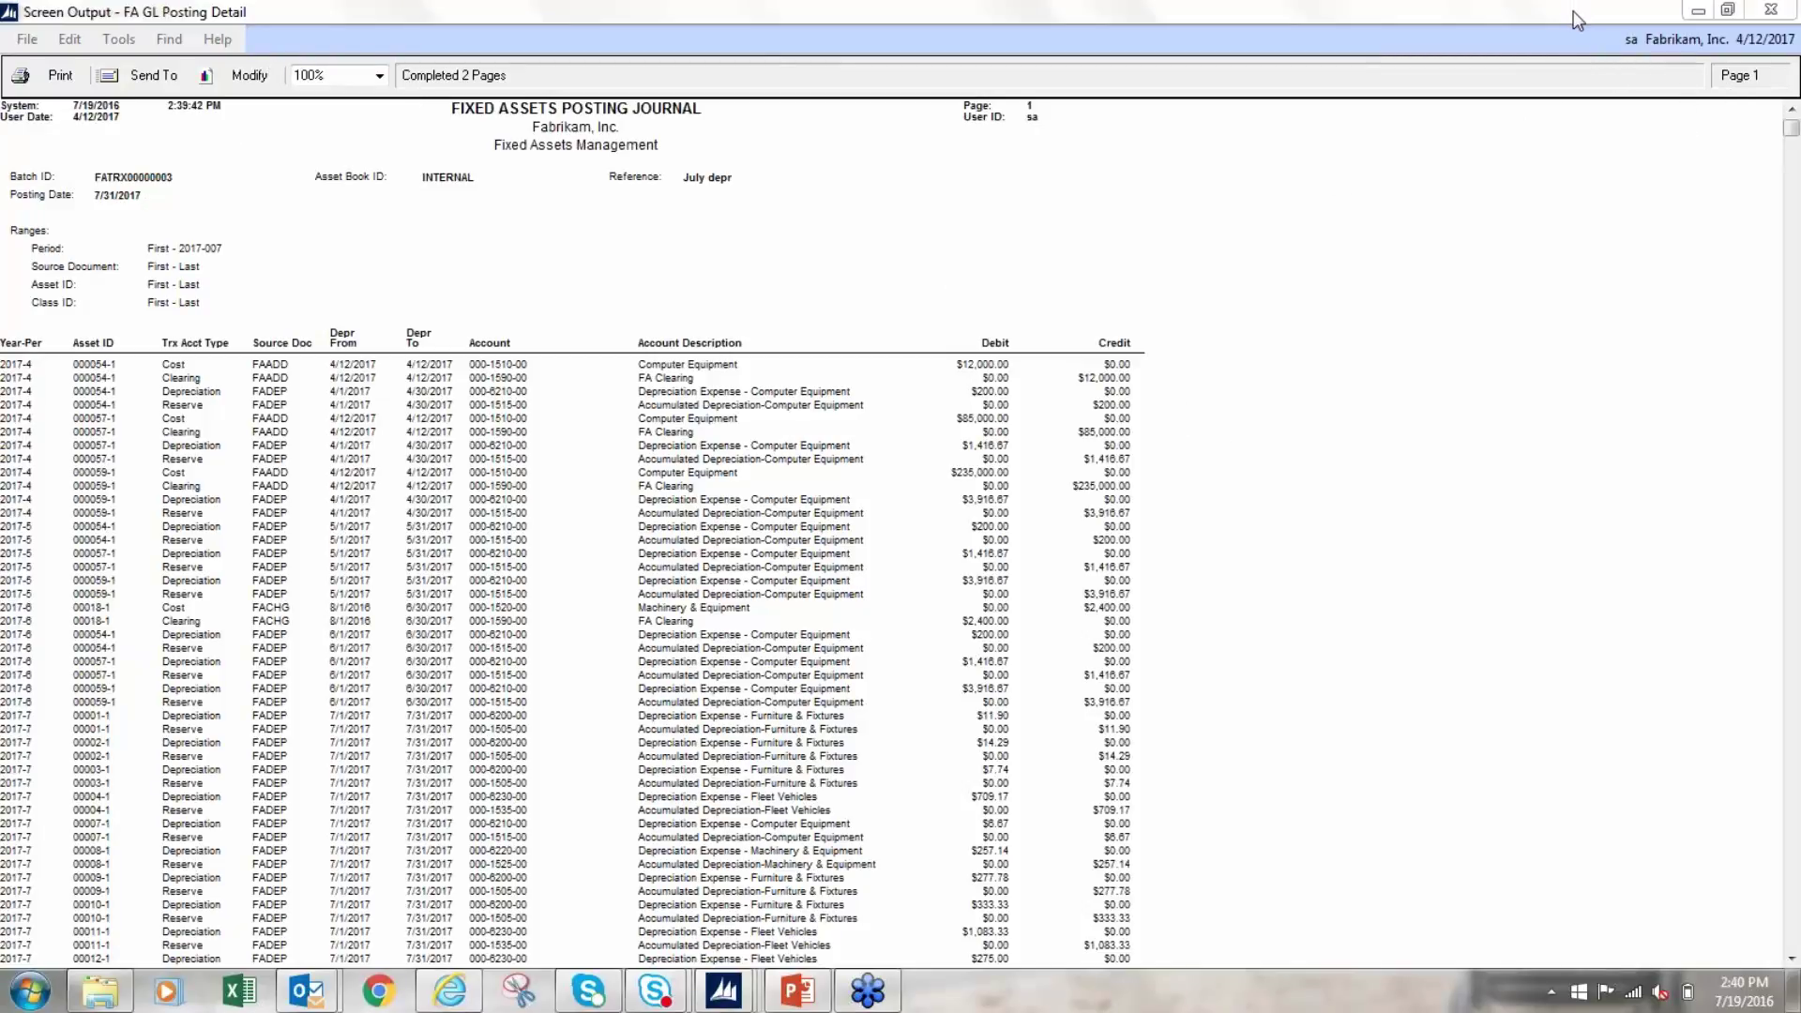
left_click(1771, 10)
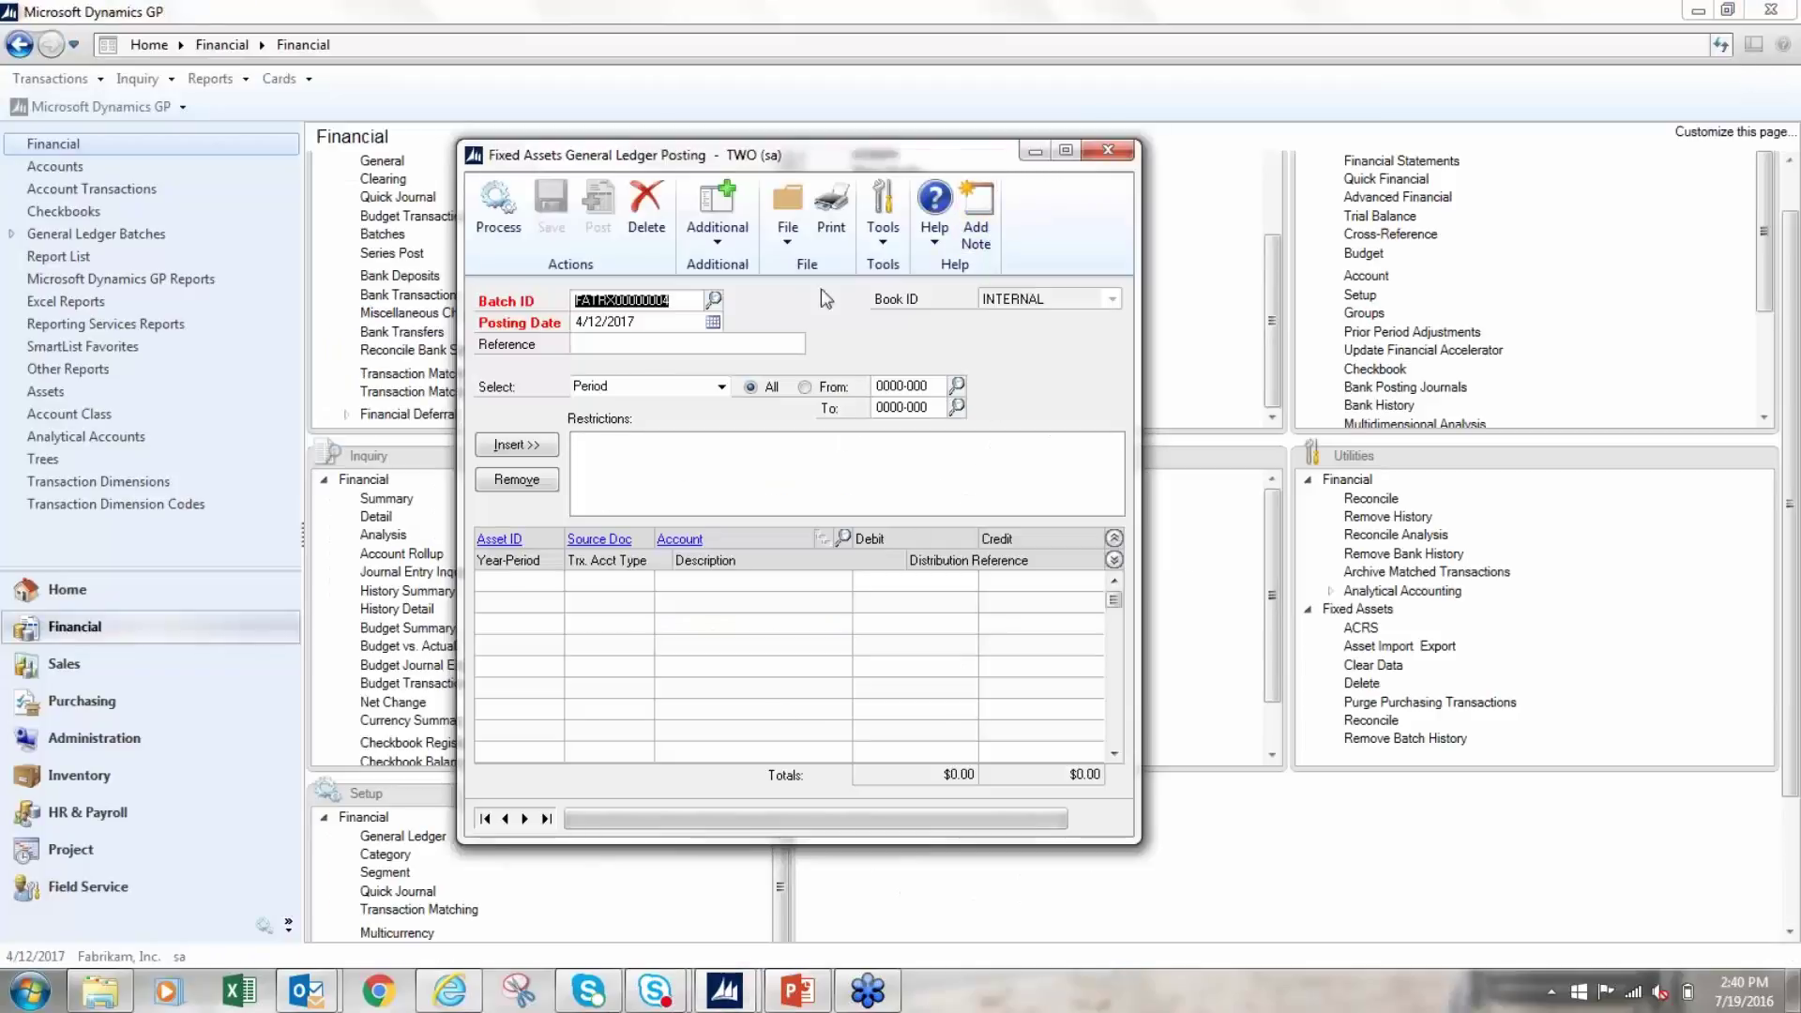
Close the posting window and look up the general ledger batch FATRX00000003 to examine its comment, journal entries and batch total.
left_click(1101, 150)
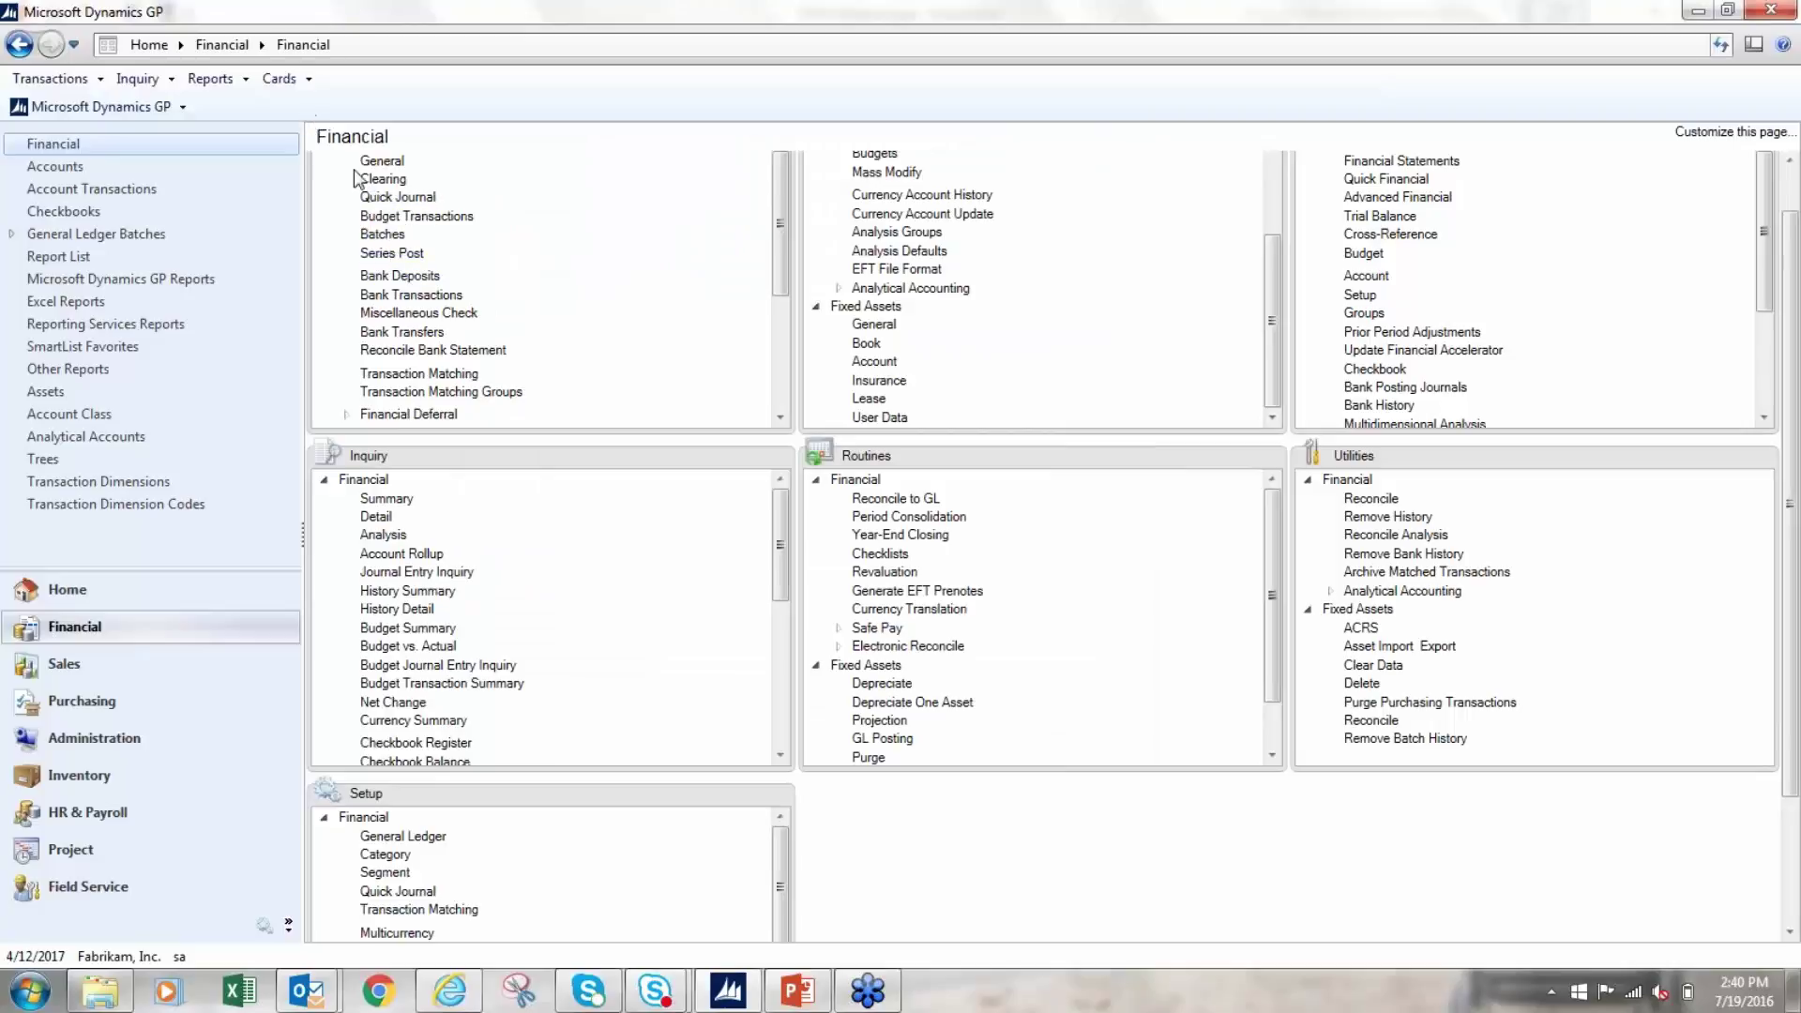
left_click(379, 217)
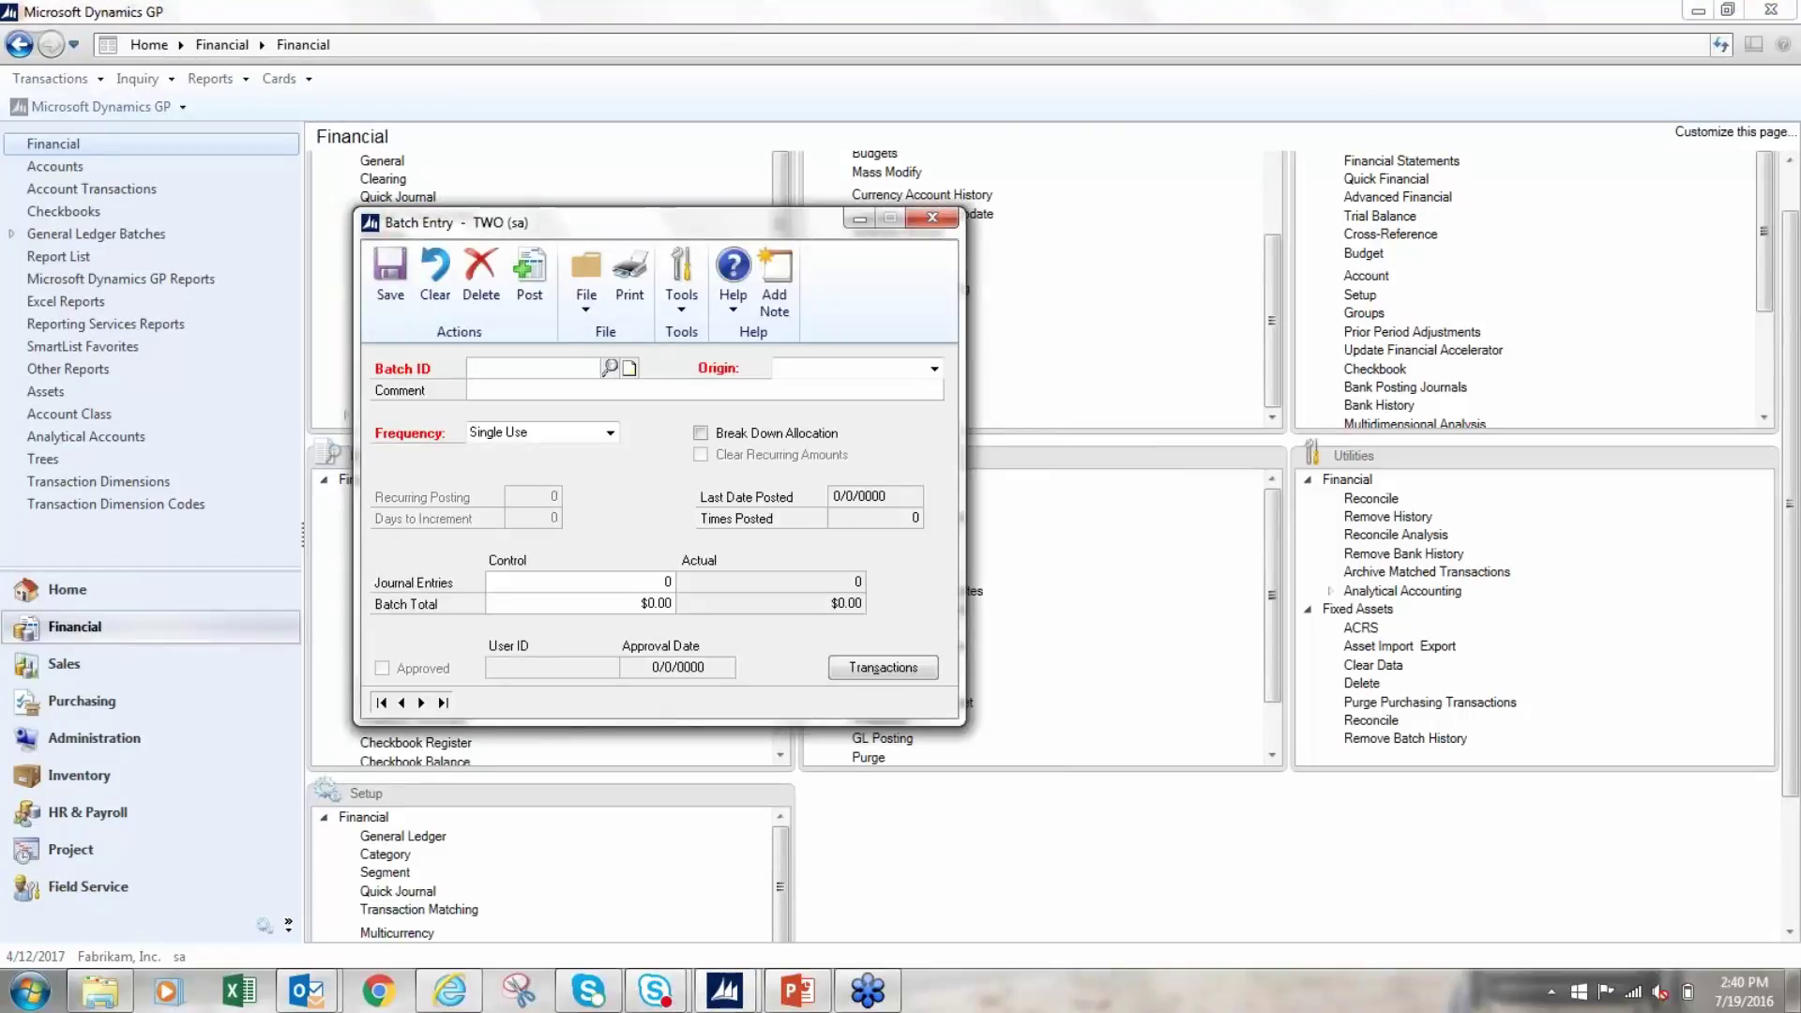
left_click(611, 370)
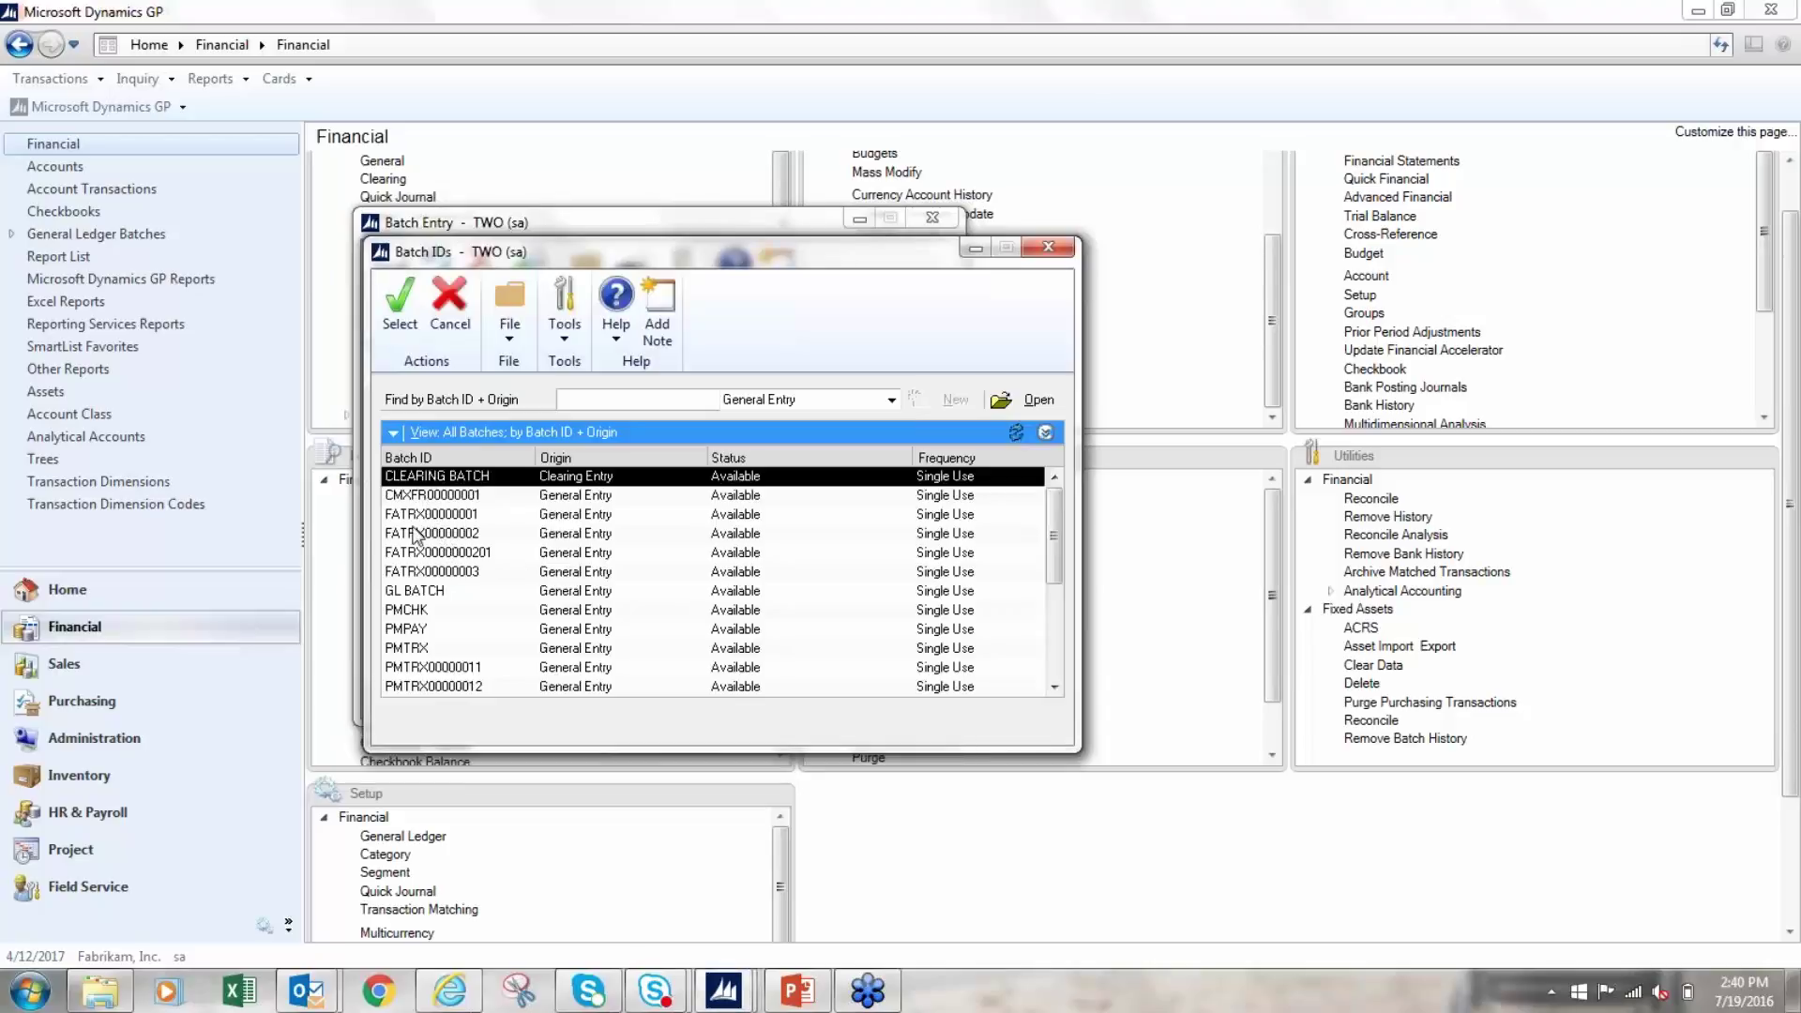
double_click(457, 572)
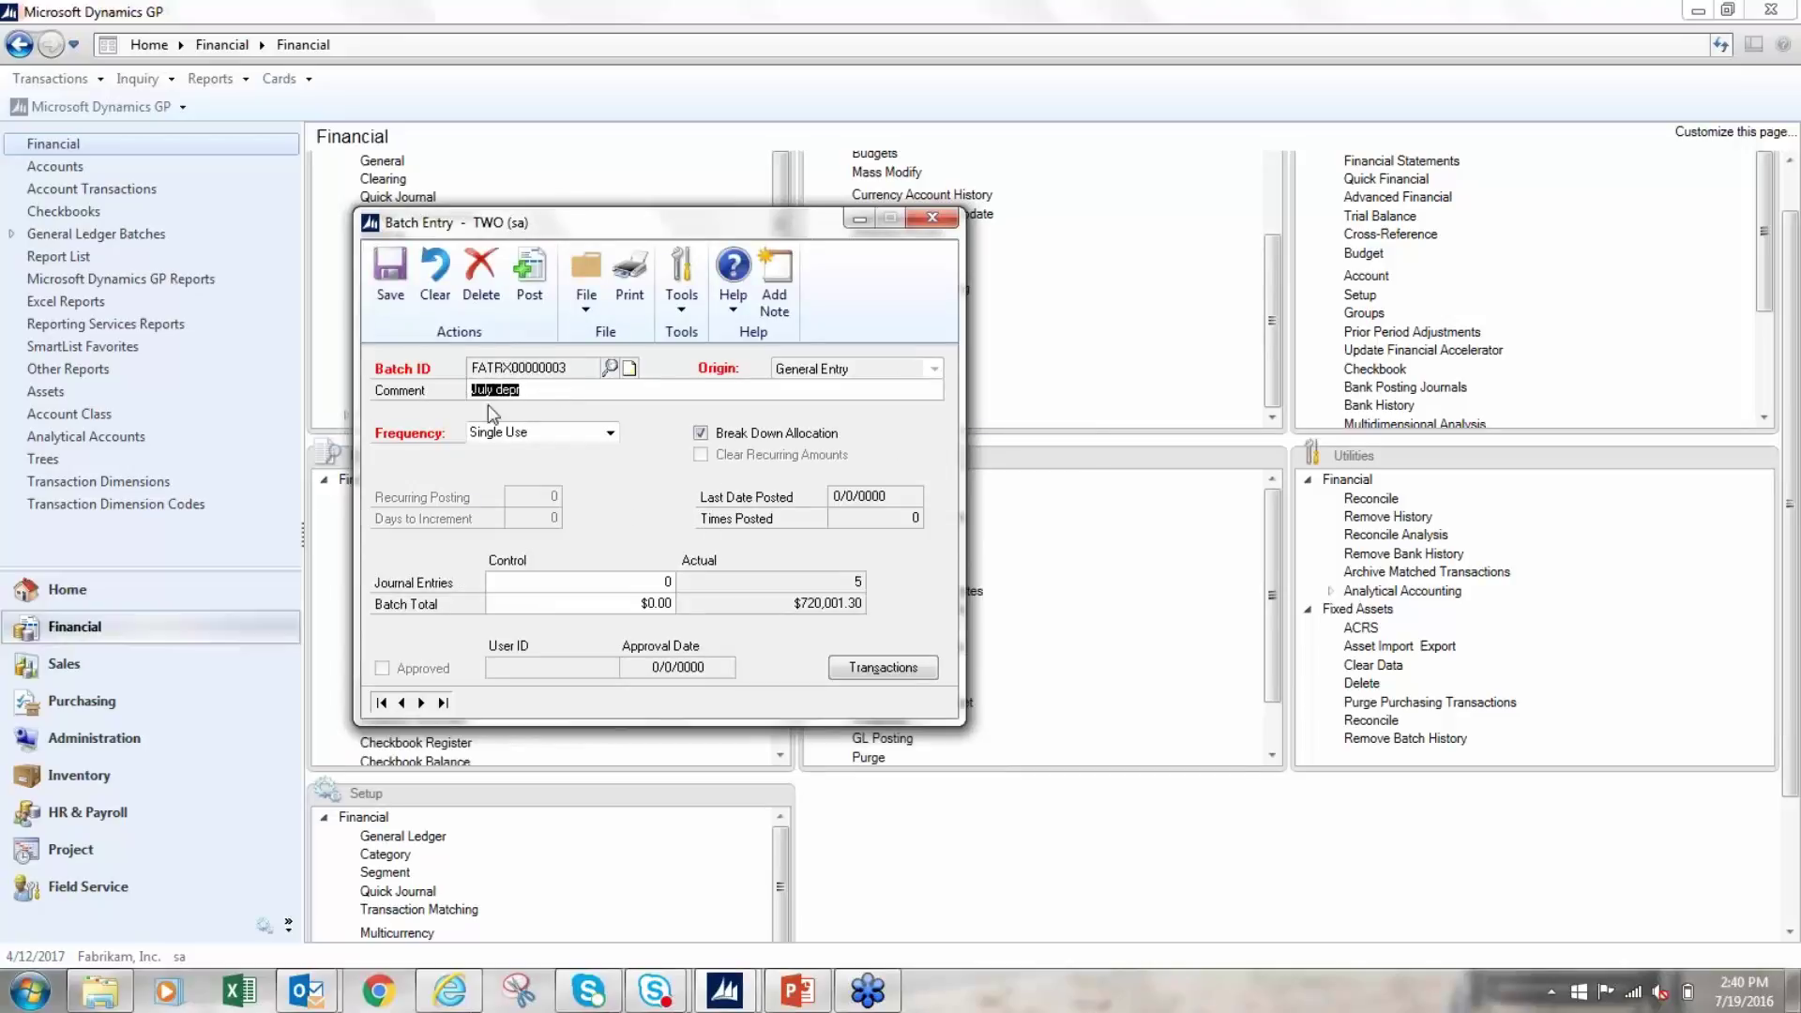
left_click(548, 392)
left_click(932, 221)
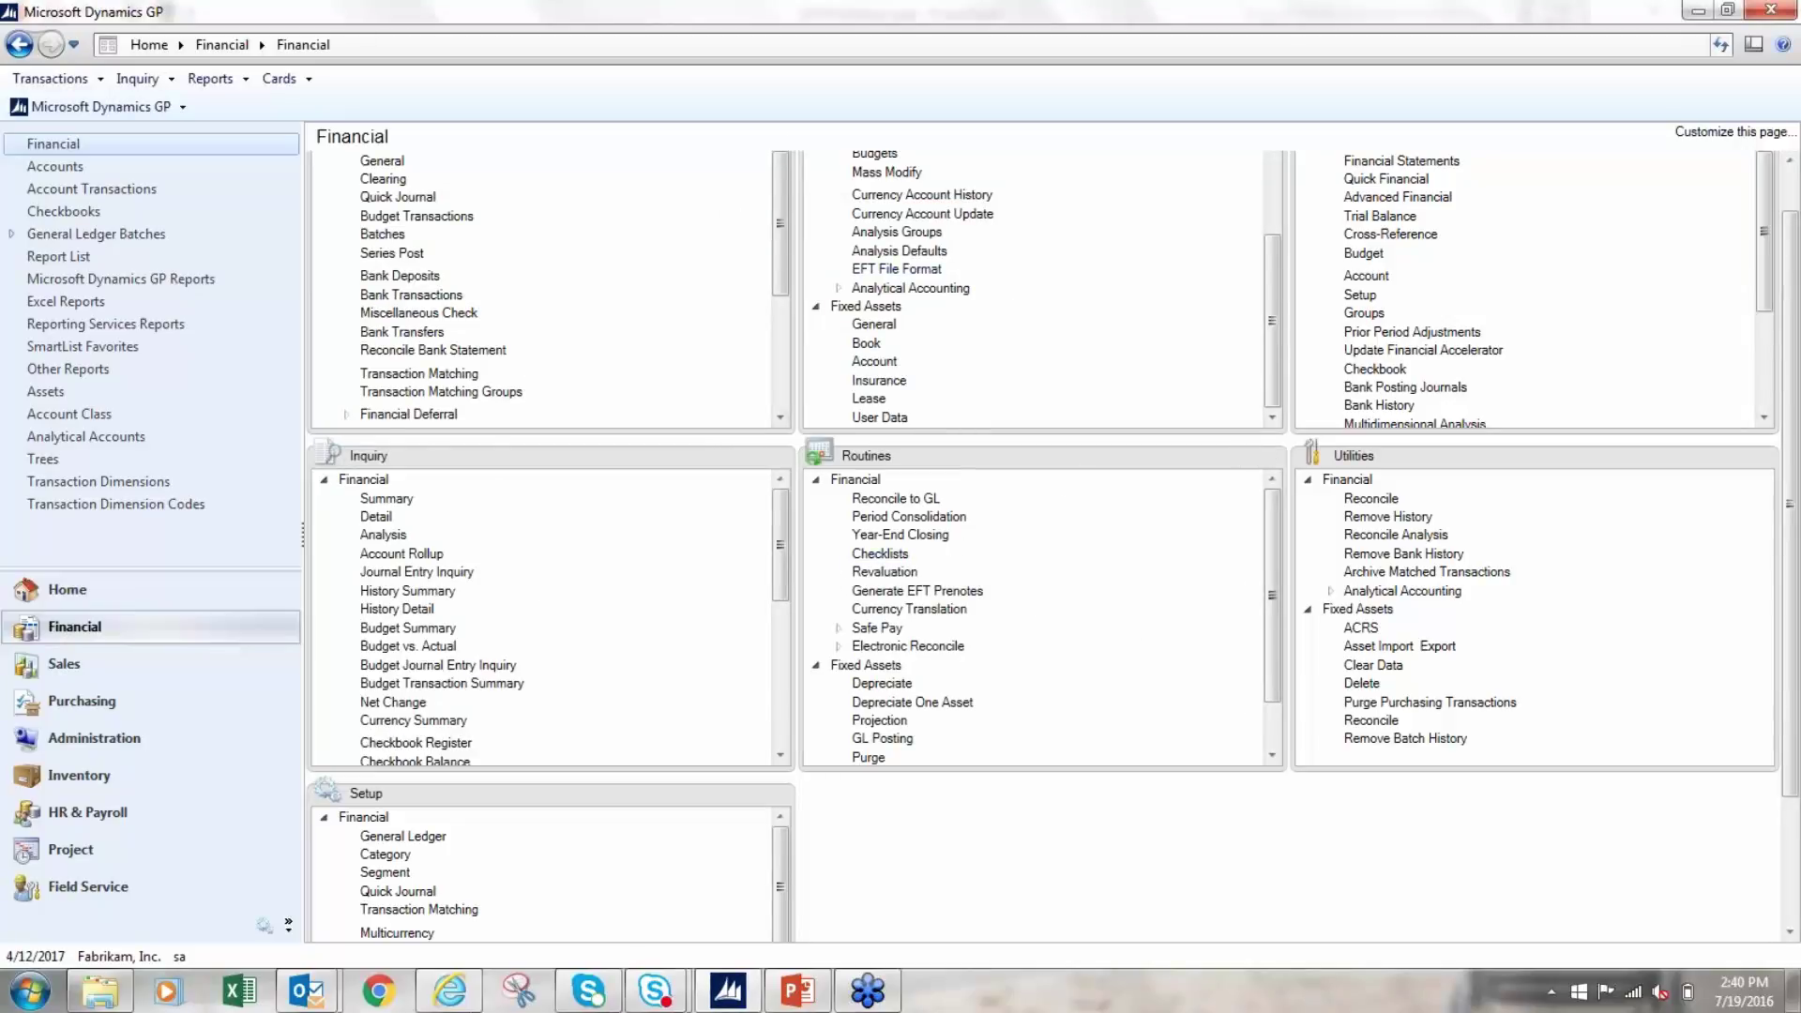
Start a Fixed Assets retirement for asset 000057, the Dual Core Server, with a retirement date of 7/31/2017.
left_click(1789, 161)
left_click(1789, 161)
left_click(1788, 161)
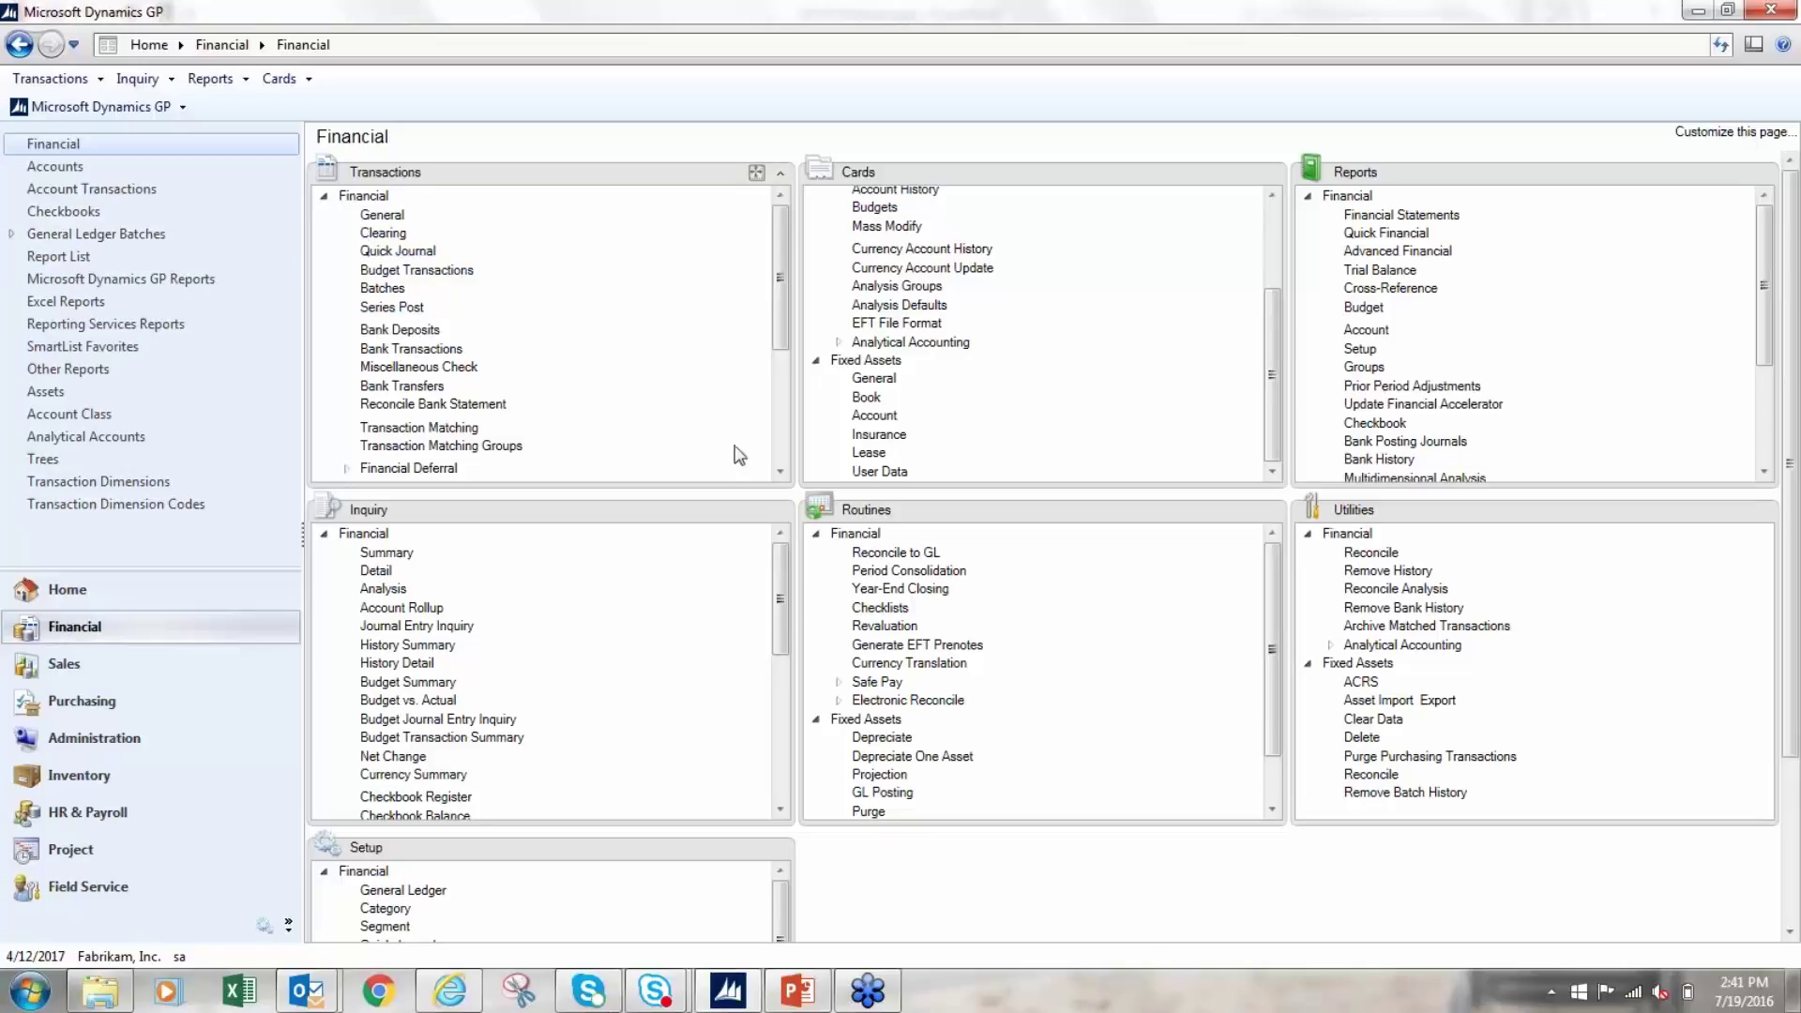
scroll(786, 447, "down", 4)
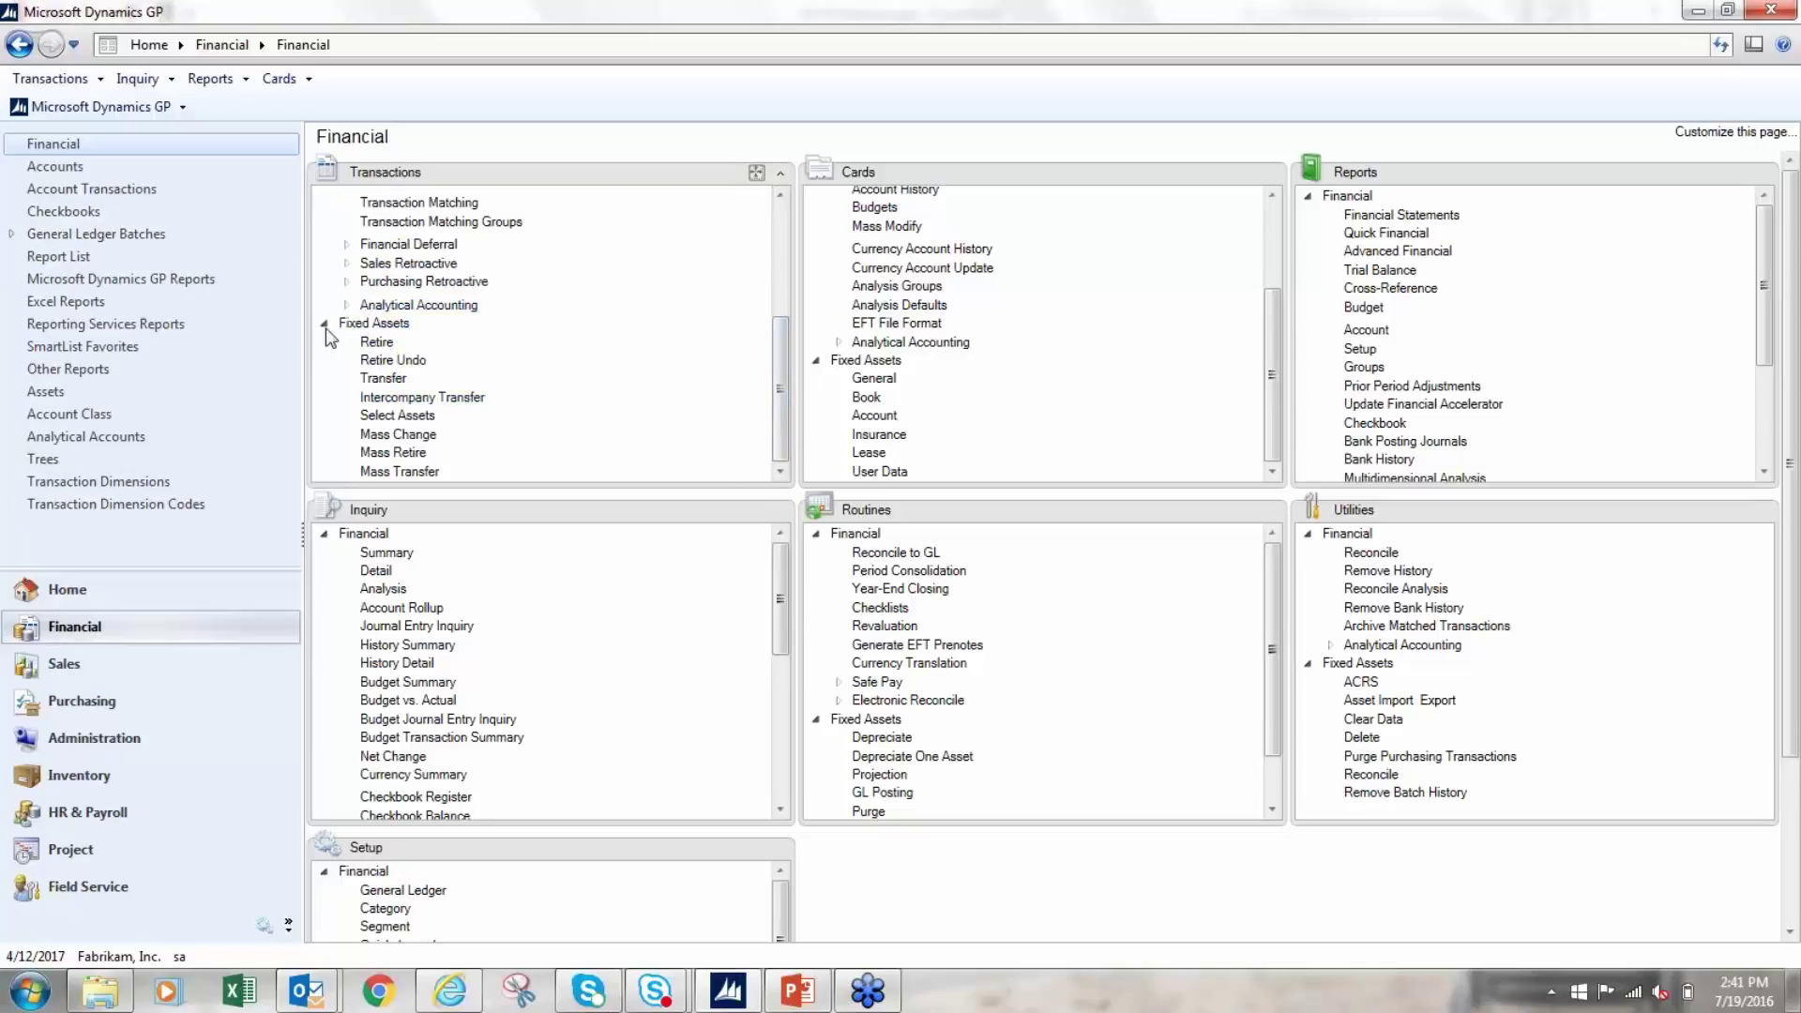
left_click(378, 343)
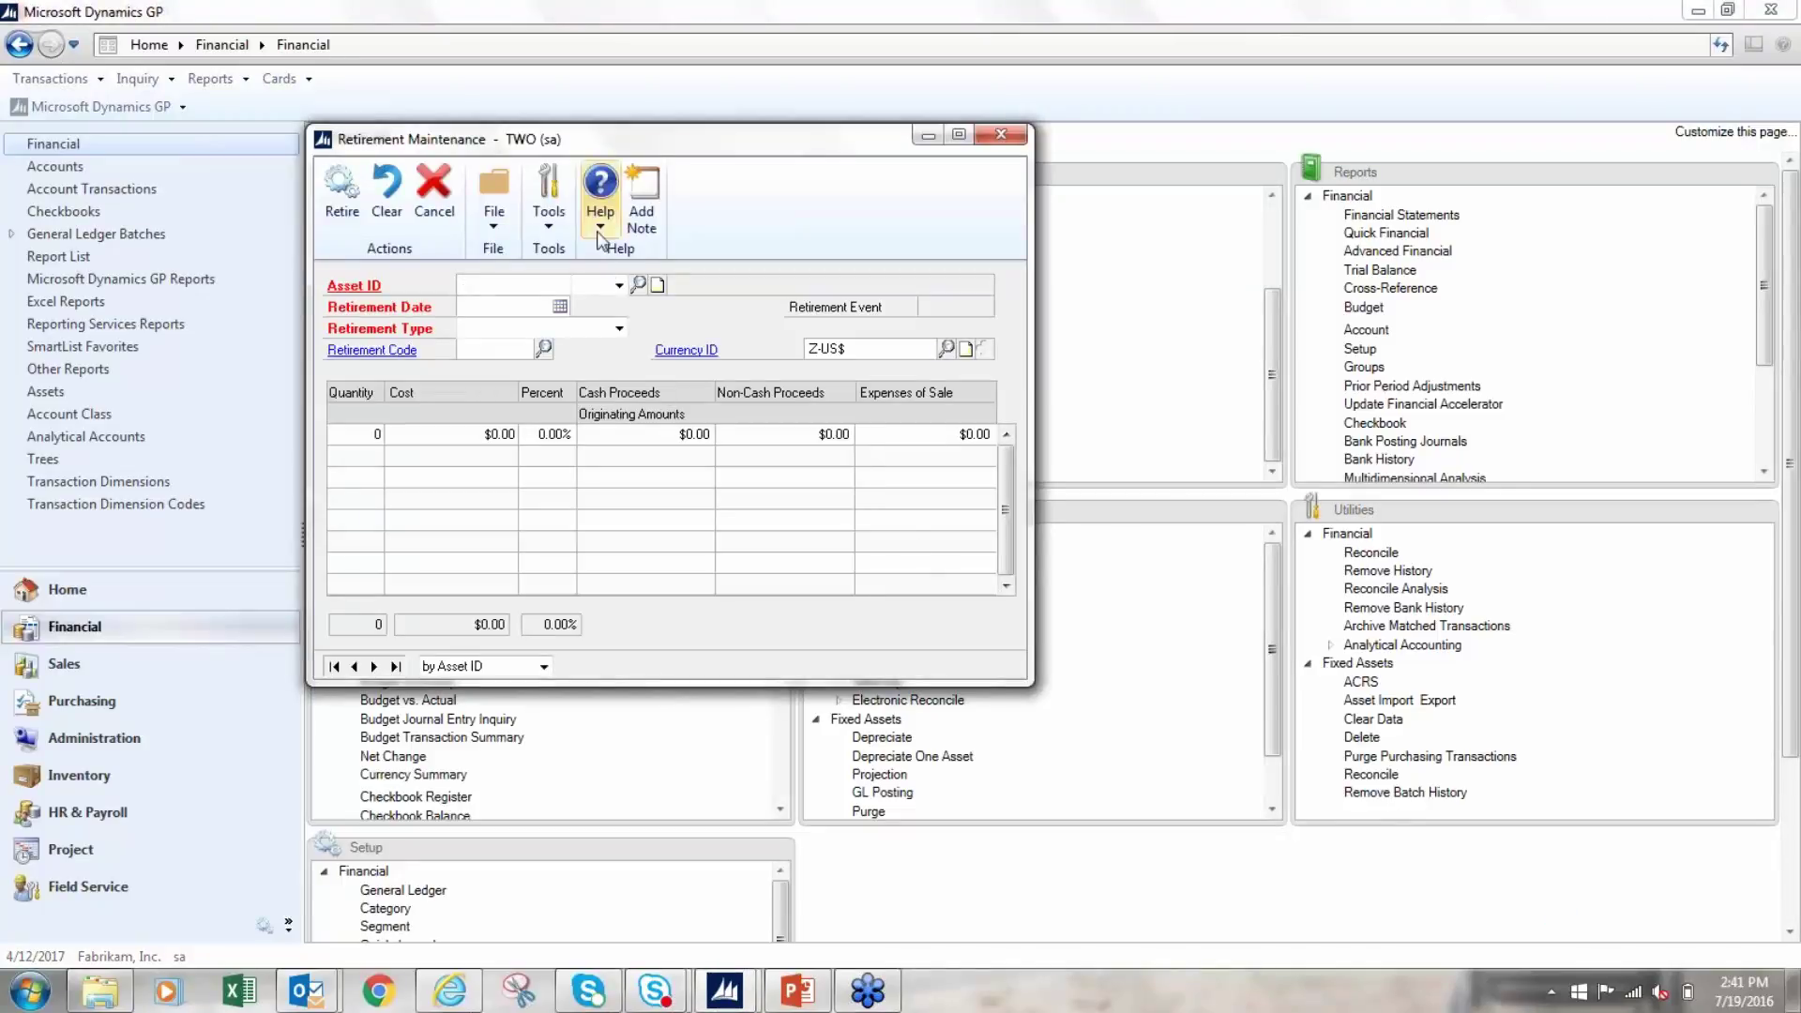
left_click(638, 285)
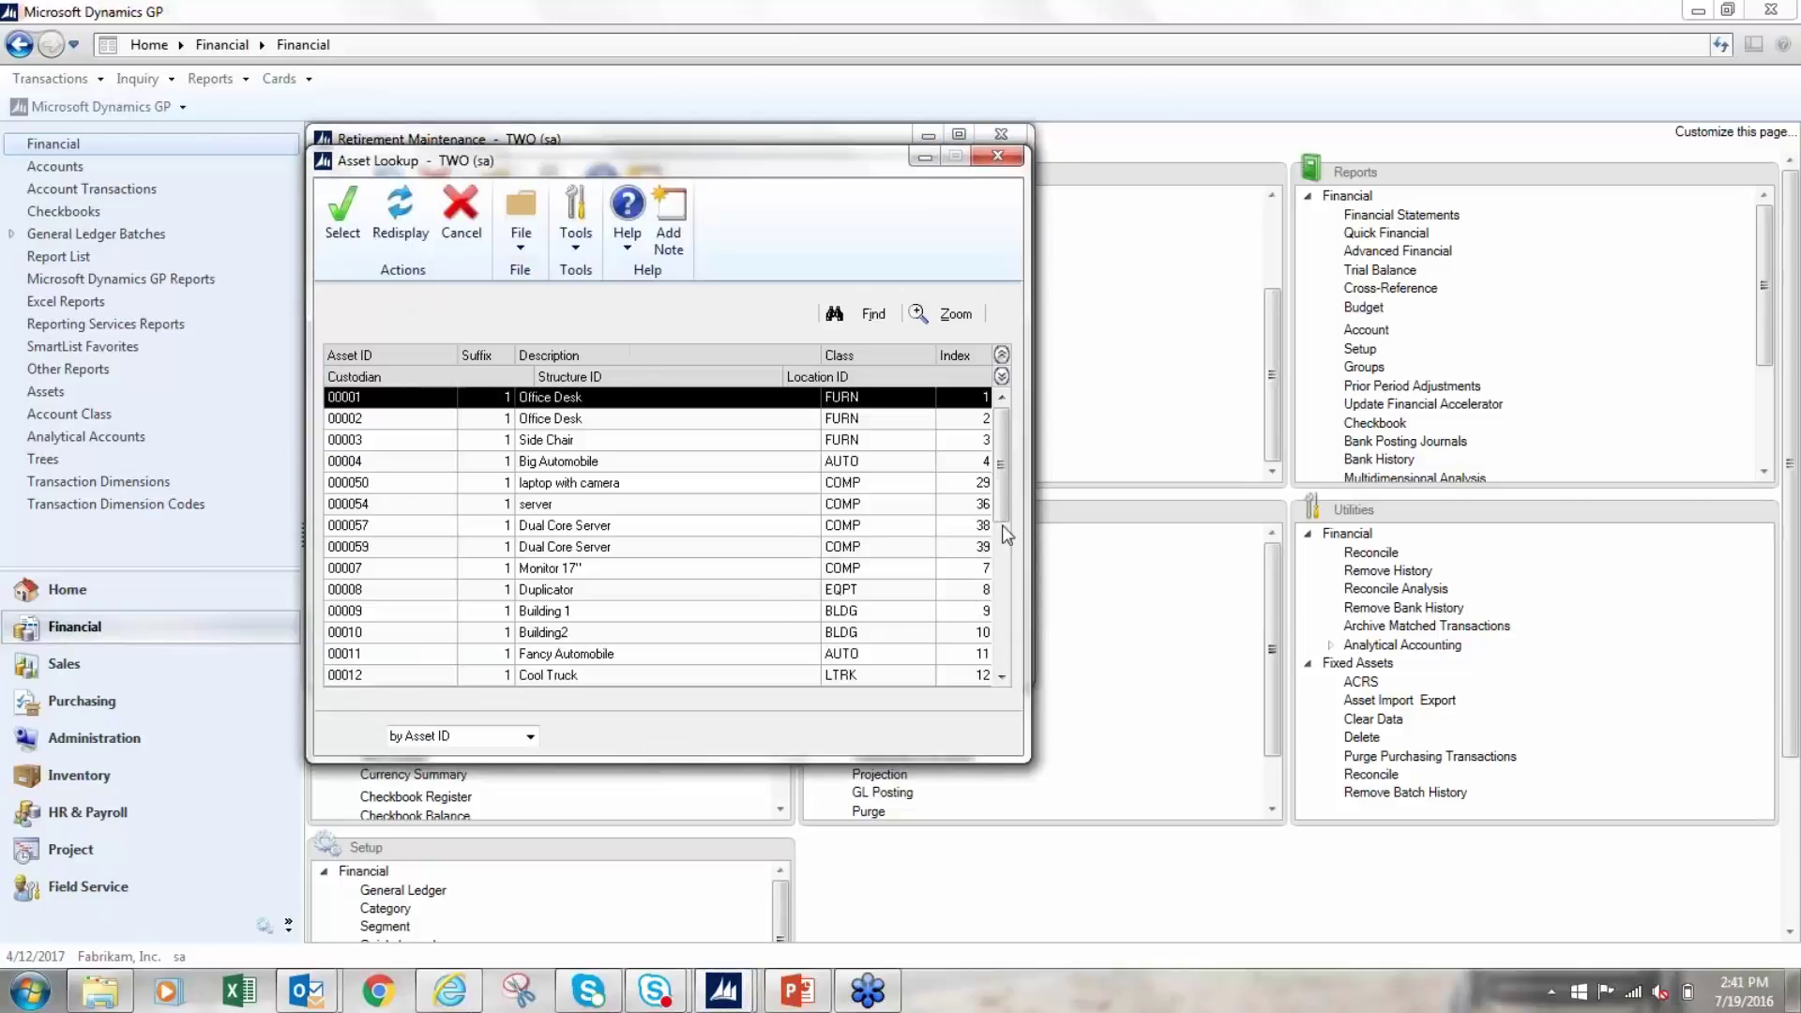
double_click(557, 527)
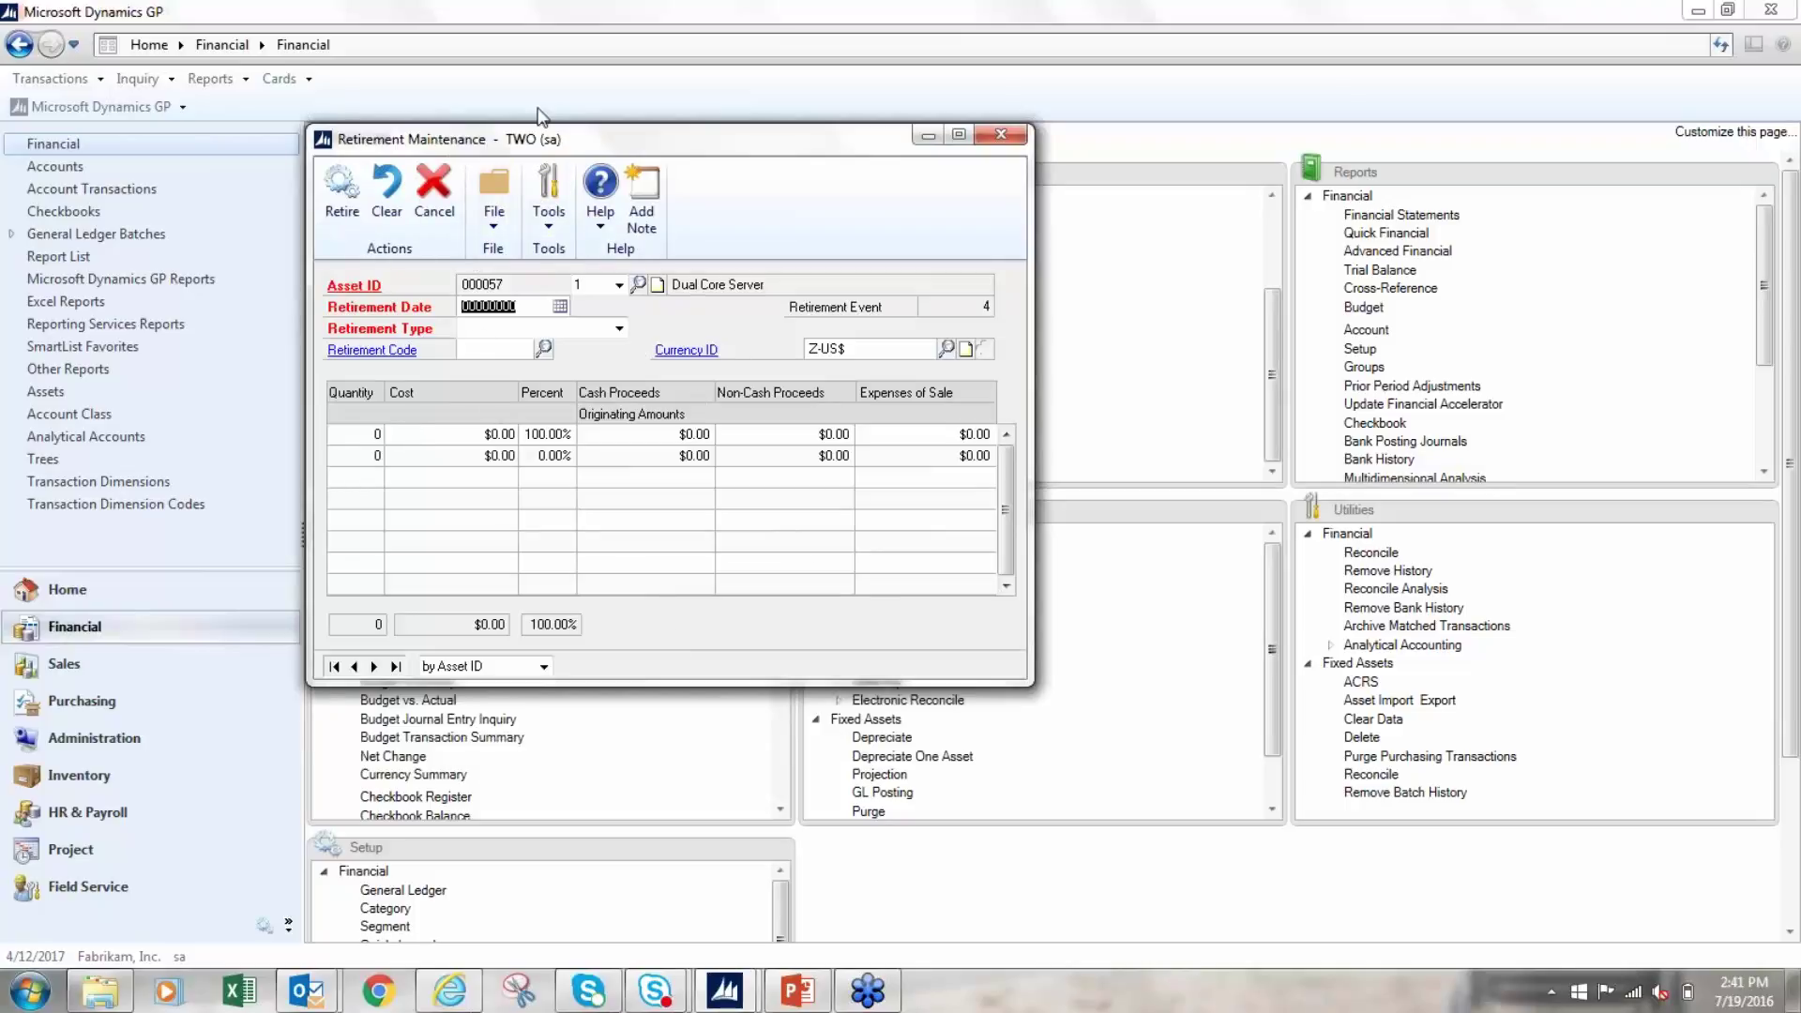
left_click_drag(629, 147, 986, 178)
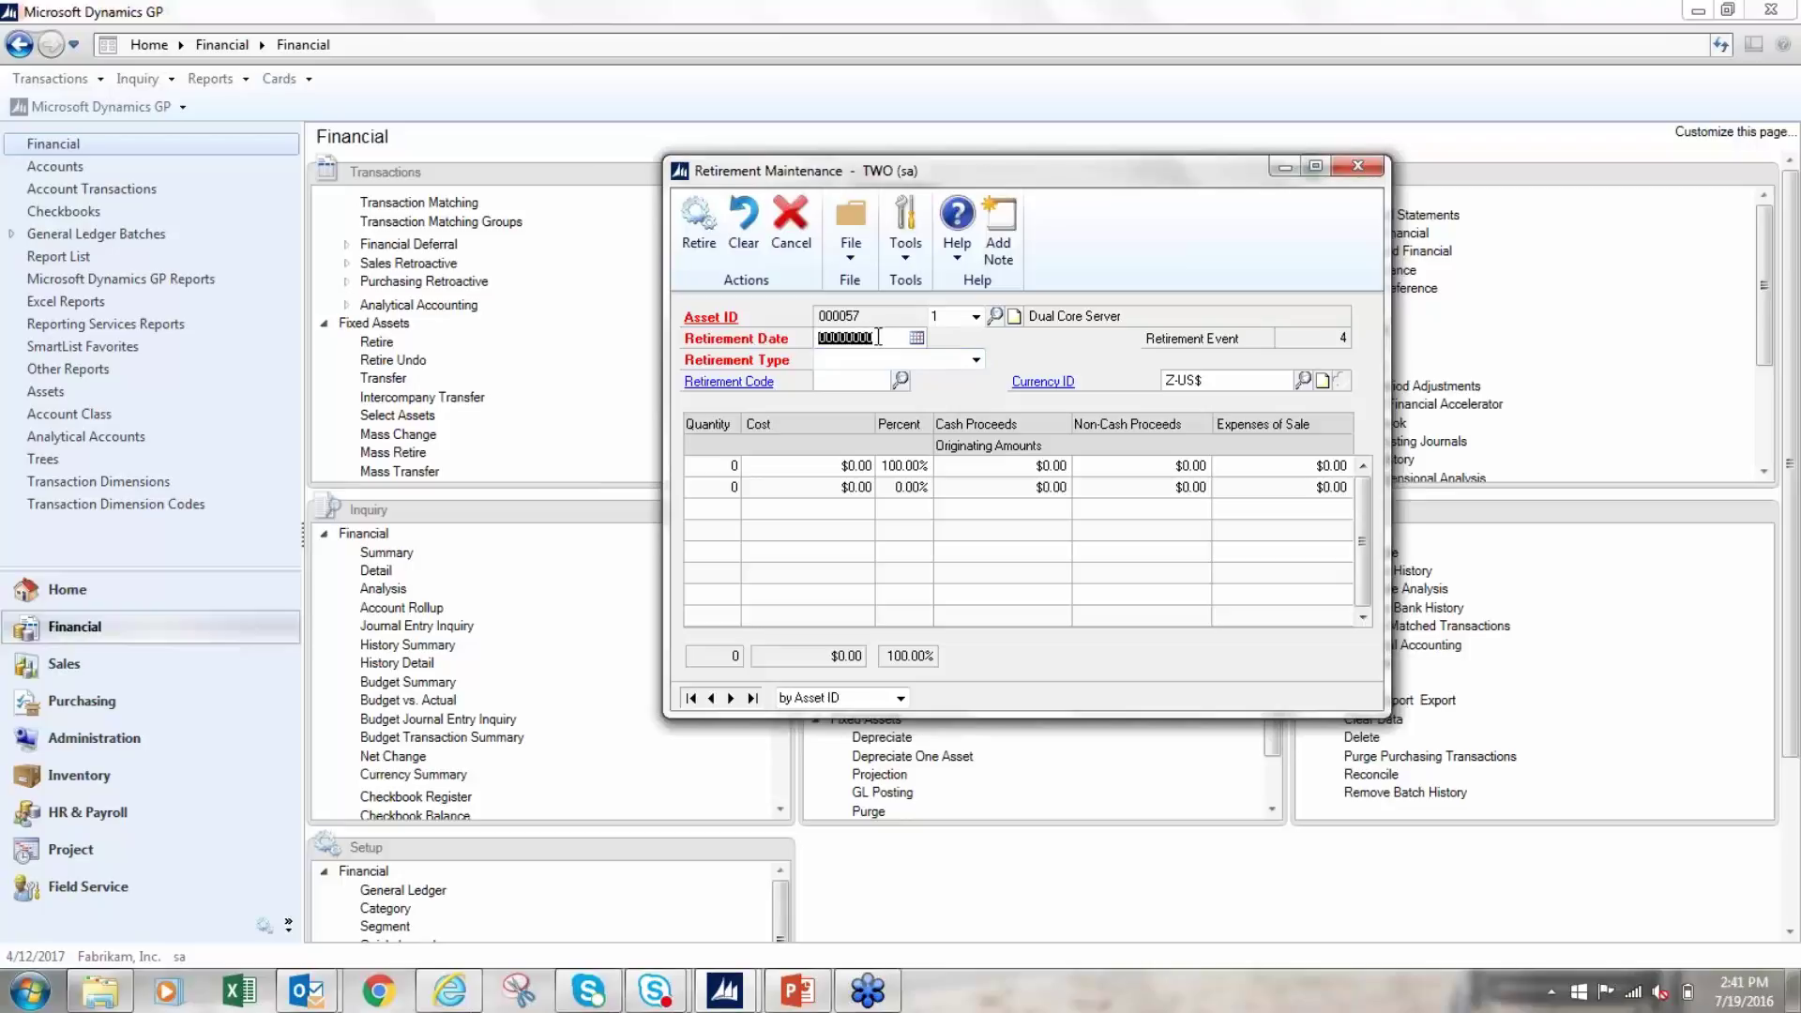
type("017312017")
key("Tab")
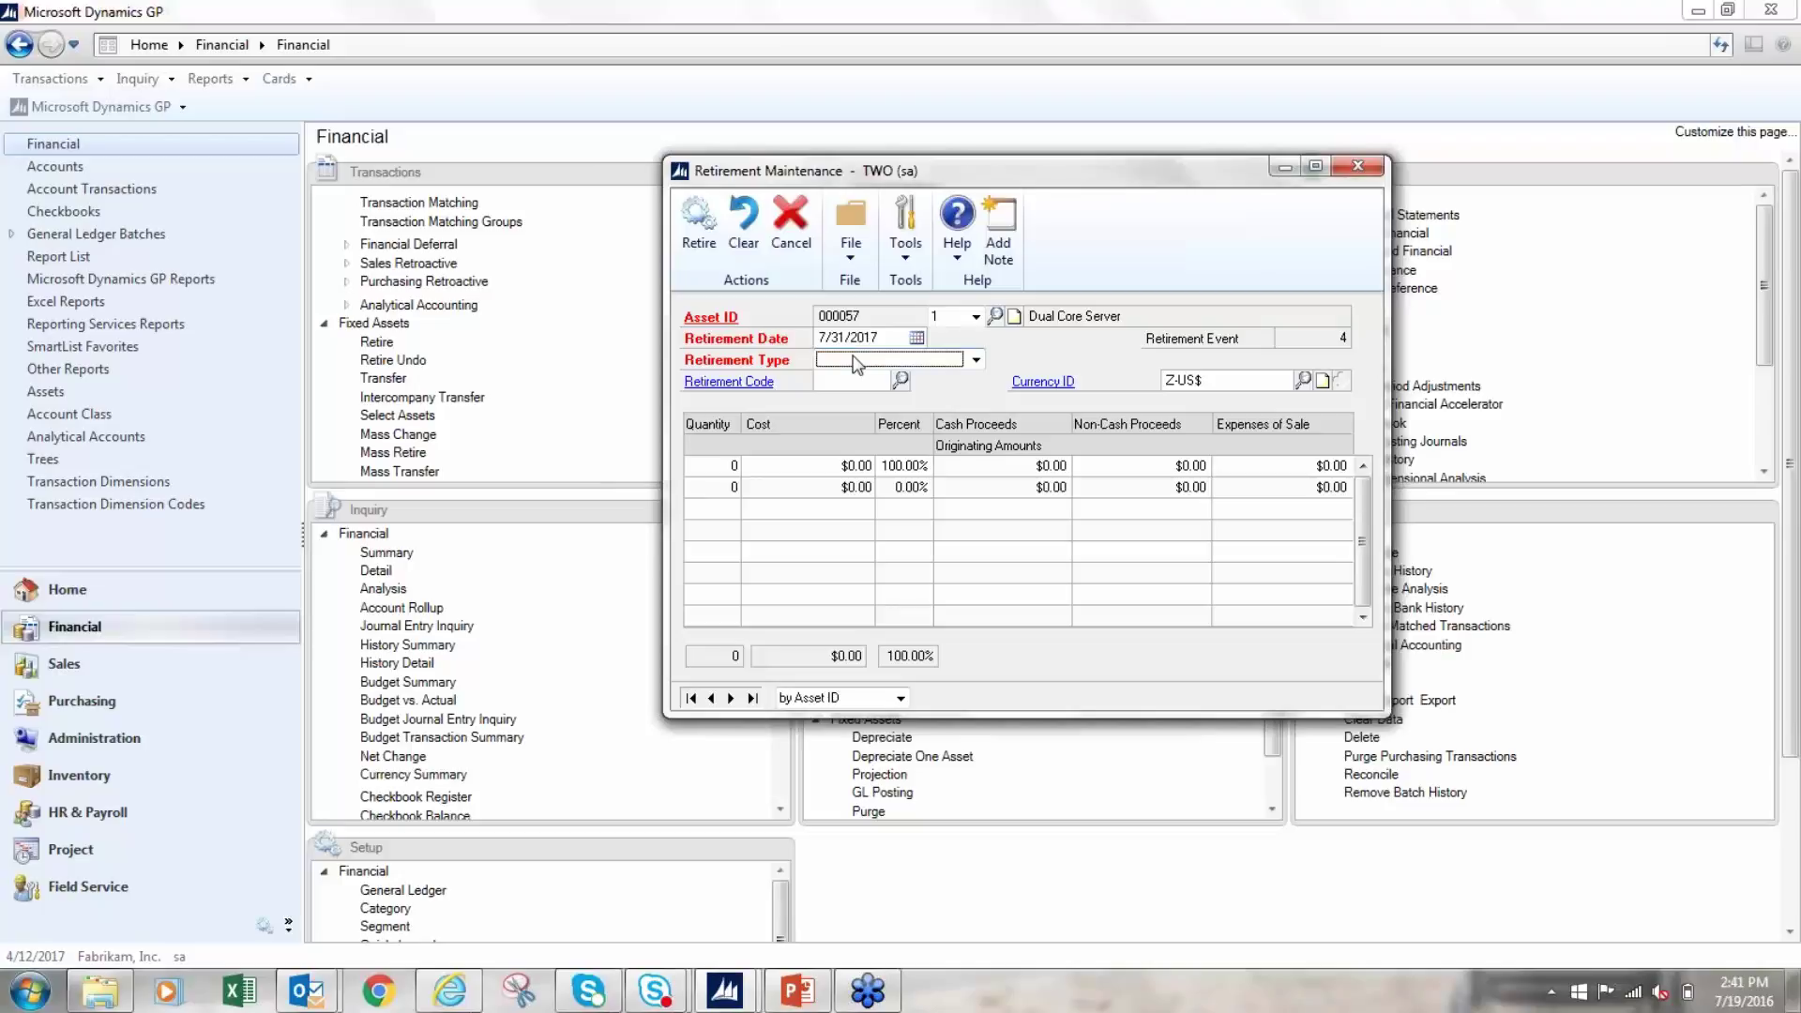
Set the retirement type to Mass Retirement and view the available retirement codes without choosing one.
left_click(978, 362)
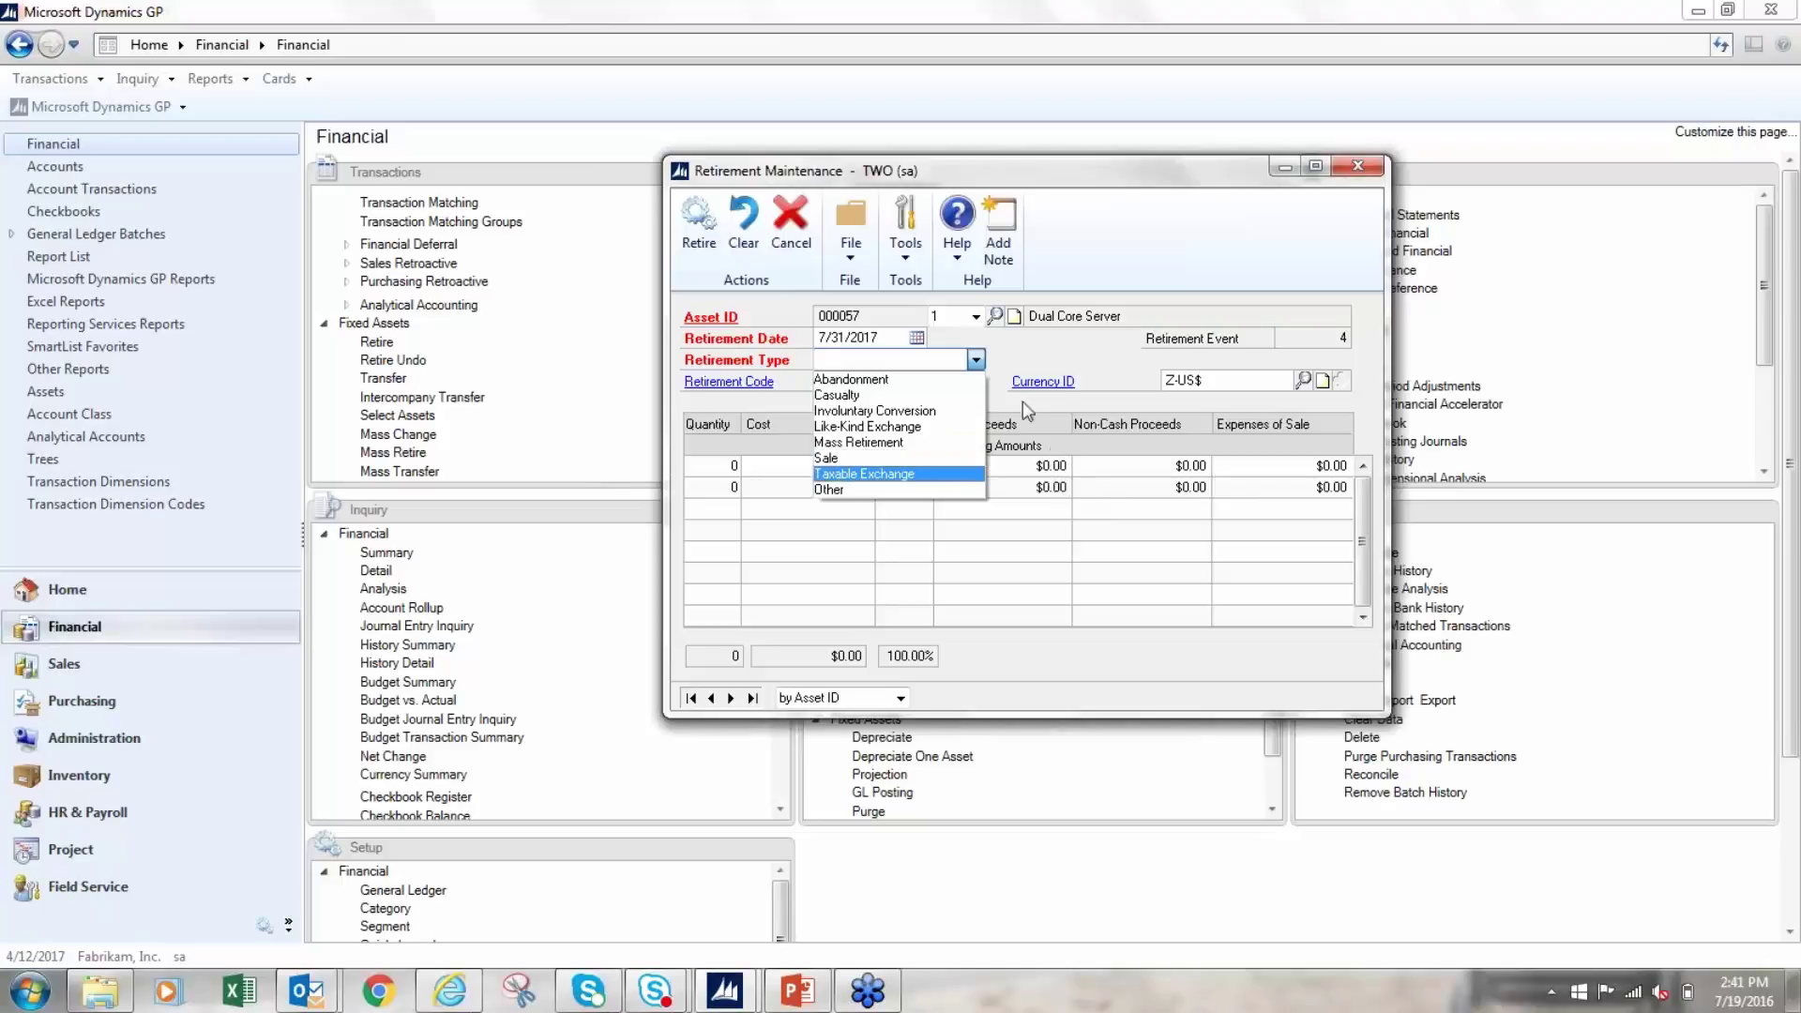
left_click(1018, 354)
left_click(975, 359)
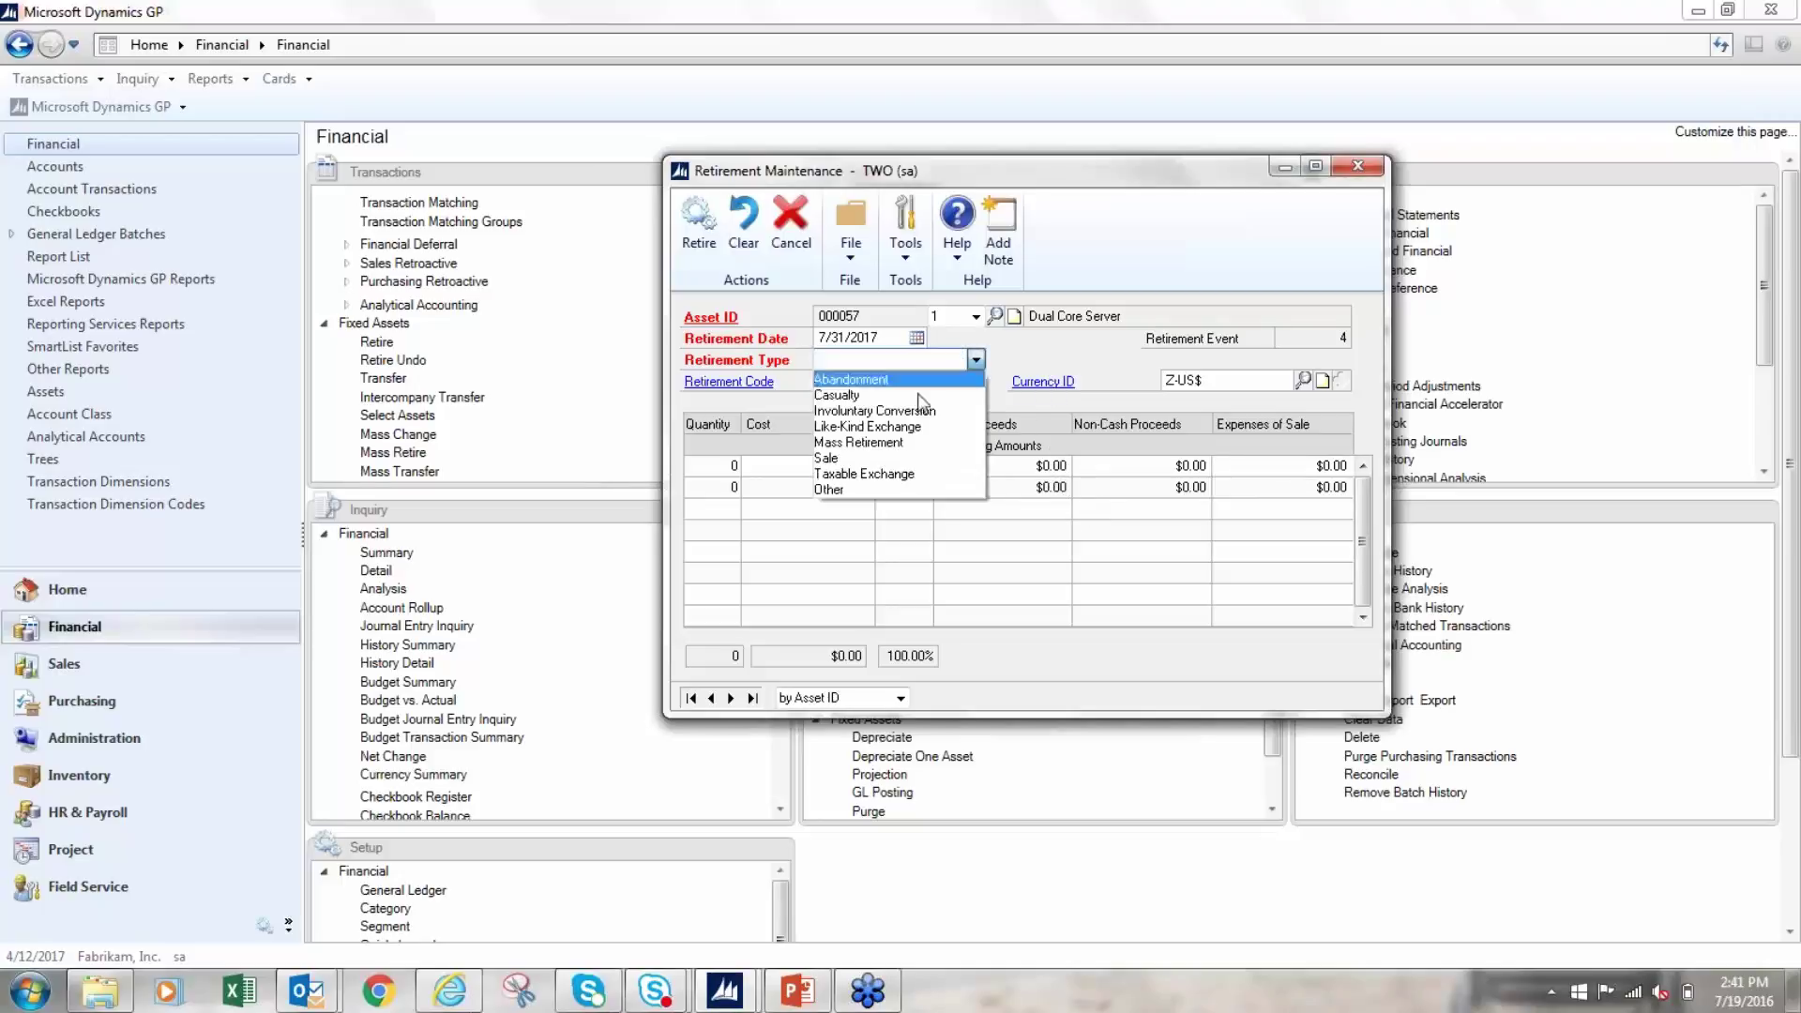
left_click(870, 442)
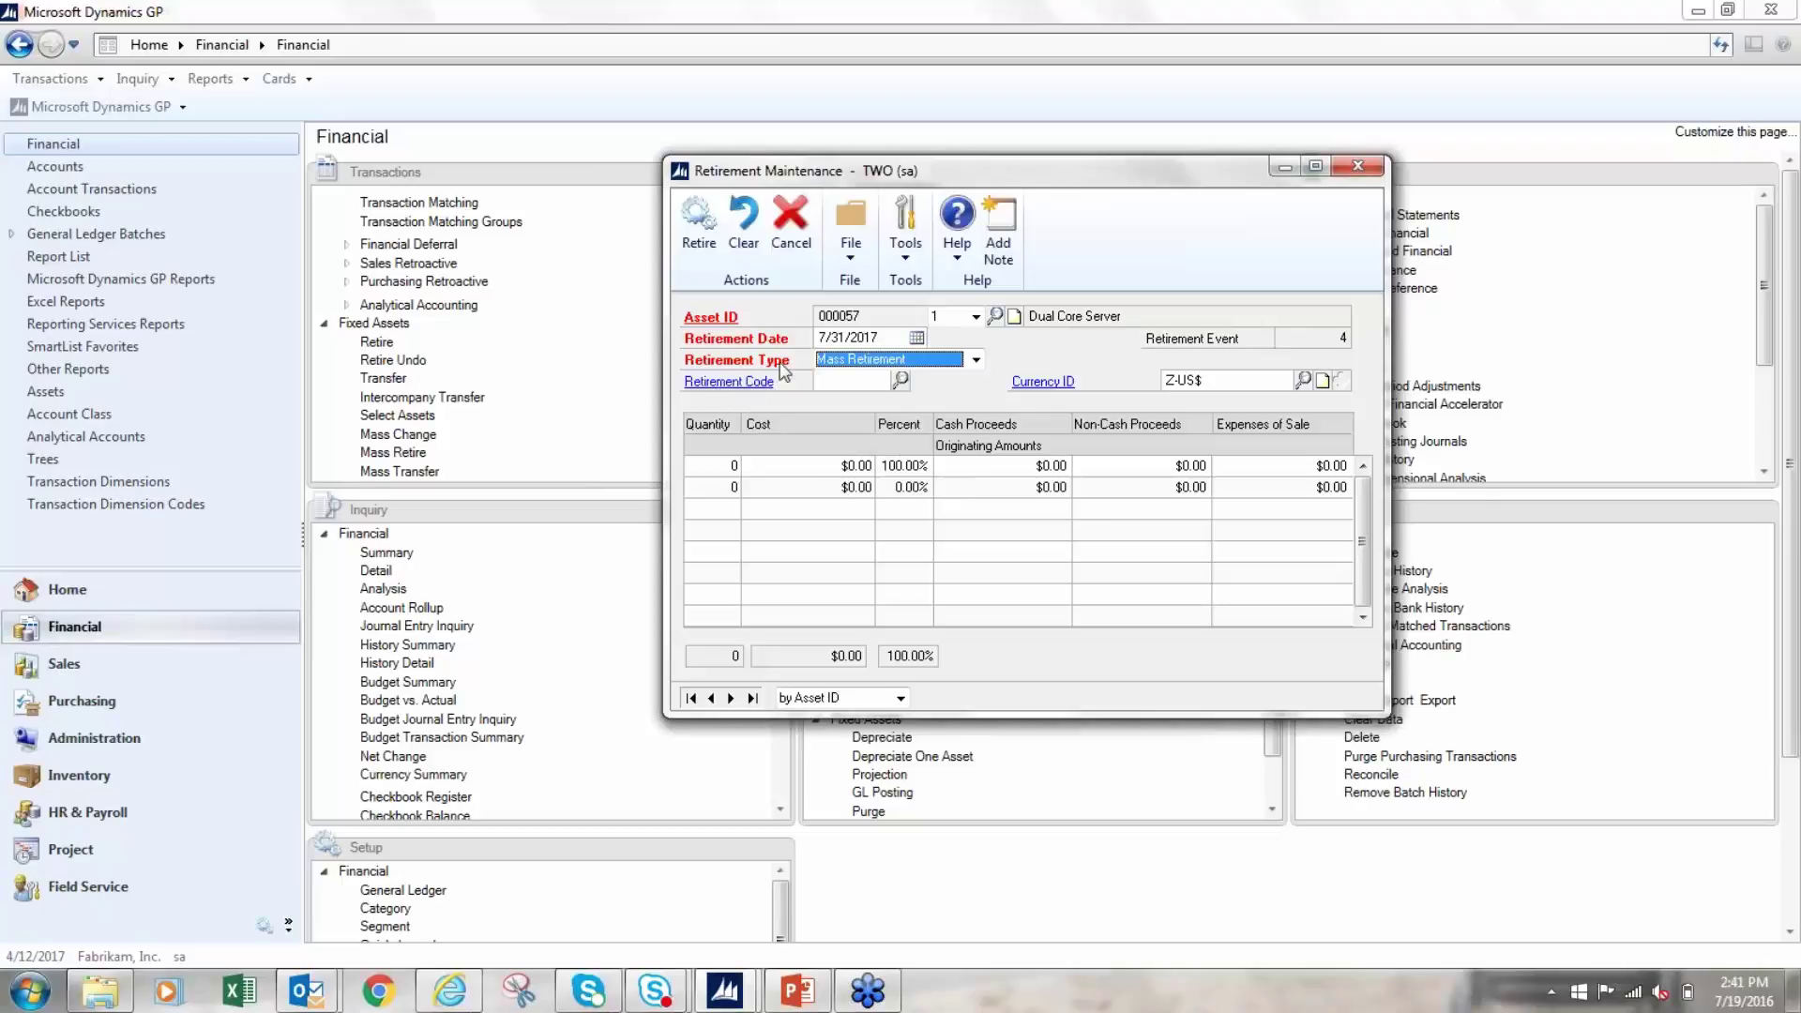
left_click(841, 383)
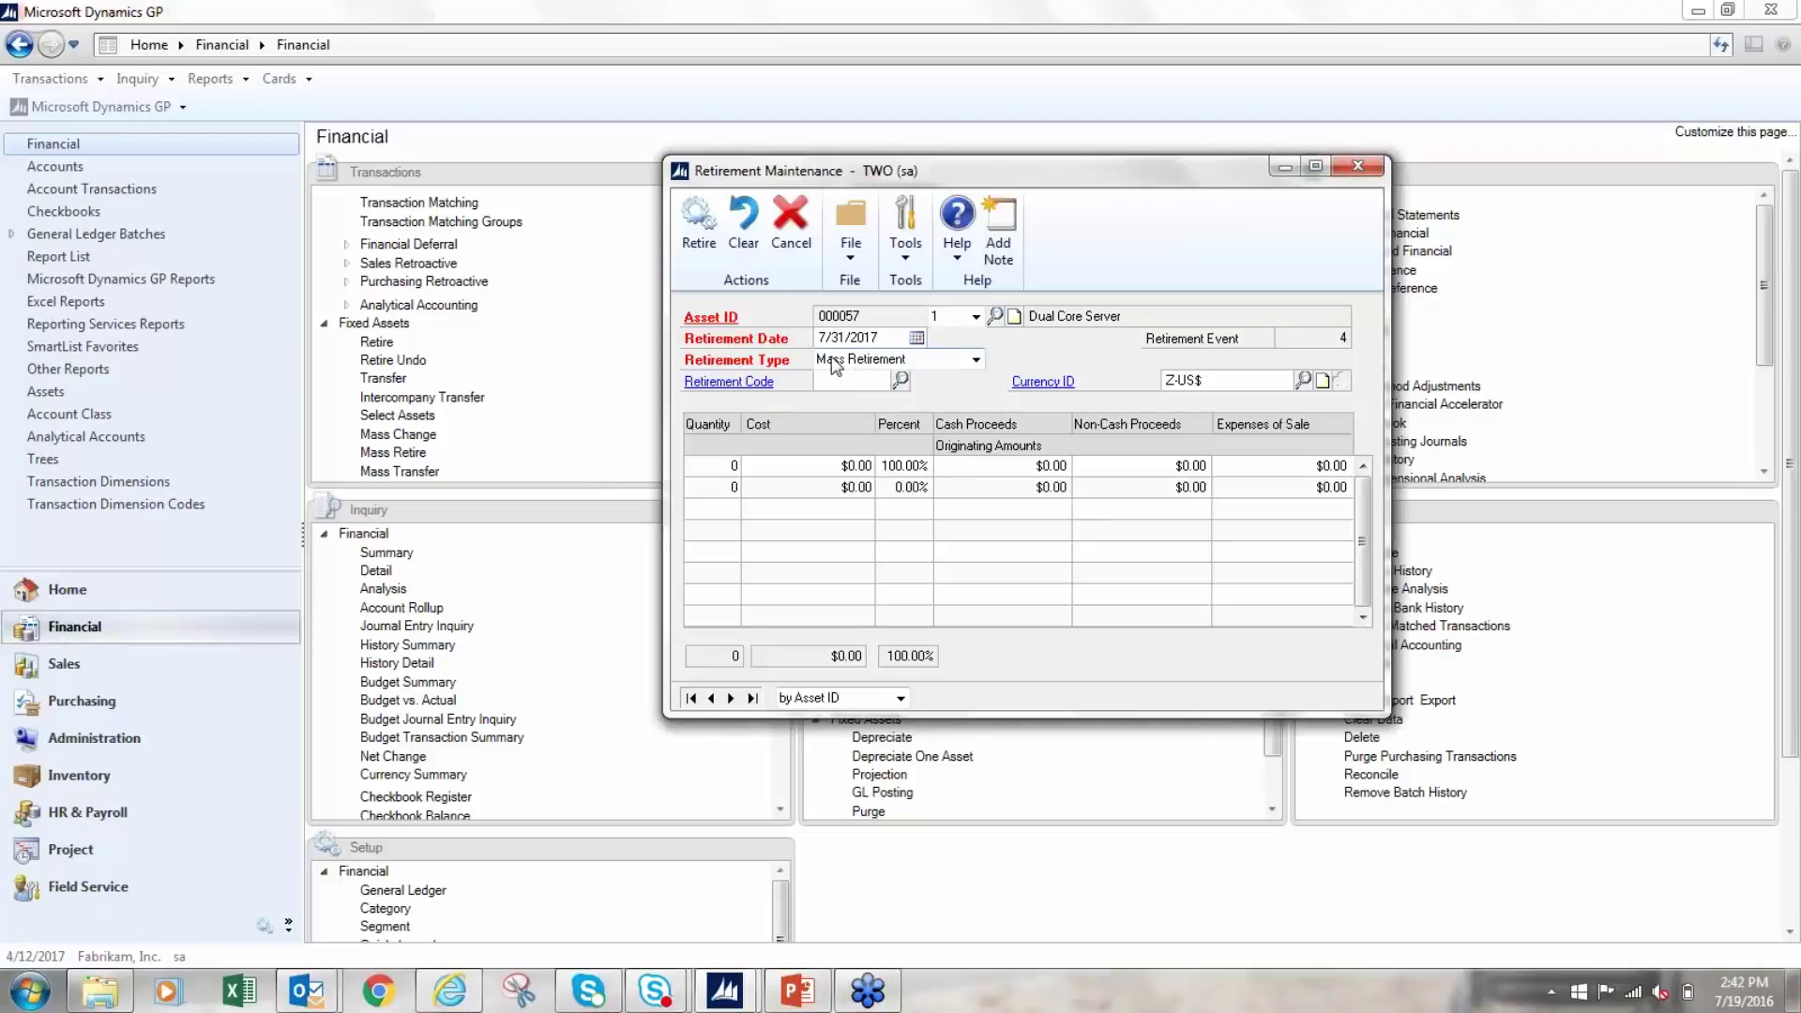
left_click(901, 379)
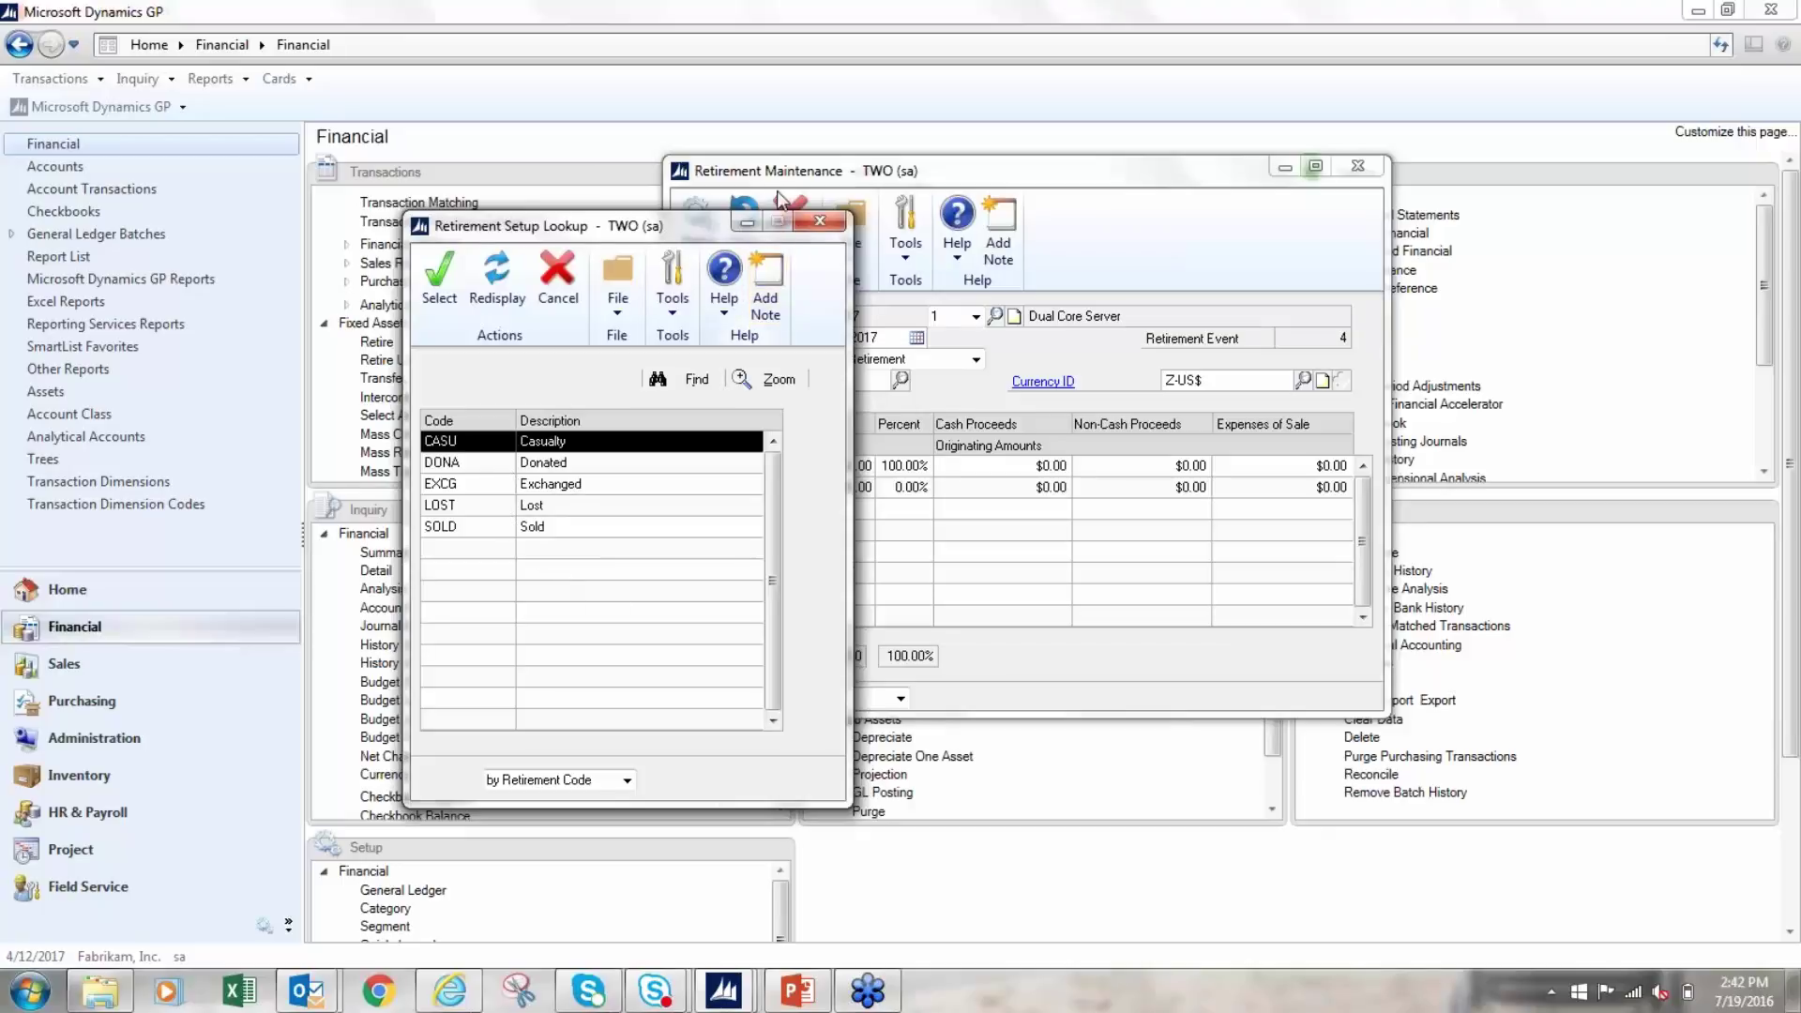
left_click(820, 221)
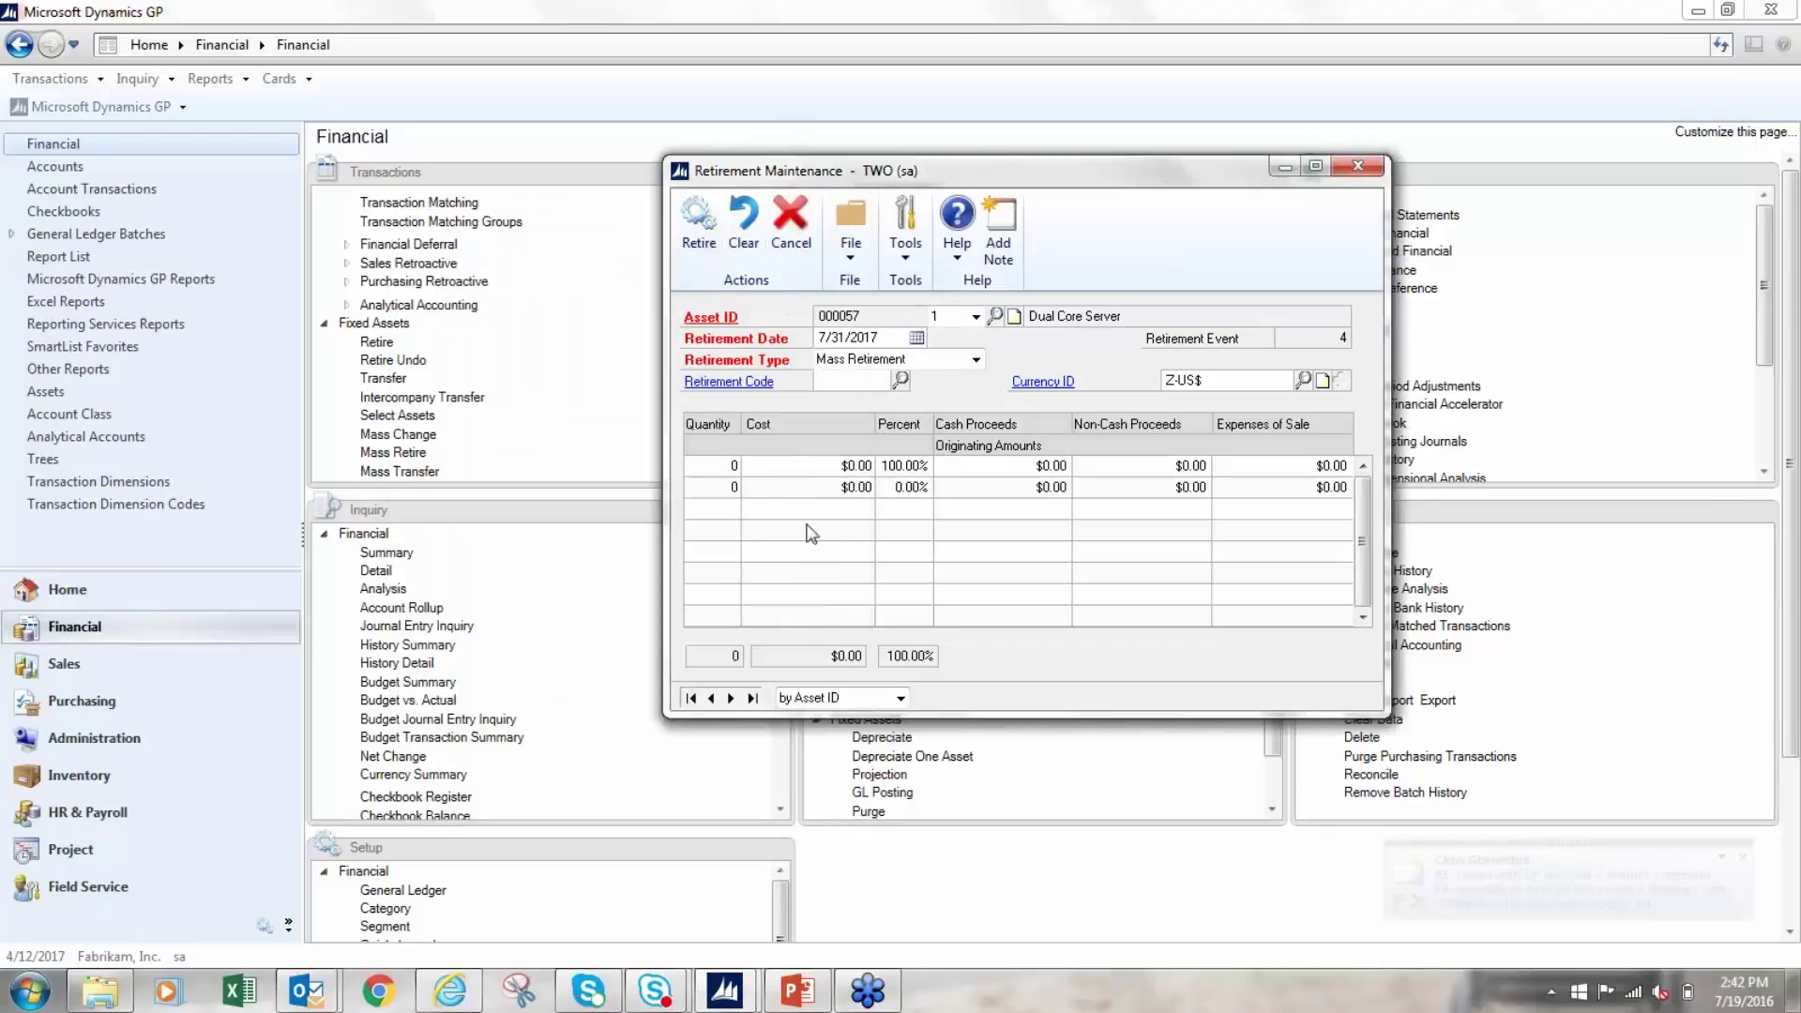
Go through the quantity, cost, percent, proceeds and expenses of sale fields, and discard the retirement.
left_click(729, 461)
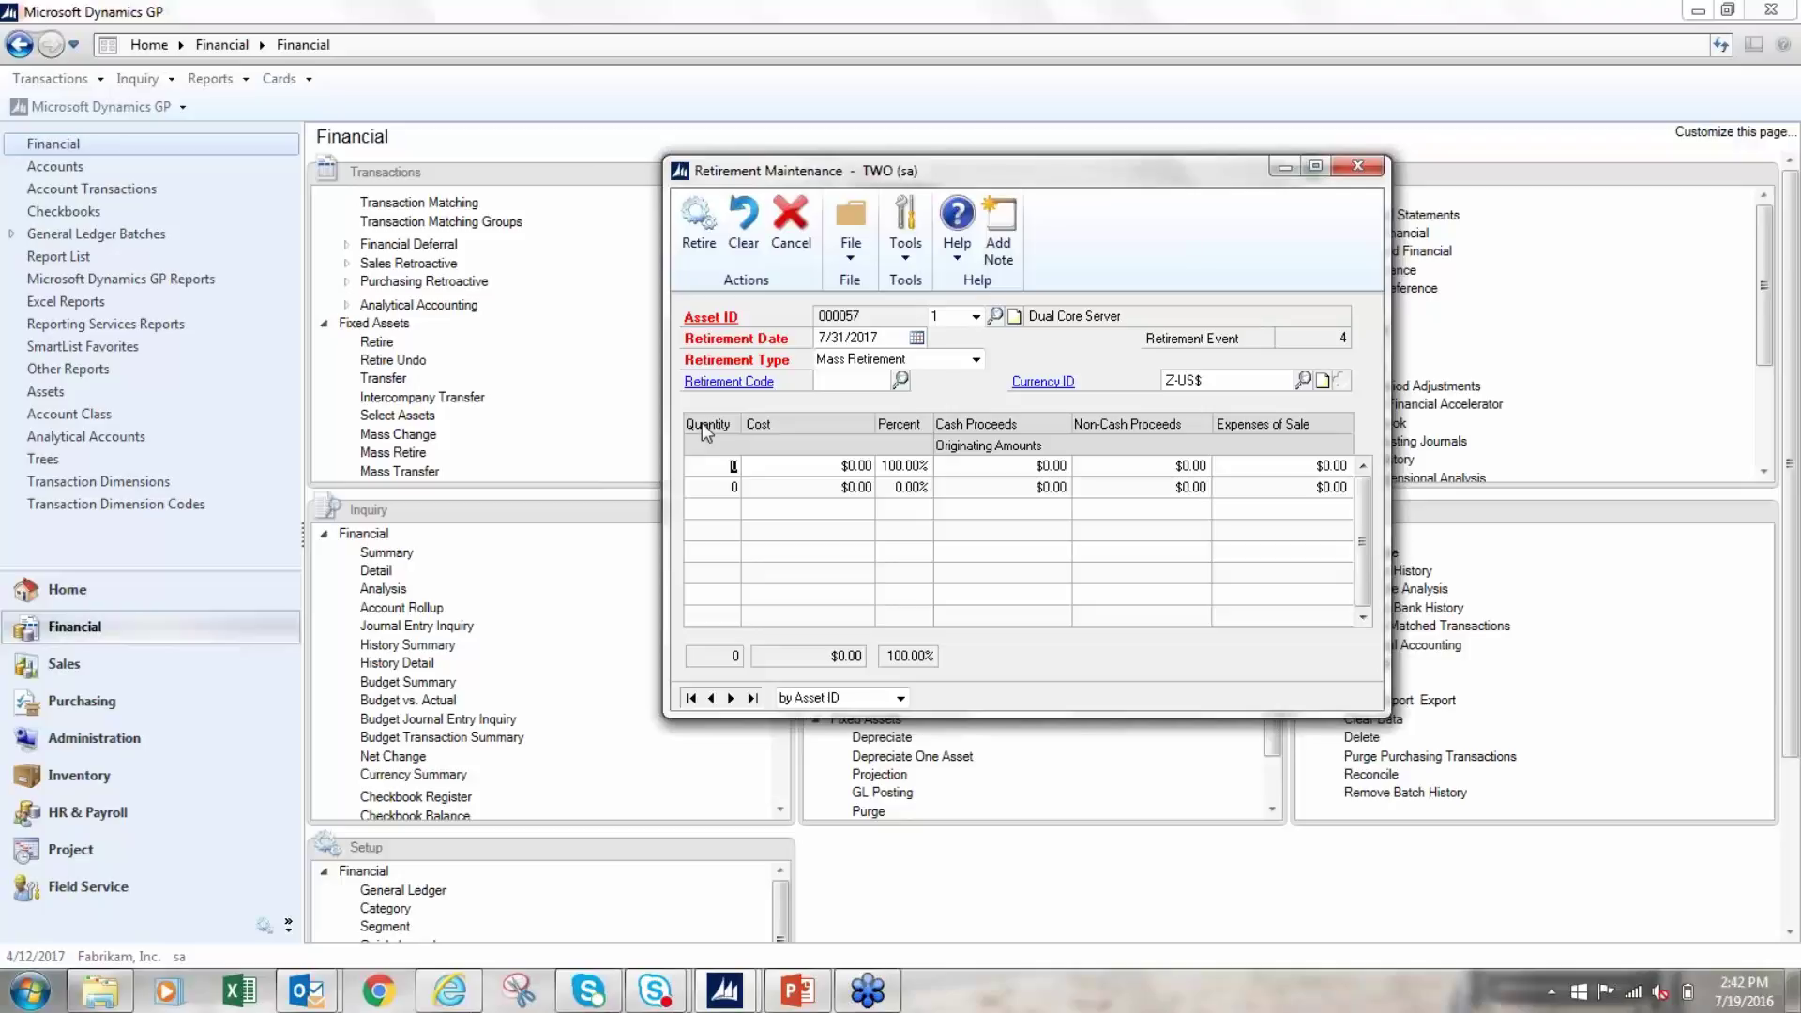
left_click(811, 467)
left_click(901, 467)
left_click(1014, 470)
left_click(1262, 465)
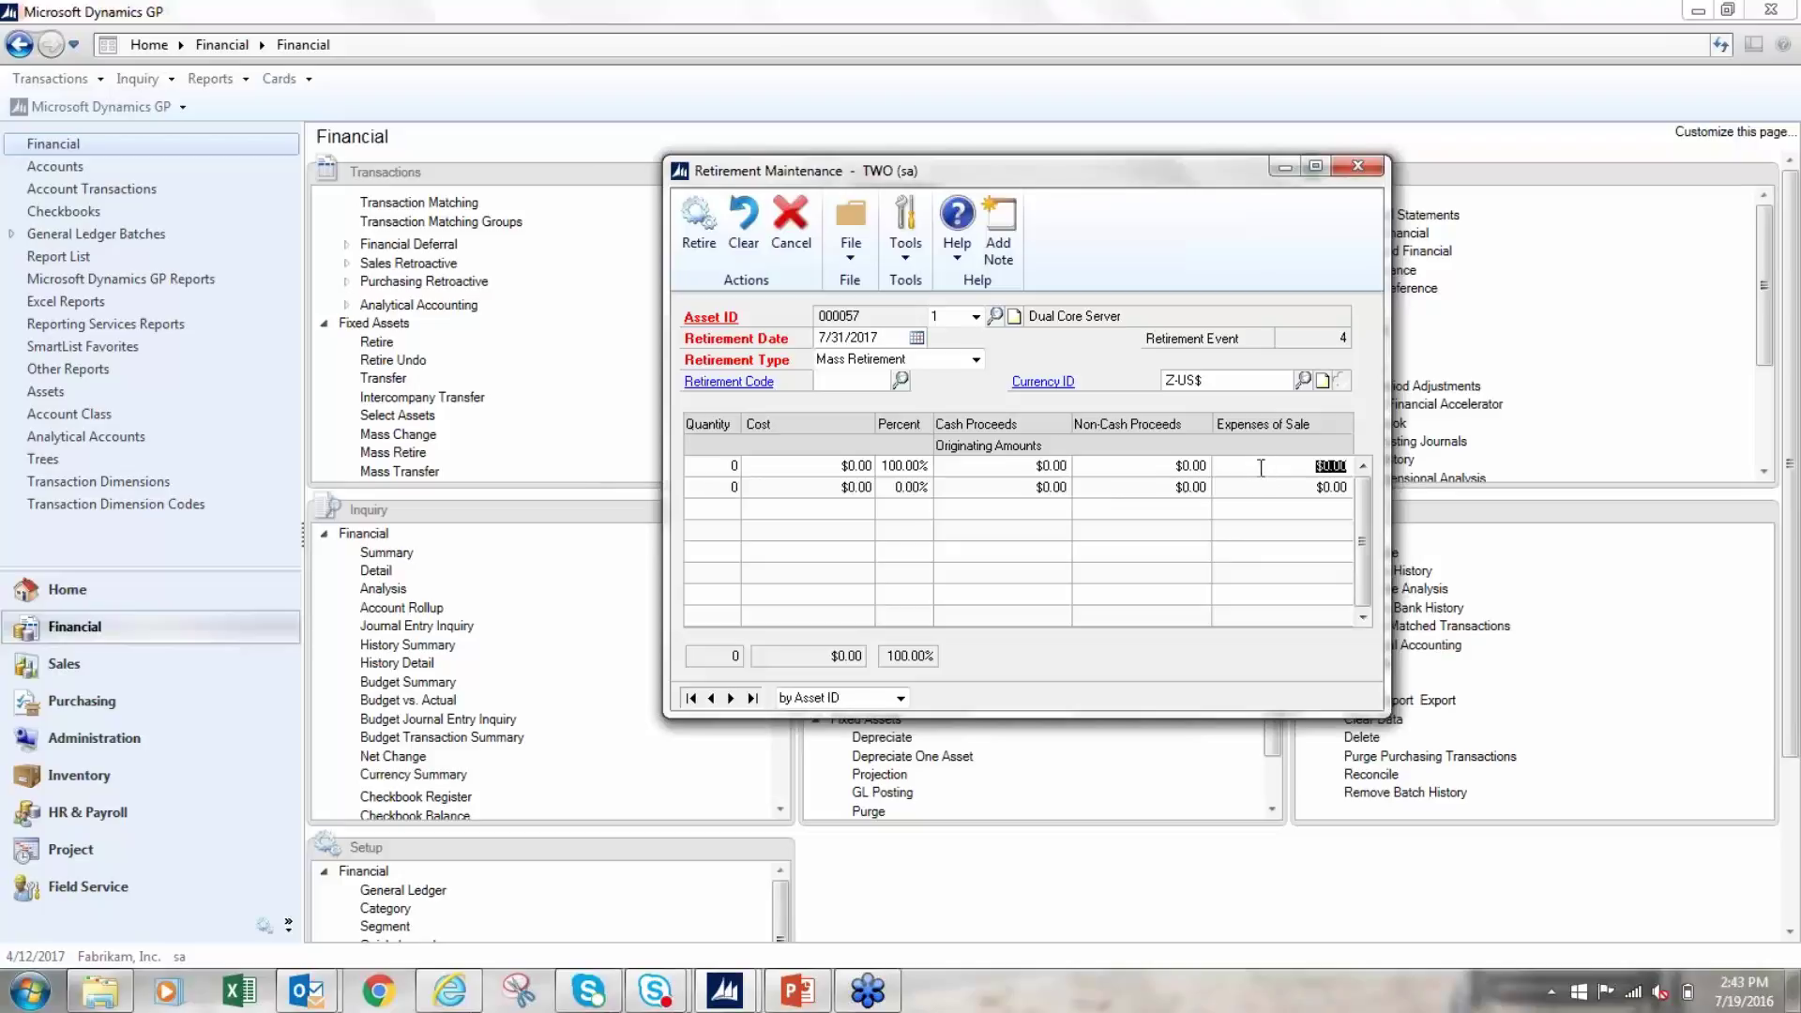
left_click(1163, 465)
left_click(1354, 171)
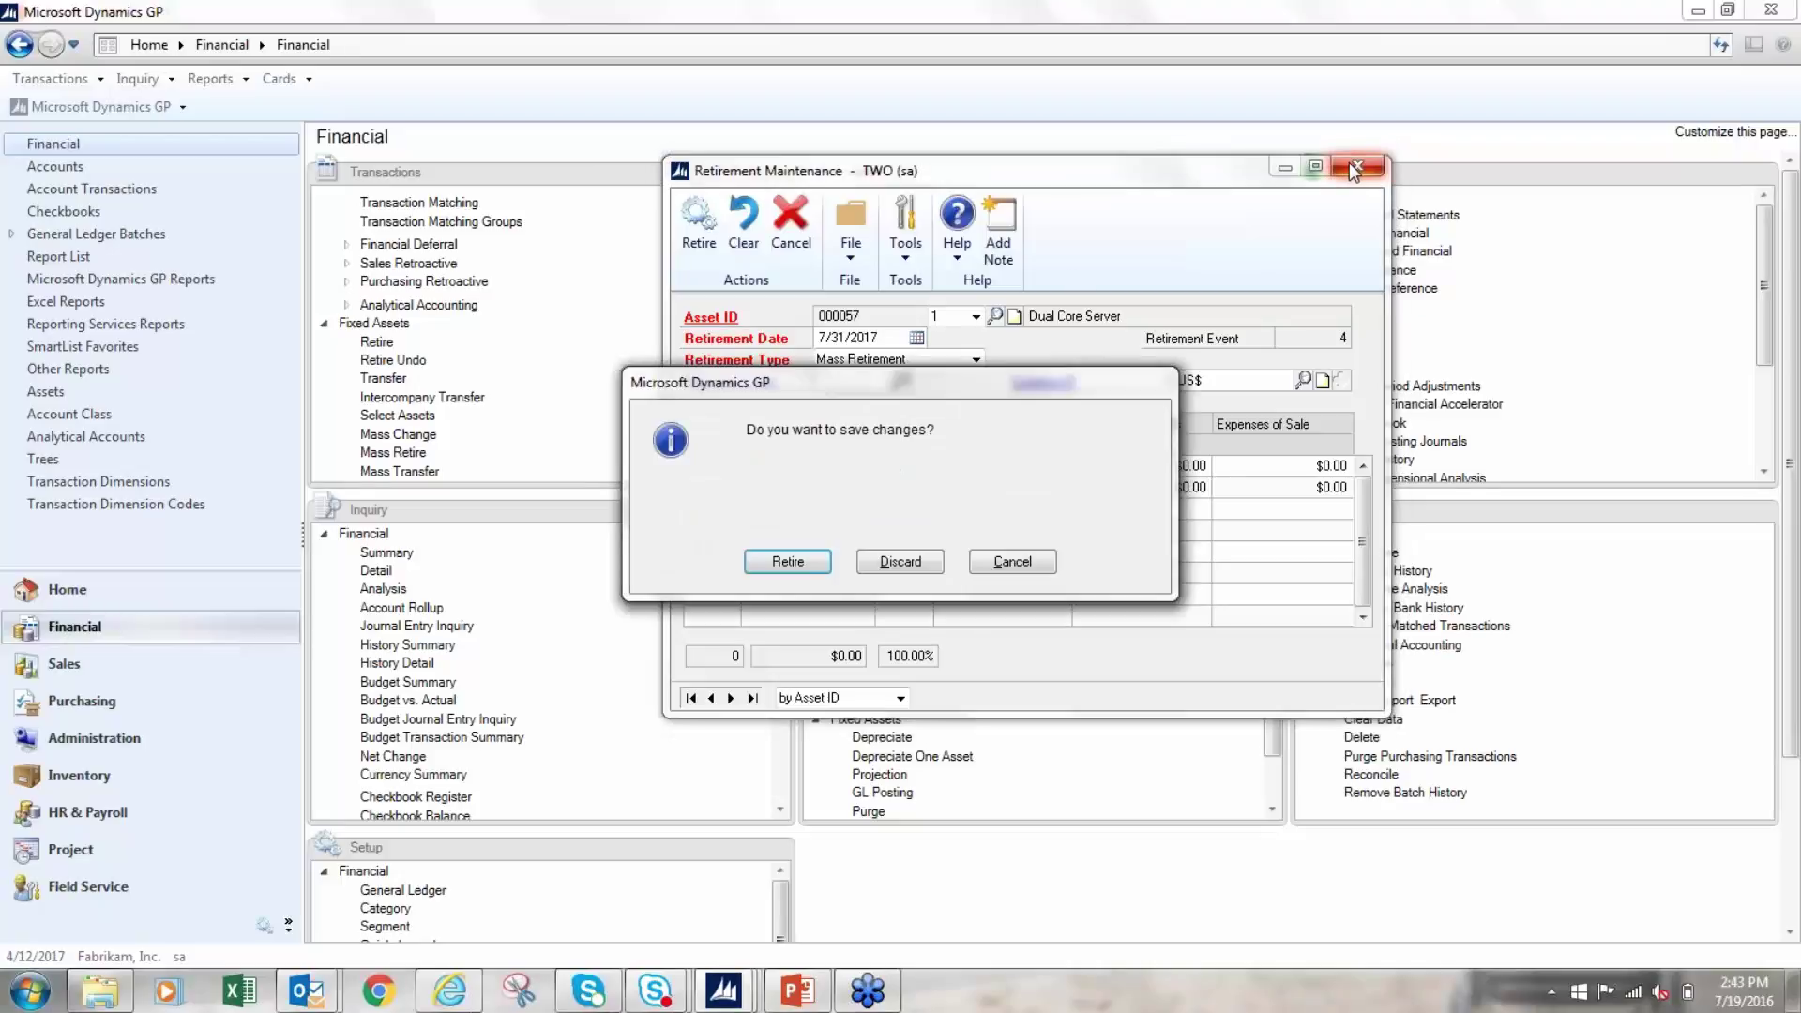
left_click(900, 561)
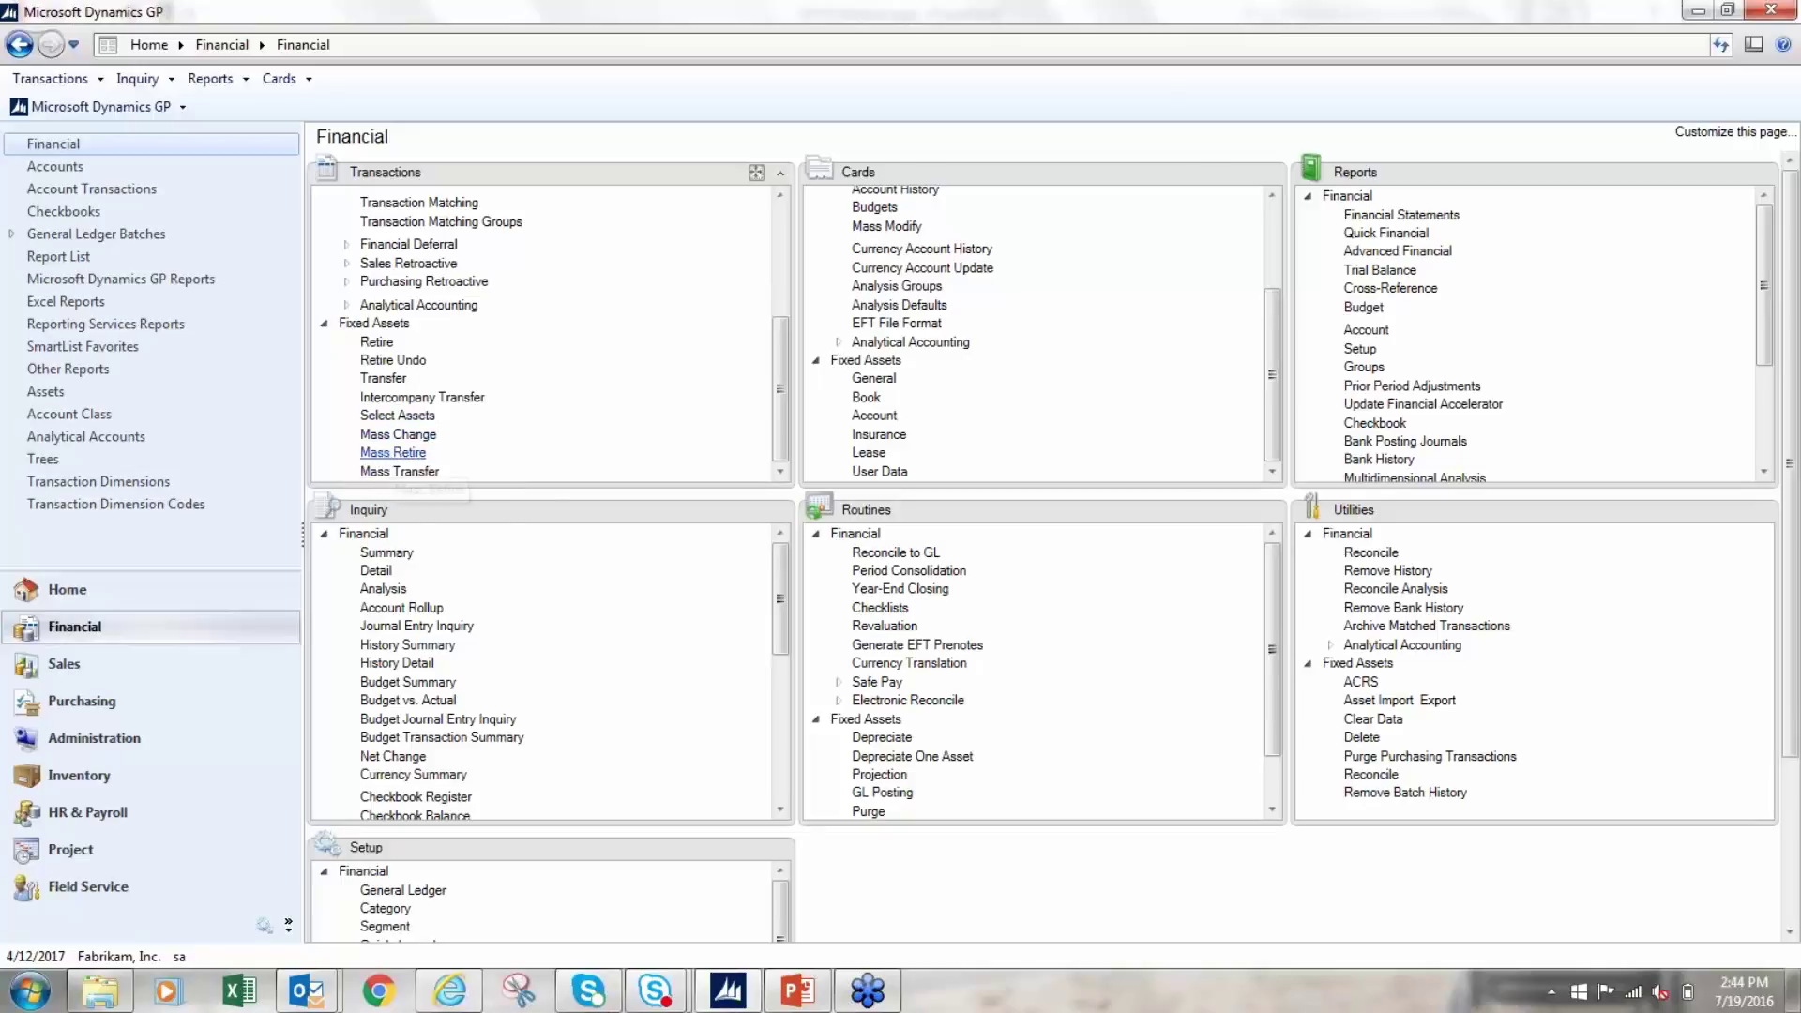
Create a new Fixed Assets group named ATLANTA and make it the current group for selecting assets.
left_click(403, 418)
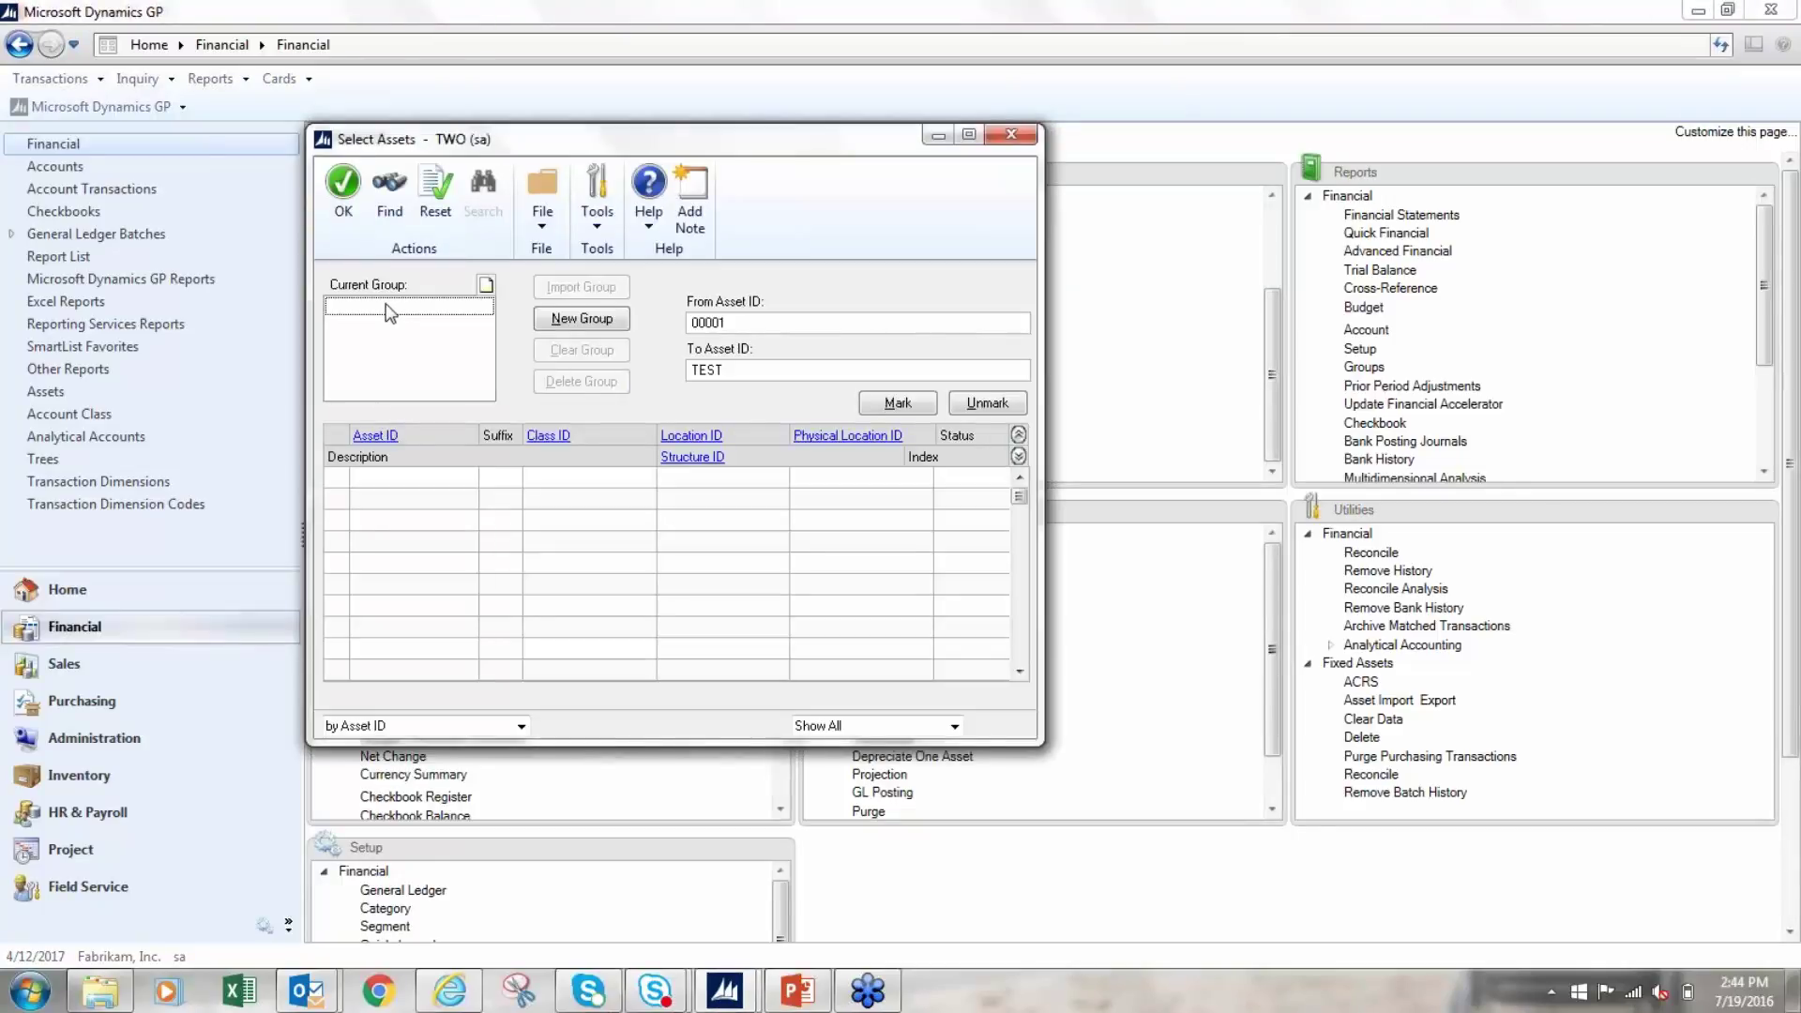
left_click(563, 322)
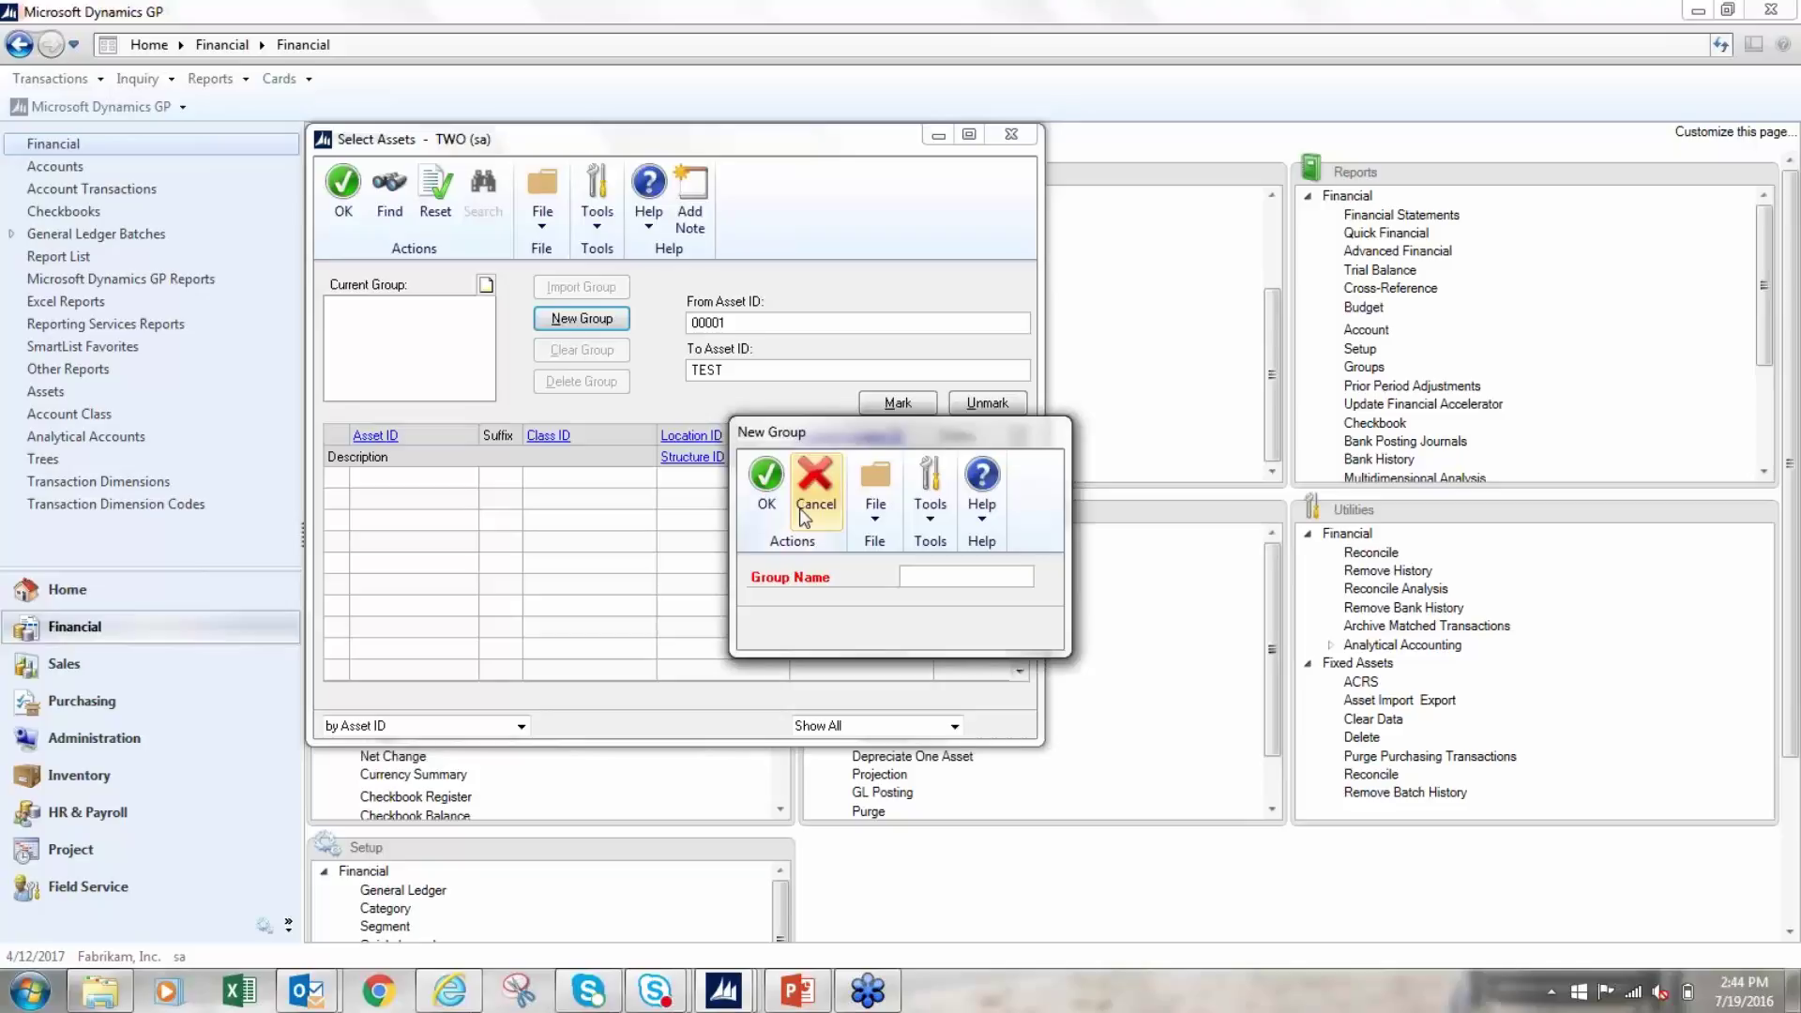
type("ATLANTA")
left_click(765, 483)
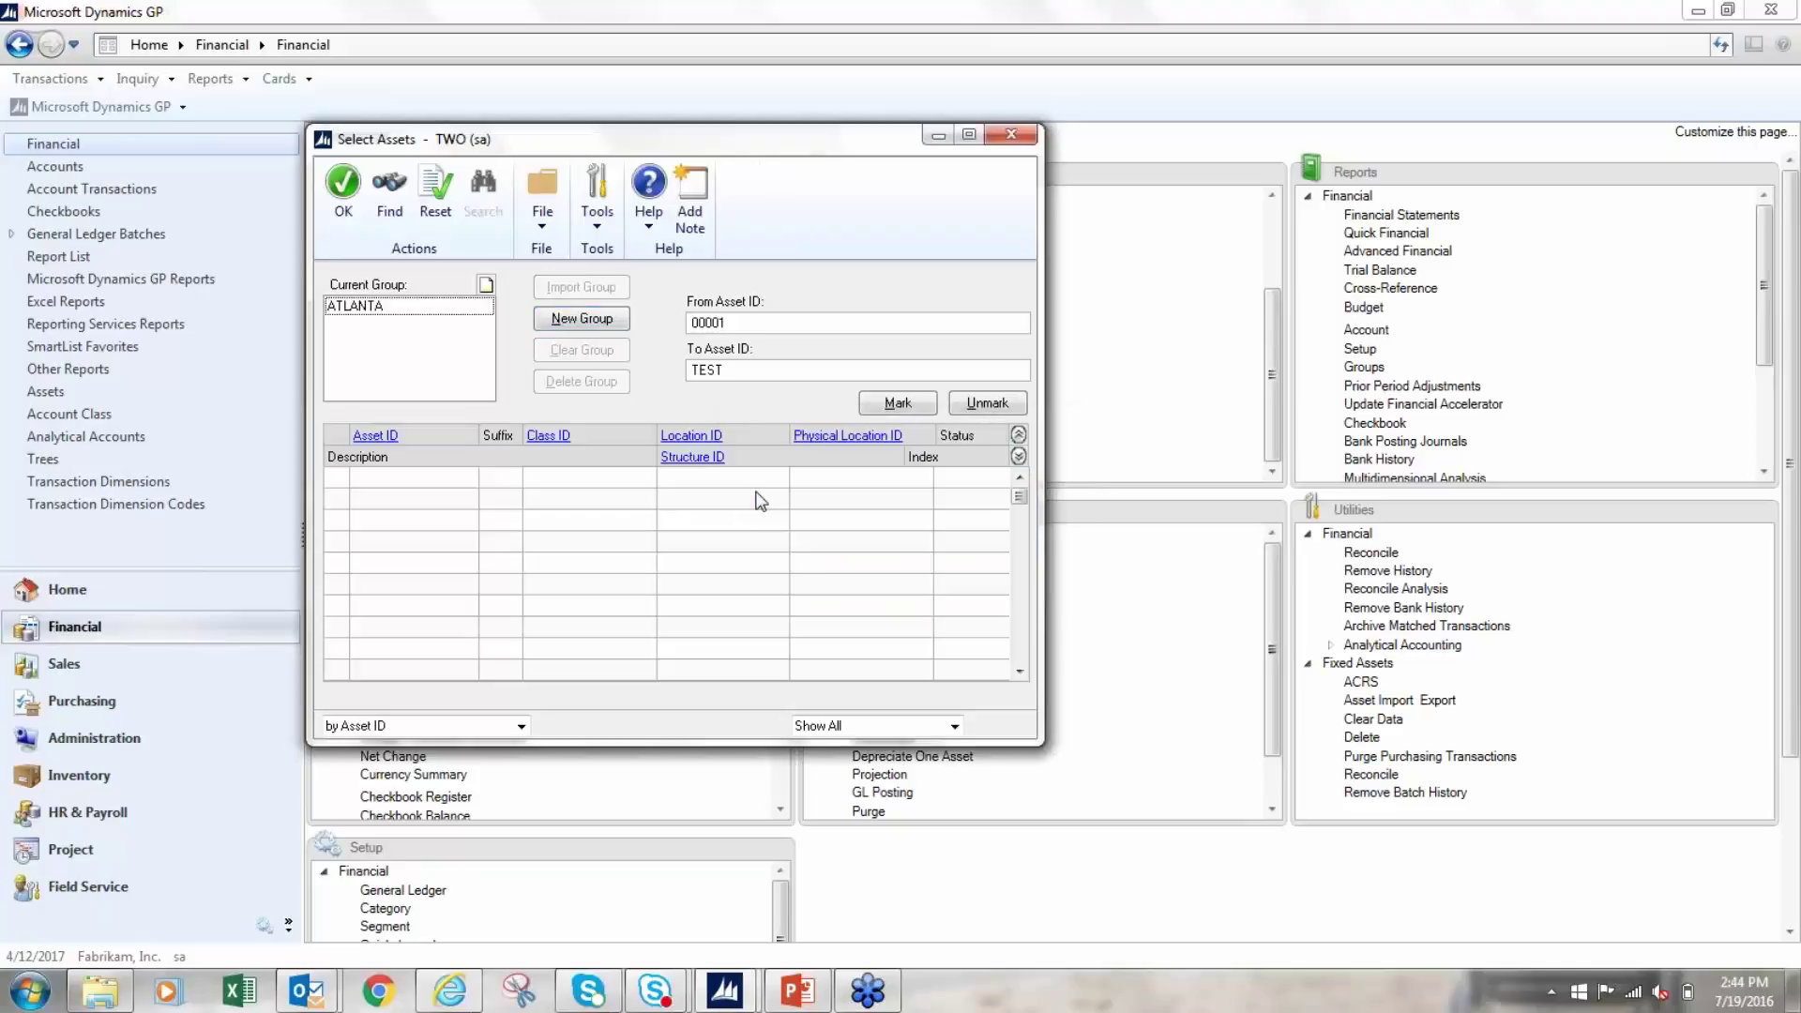
left_click(354, 307)
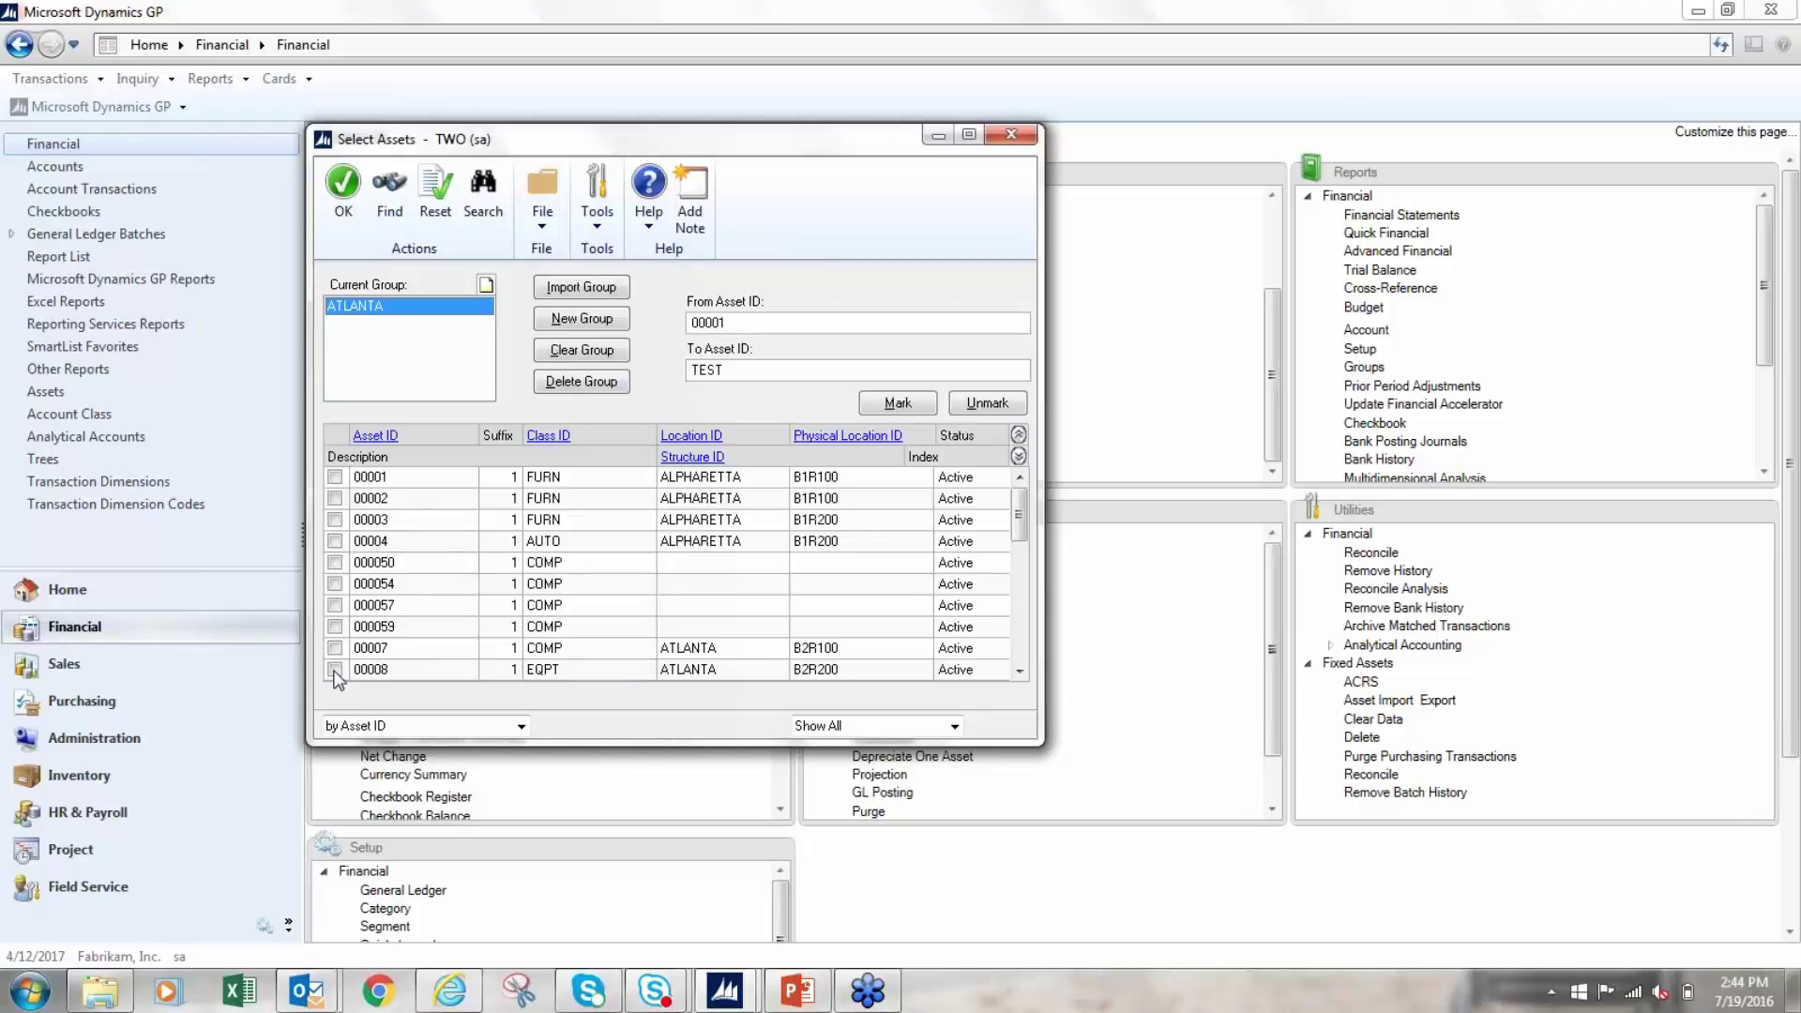
Fill the ATLANTA group with every asset whose Location ID equals ATLANTA, check the marked assets and accept the selection.
left_click(486, 208)
left_click(582, 333)
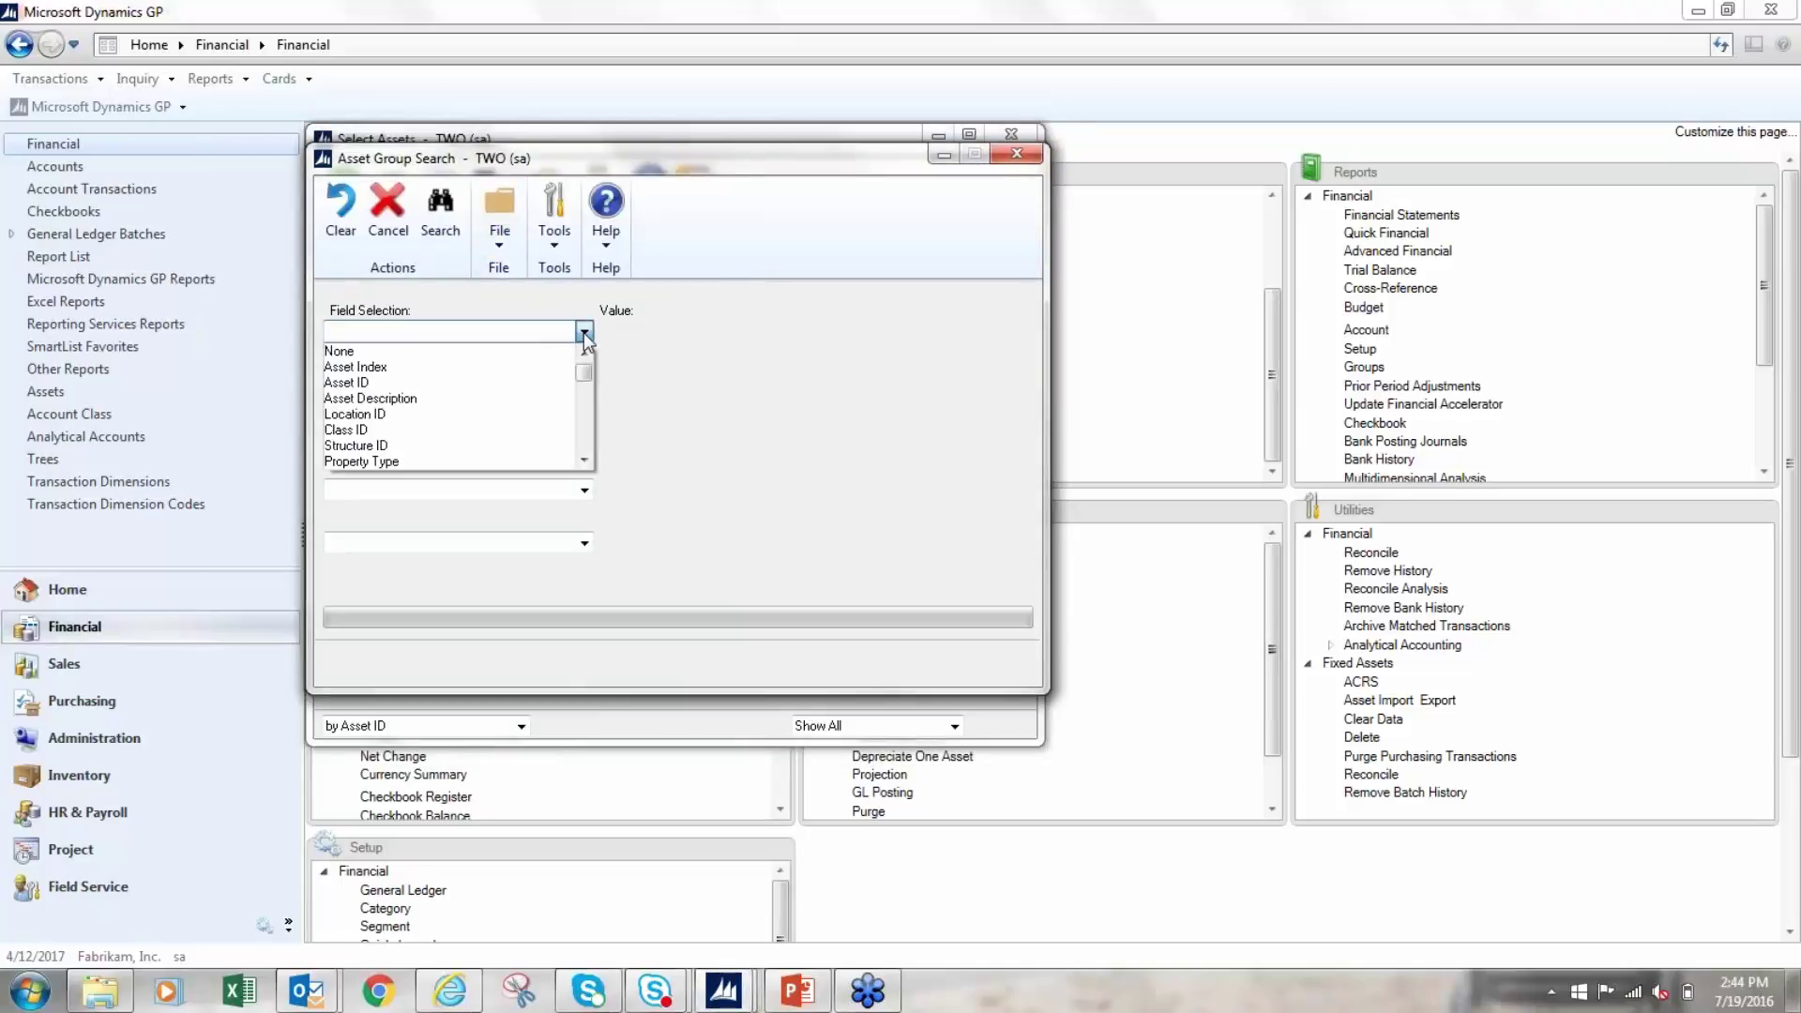
left_click(389, 442)
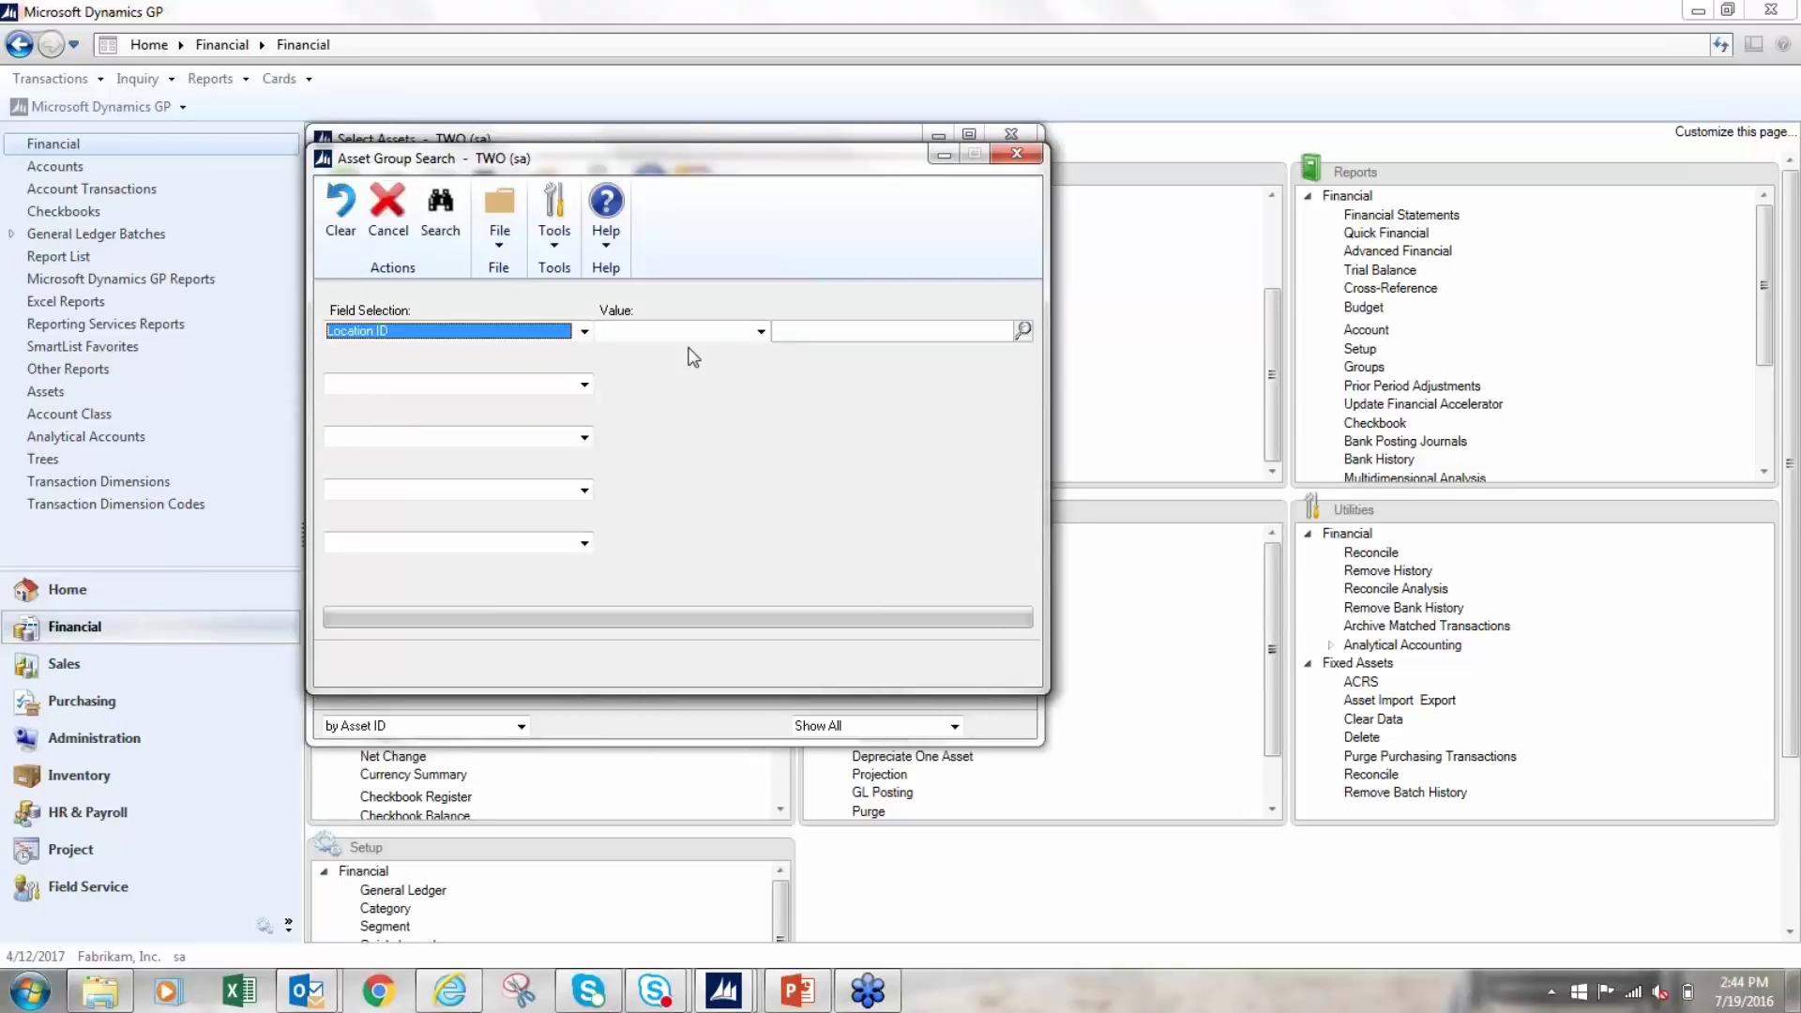
left_click(761, 332)
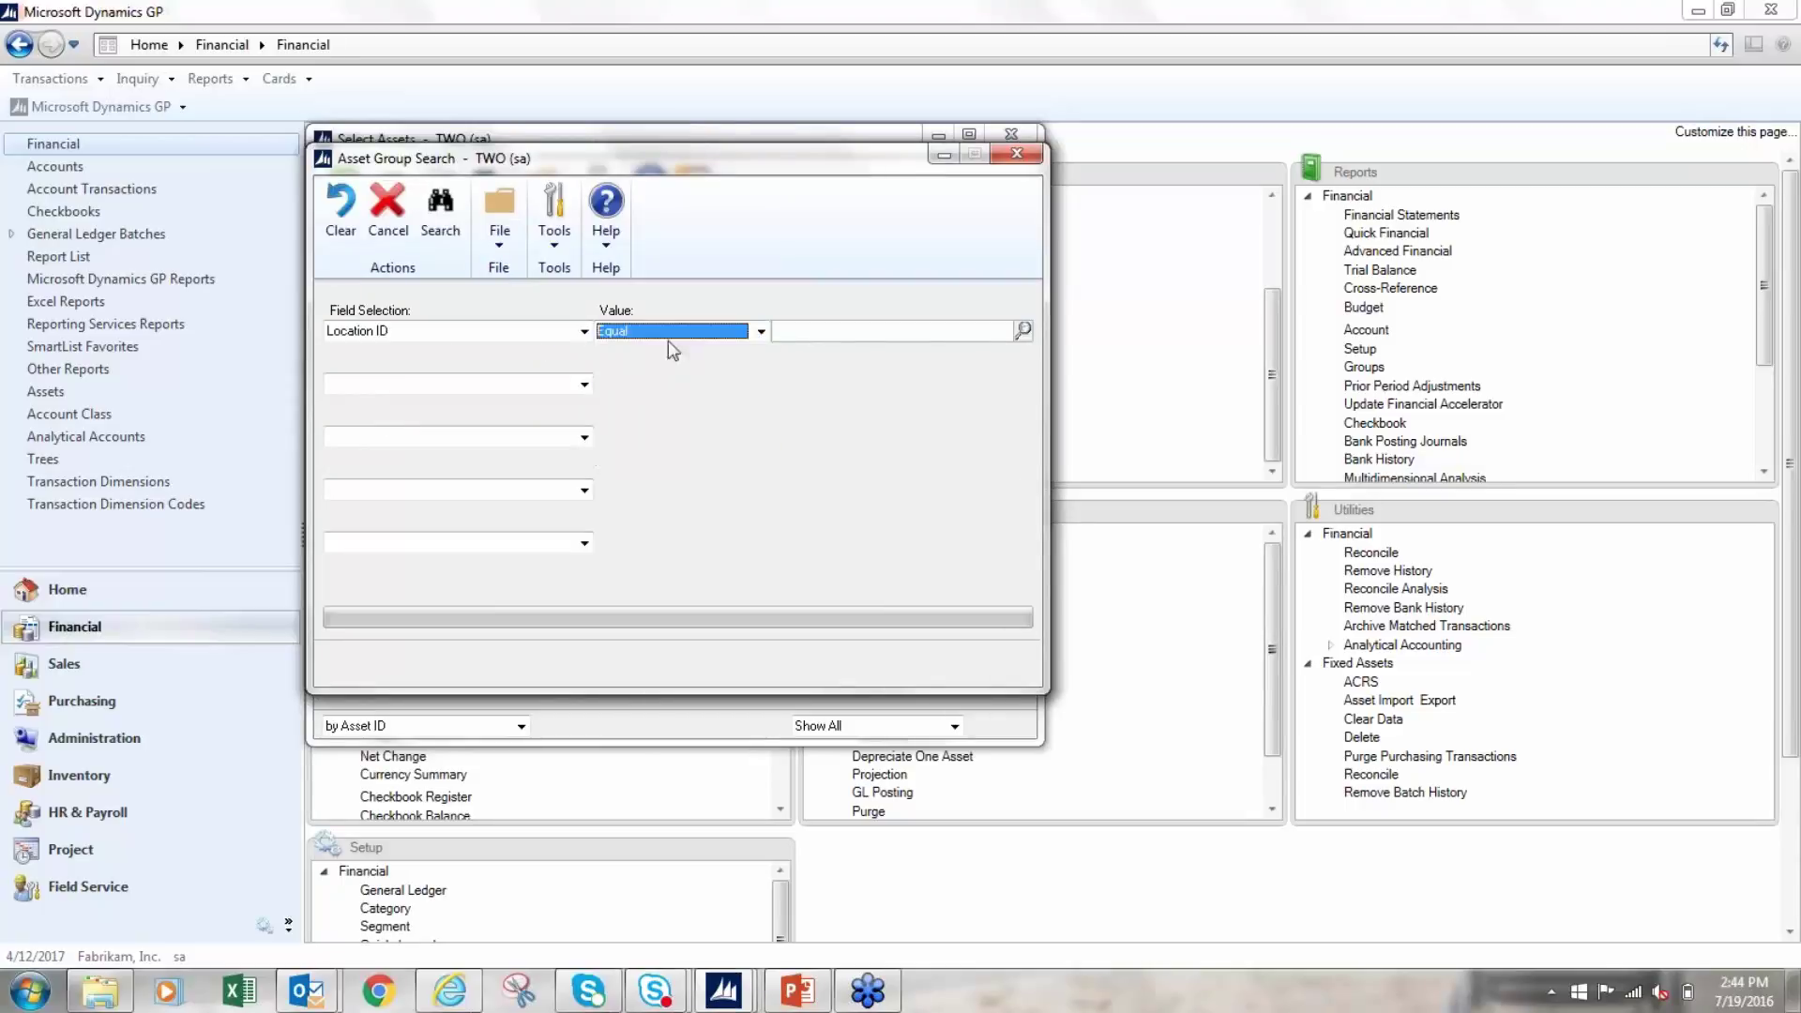
left_click(621, 352)
left_click(1023, 330)
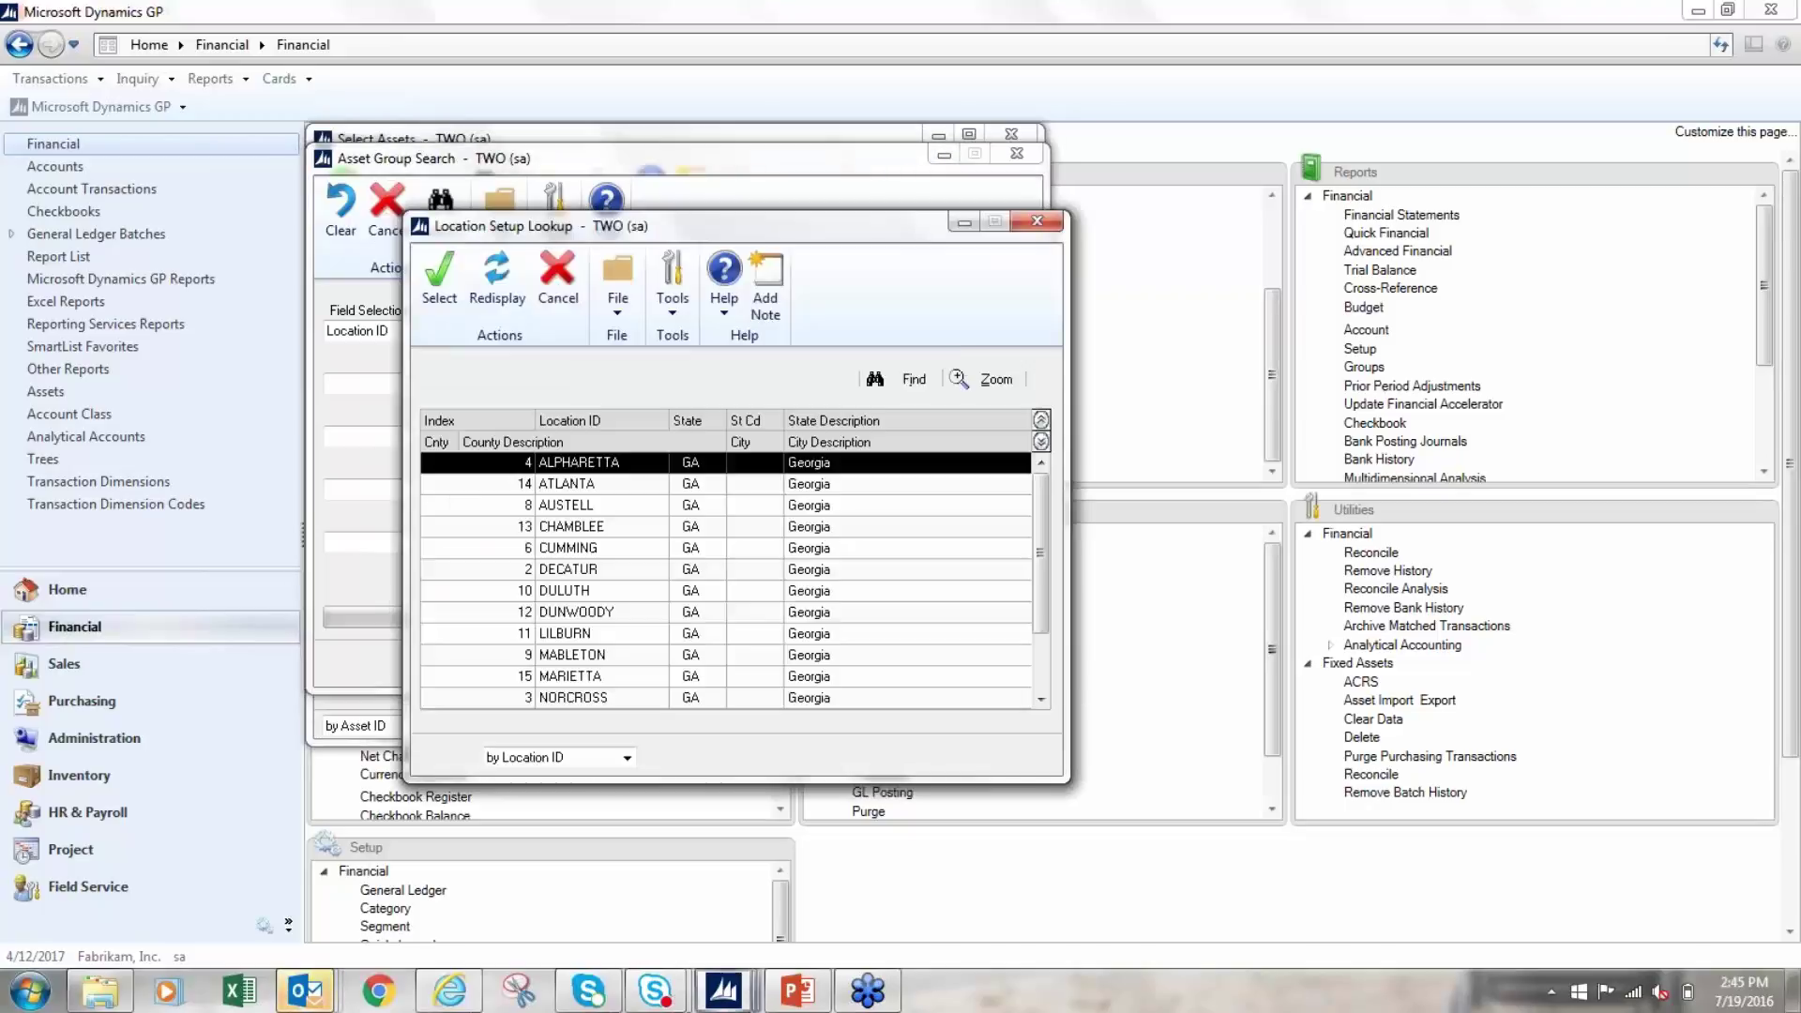
double_click(619, 484)
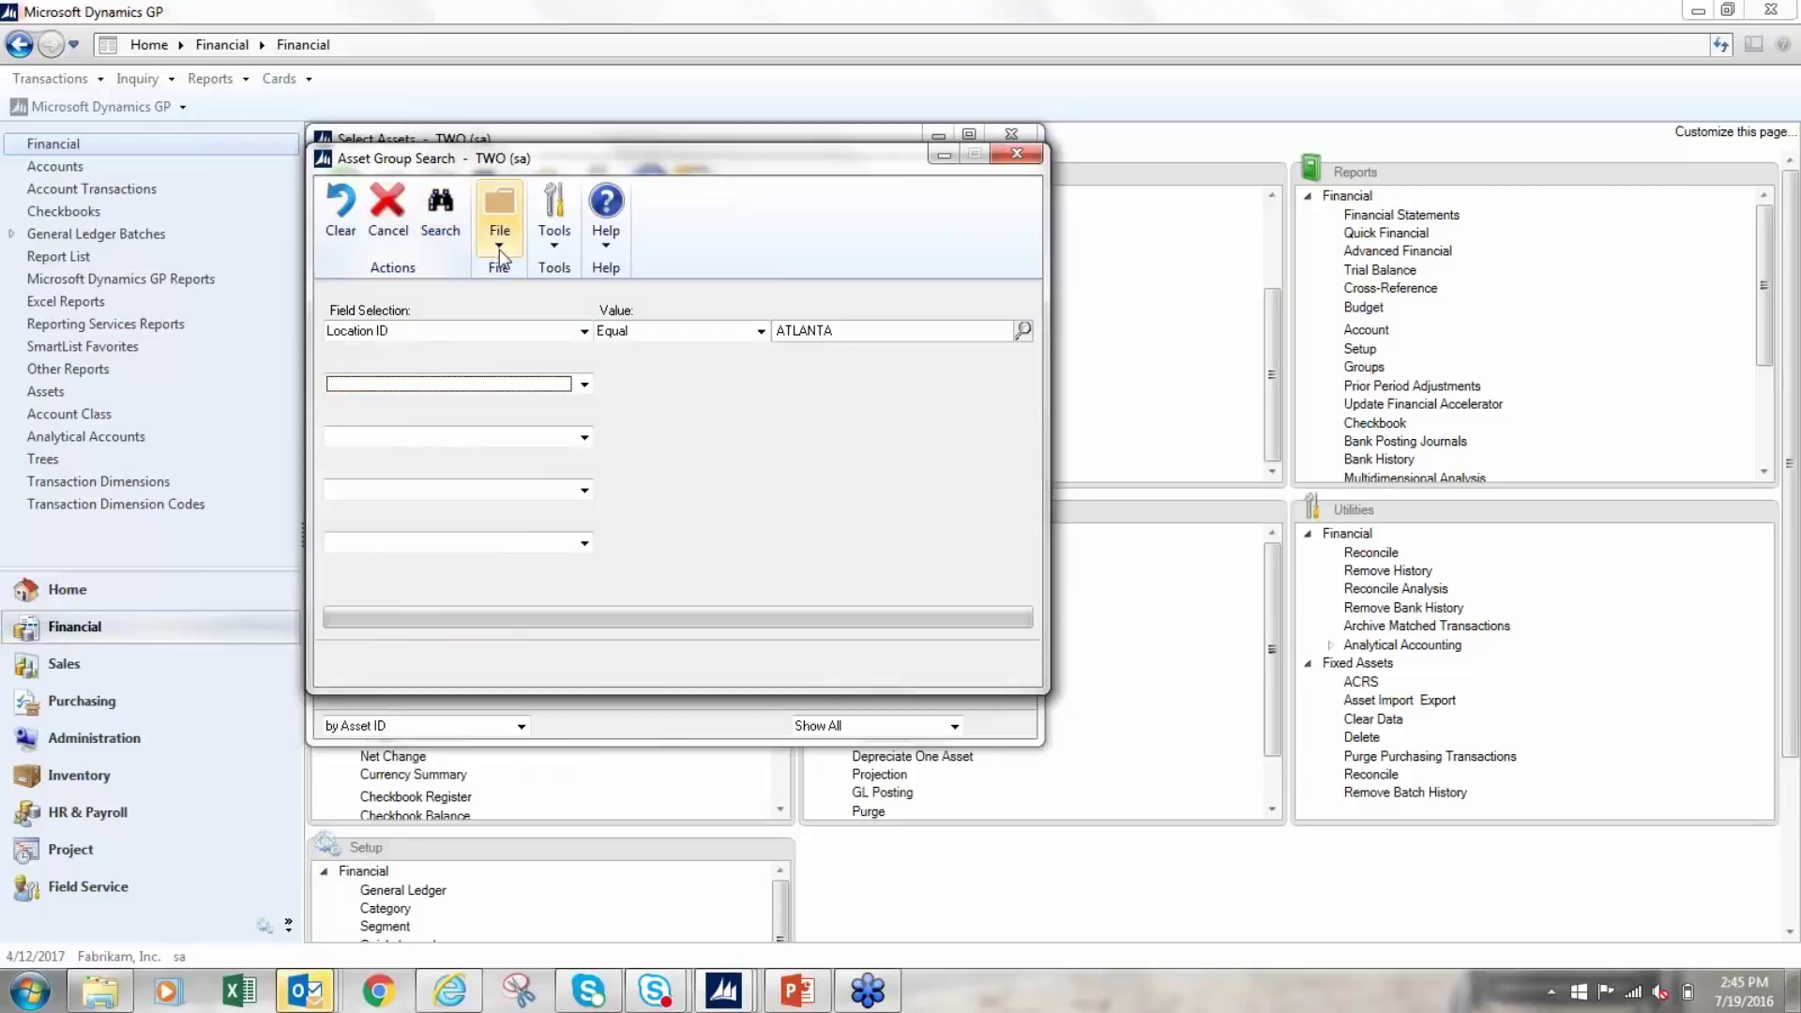
left_click(440, 216)
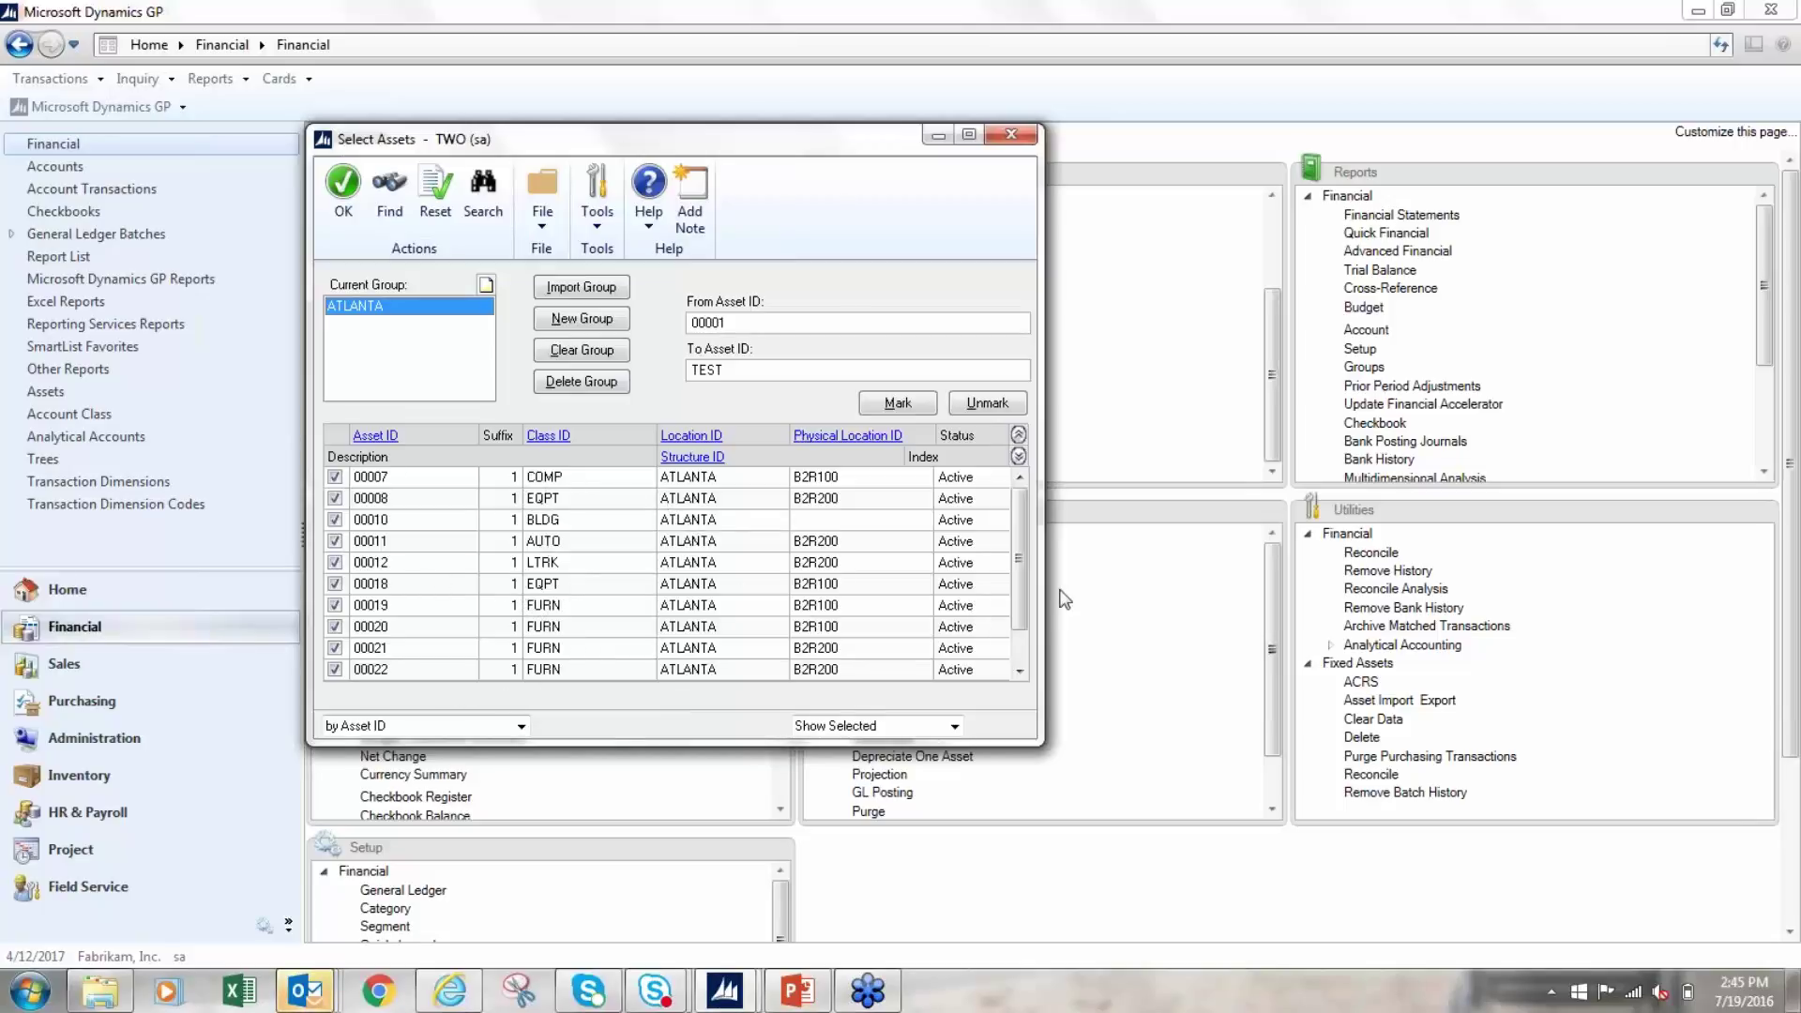
scroll(1022, 600, "down", 2)
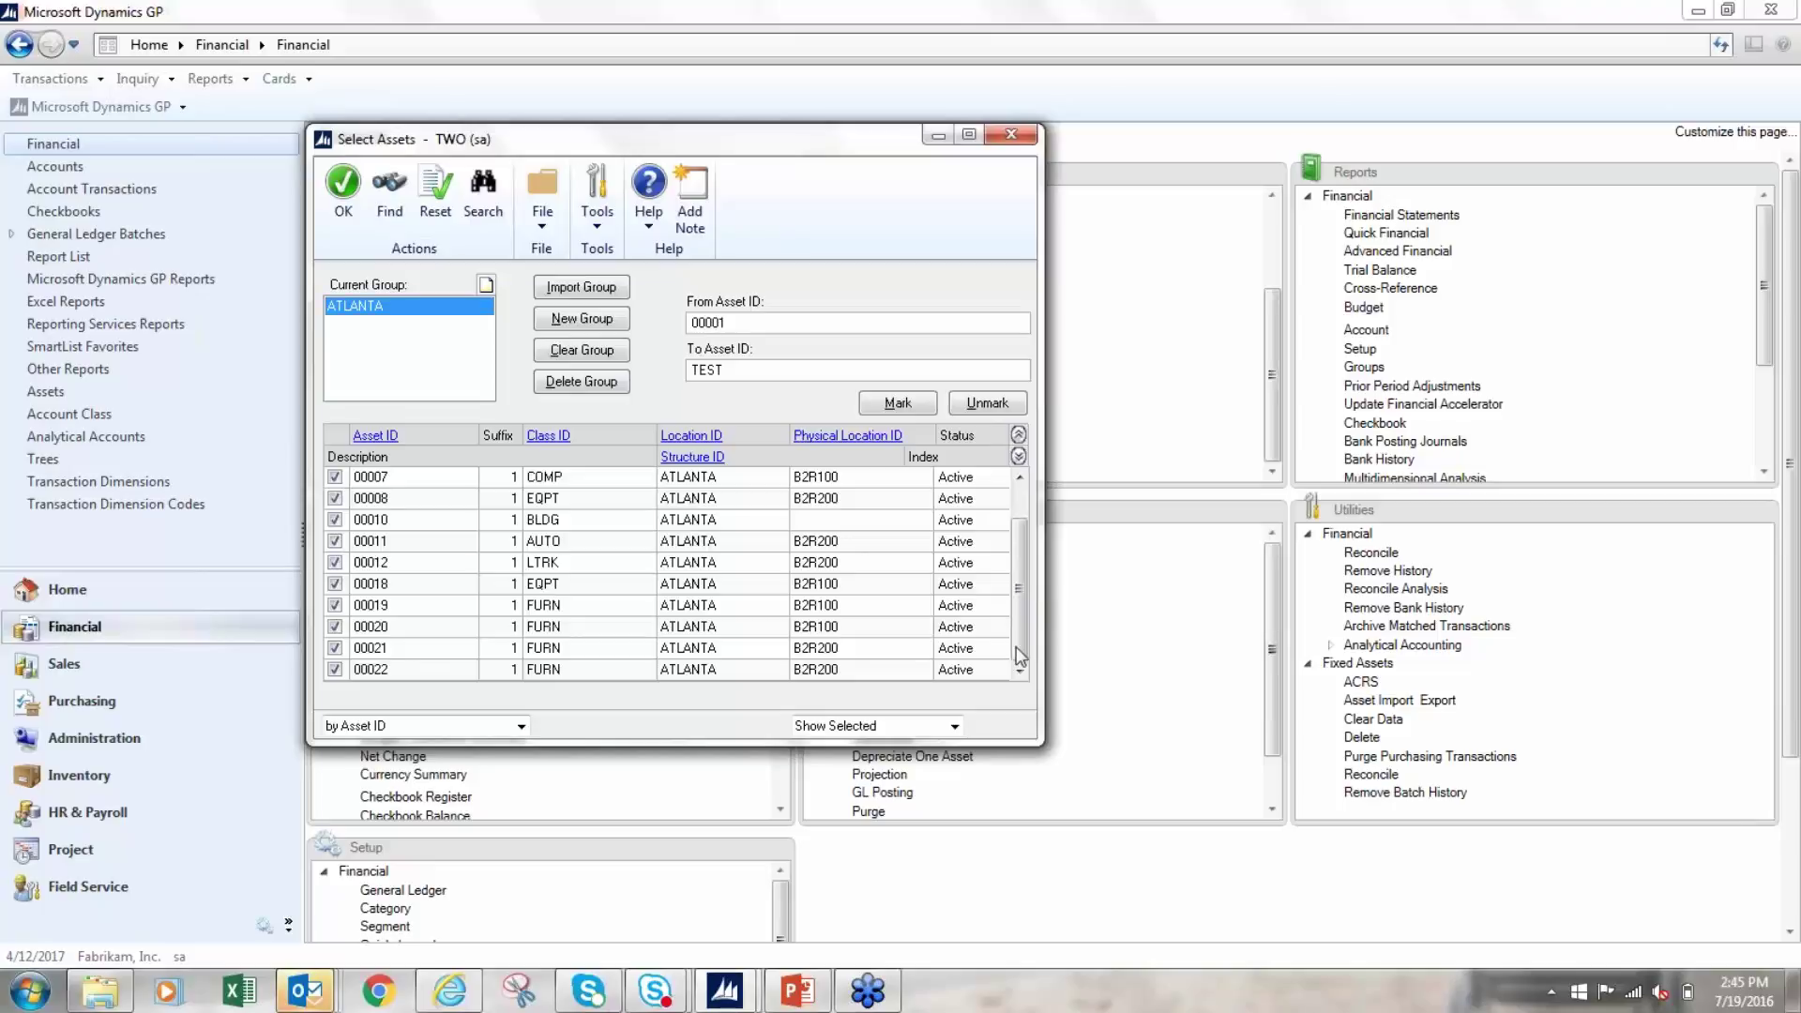
left_click(337, 211)
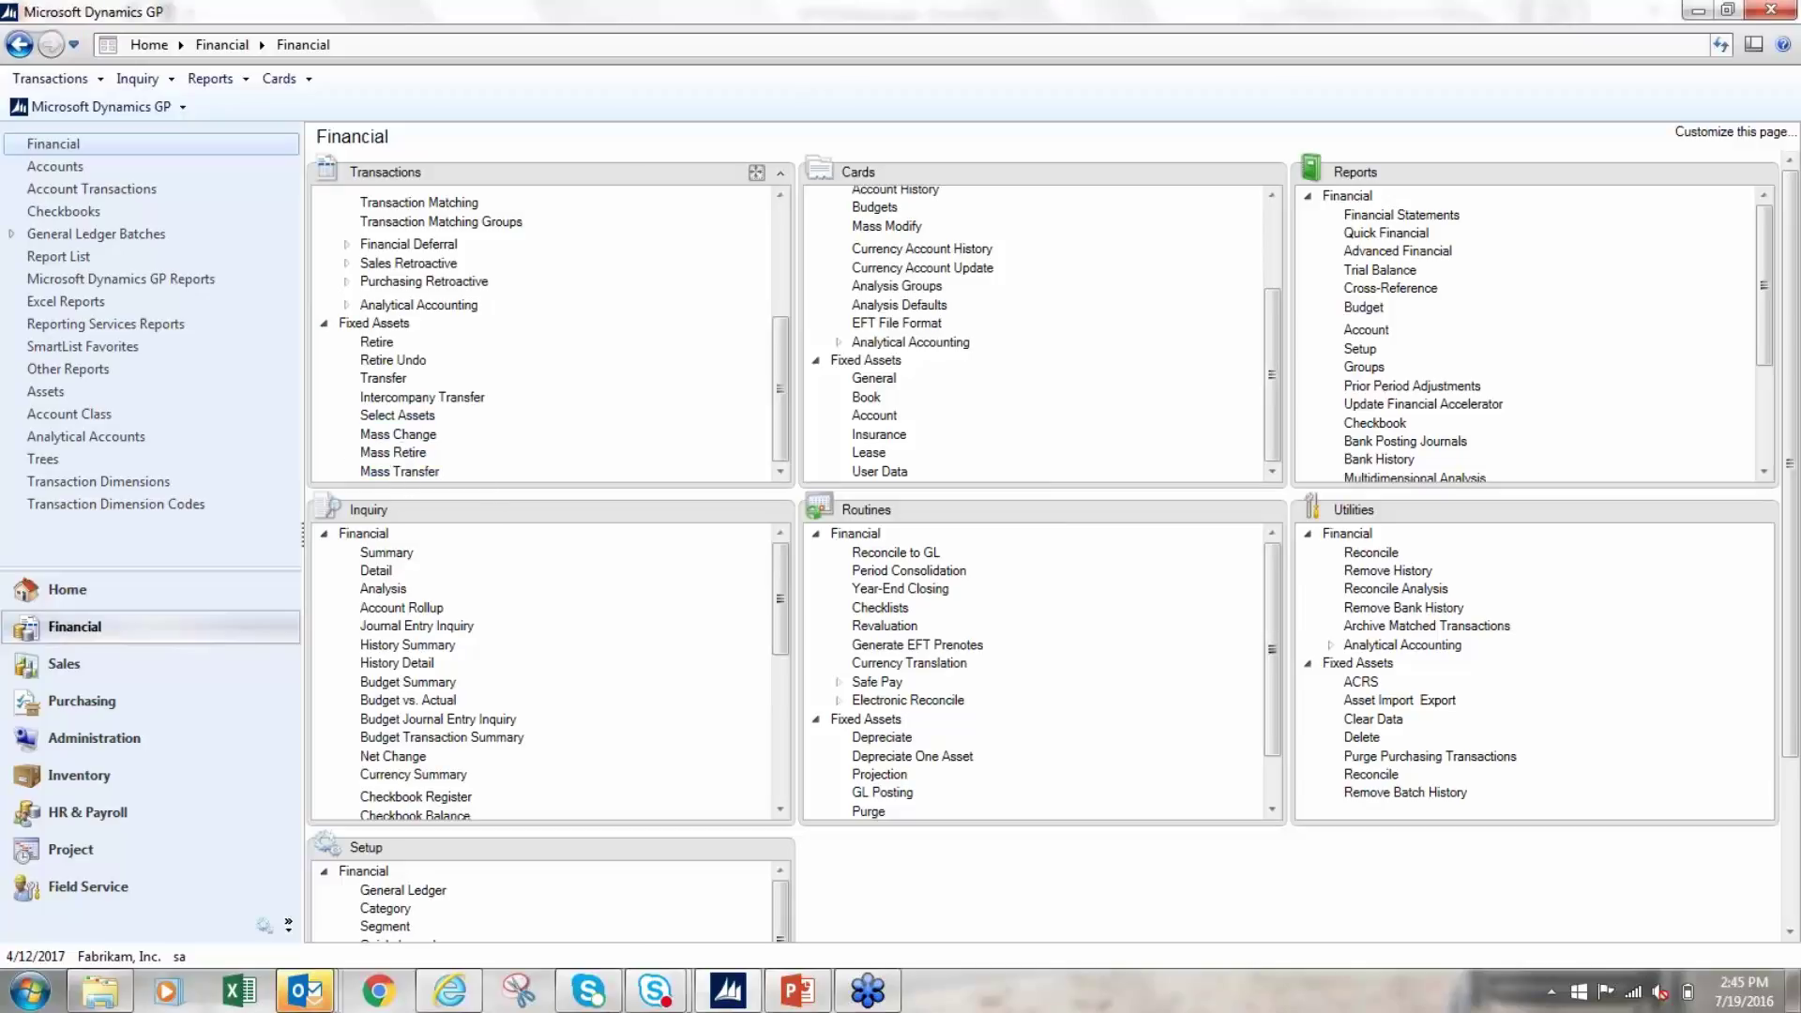
Open the Fixed Assets Mass Transfer and Mass Change windows and arrange them side by side for comparison.
left_click(391, 474)
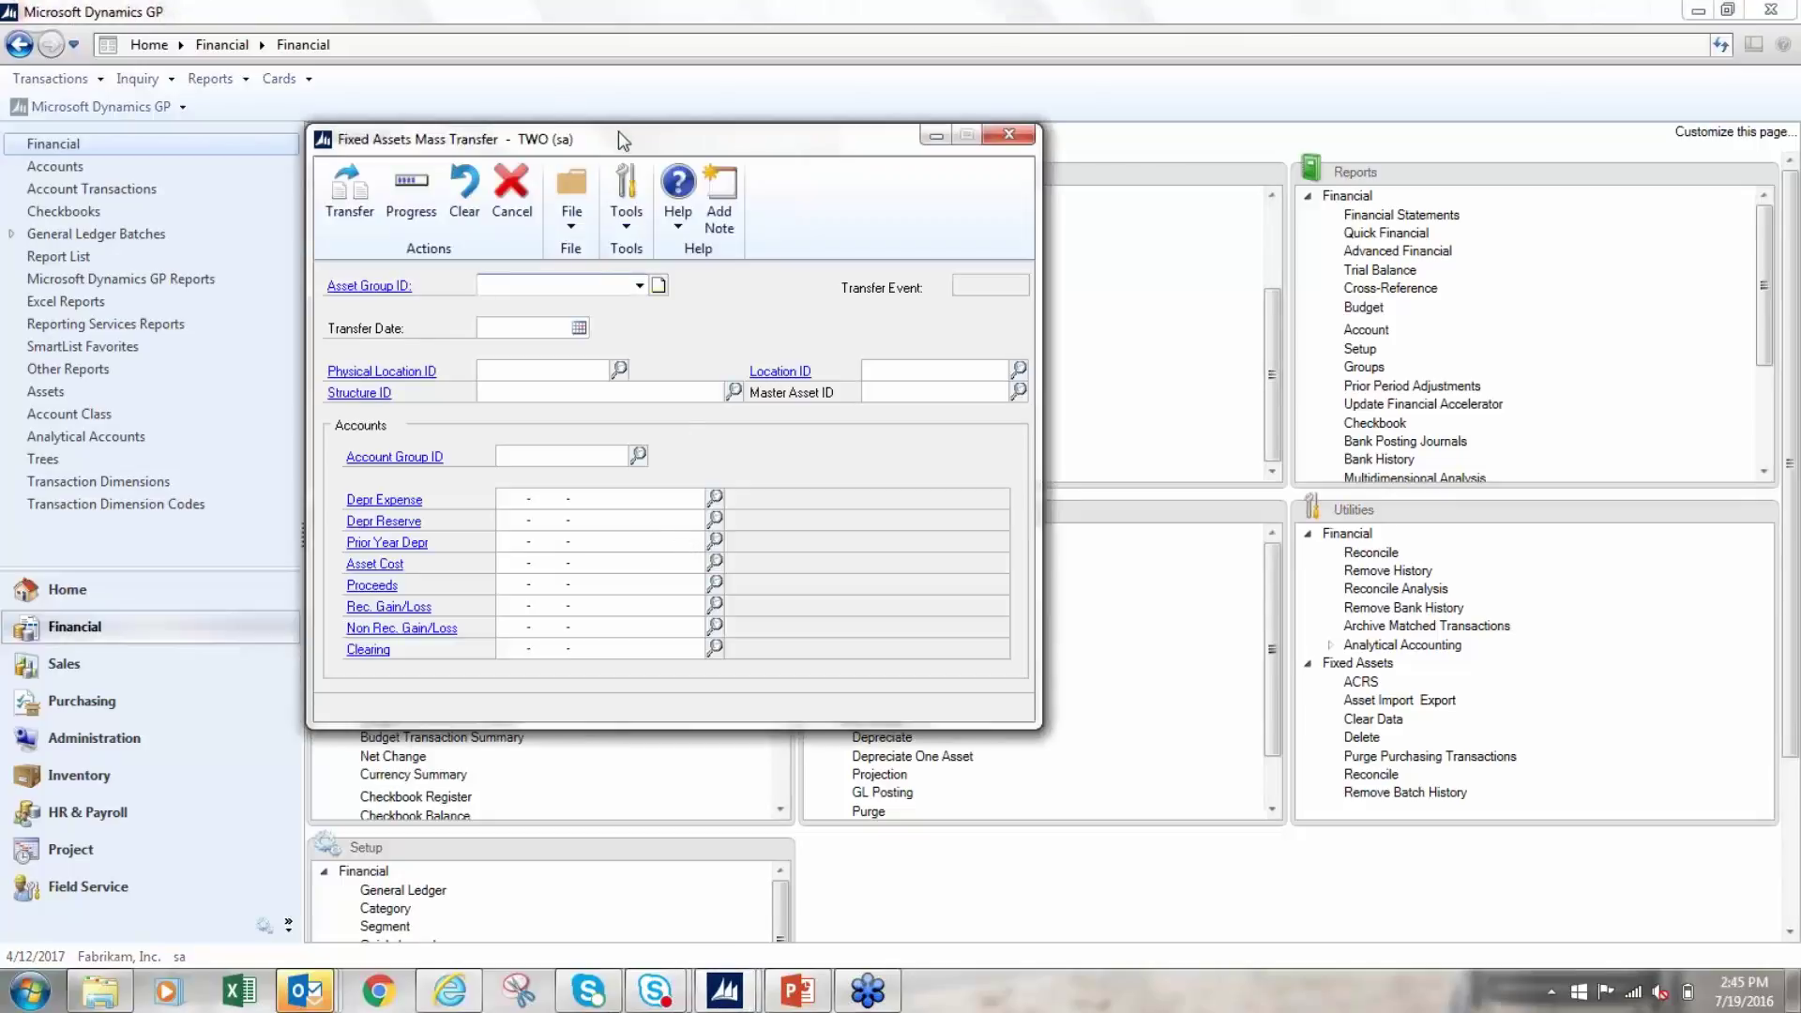
left_click_drag(617, 131, 1065, 163)
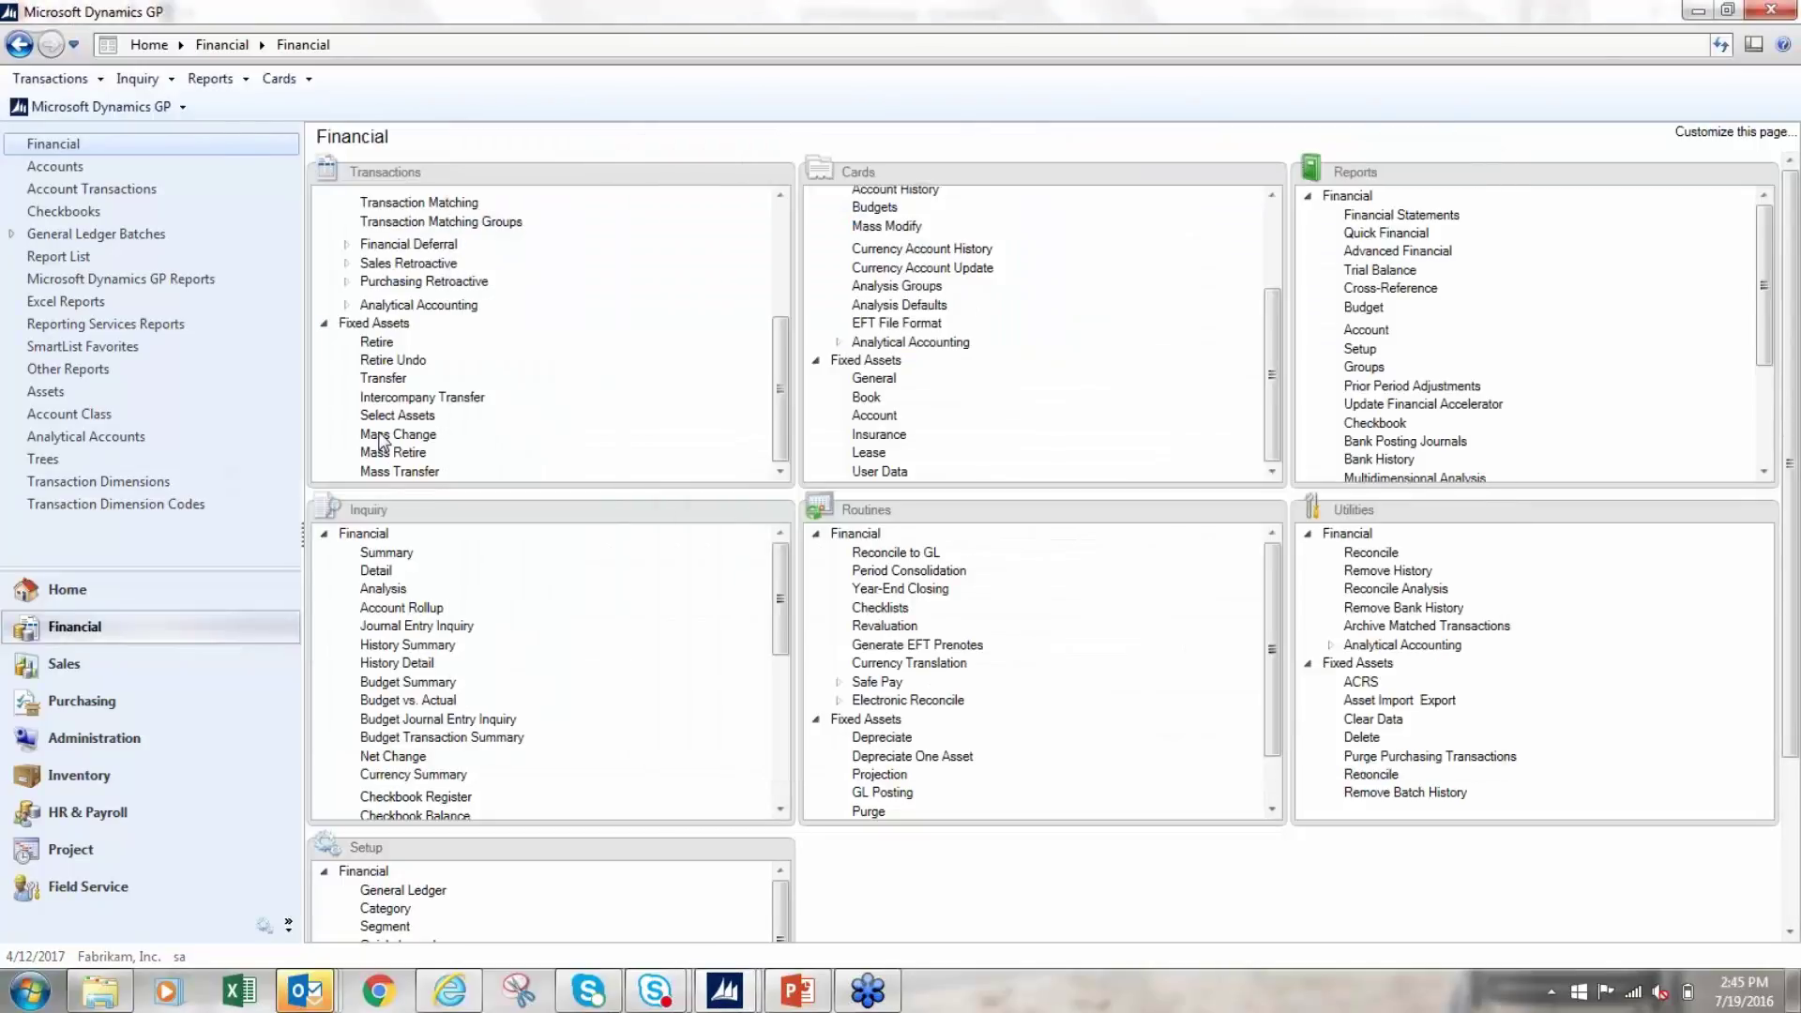
left_click(385, 435)
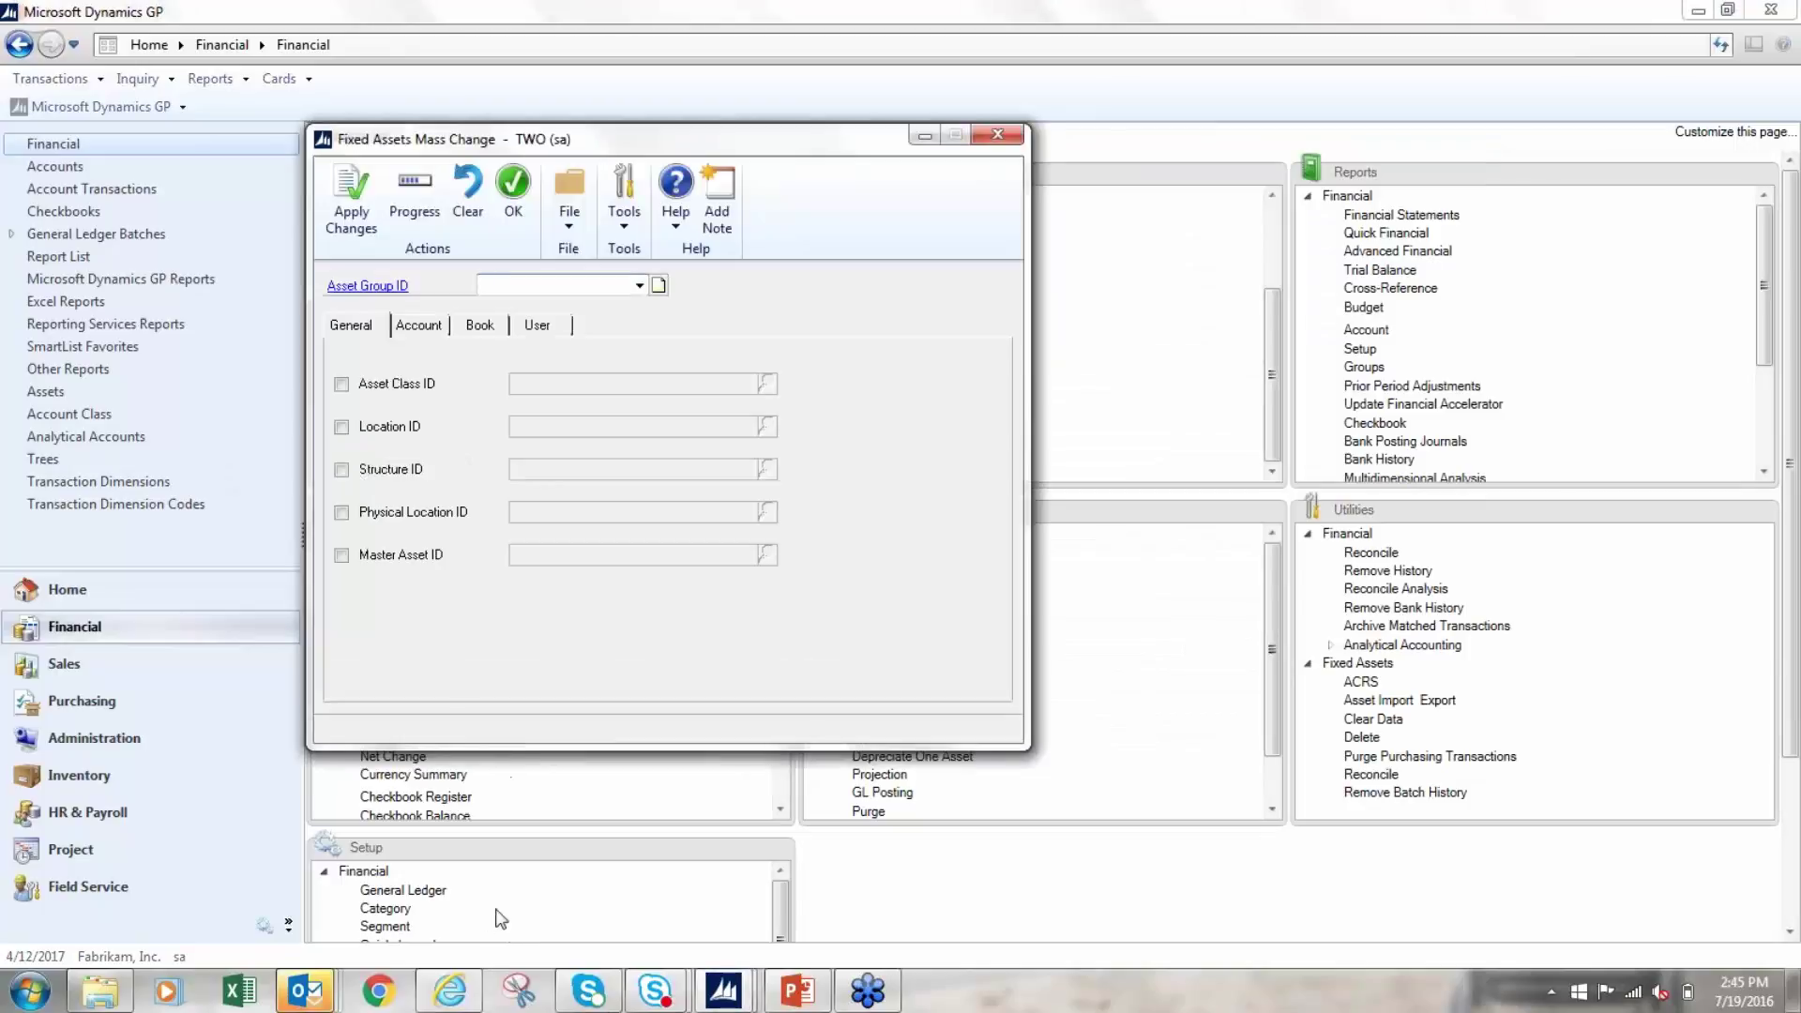
mouse_move(316, 991)
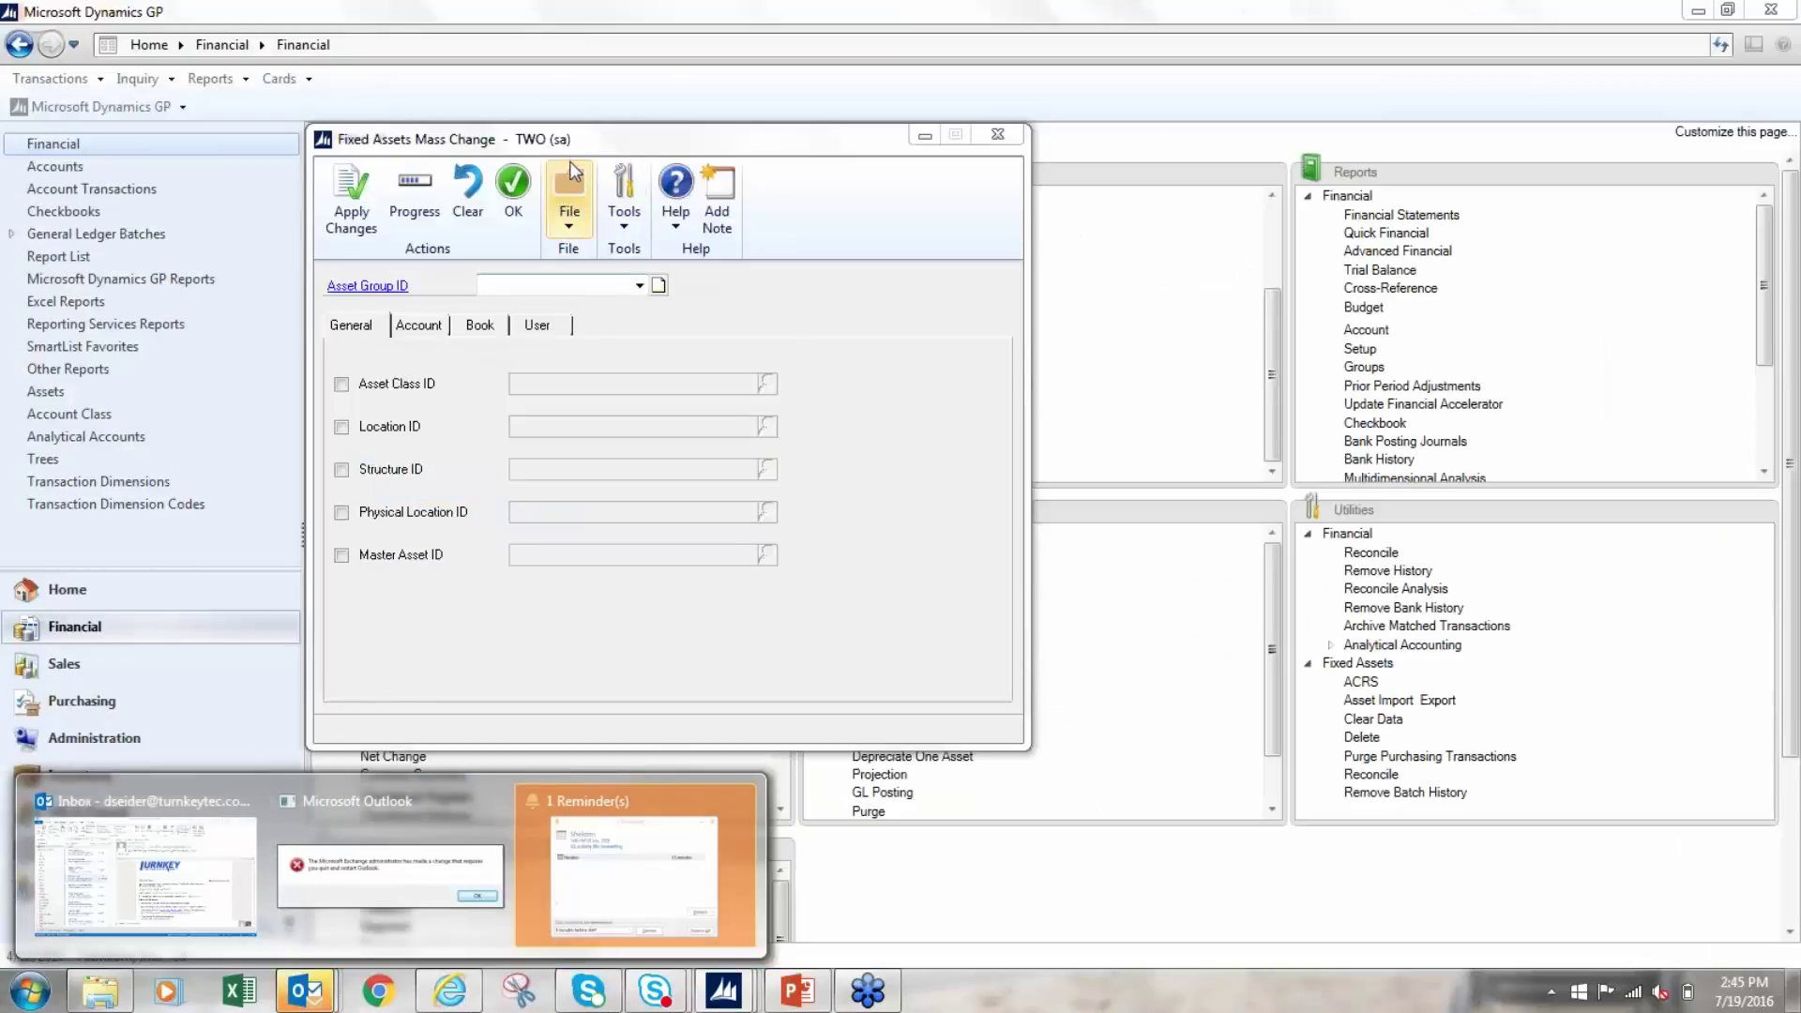
left_click_drag(576, 135, 323, 153)
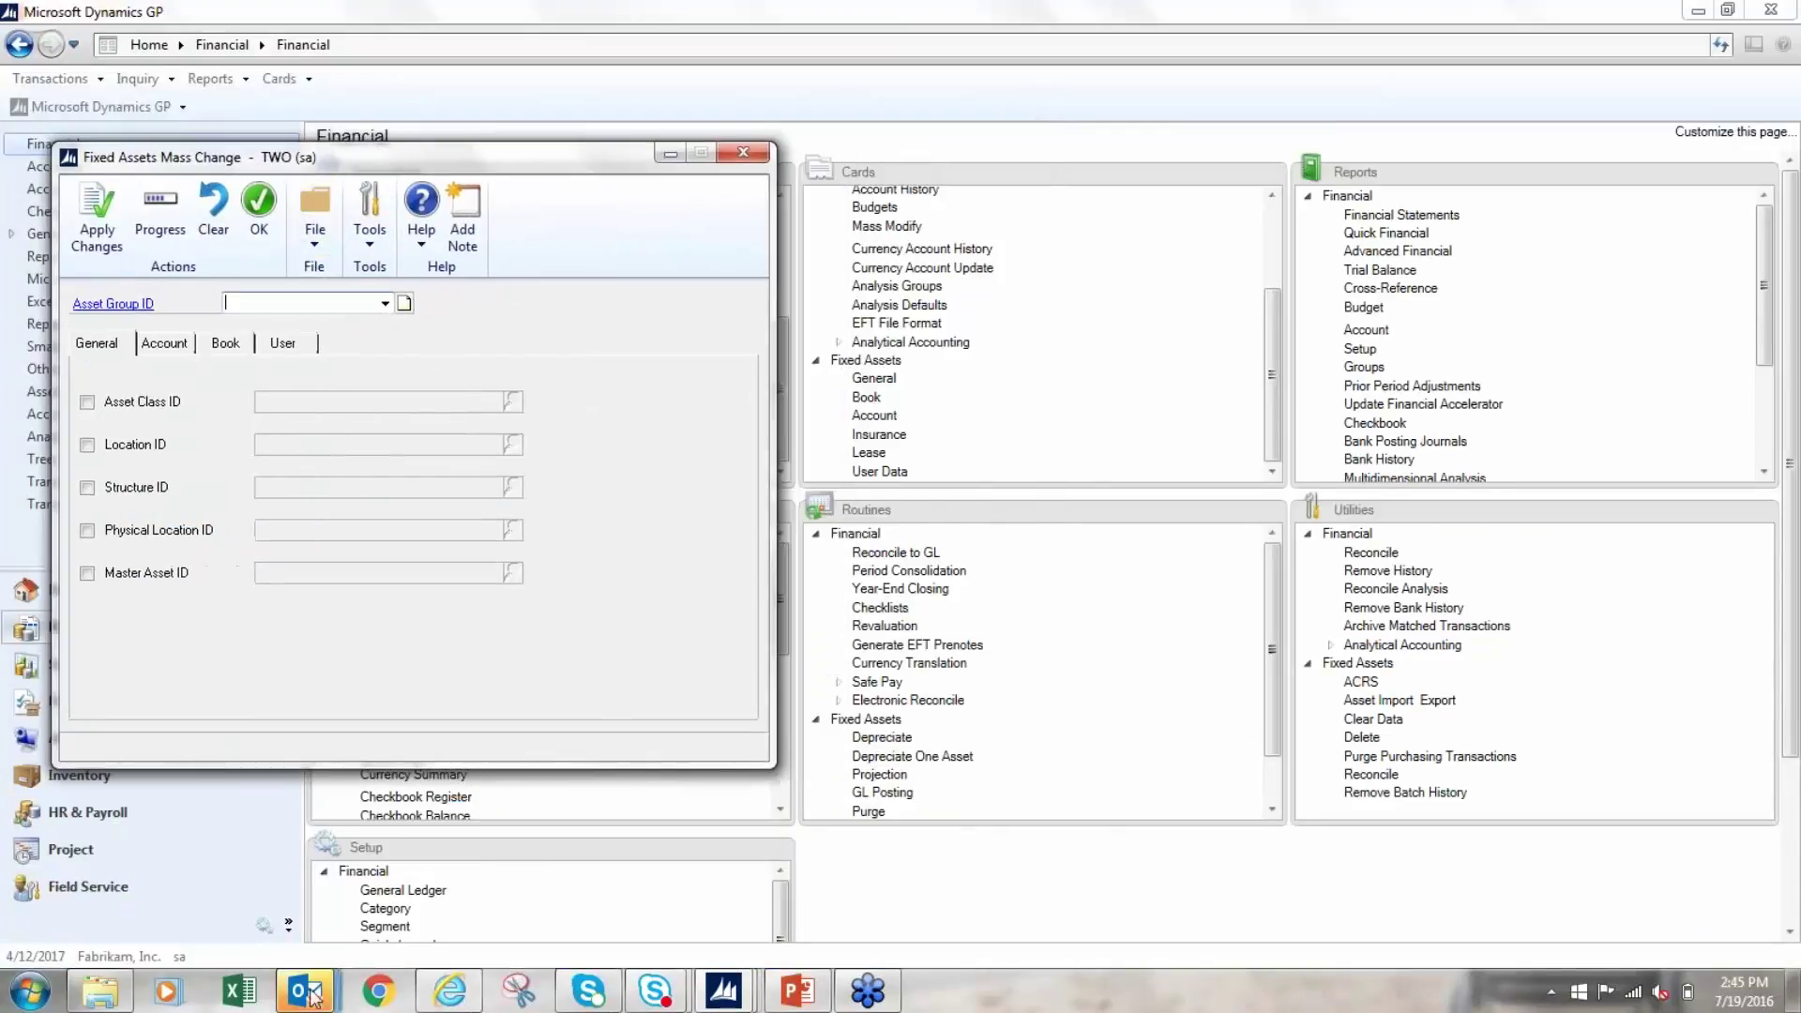
mouse_move(741, 992)
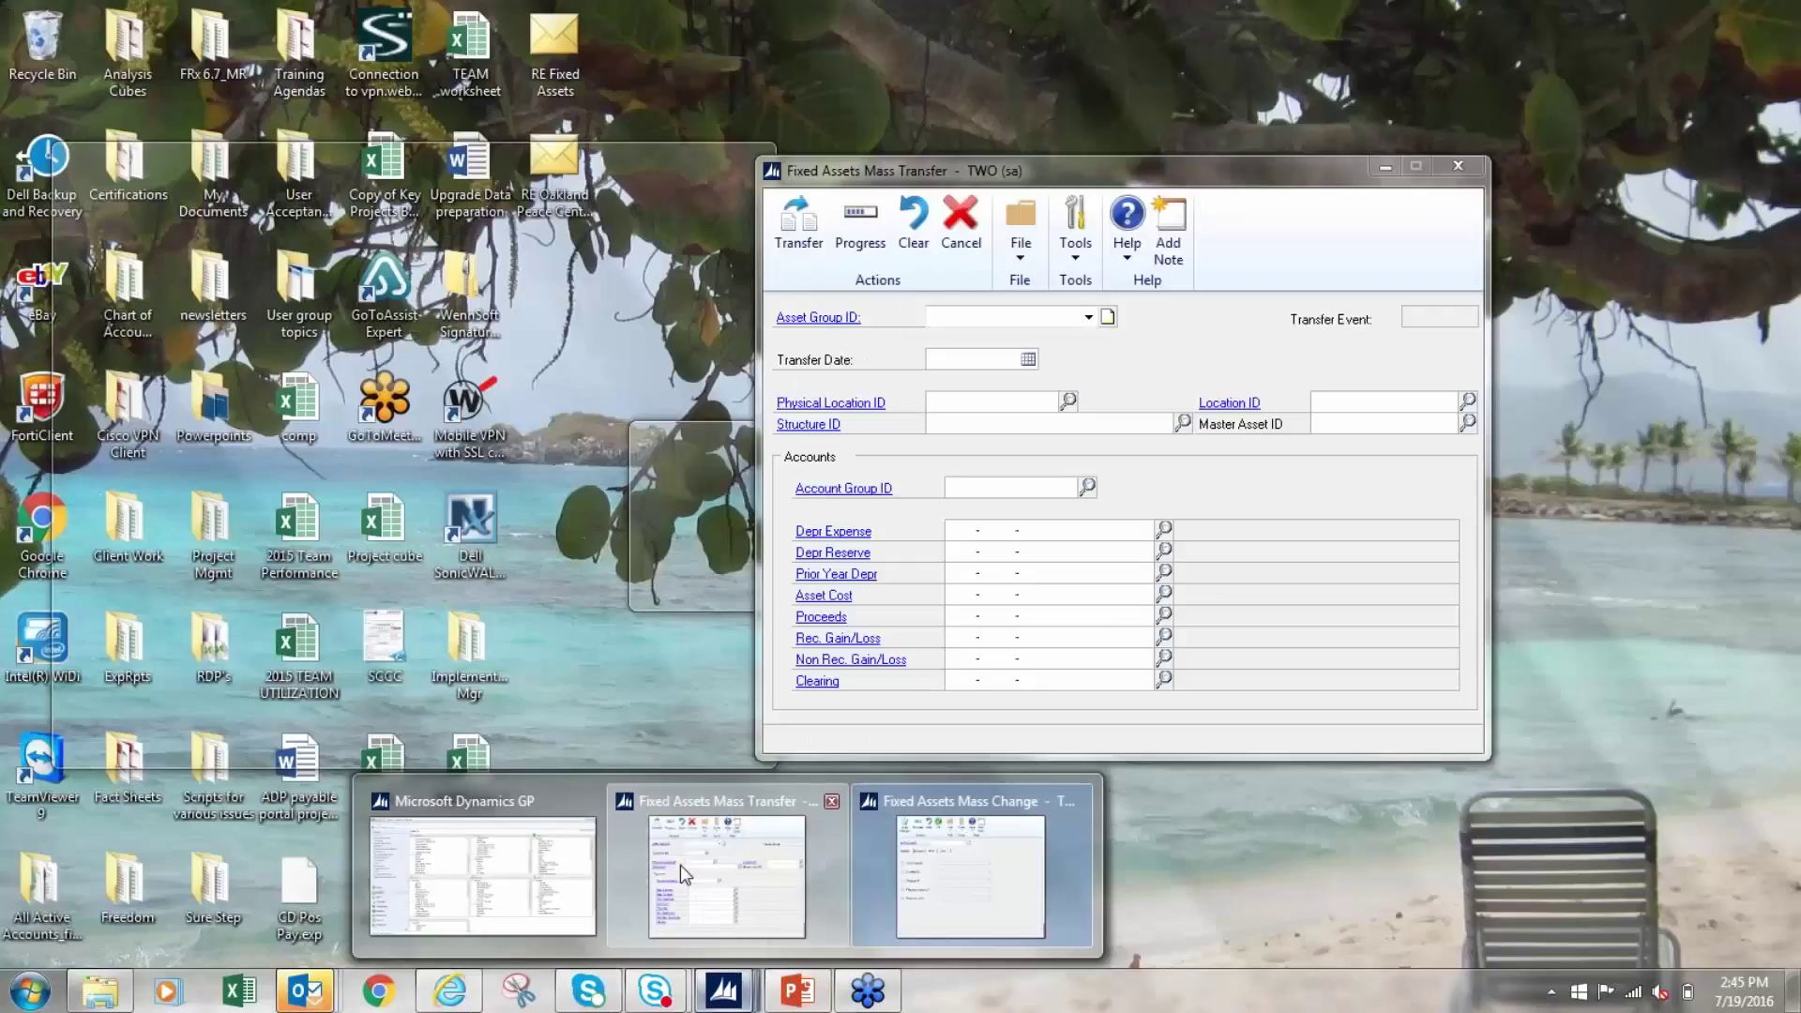
left_click(679, 865)
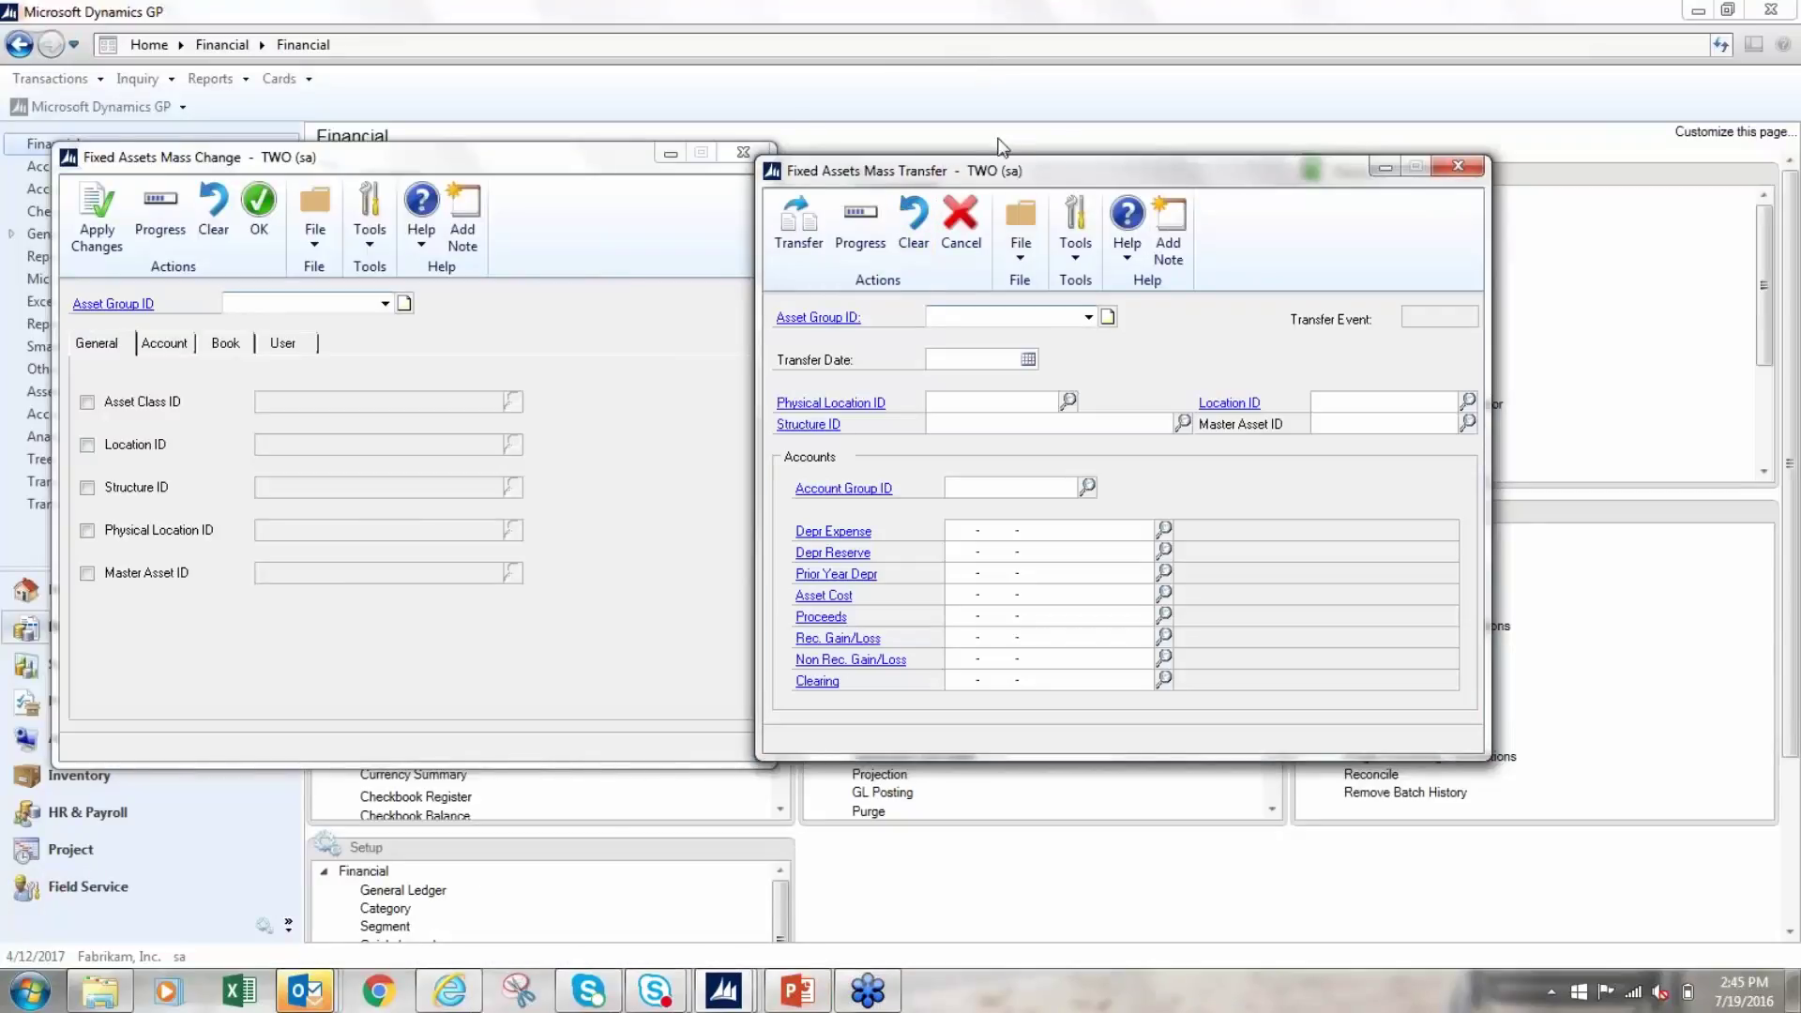
left_click_drag(983, 176, 1063, 138)
Fill in a mass change of the ATLANTA group's Location ID to CHAMBLEE, and discard it without applying.
left_click(327, 286)
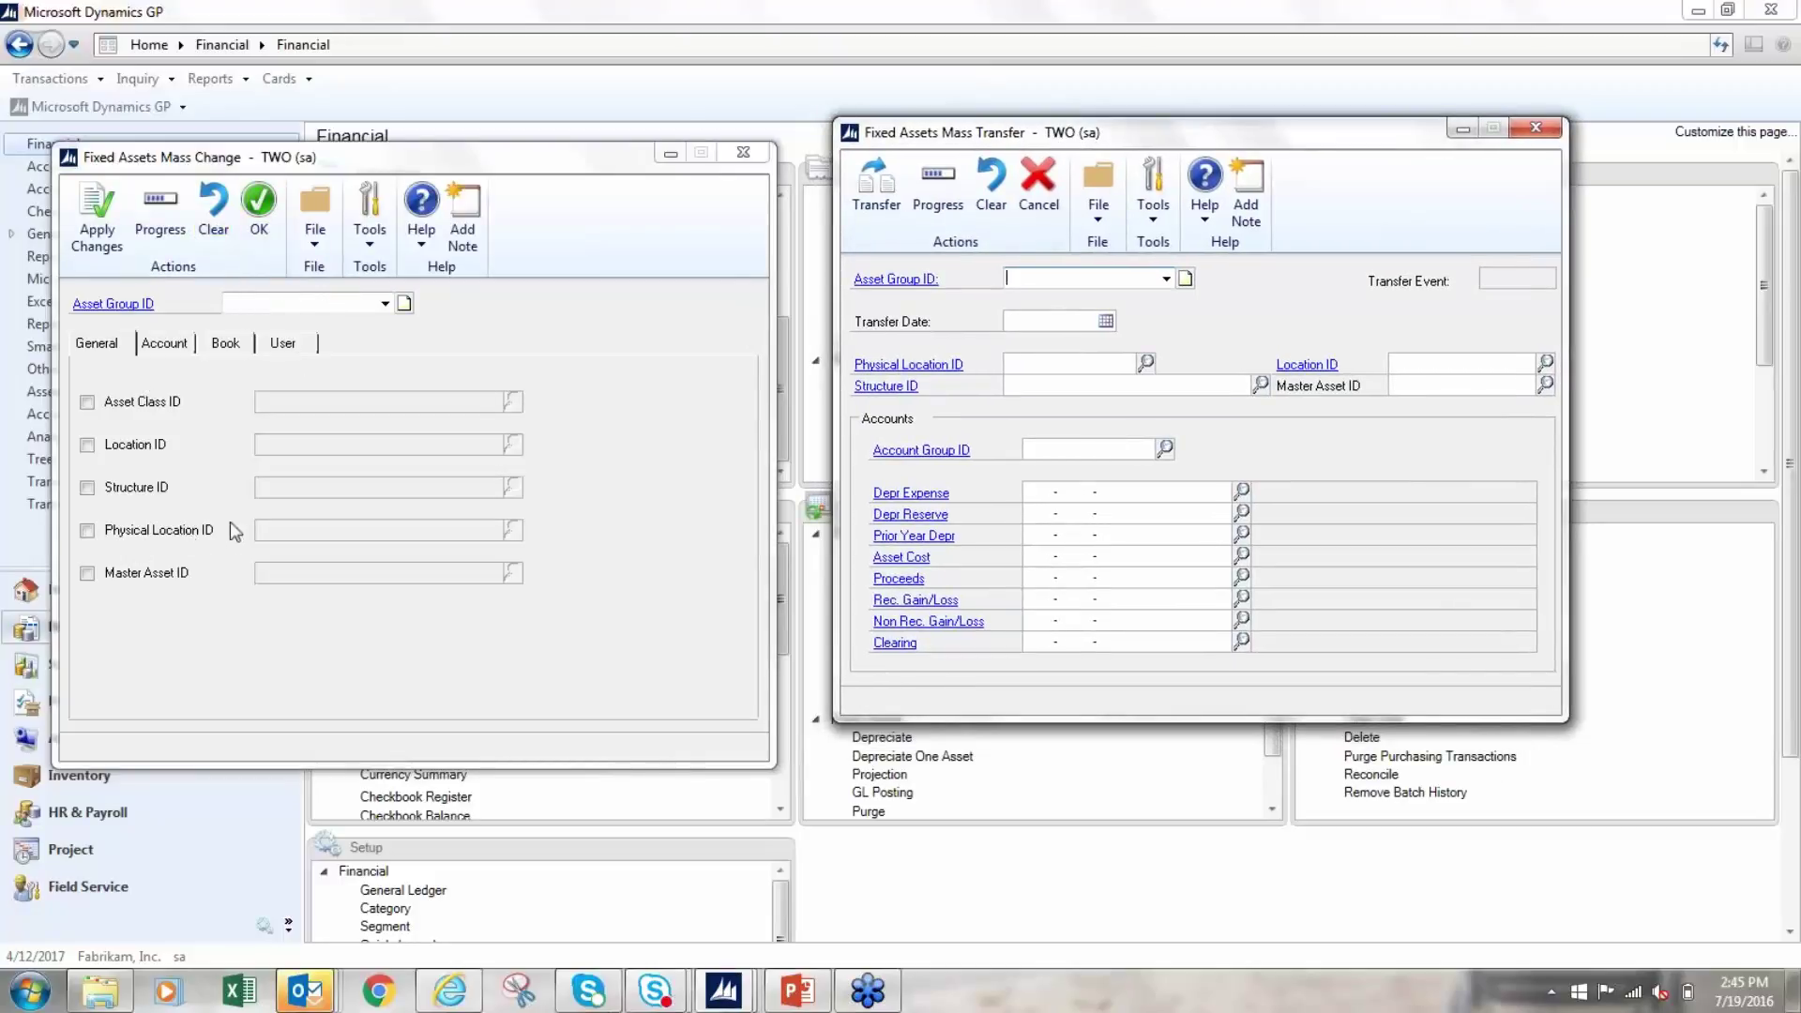
left_click(384, 303)
left_click(293, 323)
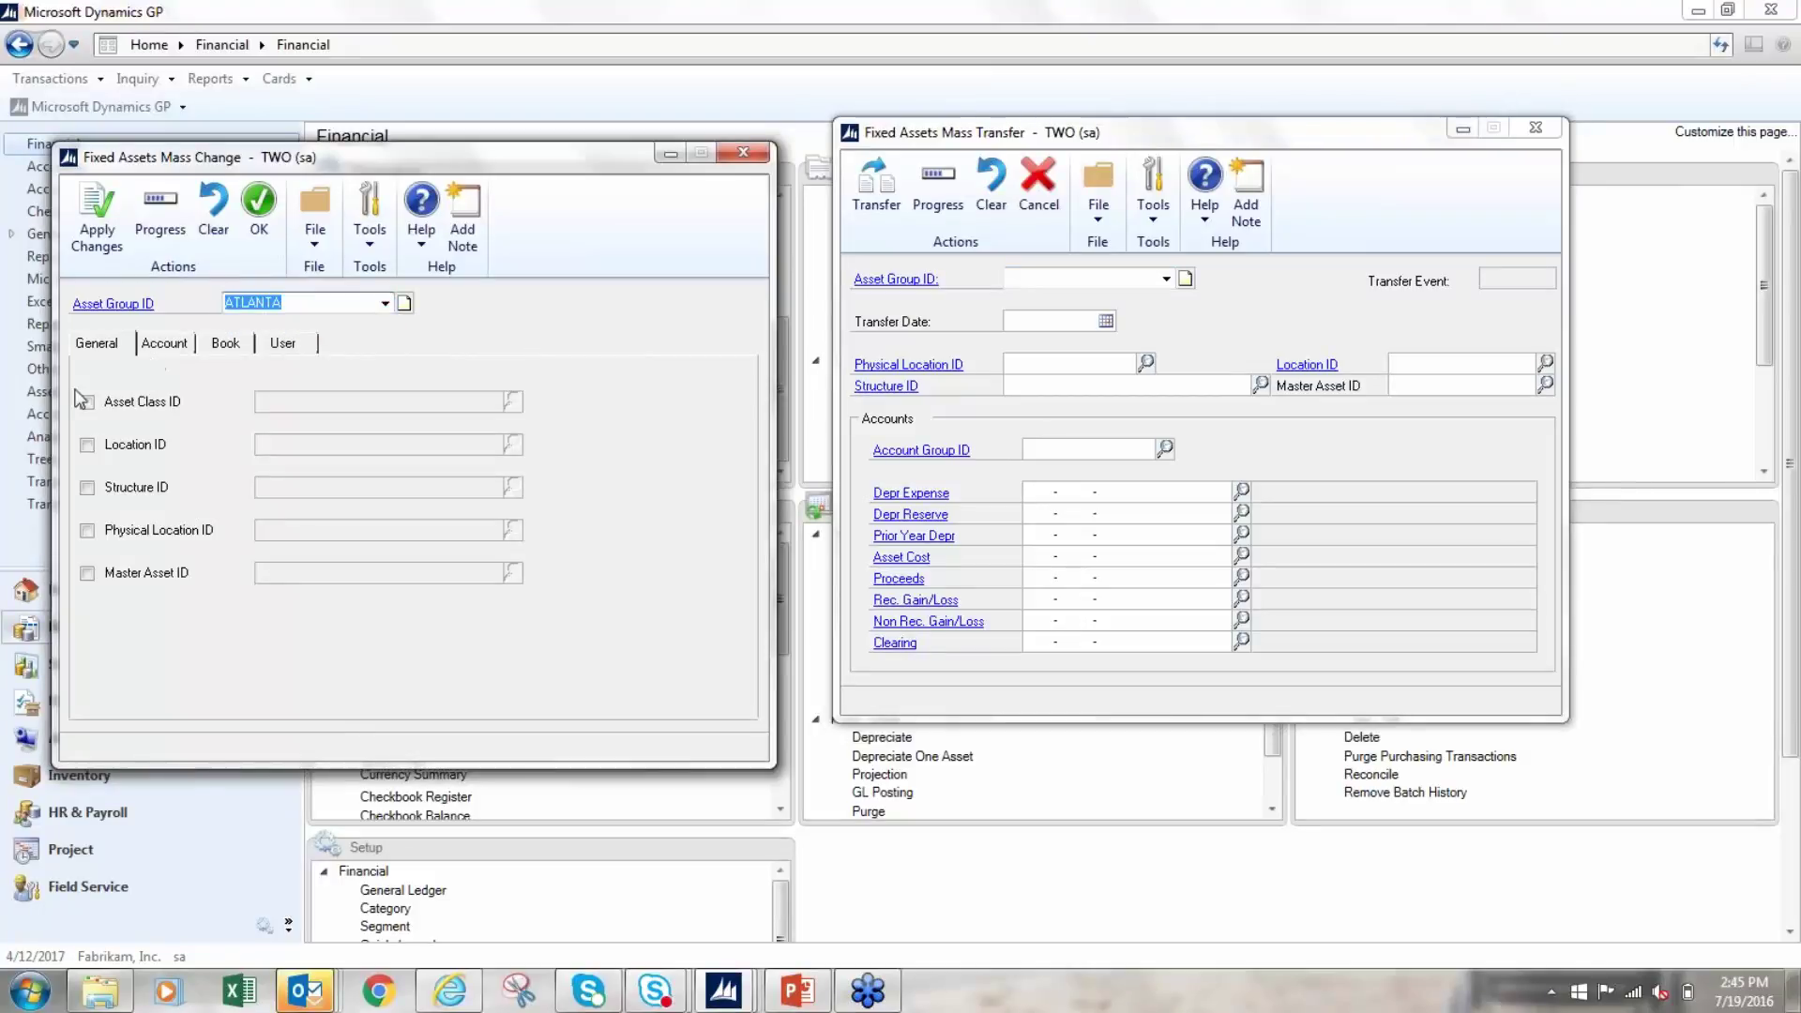
left_click(88, 445)
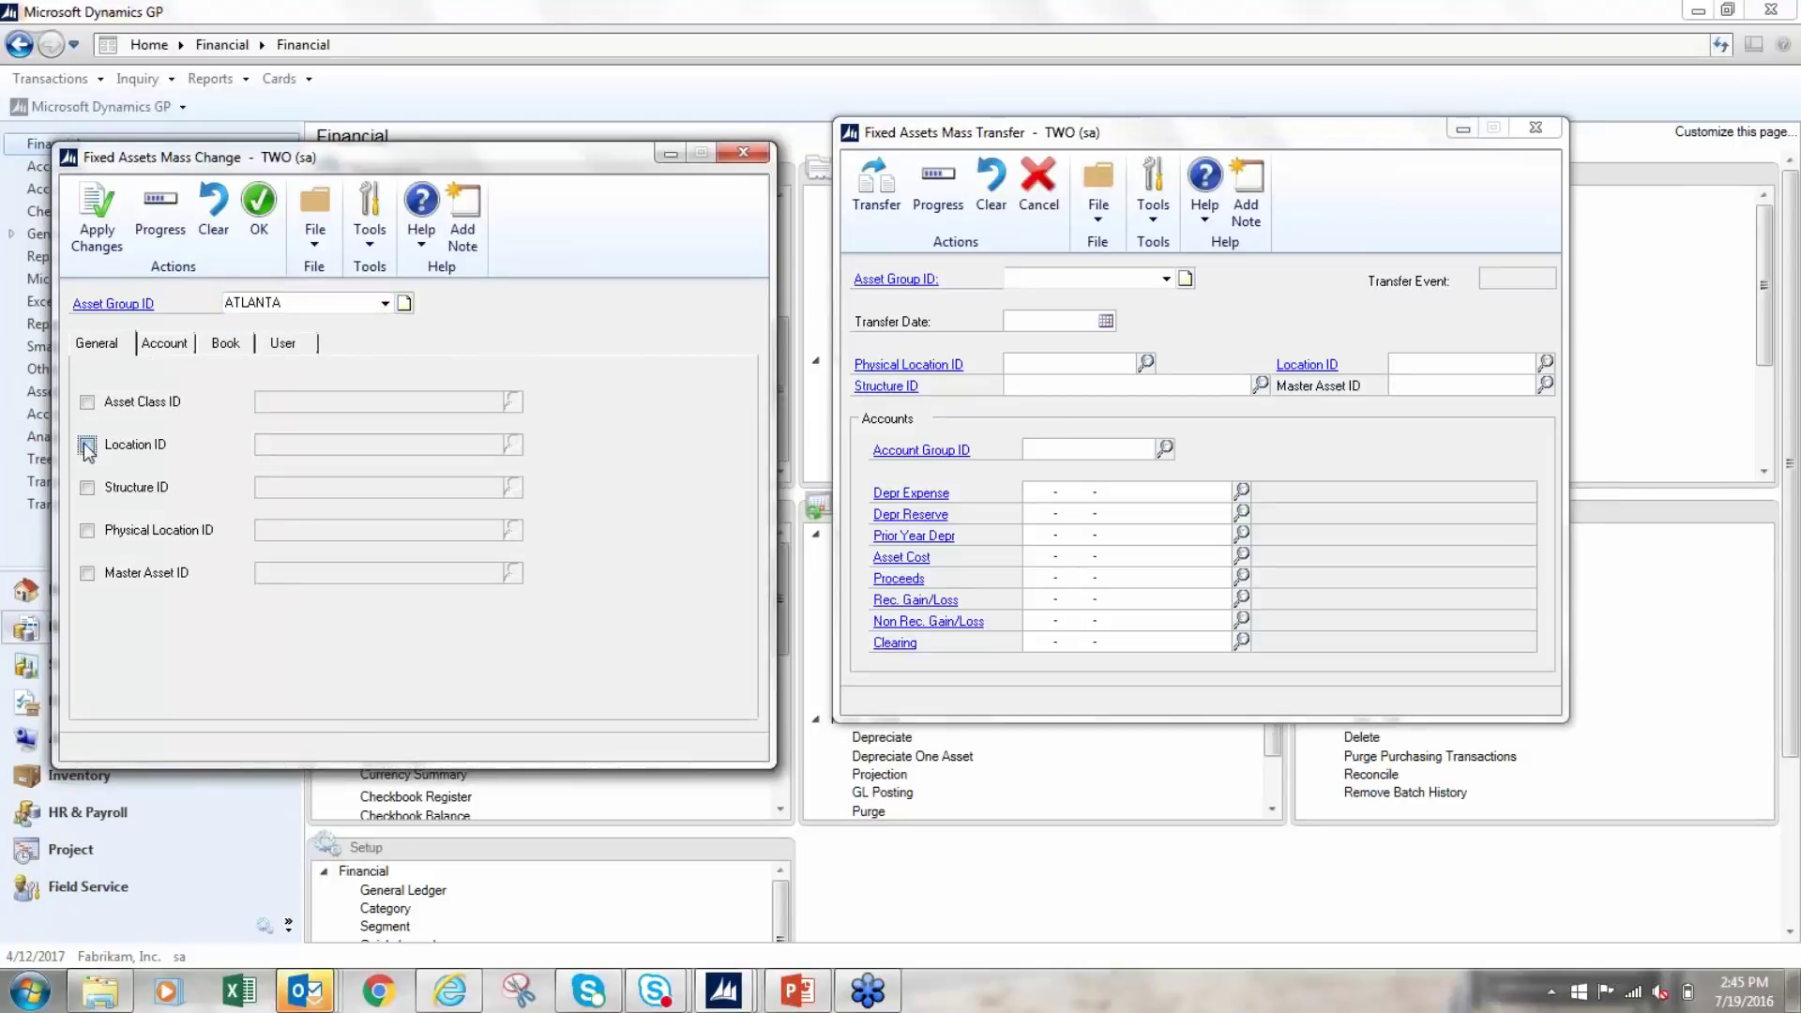
left_click(511, 447)
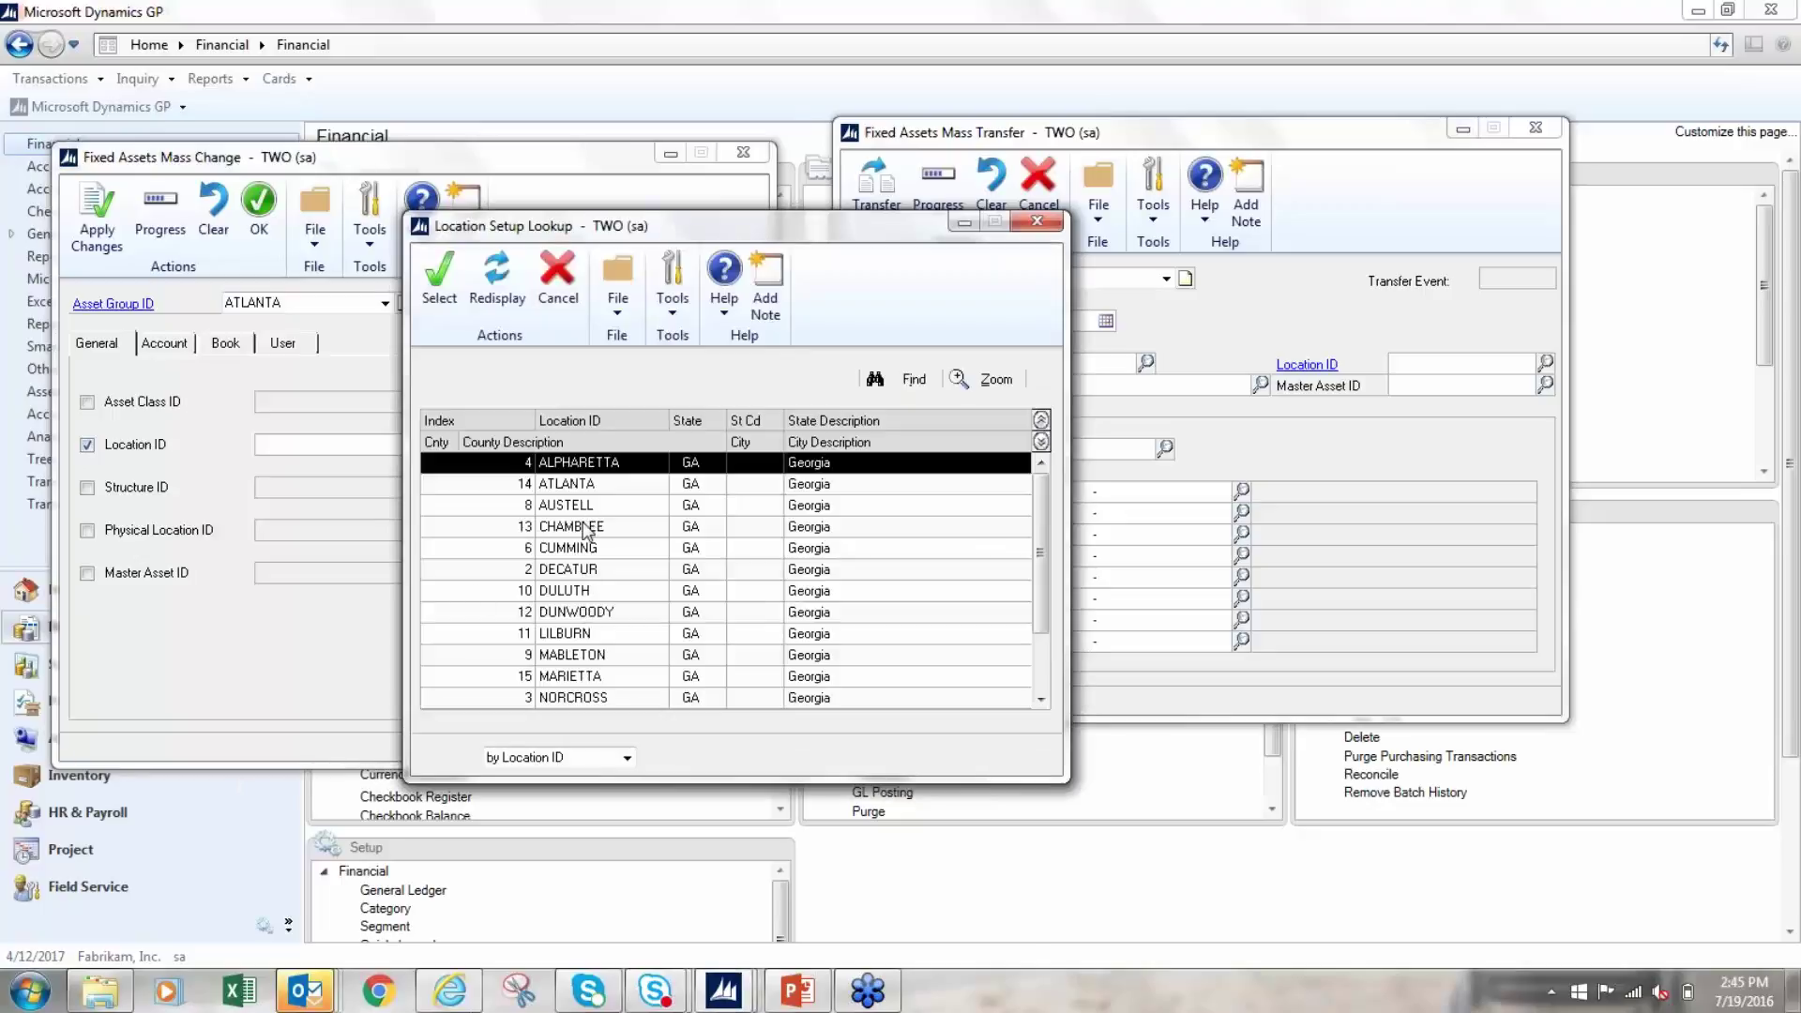
double_click(582, 528)
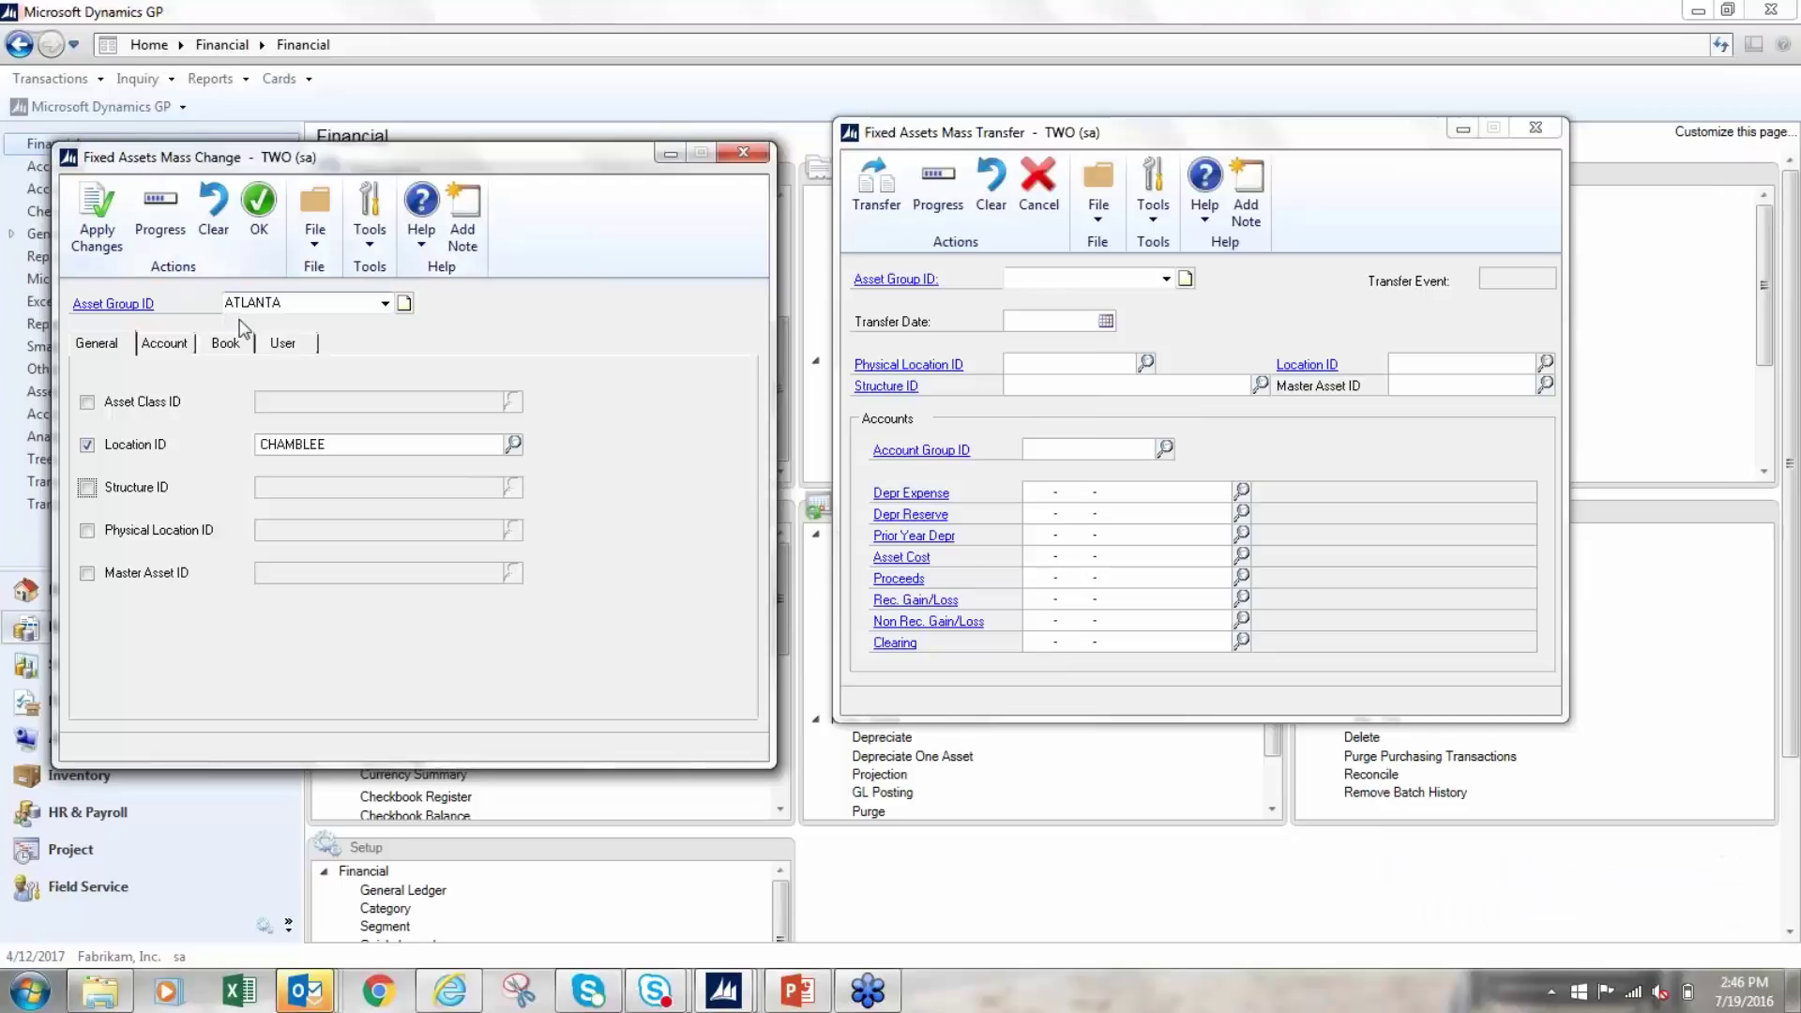
left_click(742, 153)
left_click(901, 561)
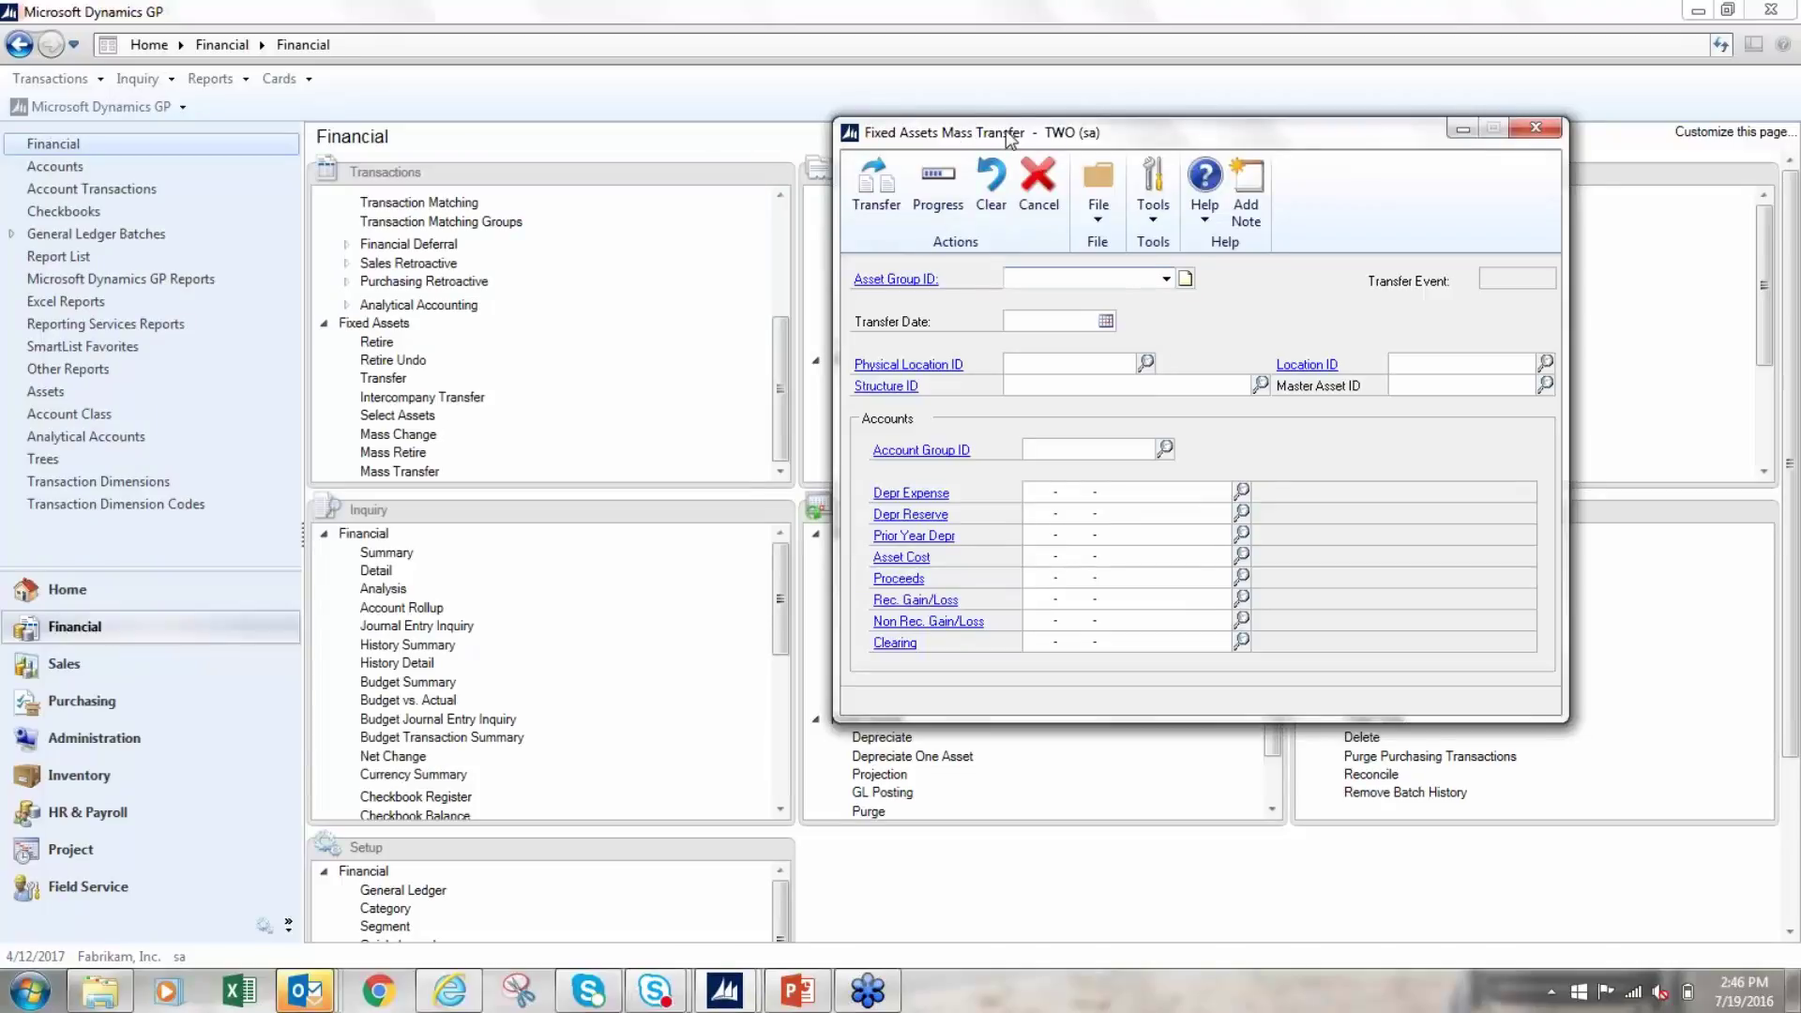
Fill in a mass transfer of the ATLANTA group to location CHAMBLEE dated 7/19/2016, and discard it.
left_click_drag(1005, 129, 724, 117)
left_click(884, 267)
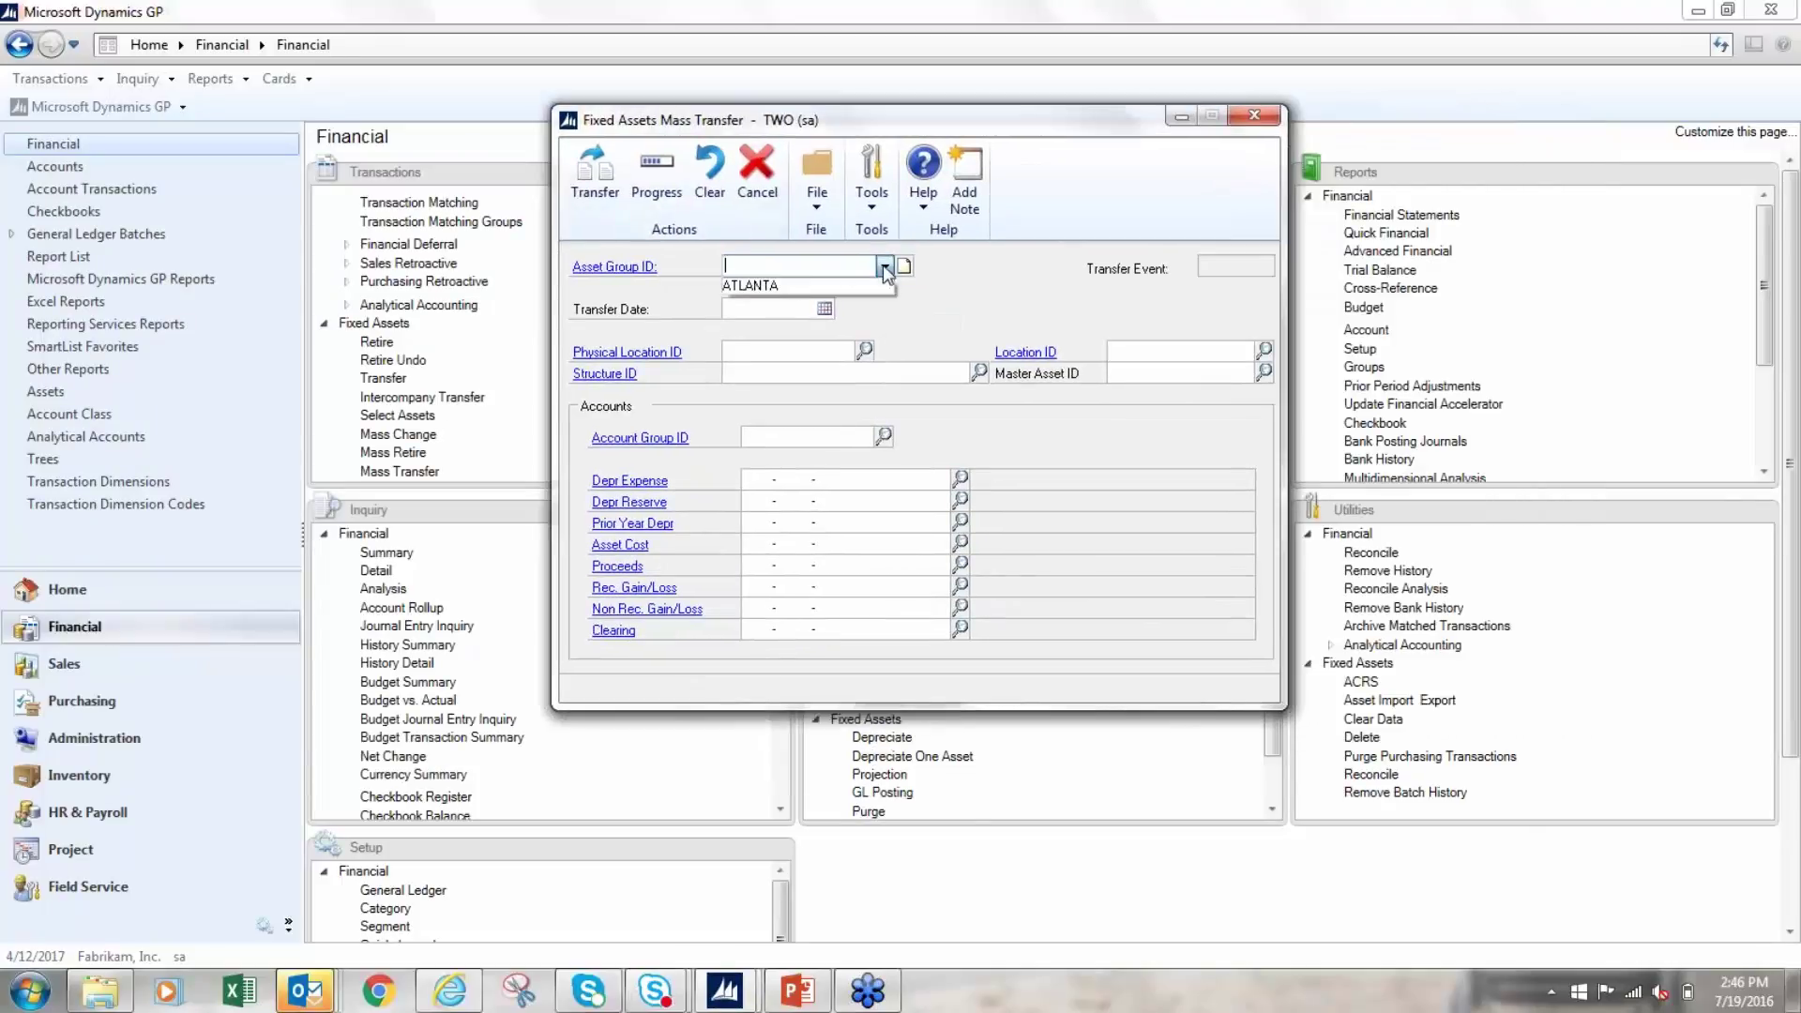
left_click(808, 285)
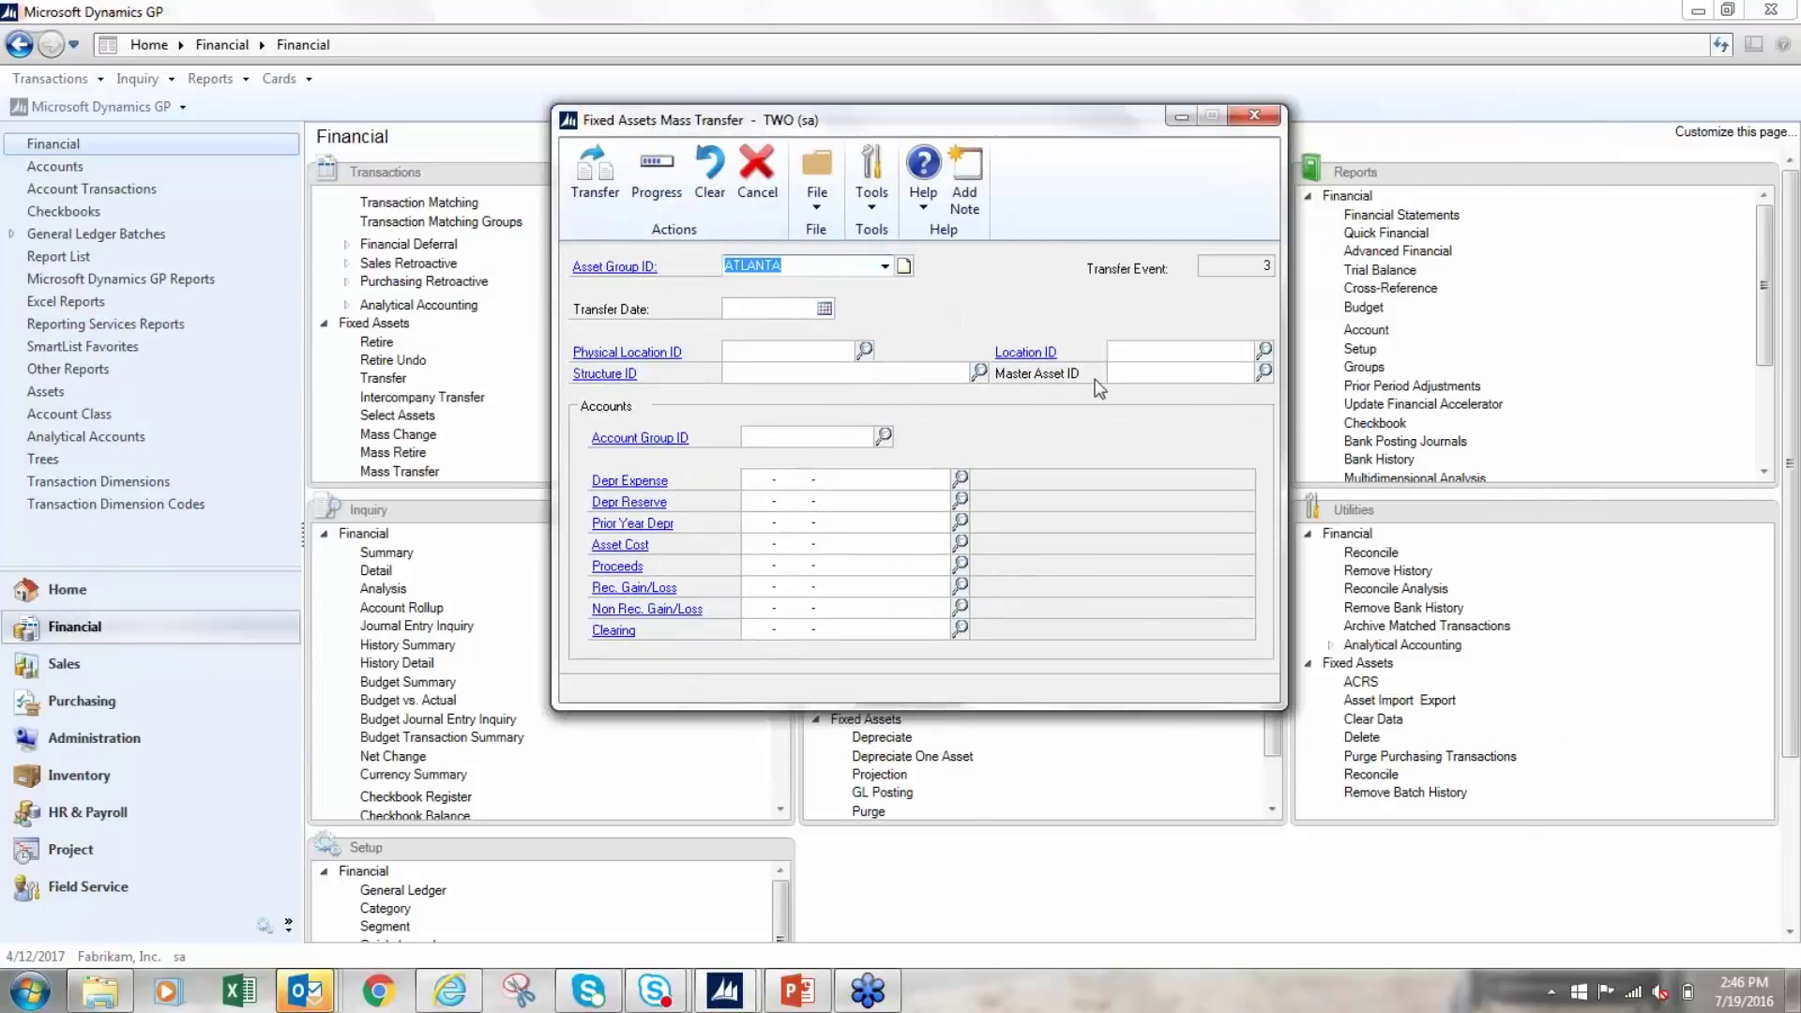
left_click(1264, 351)
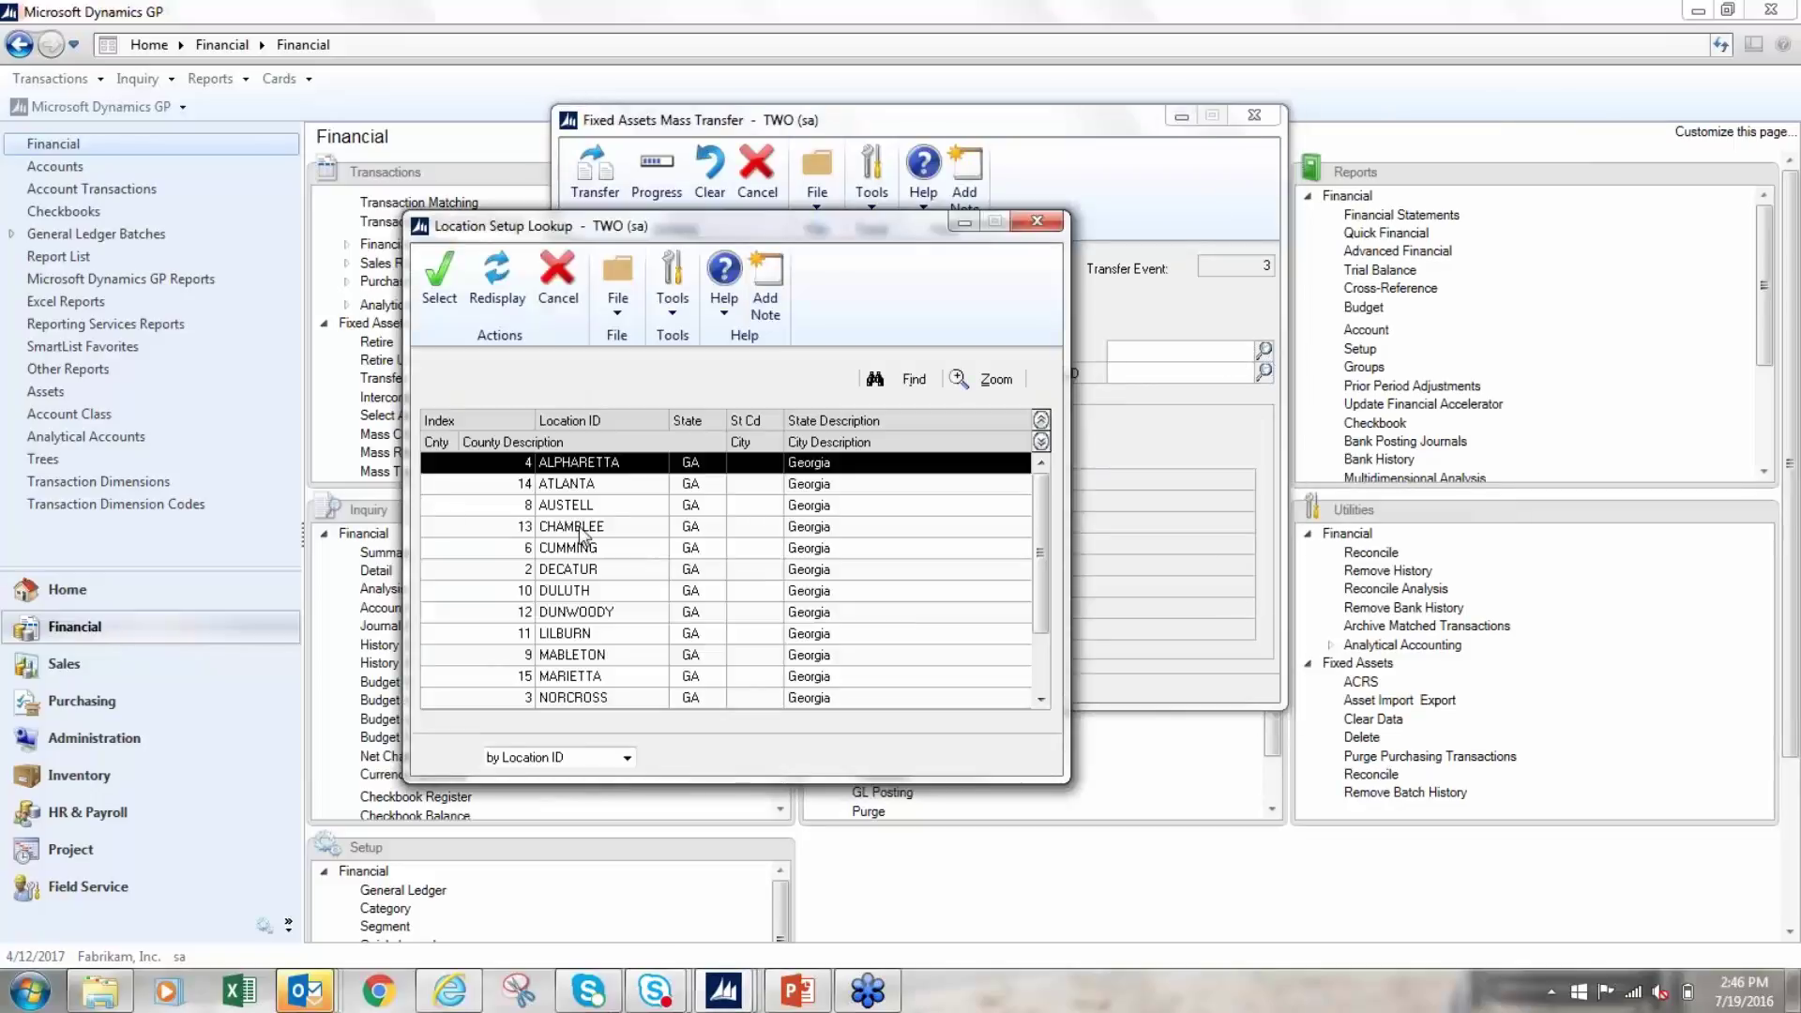
double_click(582, 530)
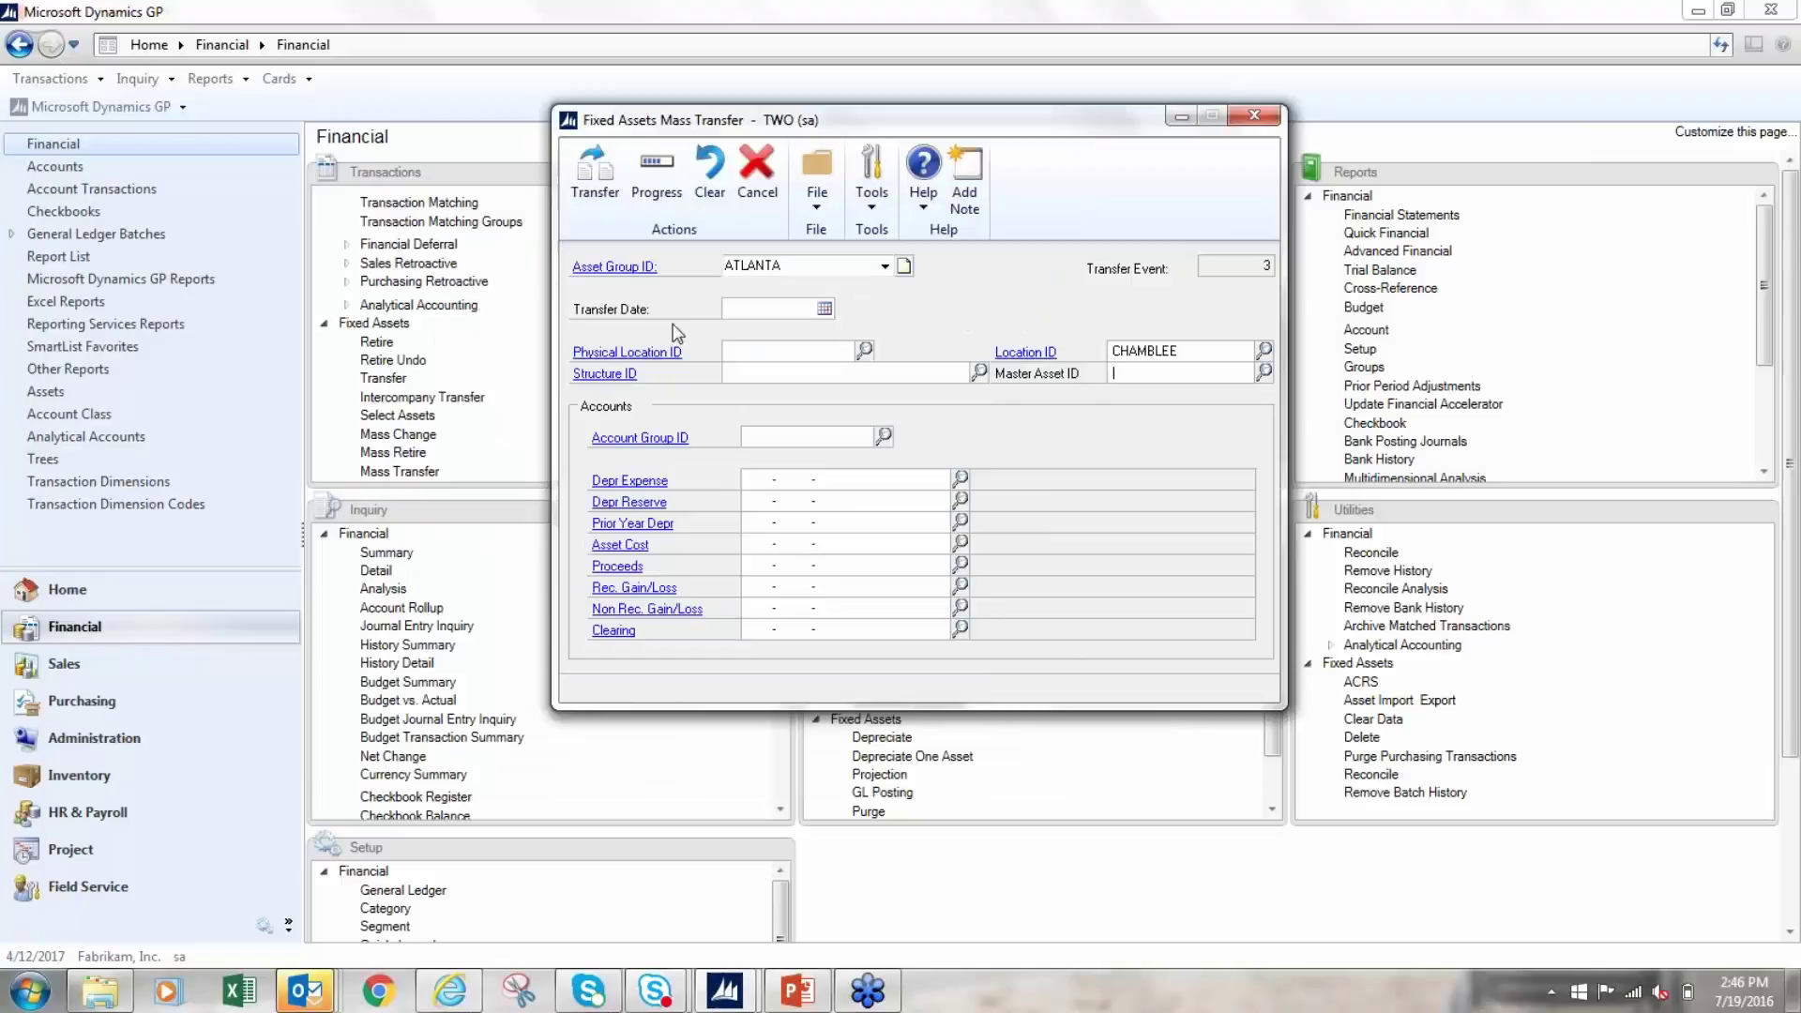
left_click(824, 308)
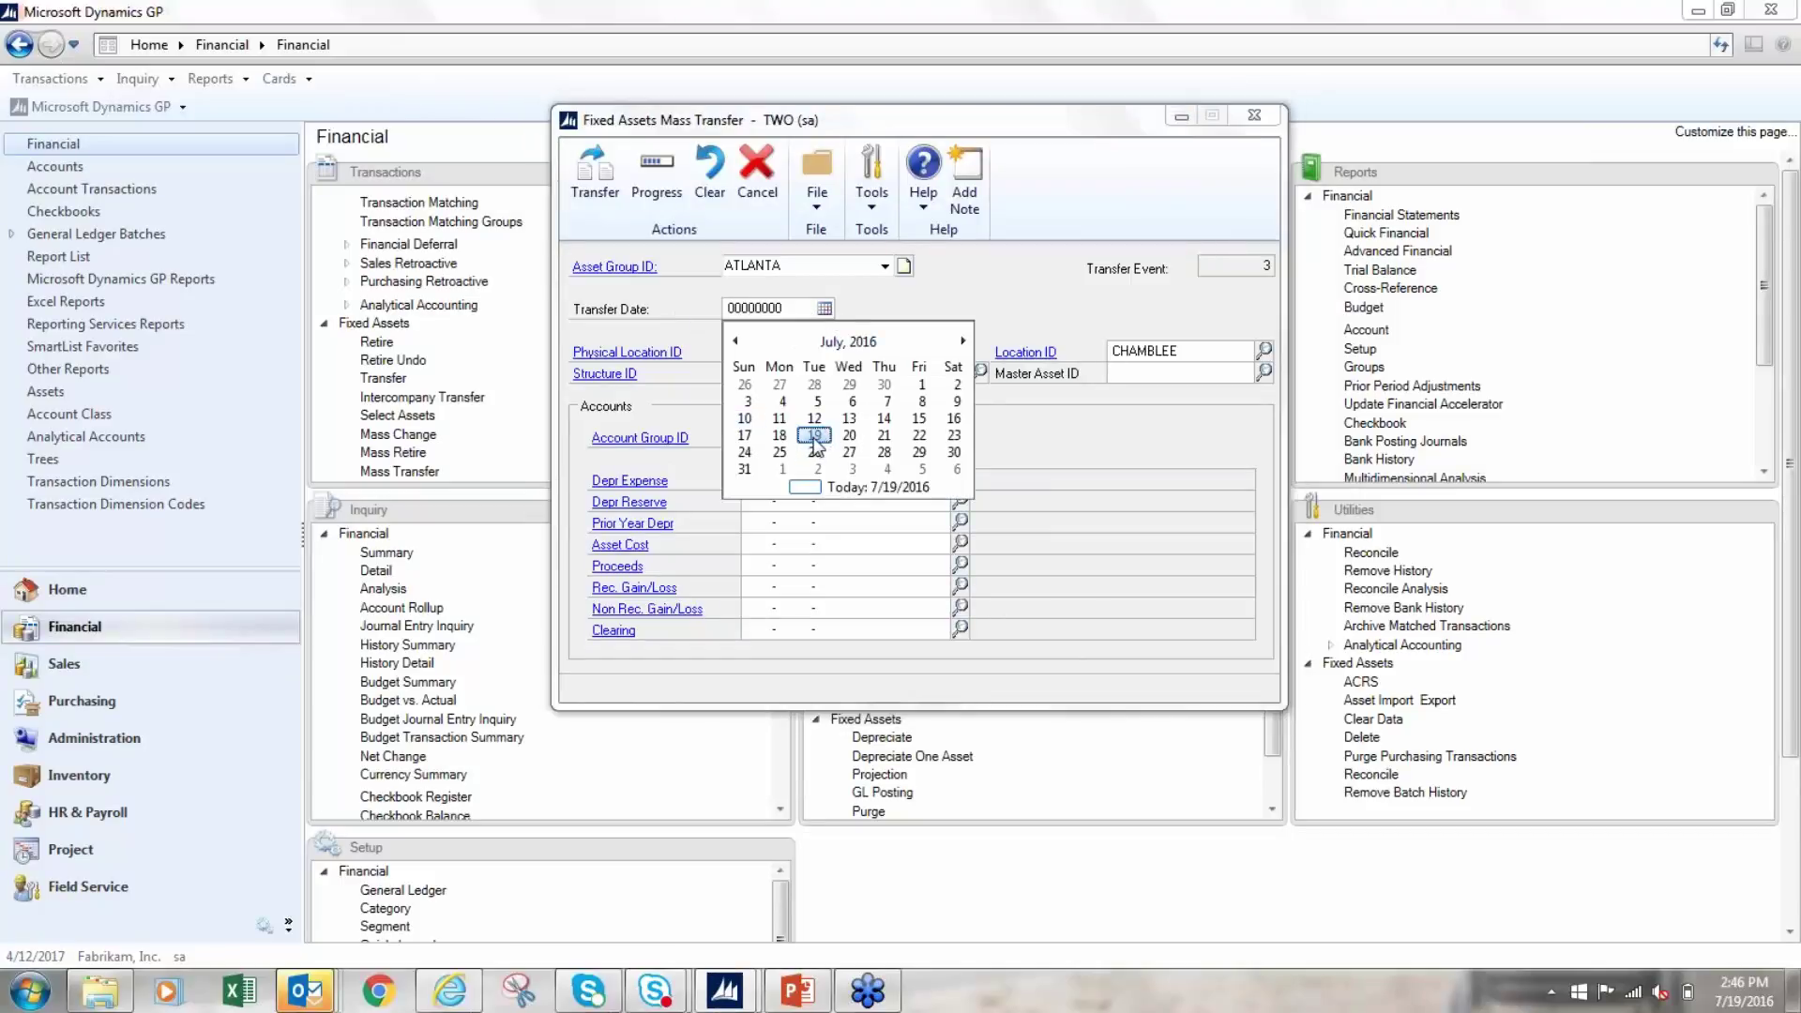
left_click(814, 434)
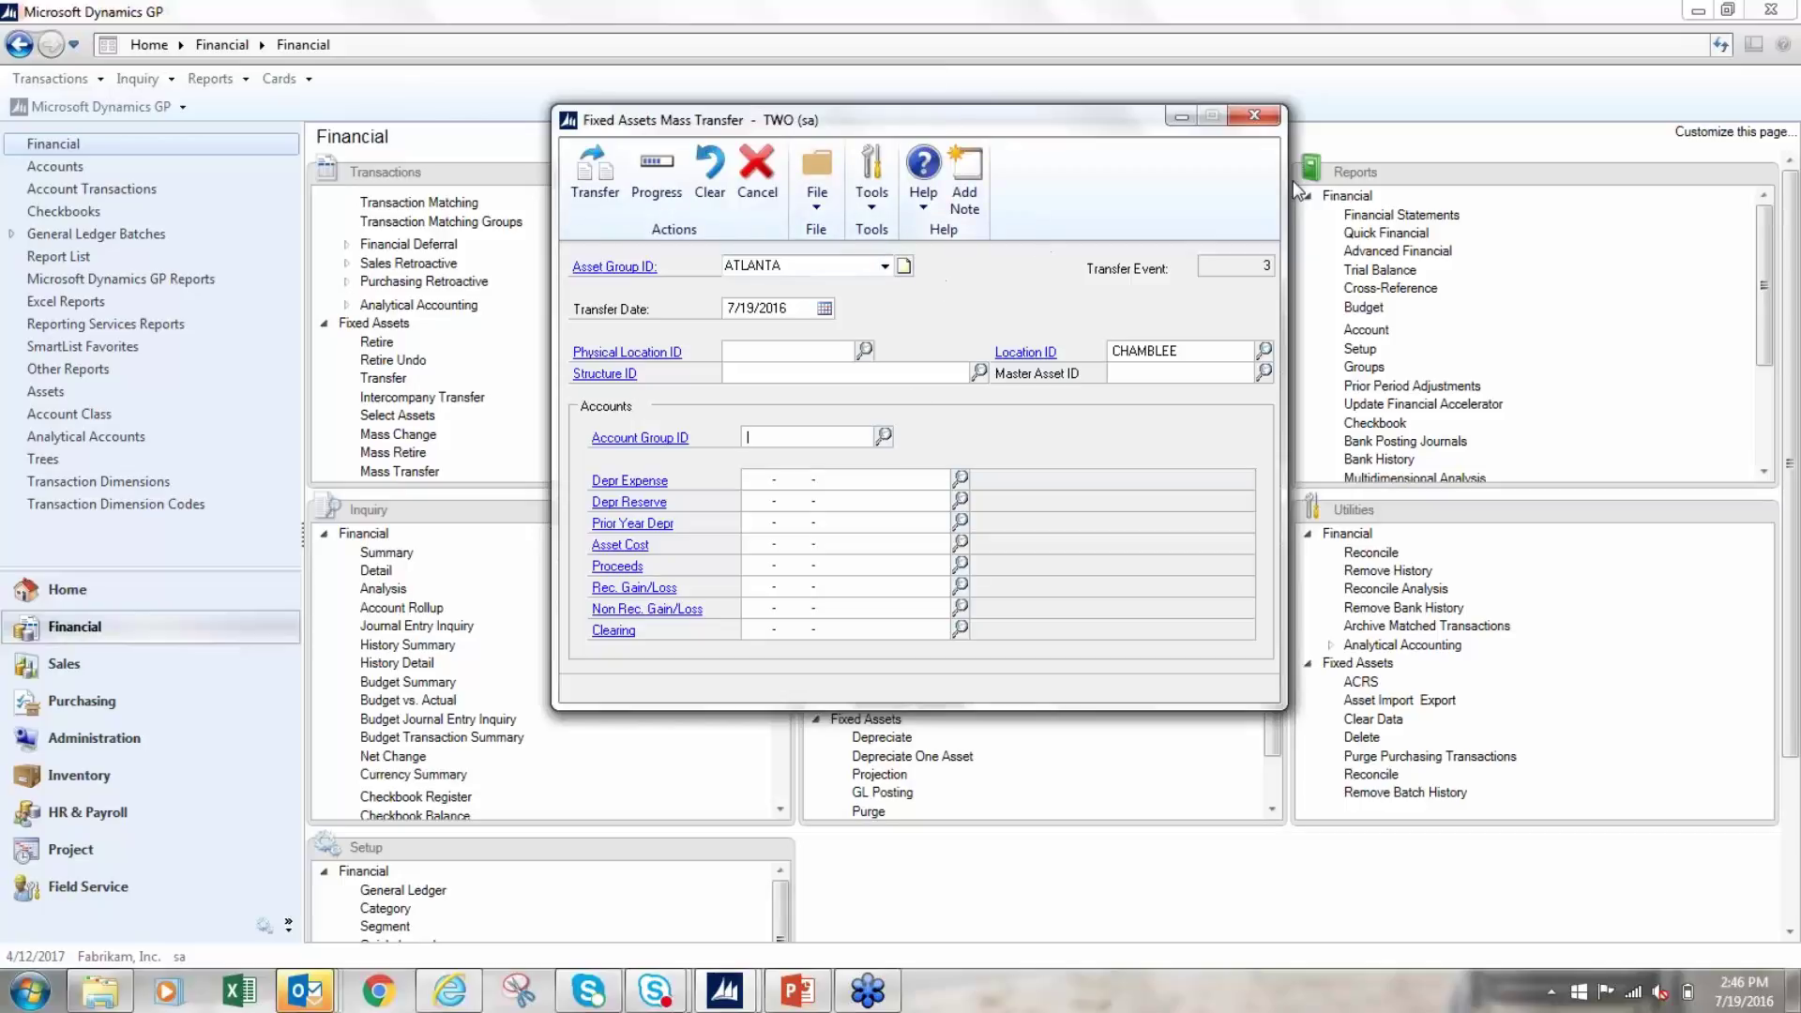
left_click(1253, 120)
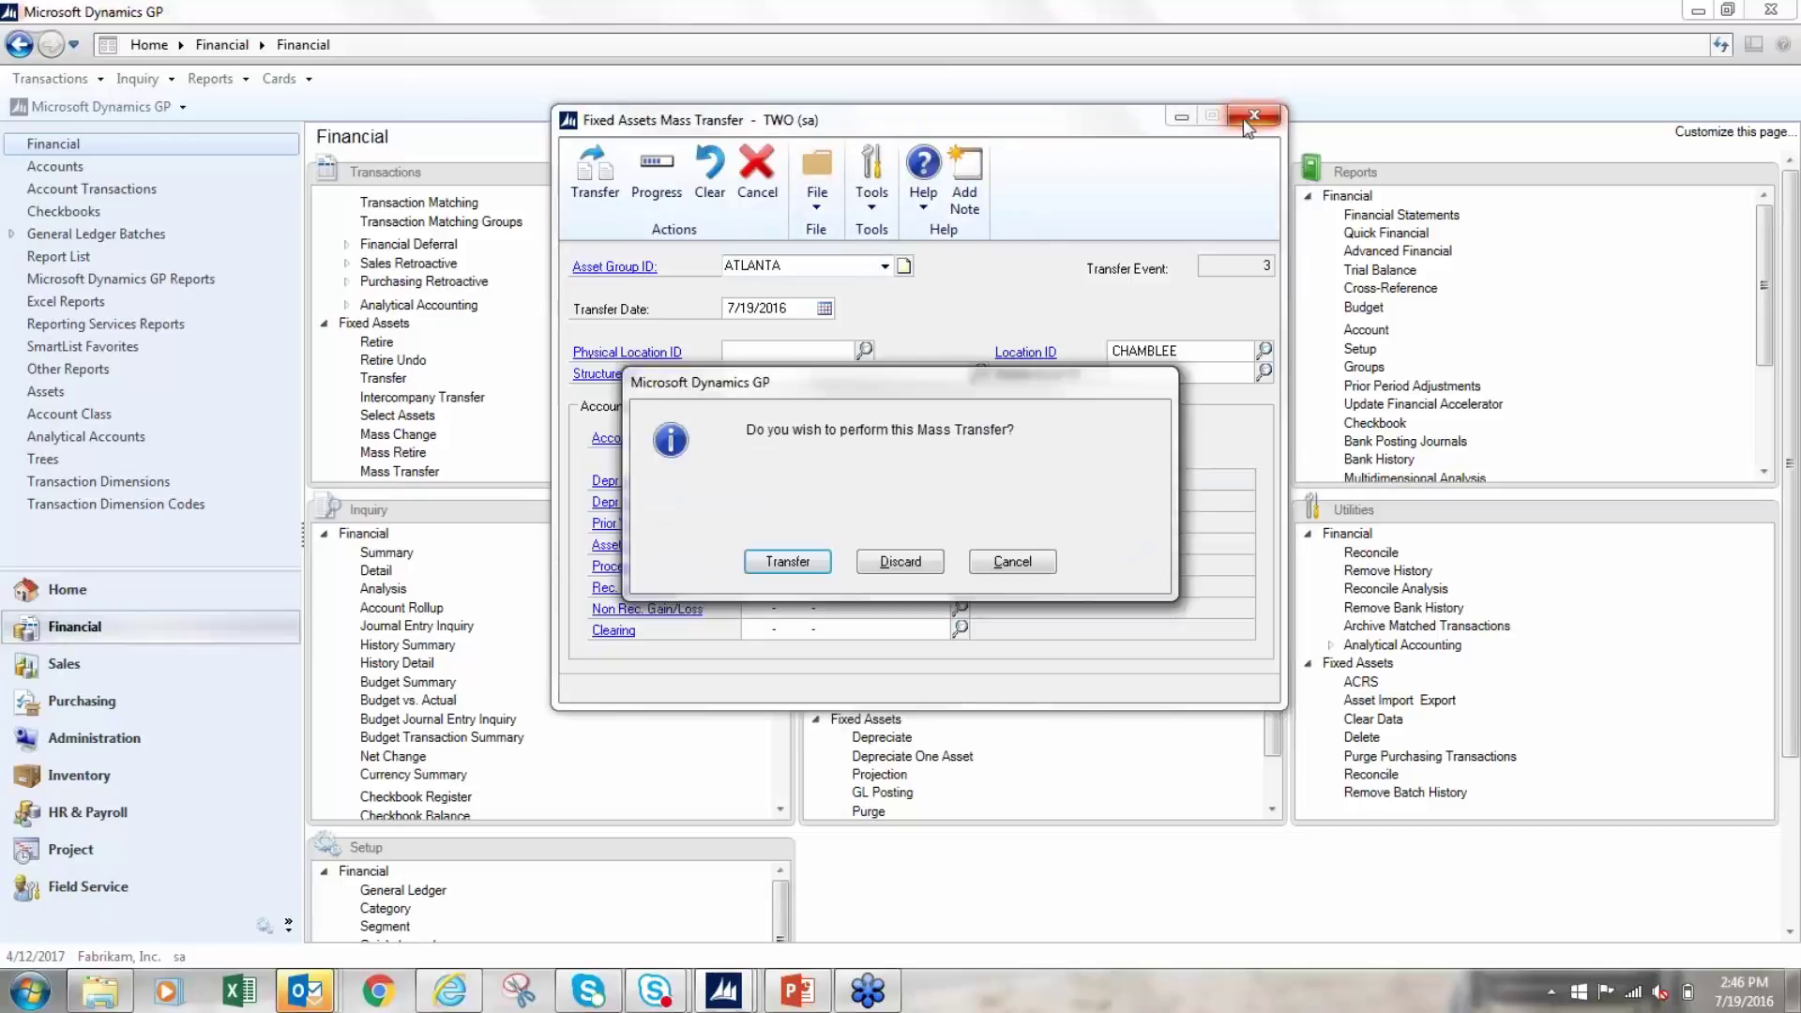
left_click(900, 561)
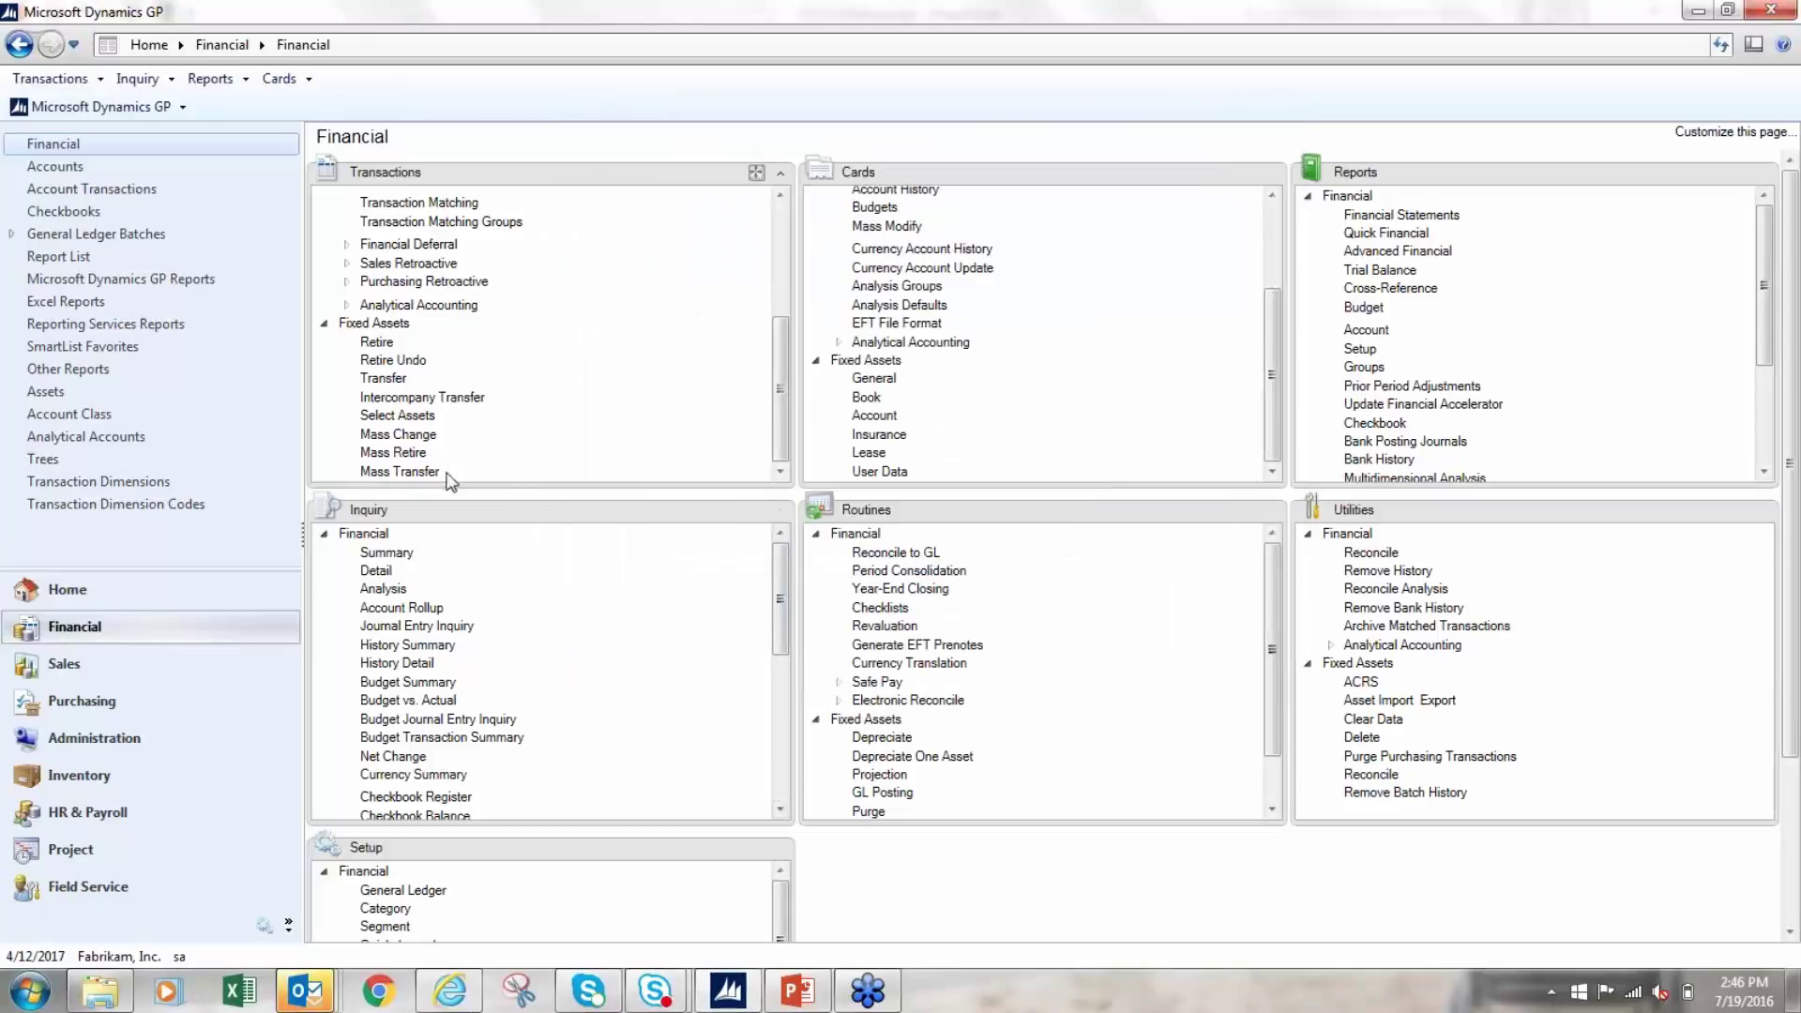
Choose the ATLANTA group for a mass retirement, review the retirement fields and close without retiring anything.
left_click(393, 453)
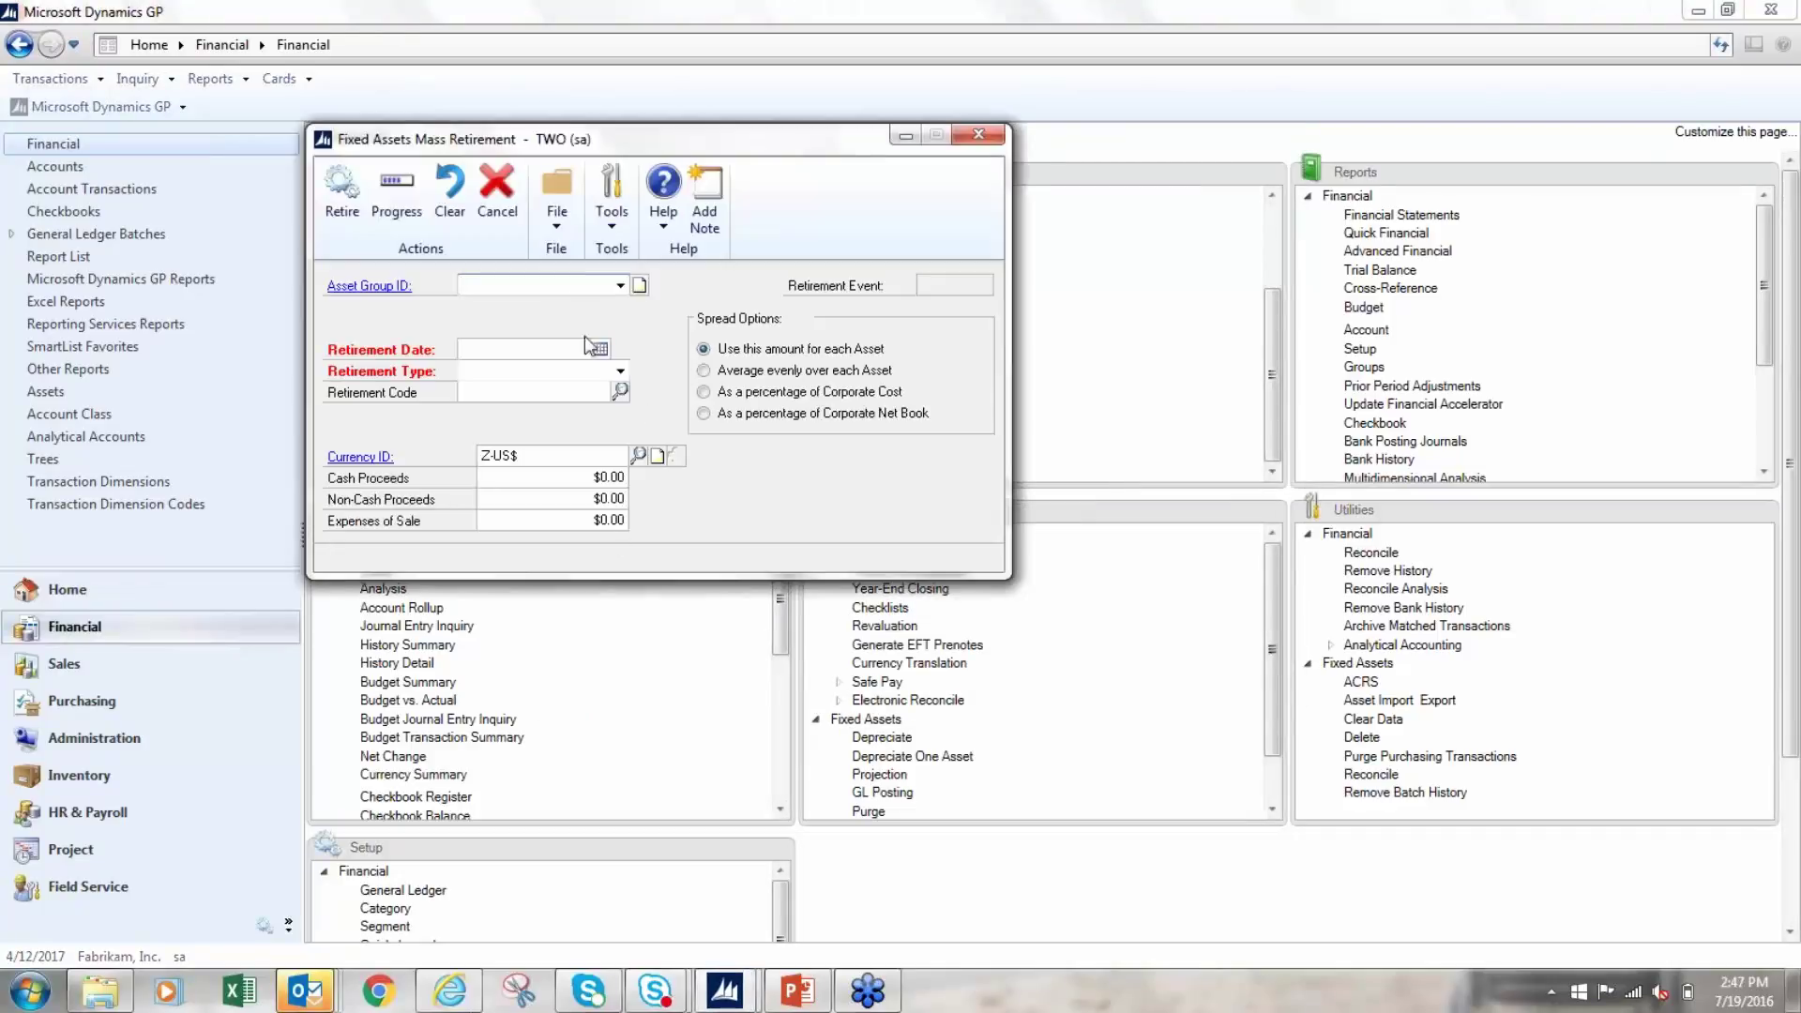
left_click(620, 286)
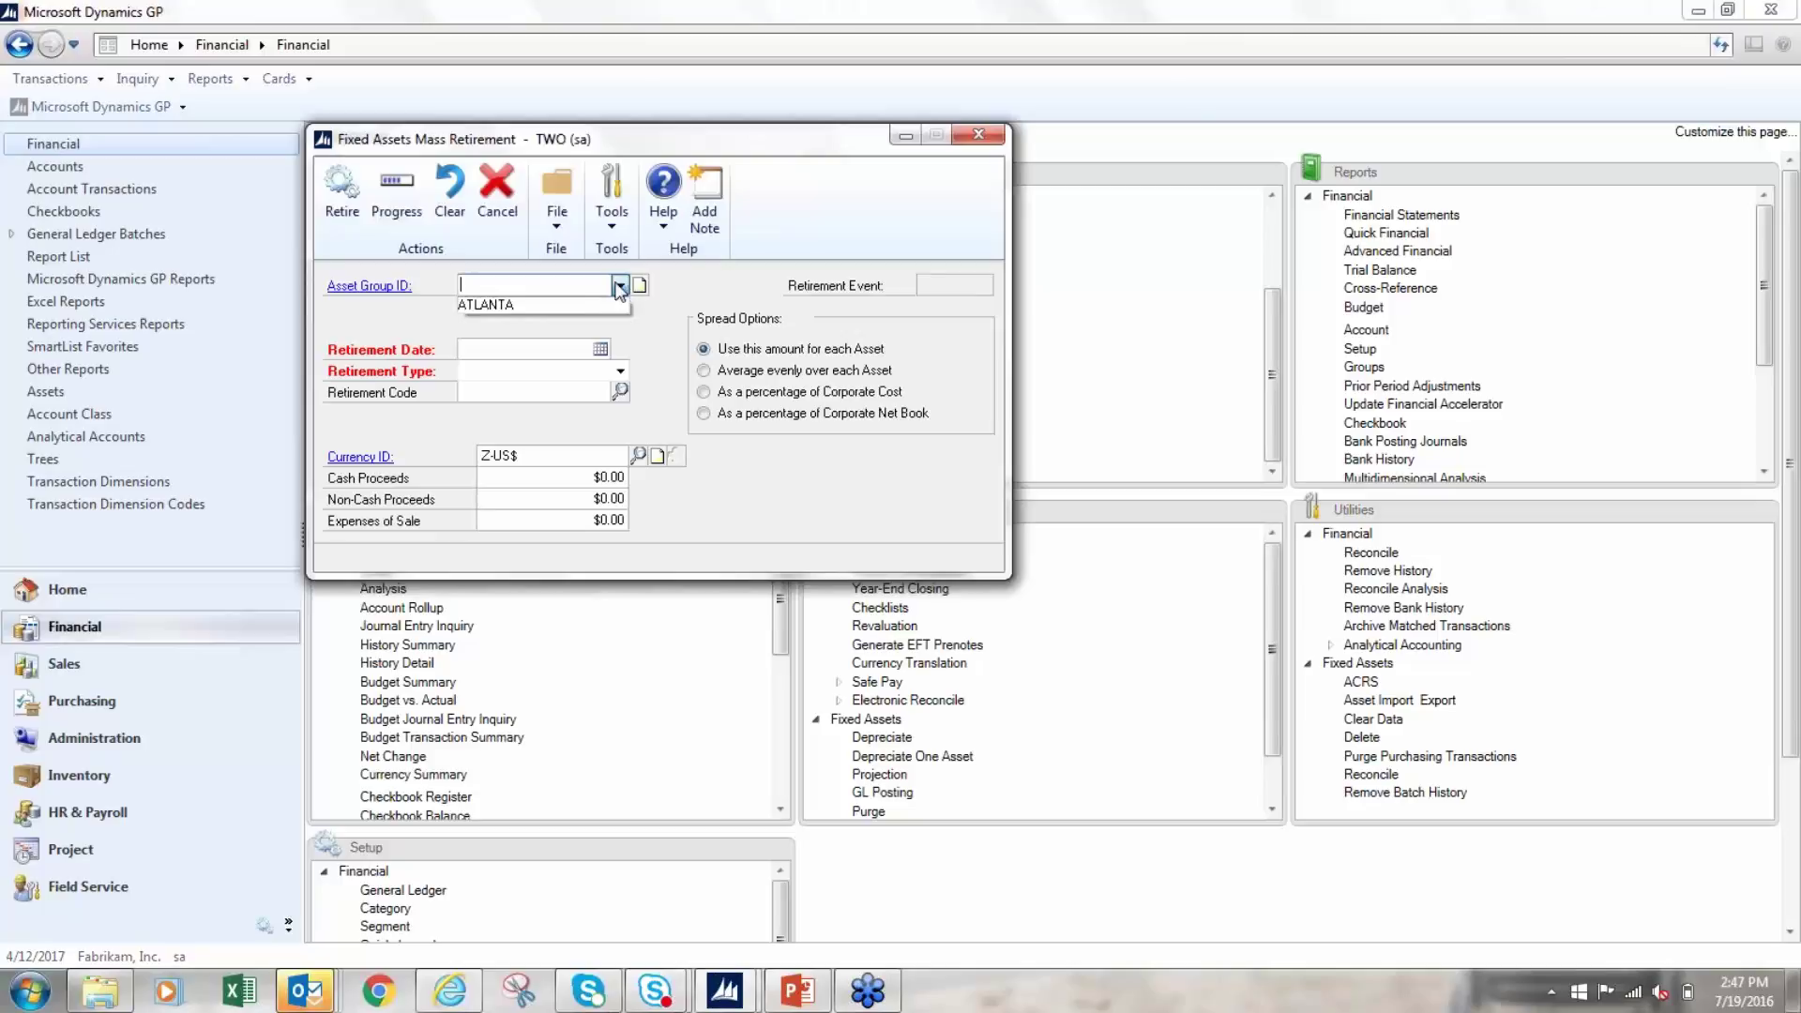
left_click(508, 307)
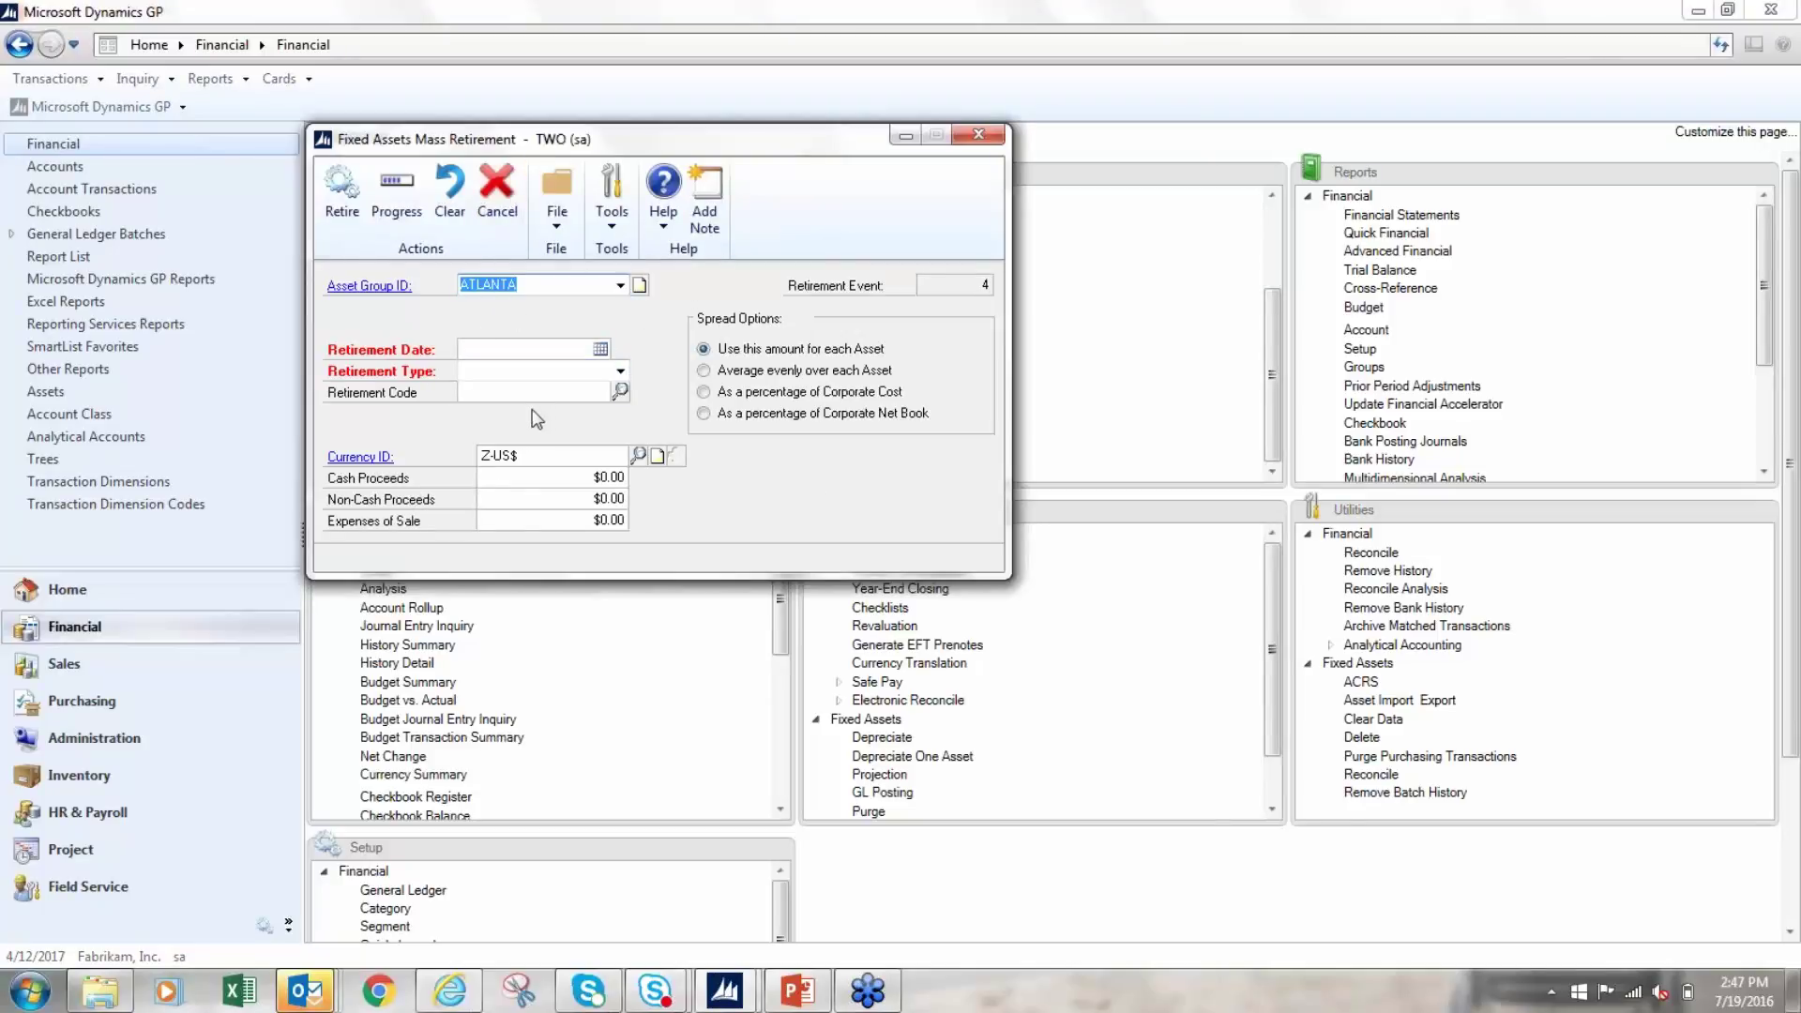
left_click(971, 137)
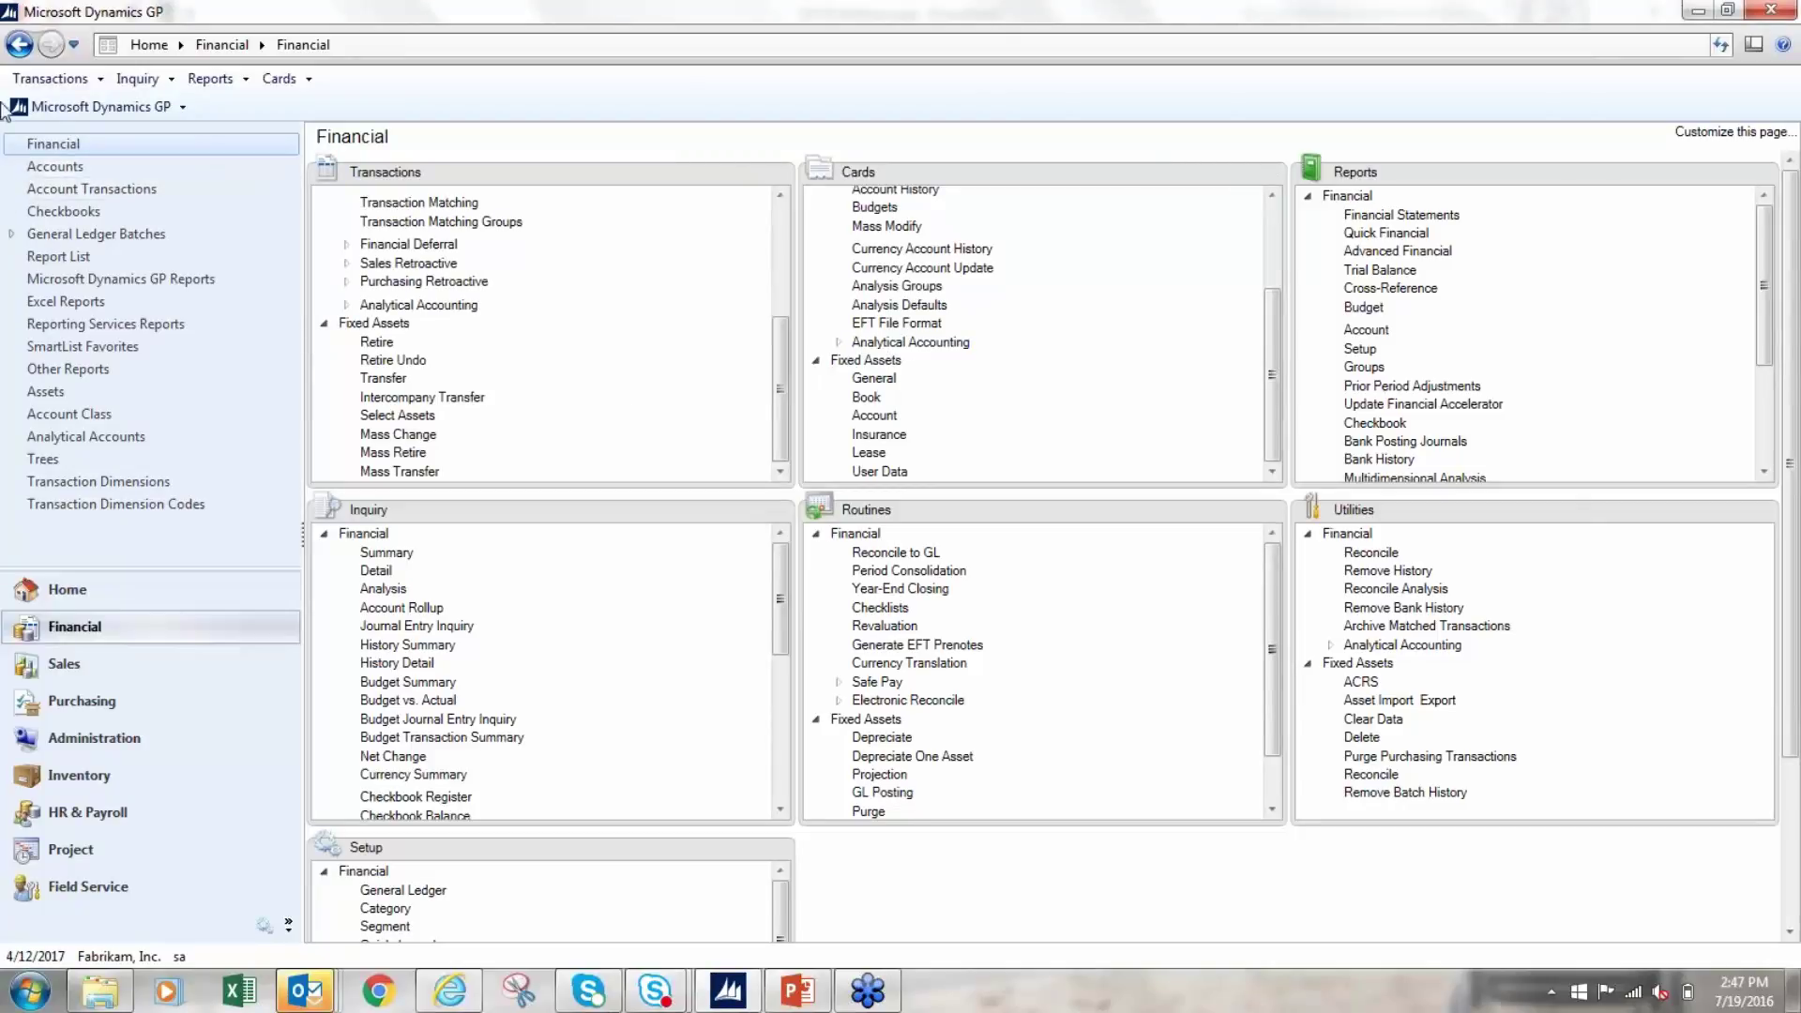
View the default Fixed Assets Books list in SmartList, including its net book values, and close SmartList.
left_click(59, 112)
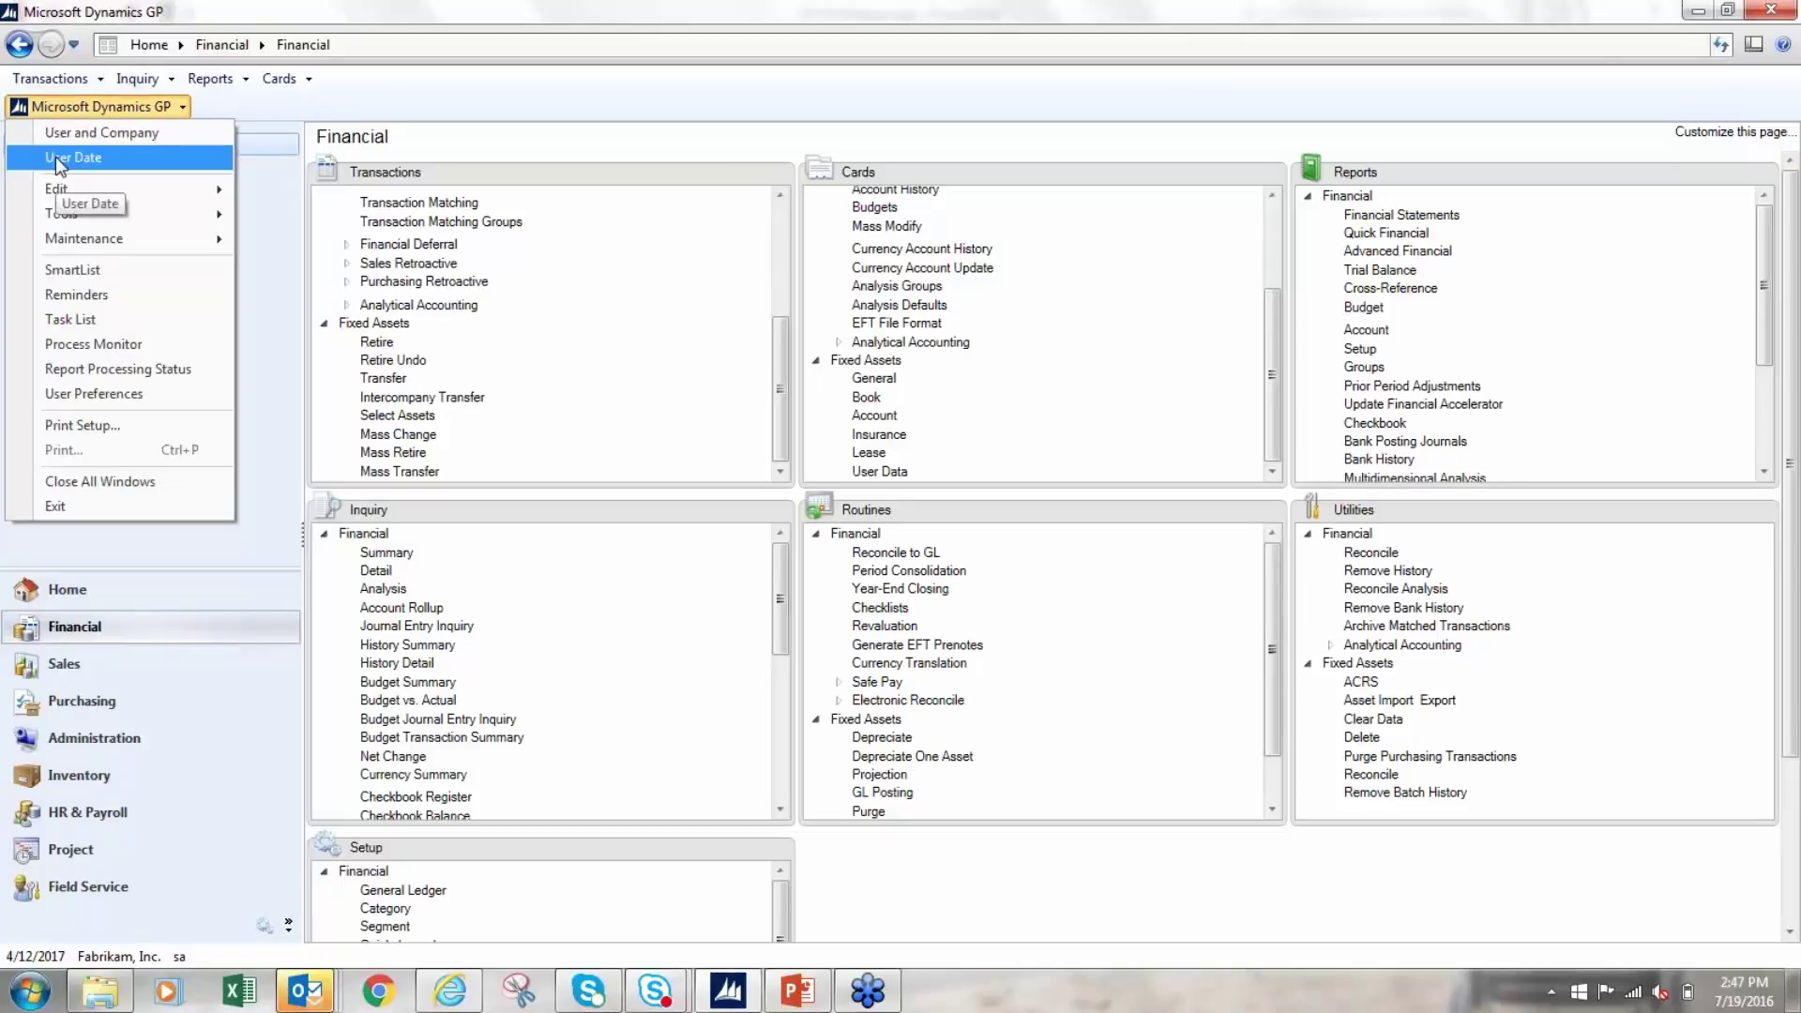
left_click(72, 272)
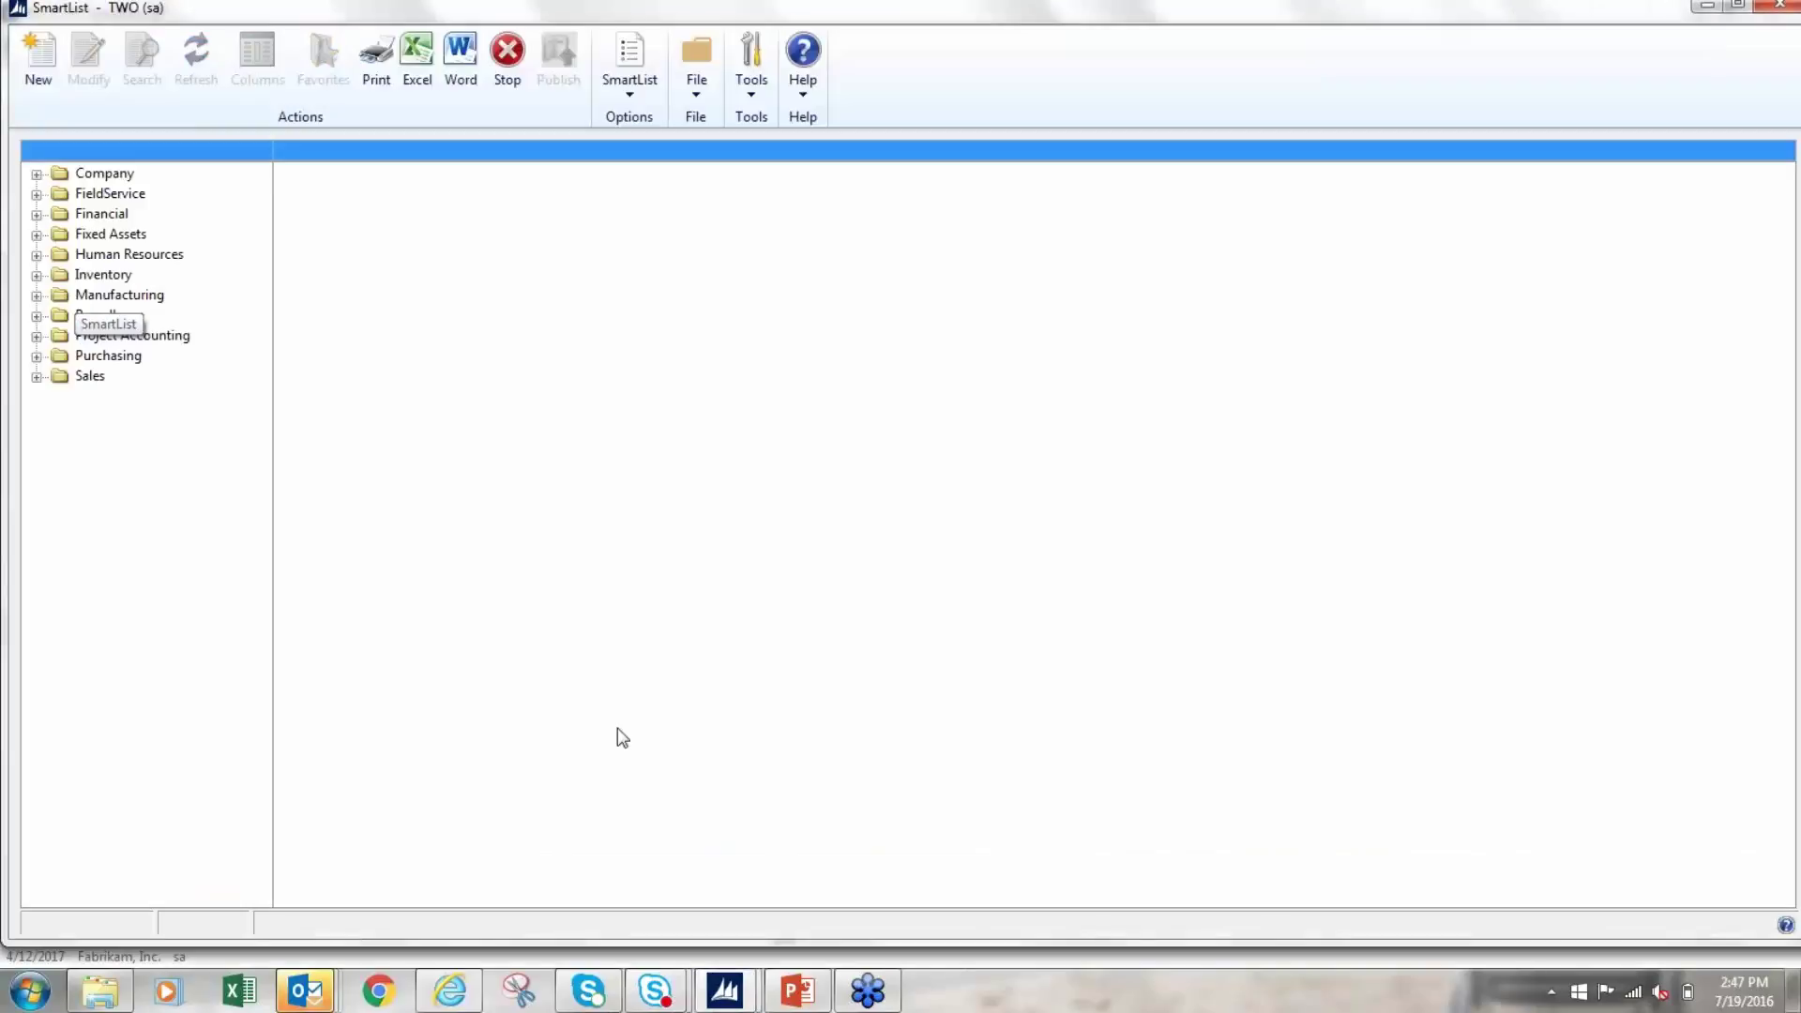
left_click(36, 236)
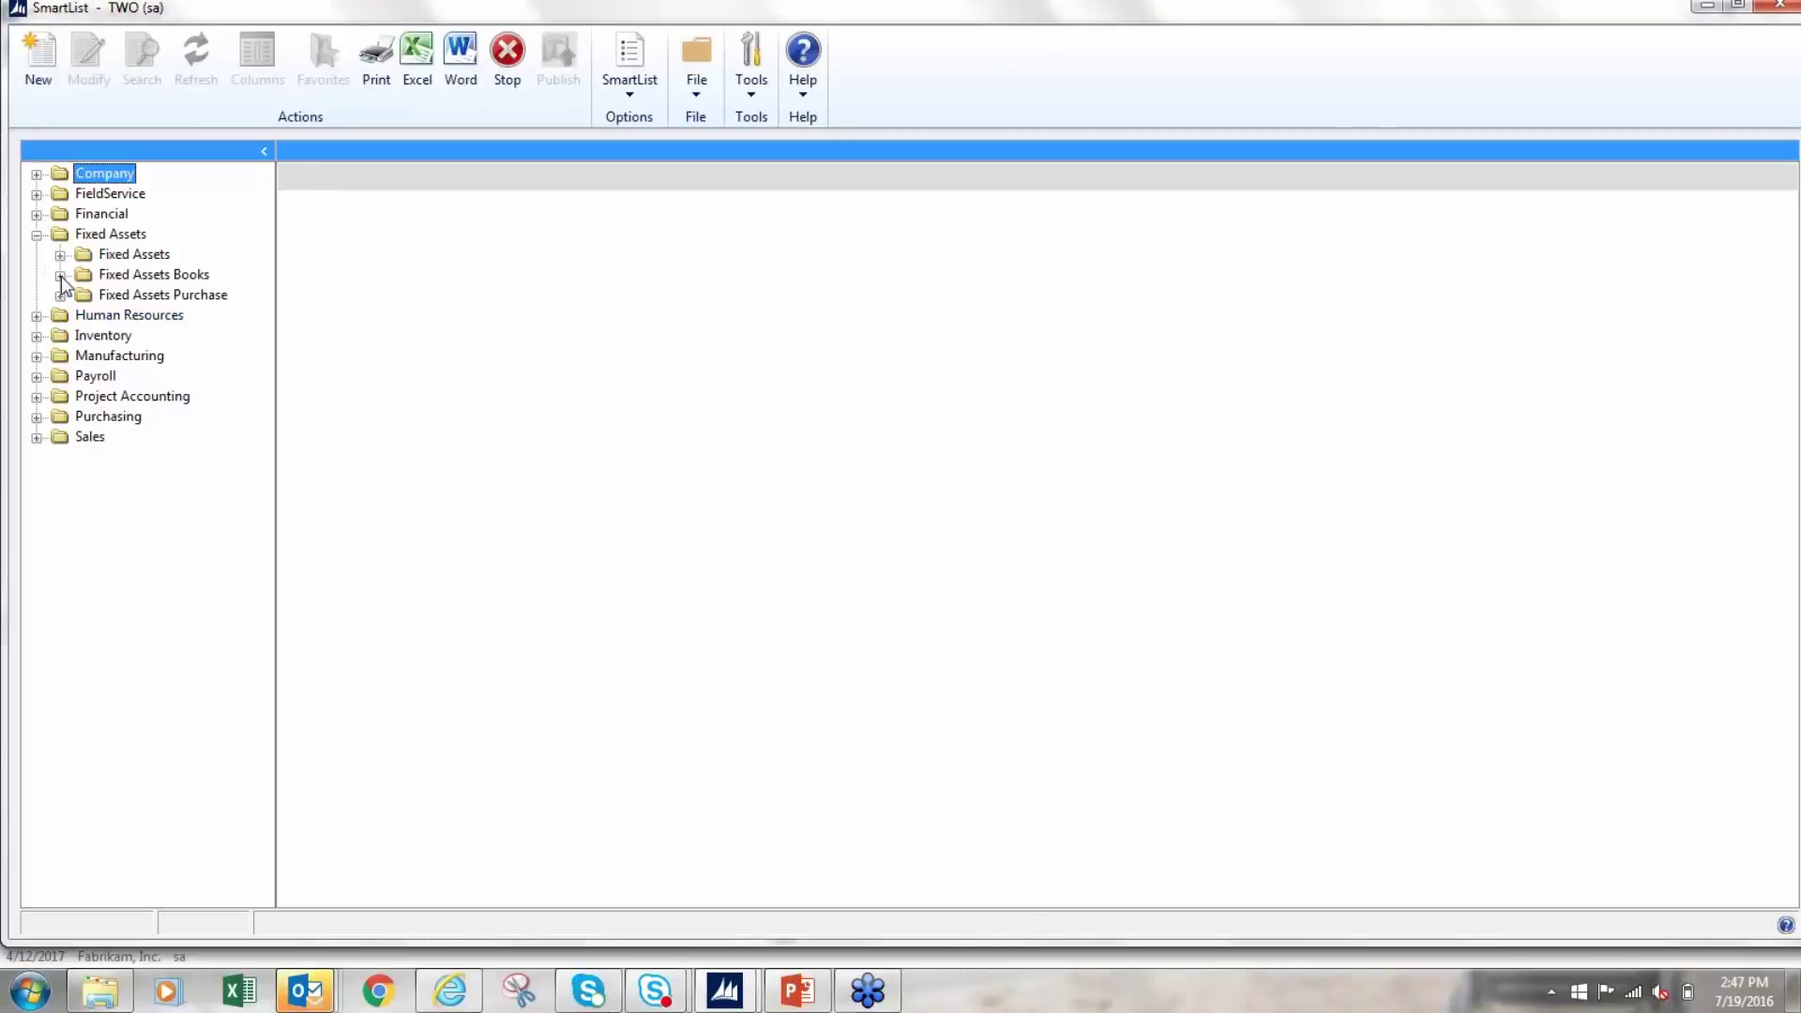
left_click(59, 276)
left_click(108, 296)
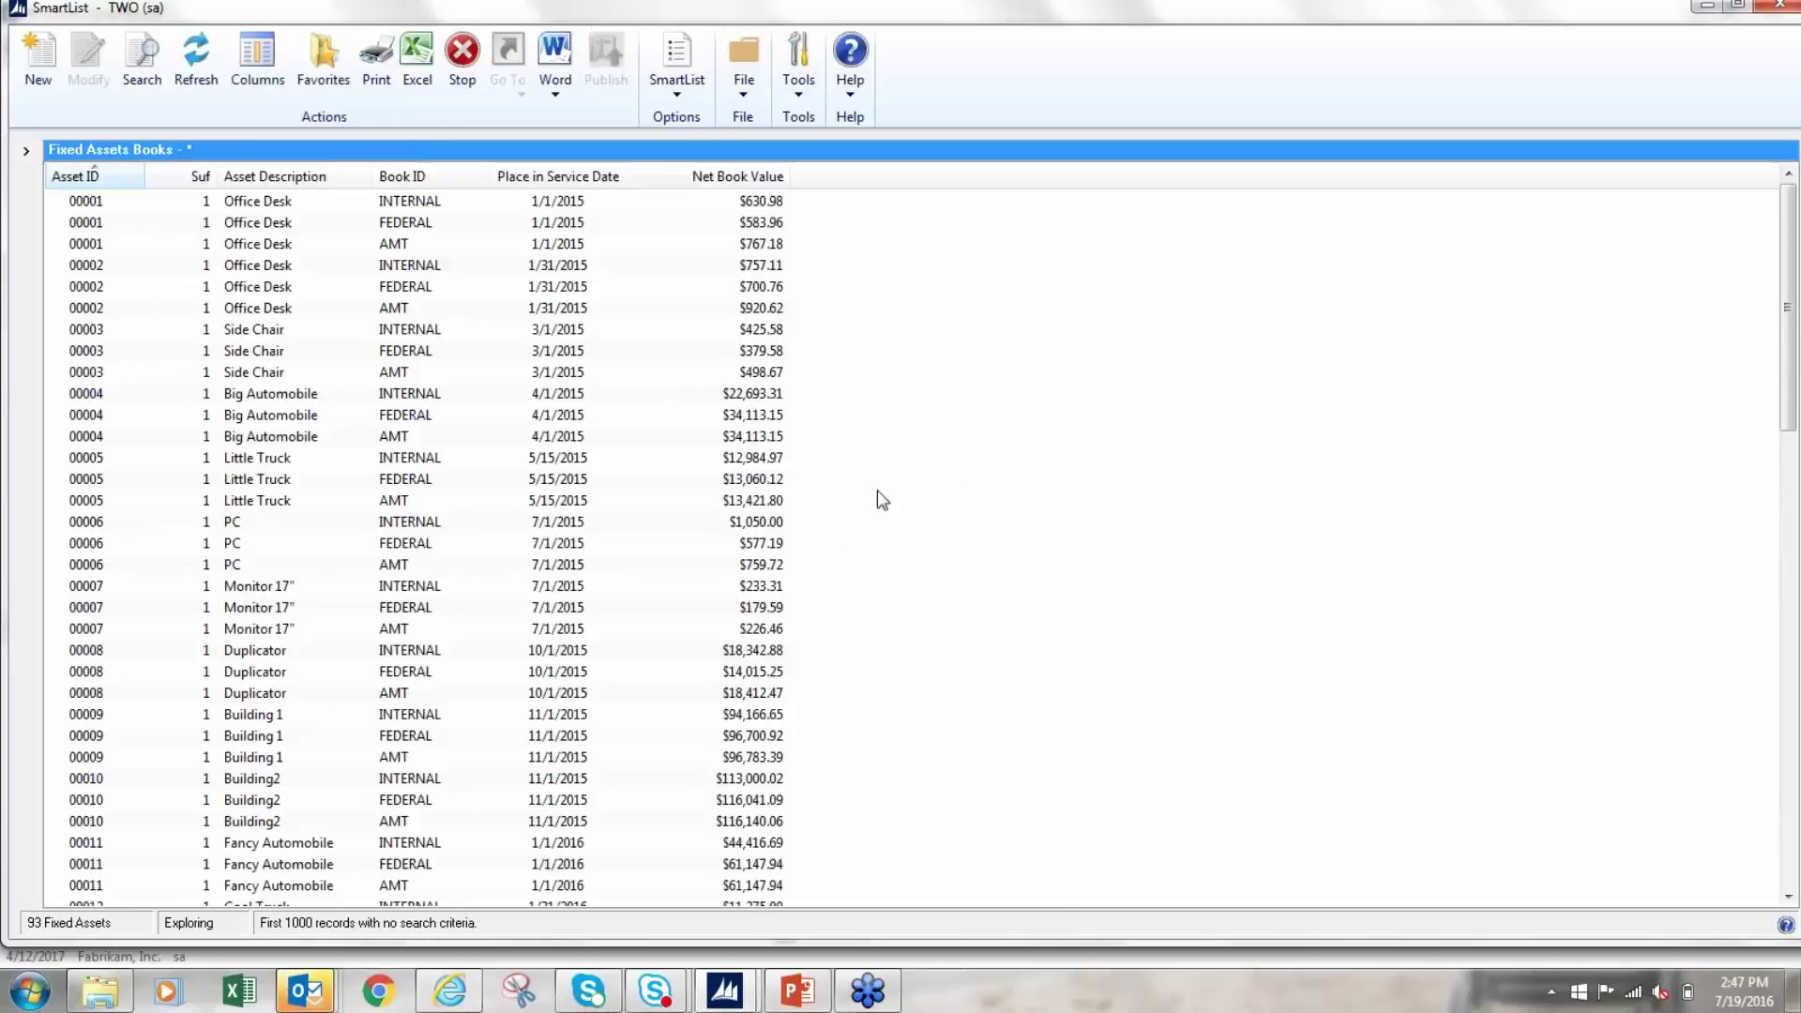
left_click(30, 157)
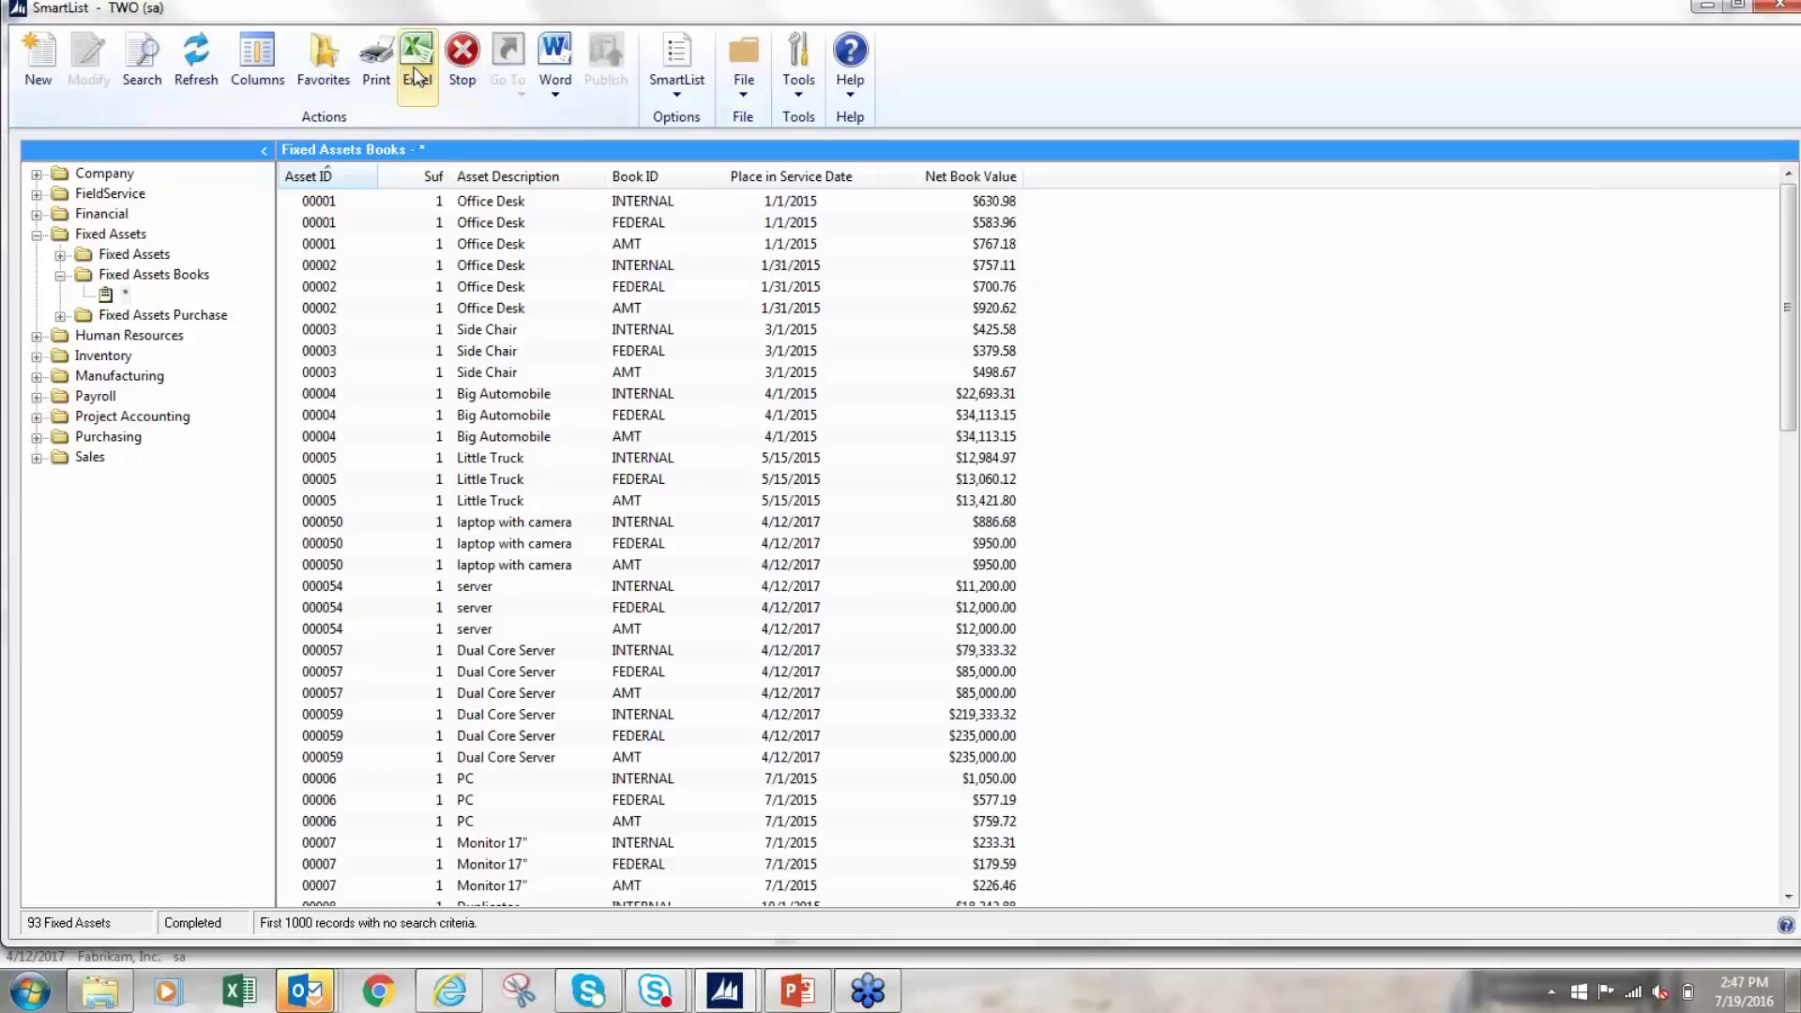
left_click(1791, 9)
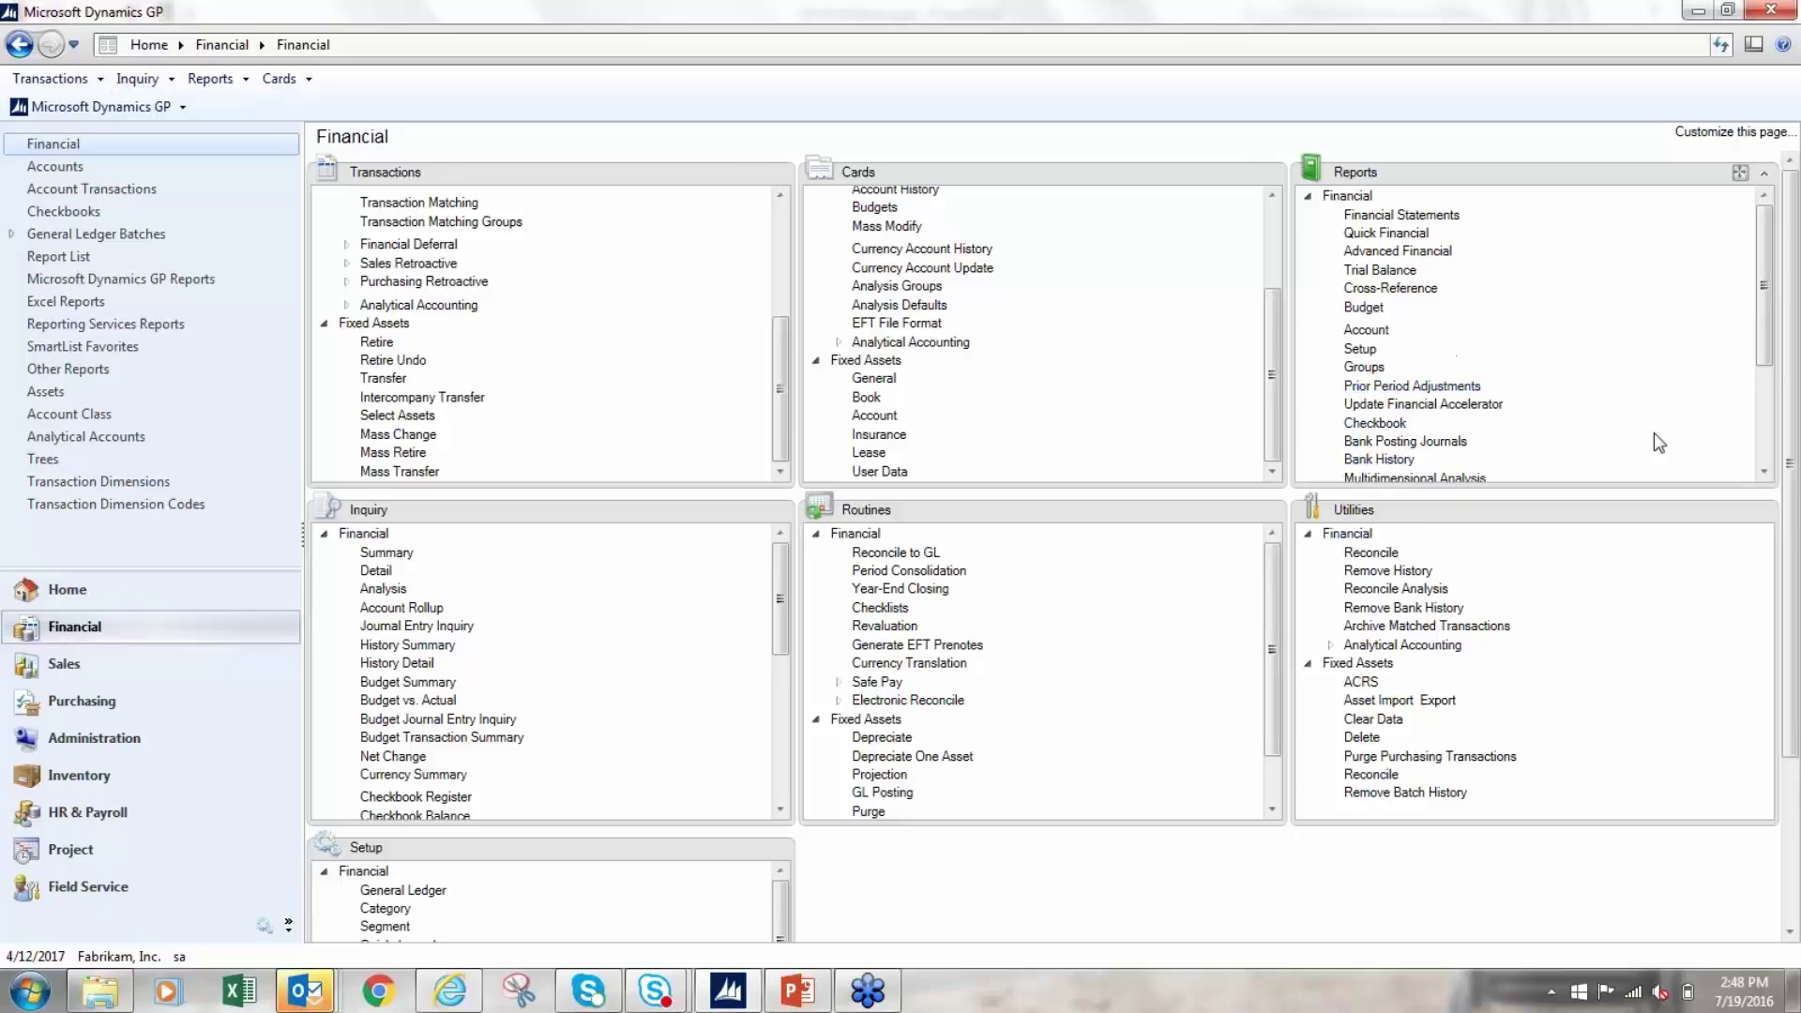
Open the SAMPLEDATA option of the Annual Activity report from the Fixed Assets activity reports.
left_click(1763, 472)
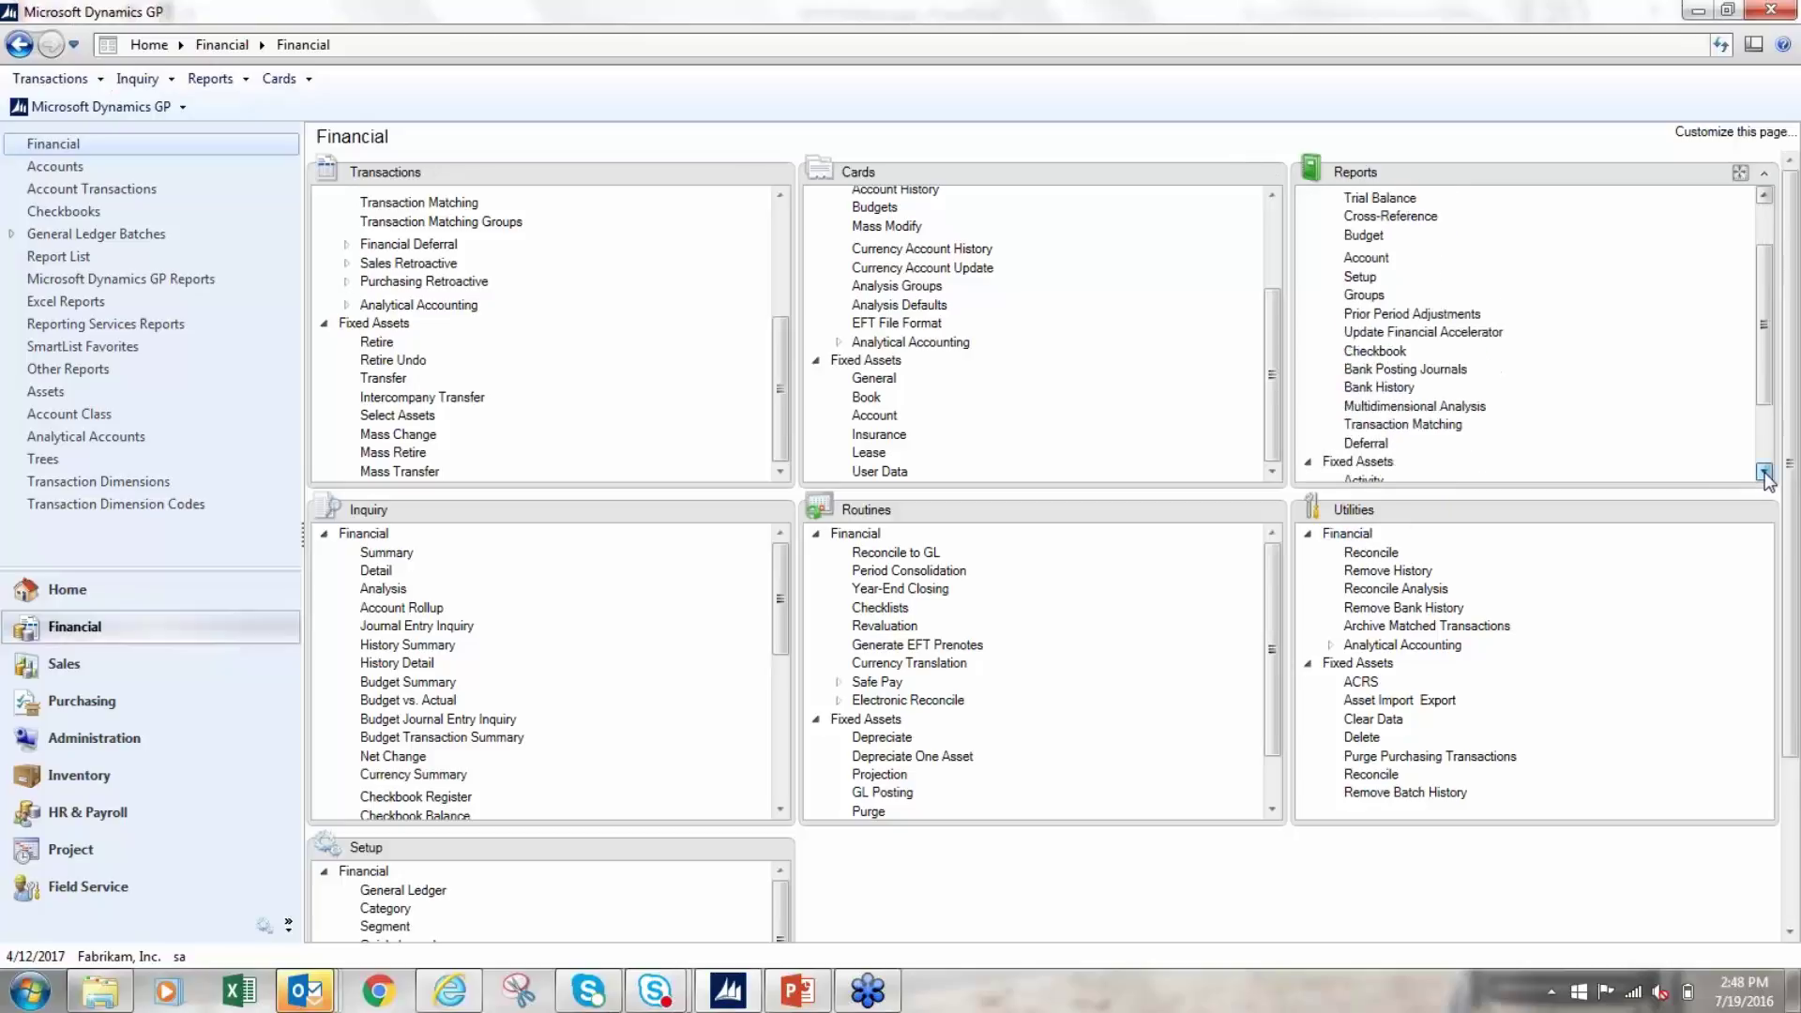
left_click(1764, 472)
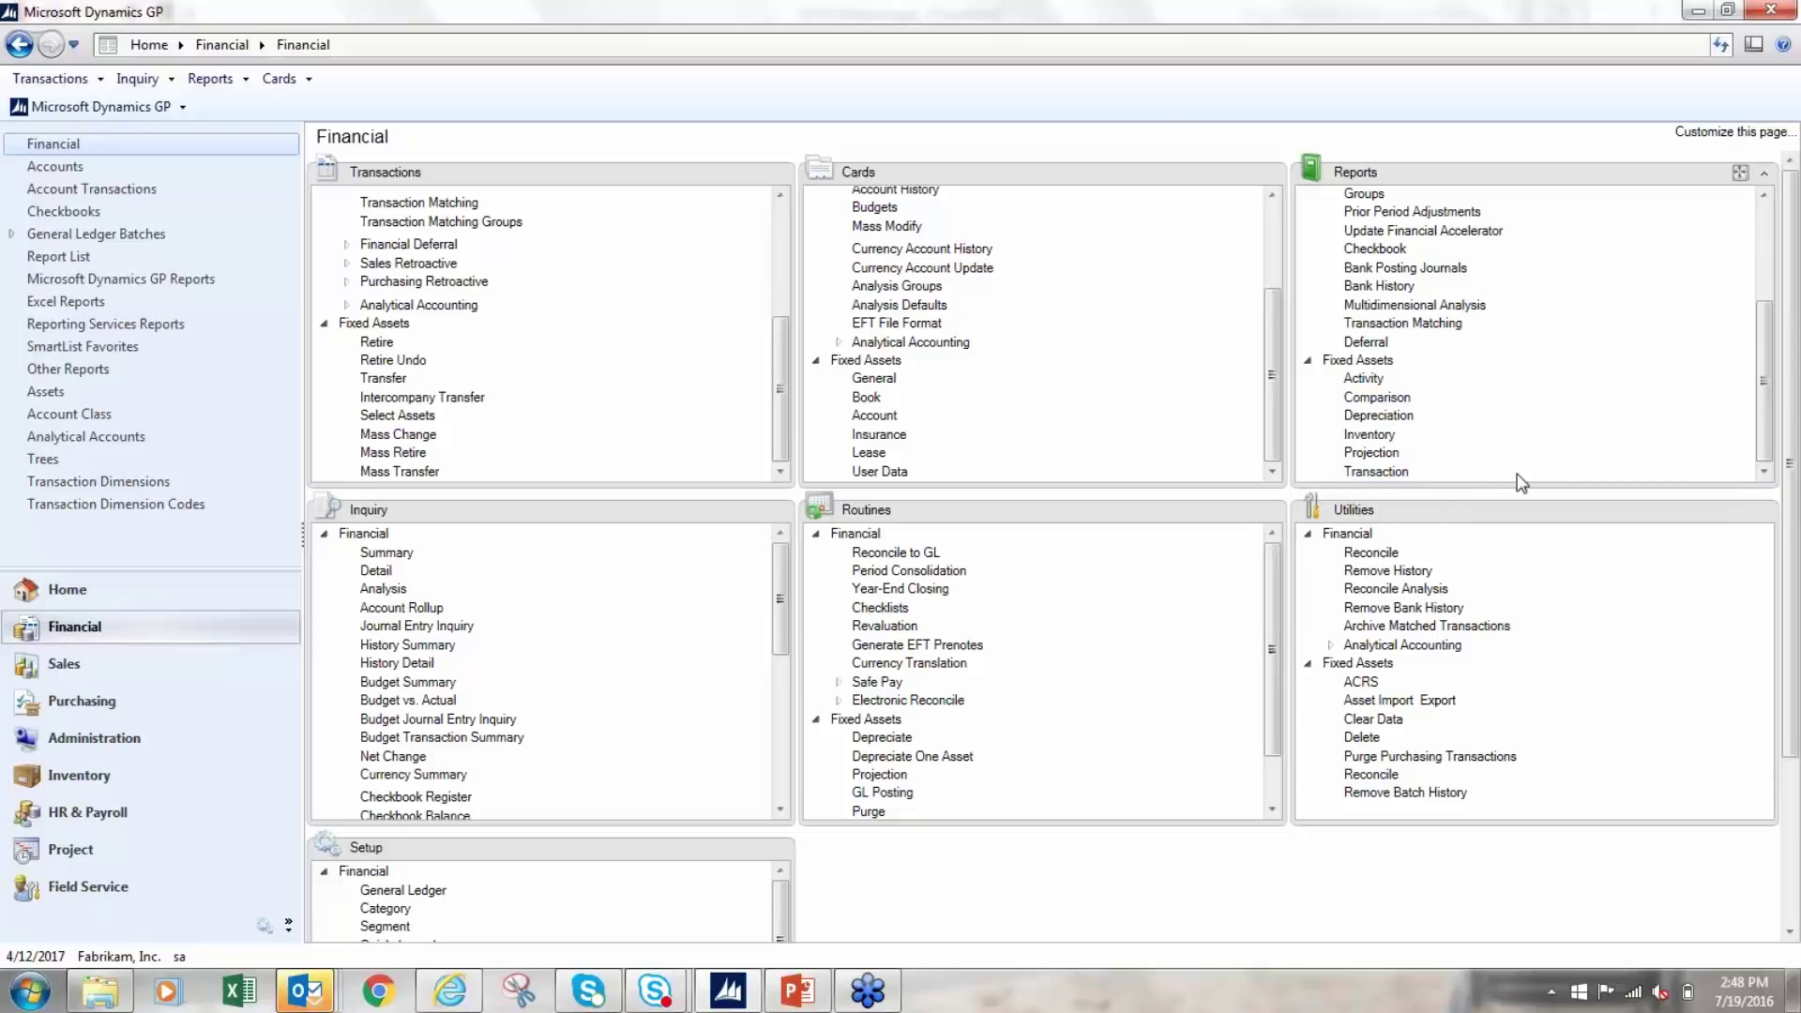
left_click(1362, 378)
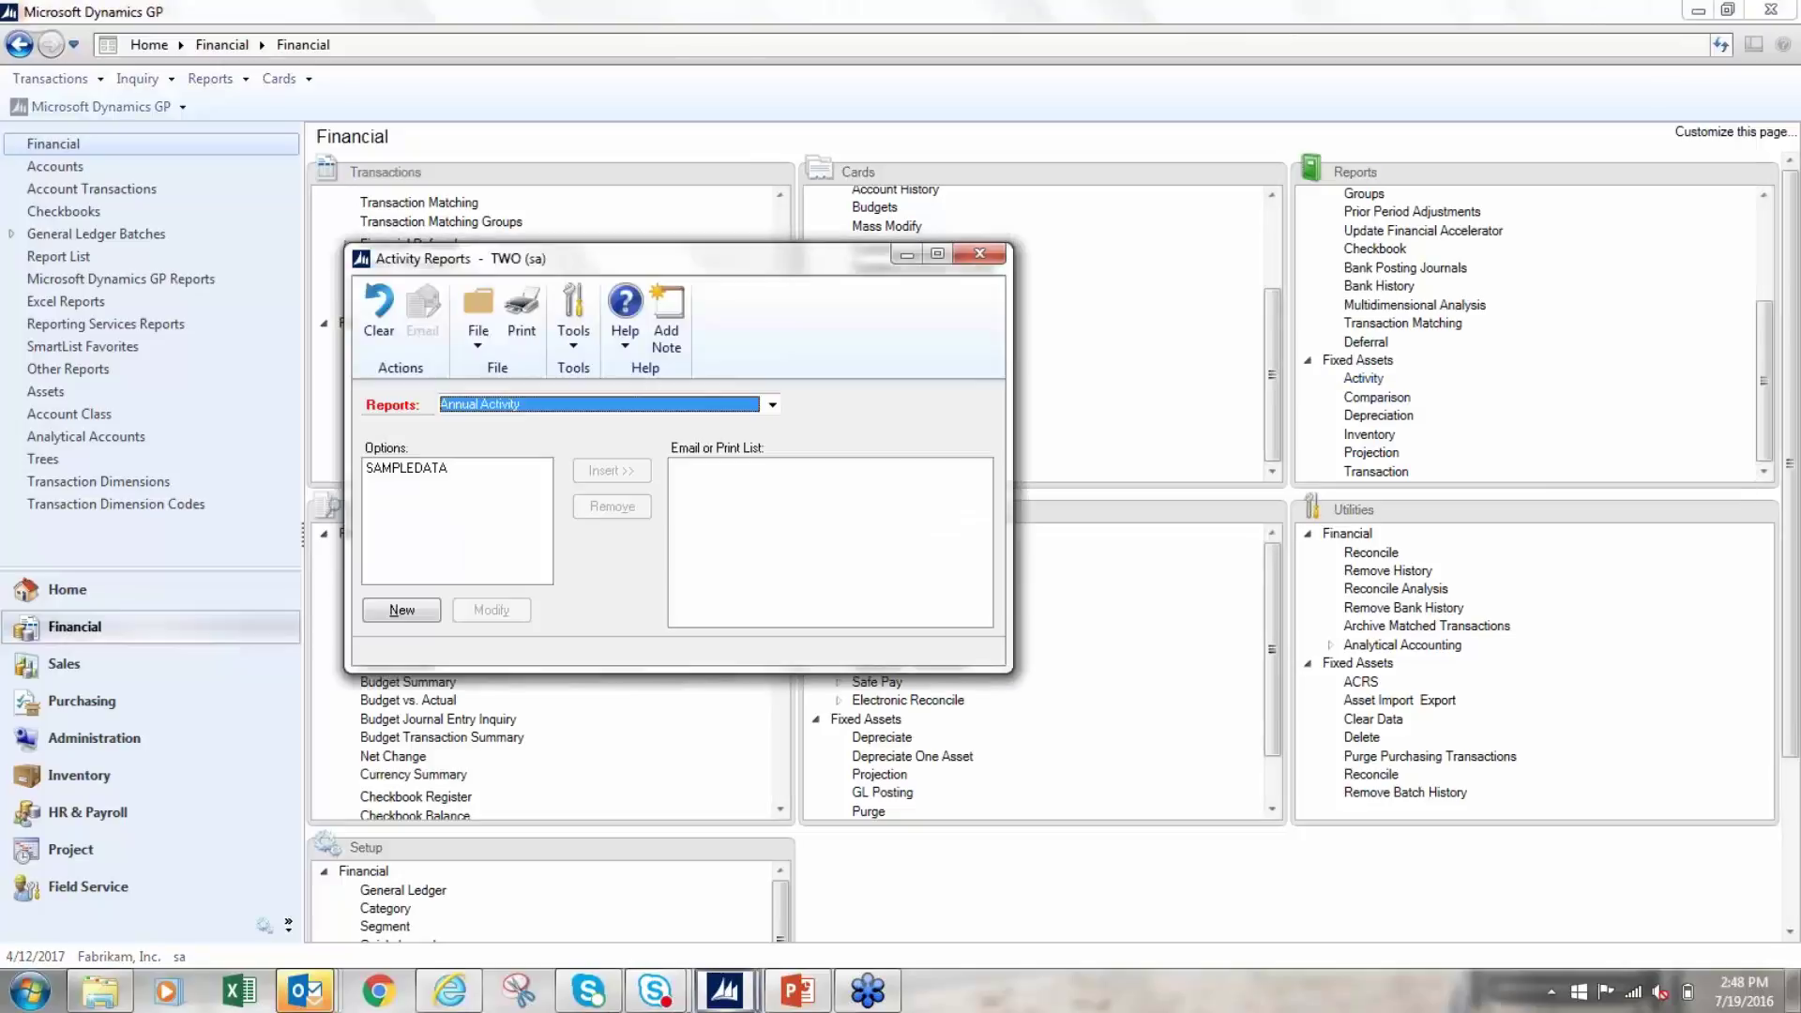
left_click(434, 468)
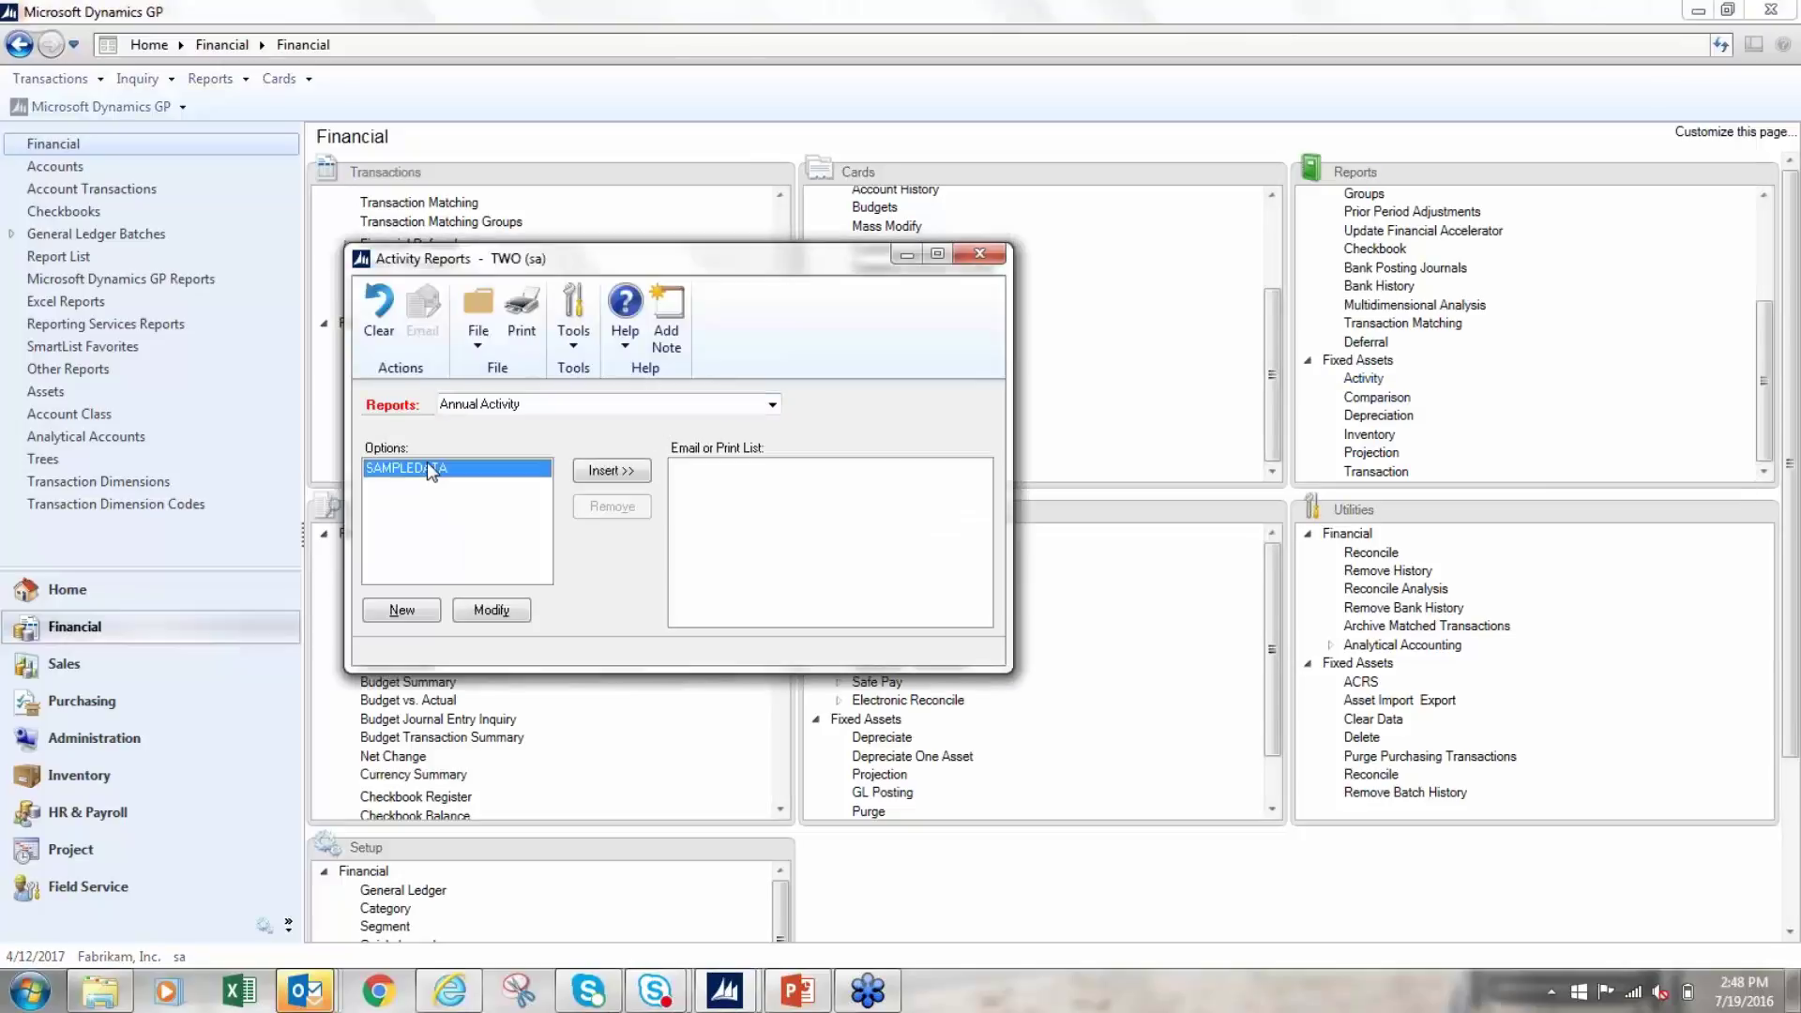
left_click(490, 610)
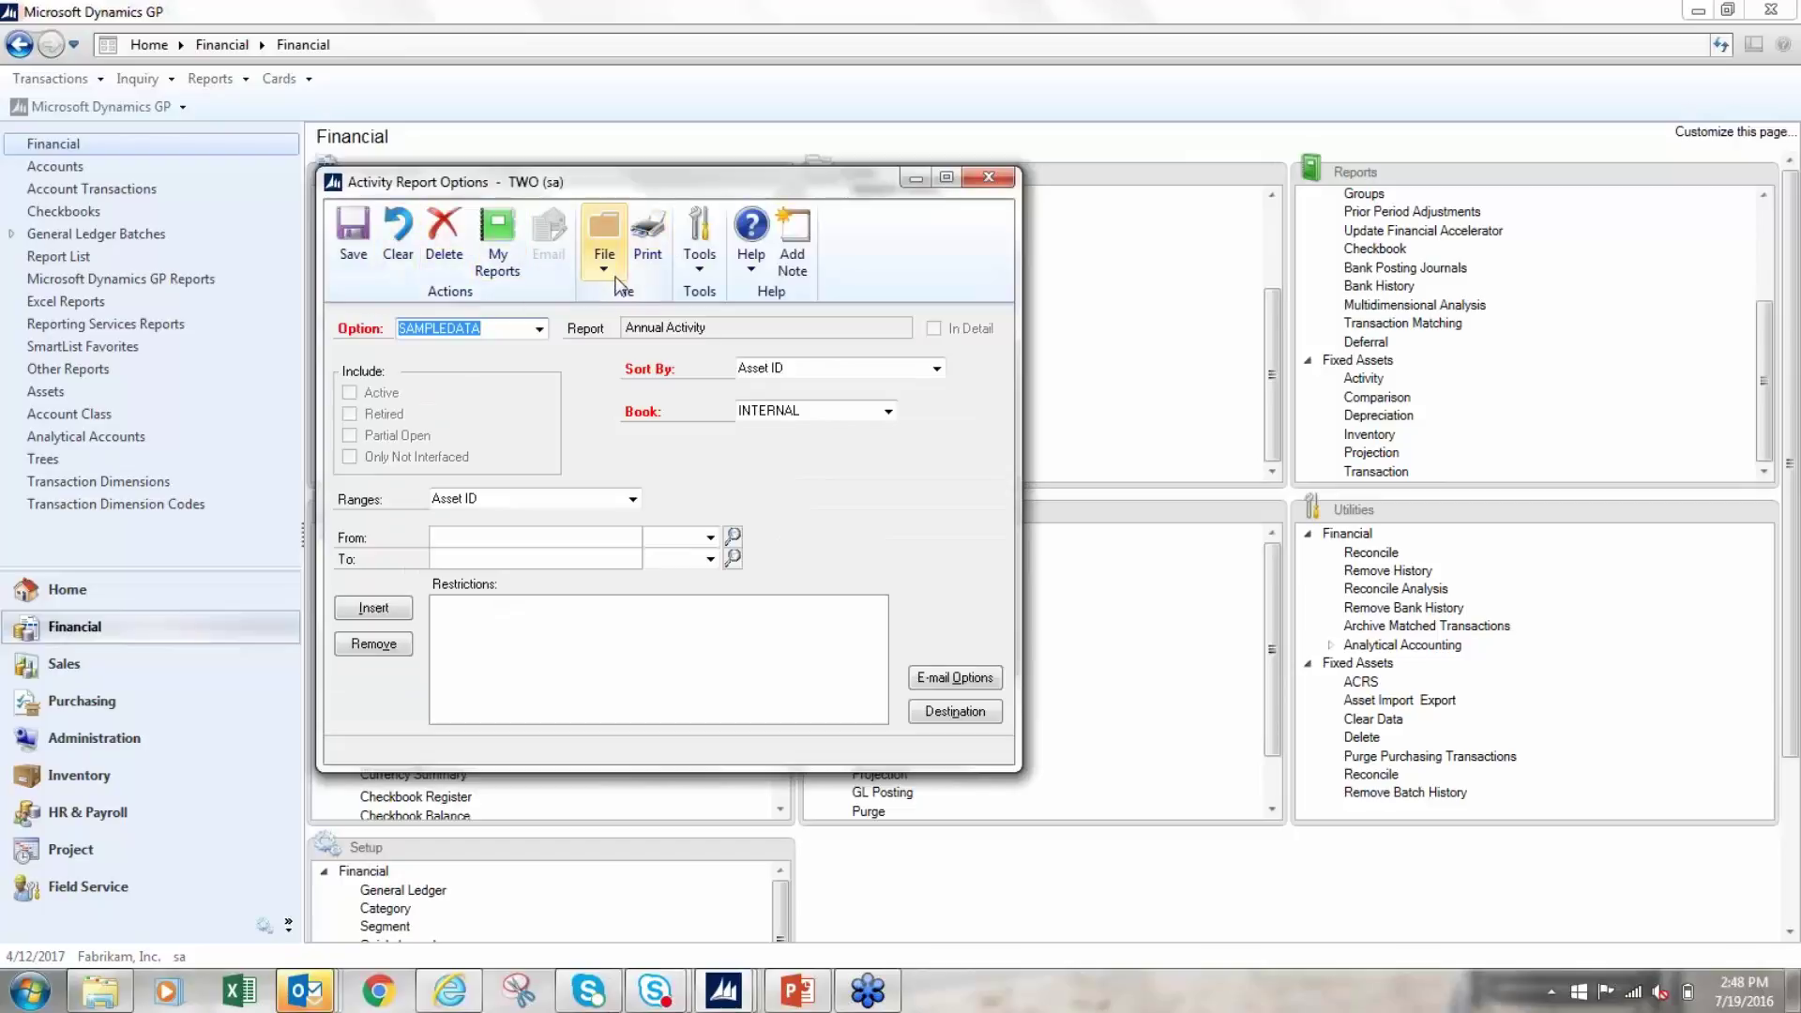
Change the Annual Activity report's destination from Printer to Screen only, and run the report.
left_click(648, 236)
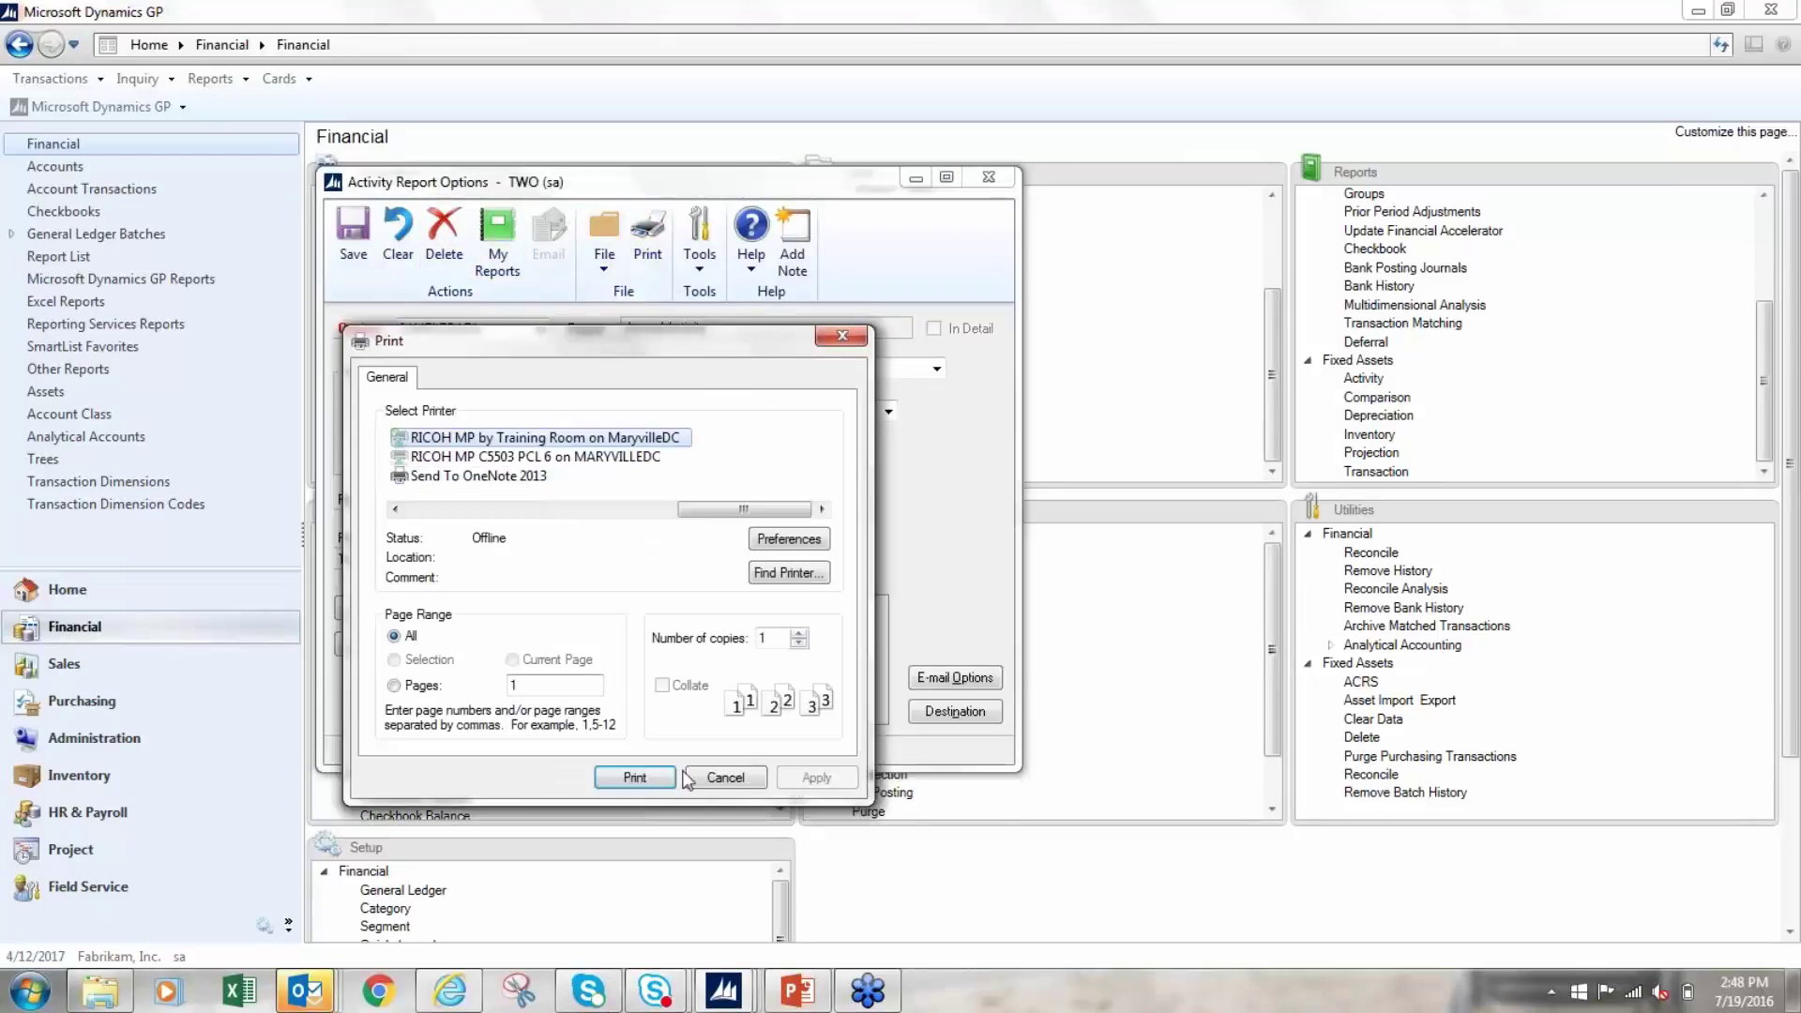
left_click(723, 778)
left_click(938, 713)
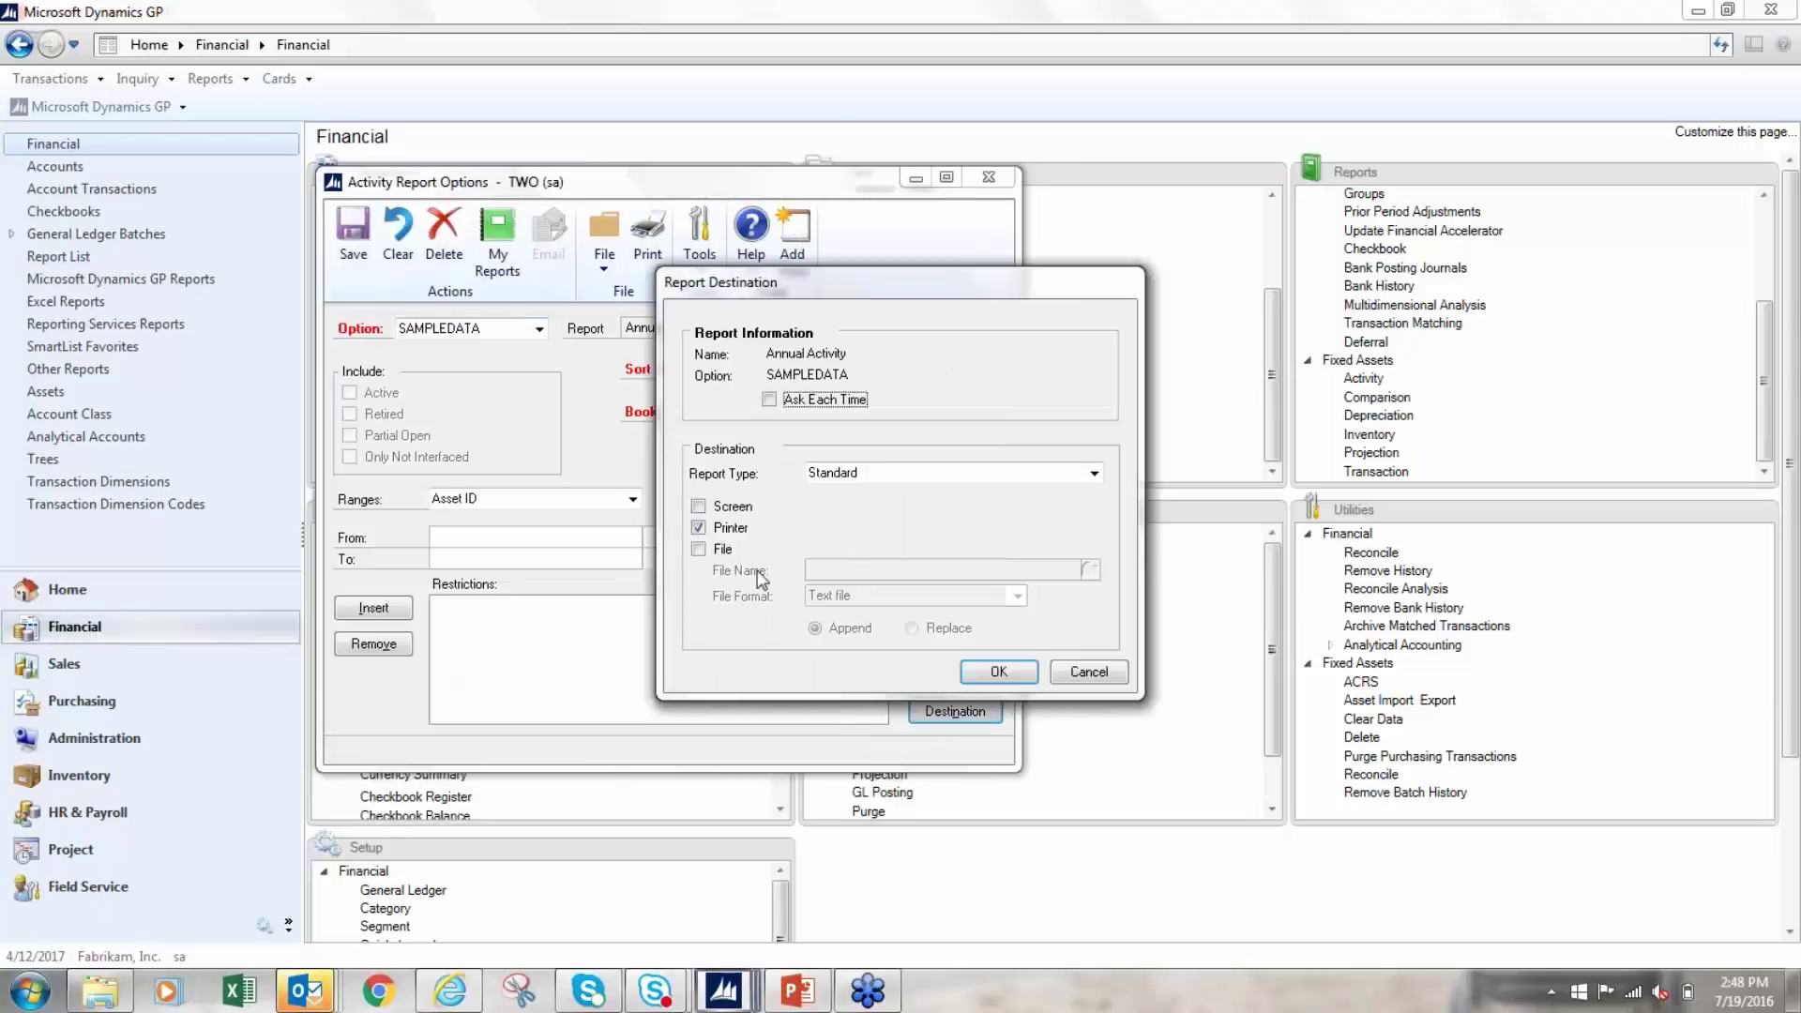
left_click(699, 507)
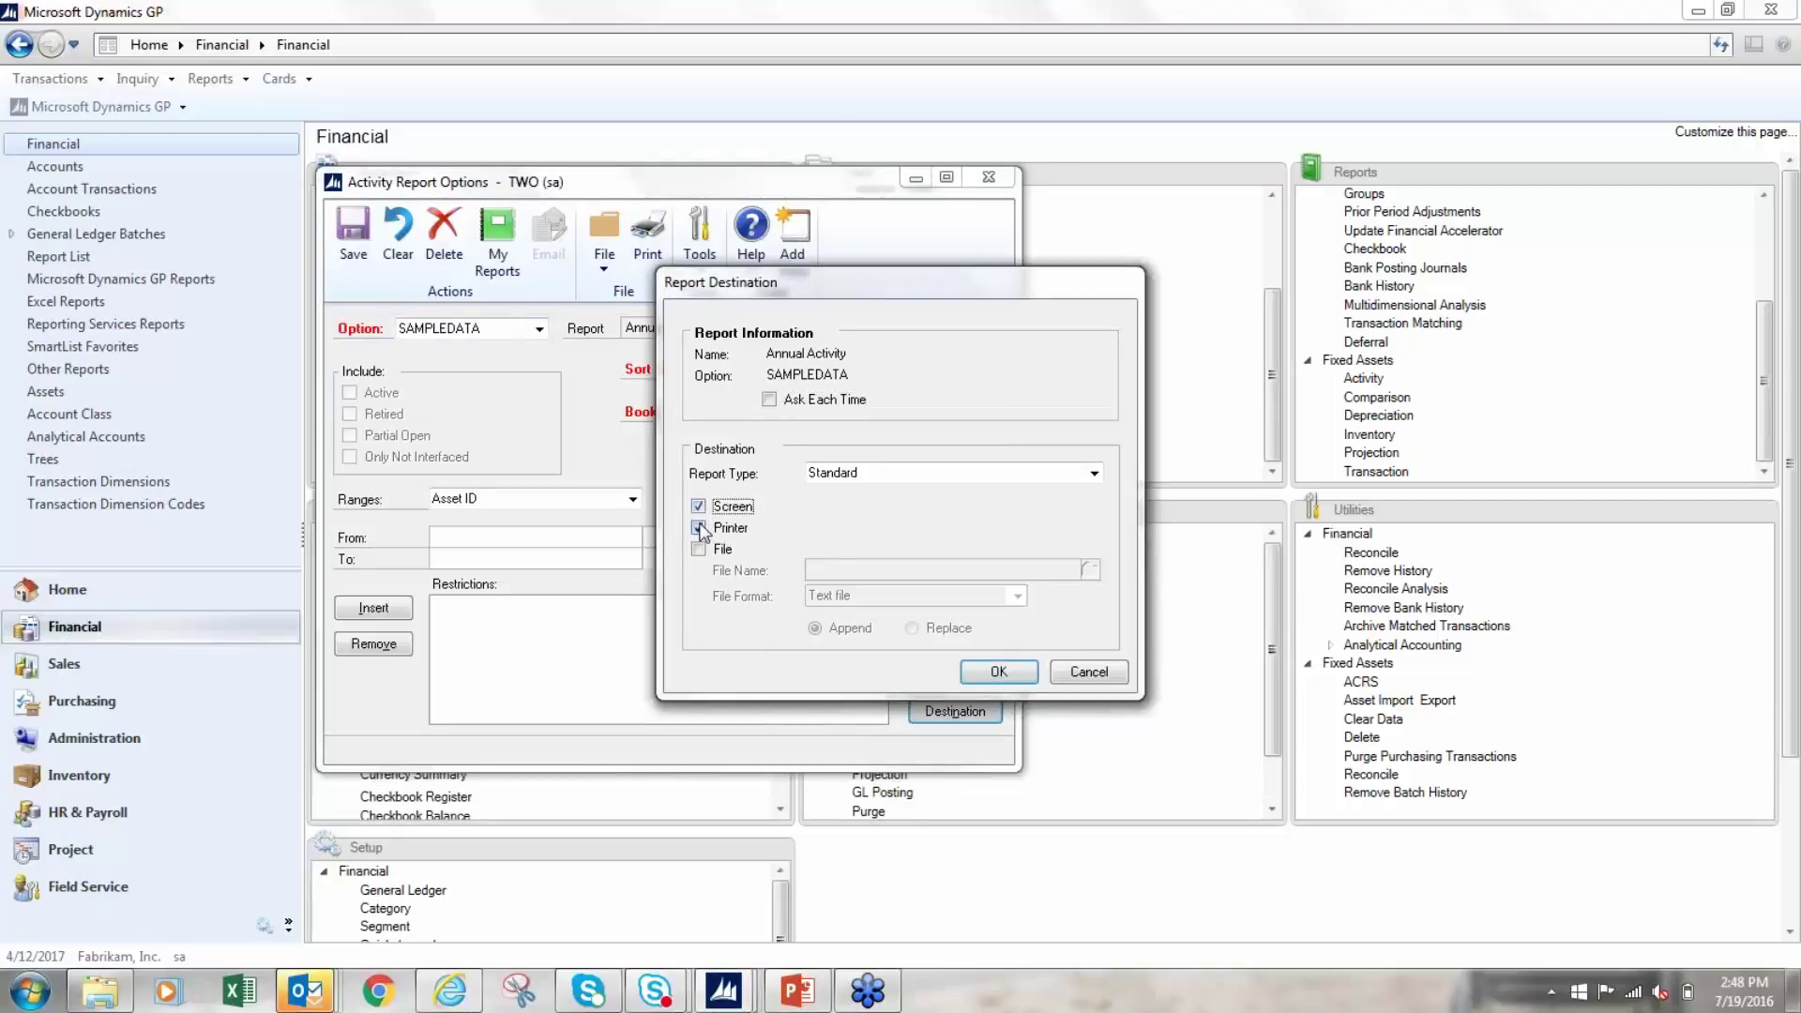
left_click(699, 527)
left_click(994, 672)
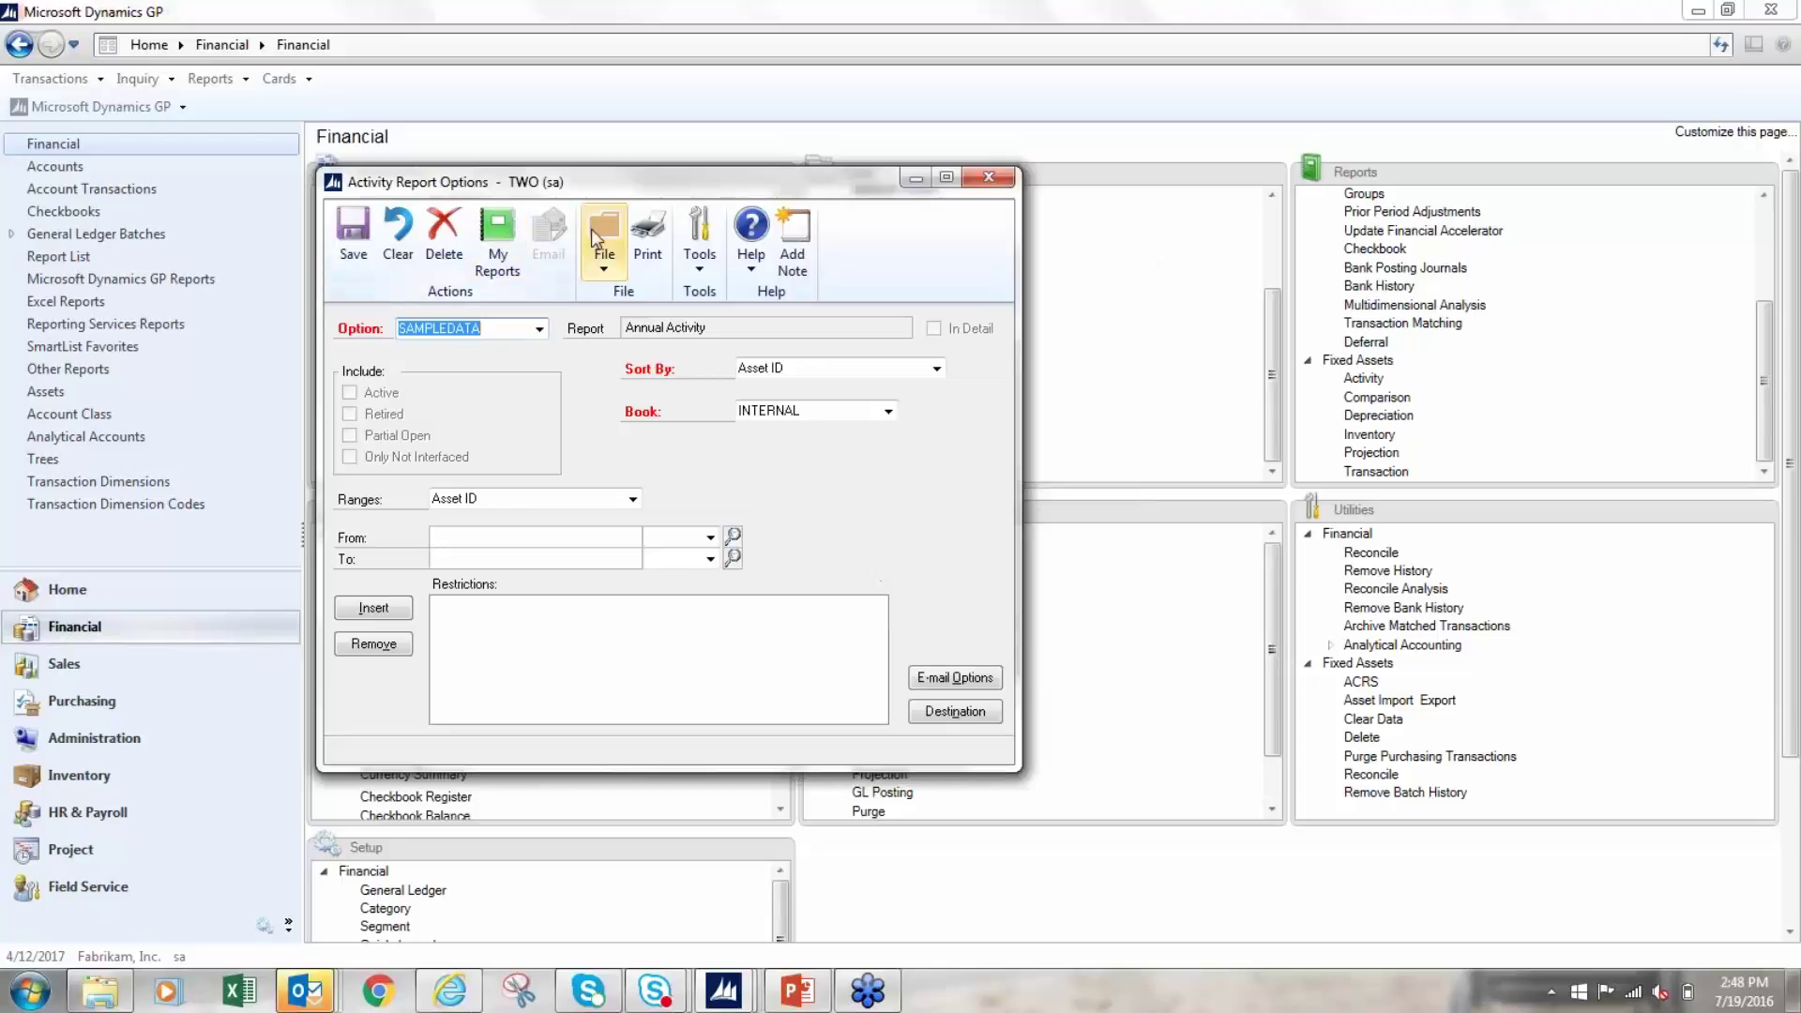
left_click(648, 235)
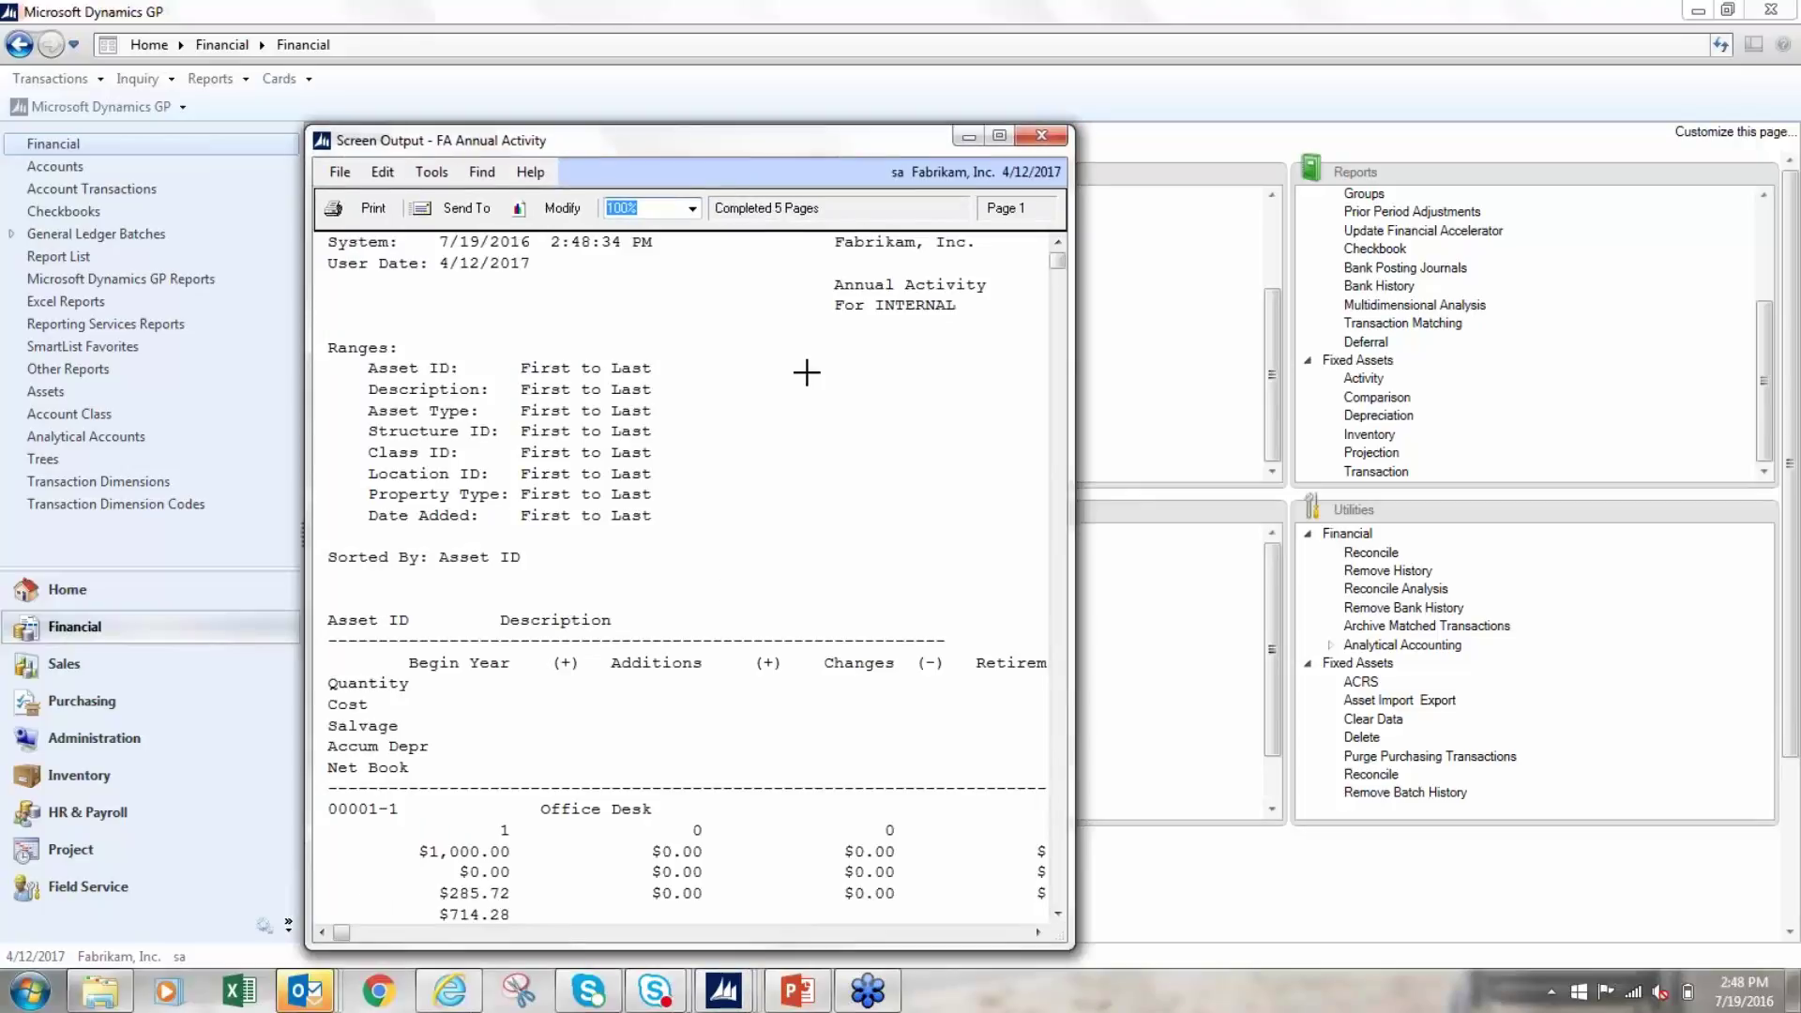
Examine the Annual Activity report's per-asset cost, depreciation and net change at full size, and close it, discarding the option changes.
left_click(999, 136)
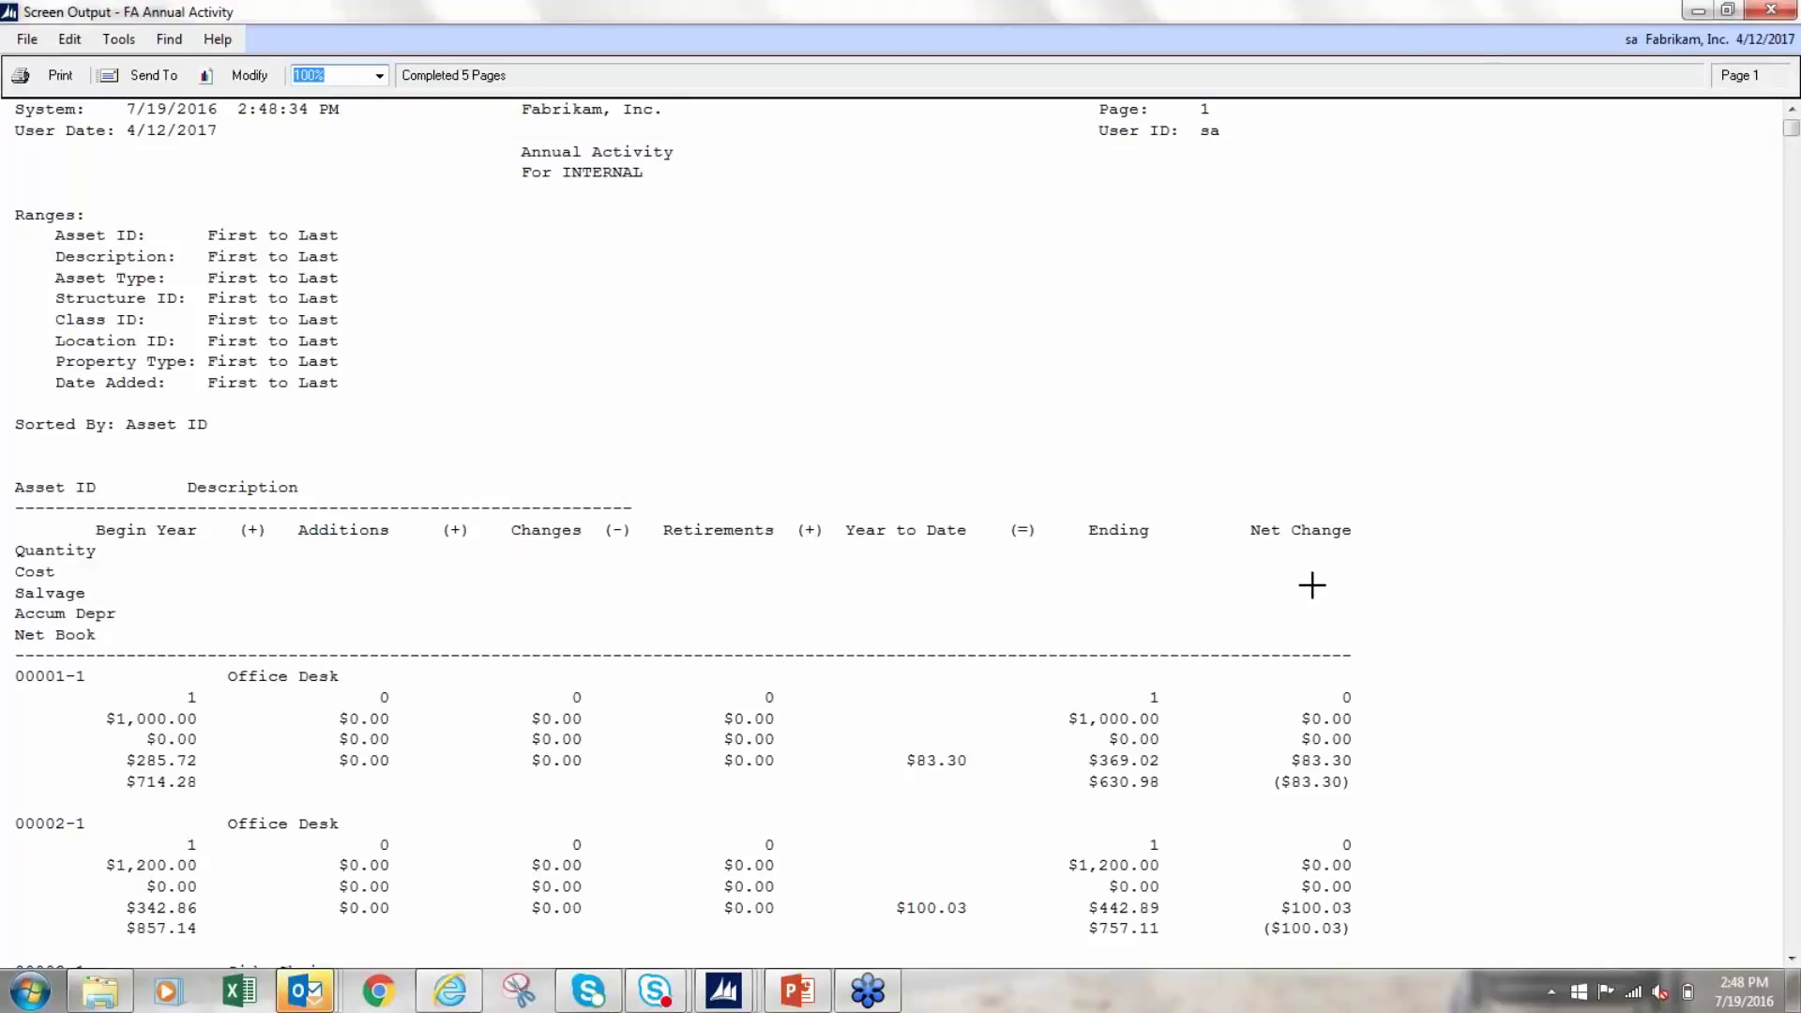
scroll(1310, 586, "down", 2)
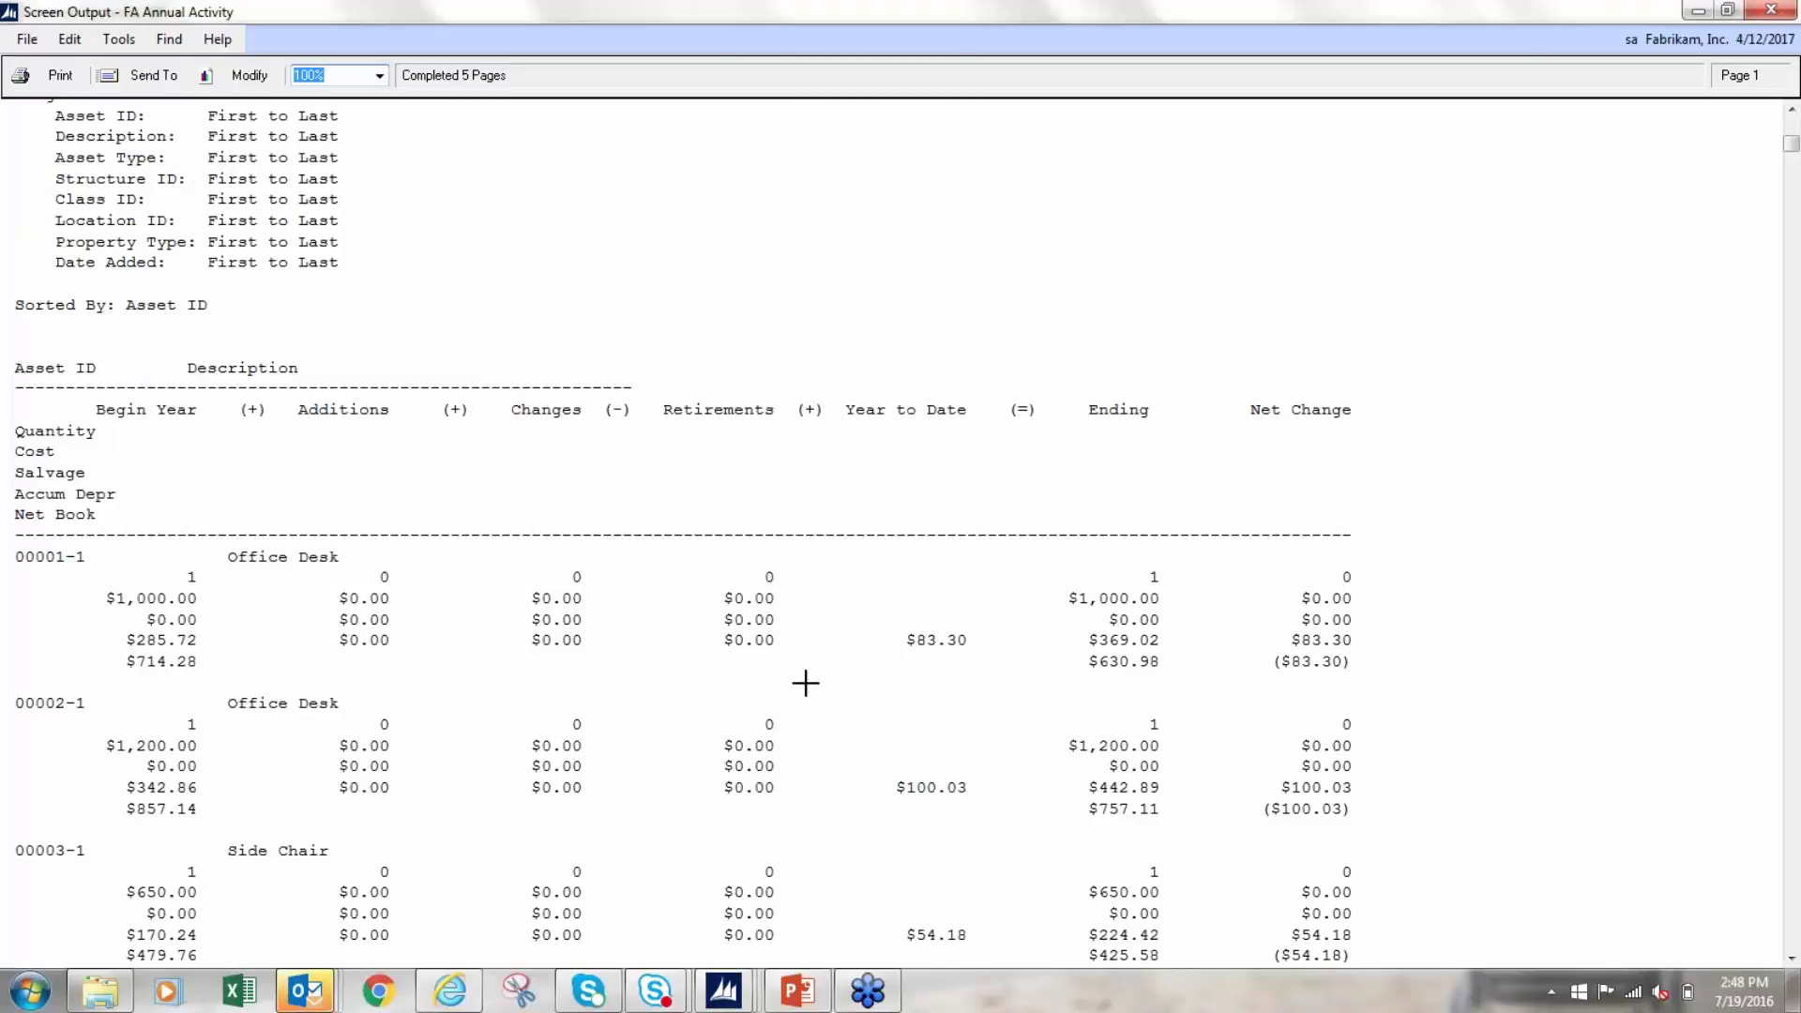
scroll(805, 657, "down", 5)
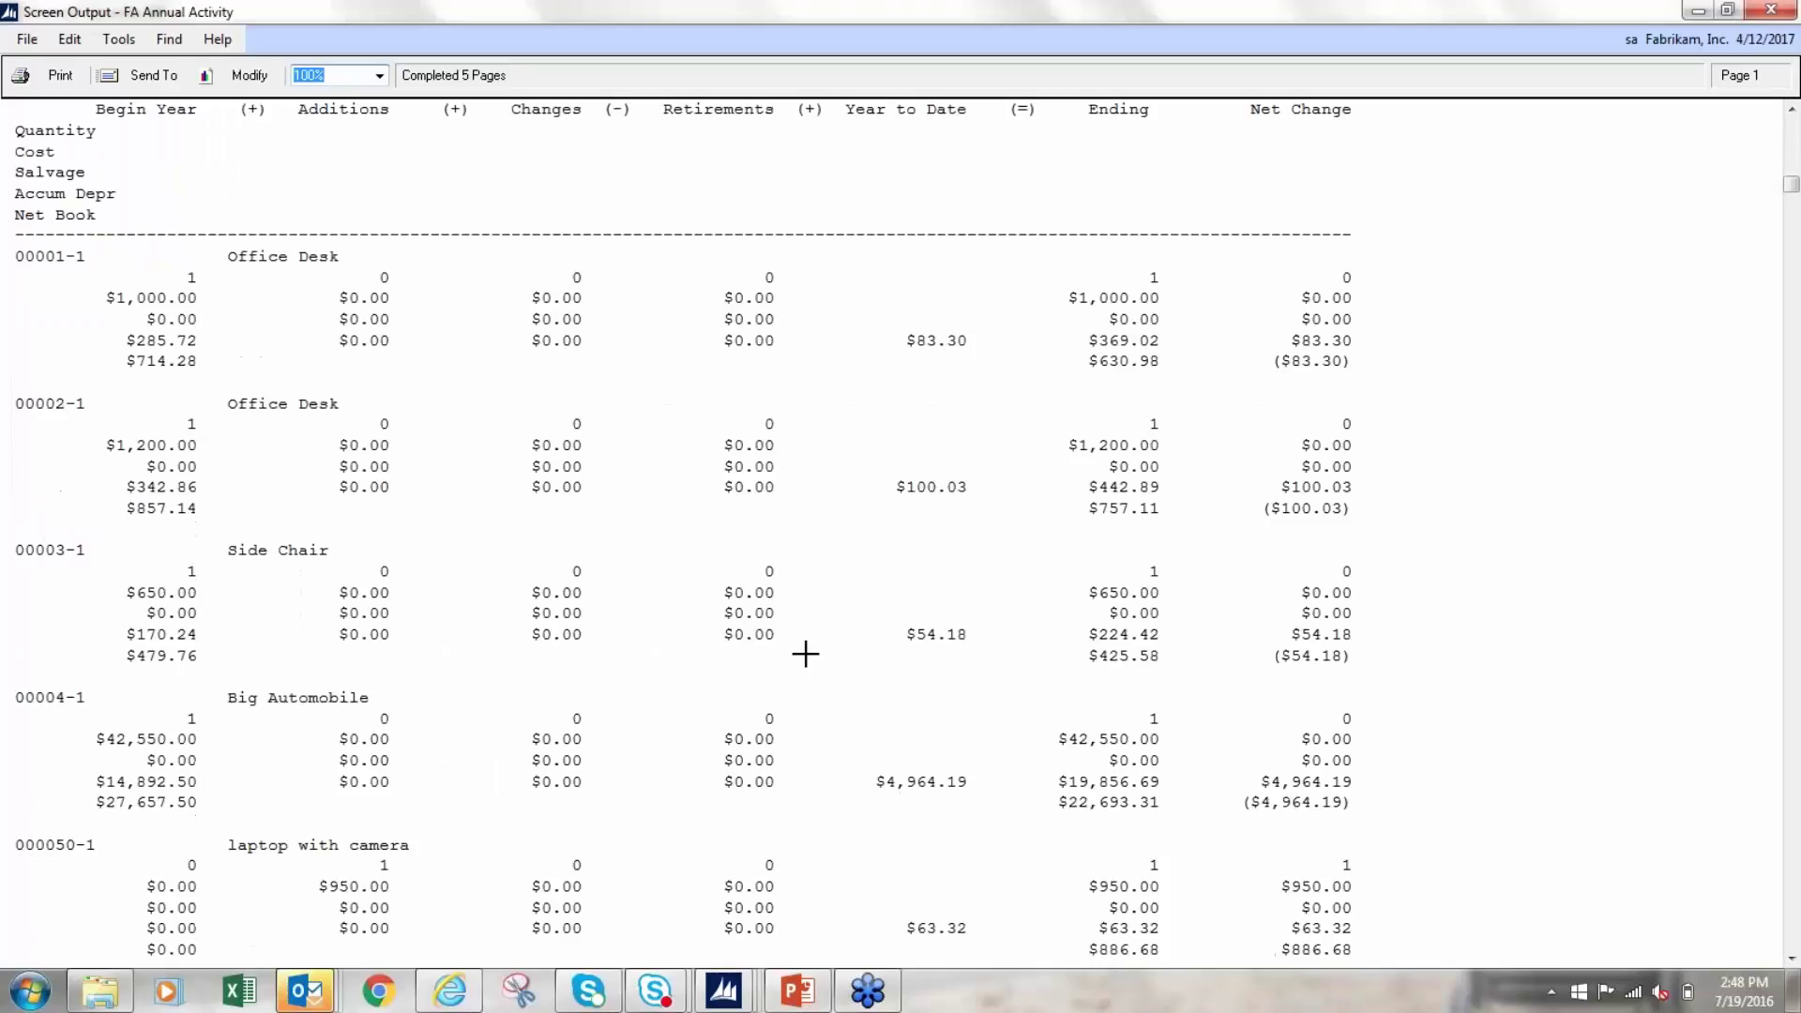
scroll(805, 654, "up", 5)
left_click(1770, 10)
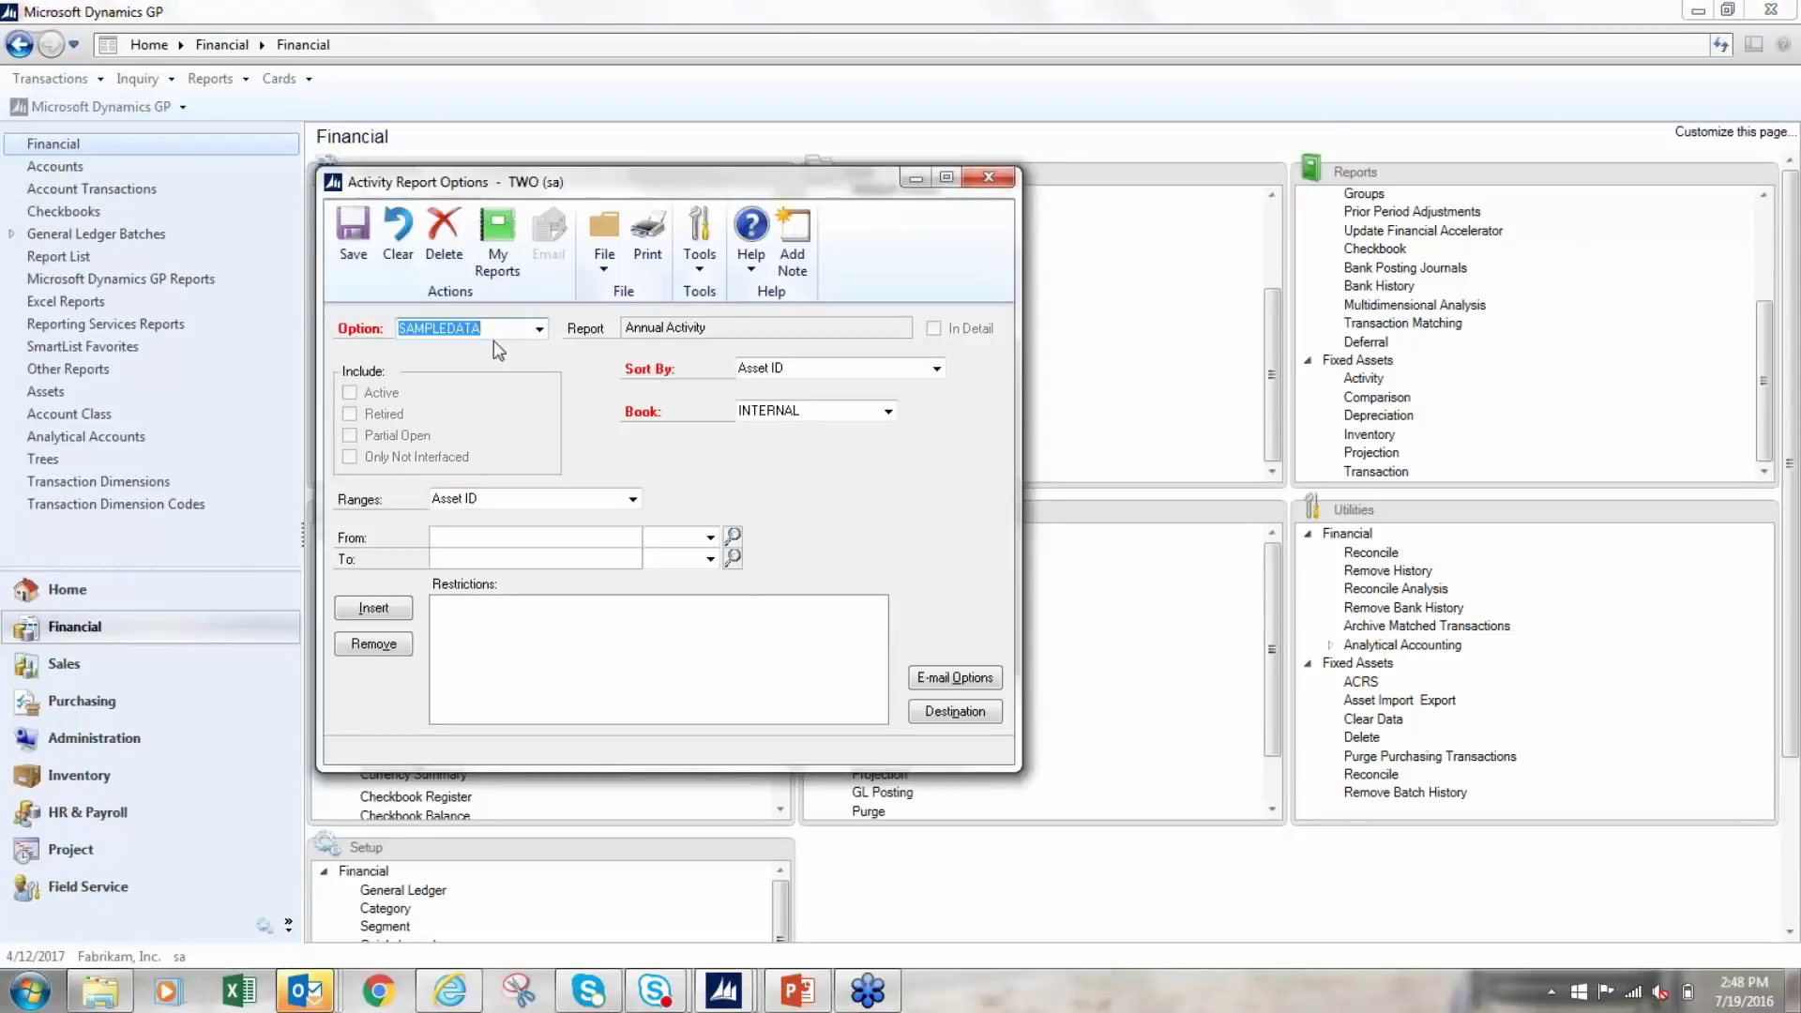
left_click(988, 177)
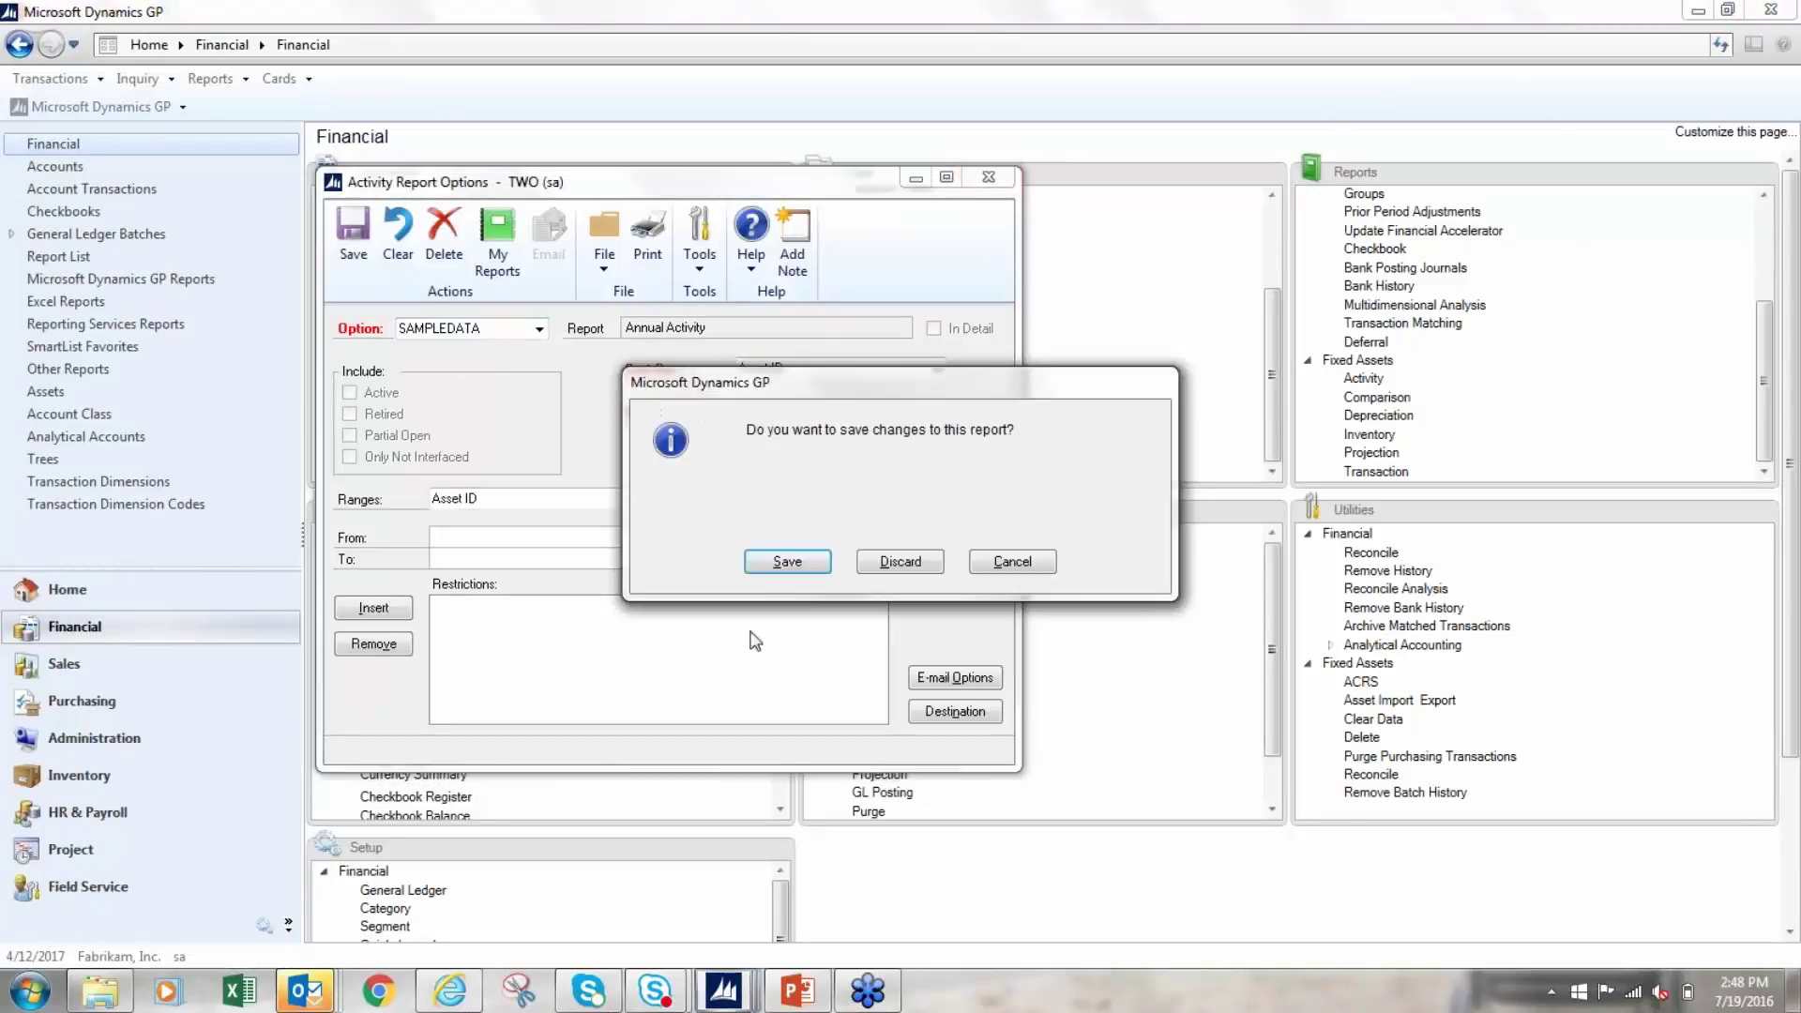
left_click(899, 563)
Create a new report option named 1 for the Fixed Assets to General Ledger Reconciliation report.
left_click(771, 405)
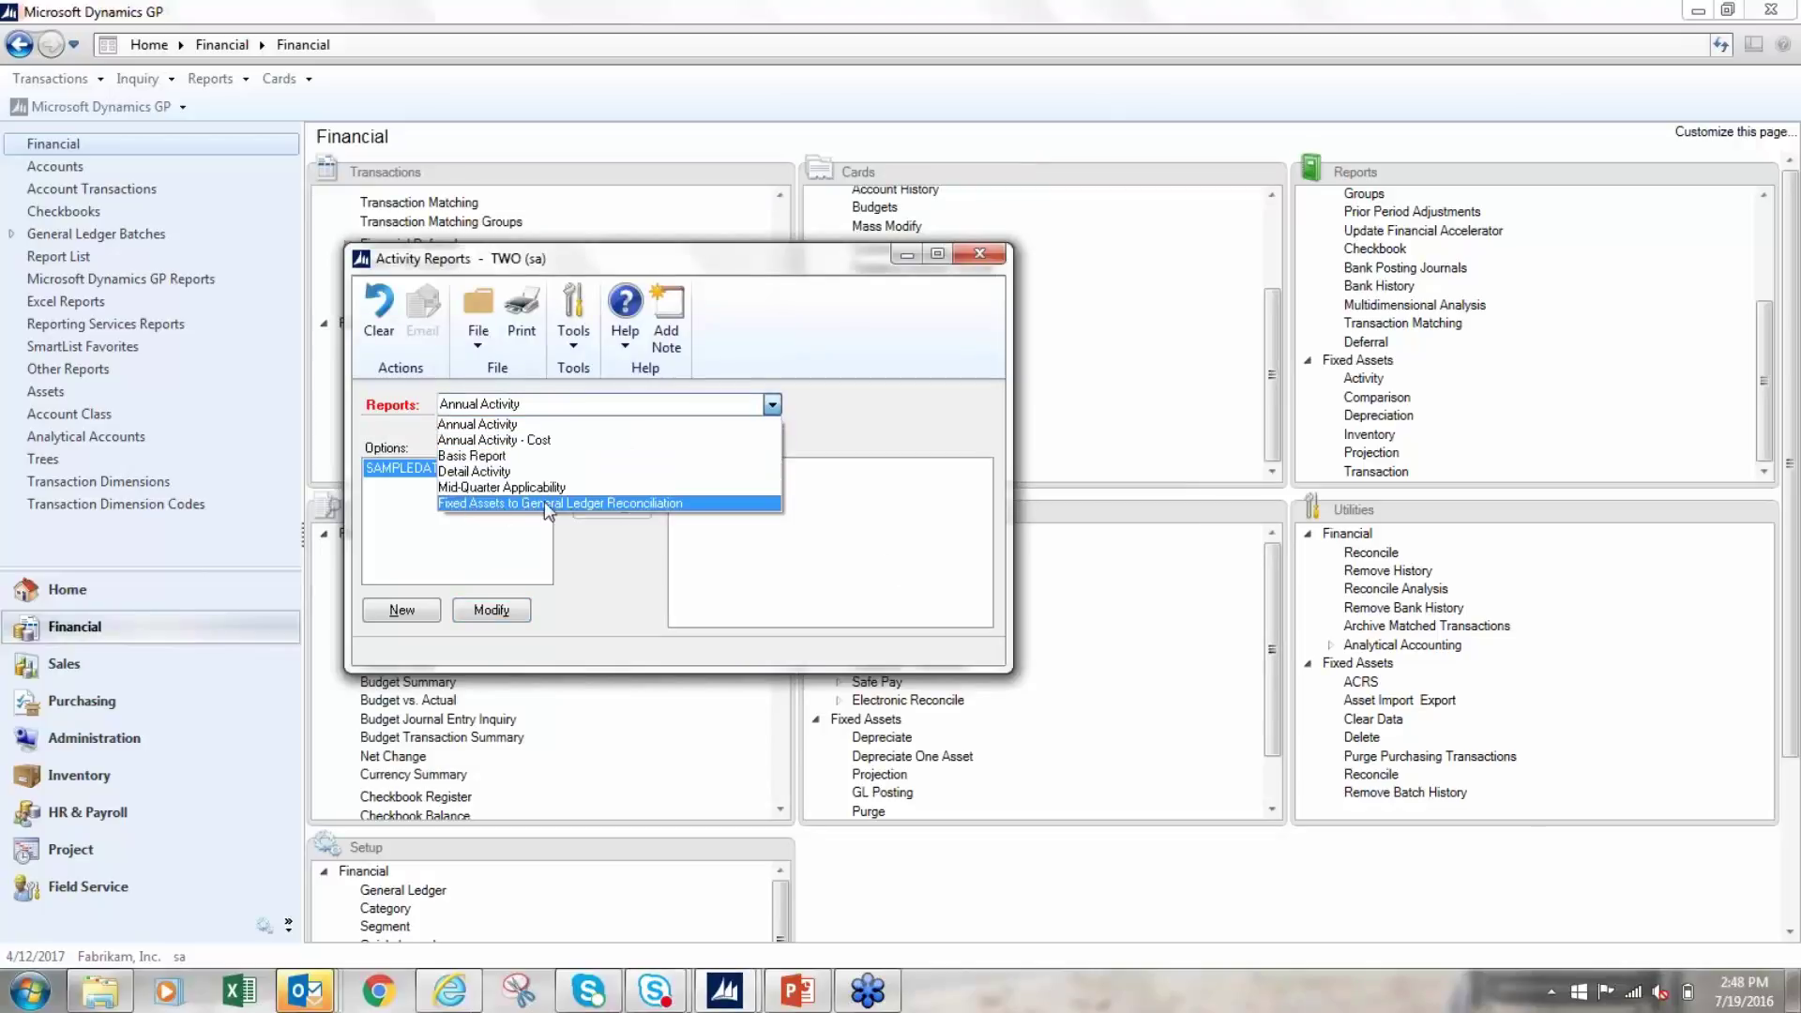
left_click(552, 503)
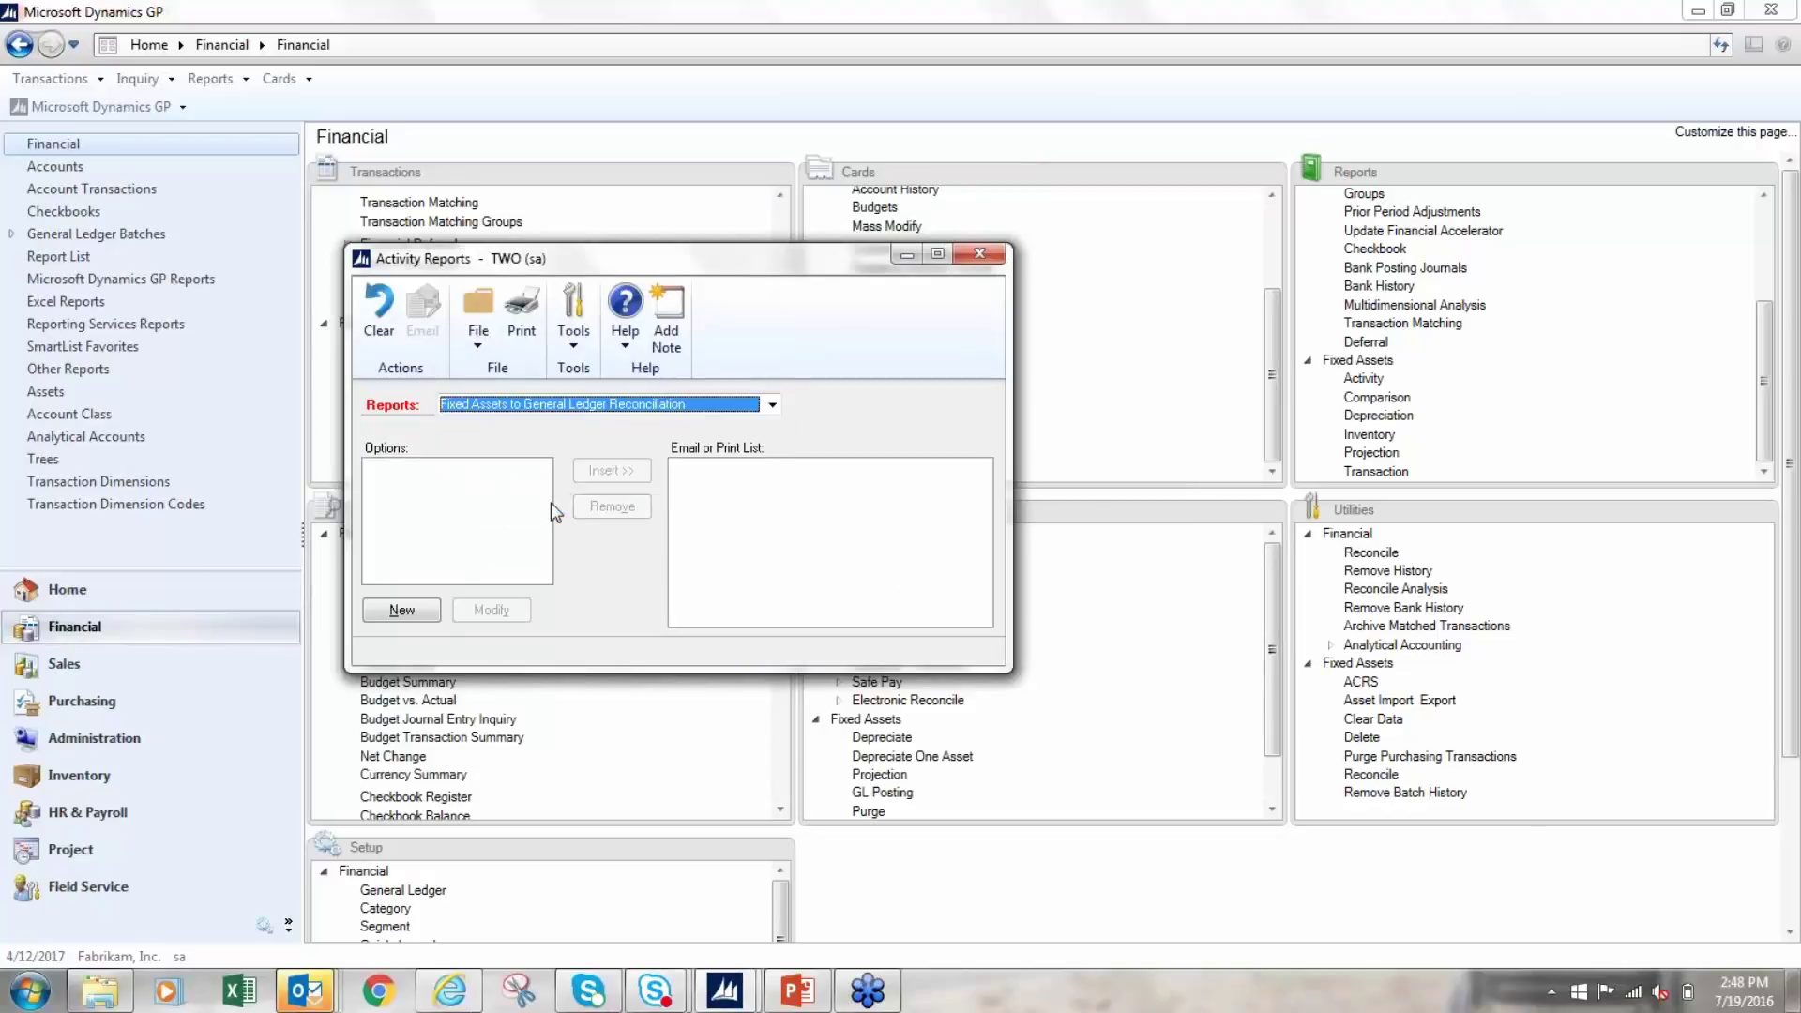
left_click(402, 611)
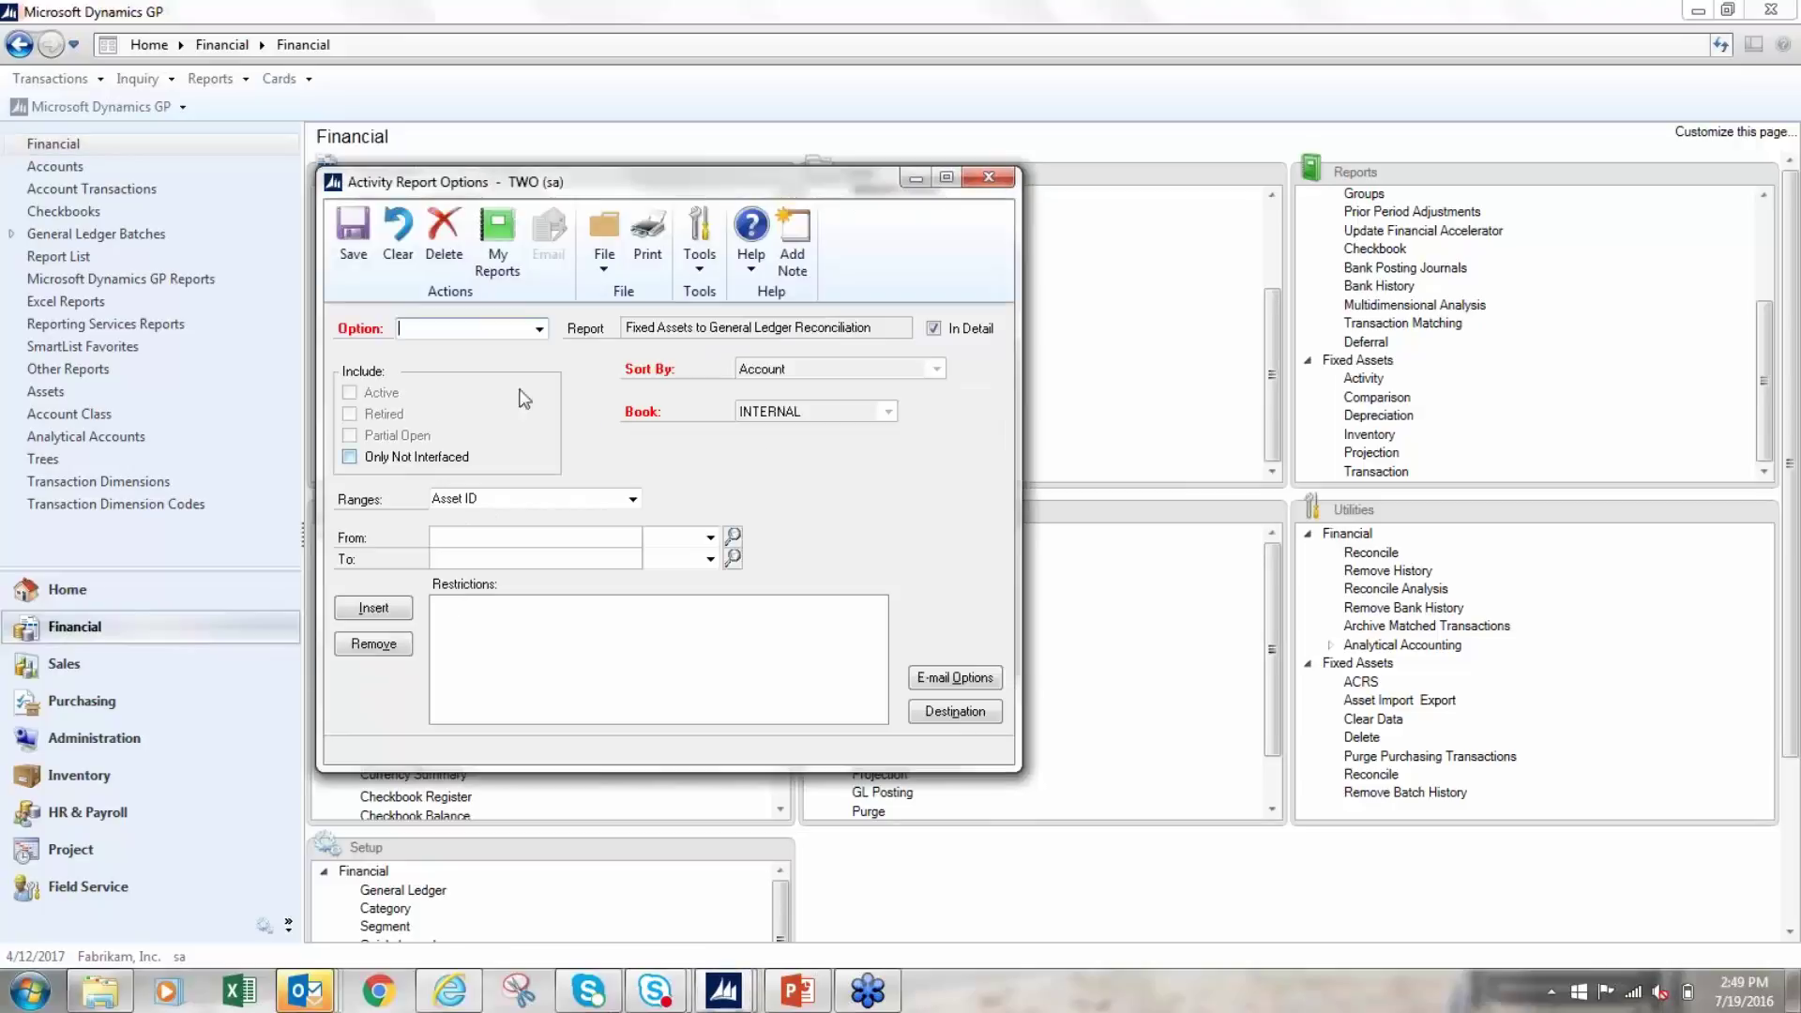
type("1")
key("Tab")
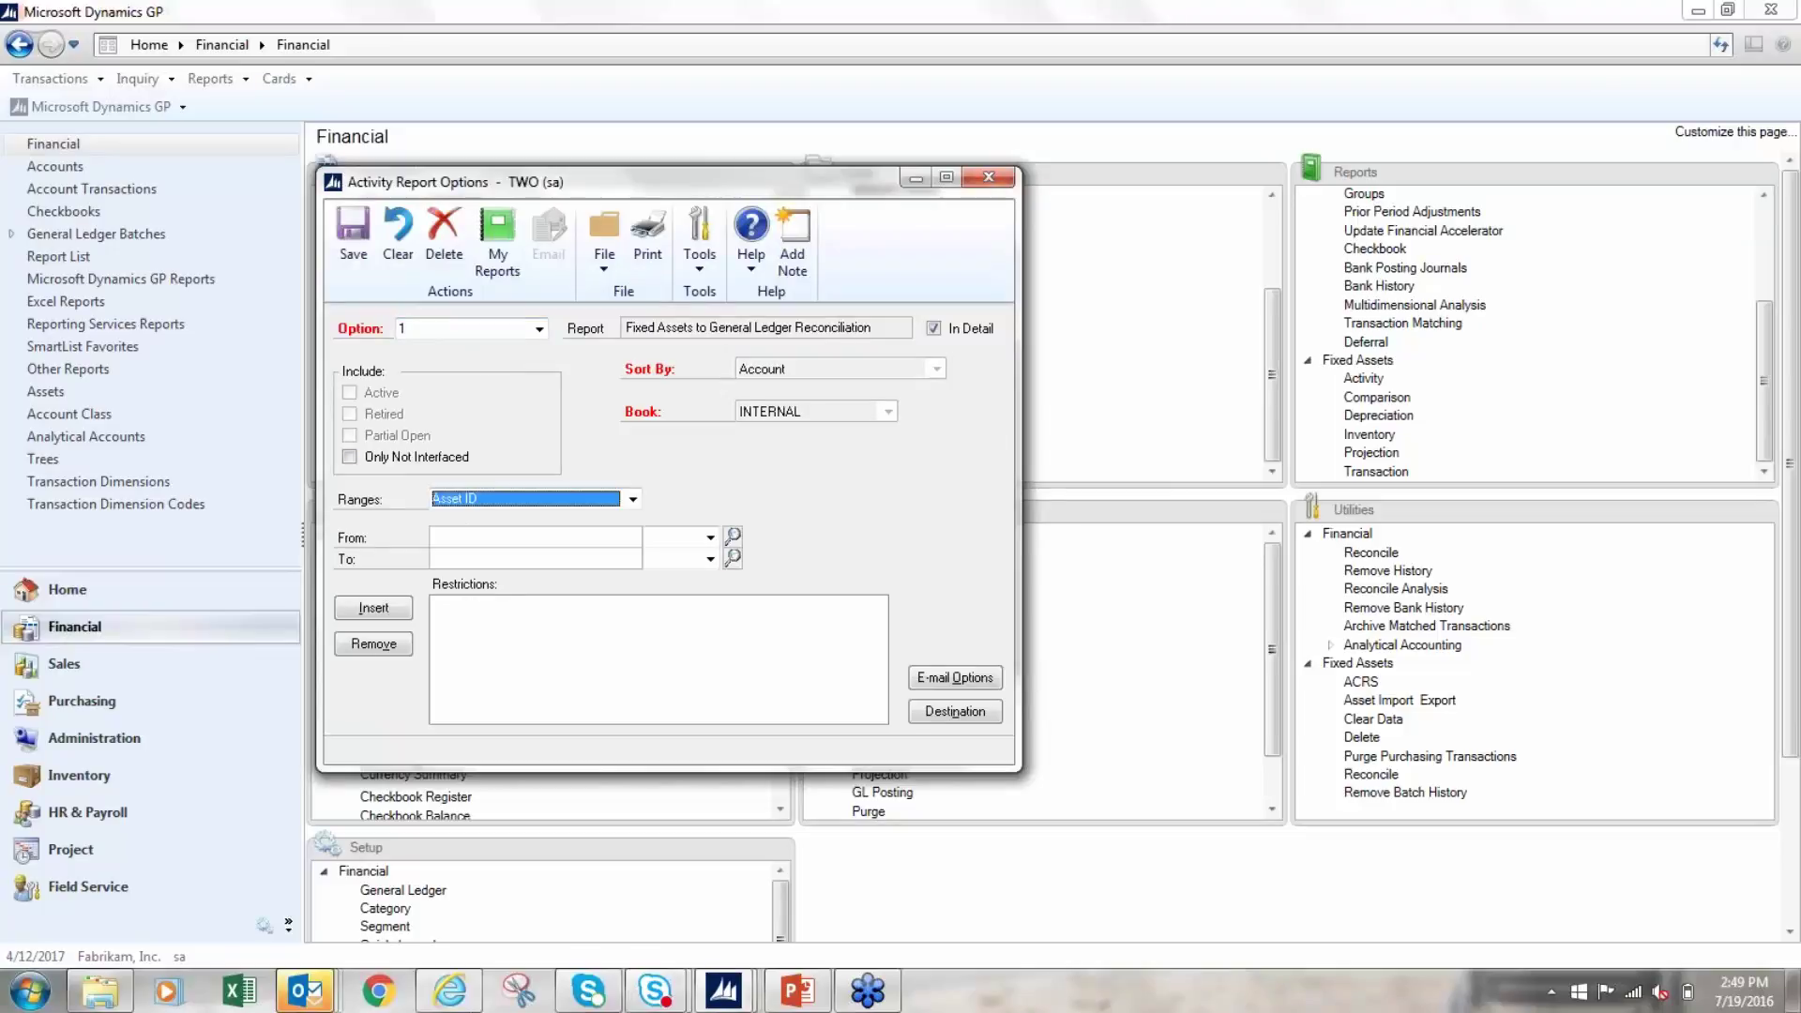
Send the Fixed Assets to General Ledger Reconciliation report to Screen only, and run it in detail.
left_click(940, 713)
left_click(698, 507)
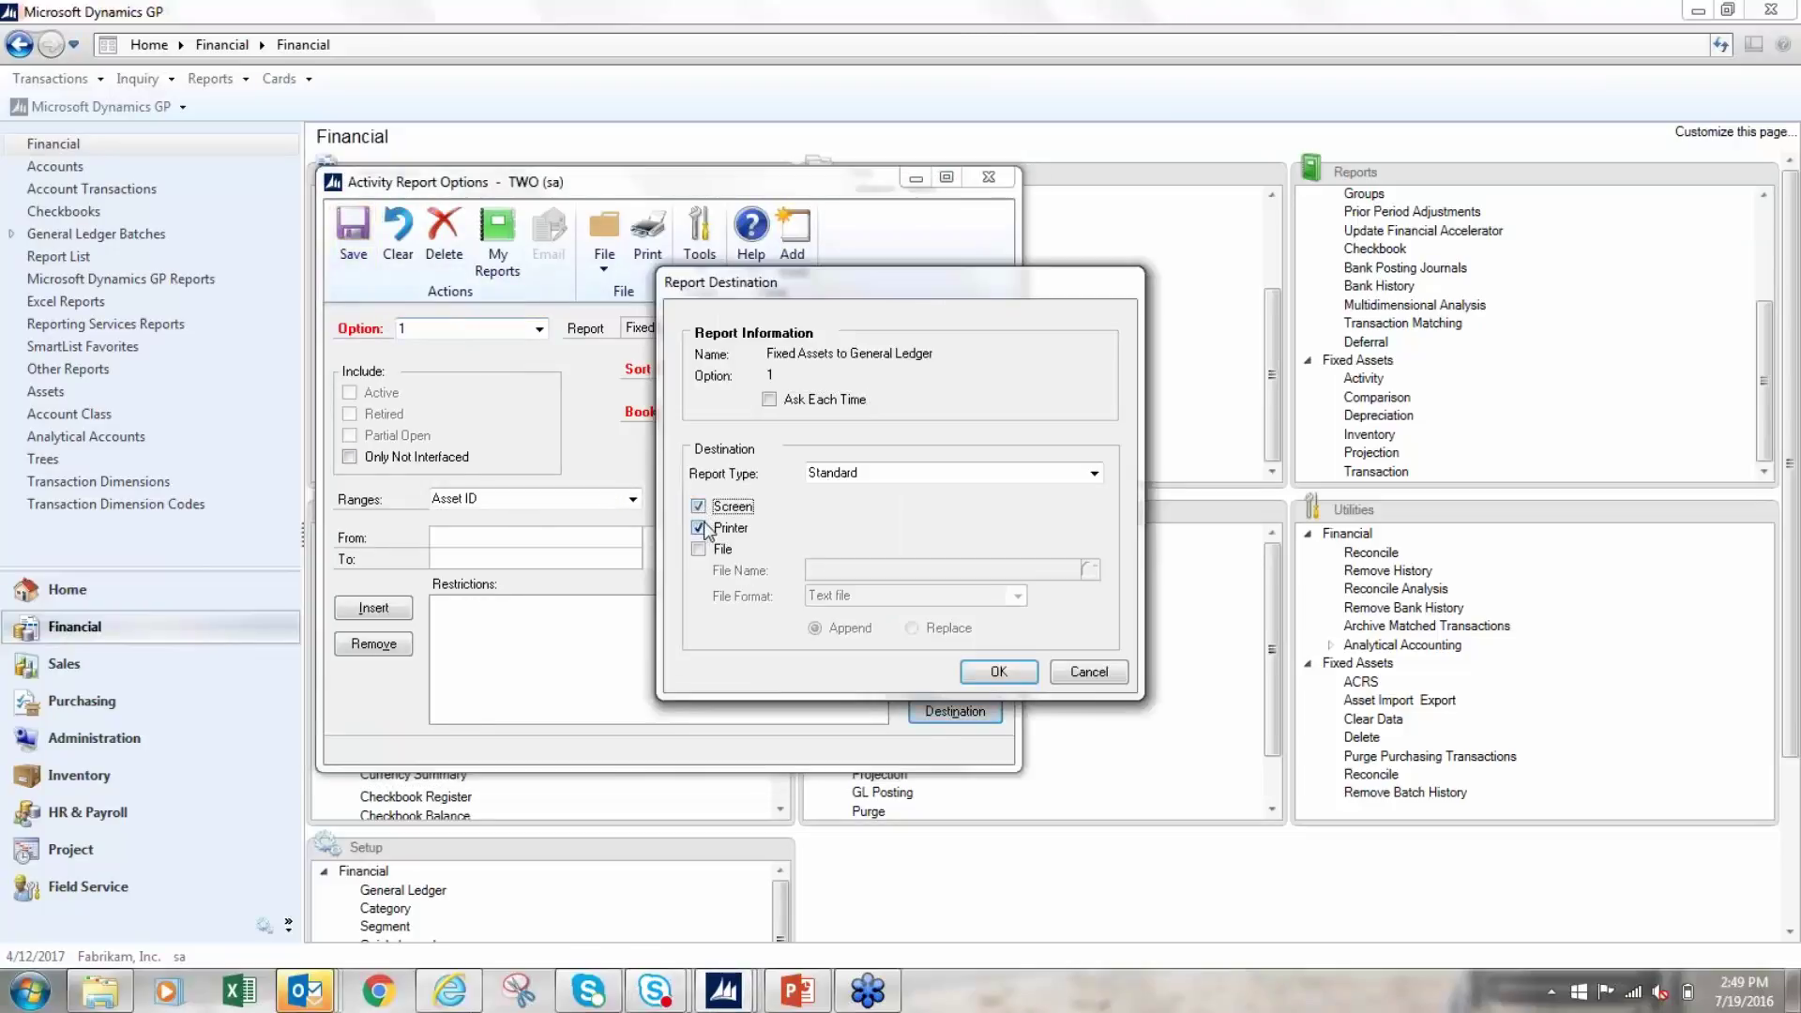
left_click(699, 527)
left_click(997, 671)
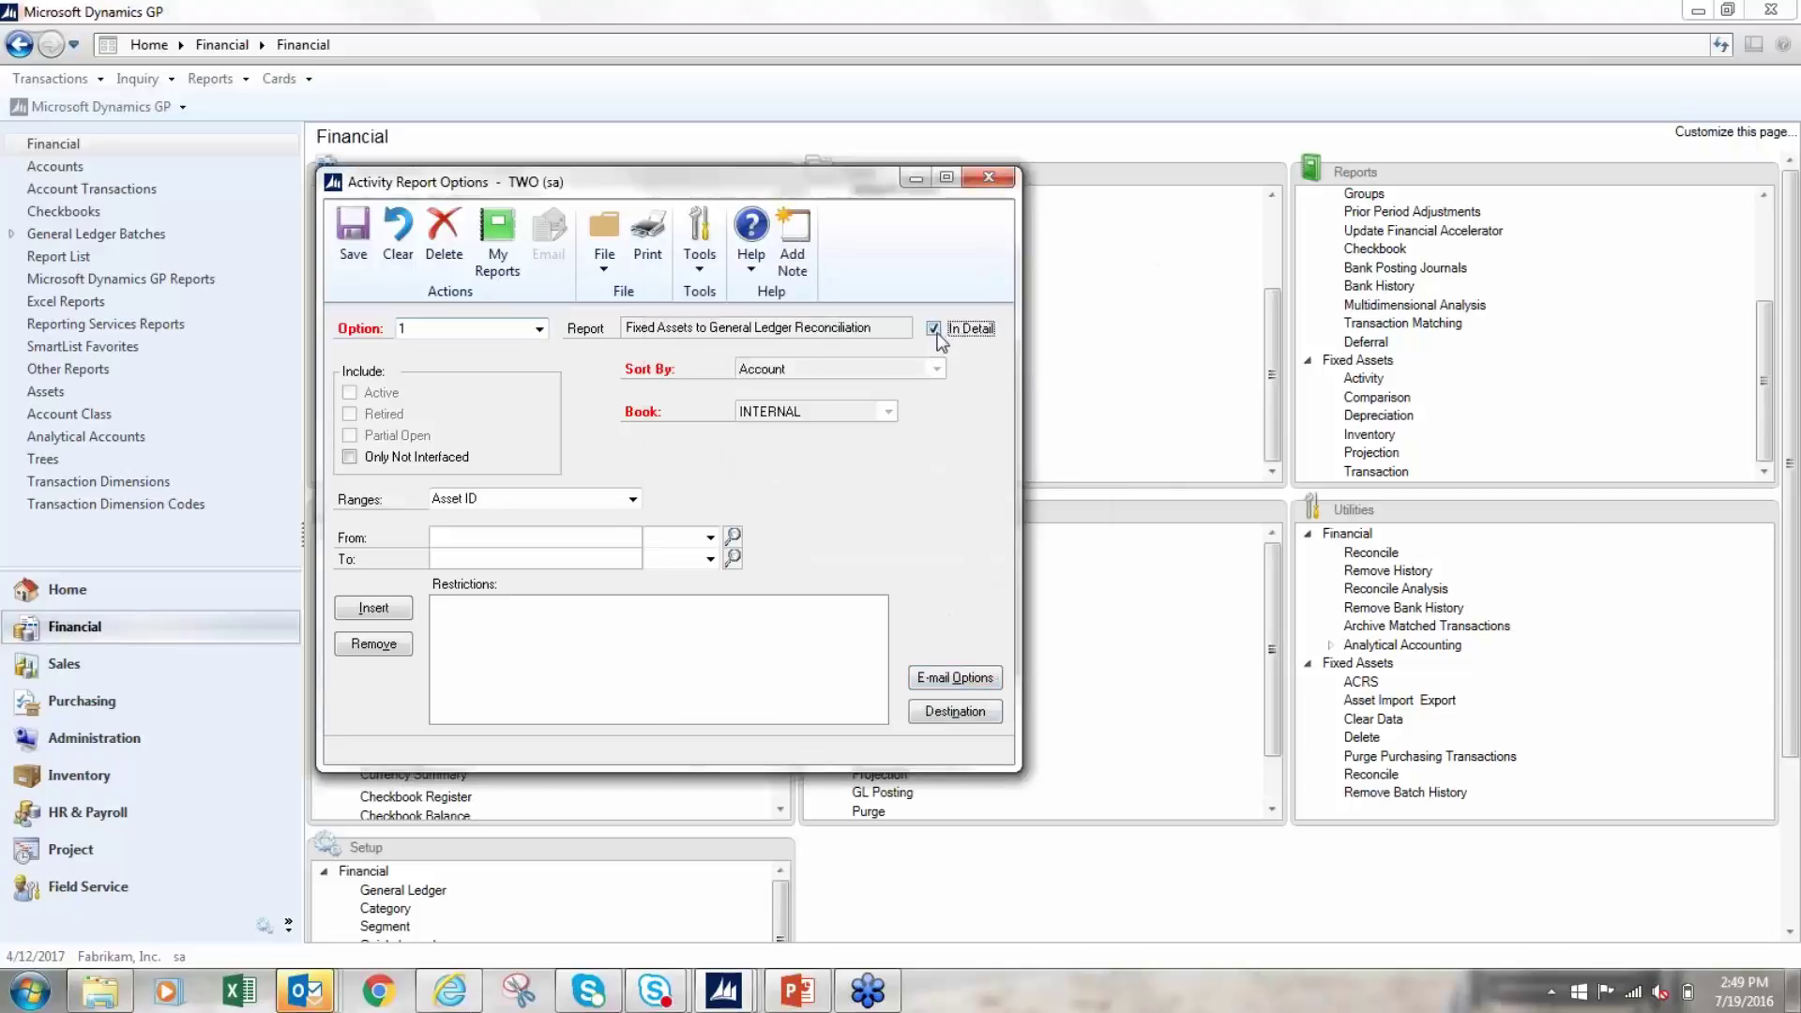
left_click(649, 246)
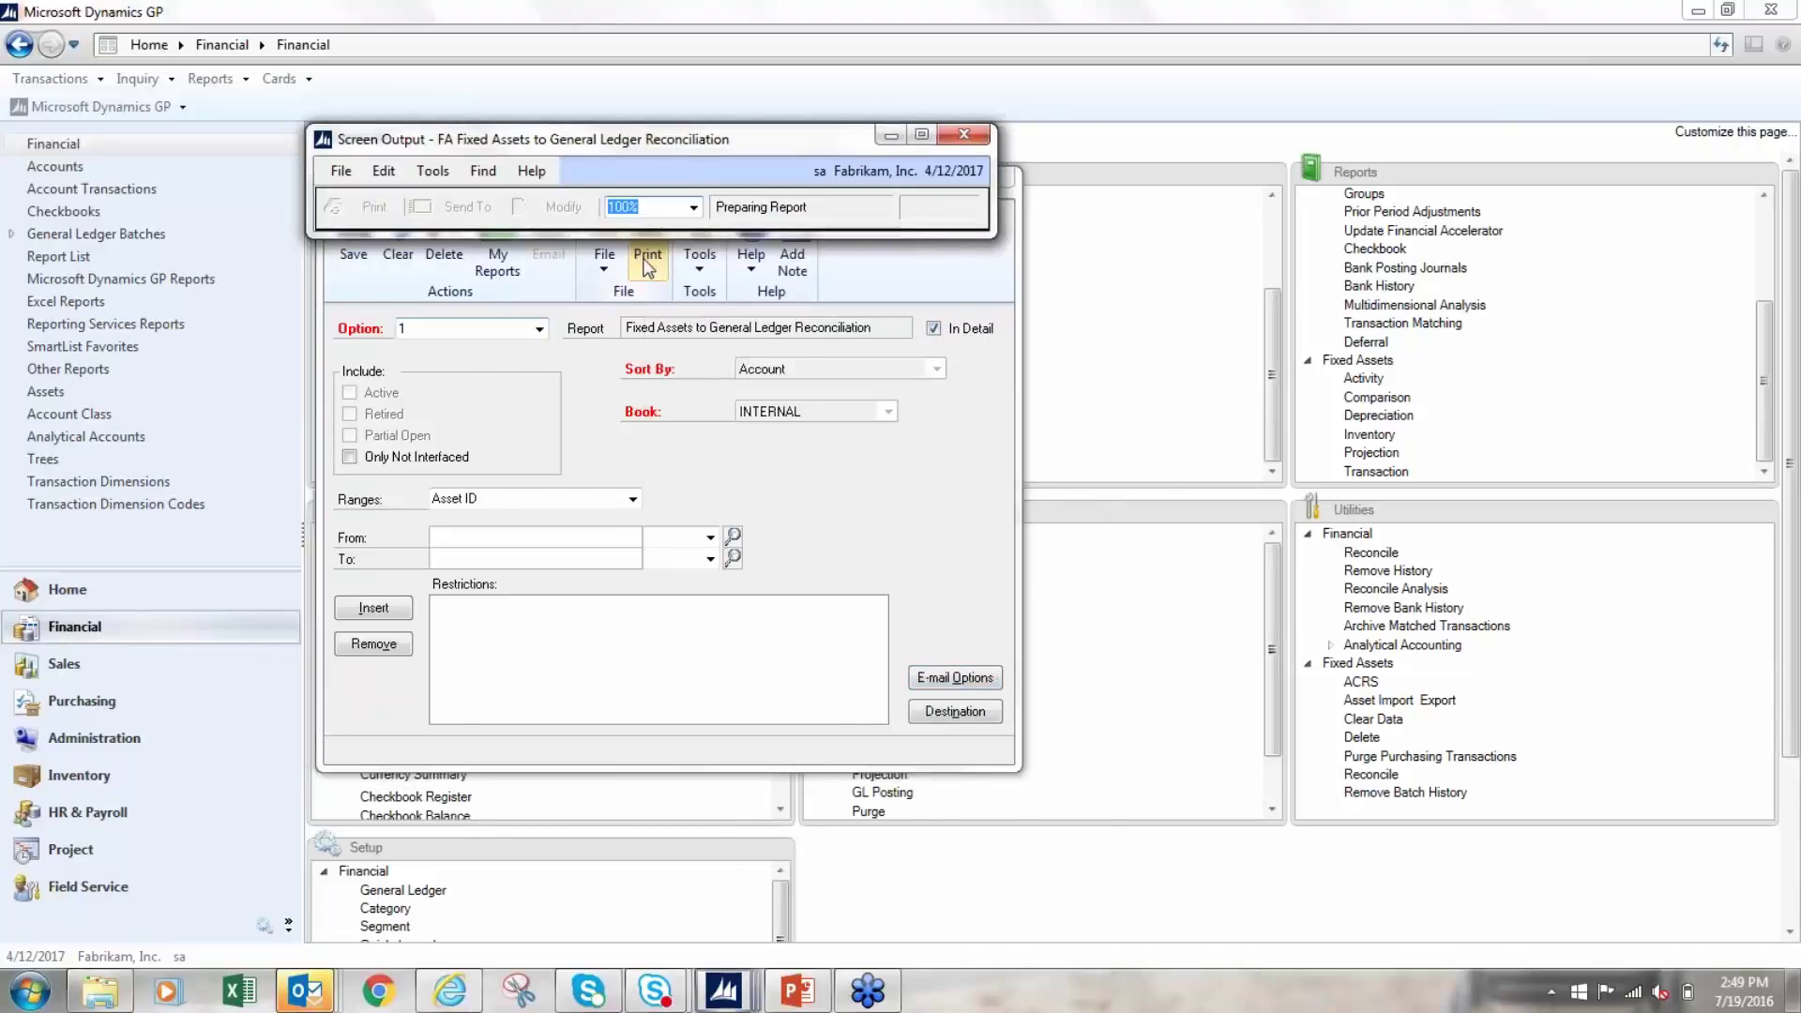
Examine the reconciliation's asset transactions by account, and close the report and the activity reports, discarding option 1.
left_click(1000, 138)
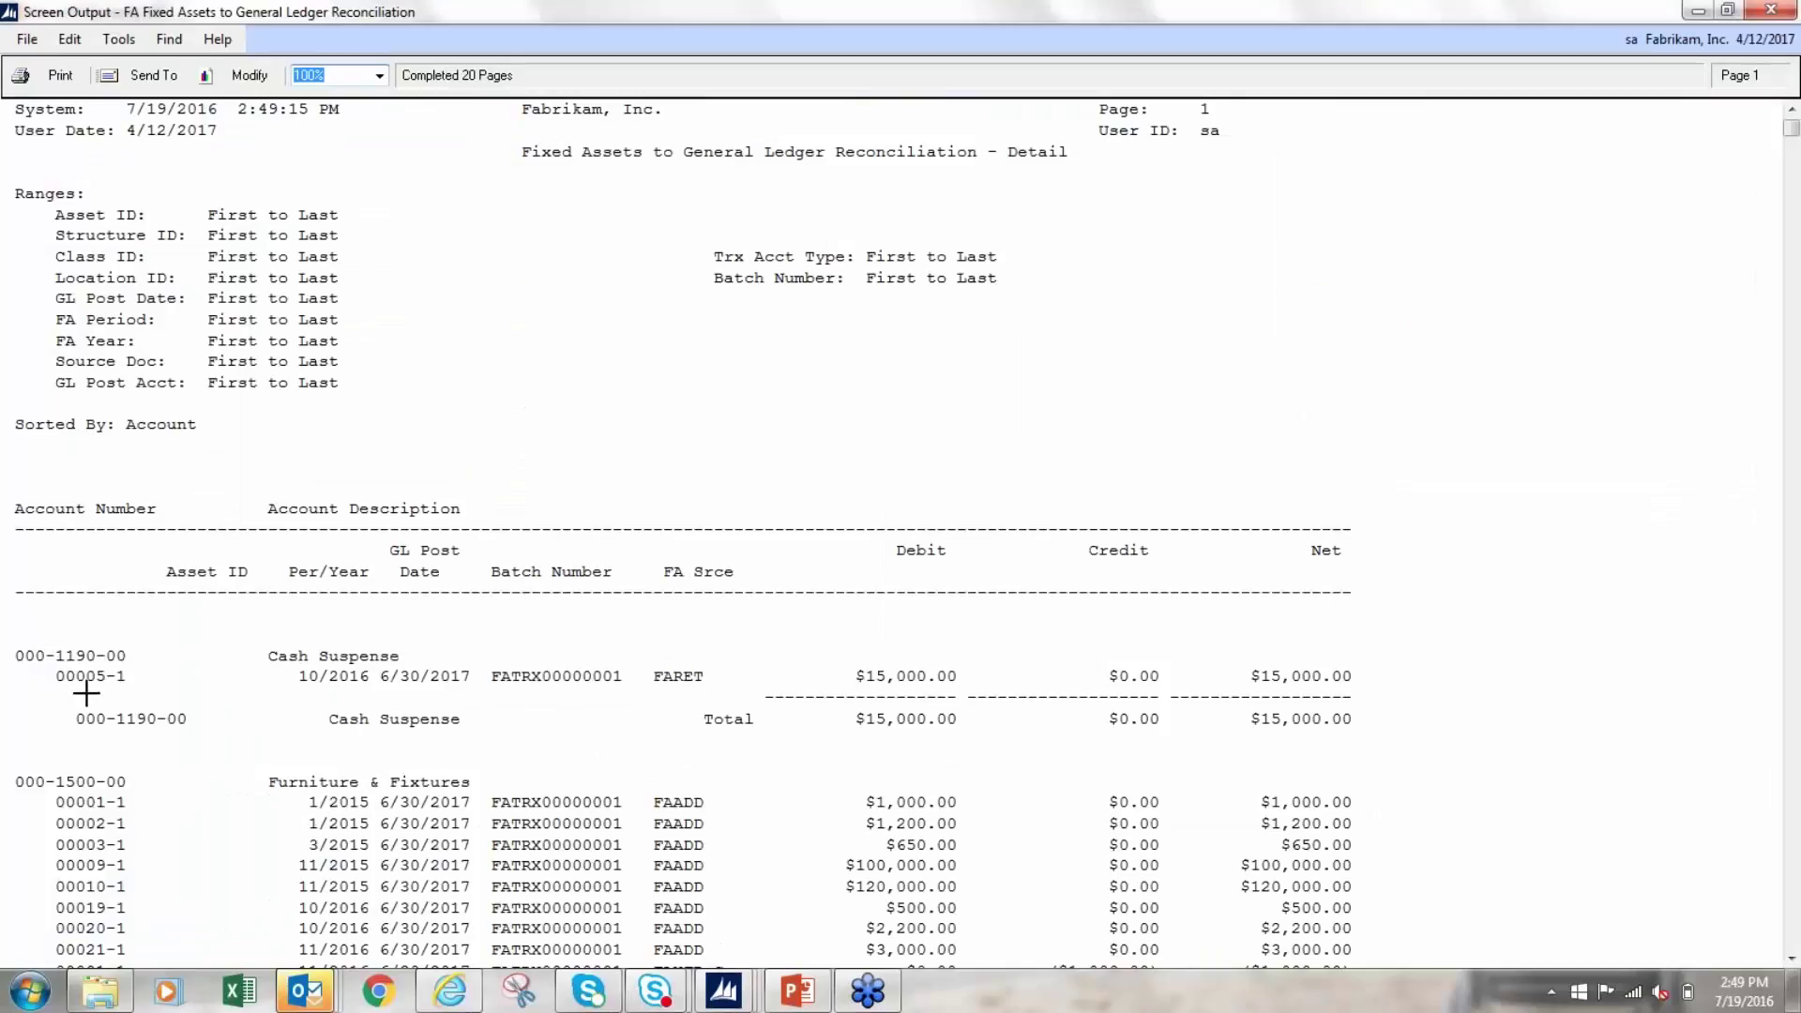
scroll(111, 855, "down", 3)
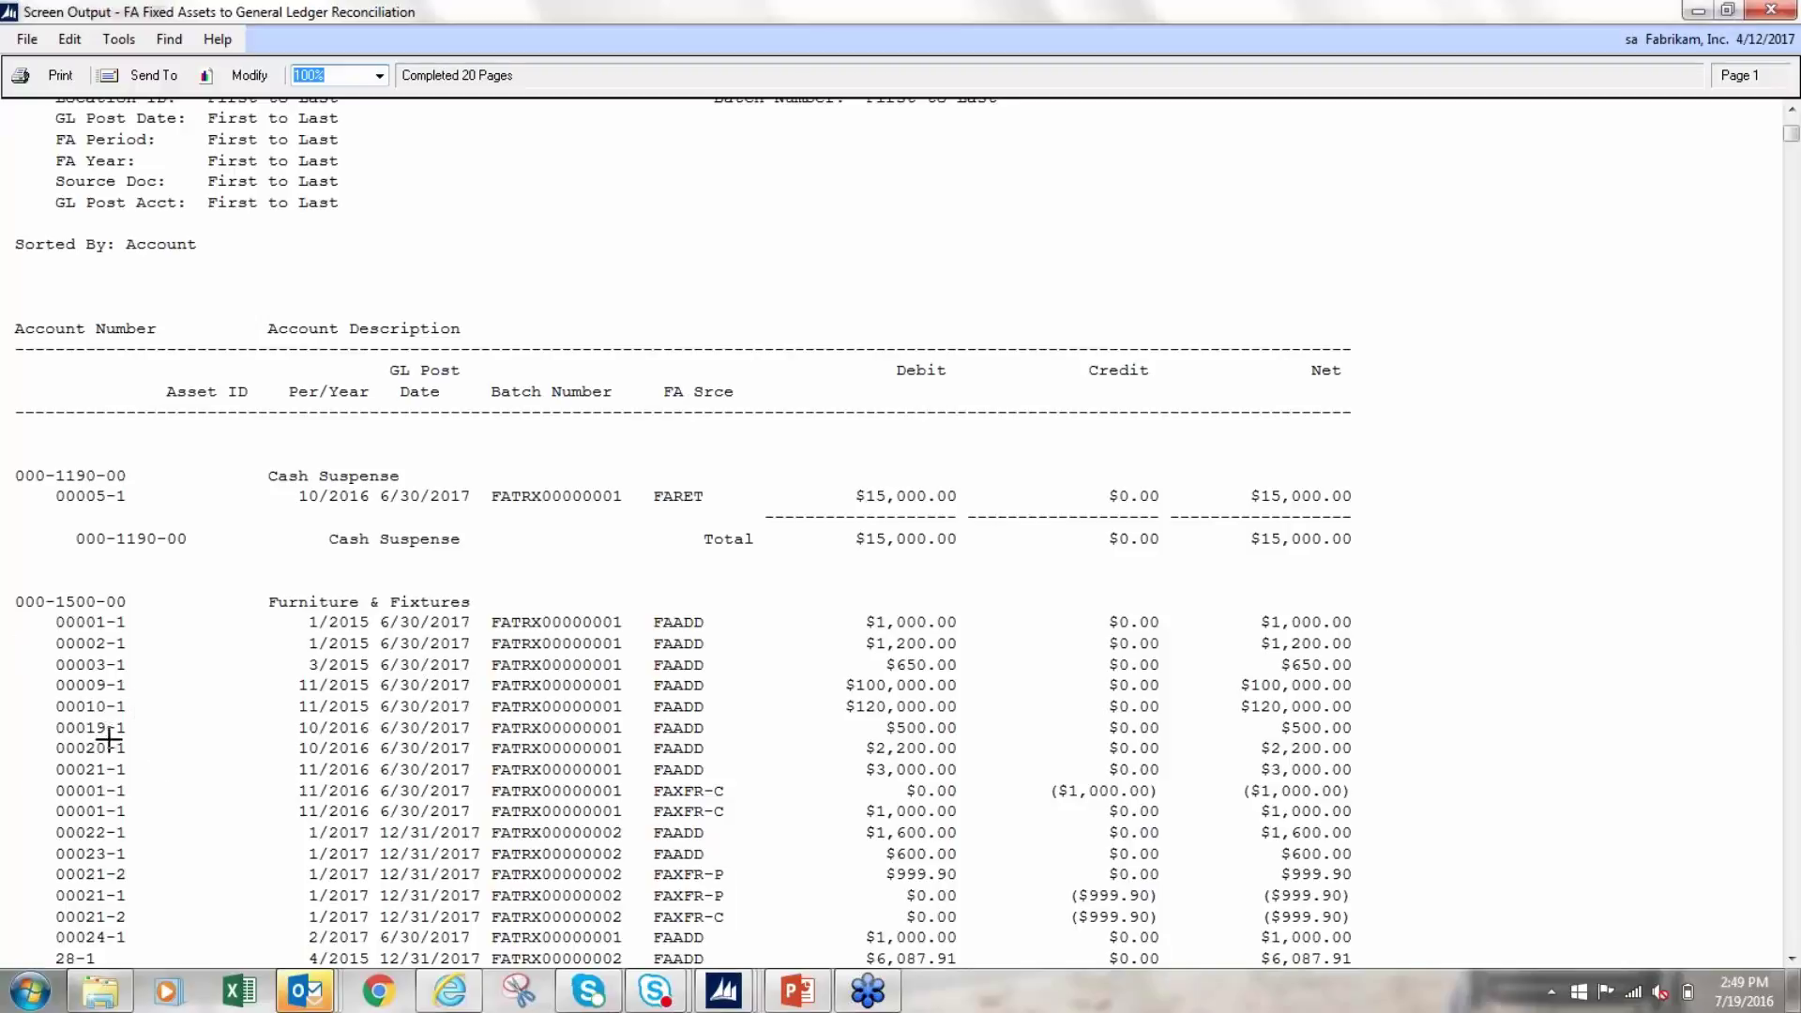
left_click(371, 496)
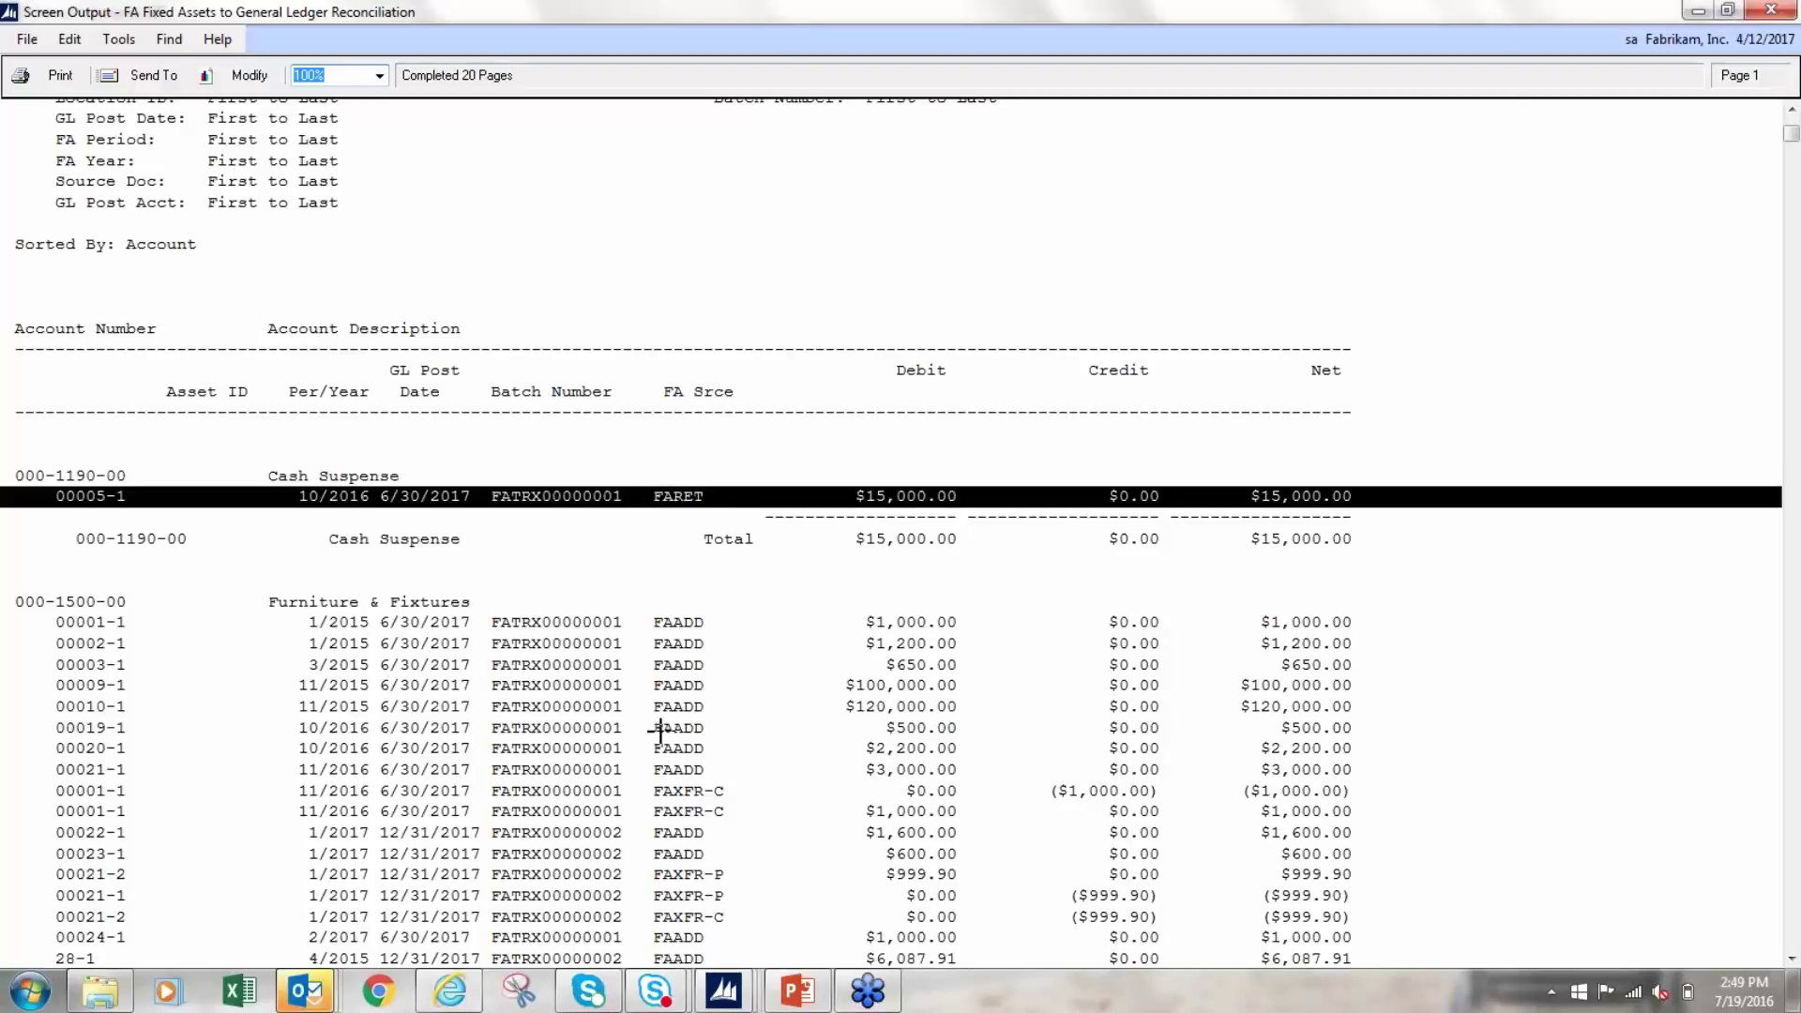
scroll(674, 723, "down", 5)
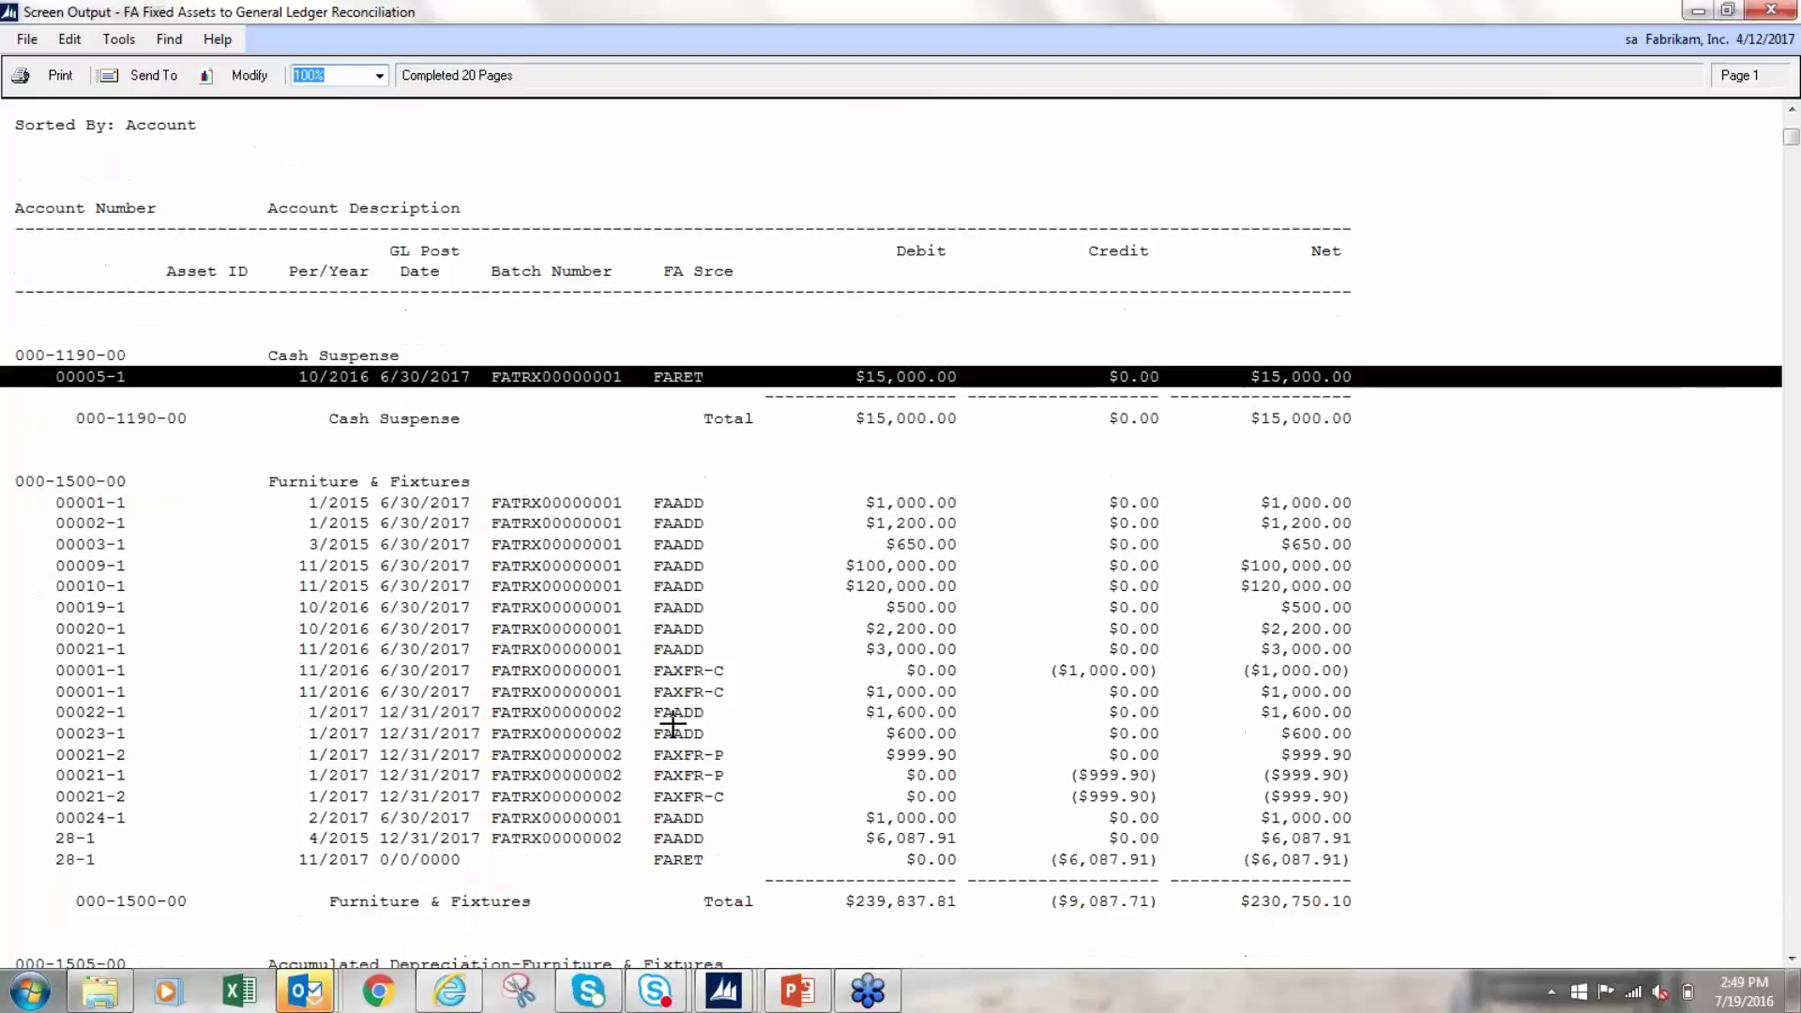
scroll(672, 711, "down", 8)
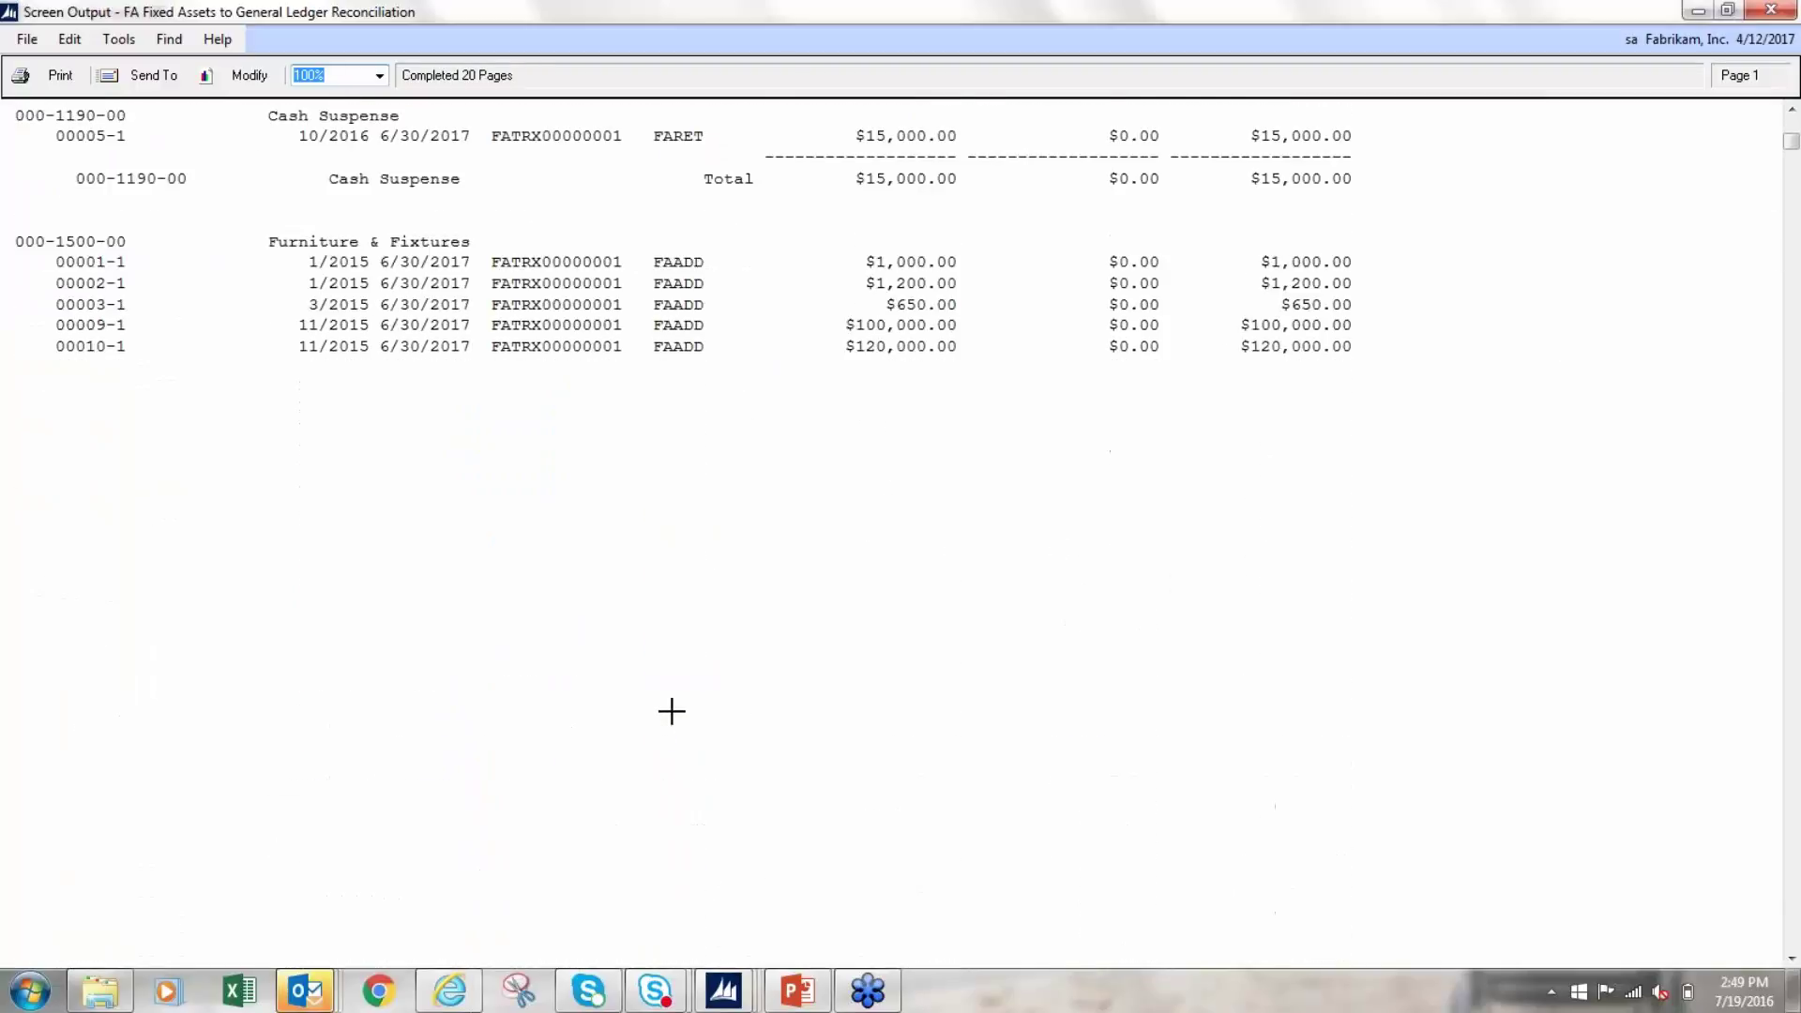
scroll(671, 701, "down", 15)
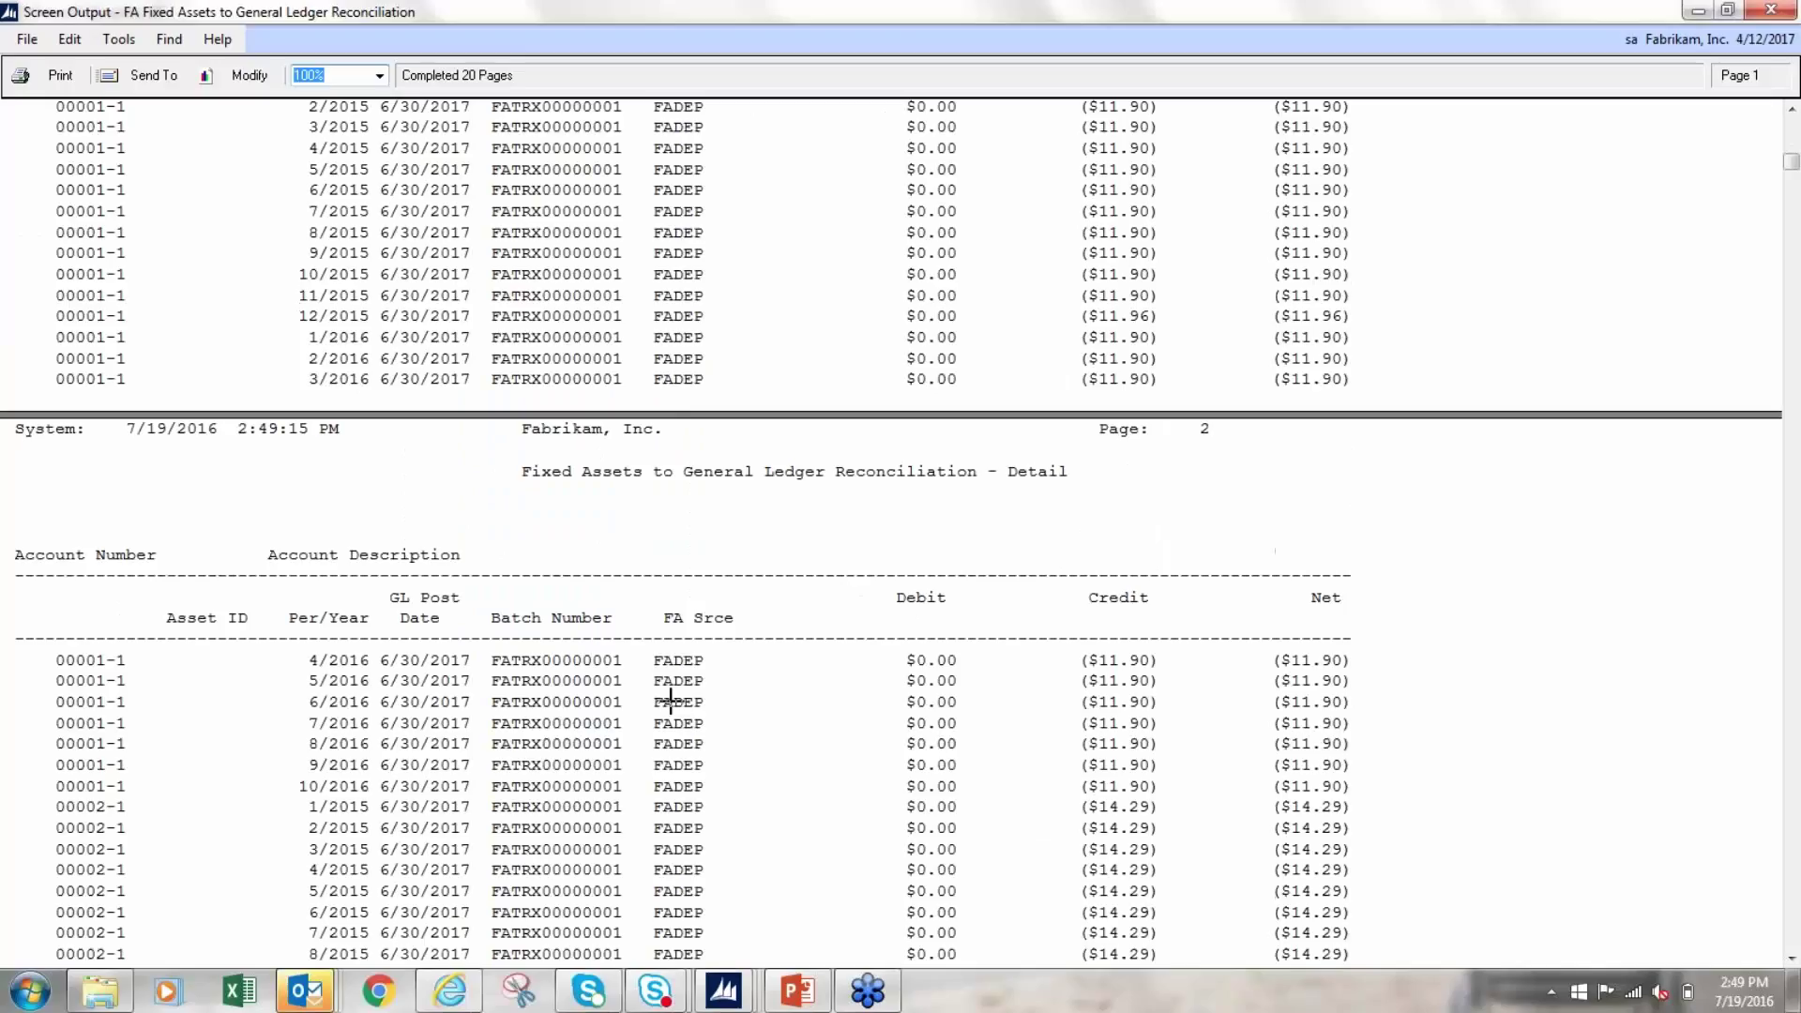
scroll(671, 700, "up", 12)
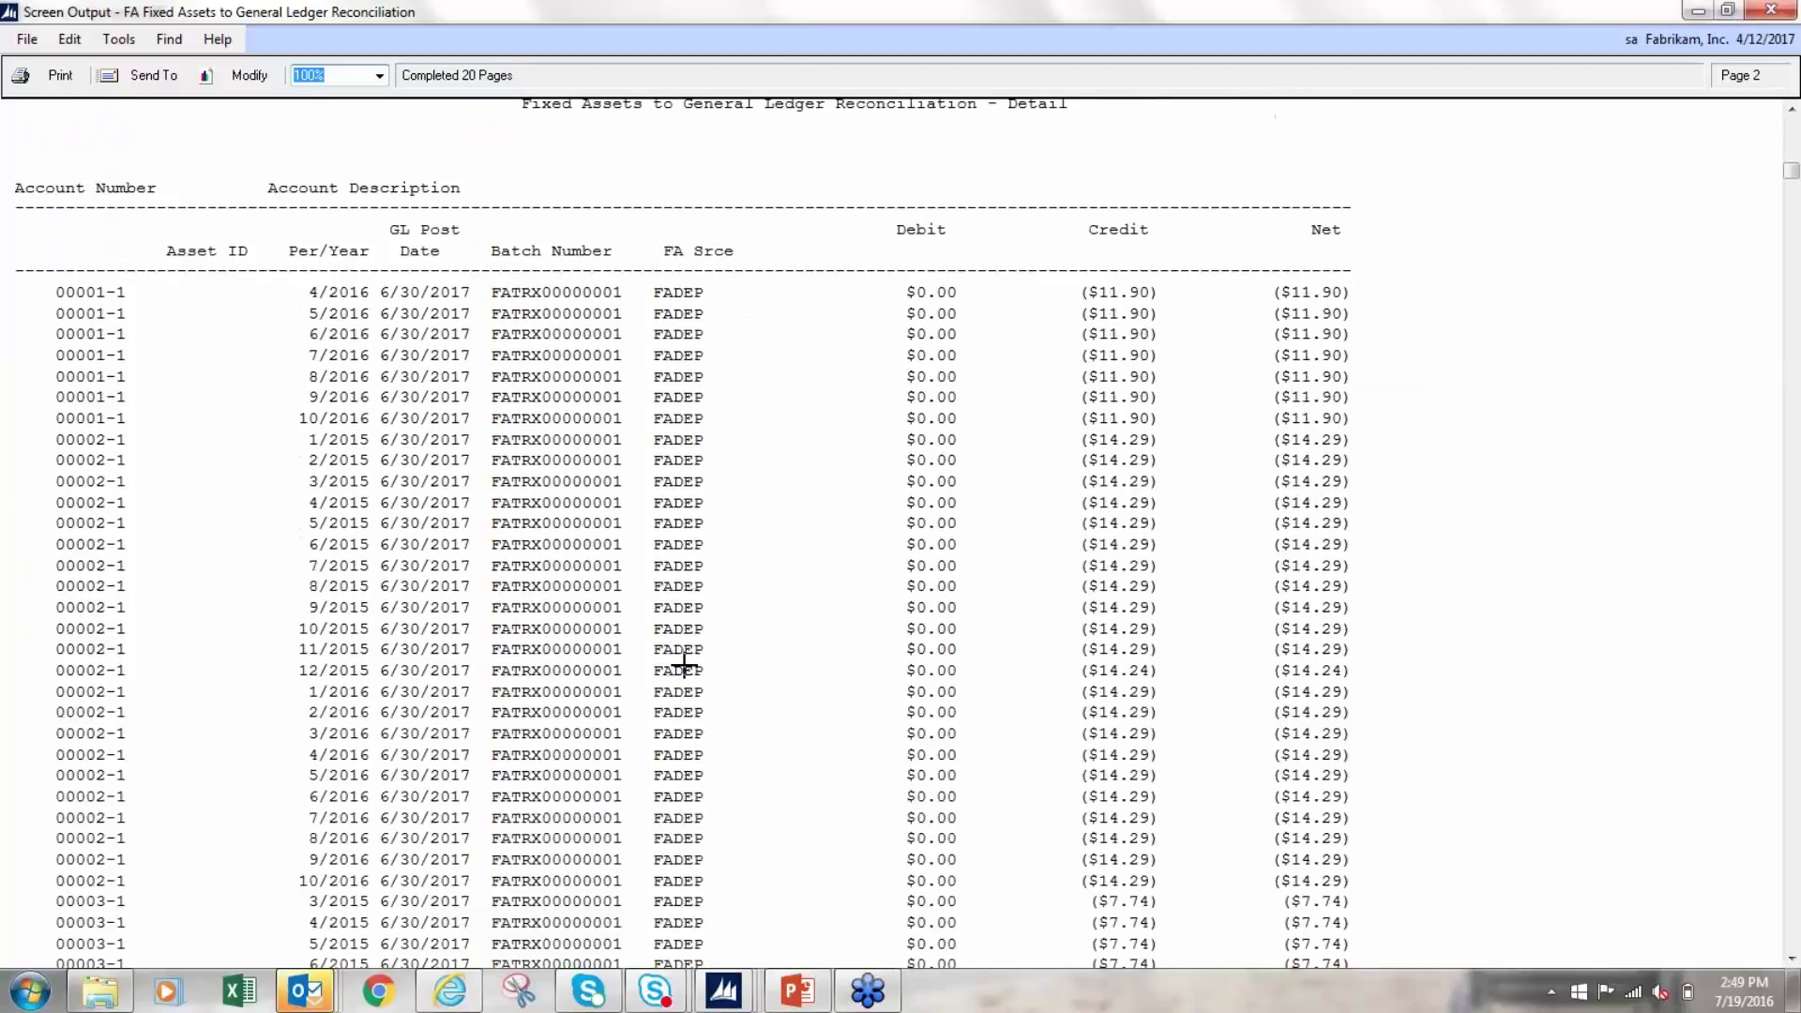
left_click(1768, 11)
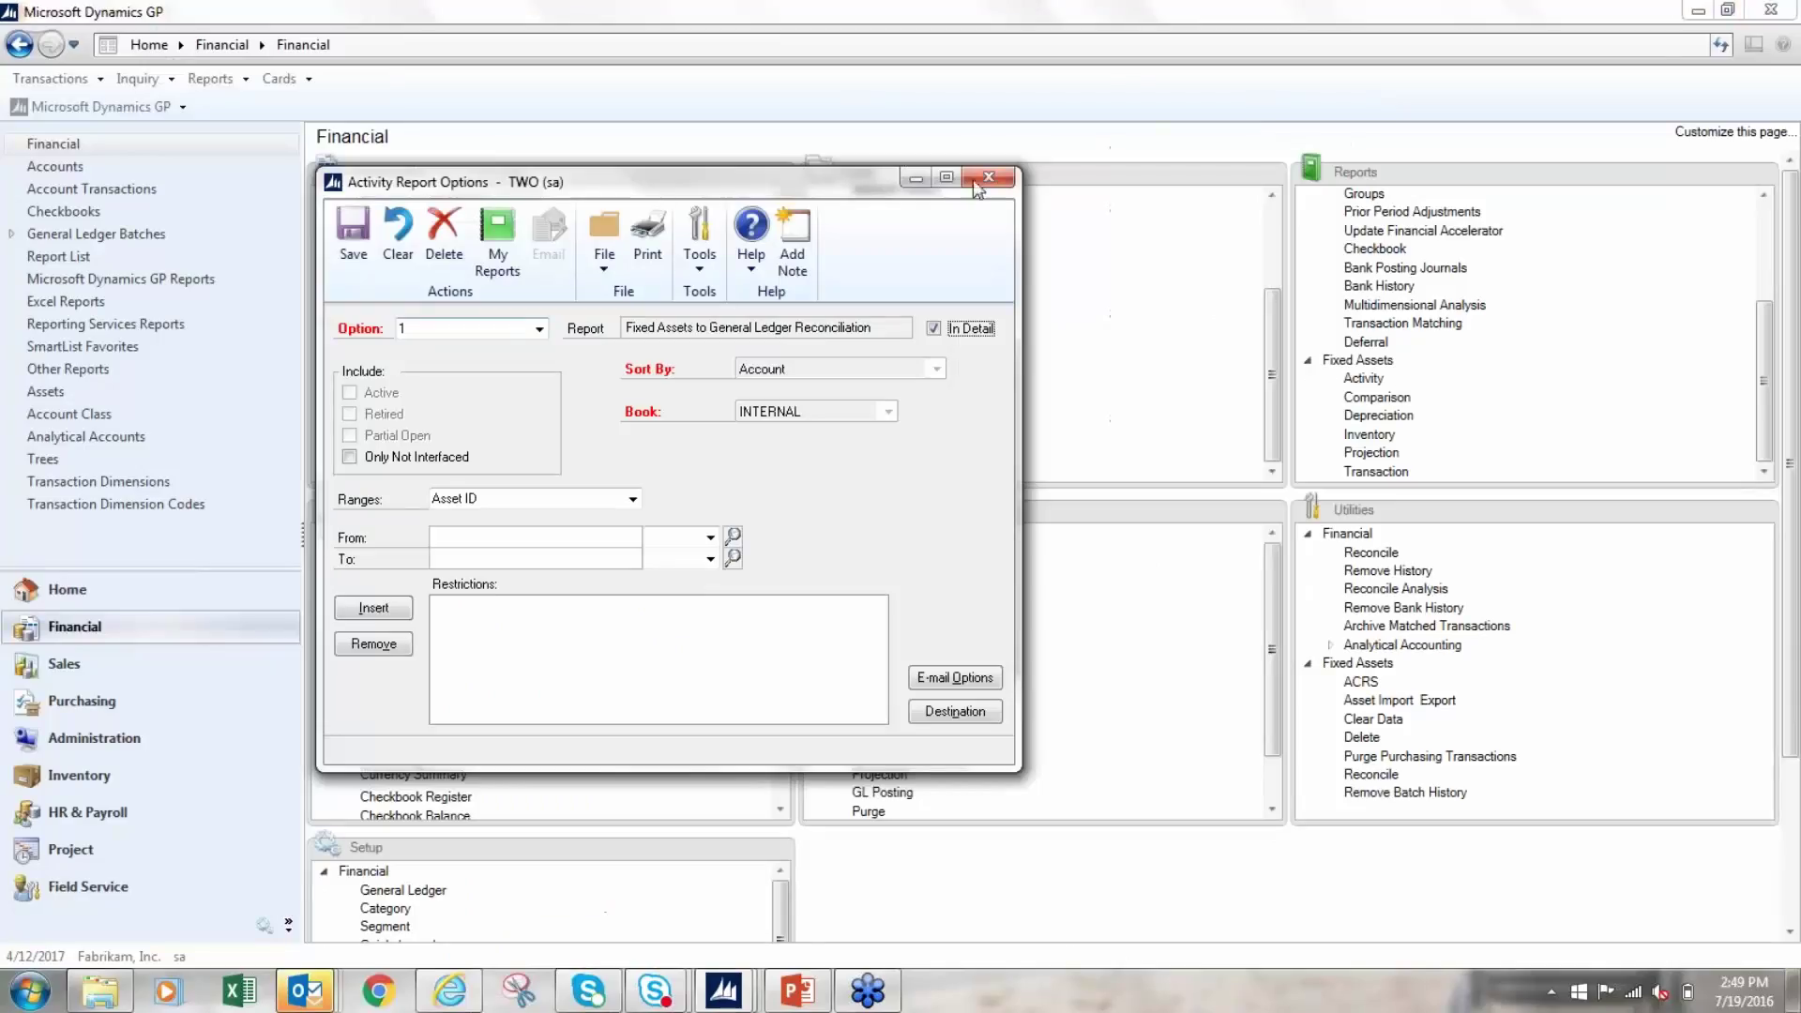
left_click(988, 177)
left_click(882, 563)
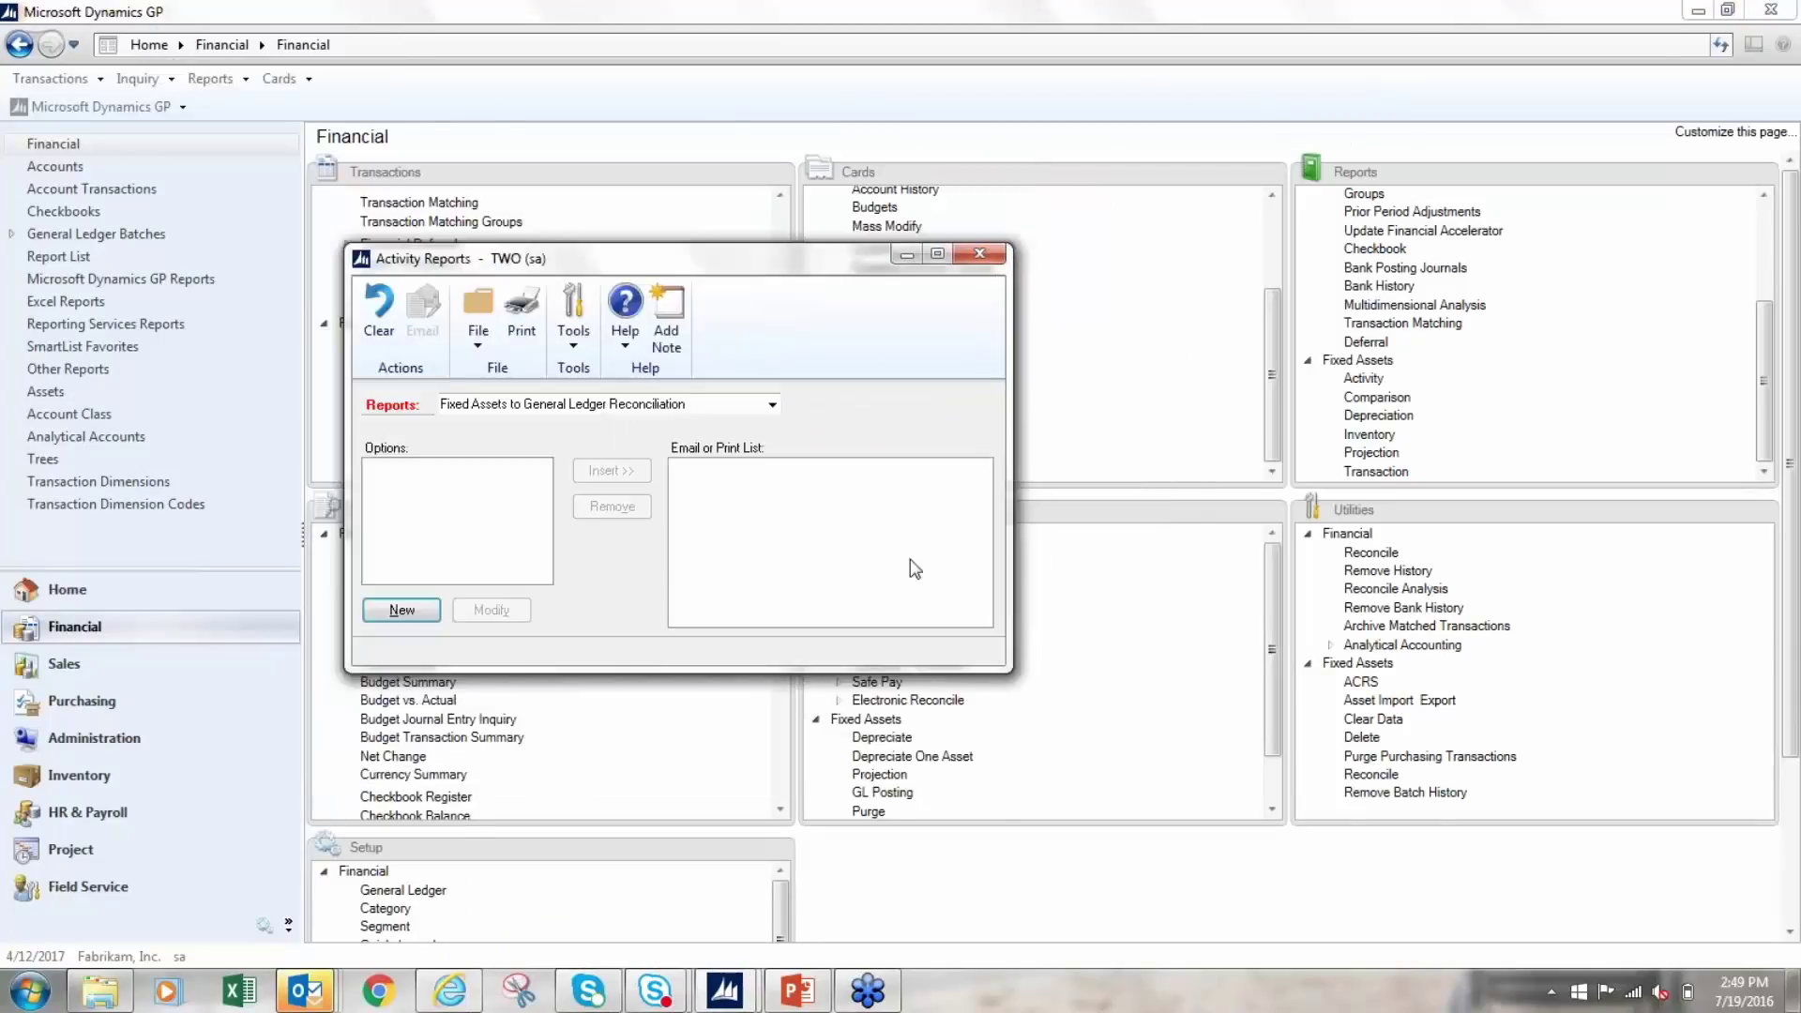
left_click(977, 252)
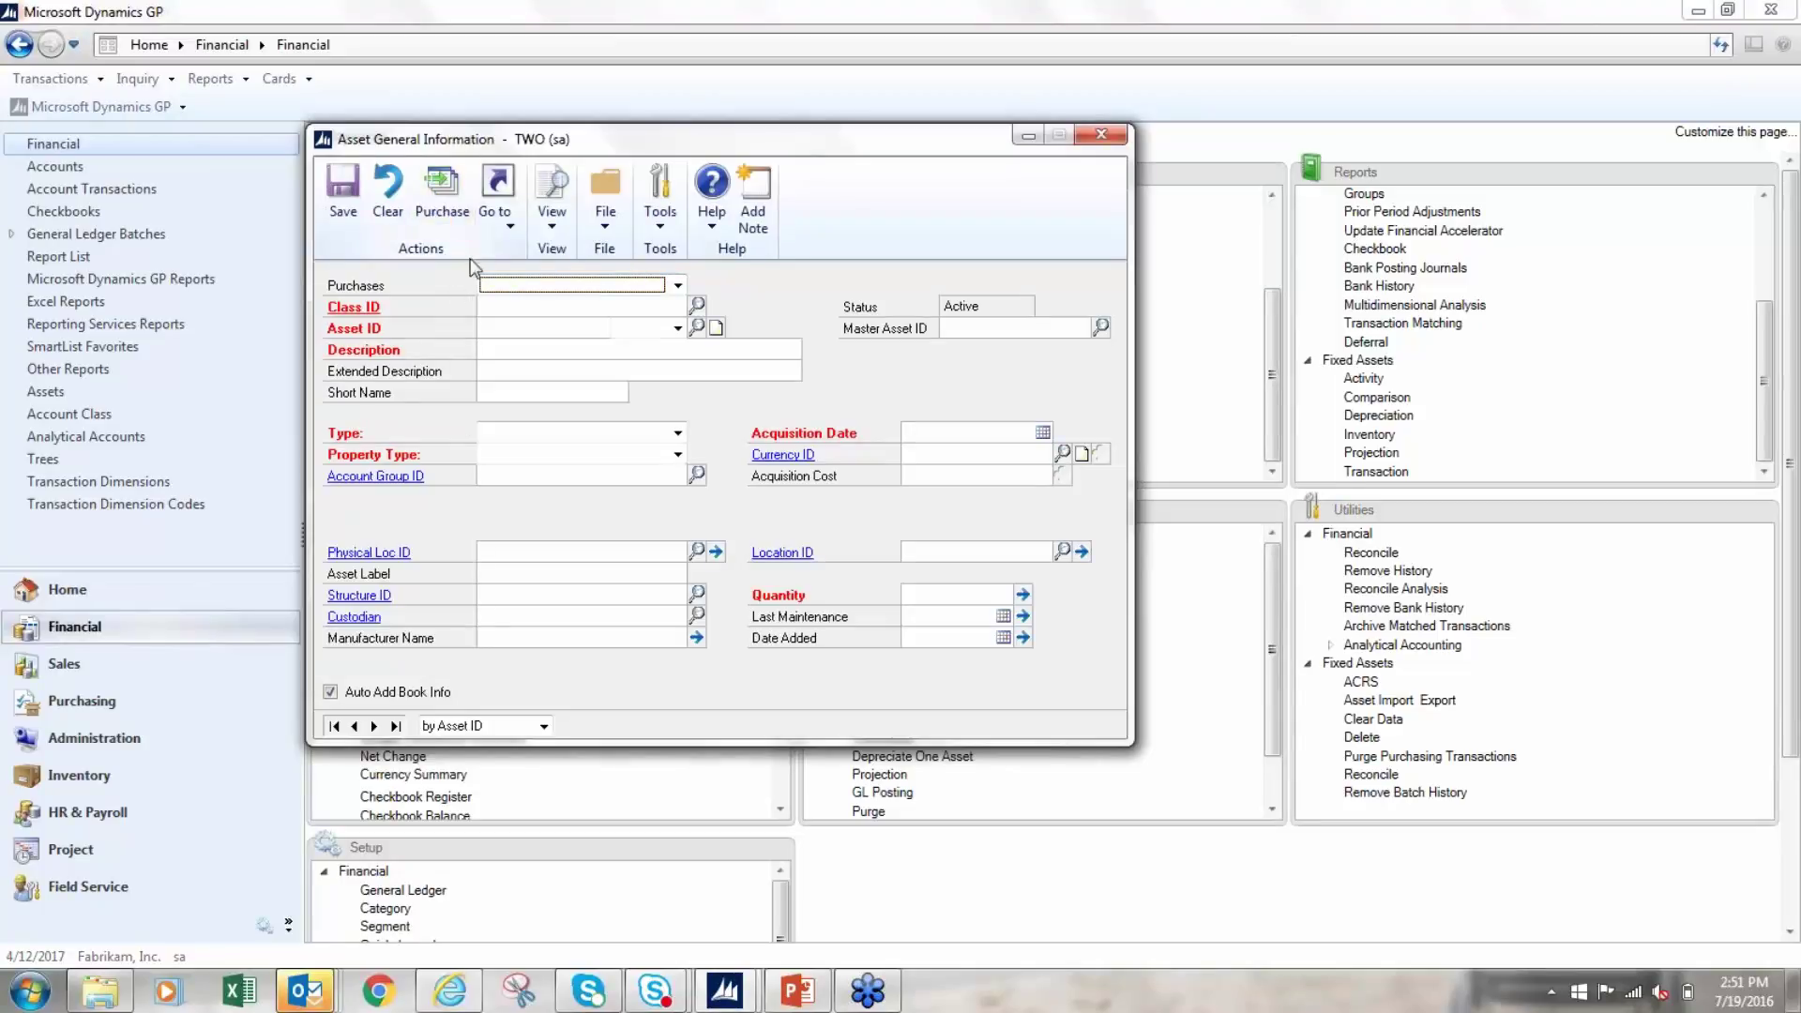
Start a new asset in the EQPT class and describe it as bulldozer.
left_click(697, 305)
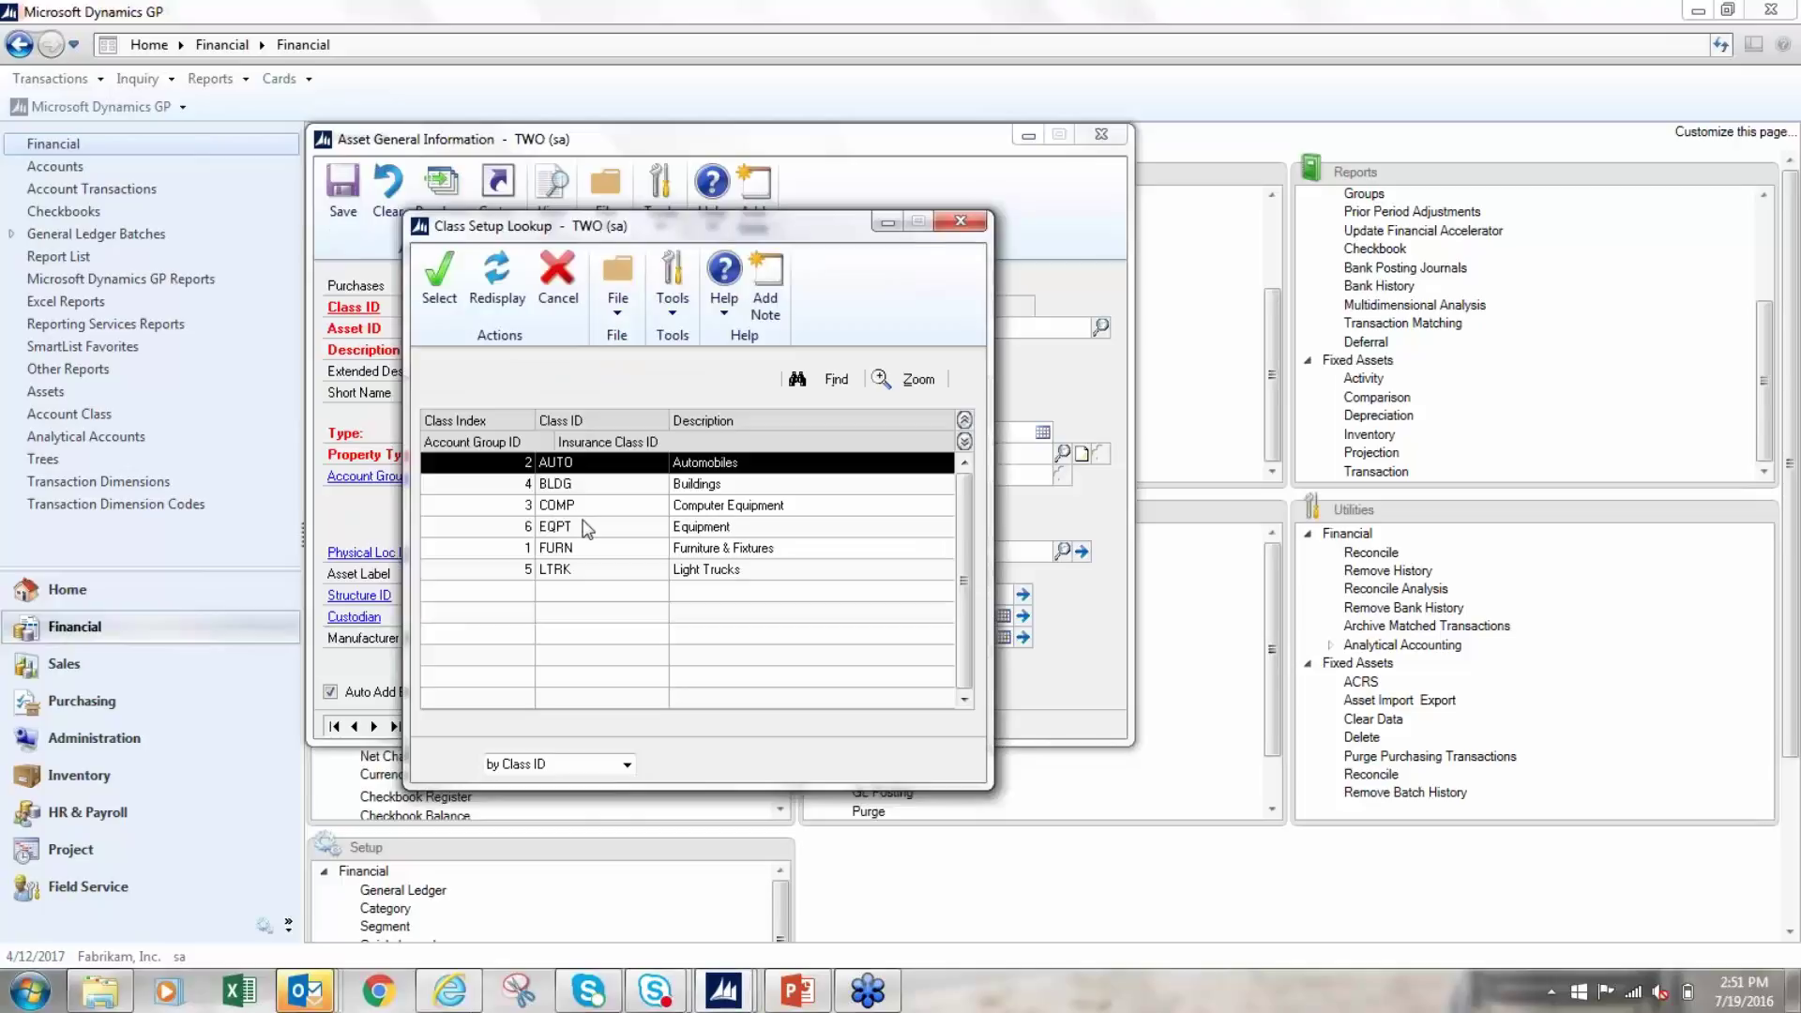
double_click(581, 527)
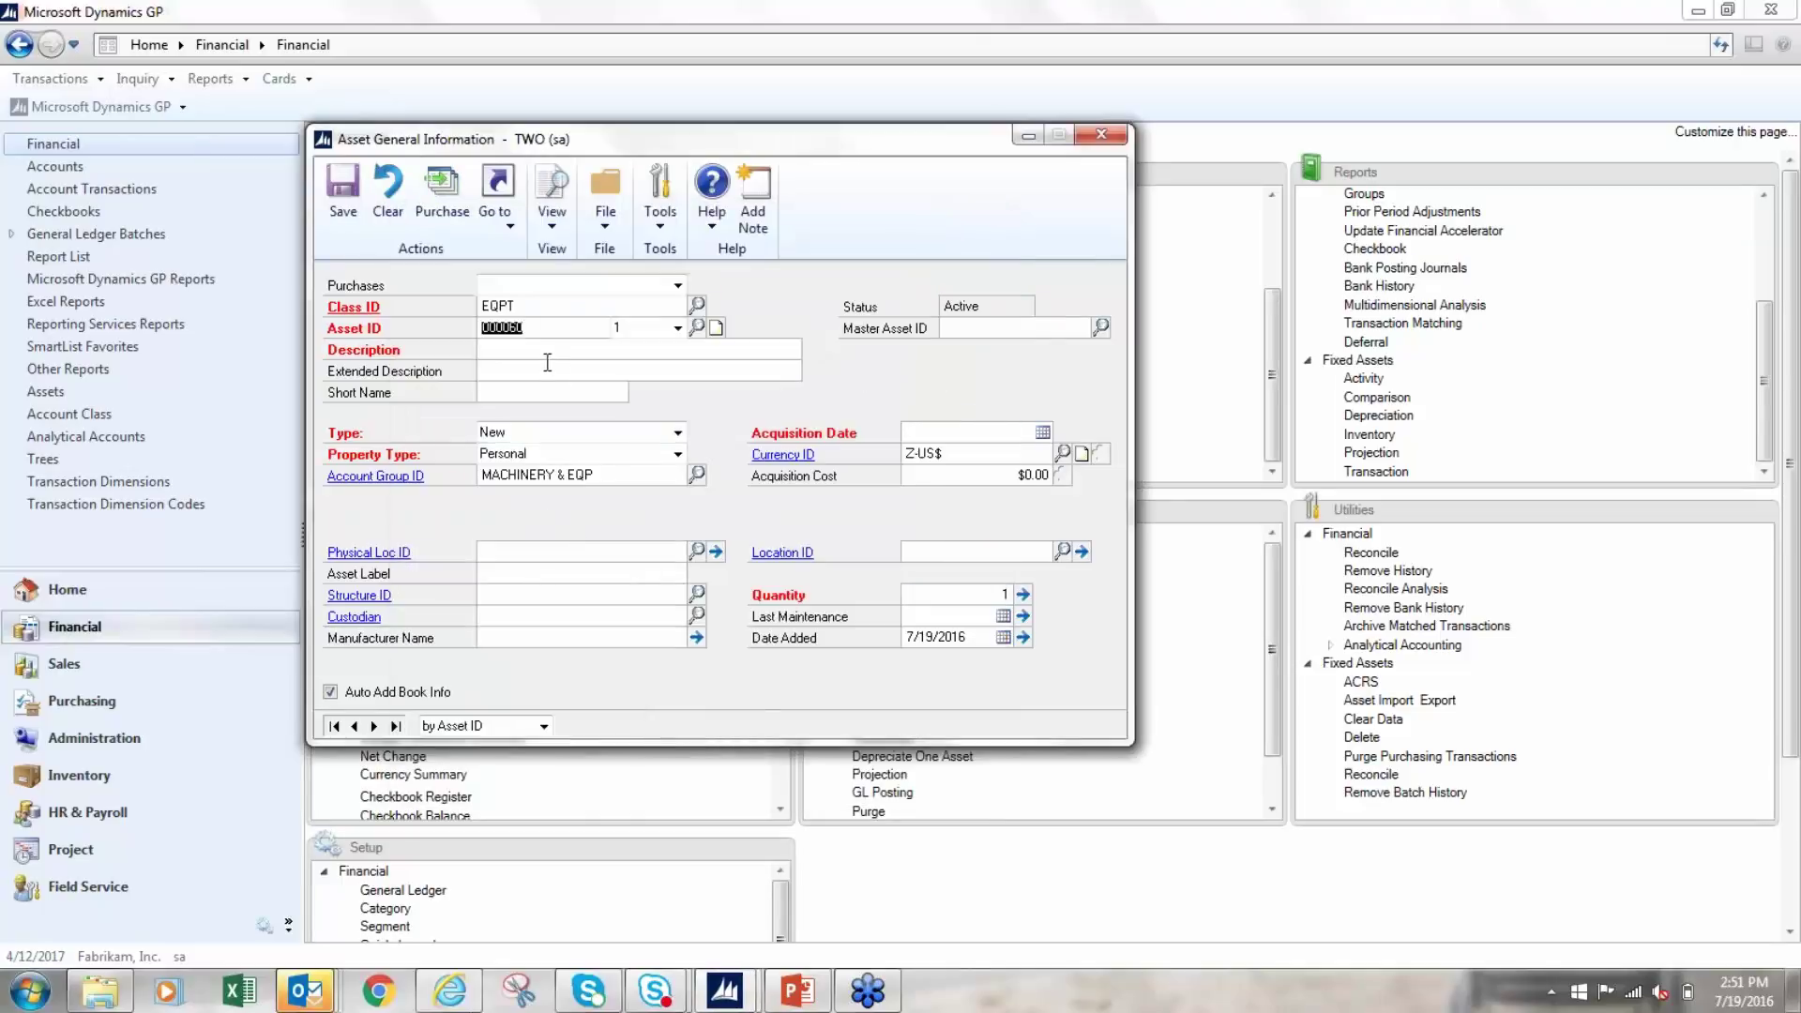
left_click(526, 346)
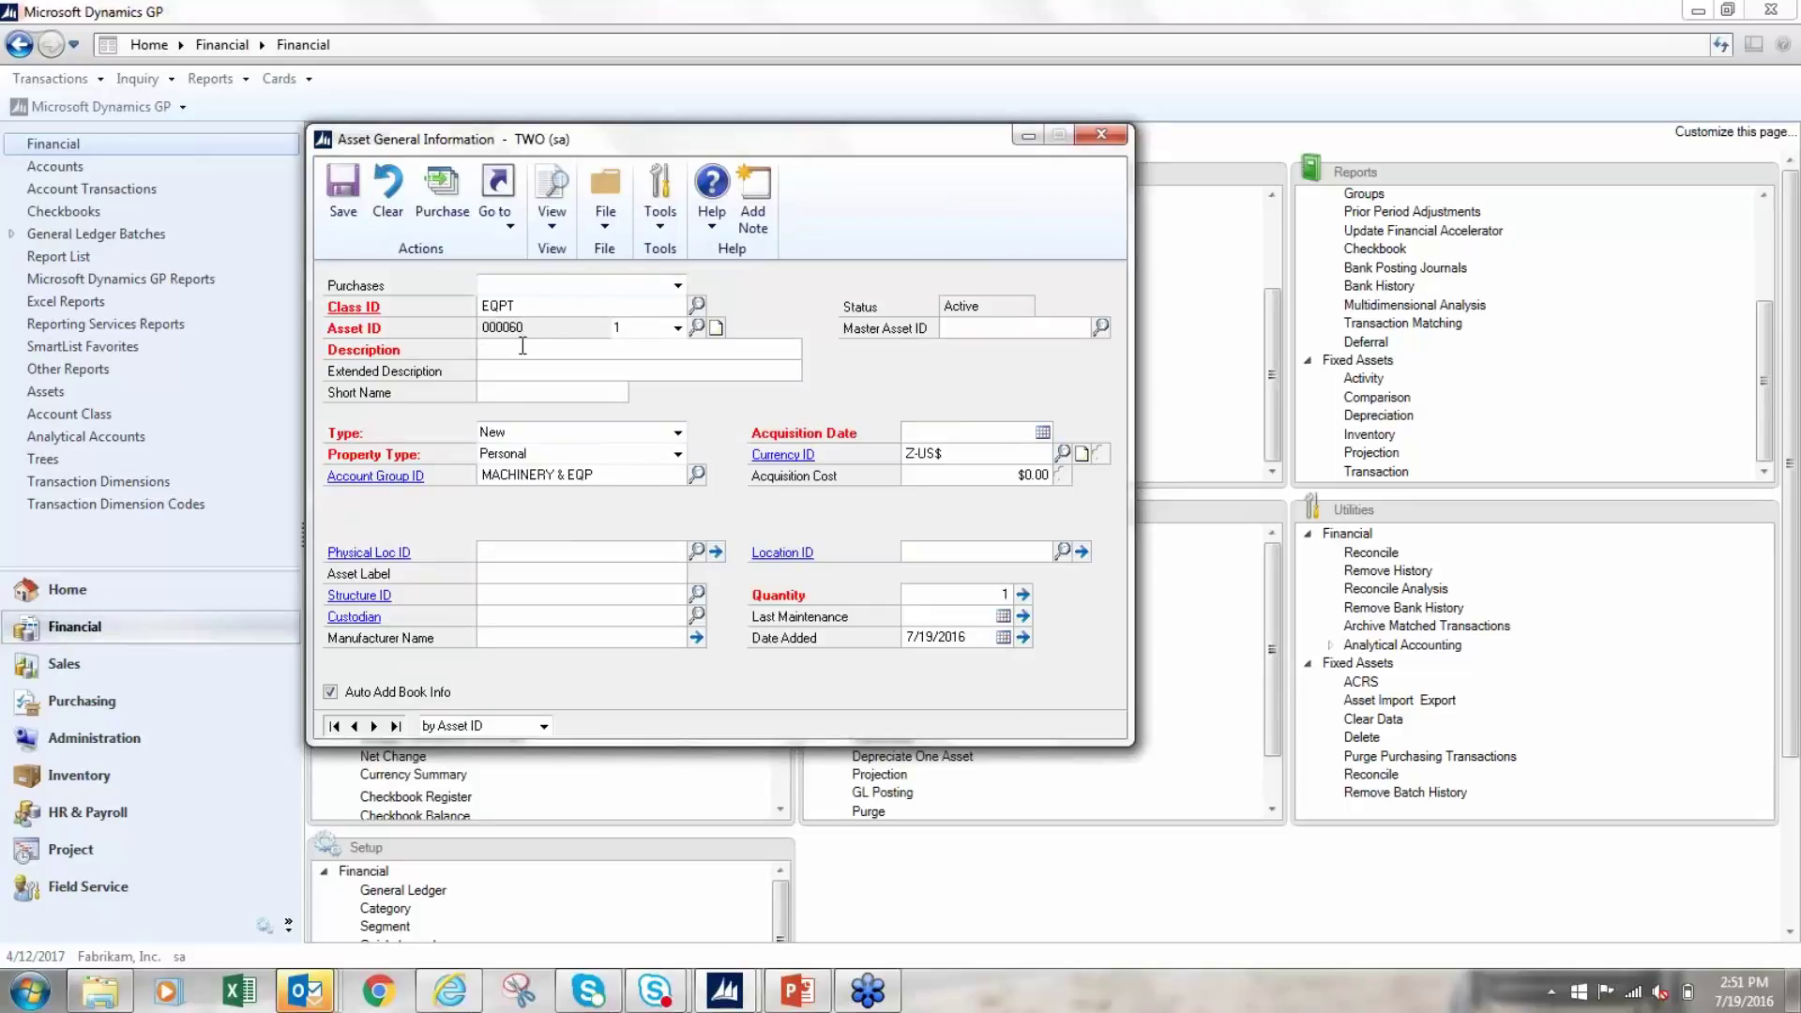
type("bulldozer")
Set the bulldozer's acquisition date to 7/19/2016 and its acquisition cost to $1,000.00, and save the asset.
left_click(978, 433)
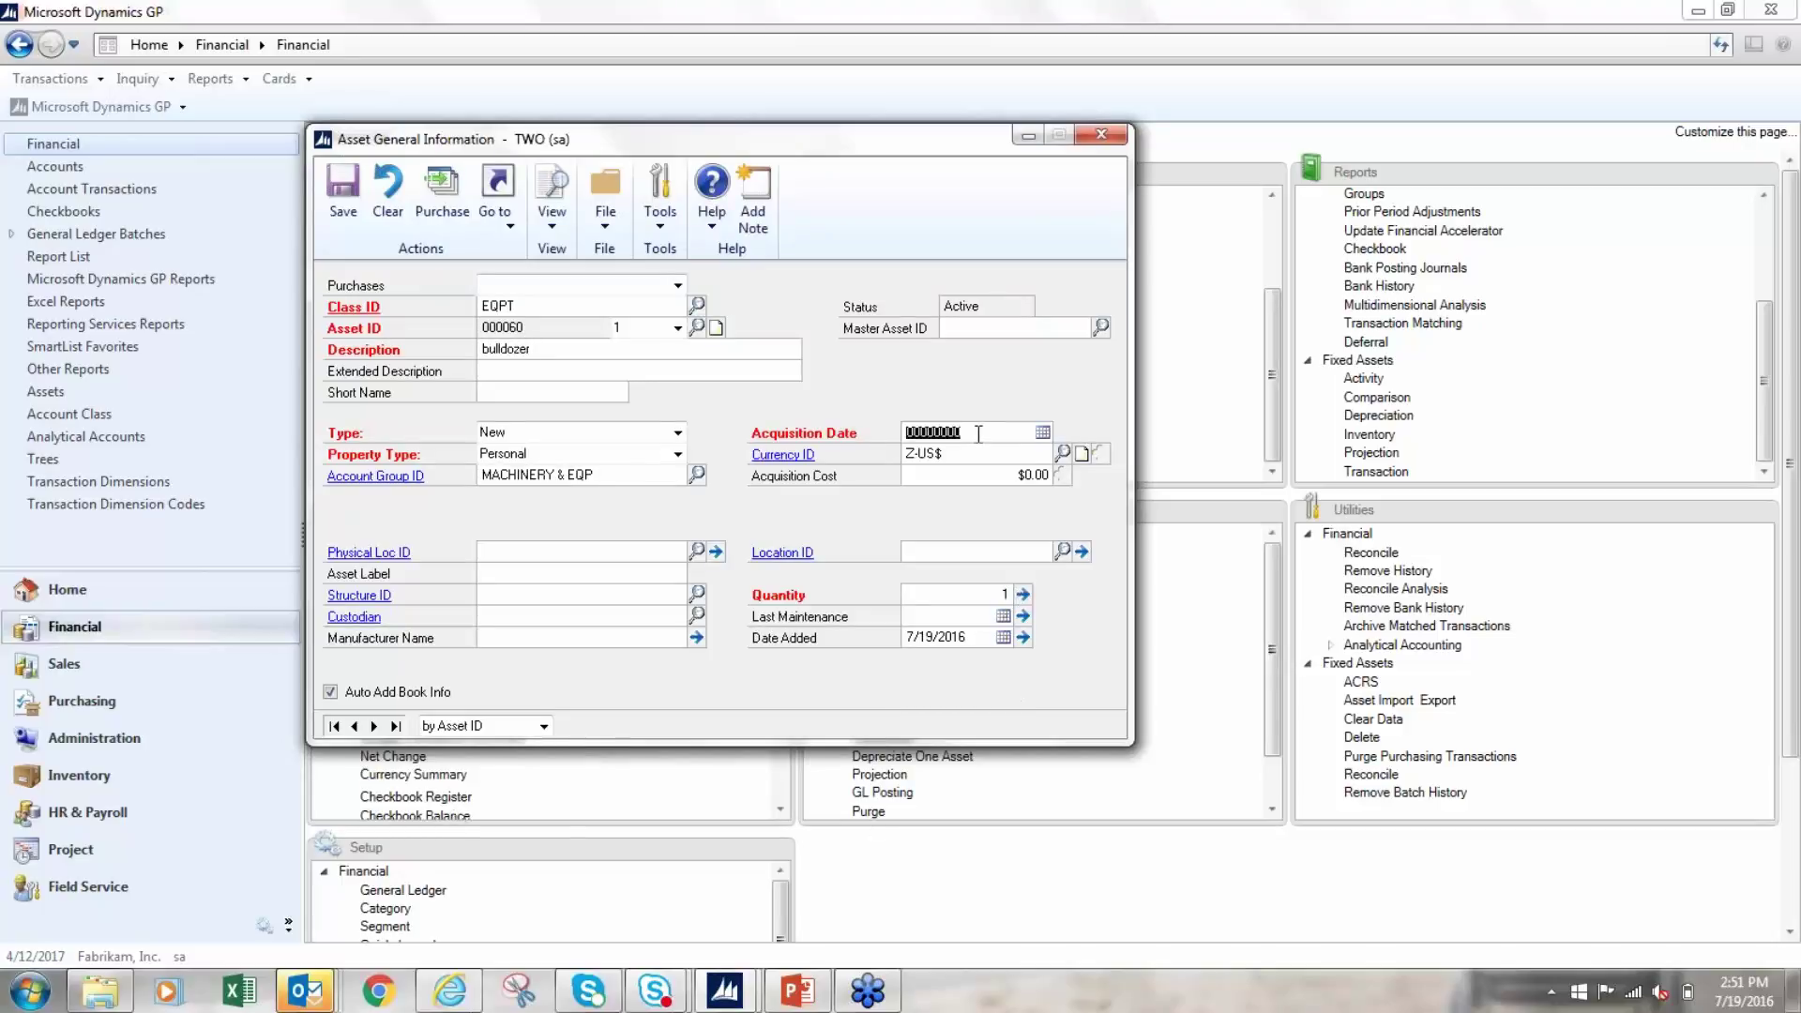
left_click(1043, 433)
left_click(993, 561)
left_click(1009, 476)
type("0.01")
type("000")
type("00")
key("Tab")
left_click(336, 208)
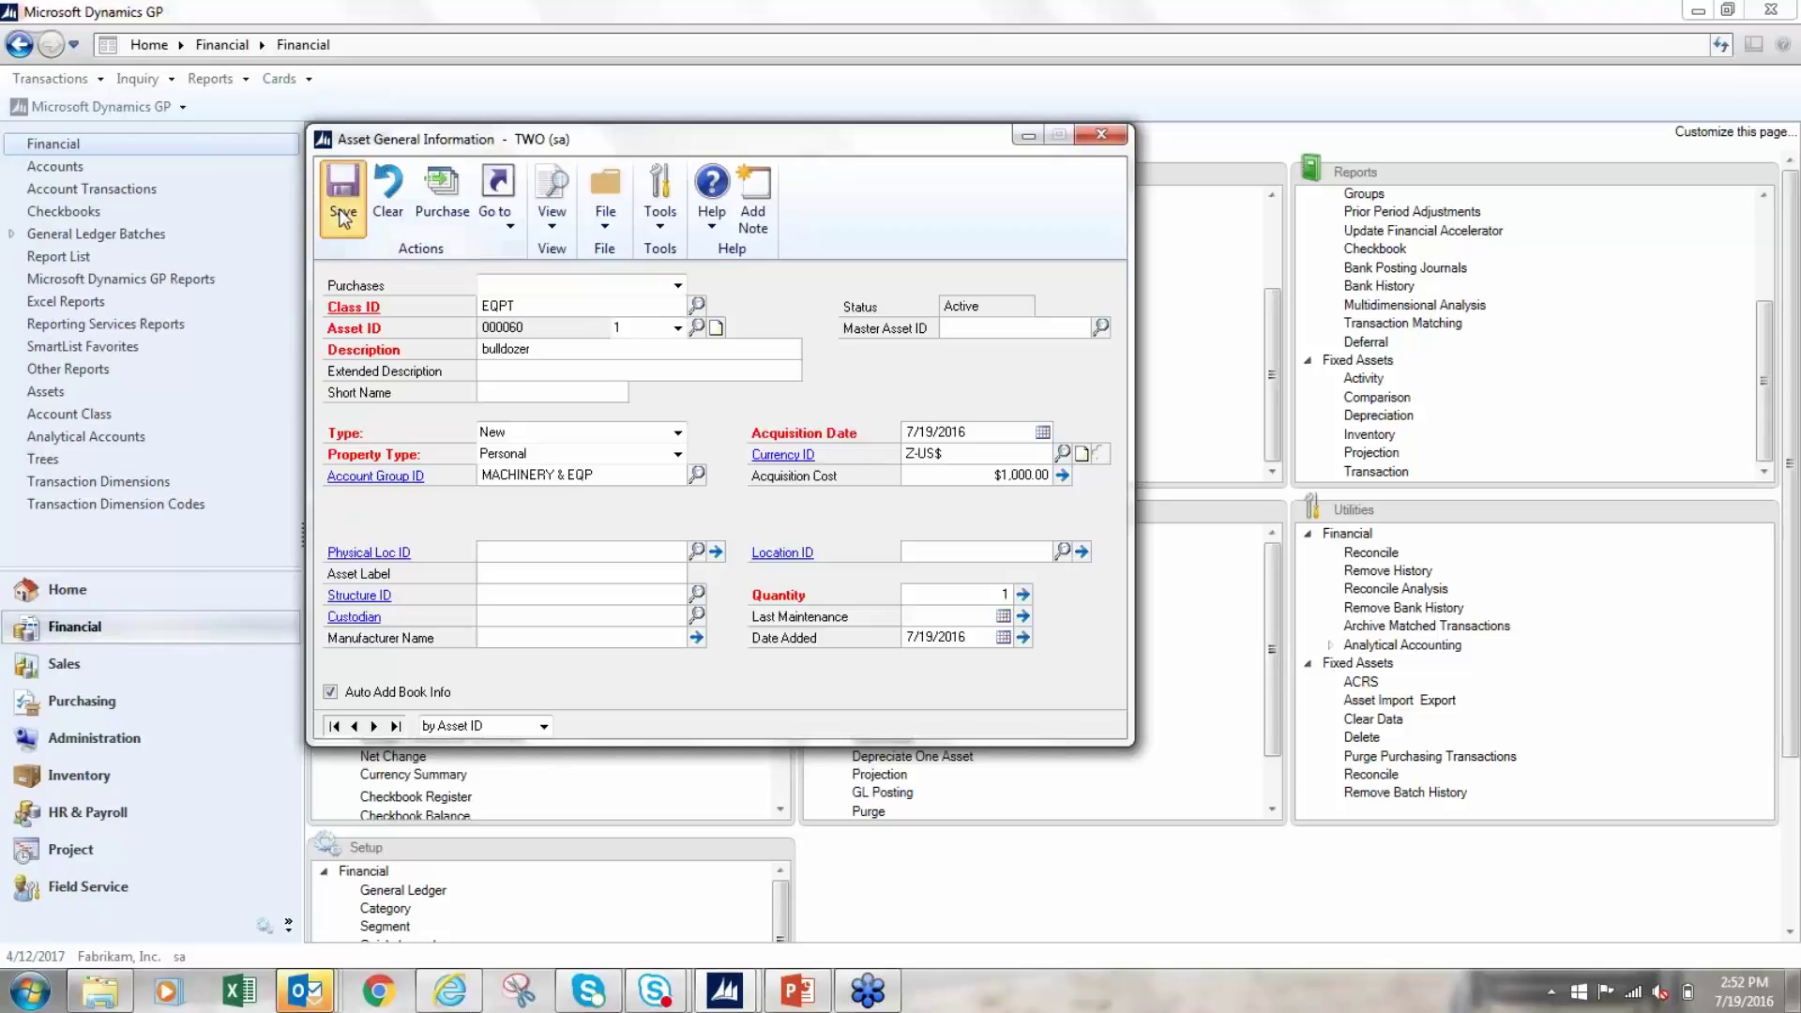
Examine the bulldozer's posting accounts, including the clearing account, and close the account and general information windows.
left_click(498, 212)
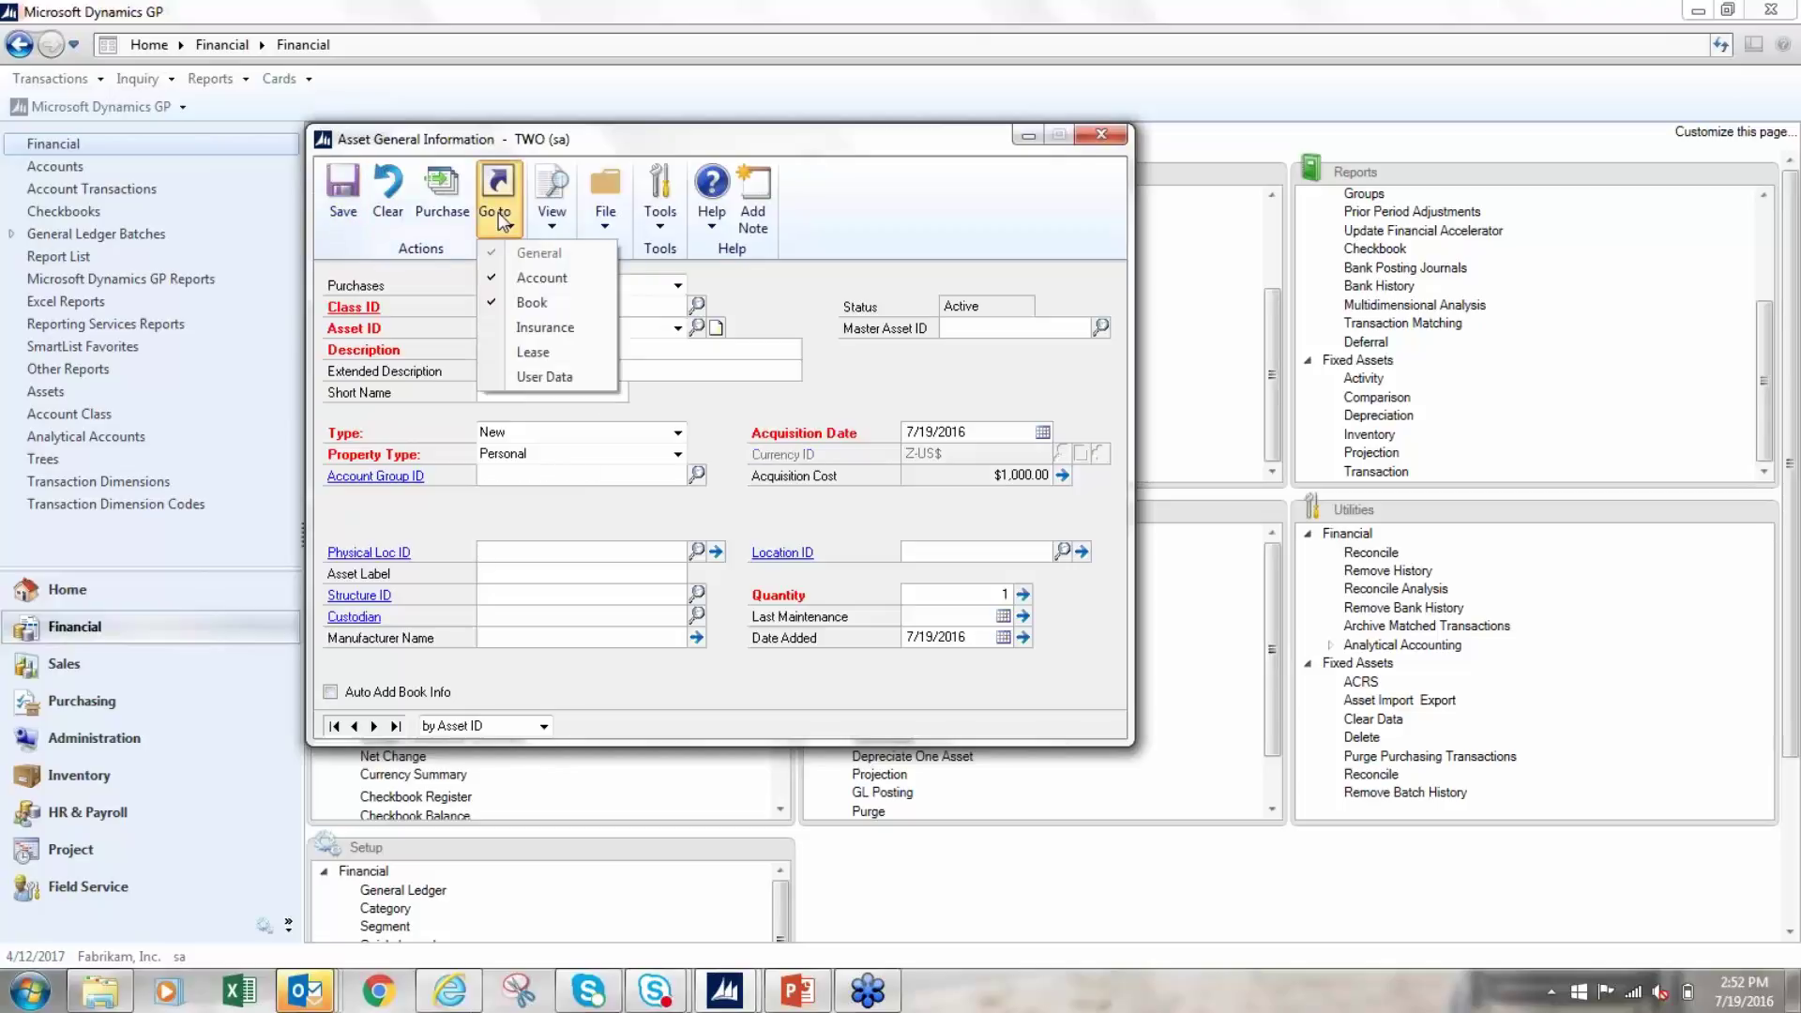
left_click(532, 282)
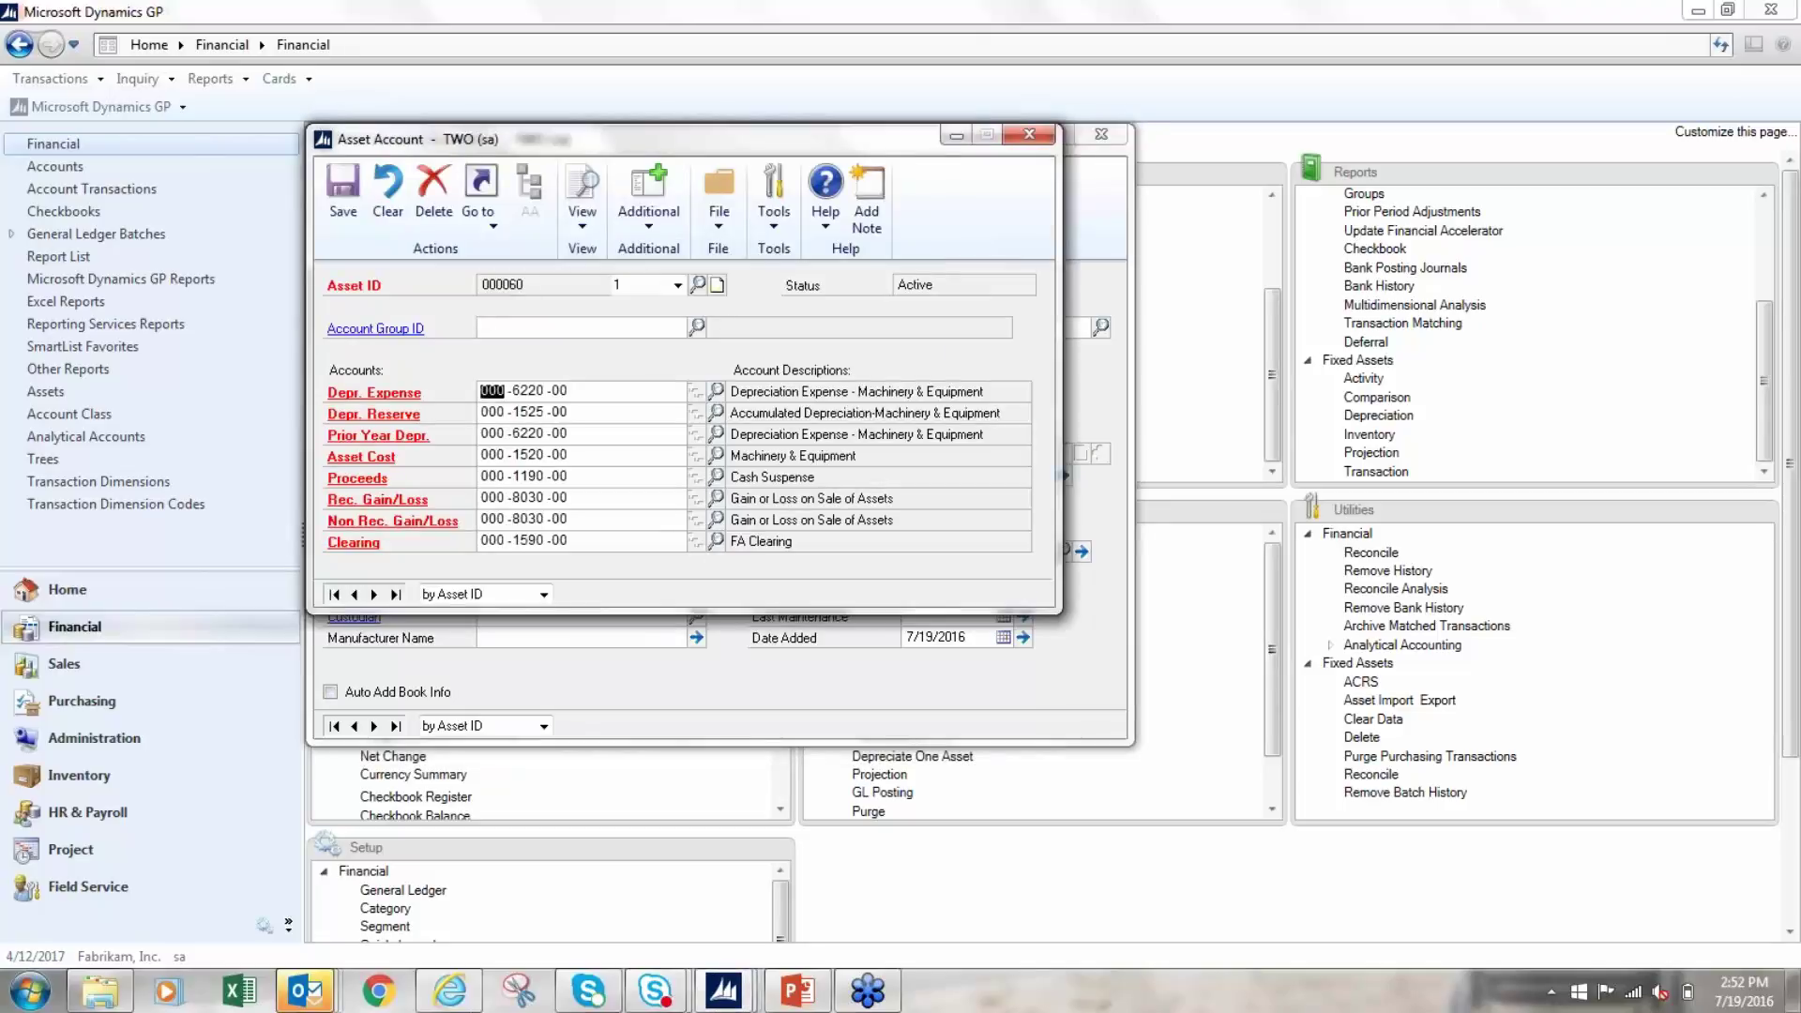
double_click(528, 540)
left_click(1030, 139)
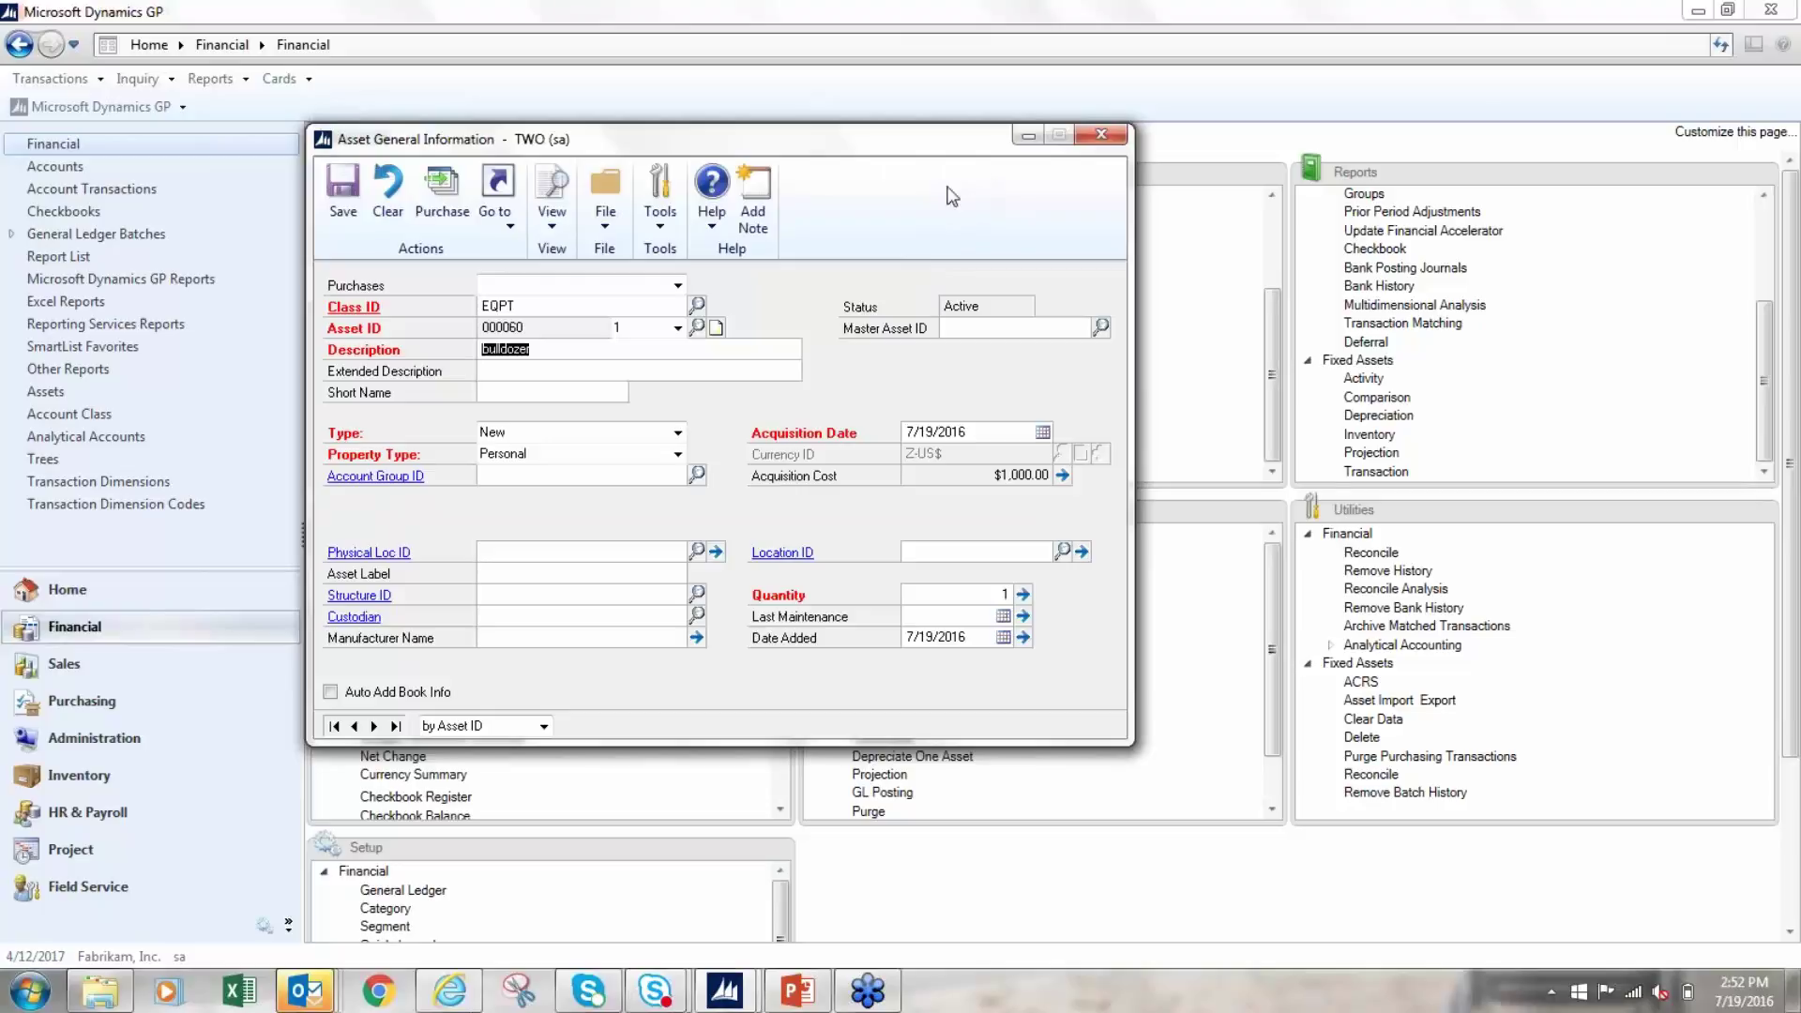
left_click(1101, 134)
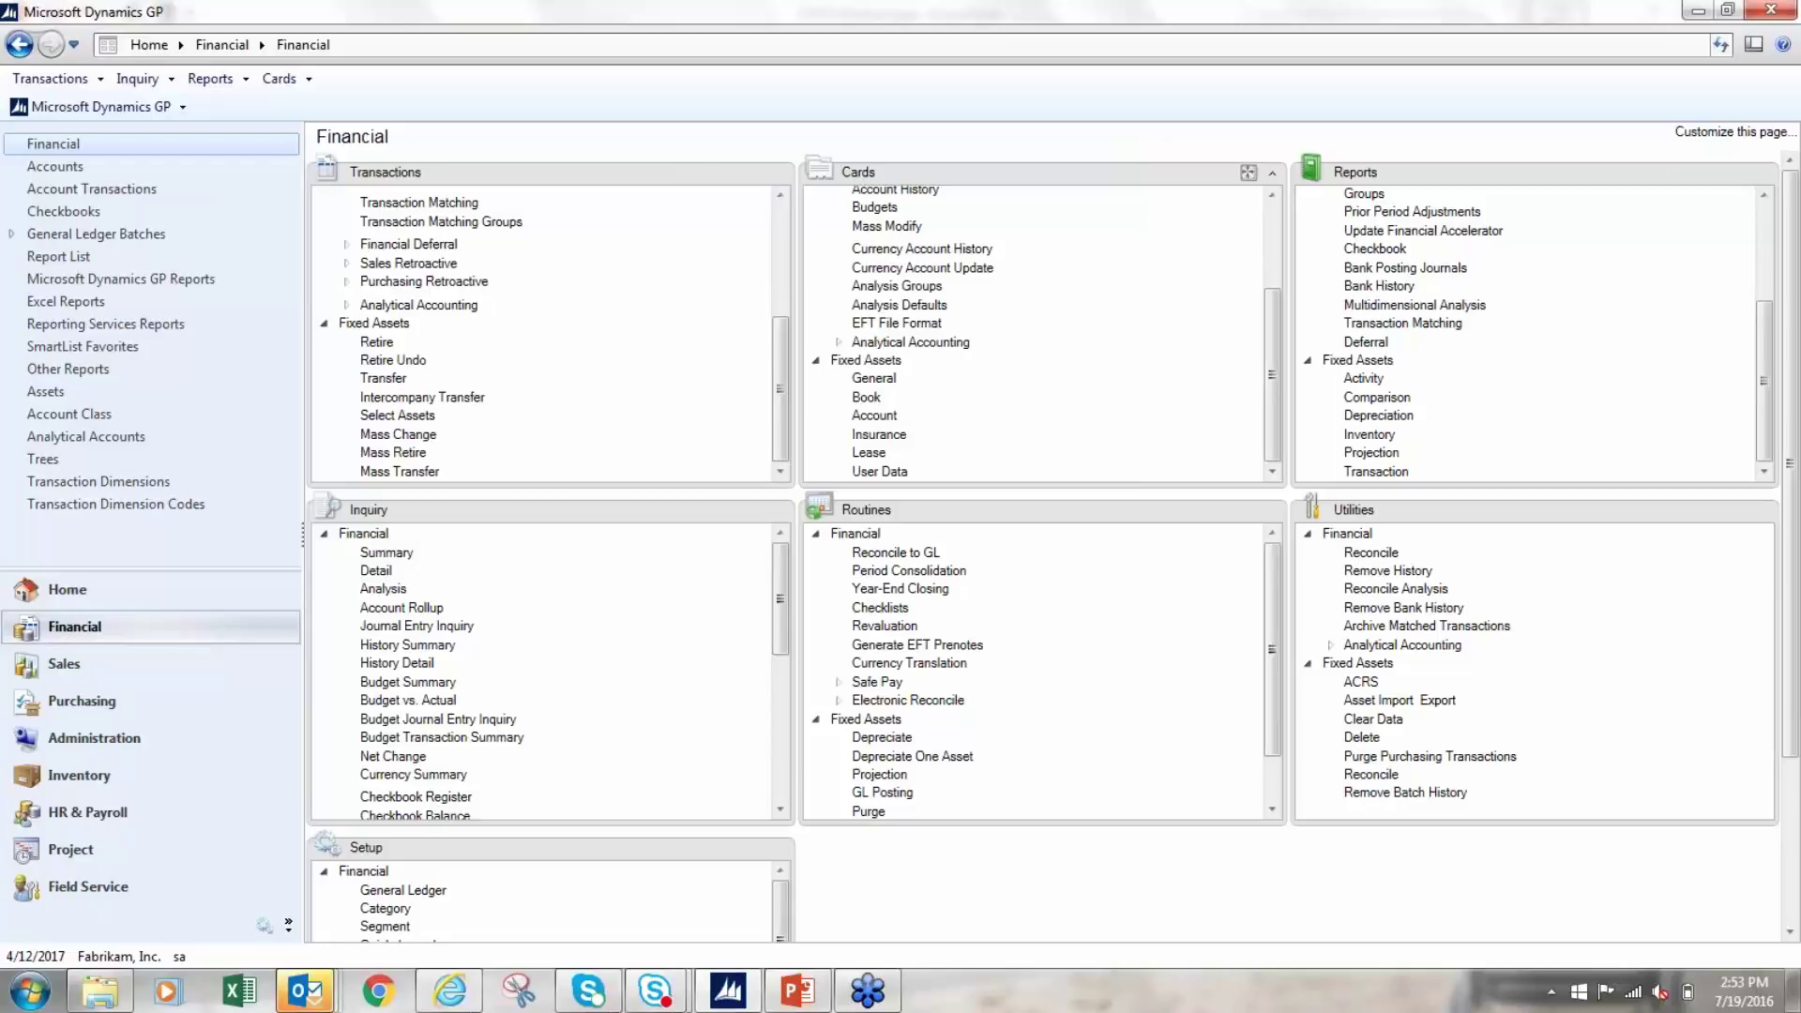
Open the asset book record for office desk asset 00002 in the INTERNAL book.
left_click(864, 402)
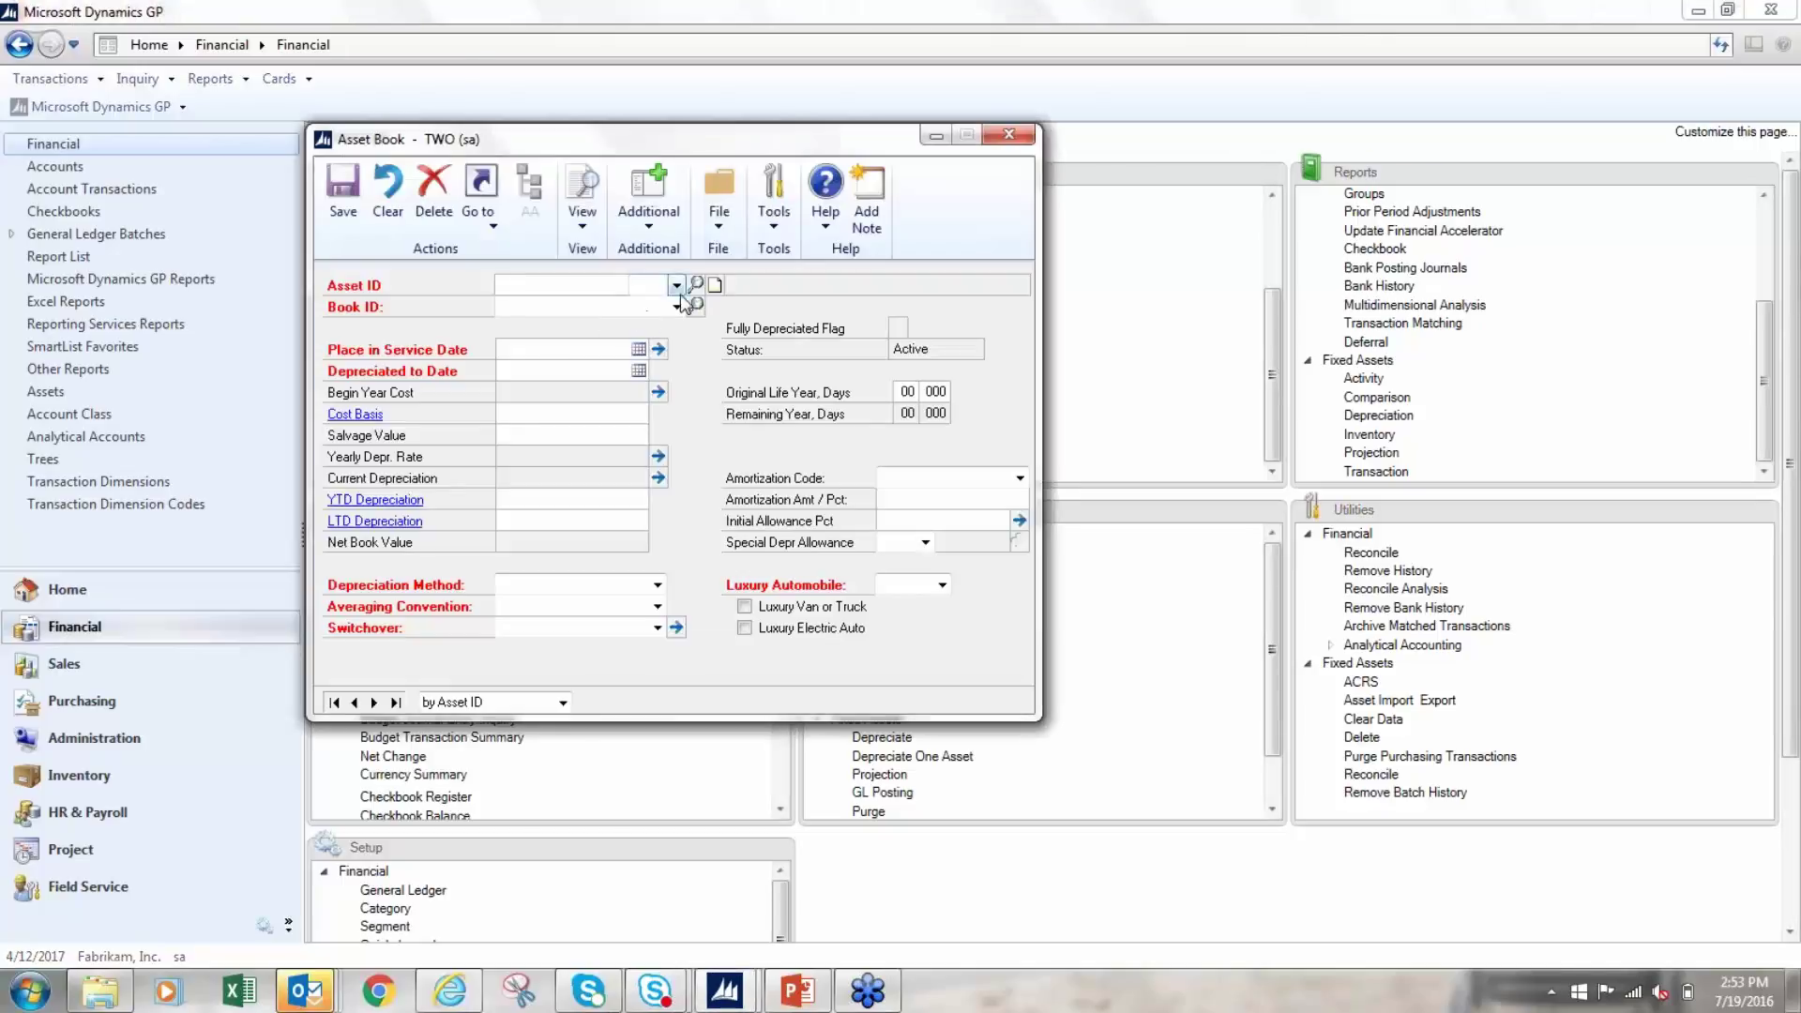
left_click(696, 284)
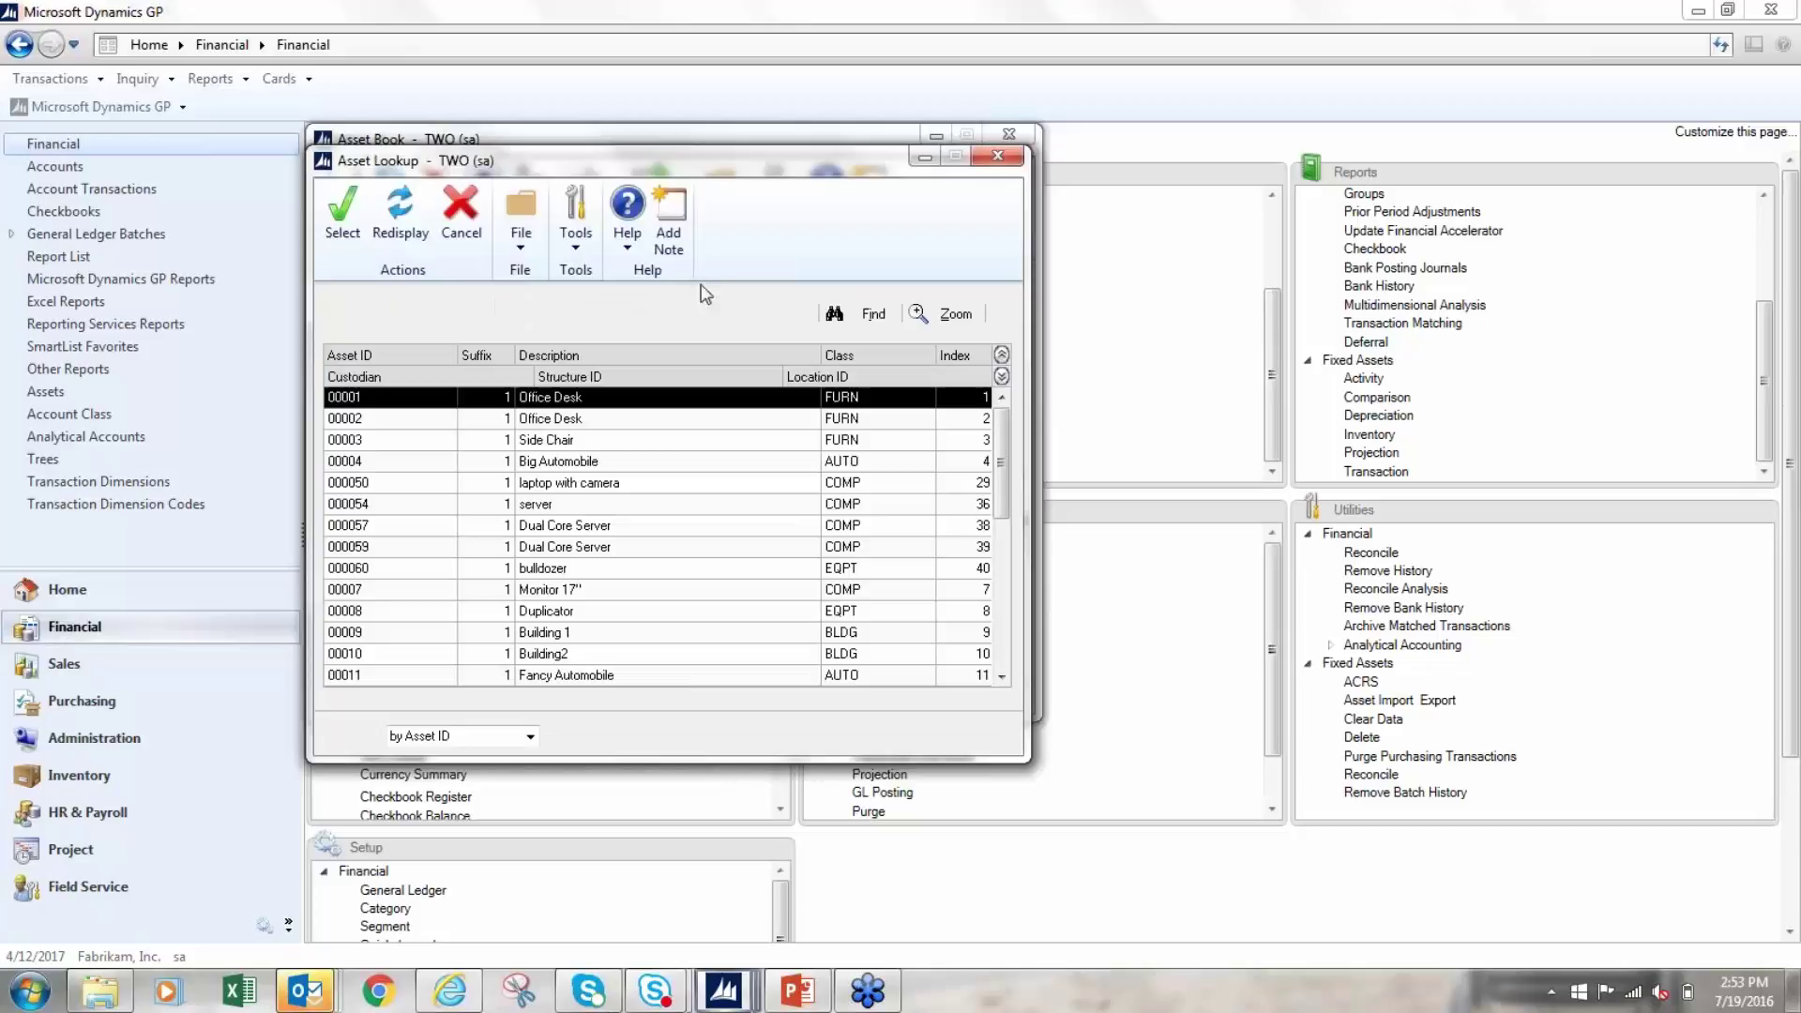
double_click(558, 418)
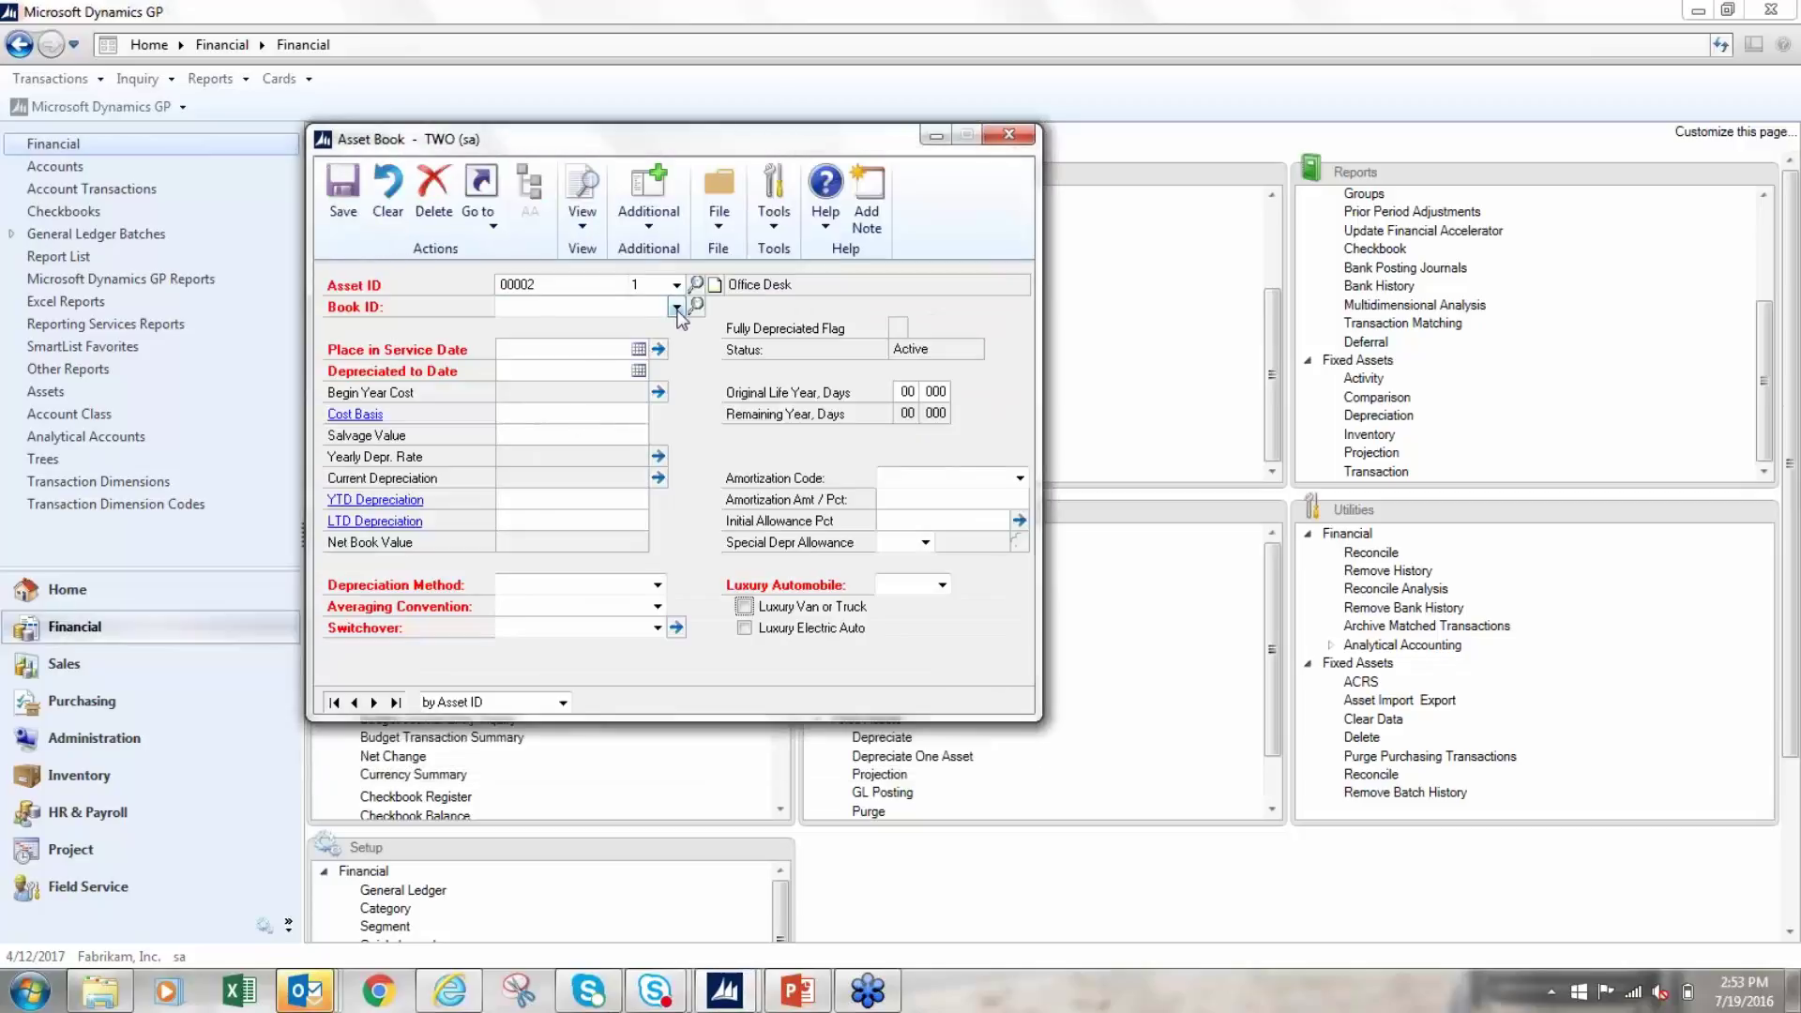
left_click(676, 308)
left_click(576, 371)
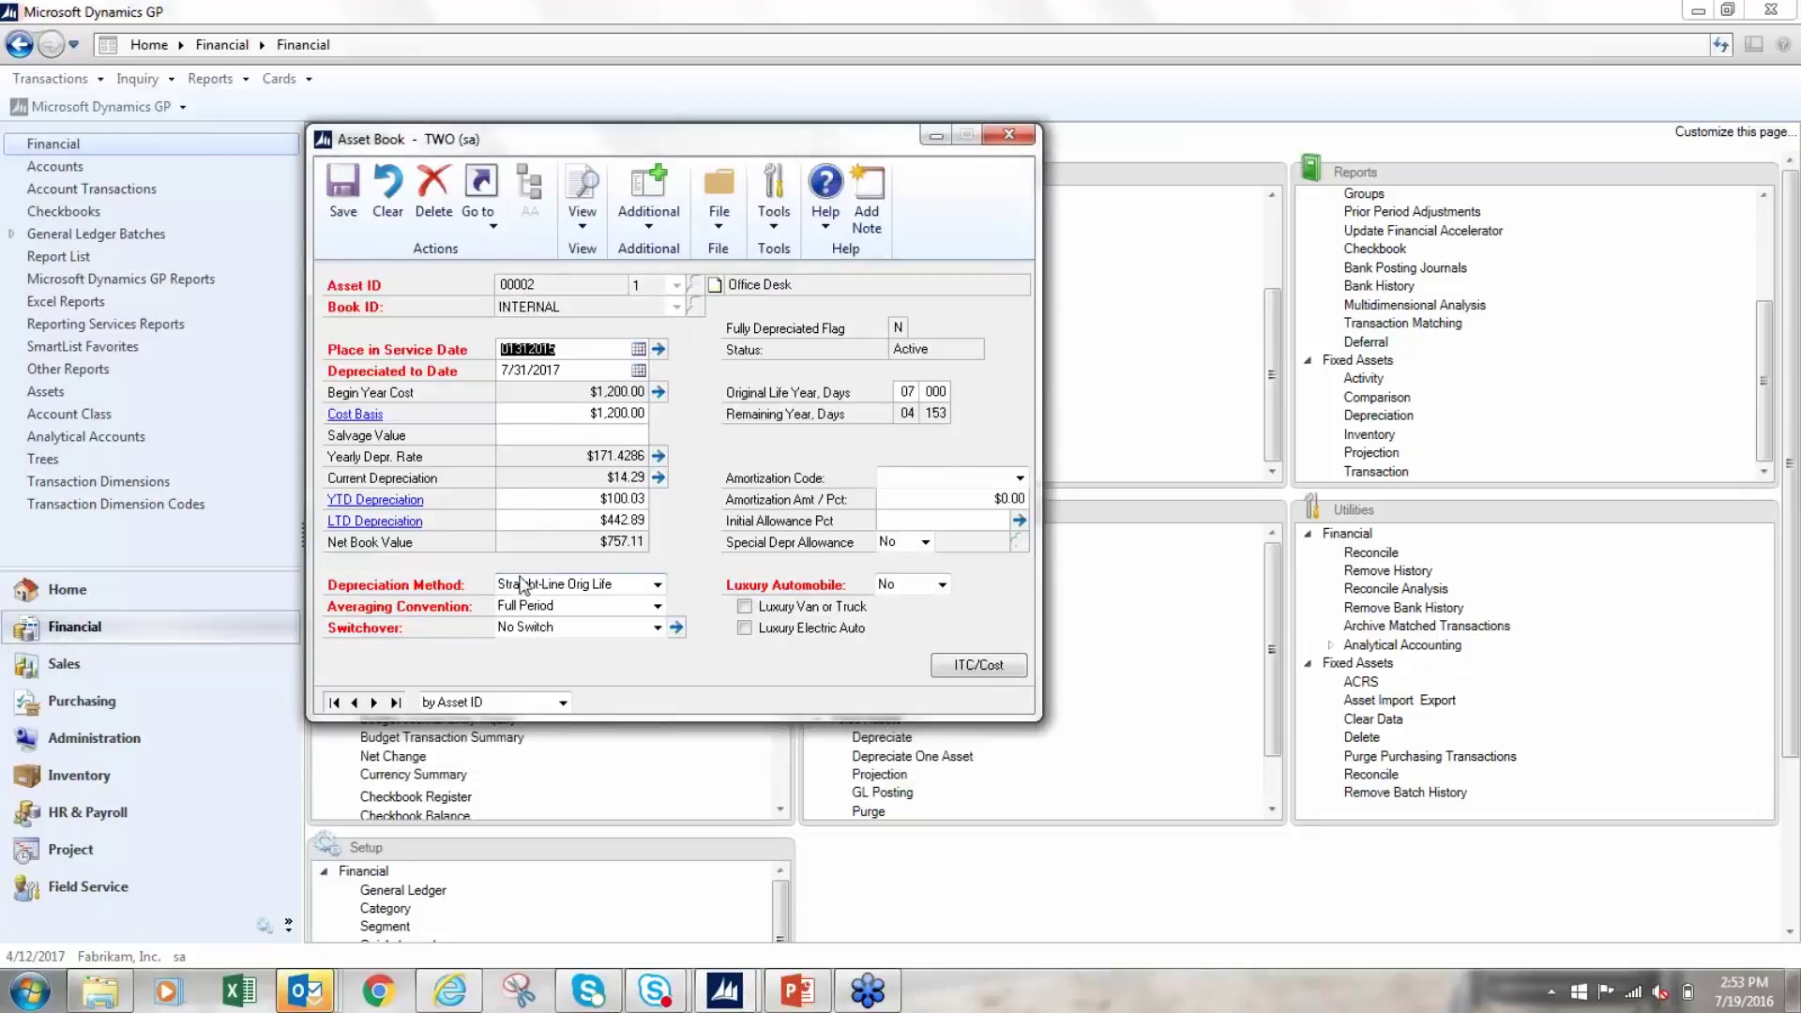
Examine the office desk's year-to-date and life-to-date depreciation and its depreciated-to date, and close the asset book.
left_click(574, 522)
left_click(579, 499)
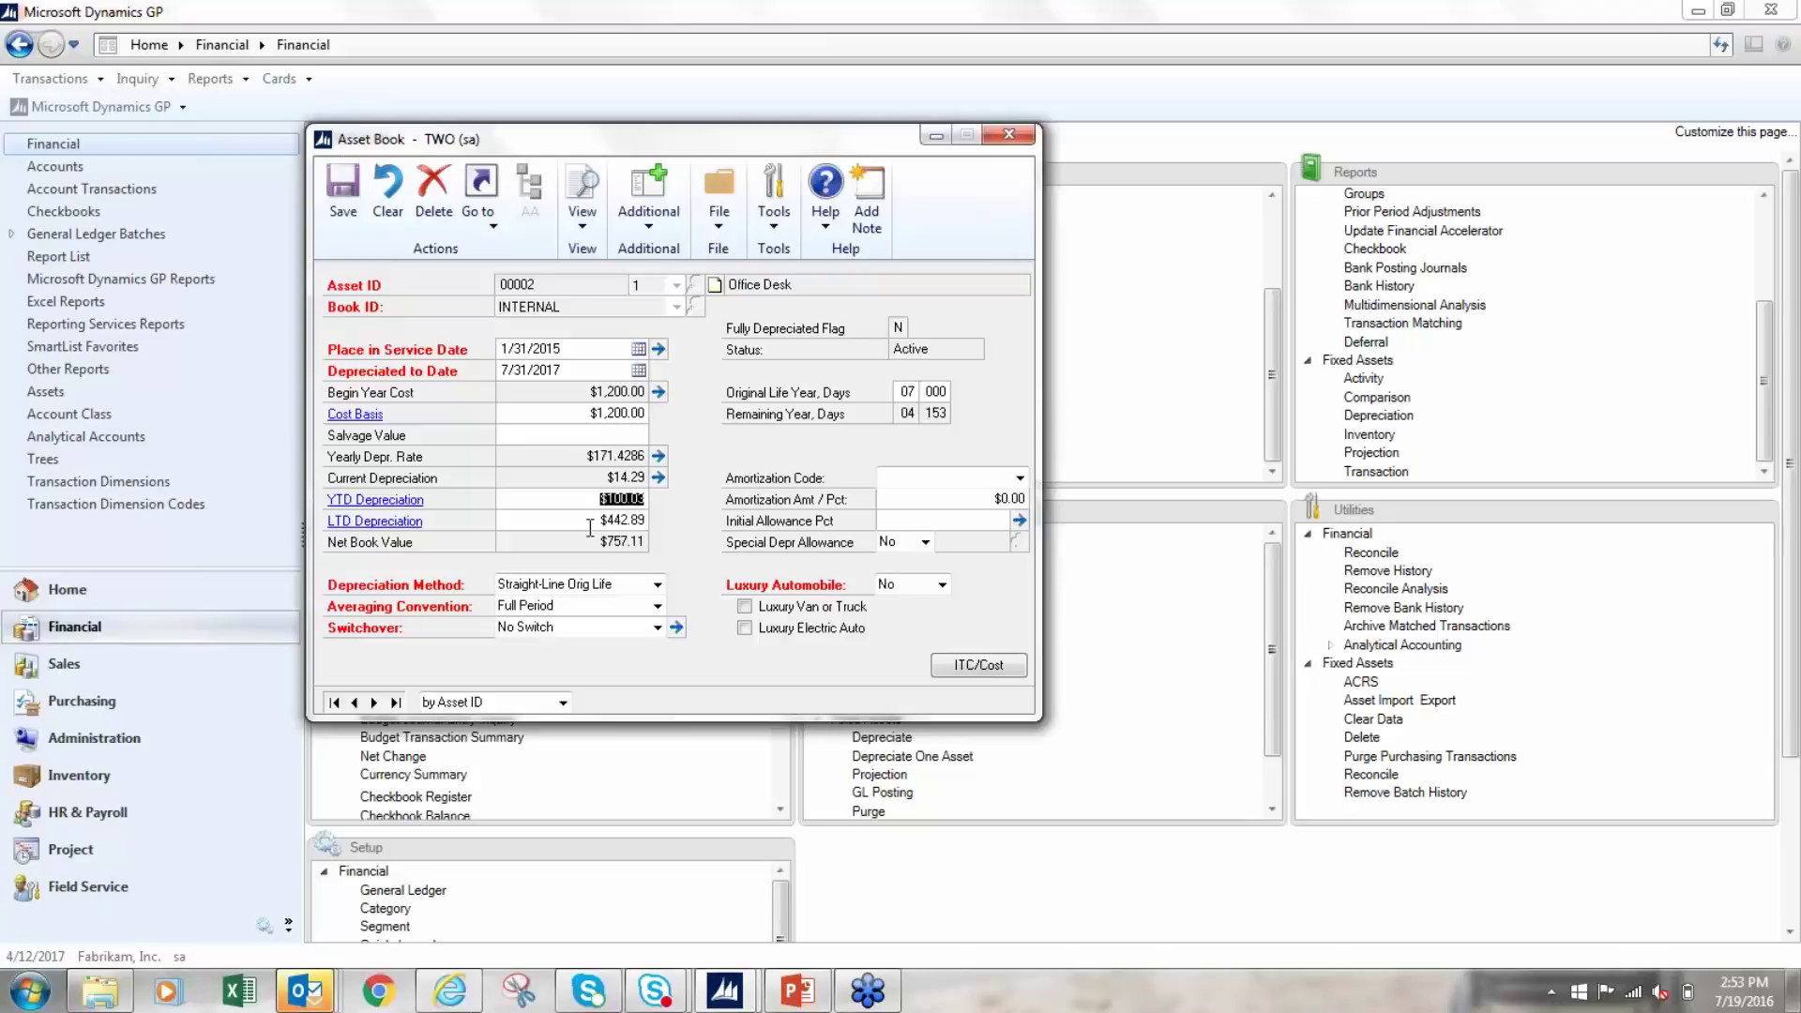
left_click(582, 523)
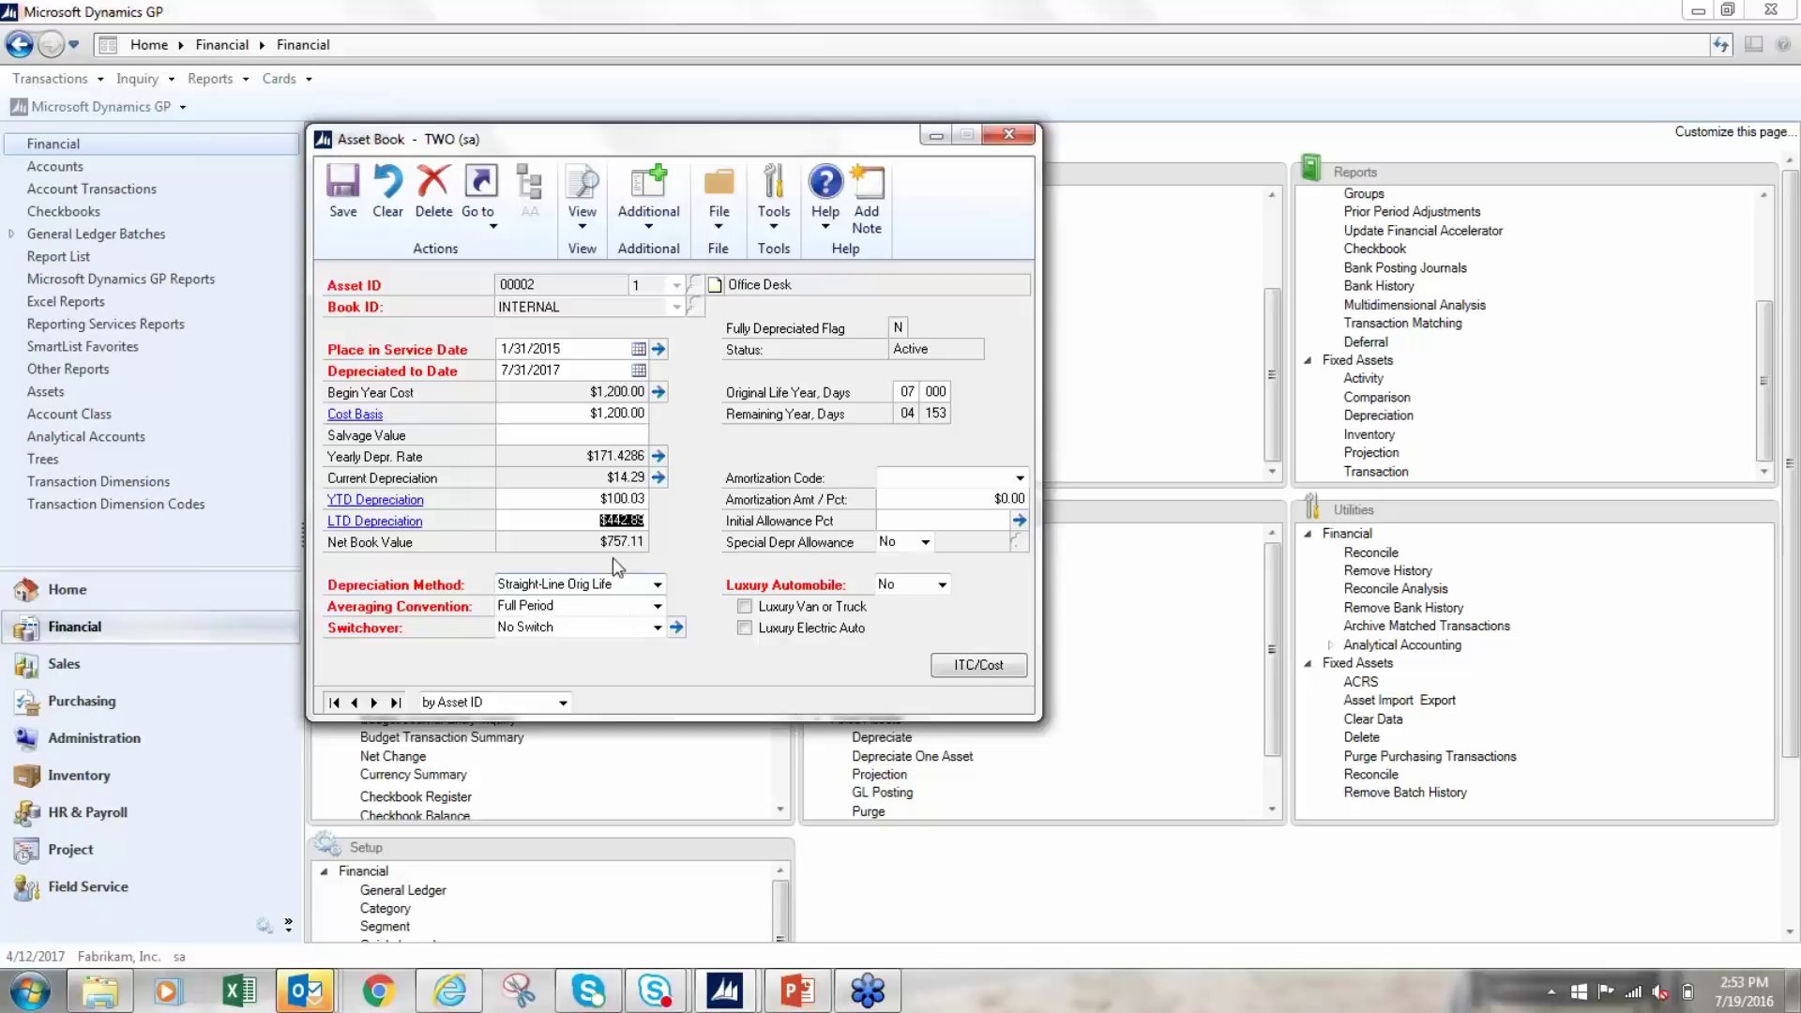
left_click(579, 371)
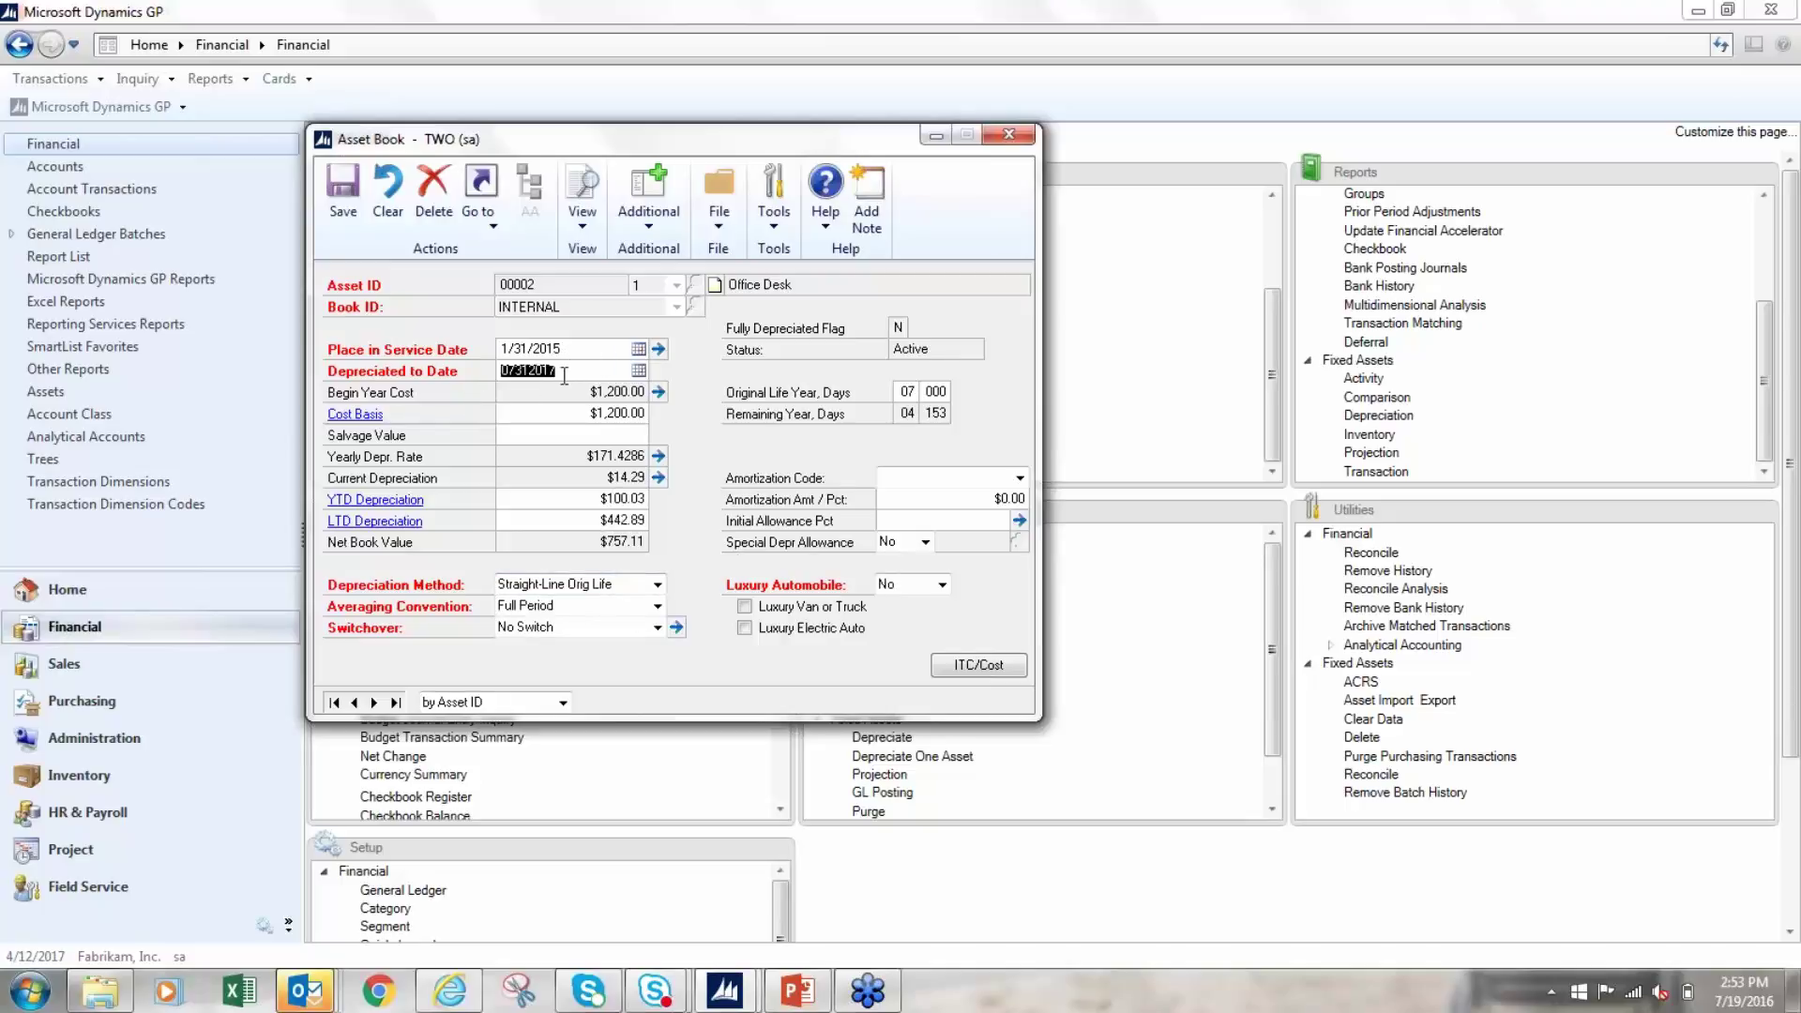
left_click(593, 522)
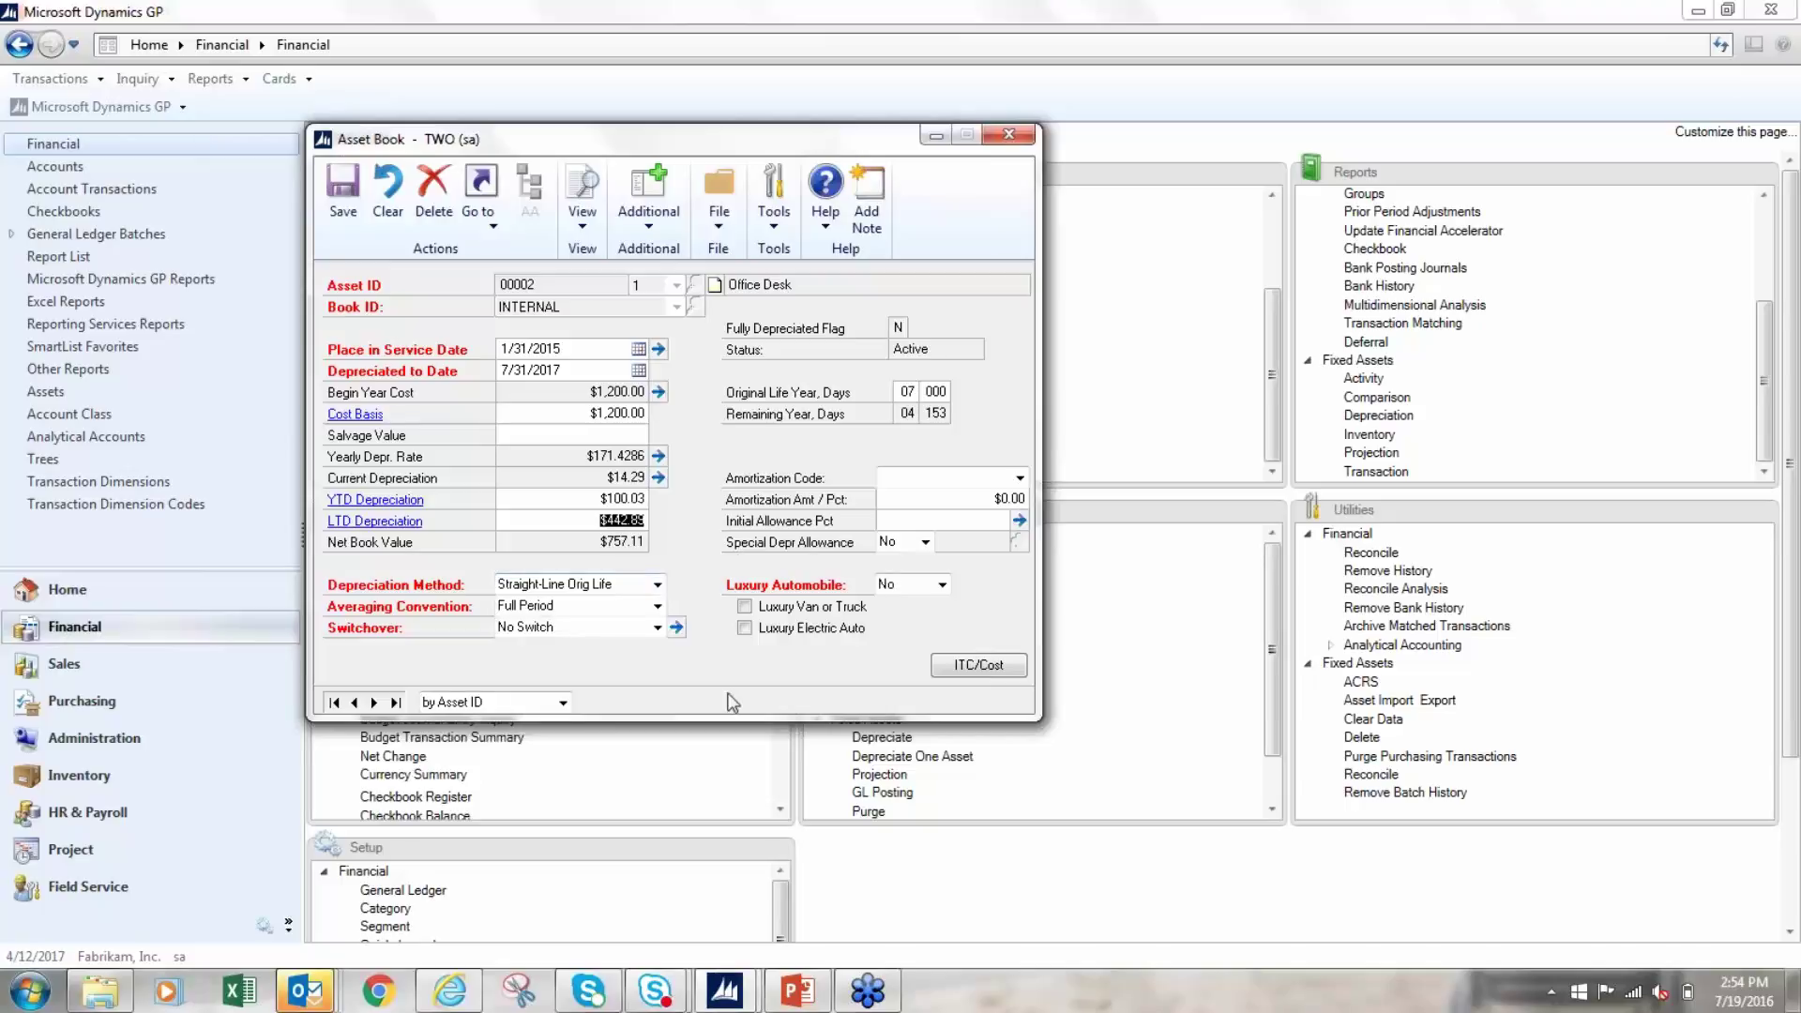
left_click(1020, 133)
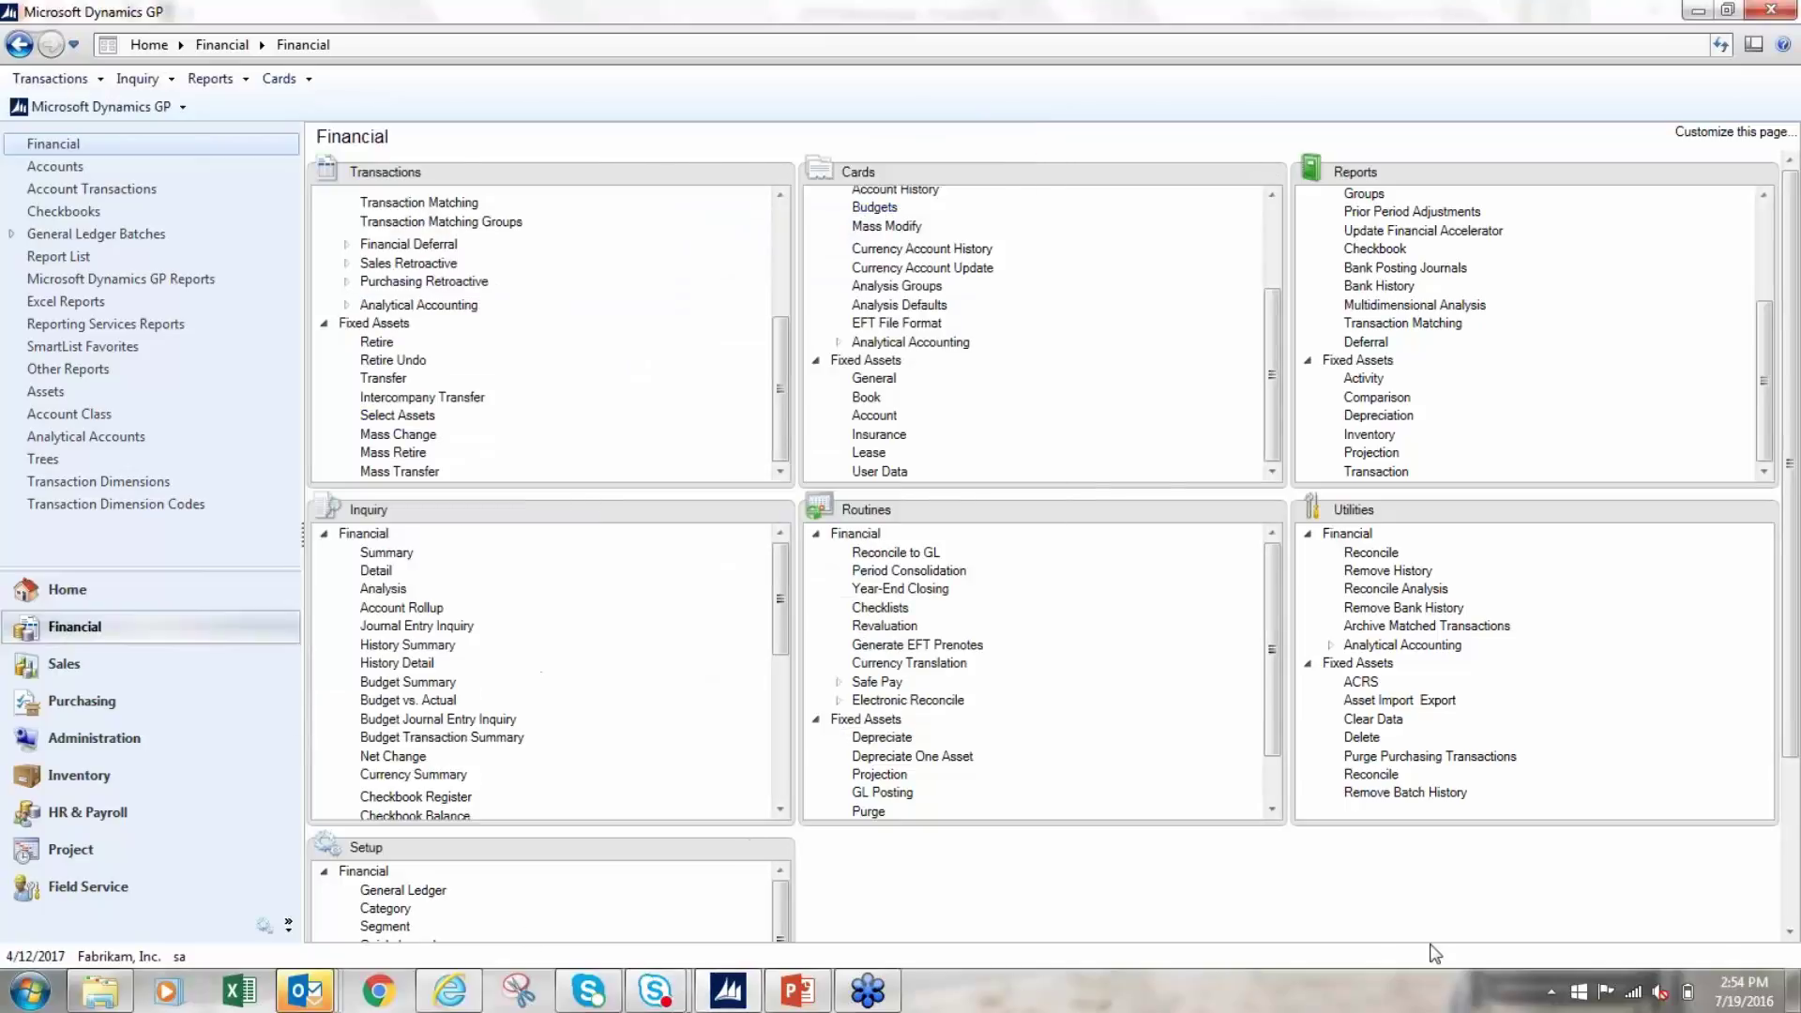
Open the Fixed Assets Book Class setup for the INTERNAL book and BLDG class, and examine its original life.
left_click(1796, 908)
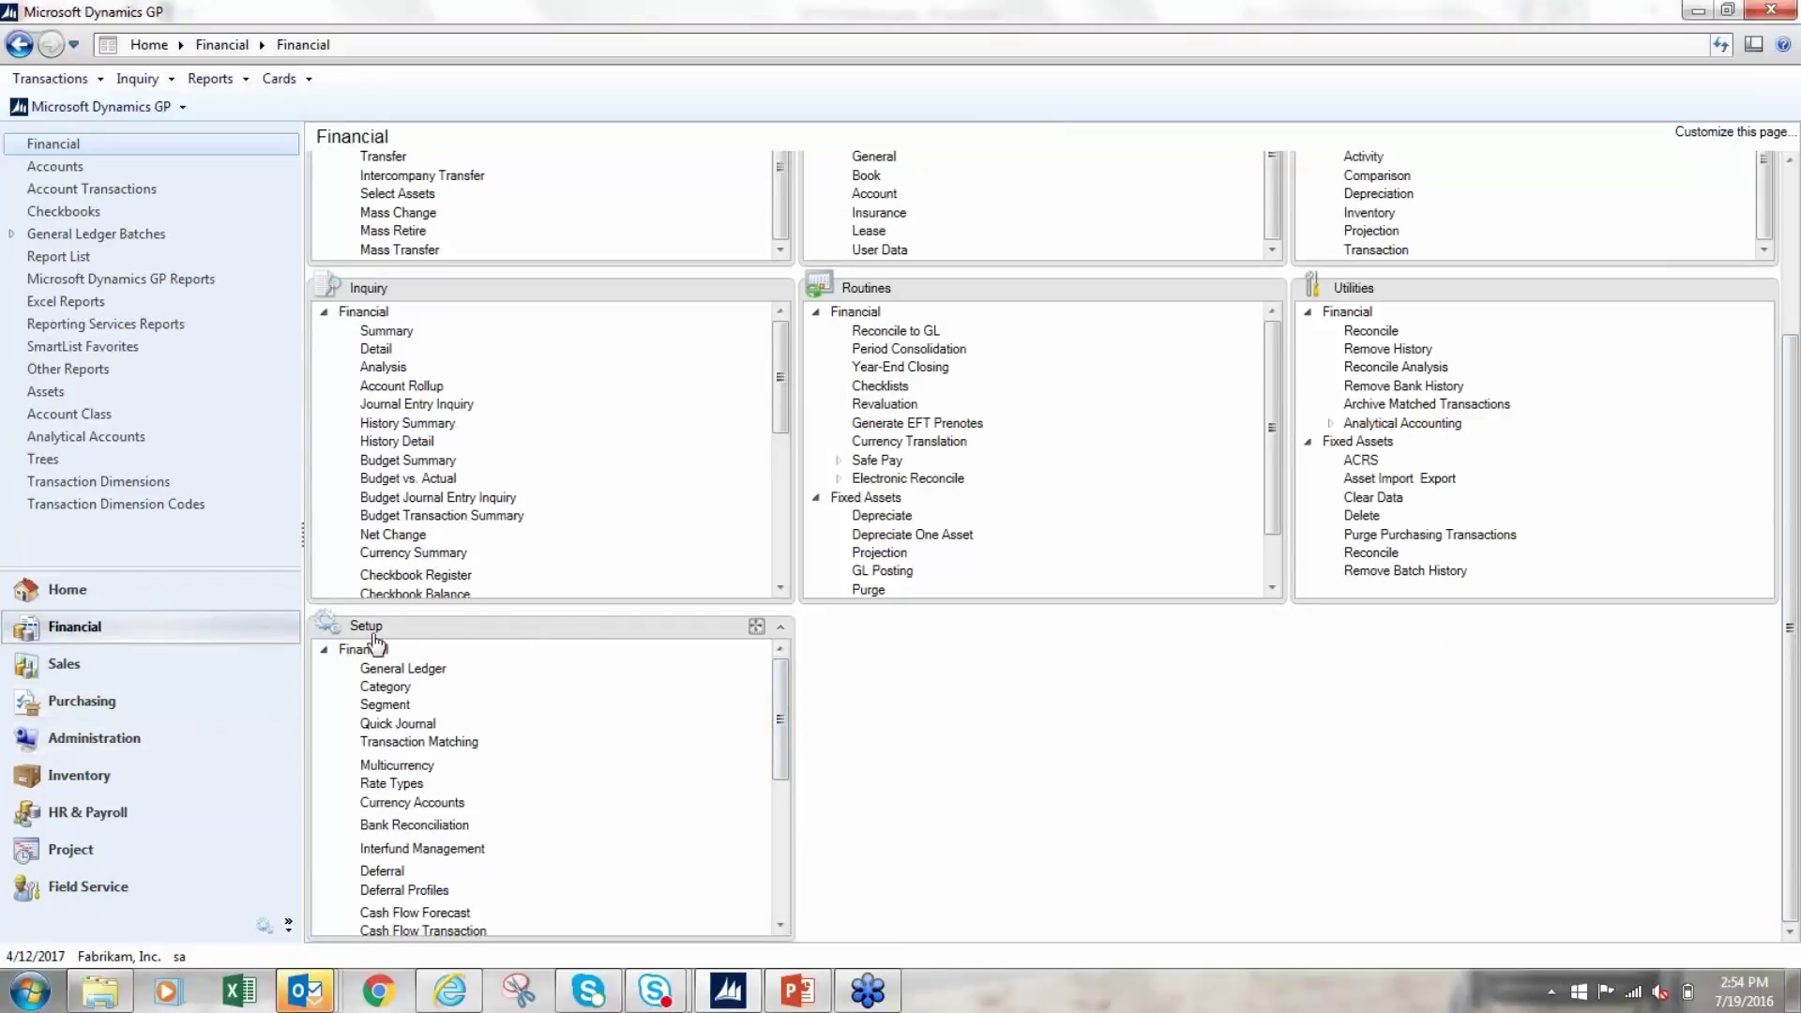
left_click_drag(779, 756, 786, 870)
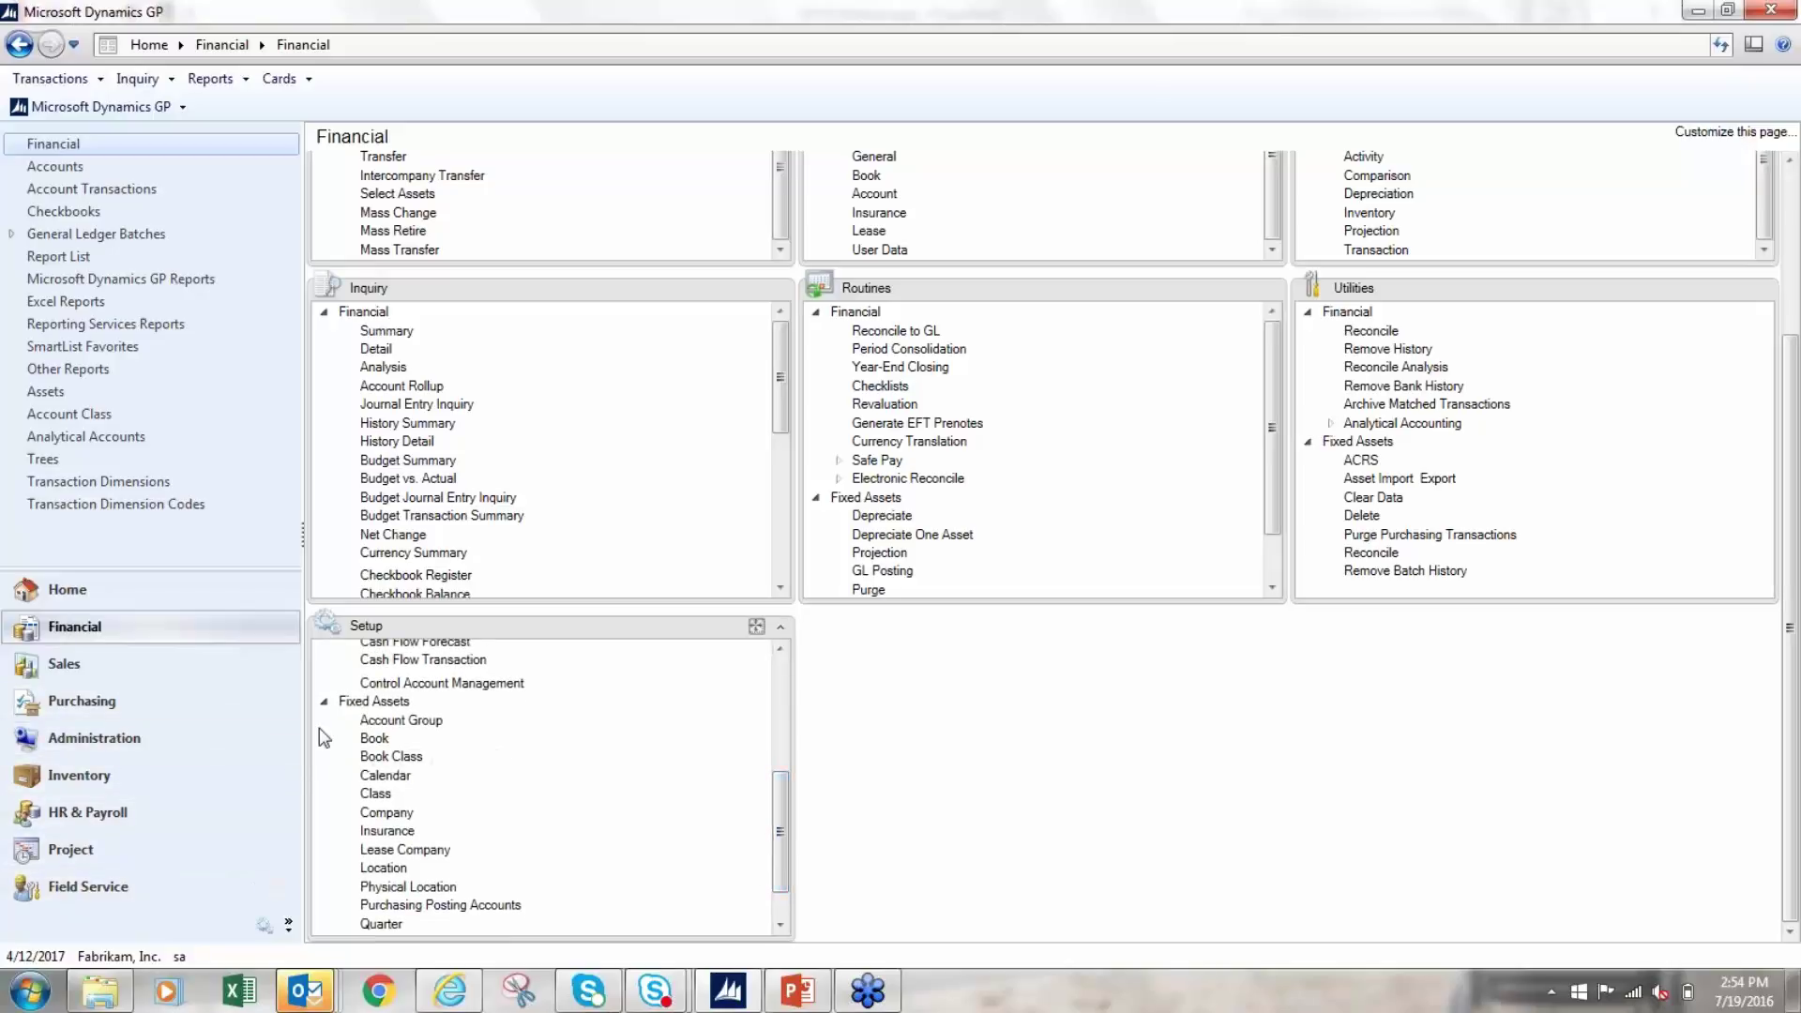
left_click(396, 760)
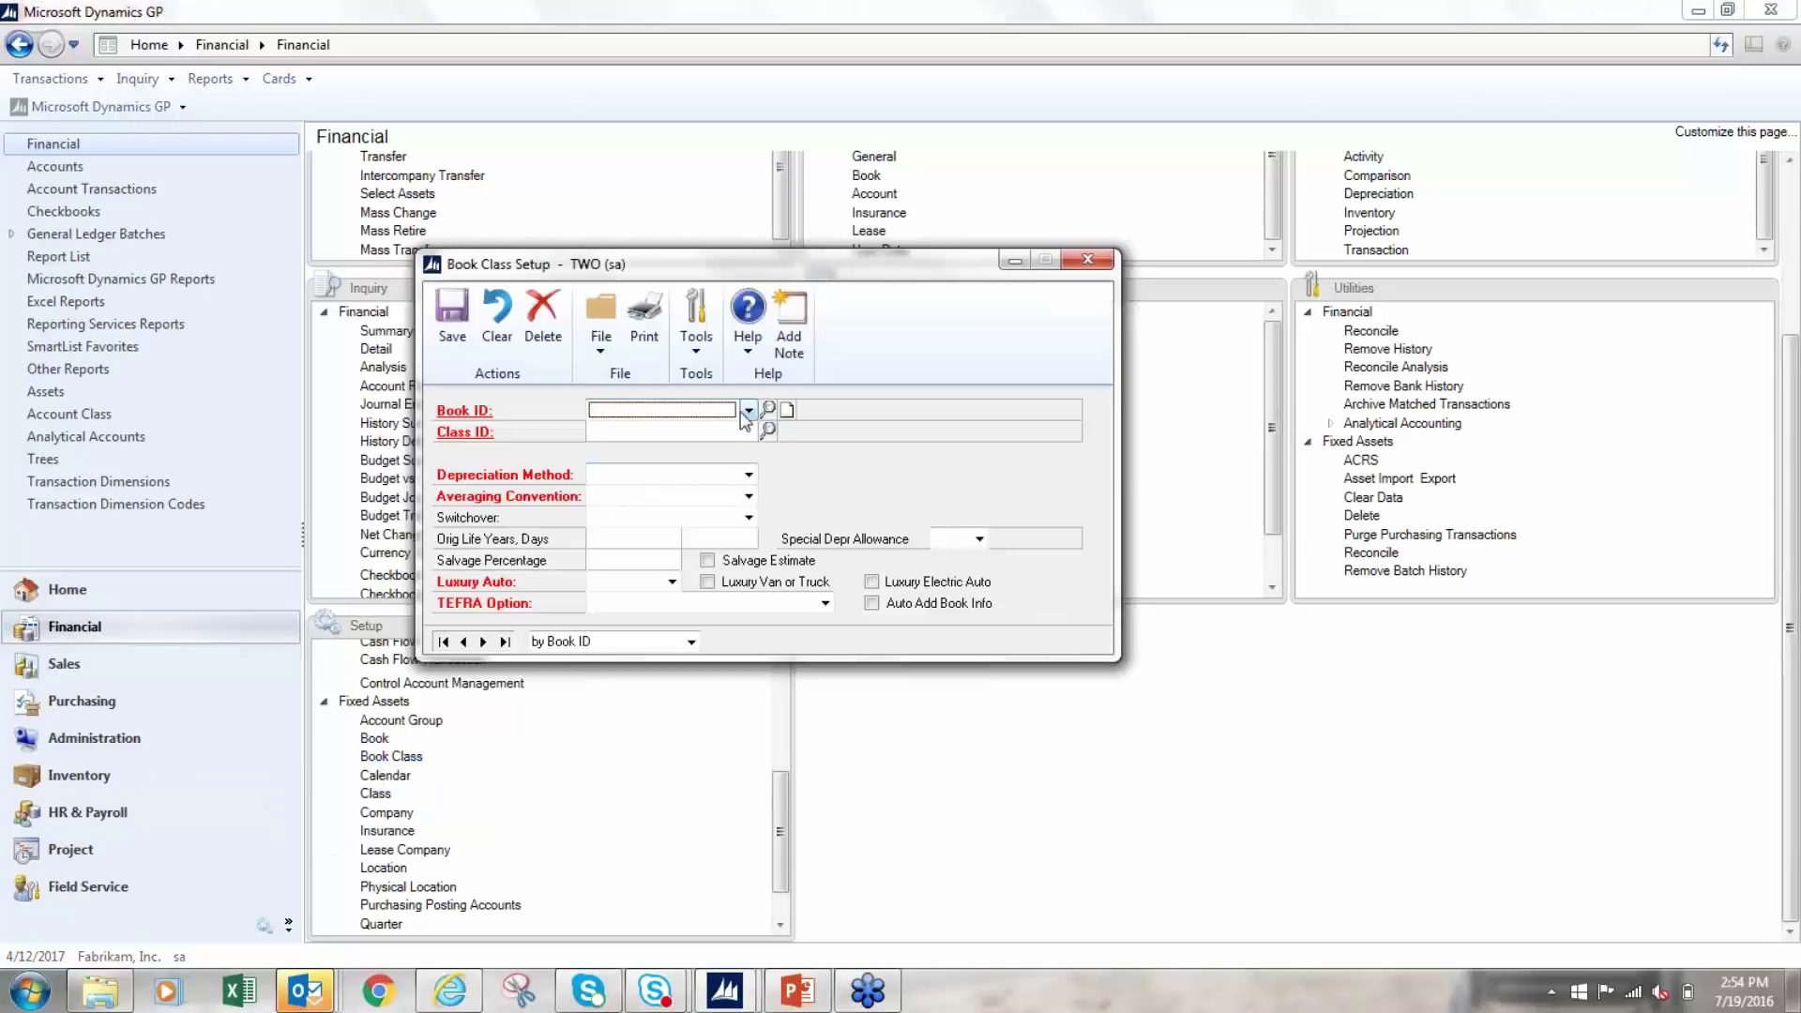
left_click(747, 411)
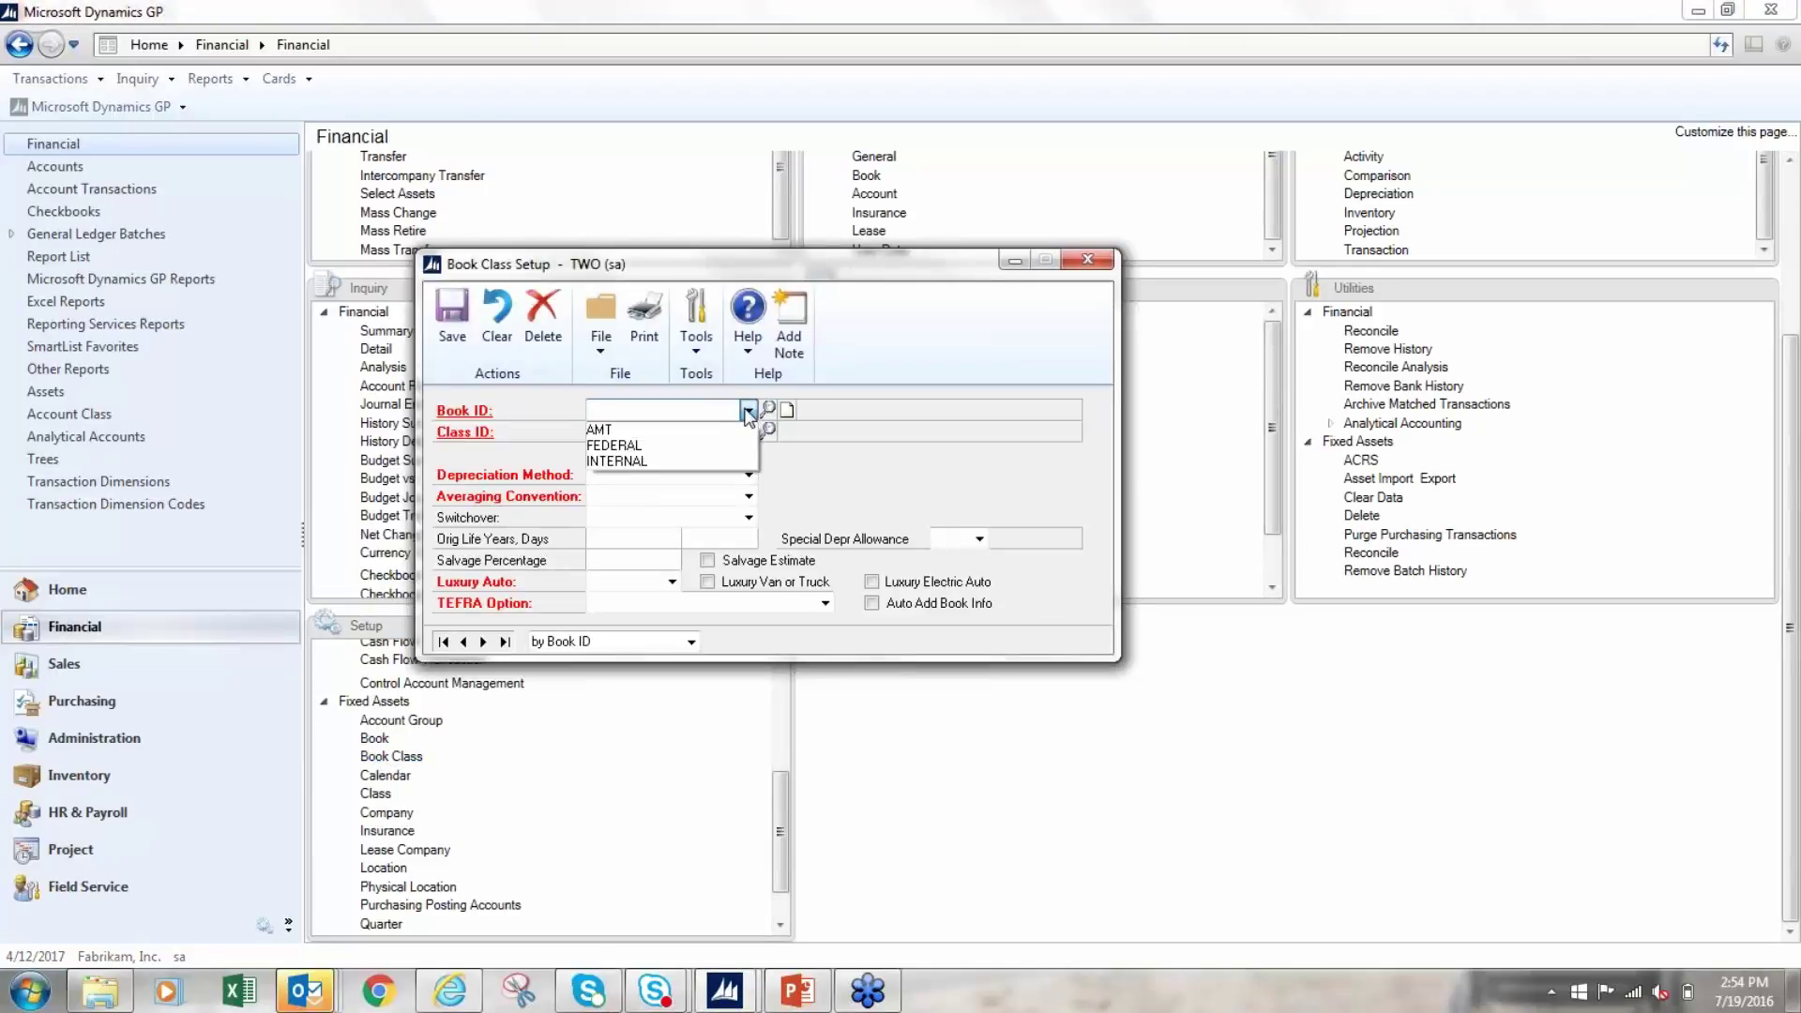
left_click(623, 461)
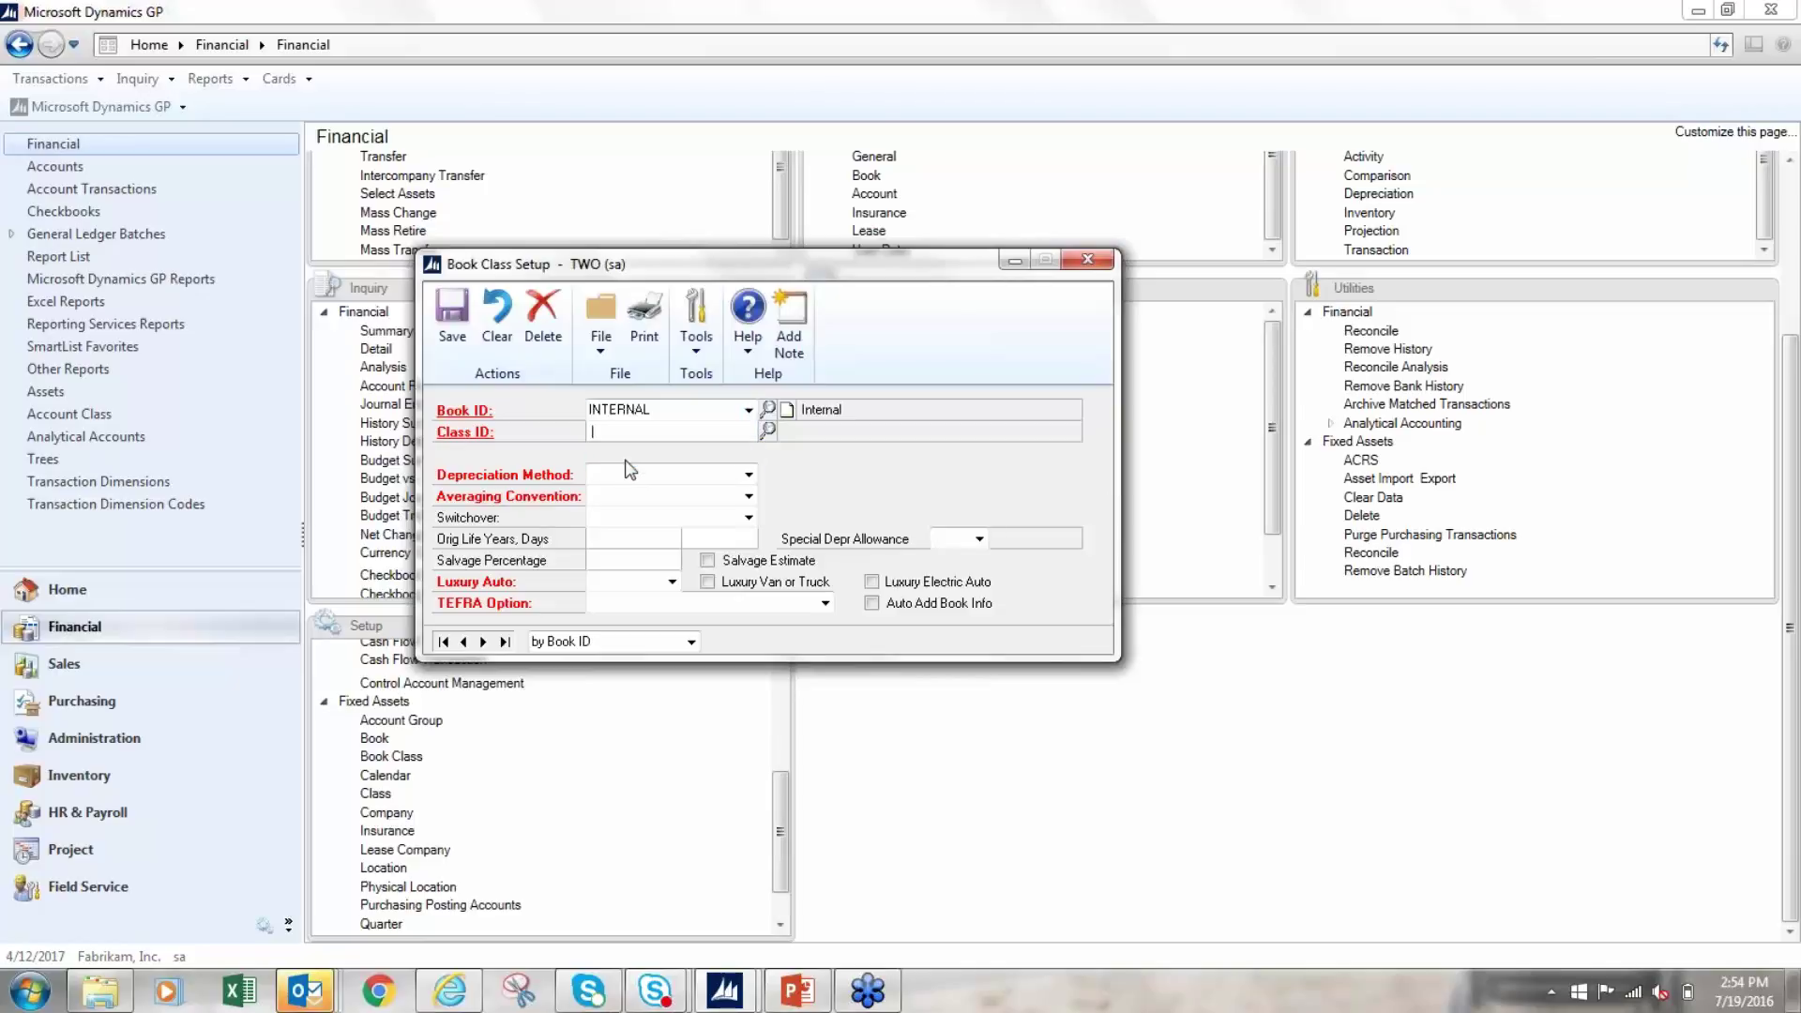
left_click(766, 429)
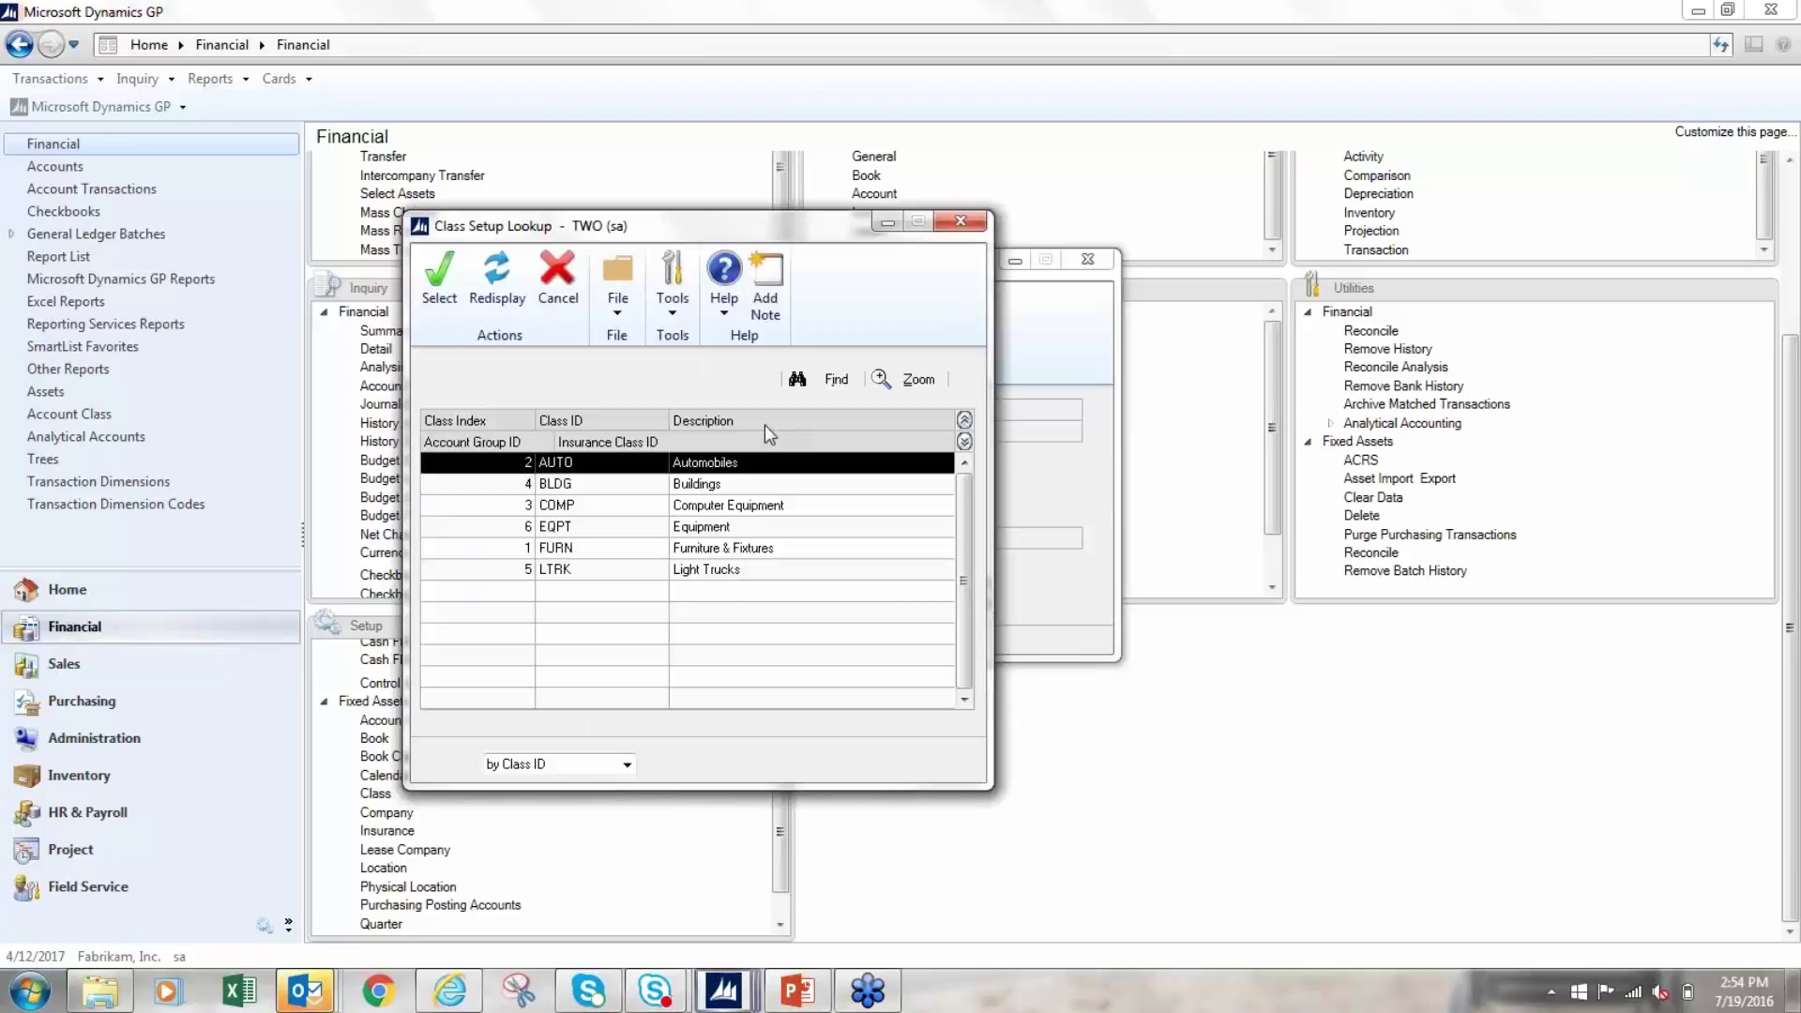
double_click(561, 482)
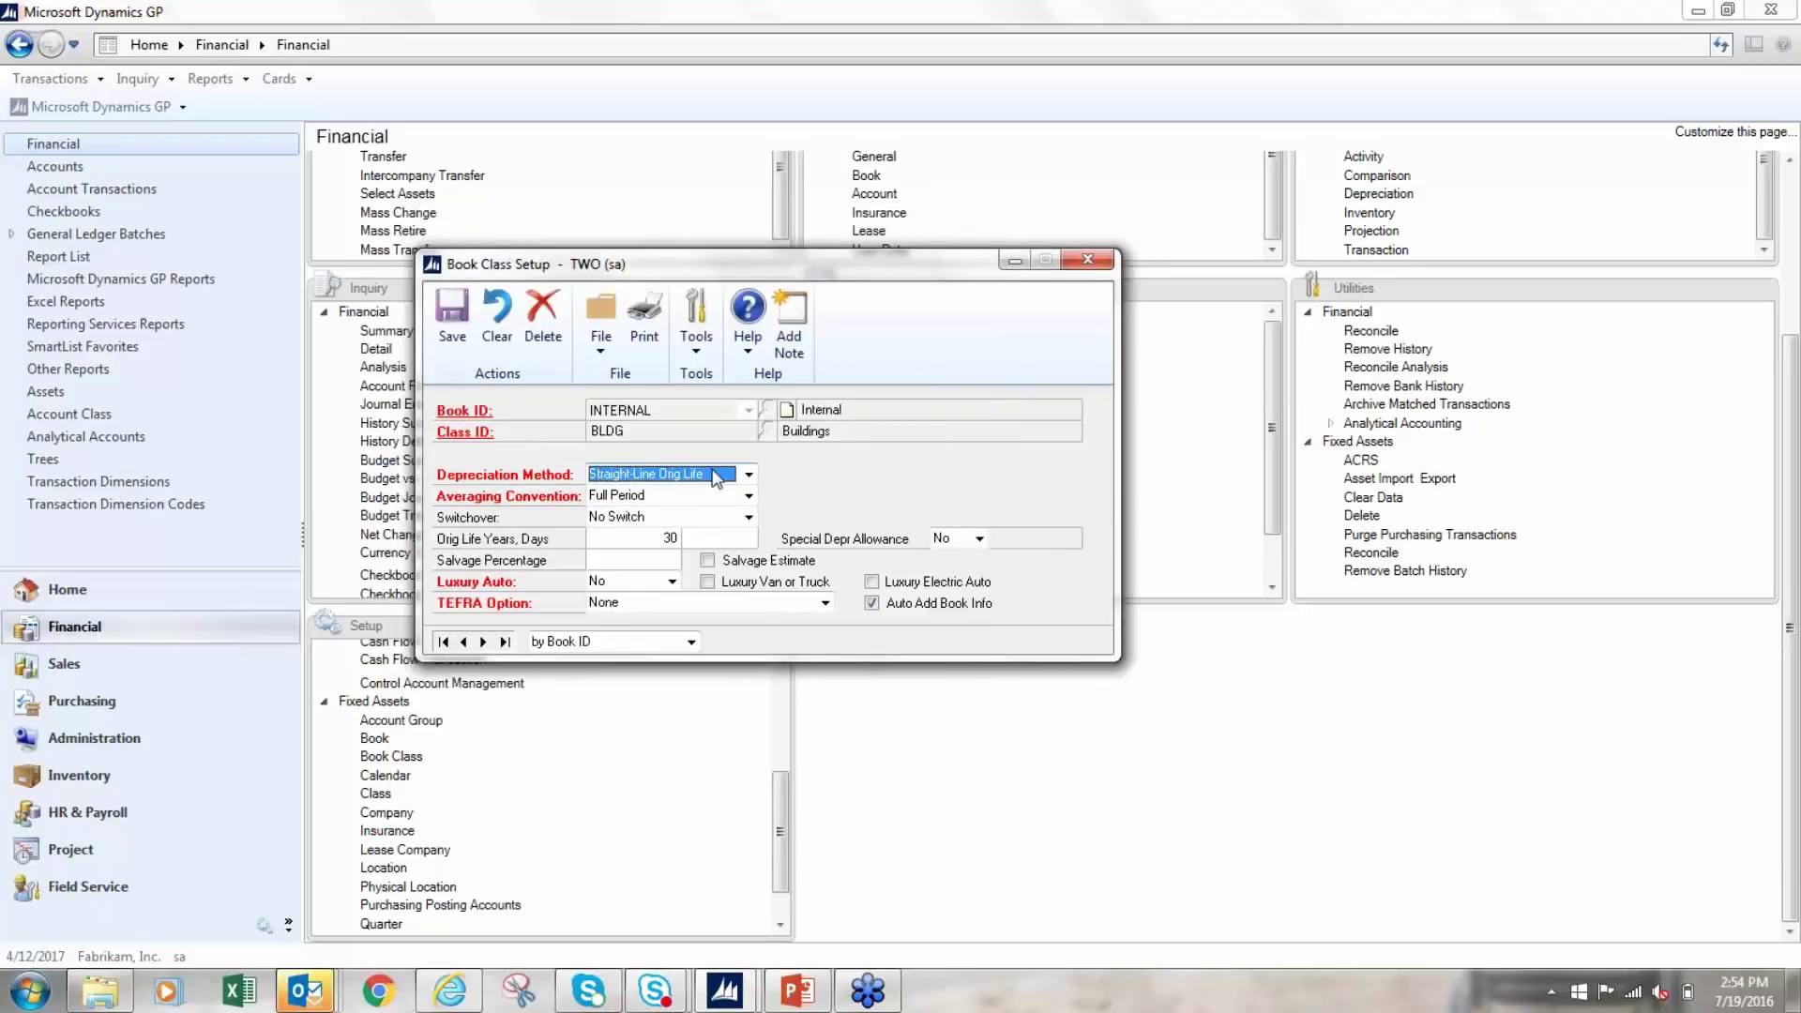
left_click(654, 538)
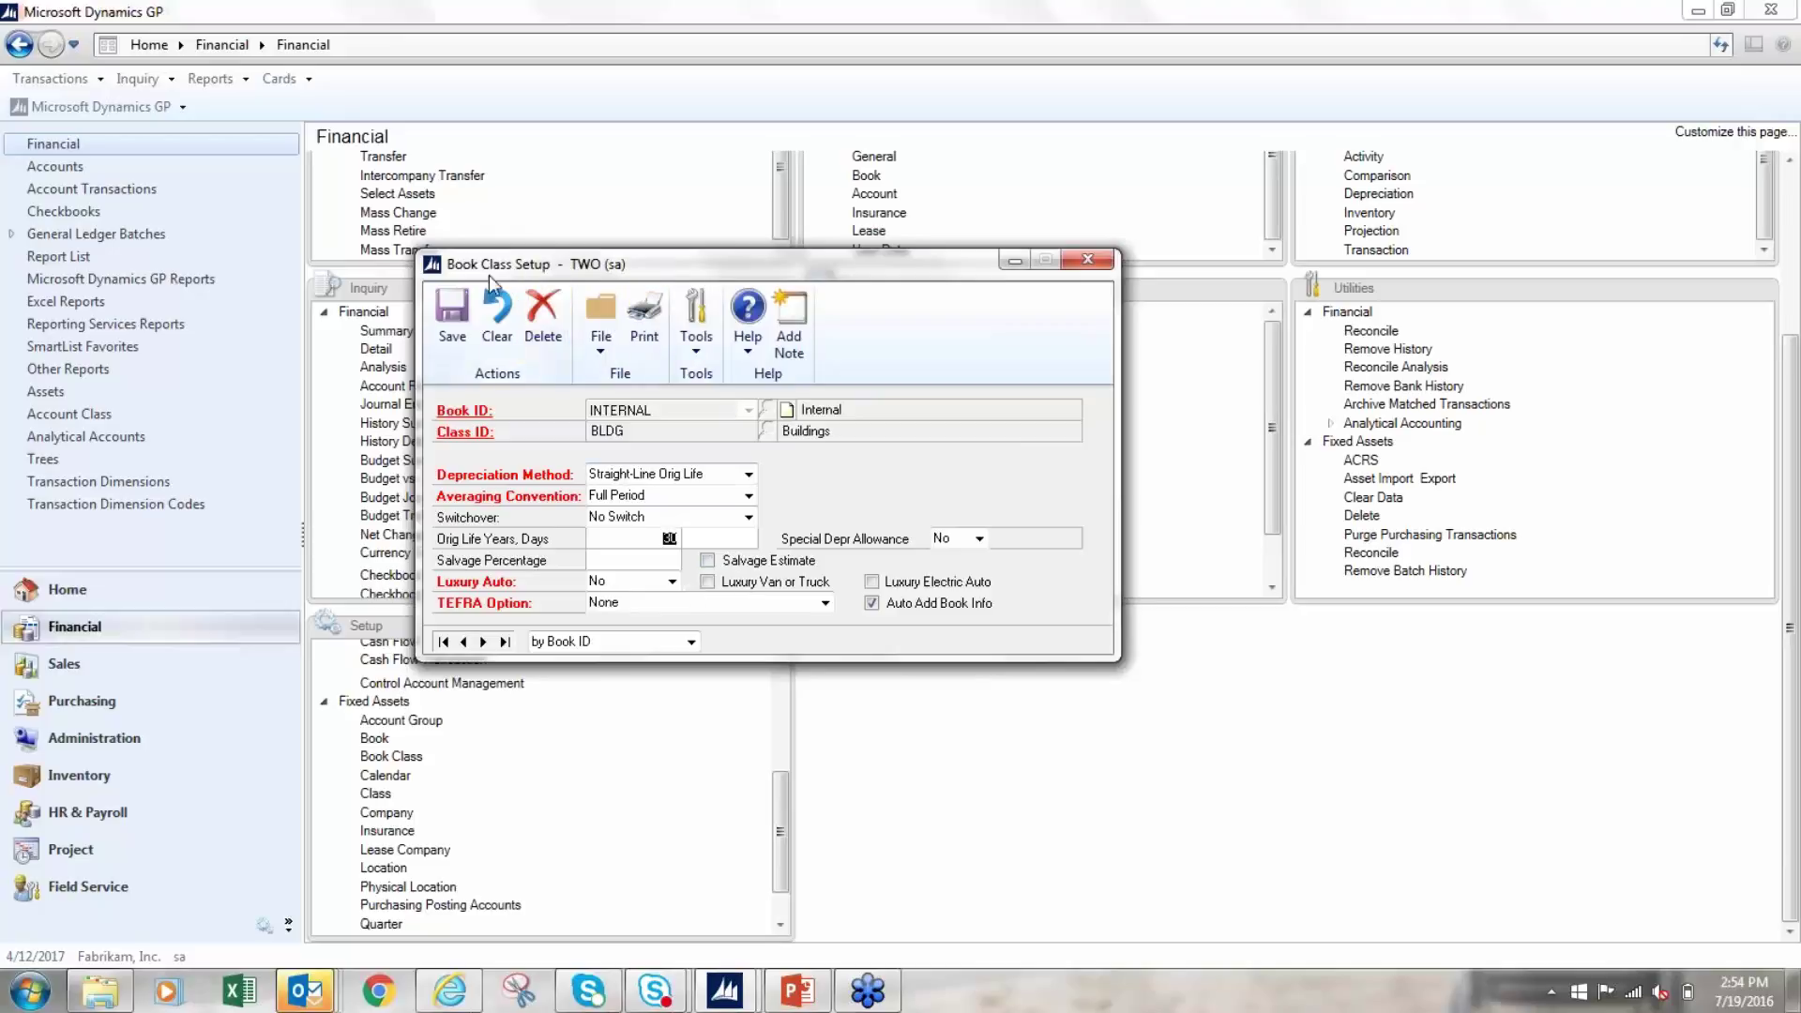
Try the averaging convention None for the BLDG class, and close the setup, discarding the change.
left_click(748, 496)
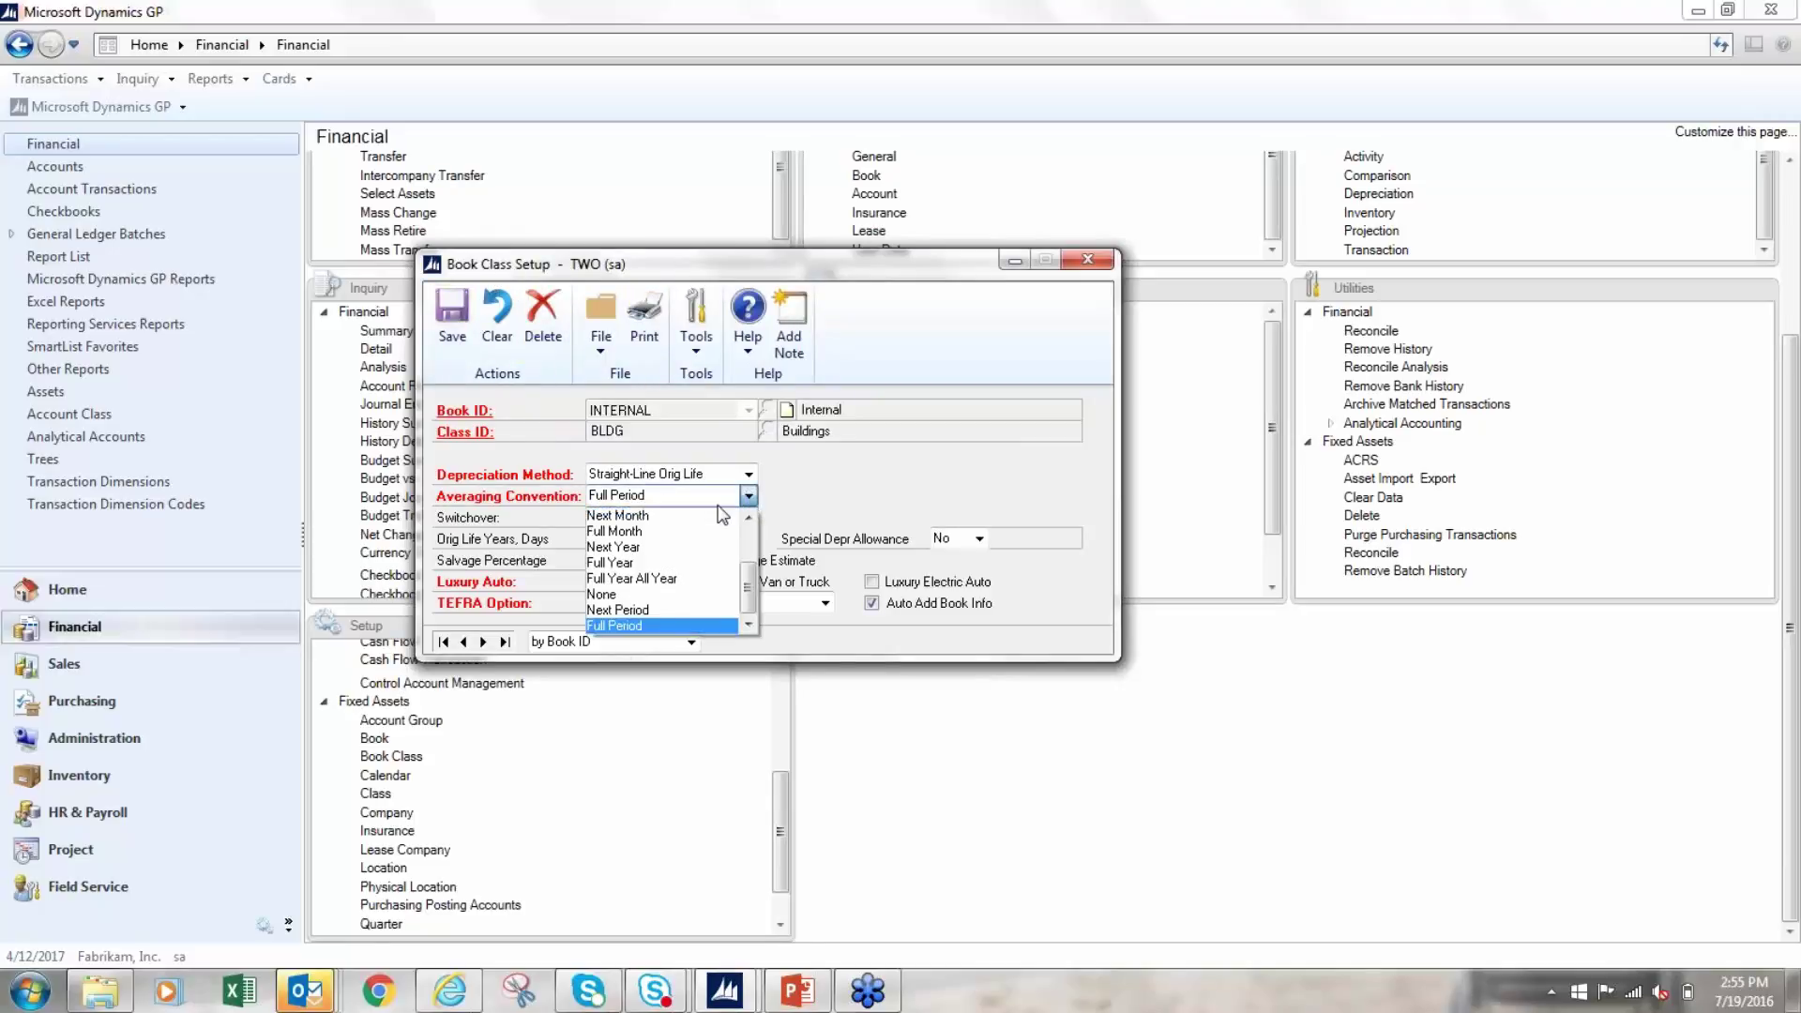
left_click(625, 596)
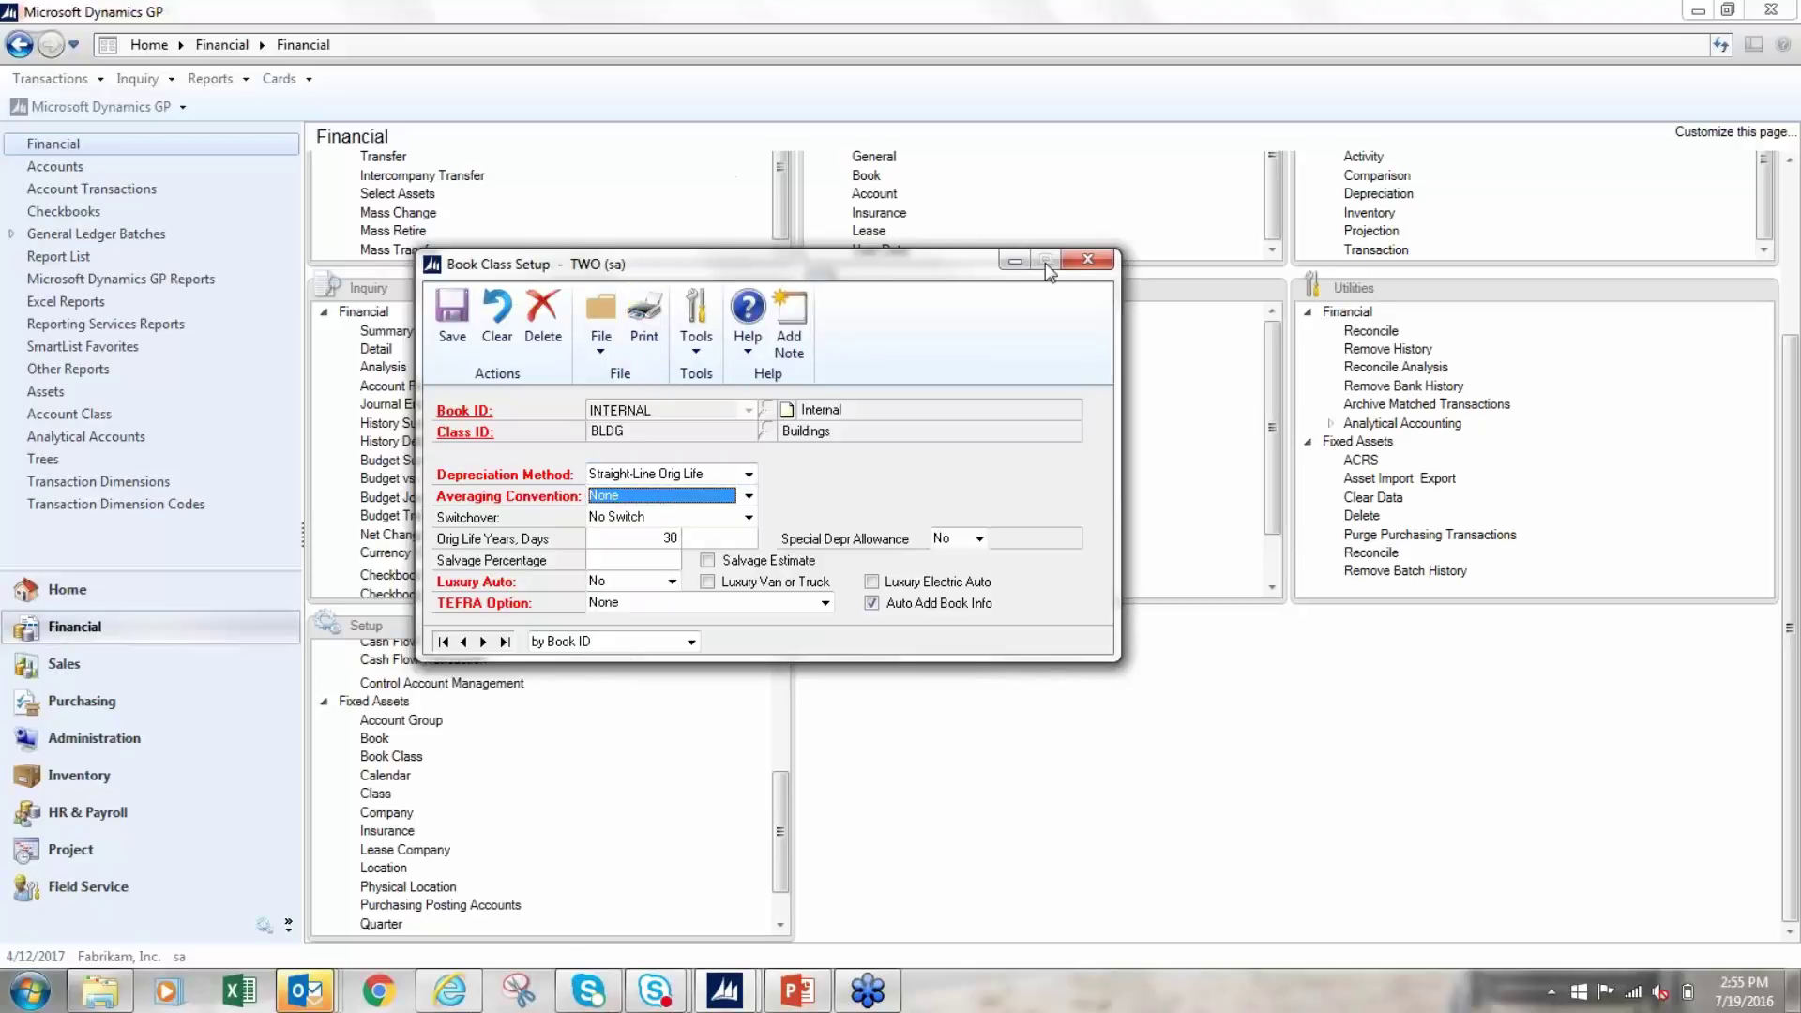
left_click(1069, 270)
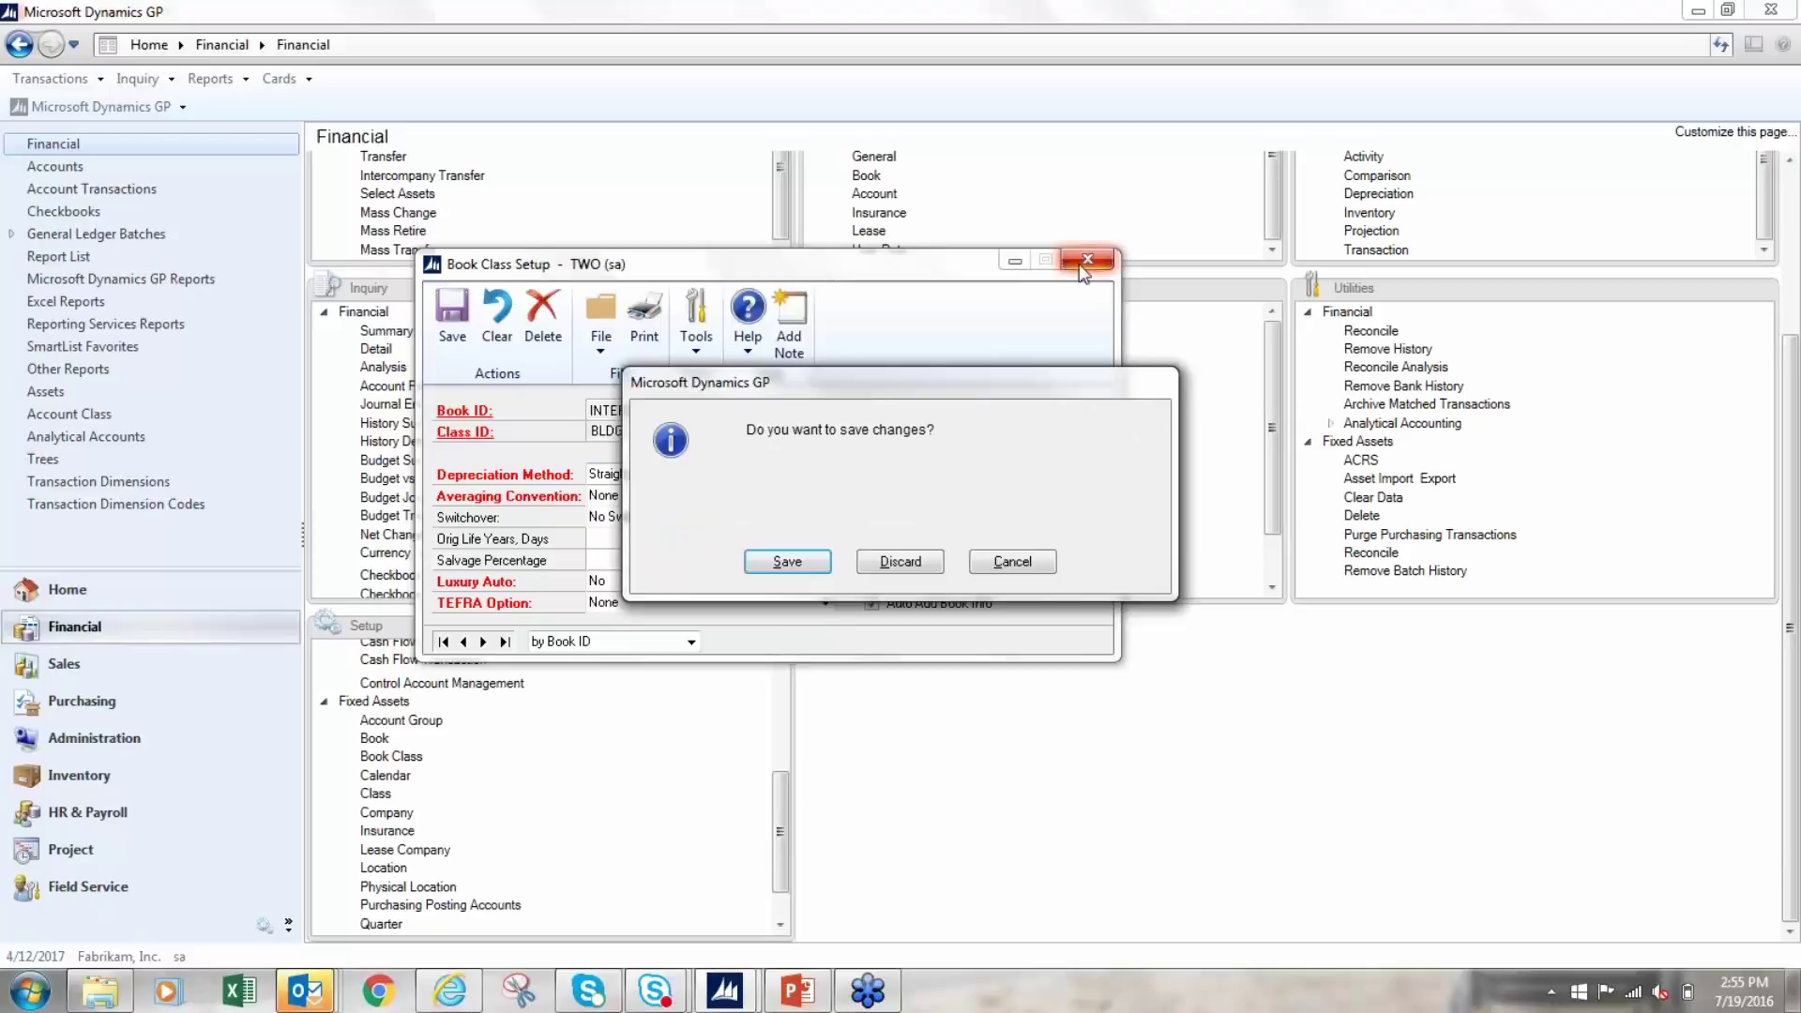
left_click(897, 566)
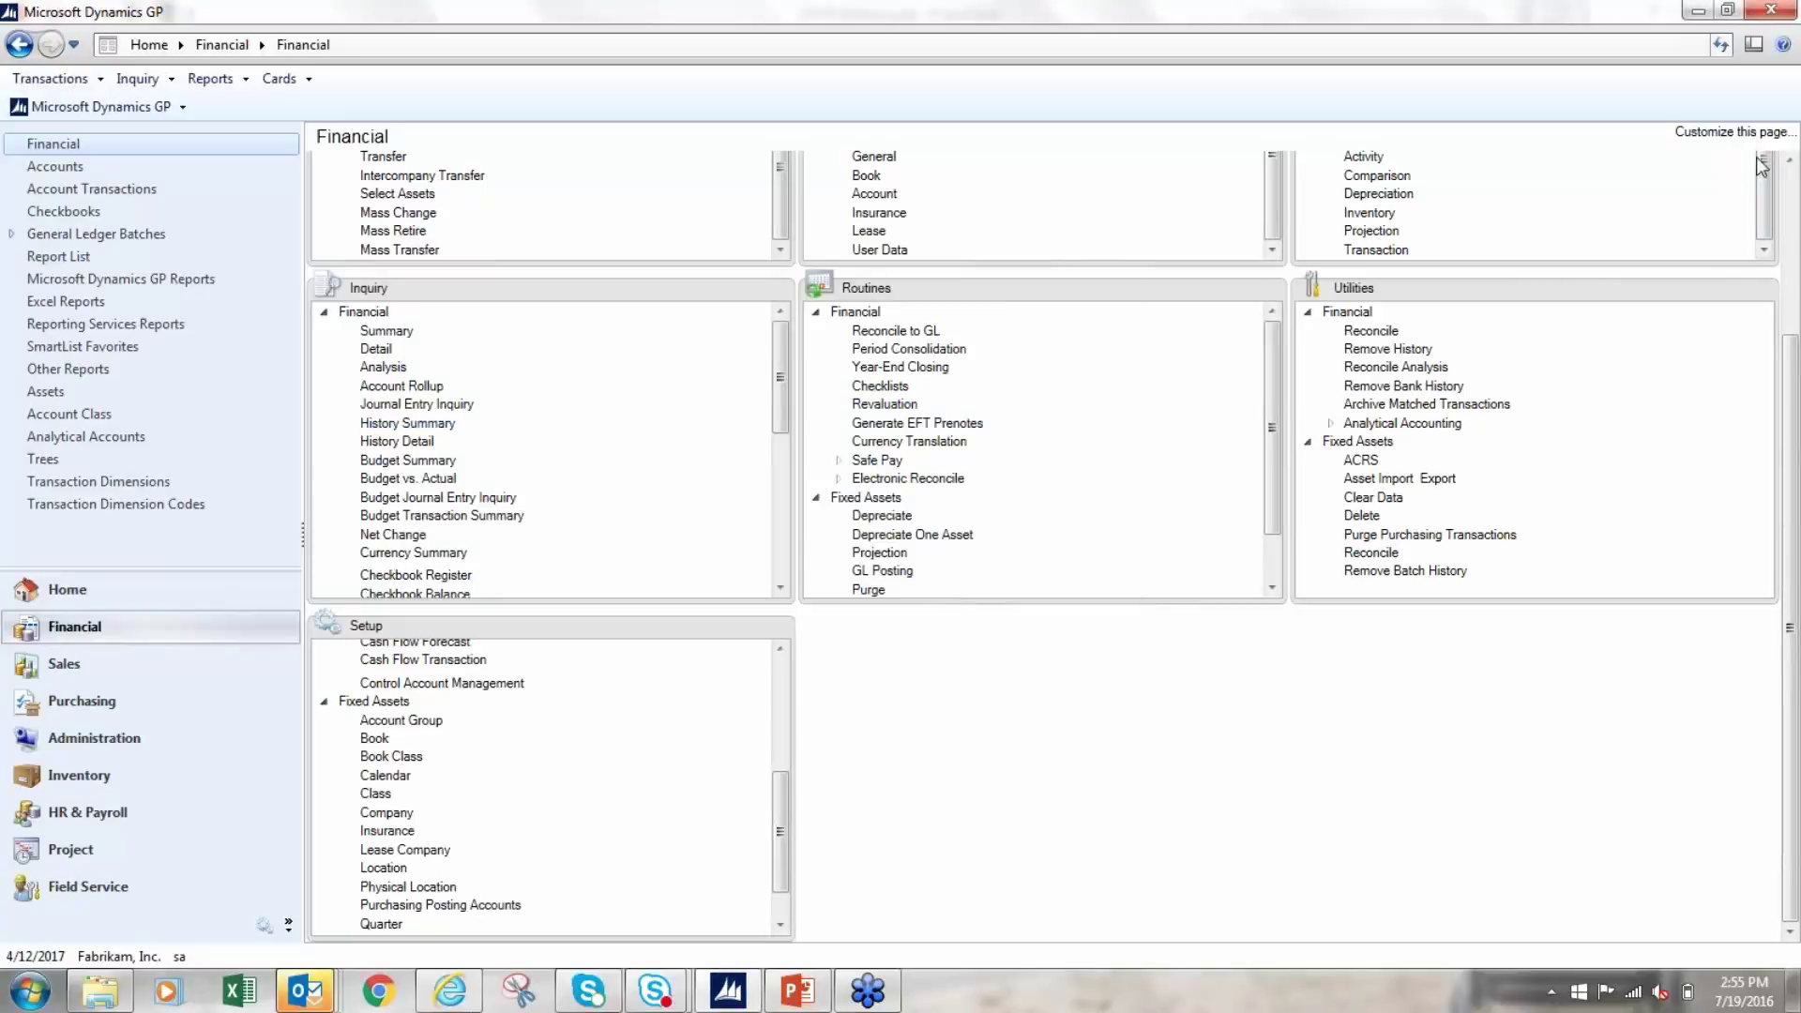
Reopen the Fixed Assets Book Class setup.
scroll(1782, 164, "up", 3)
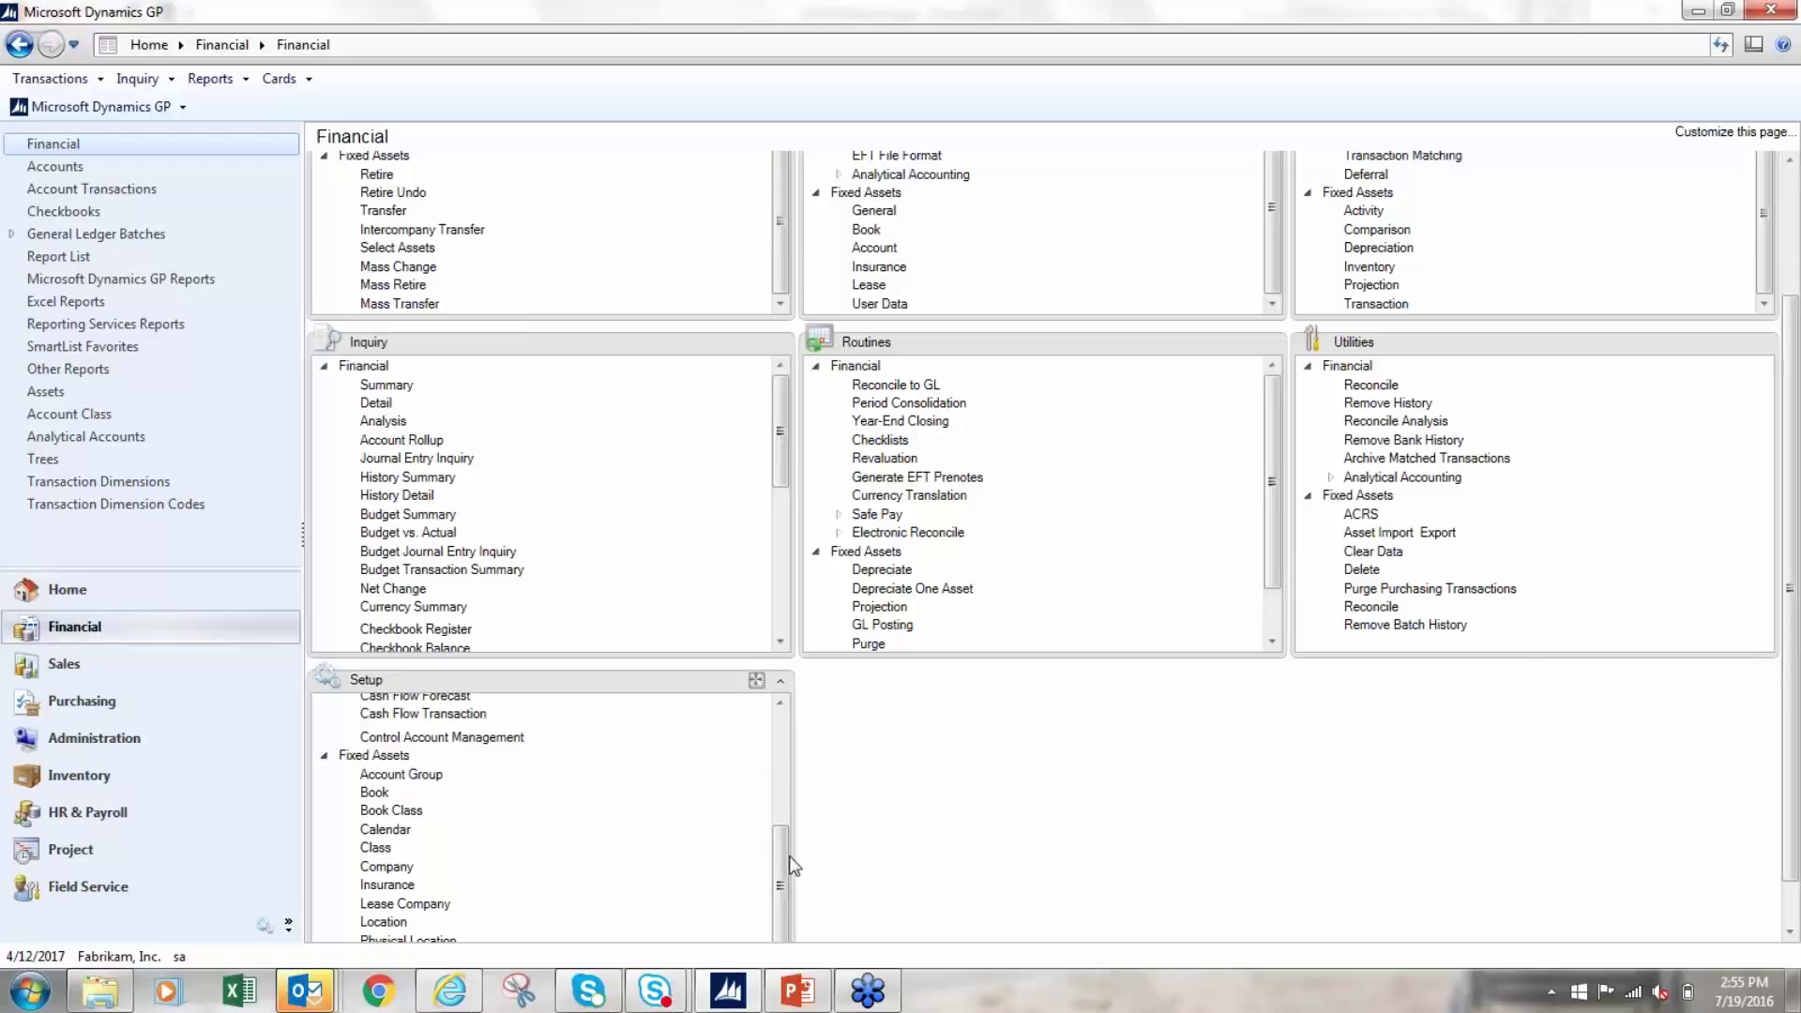
left_click(414, 815)
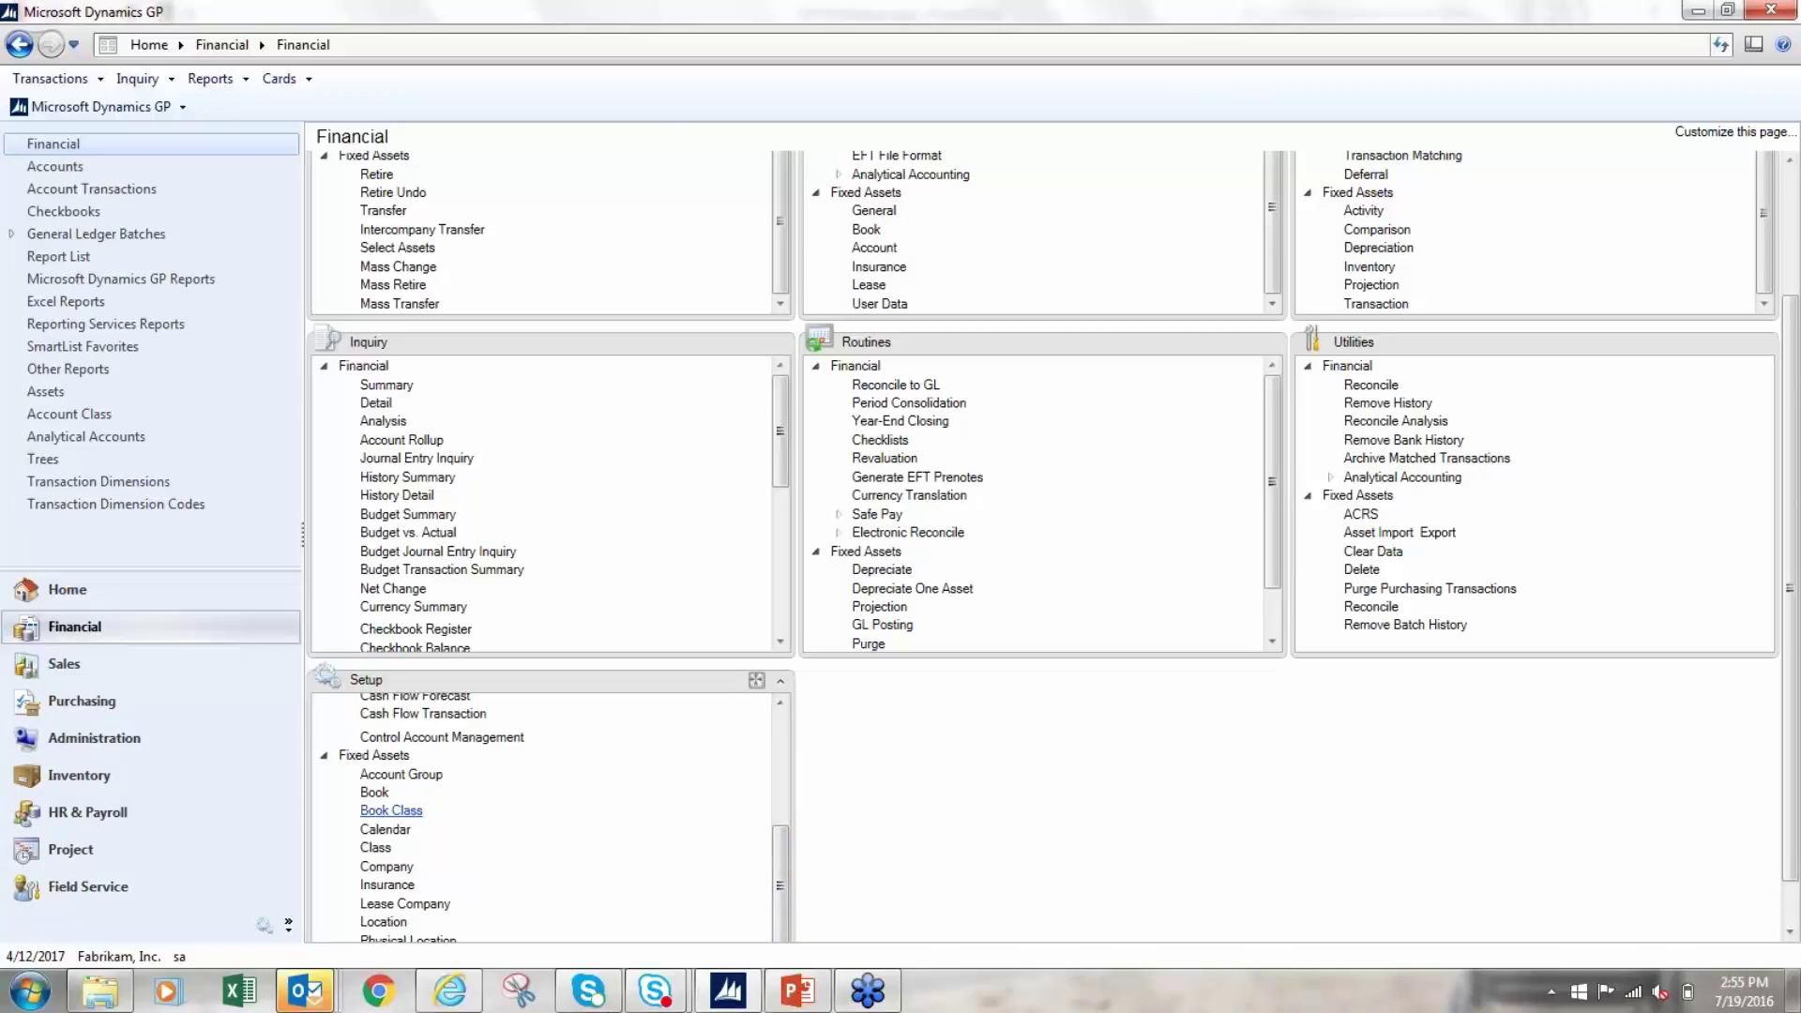